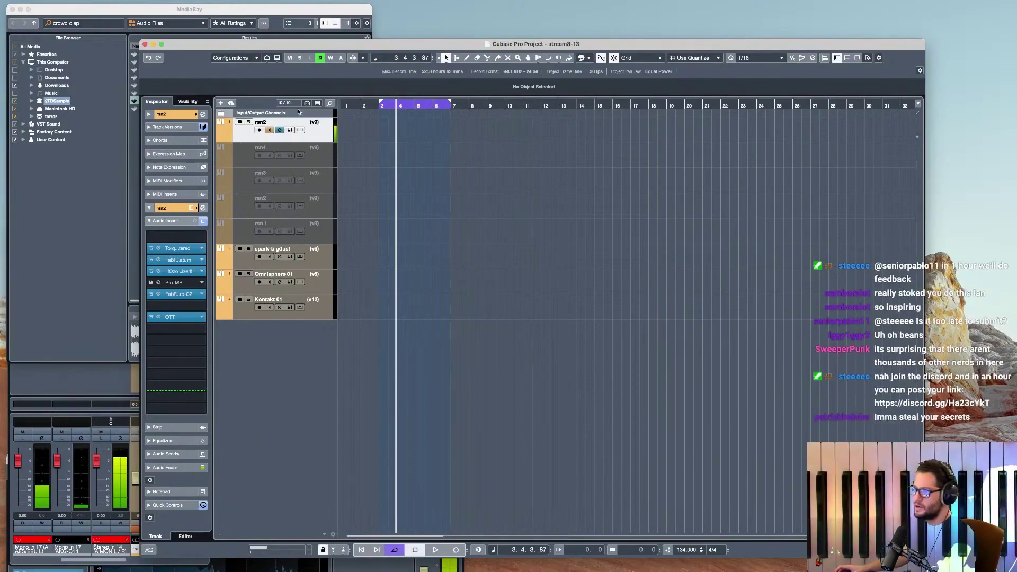
- Switch the rsn2 track to its previous version, v8, and turn off cycle playback
{"action": "key", "text": "super+shift+g"}
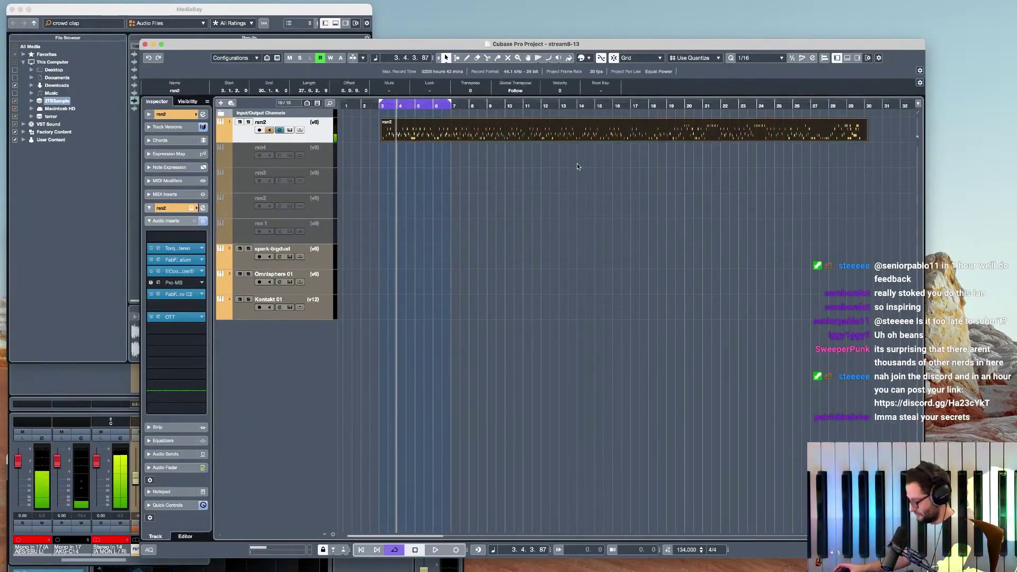
{"action": "key", "text": "KP_Divide"}
{"action": "scroll", "coordinate": [436, 142], "scroll_direction": "up", "scroll_amount": 3}
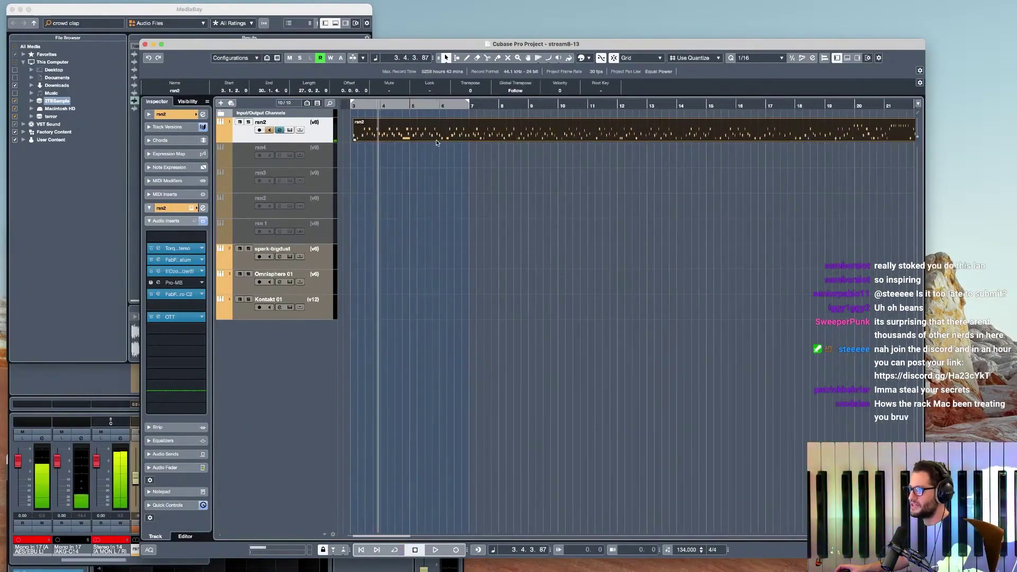
{"action": "scroll", "coordinate": [437, 143], "scroll_direction": "left", "scroll_amount": 1}
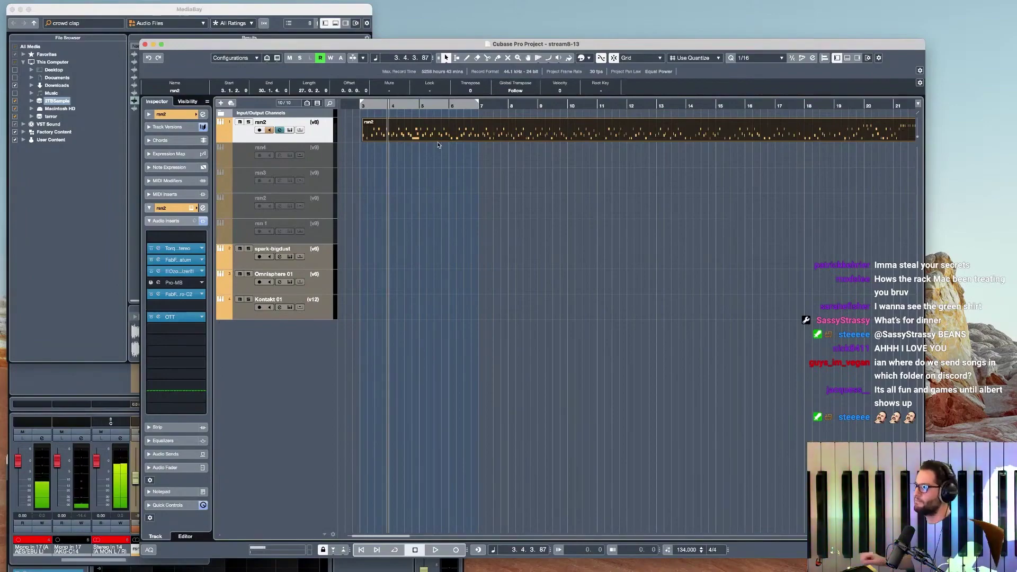
- Play back the rsn2 MIDI clip from the start of bar 3, stopping in bar 6
{"action": "left_click", "coordinate": [363, 105]}
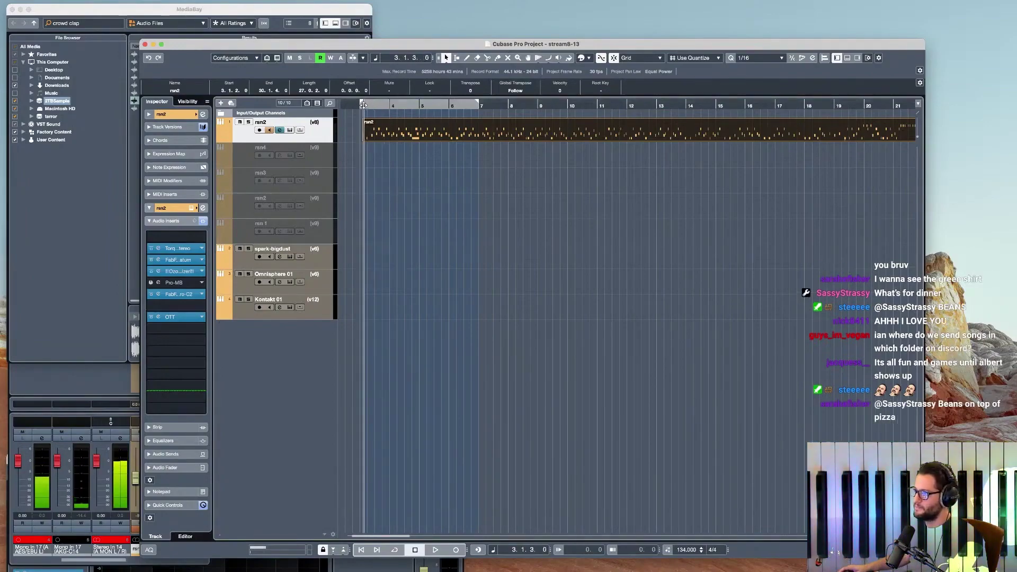
{"action": "key", "text": "space"}
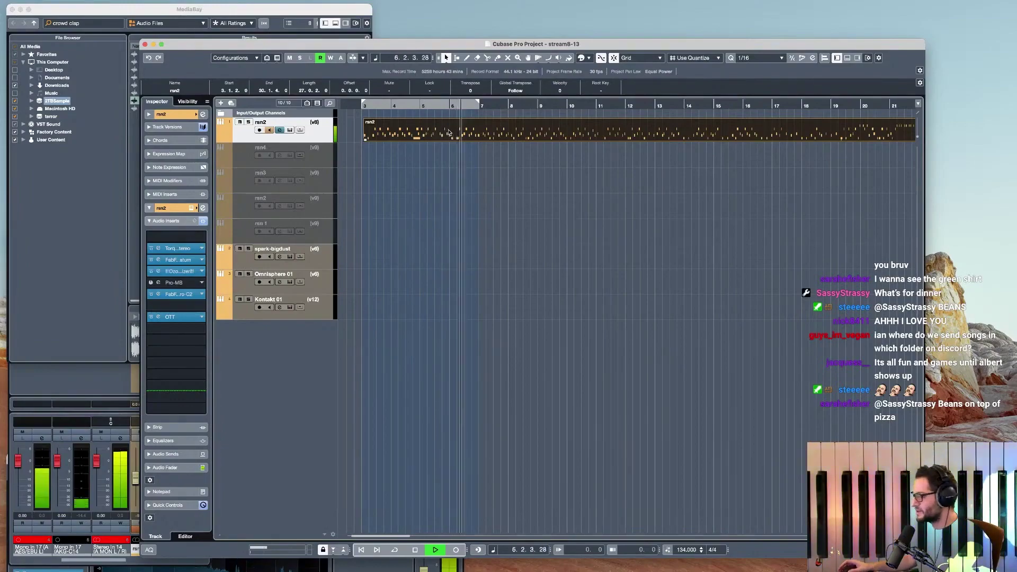
{"action": "key", "text": "space"}
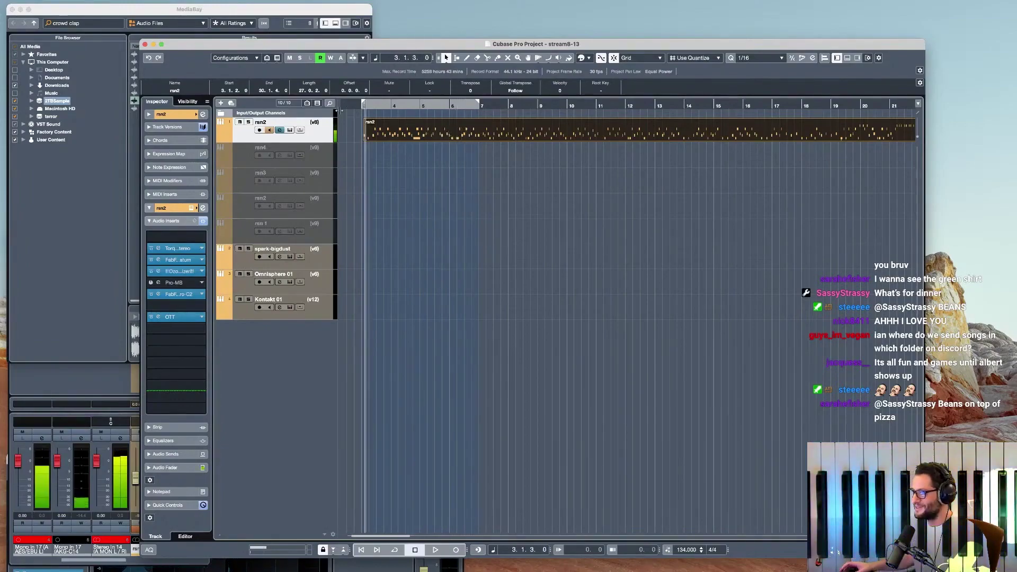
- Remove the insert effect between FabFilter Saturn and Pro-MB on the rsn2 track
{"action": "left_click", "coordinate": [202, 273]}
{"action": "left_click", "coordinate": [212, 278]}
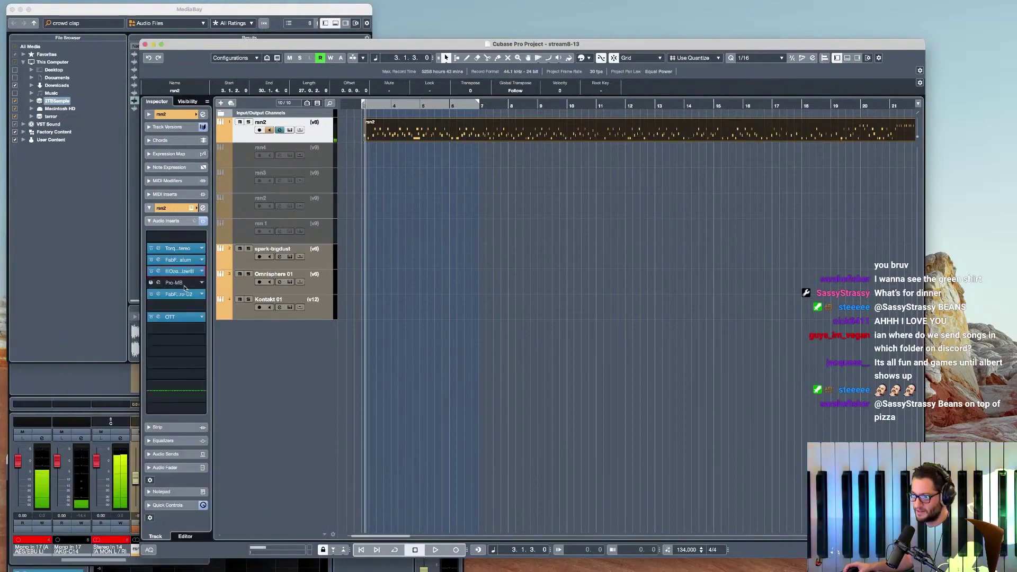
- Open the Reason Rack Plugin instrument of rsn2 and give the track a new empty version, v10
{"action": "left_click", "coordinate": [289, 131]}
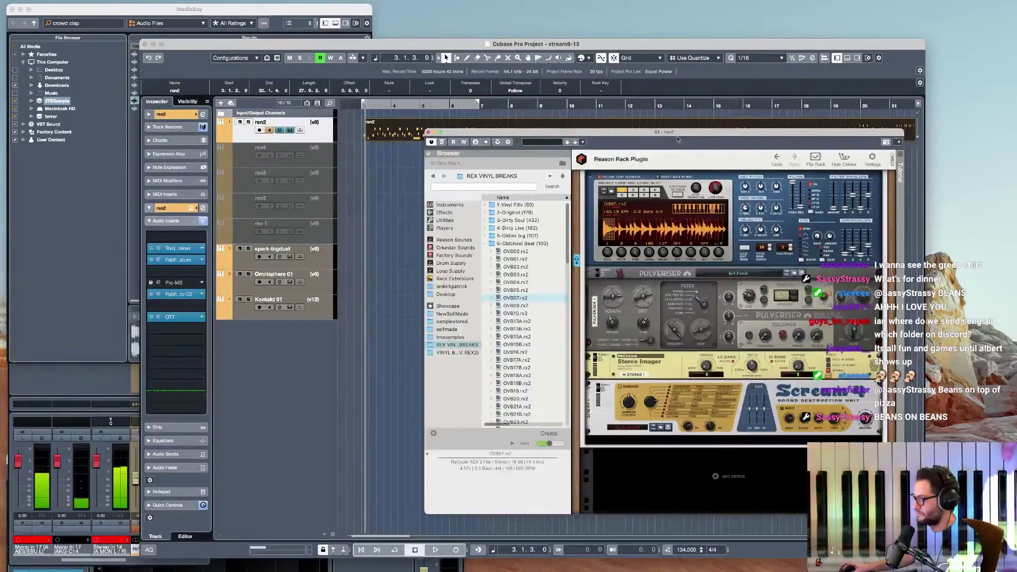
{"action": "left_click_drag", "start_coordinate": [689, 139], "coordinate": [604, 168]}
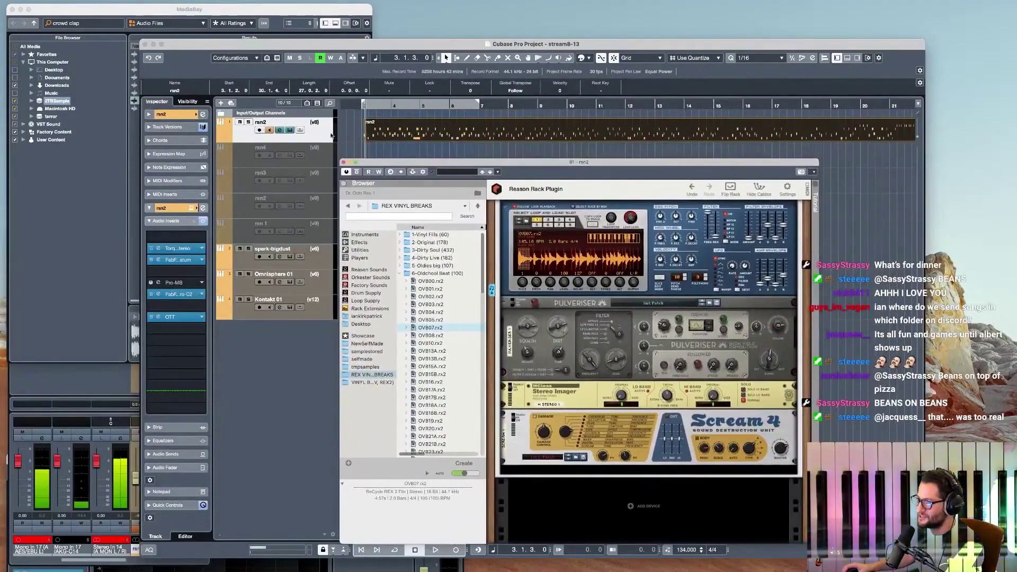
{"action": "key", "text": "Delete"}
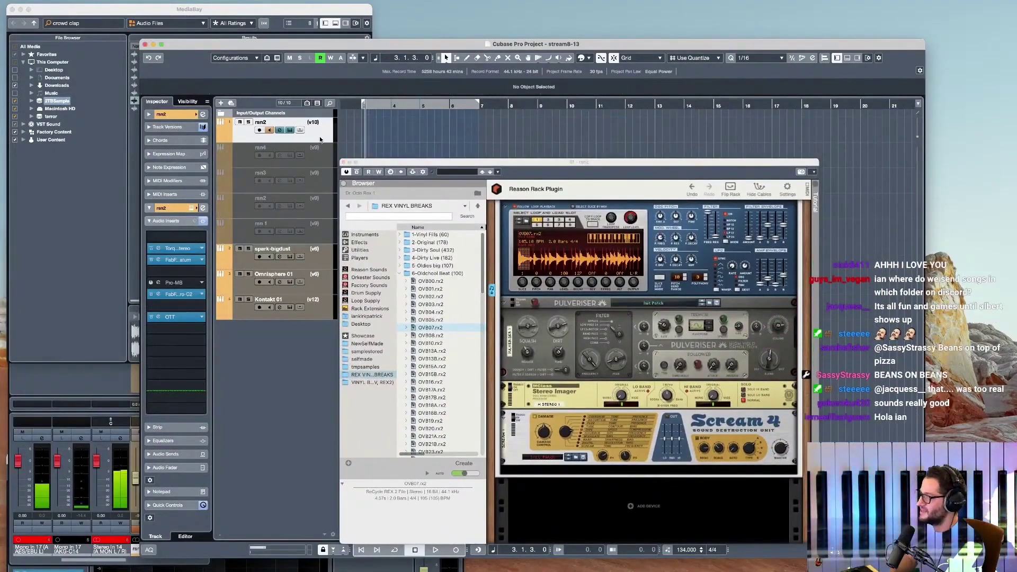
{"action": "left_click_drag", "start_coordinate": [396, 158], "coordinate": [407, 98]}
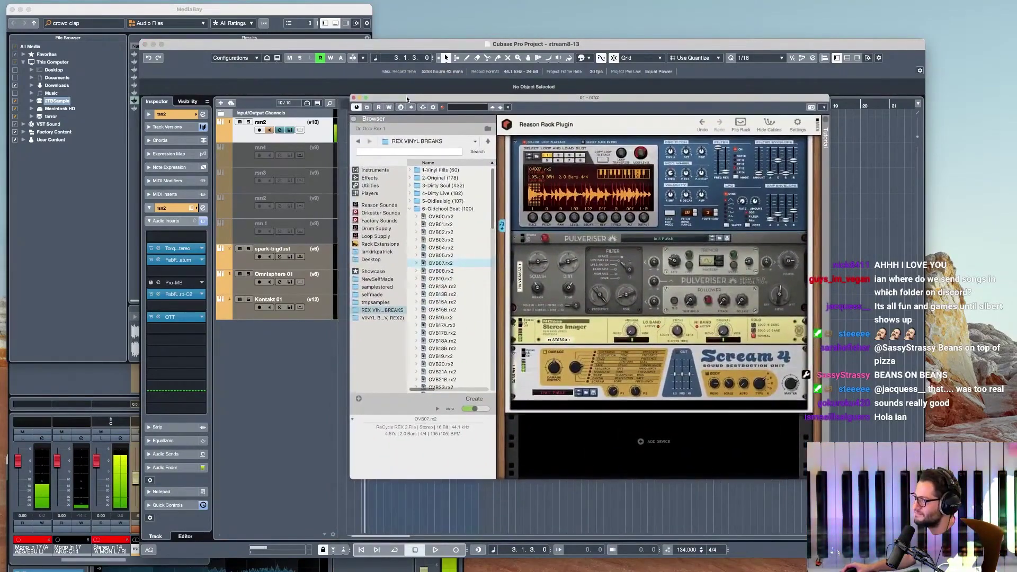
- Inspect the Torque, FabFilter Saturn, Pro-C 2 and OTT inserts of the rsn2 track in their plug-in windows
{"action": "left_click", "coordinate": [159, 250]}
{"action": "left_click", "coordinate": [159, 261]}
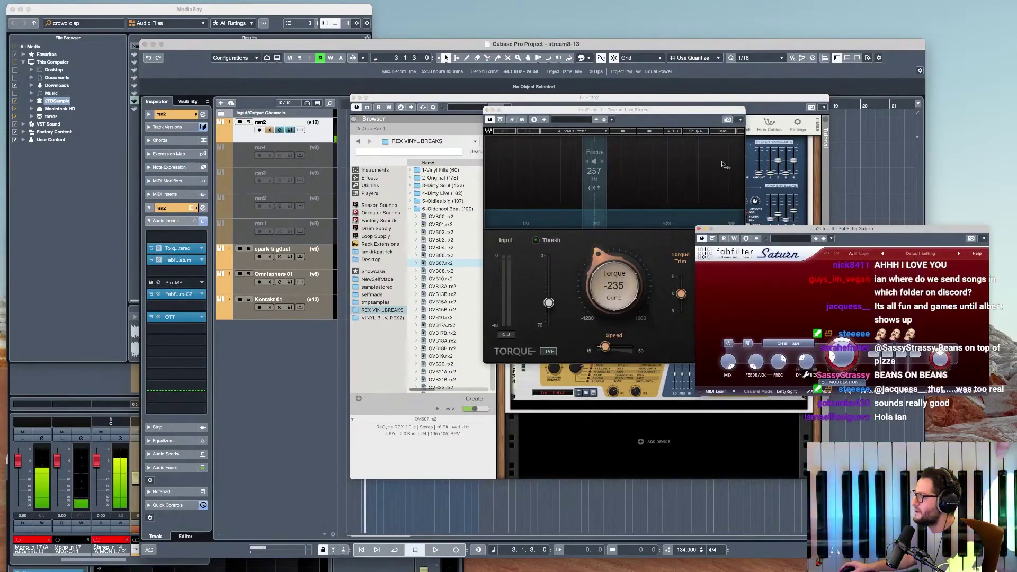
{"action": "left_click_drag", "start_coordinate": [705, 114], "coordinate": [564, 34]}
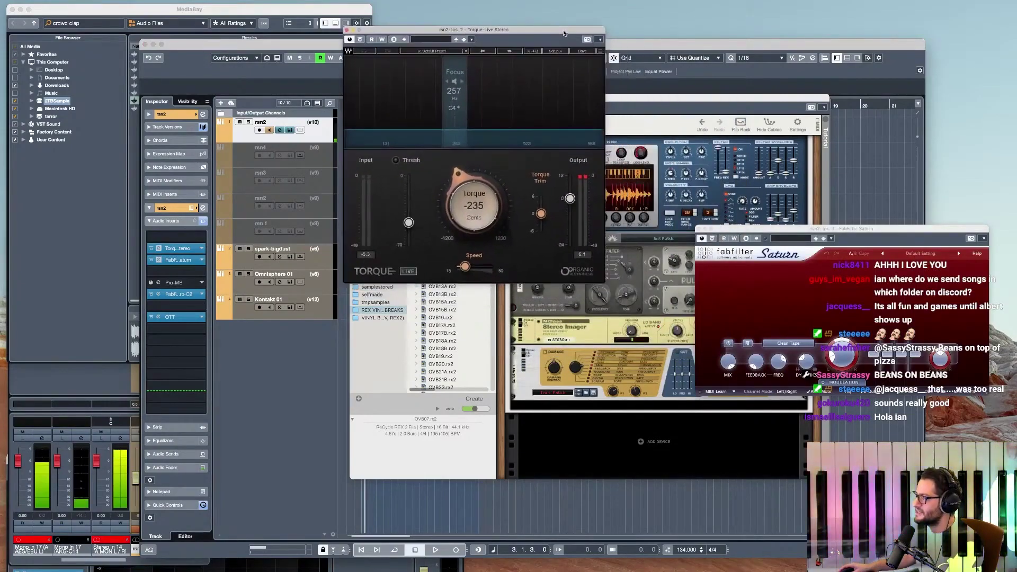
{"action": "left_click", "coordinate": [151, 295]}
{"action": "left_click", "coordinate": [151, 296]}
{"action": "left_click", "coordinate": [176, 295]}
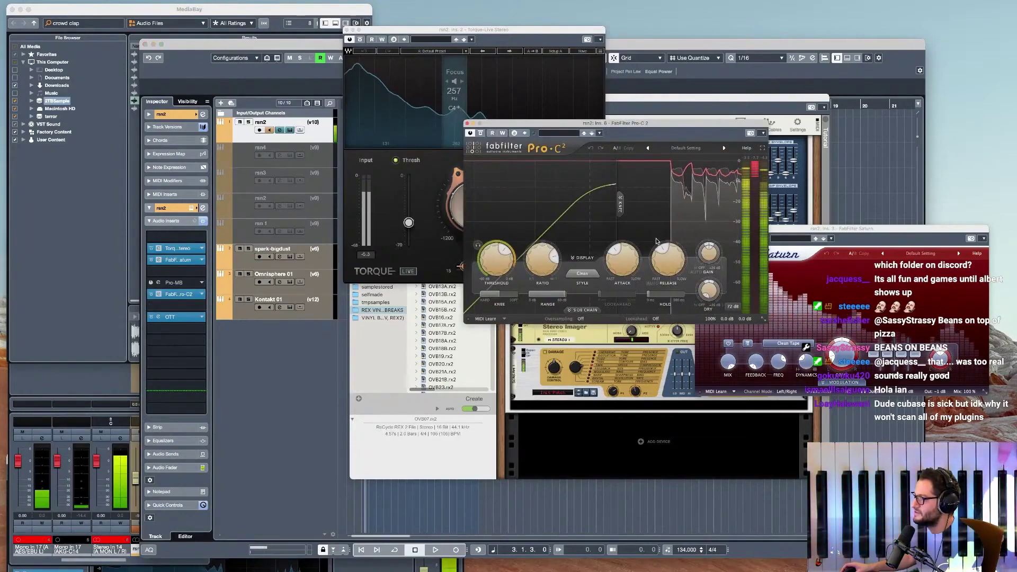
{"action": "left_click", "coordinate": [159, 317]}
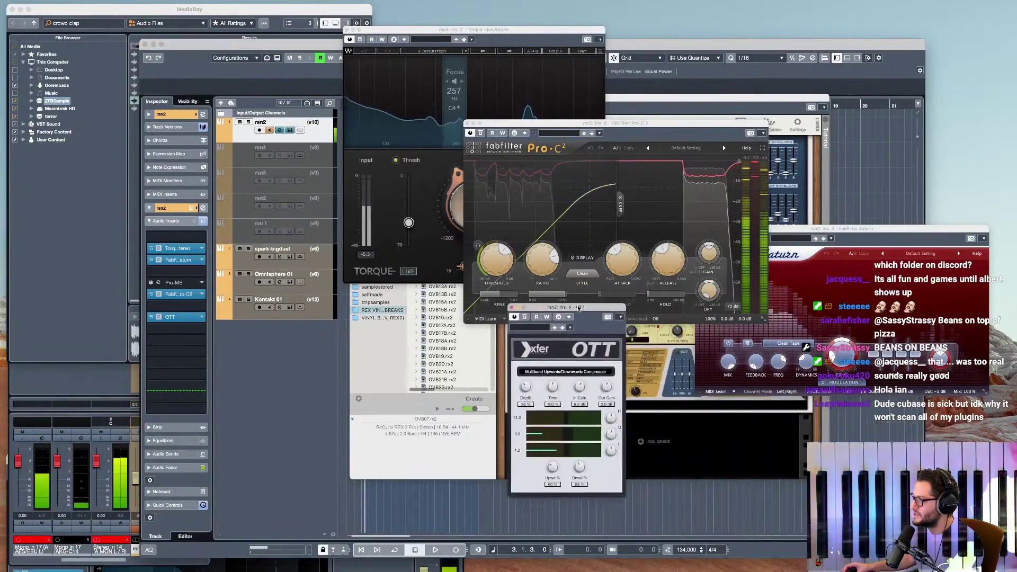
{"action": "left_click_drag", "start_coordinate": [581, 310], "coordinate": [512, 271]}
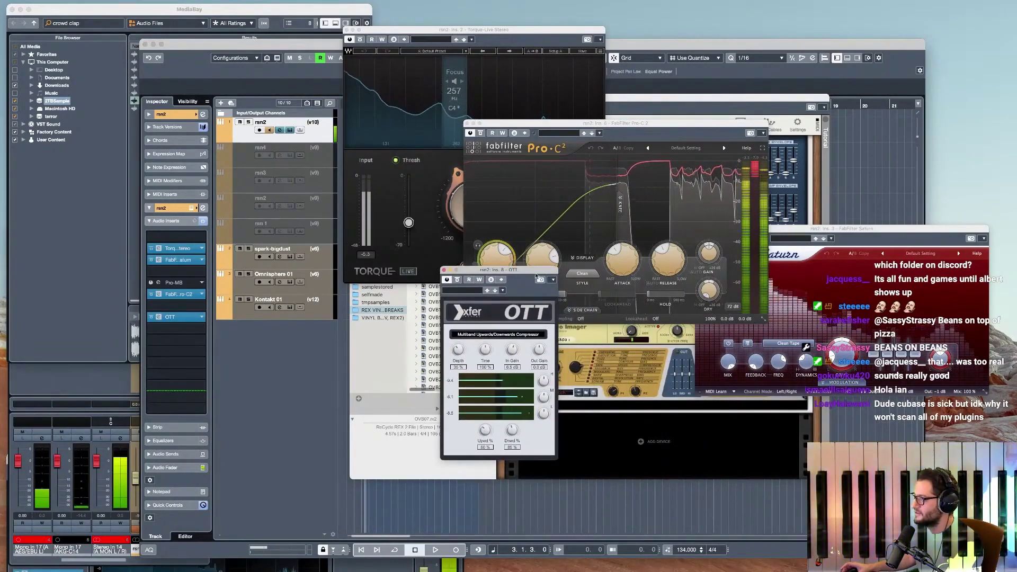
- Close the OTT, Saturn, Pro-C 2 and Torque plug-in windows and reposition the Reason Rack Plugin window
{"action": "left_click", "coordinate": [444, 270]}
{"action": "left_click_drag", "start_coordinate": [806, 230], "coordinate": [800, 367]}
{"action": "left_click", "coordinate": [694, 366]}
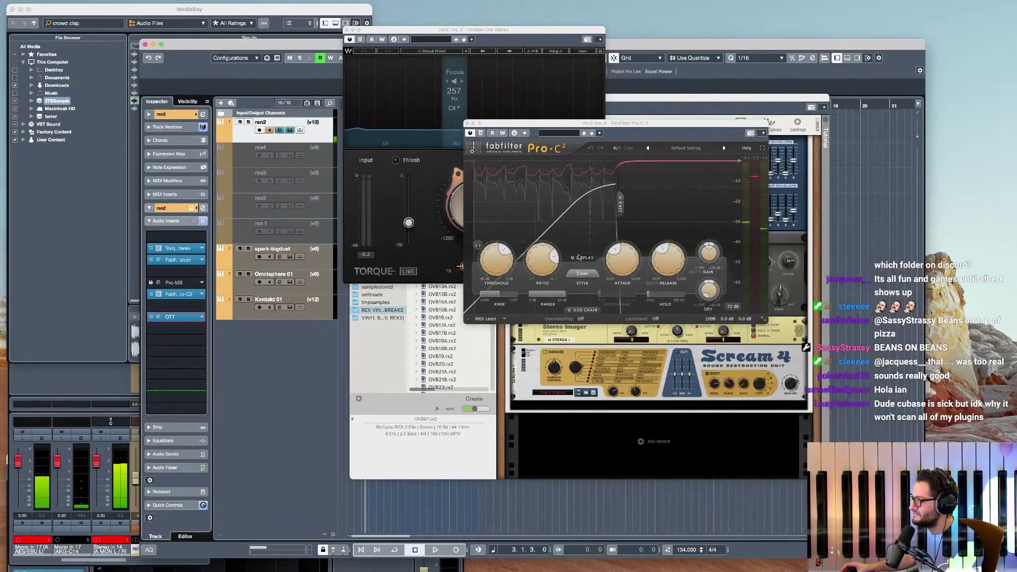
{"action": "left_click", "coordinate": [467, 122]}
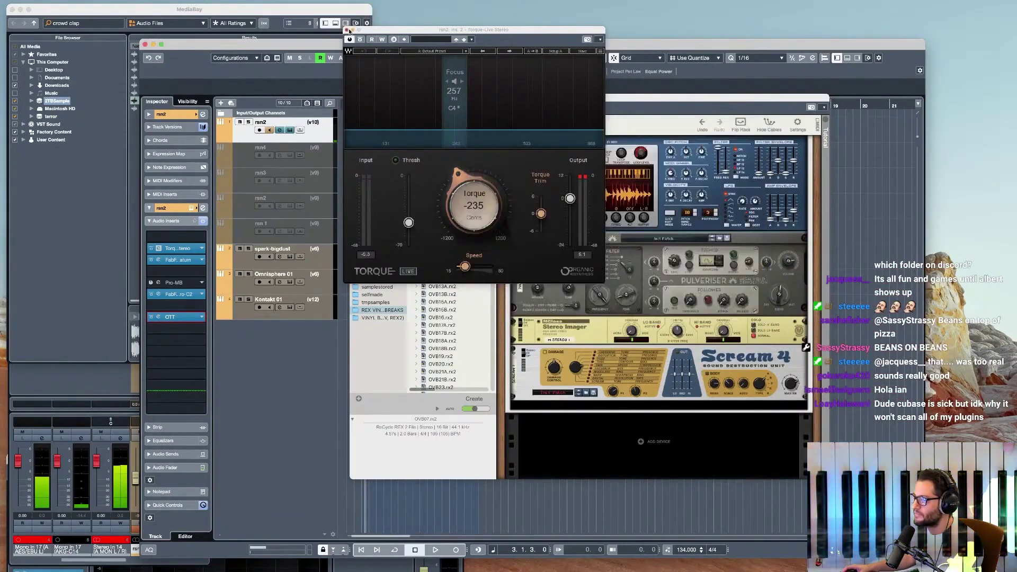
{"action": "left_click", "coordinate": [348, 30]}
{"action": "left_click_drag", "start_coordinate": [764, 103], "coordinate": [672, 102]}
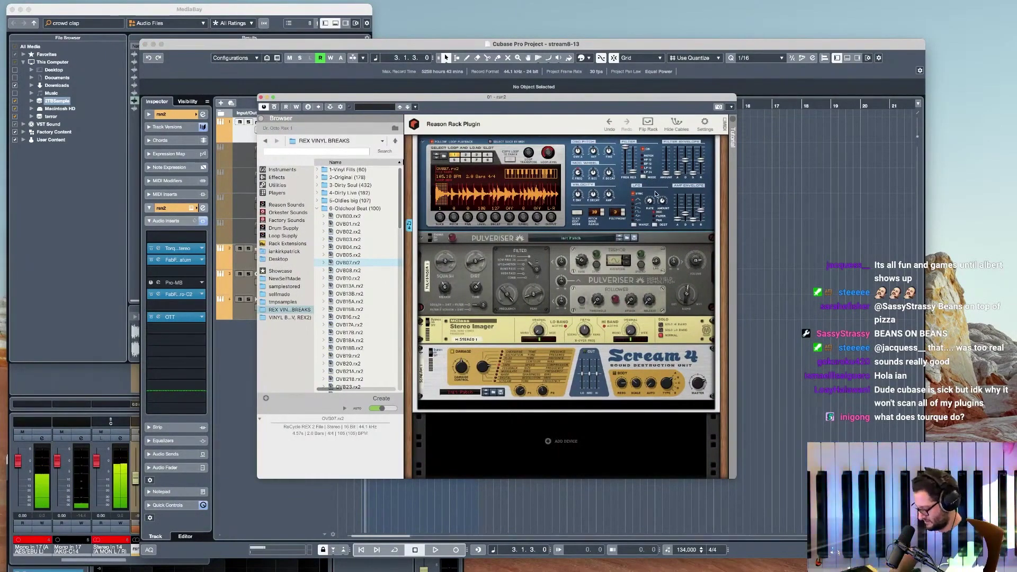
- Adjust the loop player's LFO1 rate in the Reason rack while the project plays back
{"action": "key", "text": "space"}
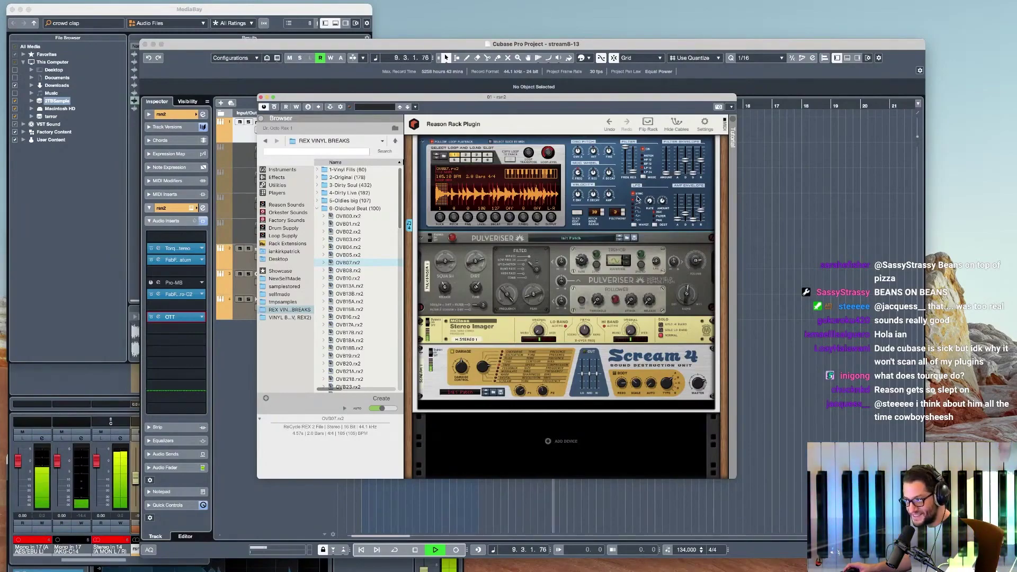
{"action": "mouse_move", "coordinate": [651, 203]}
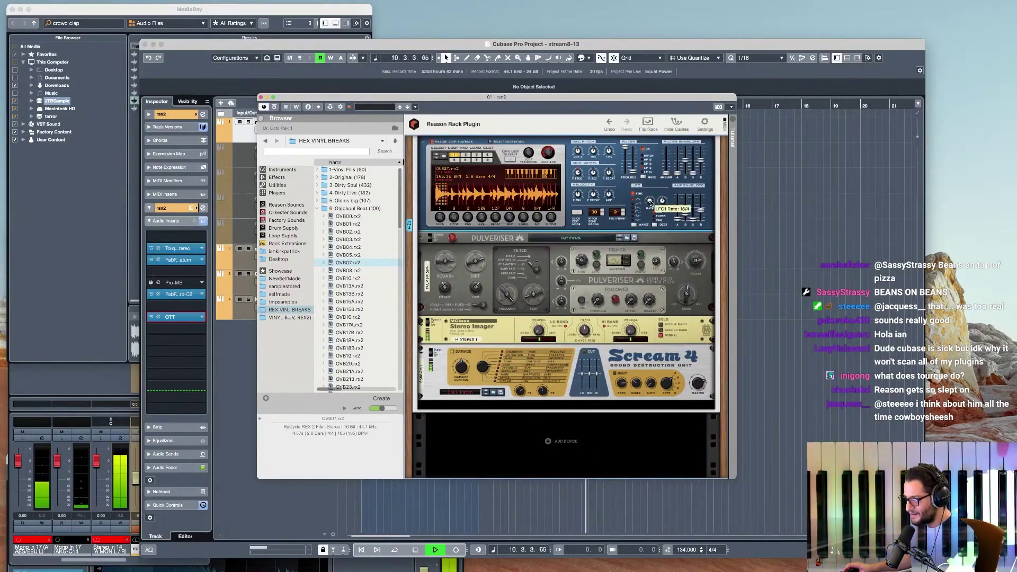
{"action": "left_click_drag", "start_coordinate": [650, 204], "coordinate": [654, 194]}
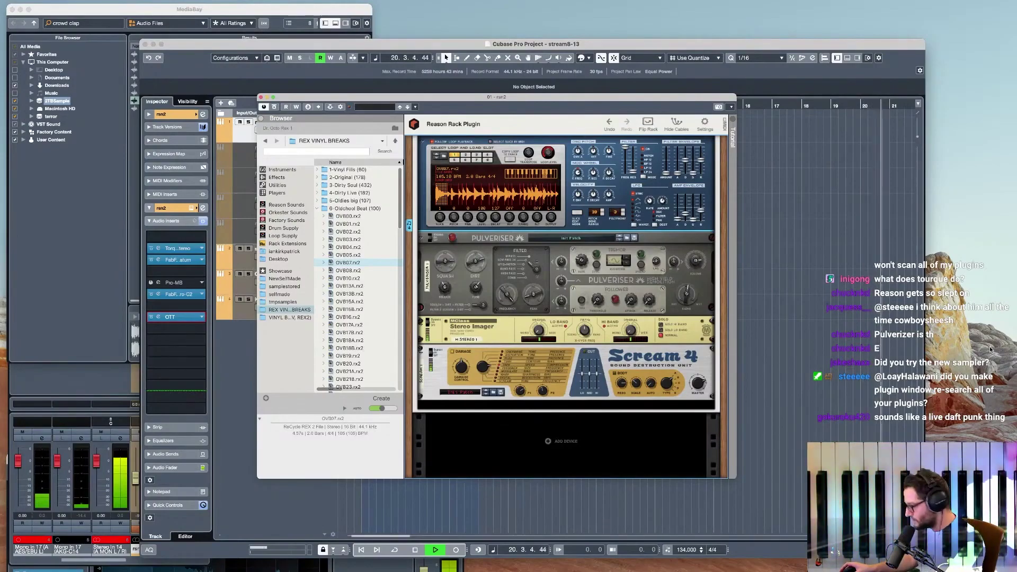
{"action": "key", "text": "space"}
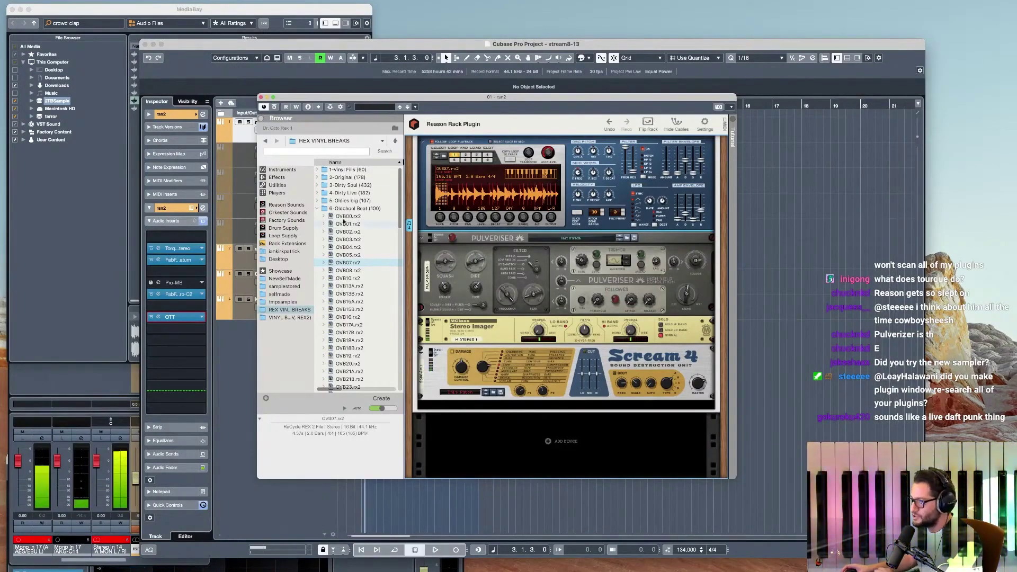
- Set the Torque insert on rsn2 to -895 cents with the focus at 186 Hz and close its window
{"action": "left_click", "coordinate": [158, 249]}
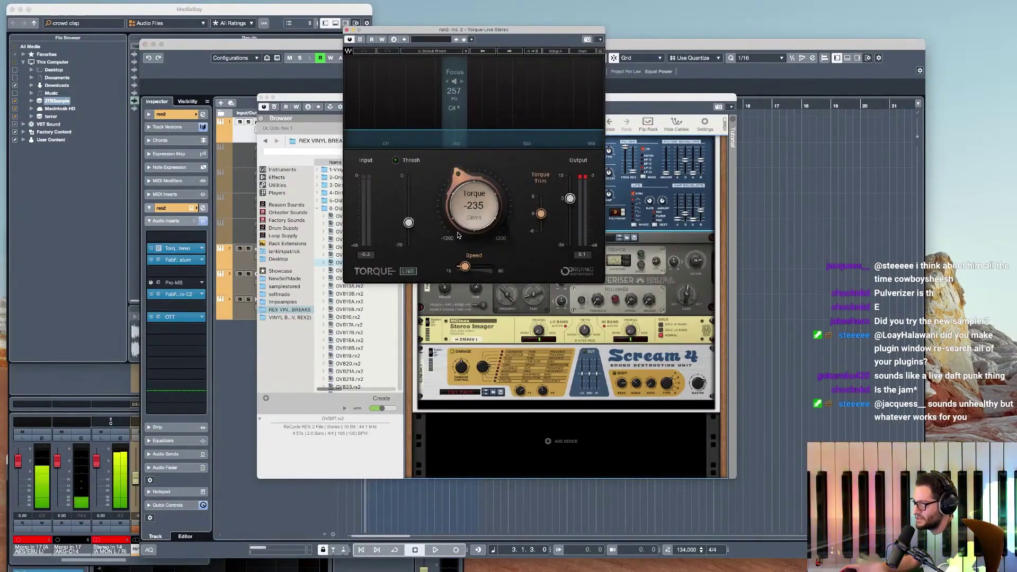
{"action": "left_click_drag", "start_coordinate": [464, 186], "coordinate": [421, 124]}
{"action": "left_click", "coordinate": [717, 184]}
{"action": "left_click", "coordinate": [521, 30]}
{"action": "left_click_drag", "start_coordinate": [455, 197], "coordinate": [454, 334]}
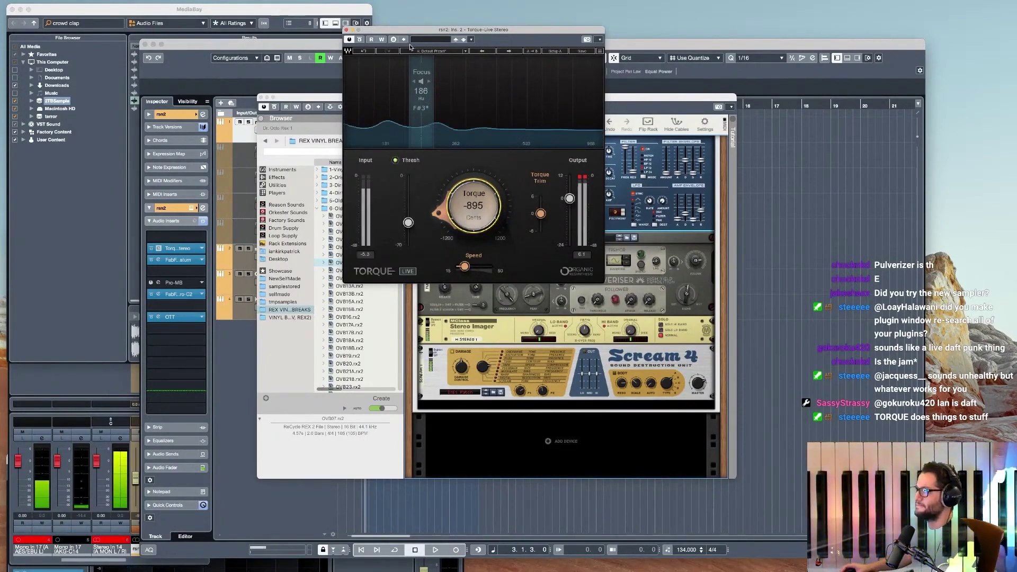
{"action": "left_click", "coordinate": [346, 30]}
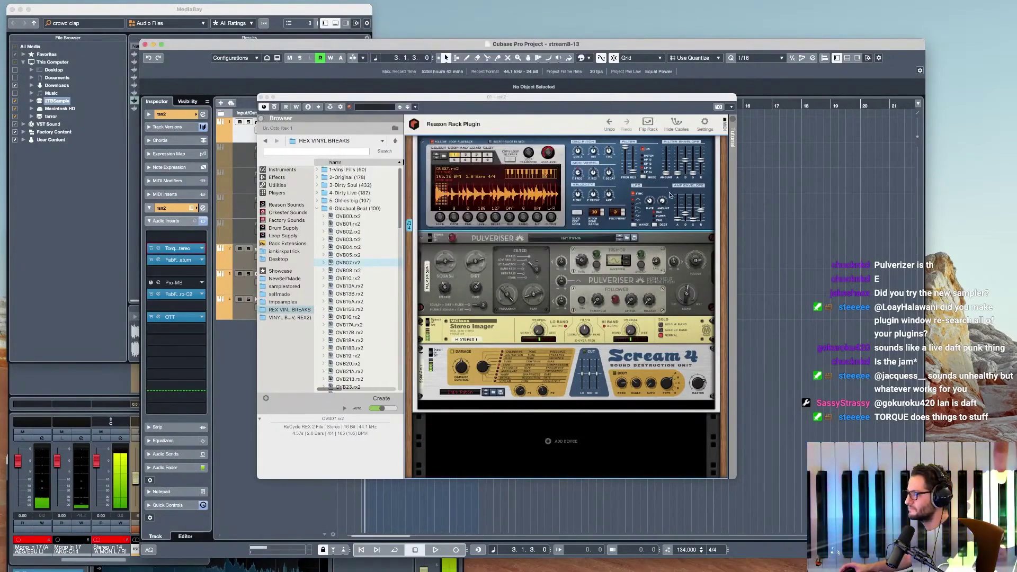
- Audition neighbouring REX loops in the Reason rack's loop player and return to OVB07.rx2
{"action": "left_click", "coordinate": [527, 178]}
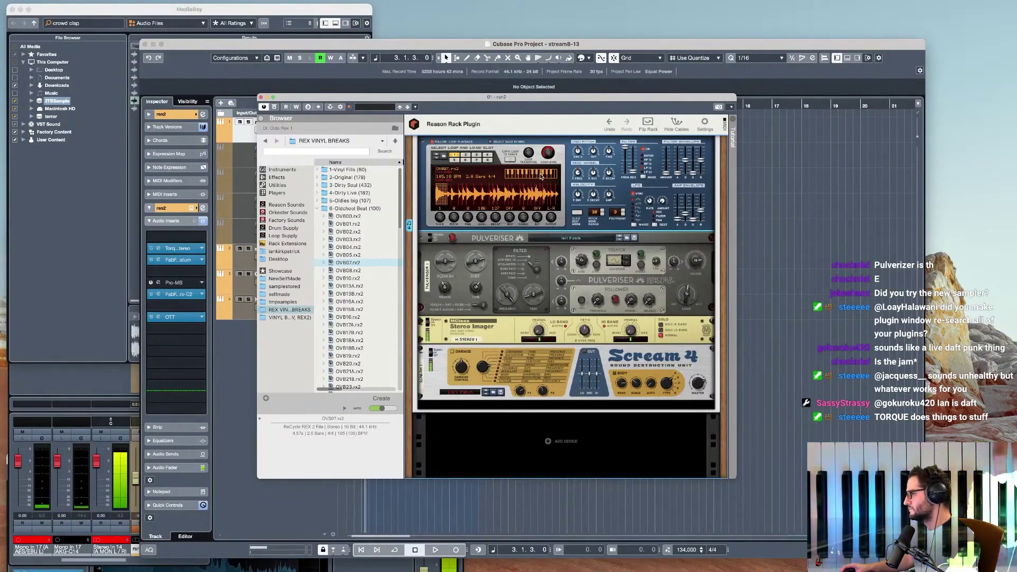
{"action": "left_click", "coordinate": [436, 158]}
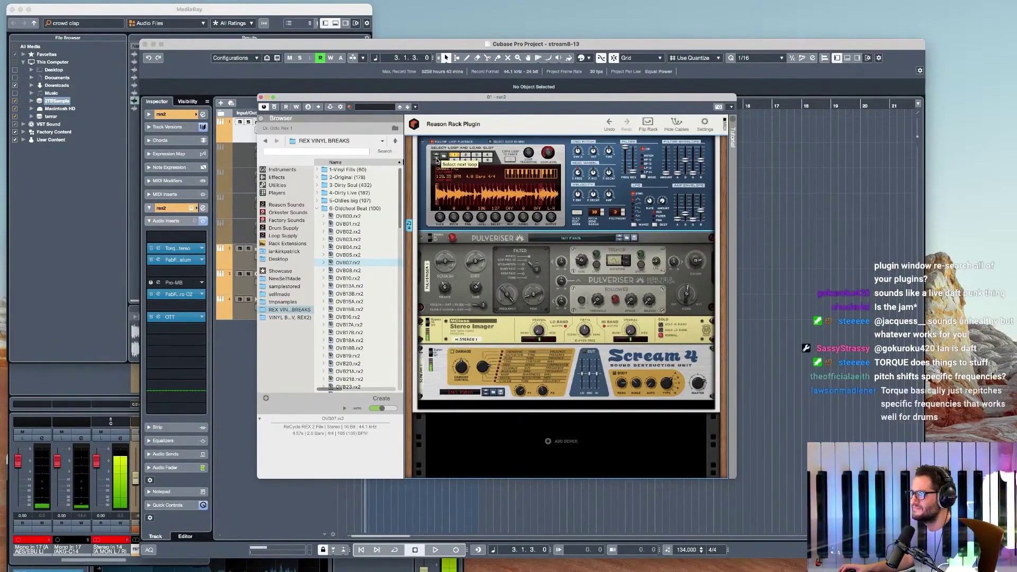
{"action": "left_click", "coordinate": [436, 159]}
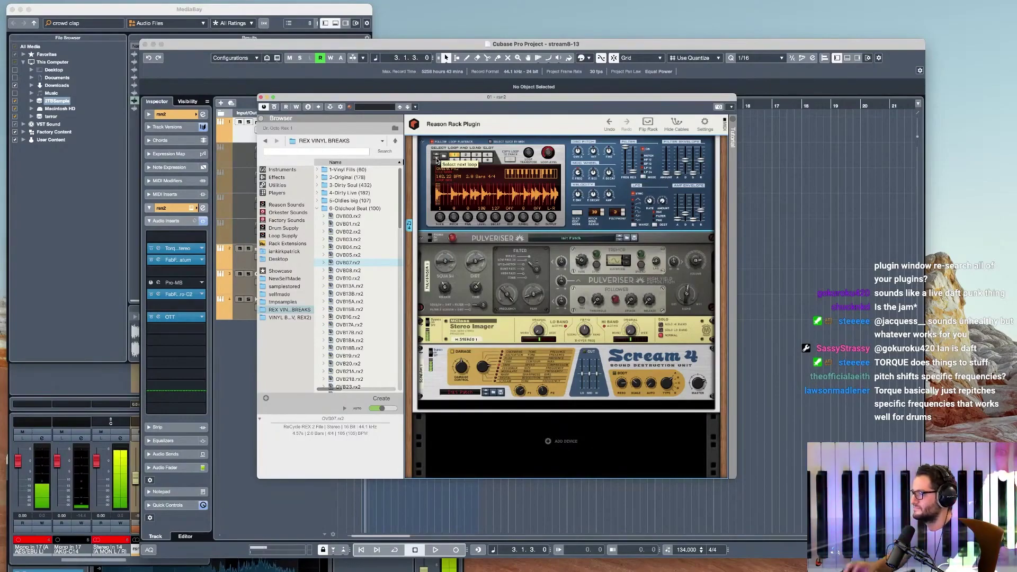
{"action": "left_click", "coordinate": [439, 157]}
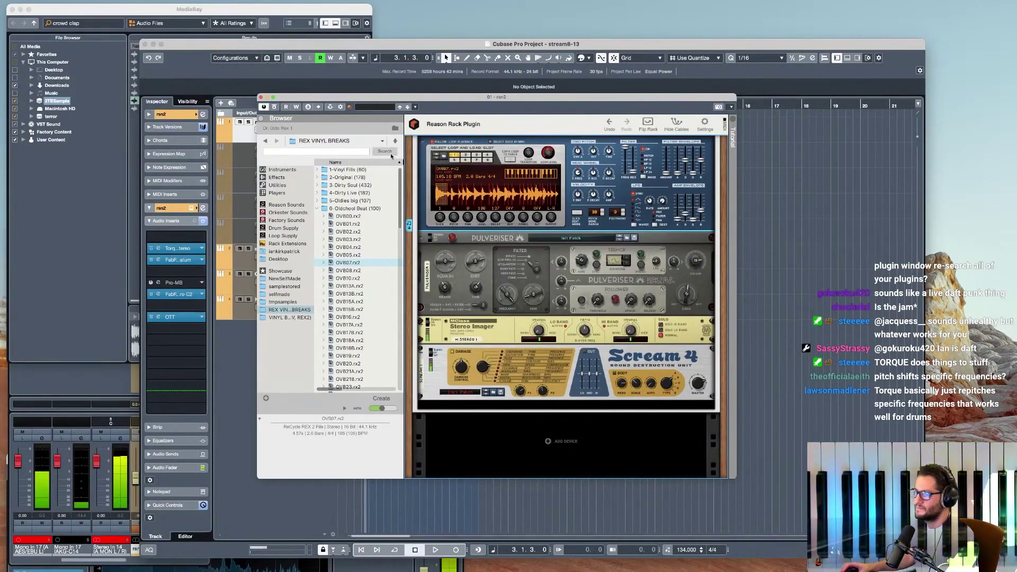
- Close the Reason Rack Plugin window and disable the rsn2 track
{"action": "left_click", "coordinate": [261, 98]}
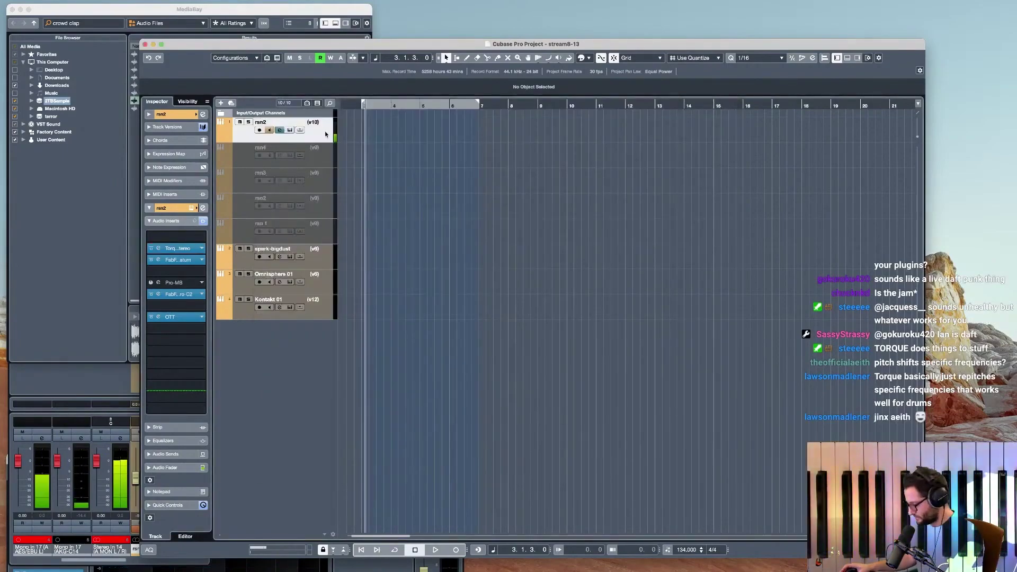
{"action": "right_click", "coordinate": [314, 139]}
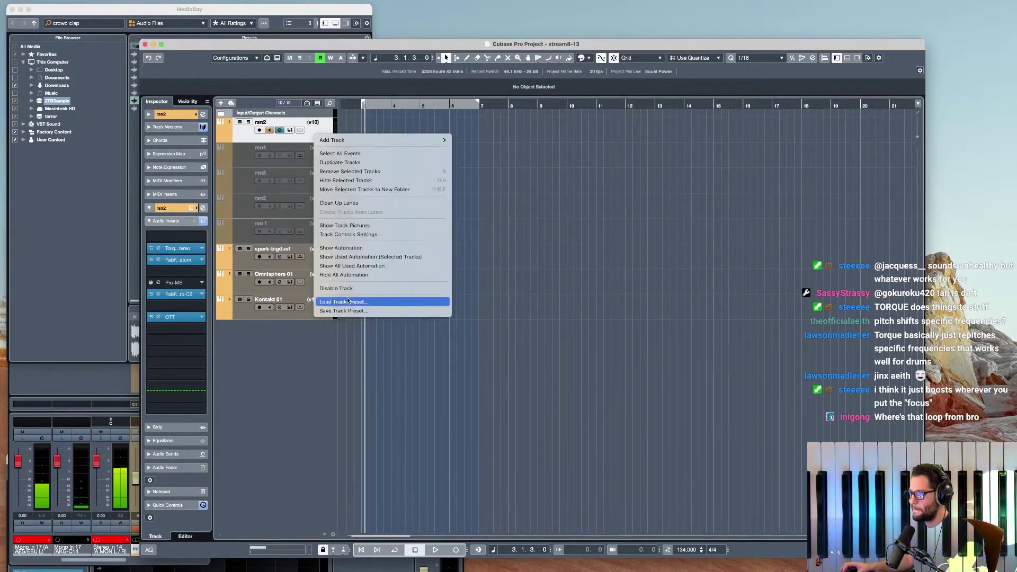
{"action": "left_click", "coordinate": [348, 289]}
- Enable the rsn4 track and switch it to its previous version, v8, containing the MIDI clip
{"action": "left_click", "coordinate": [318, 151]}
{"action": "right_click", "coordinate": [285, 162]}
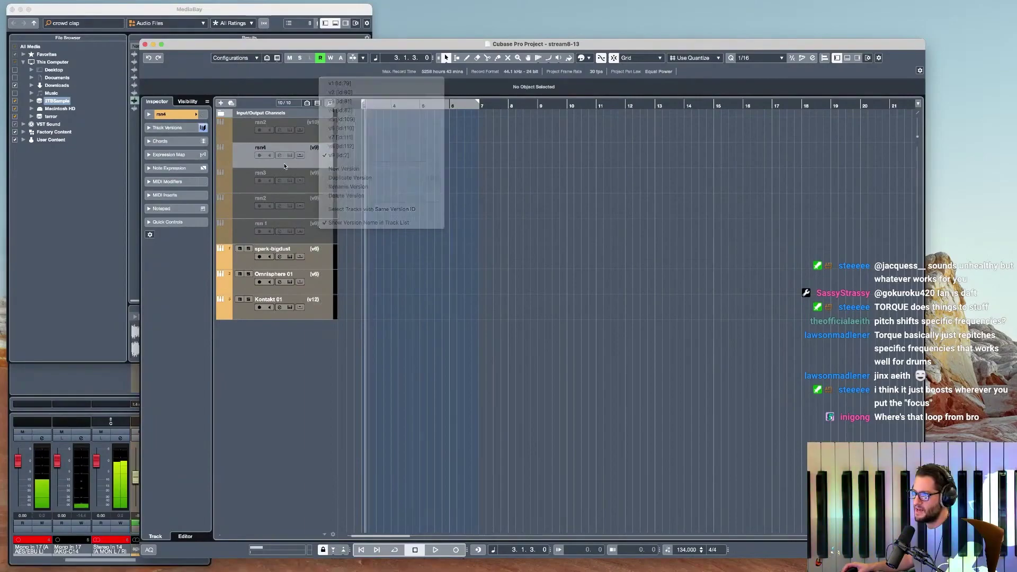
{"action": "mouse_move", "coordinate": [311, 172]}
{"action": "left_click", "coordinate": [340, 317]}
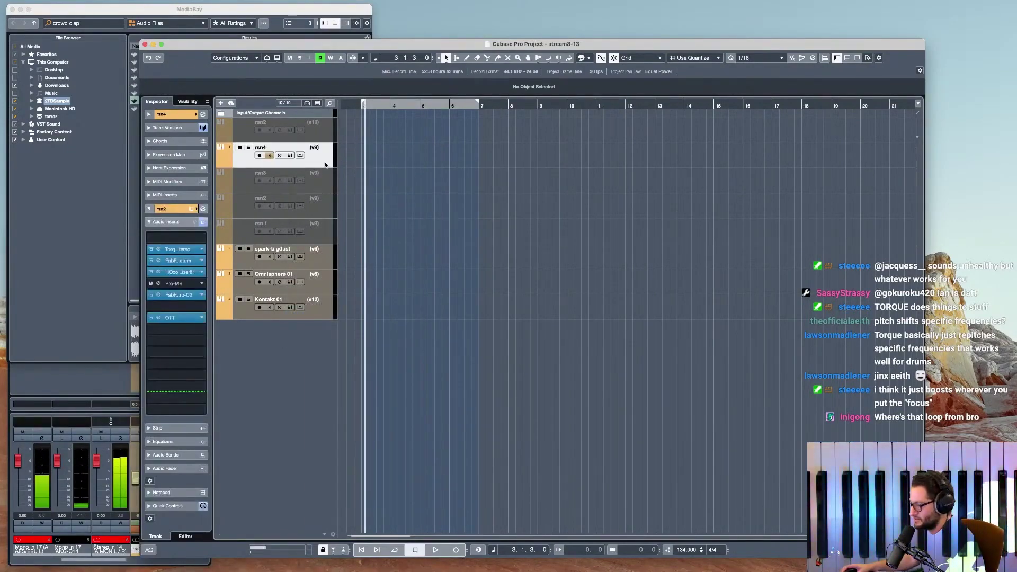
{"action": "key", "text": "super+shift+h"}
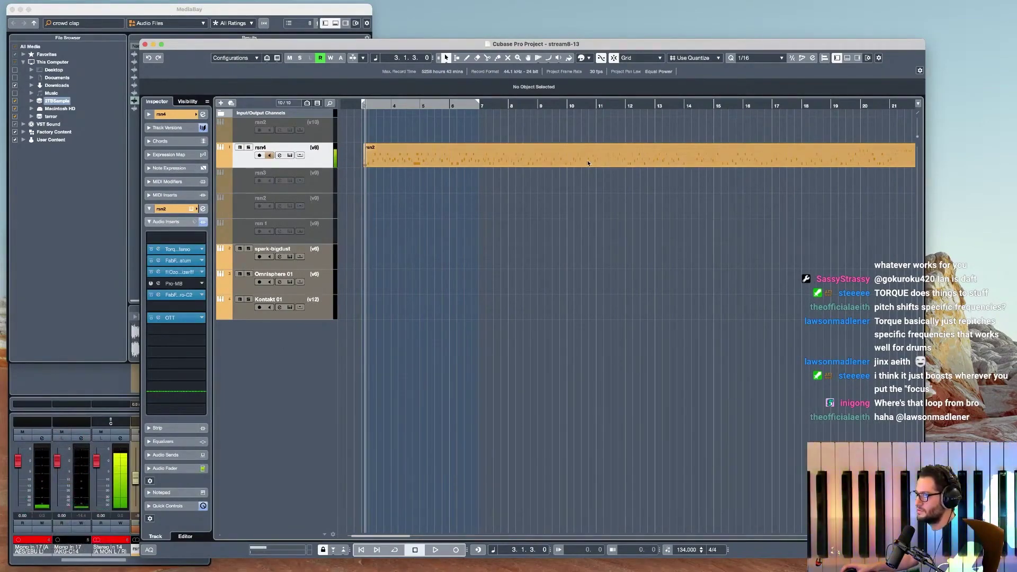
- Disable the rsn4 track and enable the rsn3 track
{"action": "right_click", "coordinate": [270, 159]}
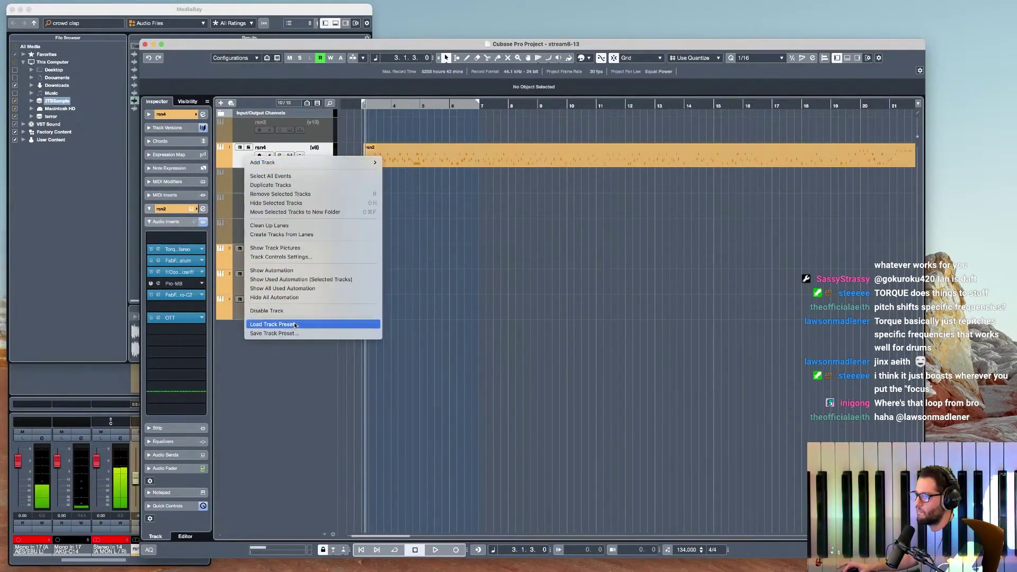
{"action": "left_click", "coordinate": [281, 317]}
{"action": "right_click", "coordinate": [324, 180]}
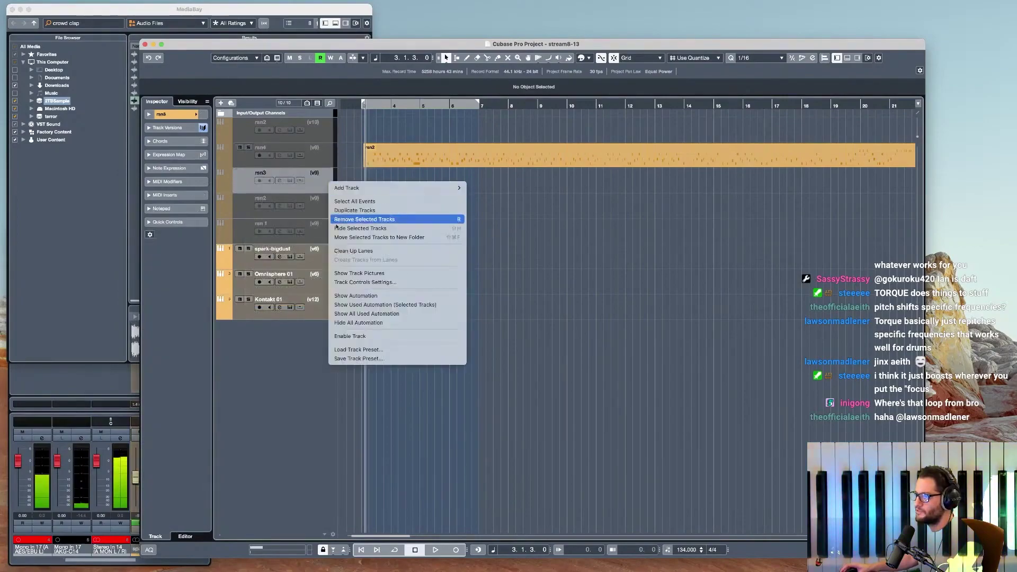
{"action": "left_click", "coordinate": [364, 340]}
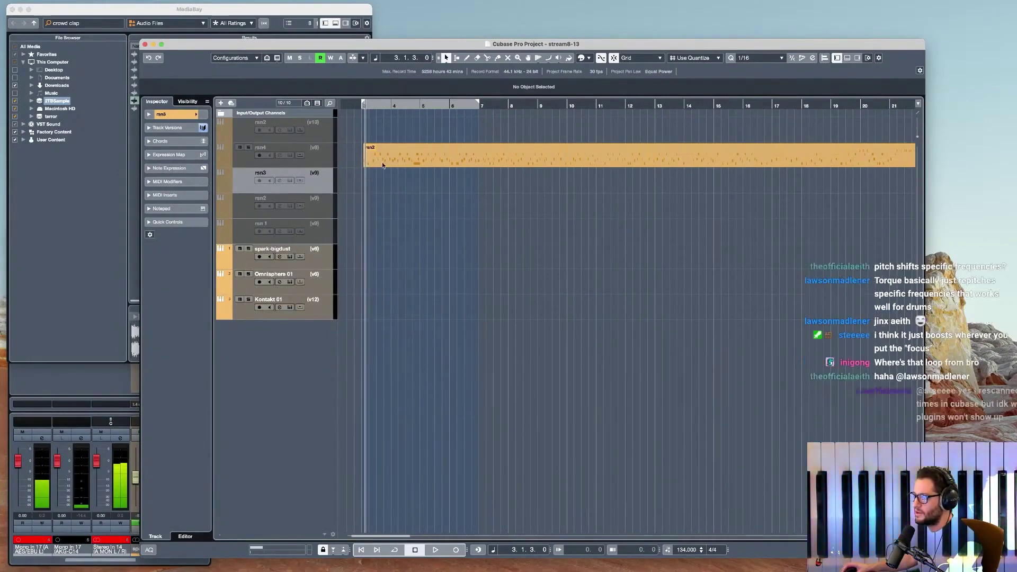
{"action": "left_click", "coordinate": [325, 186]}
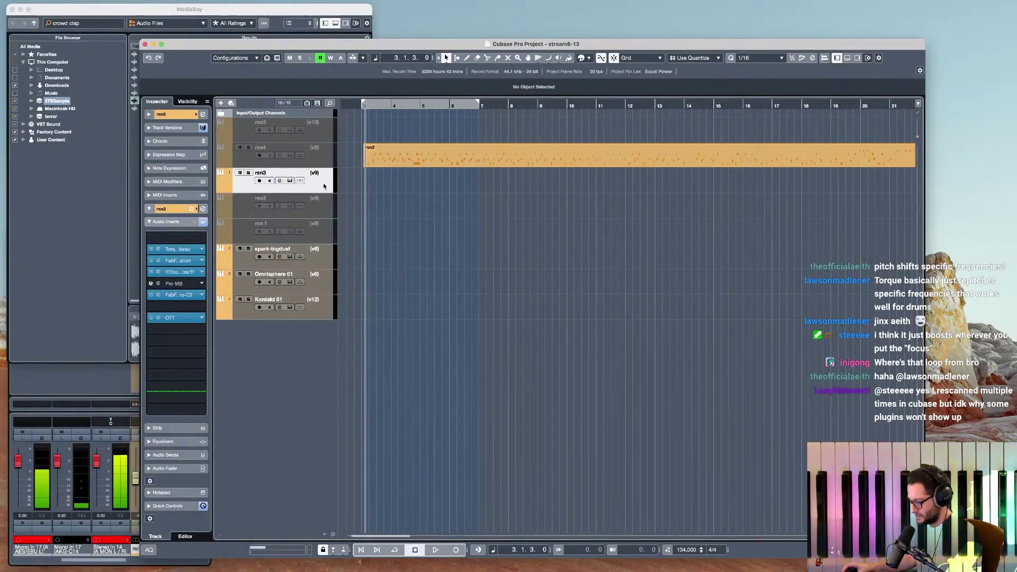
- Switch the rsn4 track to version v10 and the rsn3 track to version v8 with its MIDI clip
{"action": "left_click", "coordinate": [323, 157]}
{"action": "key", "text": "super+shift+h"}
{"action": "key", "text": "super+shift+h"}
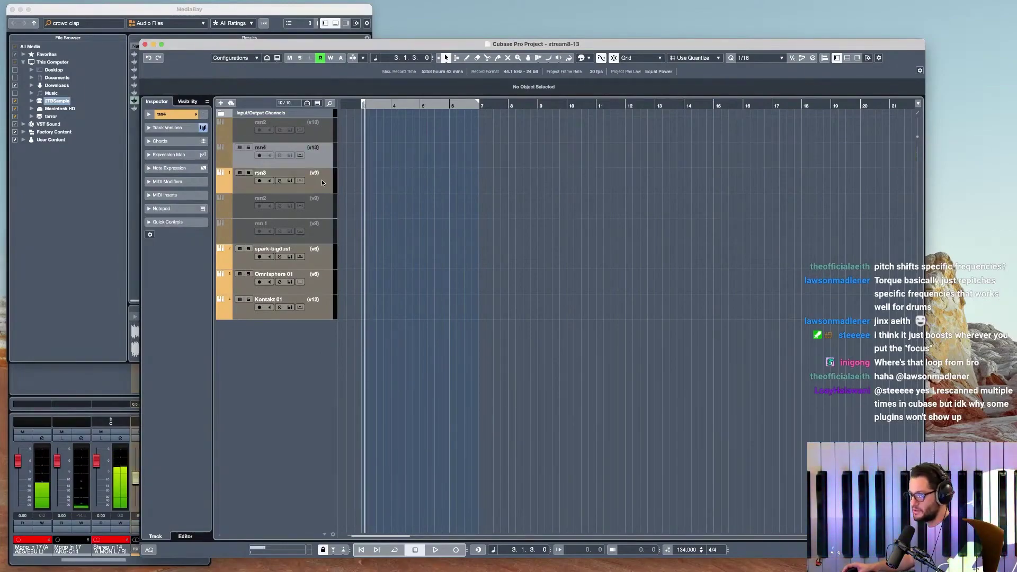
{"action": "left_click", "coordinate": [322, 179]}
{"action": "key", "text": "super+shift+g"}
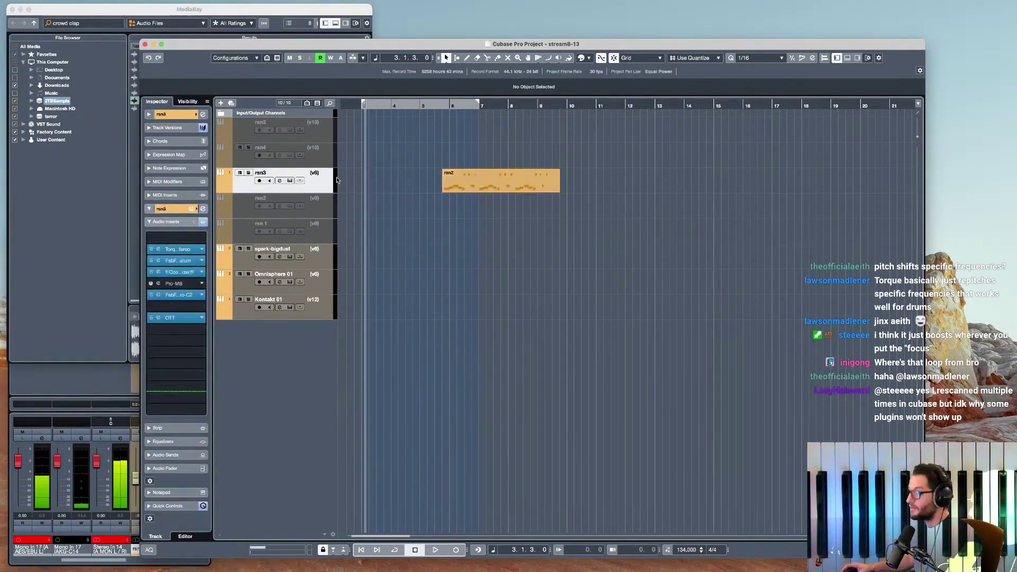
- Solo rsn3, play its clip from just before the clip start, stop playback and unsolo the track
{"action": "left_click", "coordinate": [440, 160]}
{"action": "key", "text": "s"}
{"action": "key", "text": "space"}
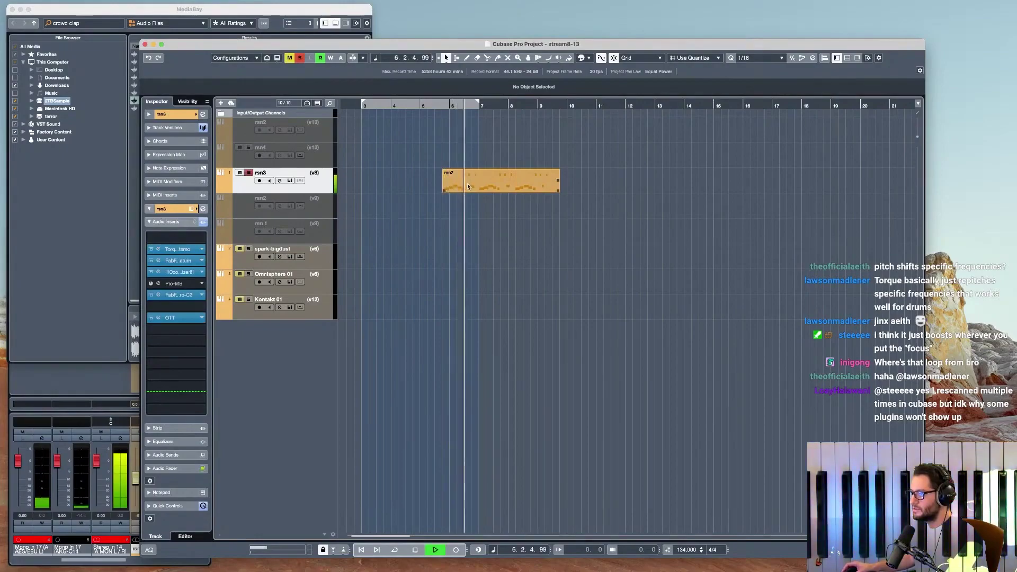
{"action": "key", "text": "space"}
{"action": "key", "text": "s"}
- Enable the lower rsn2 track, directly below rsn3, and mute rsn3
{"action": "right_click", "coordinate": [242, 183]}
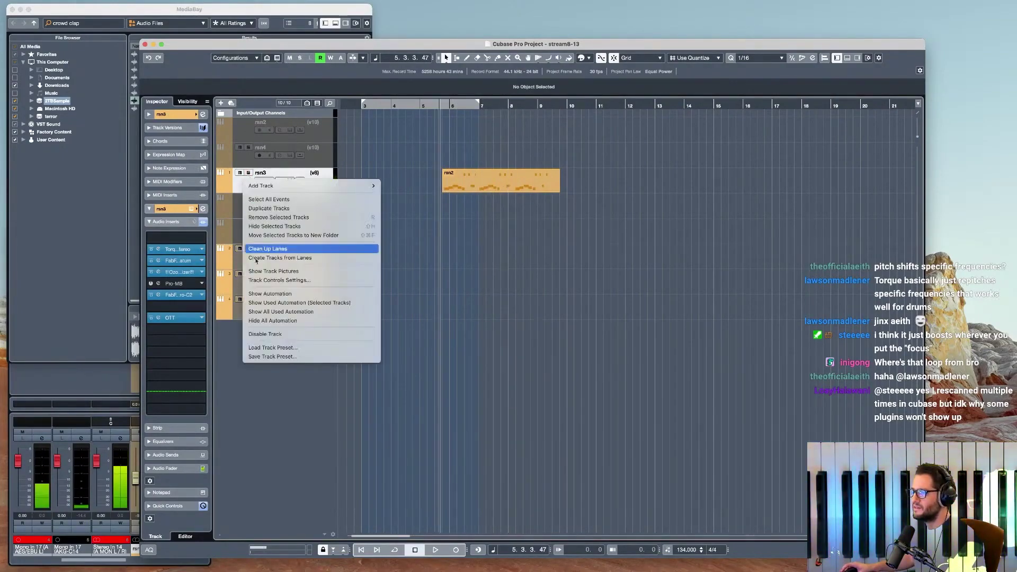
{"action": "key", "text": "Escape"}
{"action": "right_click", "coordinate": [266, 211]}
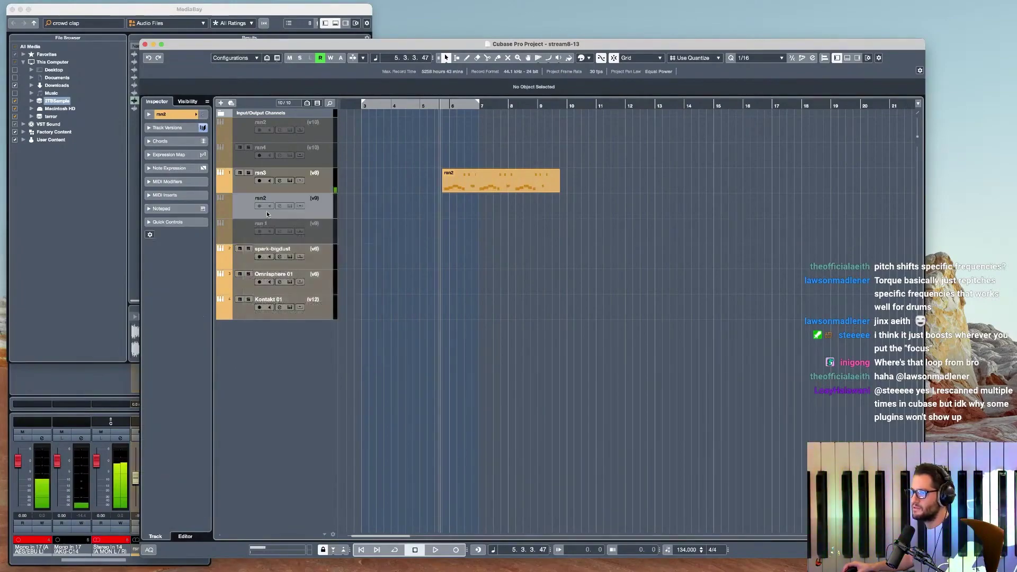
{"action": "left_click", "coordinate": [348, 363]}
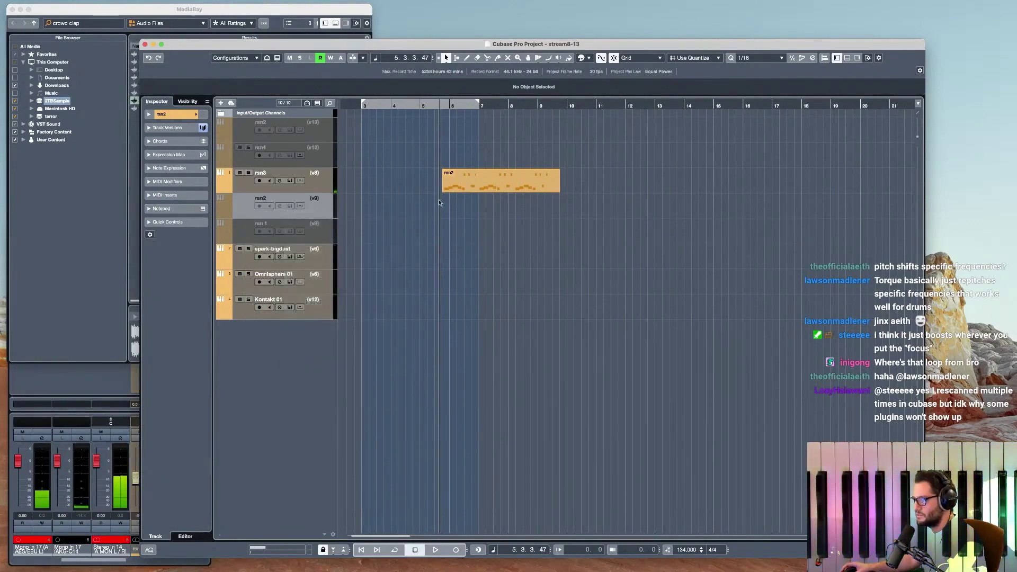
{"action": "left_click", "coordinate": [239, 173]}
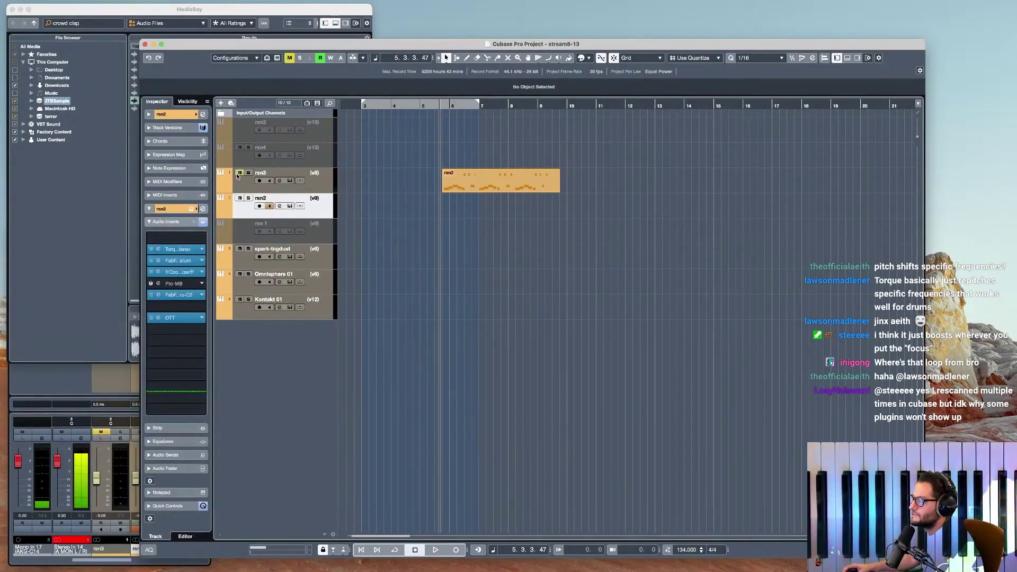
- Switch the enabled rsn2 track to version v8 containing the Reason Rack Plugin 01 clip and rsn3 to version v9
{"action": "key", "text": "super+shift+f"}
{"action": "key", "text": "super+shift+f"}
{"action": "key", "text": "super+shift+g"}
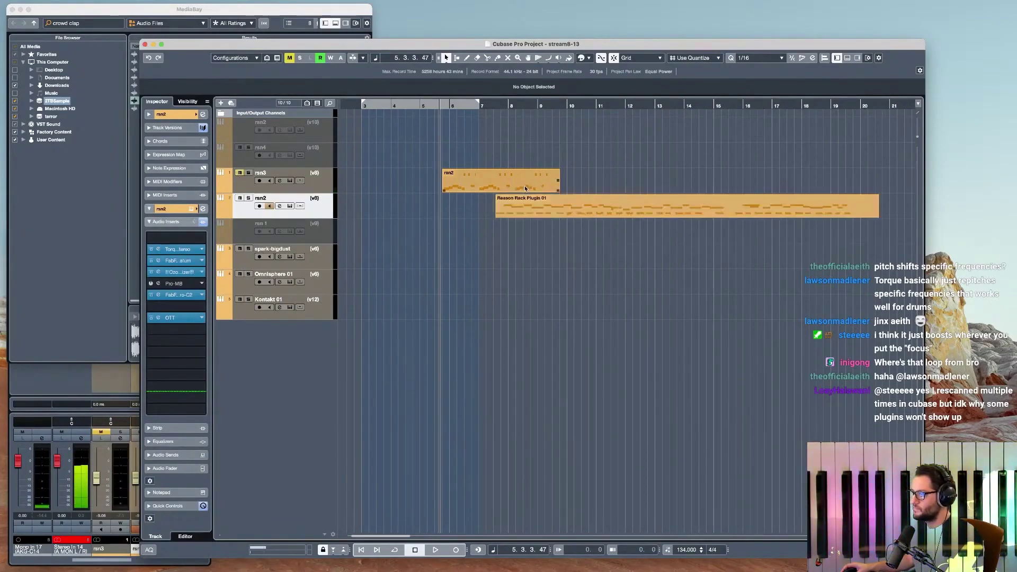
{"action": "left_click", "coordinate": [494, 162]}
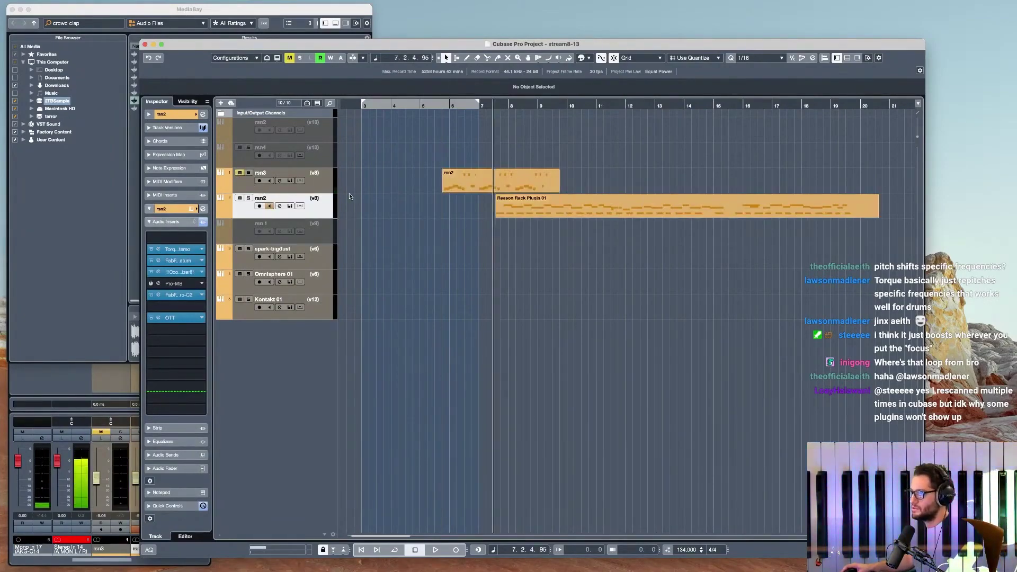
{"action": "left_click", "coordinate": [329, 189]}
{"action": "key", "text": "super+shift+g"}
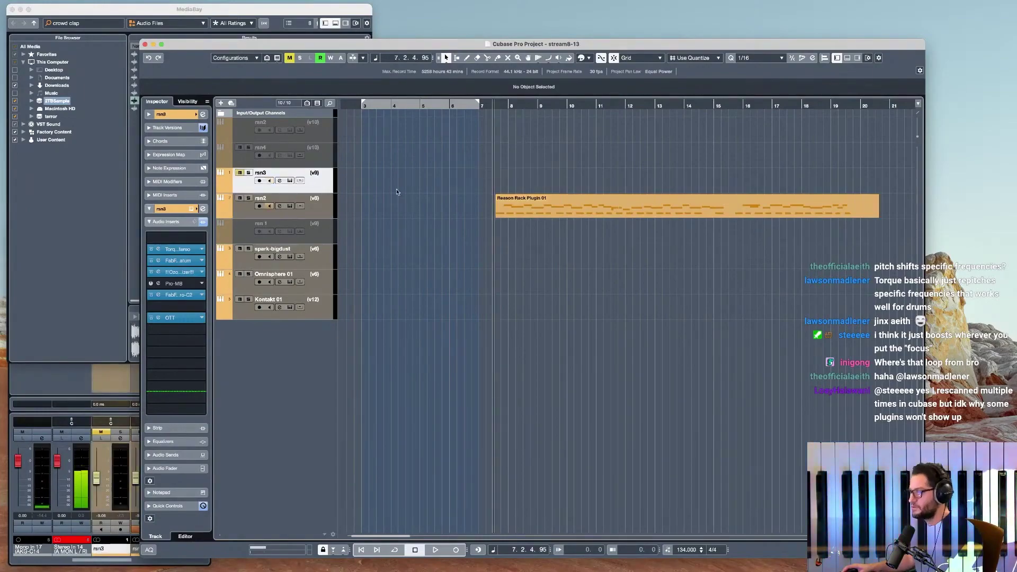
- Play back the rsn2 clip, view its Reason Rack Plugin devices during playback and close the plugin window
{"action": "left_click", "coordinate": [327, 209]}
{"action": "key", "text": "space"}
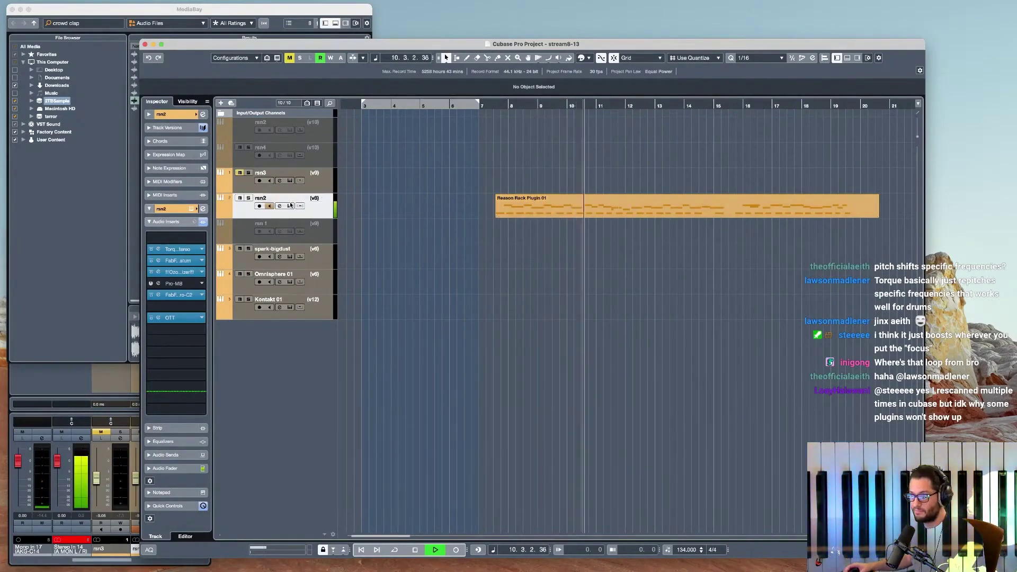
{"action": "key", "text": "space"}
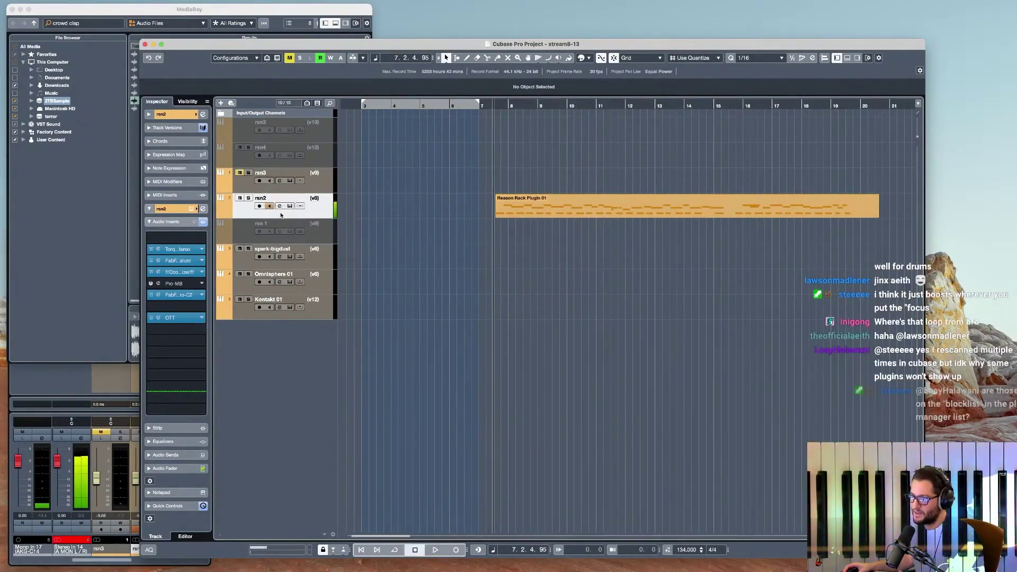
{"action": "left_click", "coordinate": [290, 206]}
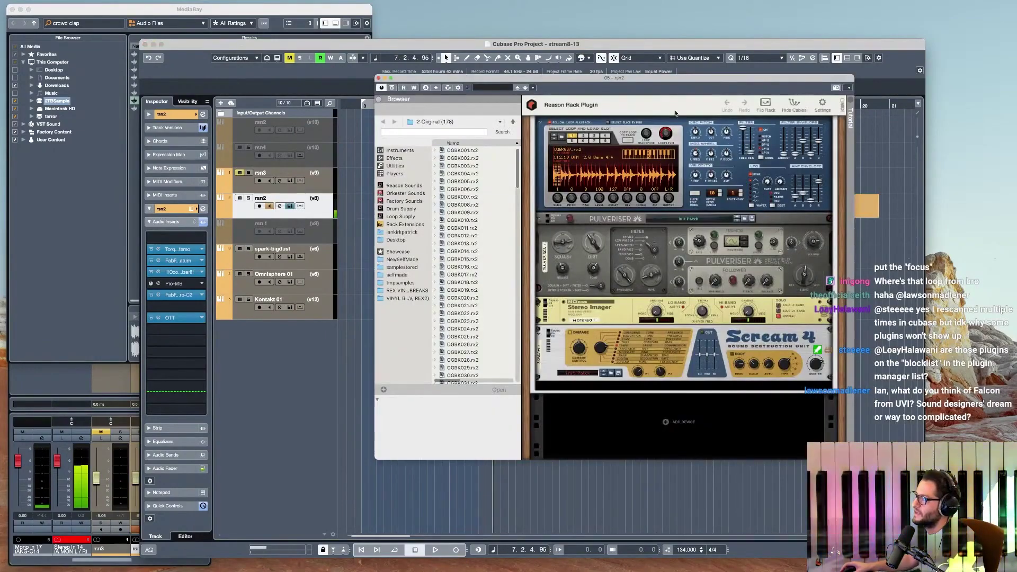
{"action": "left_click_drag", "start_coordinate": [675, 82], "coordinate": [684, 294]}
{"action": "key", "text": "space"}
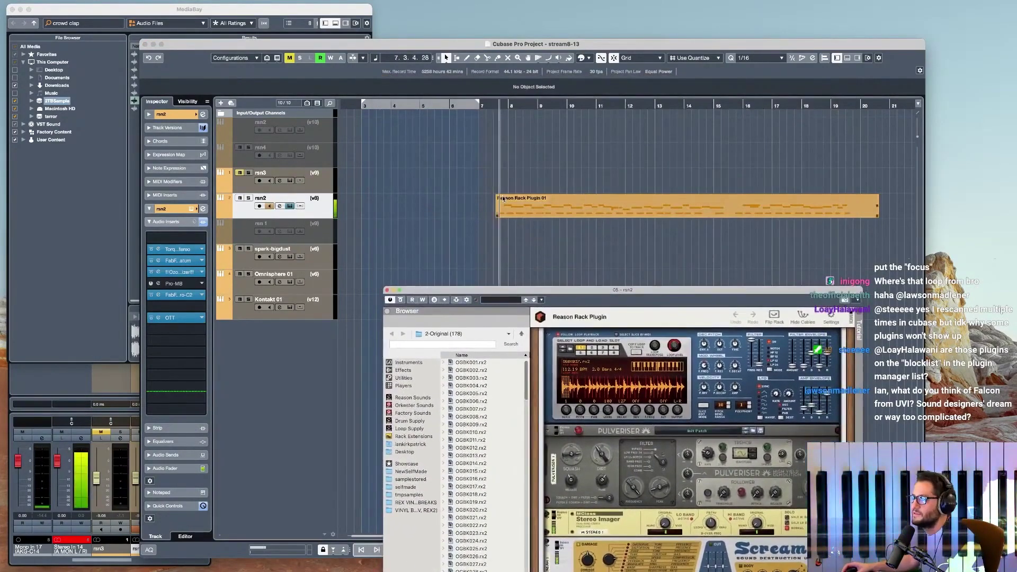
{"action": "key", "text": "space"}
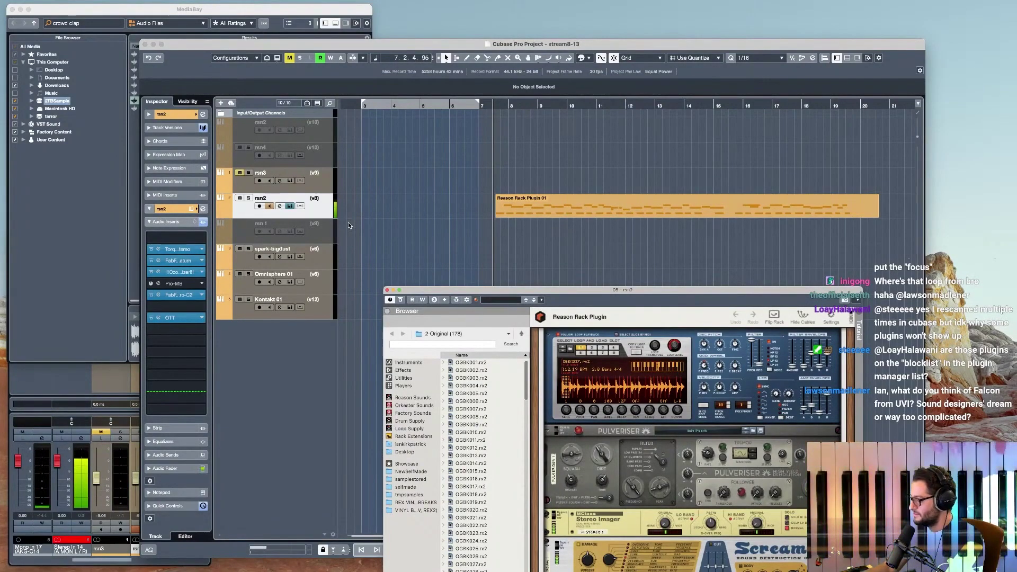
{"action": "left_click", "coordinate": [387, 290]}
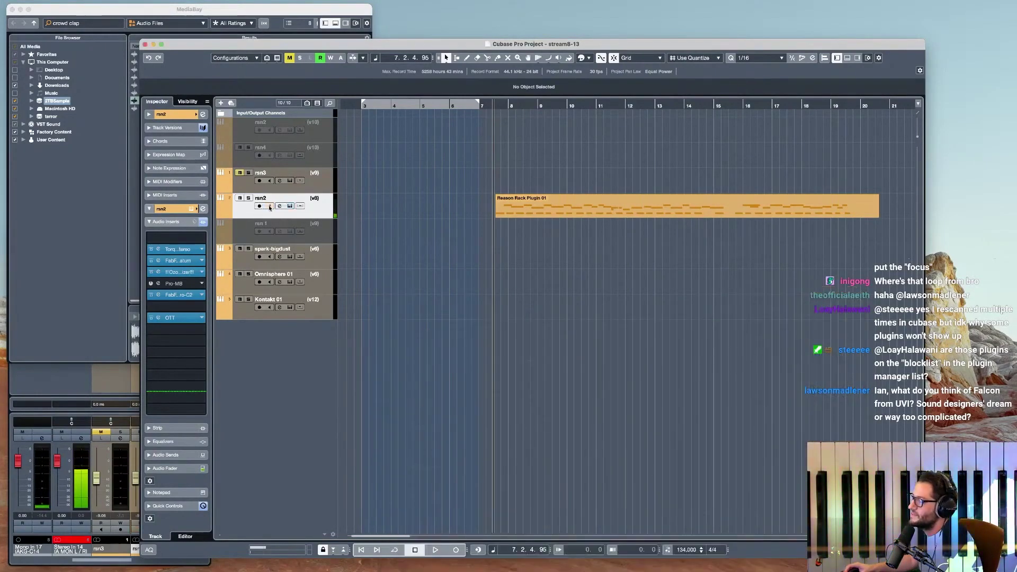
- Mute the rsn2 track and enable the rsn 1 track
{"action": "right_click", "coordinate": [244, 210]}
{"action": "key", "text": "Escape"}
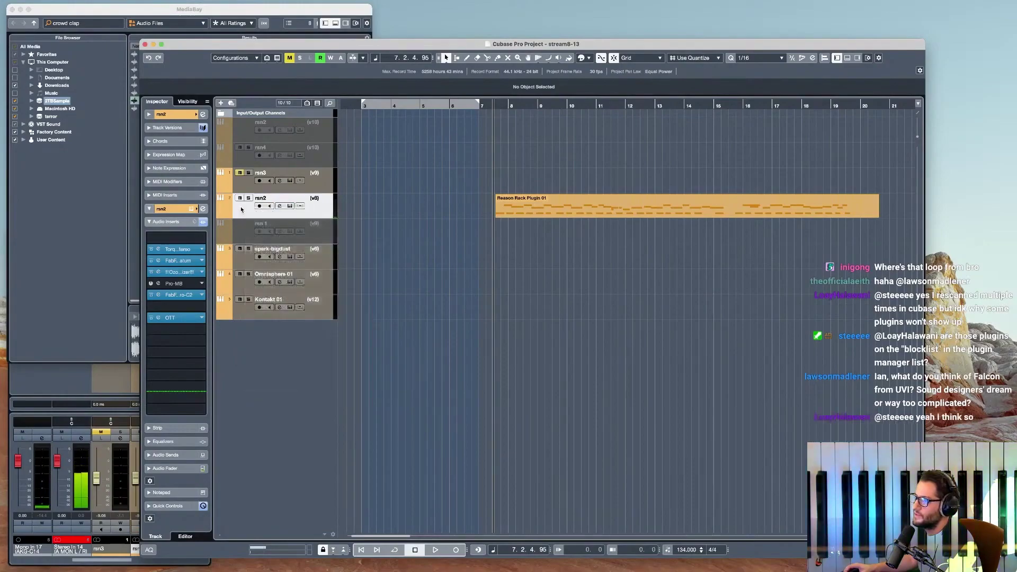
{"action": "left_click", "coordinate": [321, 234]}
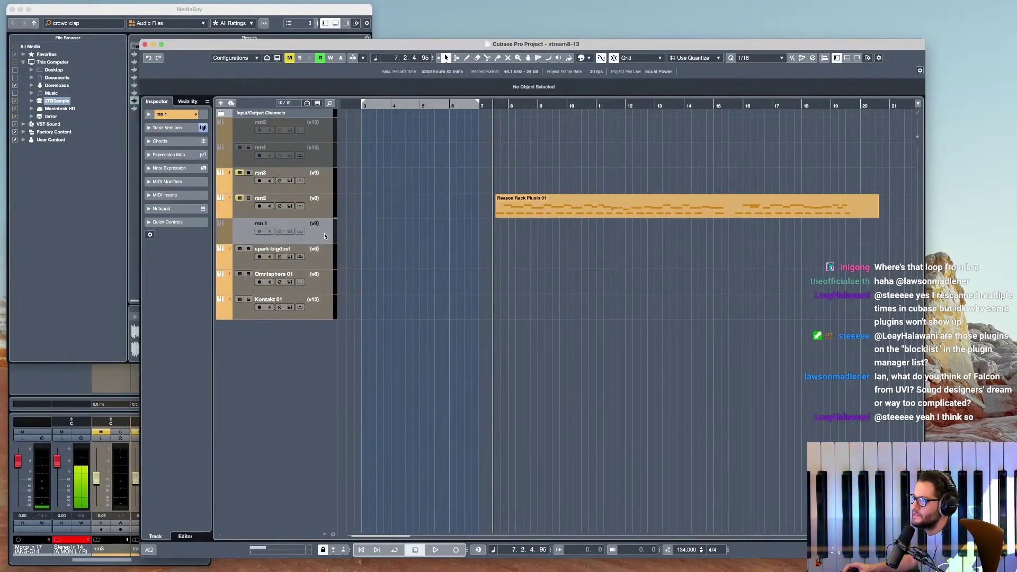
{"action": "right_click", "coordinate": [324, 236]}
{"action": "left_click", "coordinate": [371, 384]}
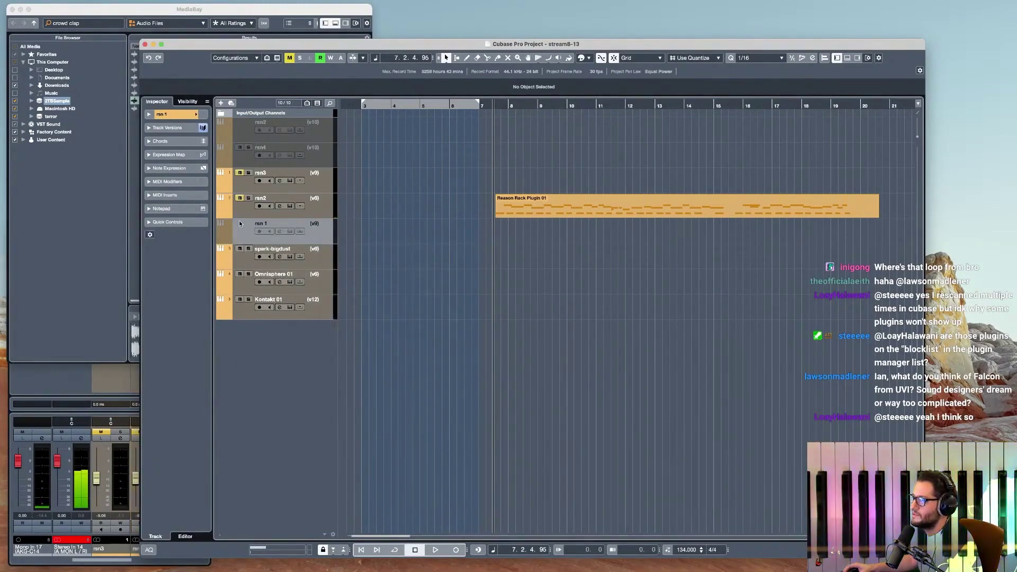
{"action": "right_click", "coordinate": [313, 240]}
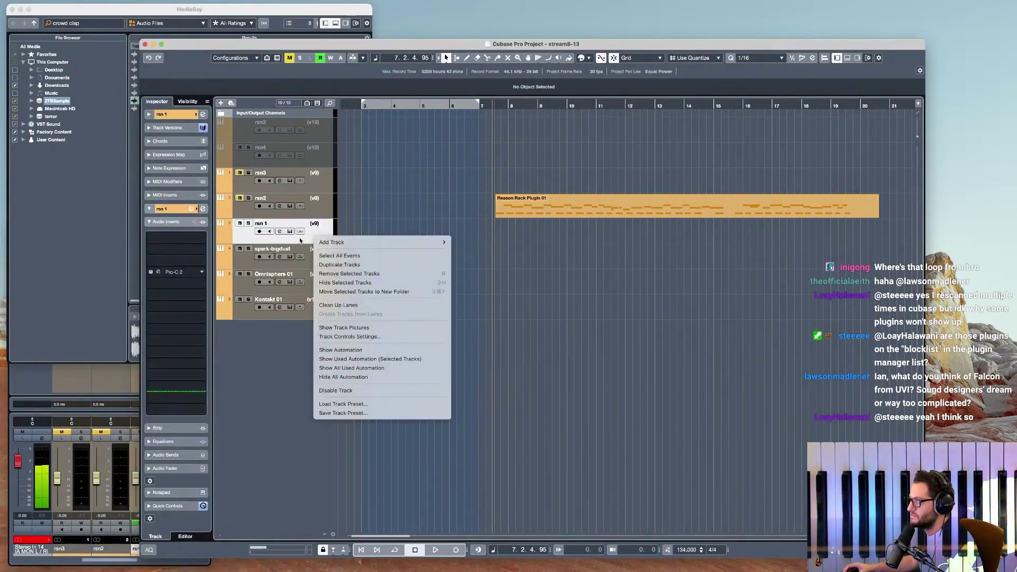
{"action": "left_click", "coordinate": [299, 240]}
- Switch rsn 1 to version v8 with its MIDI clip and play it from just before bar 3
{"action": "key", "text": "super+shift+g"}
{"action": "left_click", "coordinate": [372, 199]}
{"action": "key", "text": "space"}
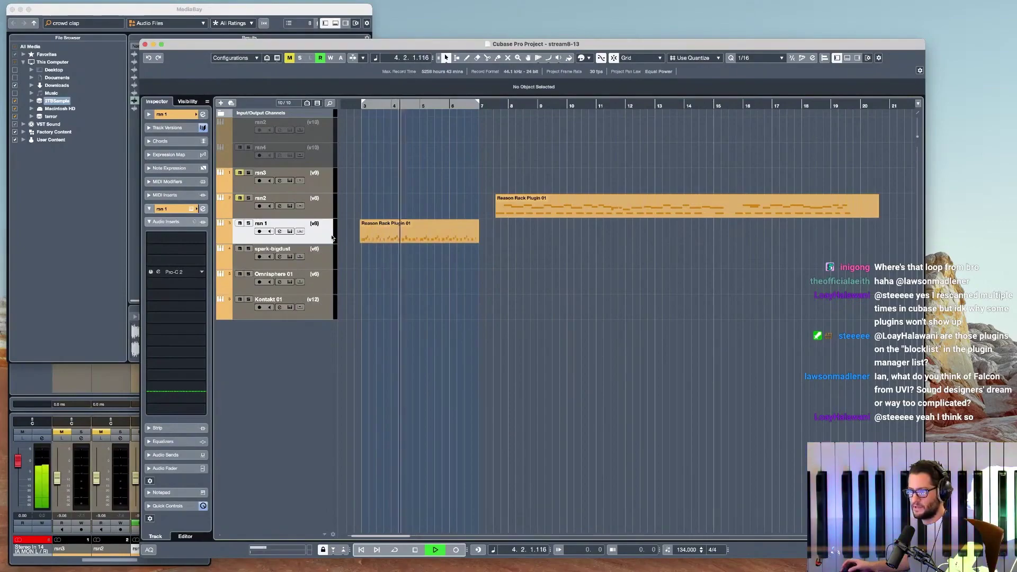
{"action": "key", "text": "space"}
{"action": "left_click", "coordinate": [357, 210]}
{"action": "key", "text": "space"}
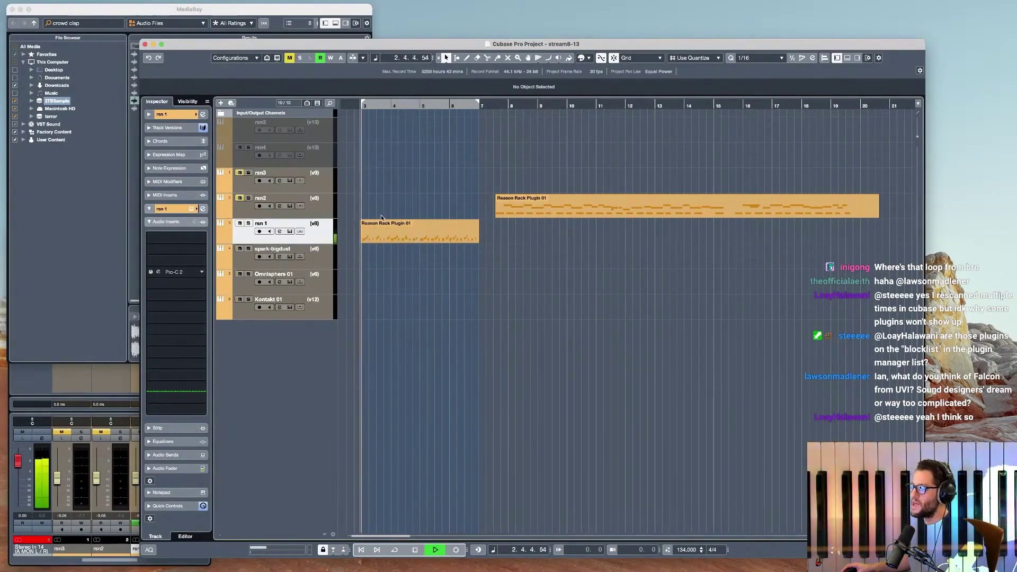
- Open the Reason Rack Plugin of rsn 1, cycle playback over its clip between the locators, and stop
{"action": "left_click", "coordinate": [290, 231]}
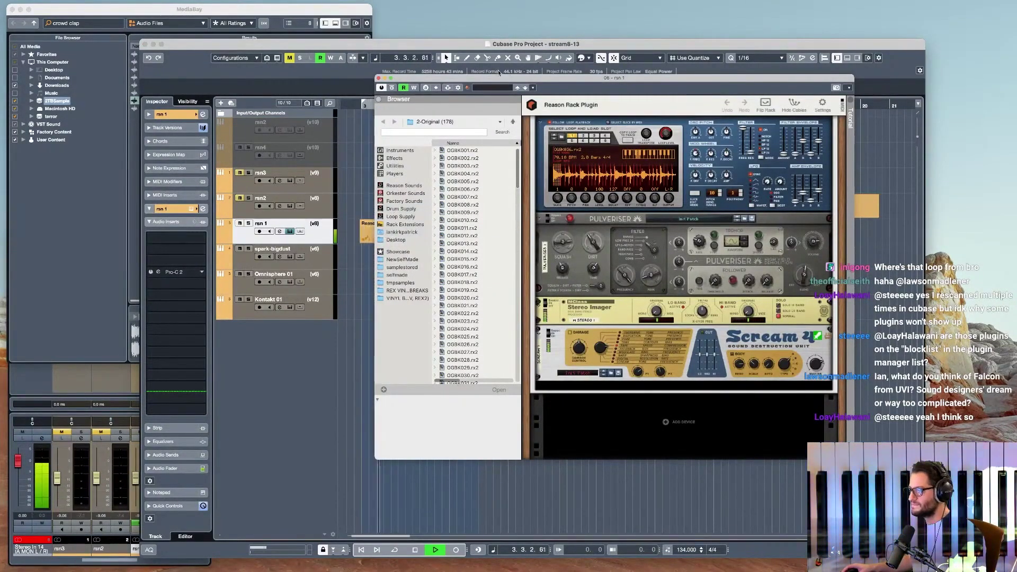
{"action": "left_click_drag", "start_coordinate": [497, 76], "coordinate": [708, 78]}
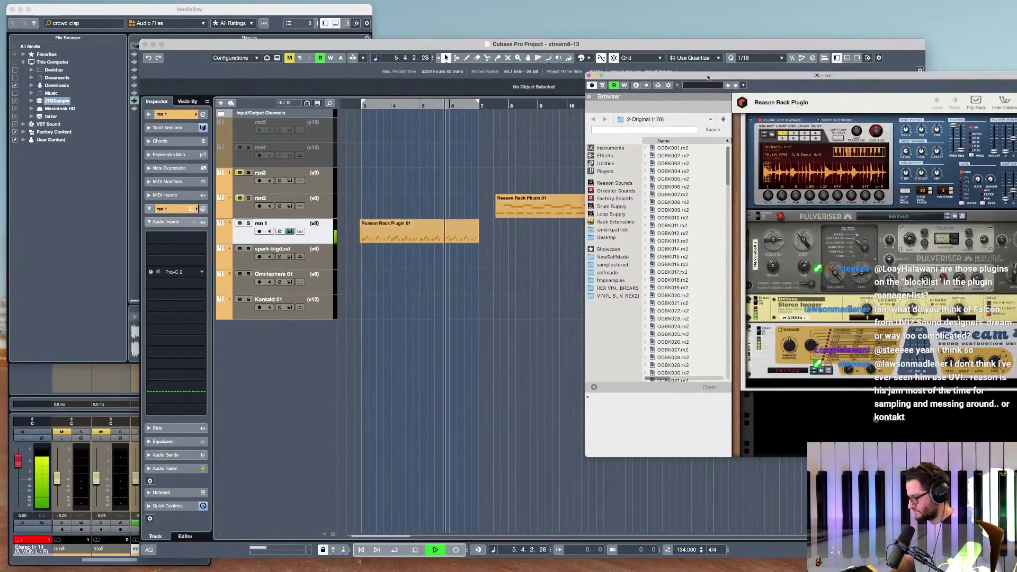
{"action": "key", "text": "slash"}
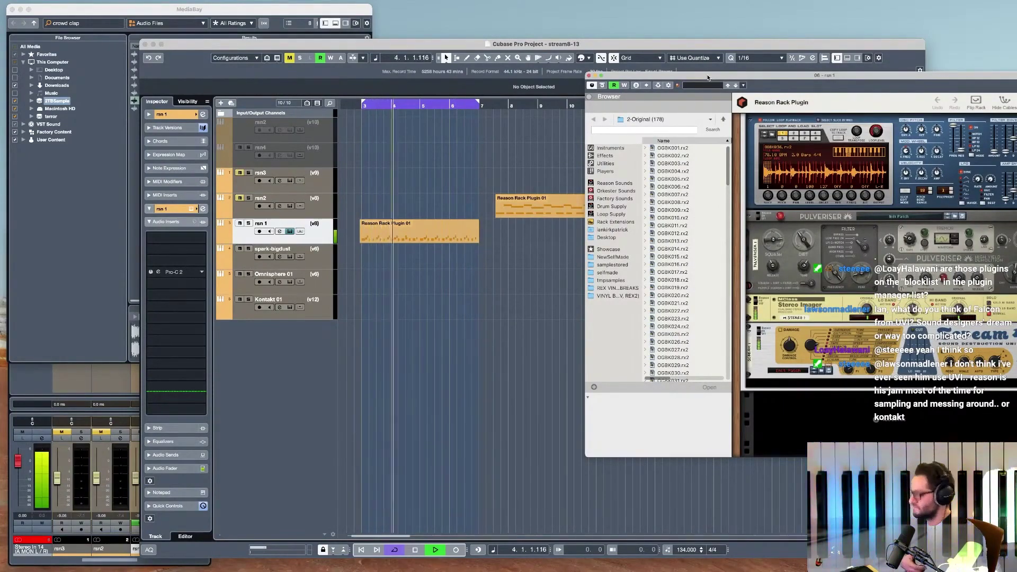
{"action": "key", "text": "space"}
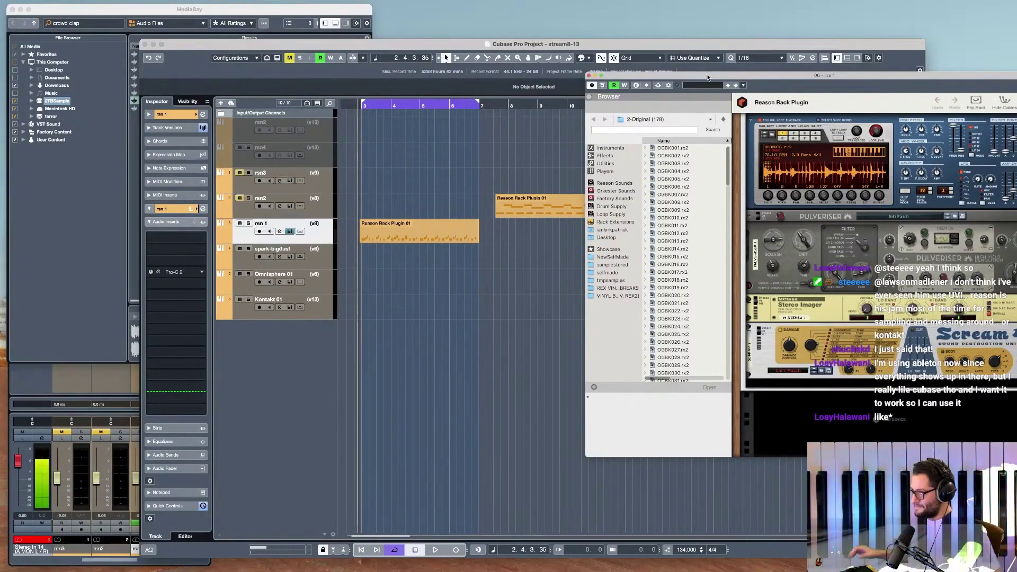
- Enable monitoring on the spark-bigdust track and open its Devil-Loc insert effect
{"action": "left_click", "coordinate": [306, 265]}
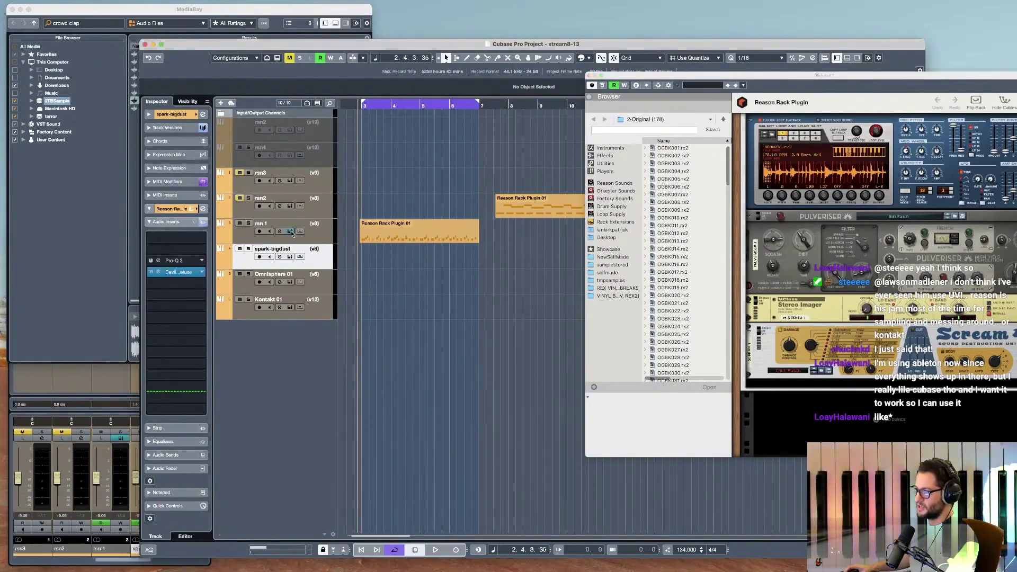
{"action": "left_click", "coordinate": [268, 258]}
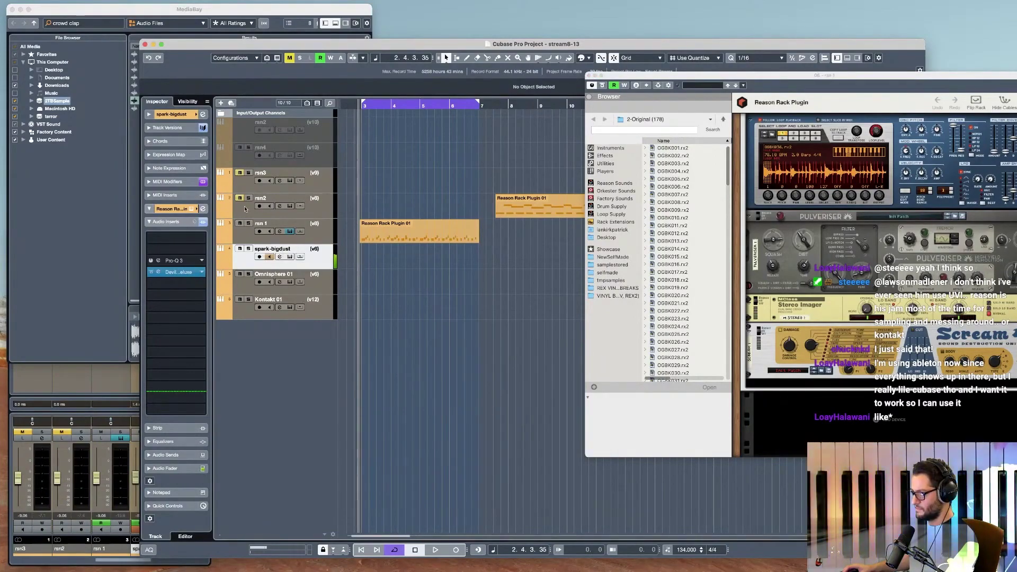
{"action": "left_click", "coordinate": [158, 272]}
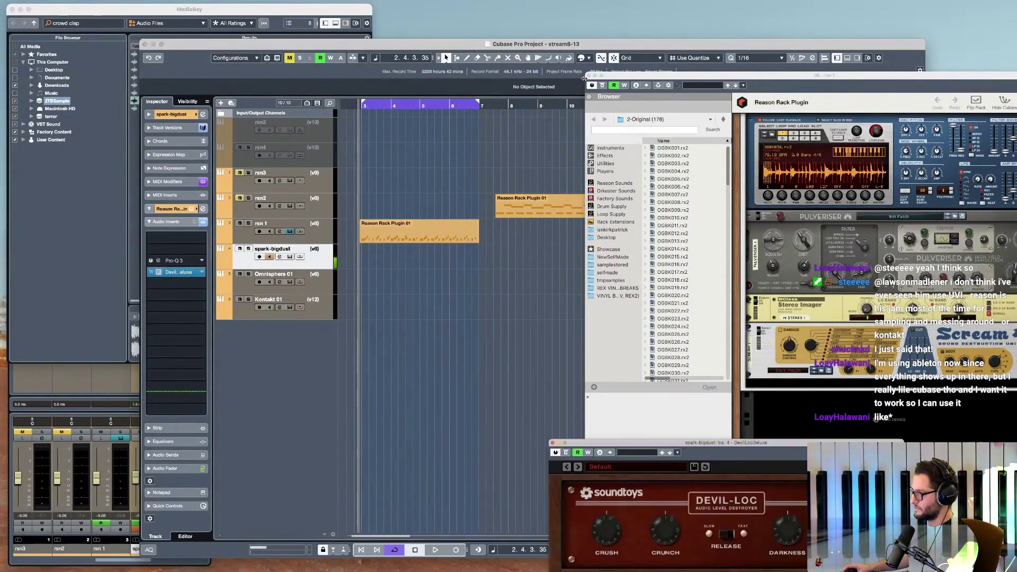
- Replace the rsn 1 rack window with the spark-bigdust Reason Rack Plugin and examine its Combinator and Malström devices
{"action": "left_click", "coordinate": [587, 76]}
{"action": "left_click", "coordinate": [290, 257]}
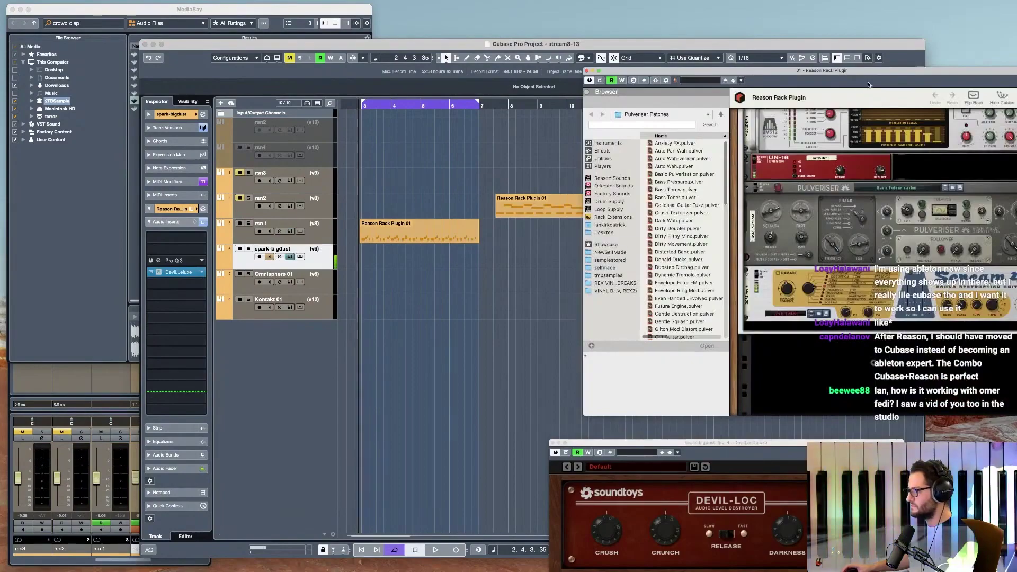
{"action": "left_click_drag", "start_coordinate": [868, 74], "coordinate": [583, 71]}
{"action": "scroll", "coordinate": [661, 208], "scroll_direction": "up", "scroll_amount": 10}
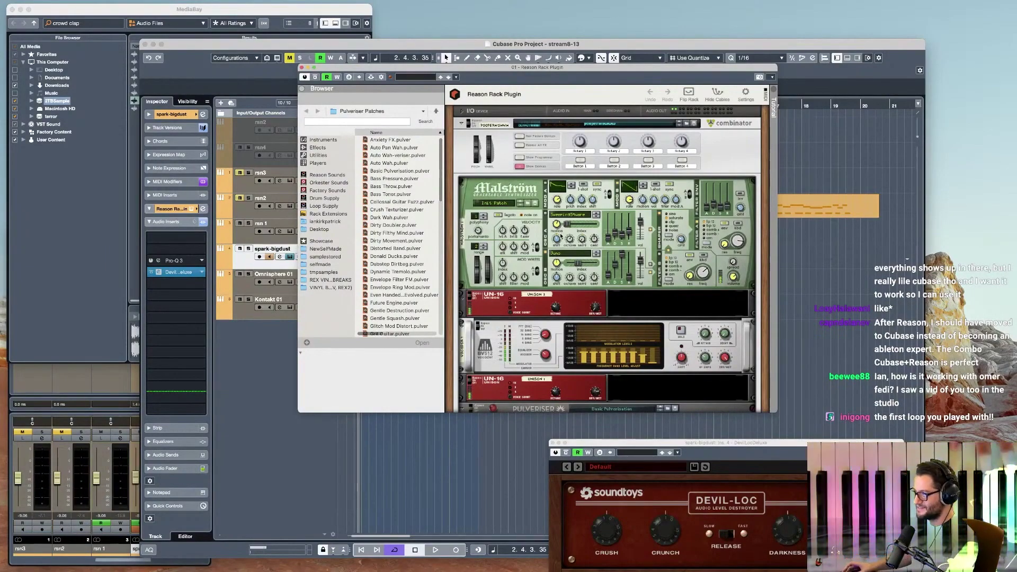
- Turn off monitoring on the spark-bigdust track and close its Reason Rack Plugin window
{"action": "left_click", "coordinate": [606, 315]}
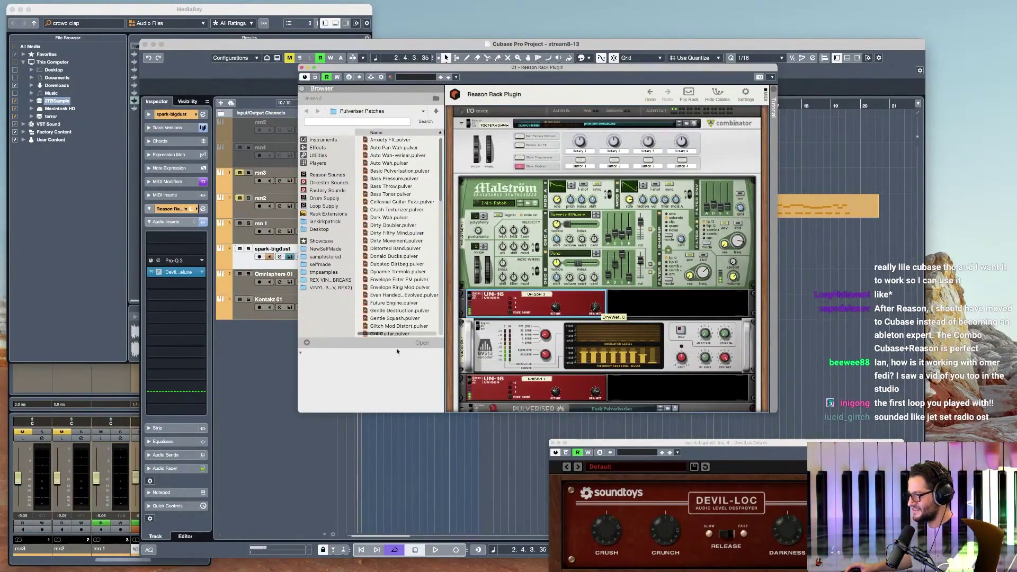
{"action": "left_click", "coordinate": [269, 257]}
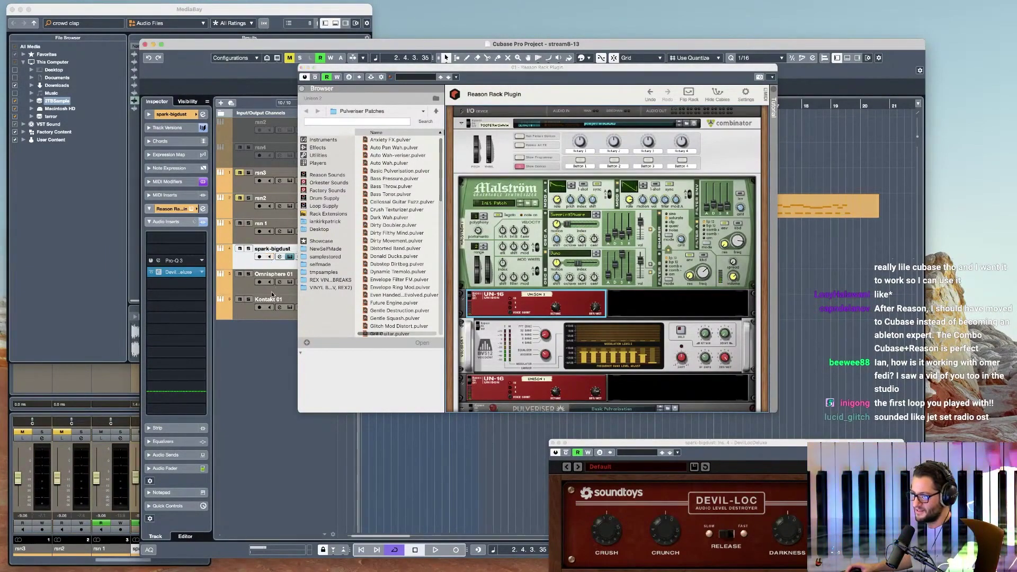
{"action": "left_click", "coordinate": [301, 68]}
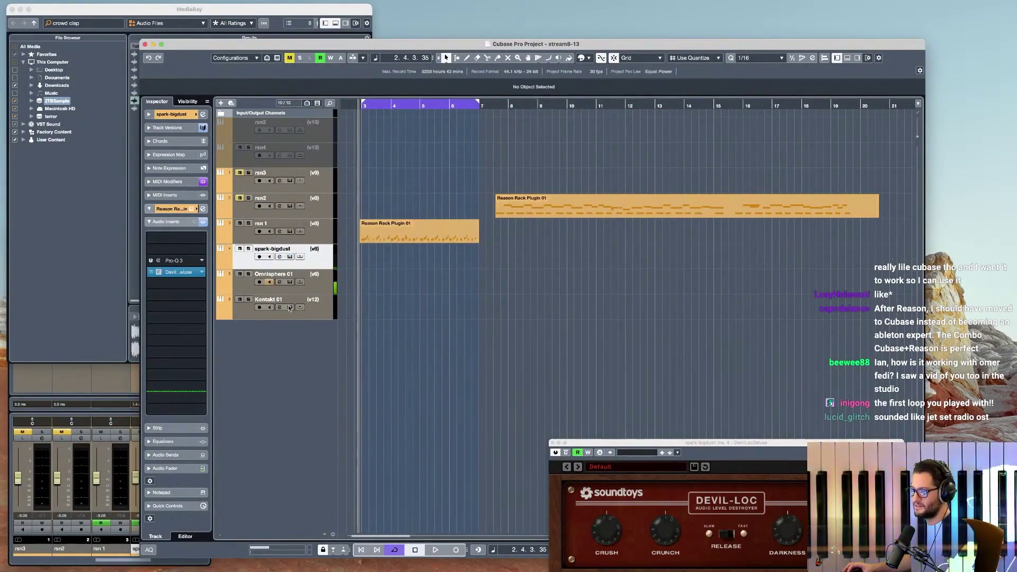
- Move monitoring from the Omnisphere 01 track to Kontakt 01 and select Kontakt 01 to audition its sound
{"action": "left_click", "coordinate": [267, 283]}
{"action": "left_click", "coordinate": [268, 308]}
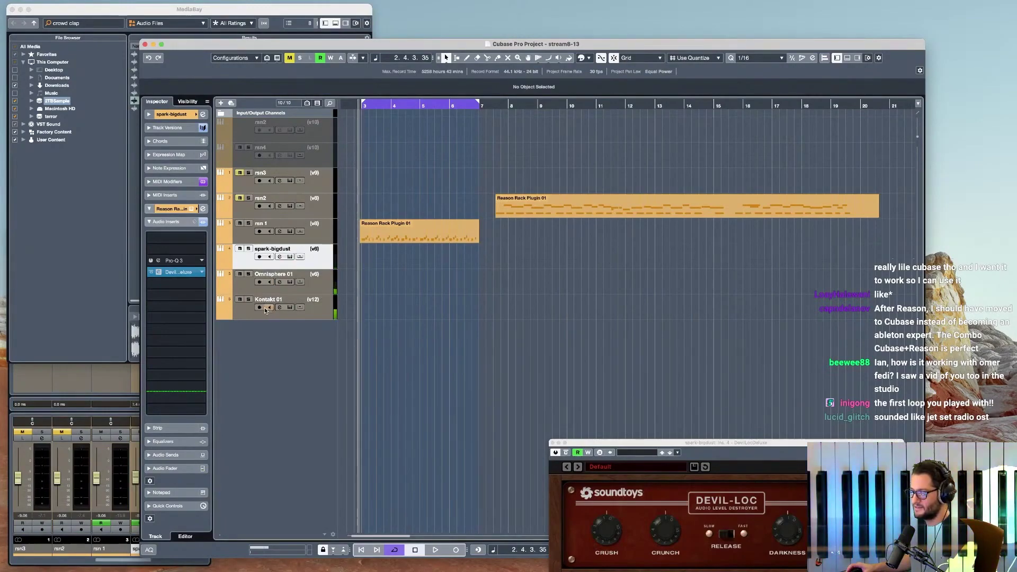
{"action": "left_click", "coordinate": [276, 317]}
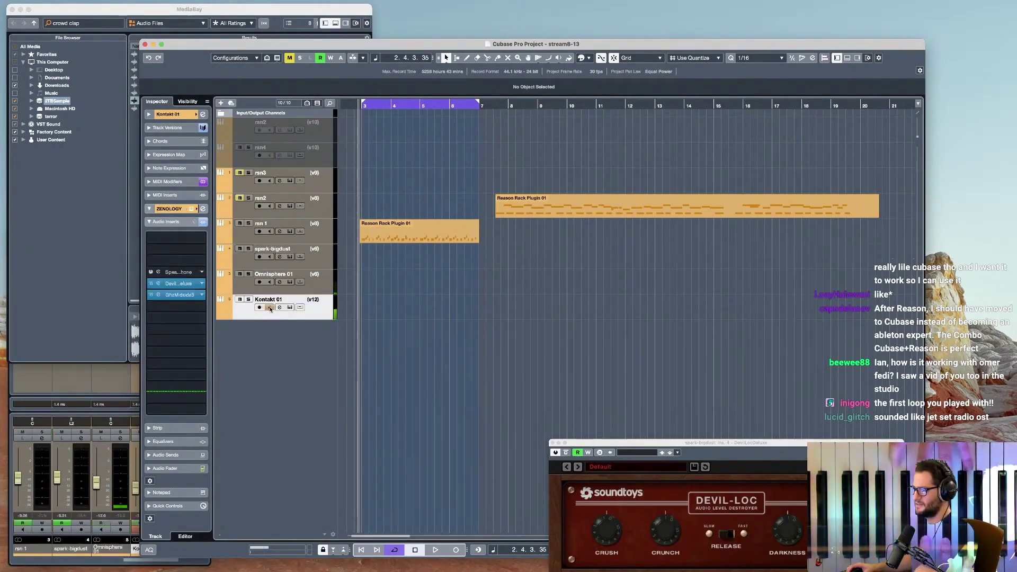
- Open ZENOLOGY on Kontakt 01, advance to preset 448 TambourineS, and close the instrument window
{"action": "left_click", "coordinate": [289, 308]}
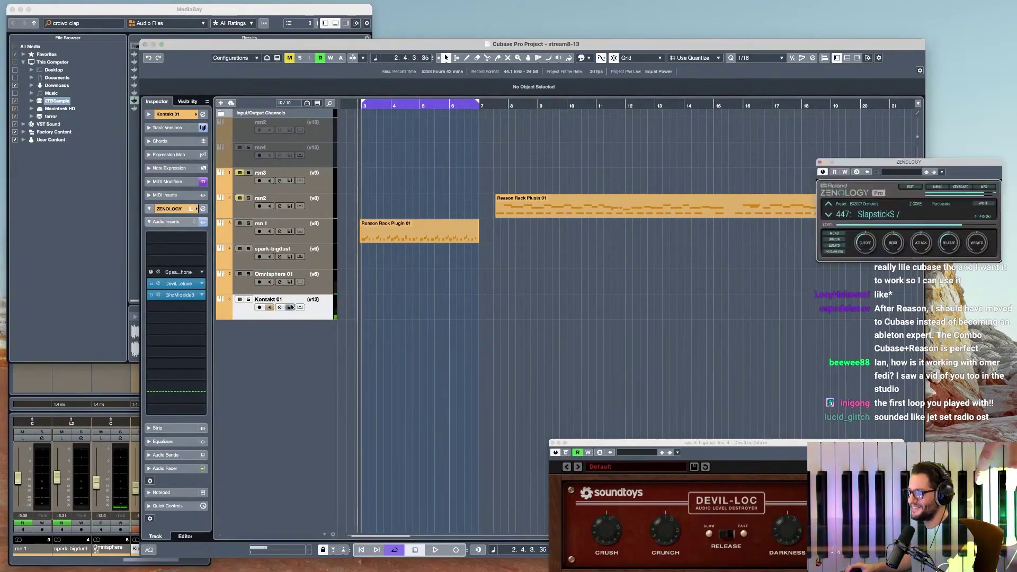
{"action": "left_click", "coordinate": [829, 215]}
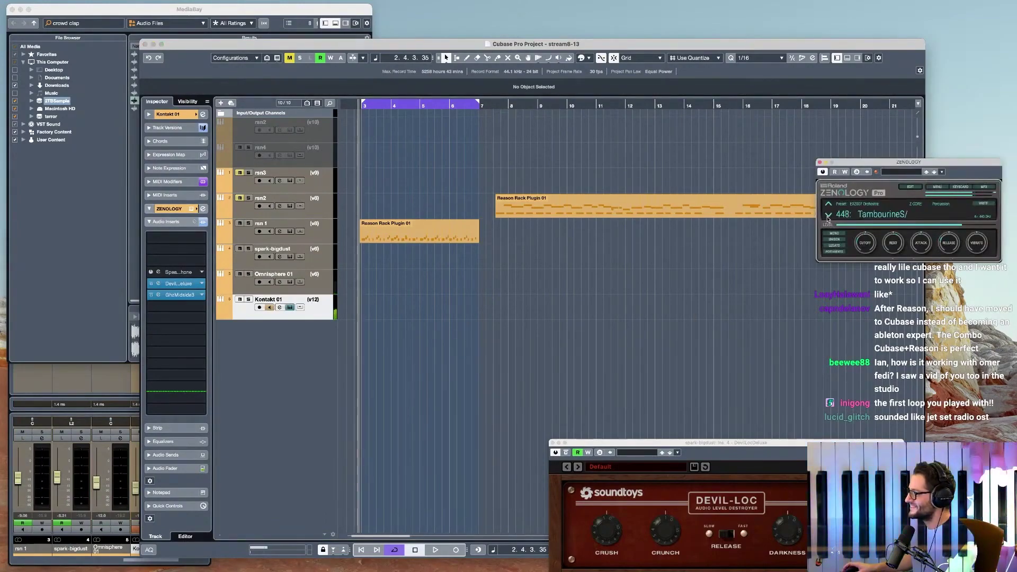
{"action": "left_click", "coordinate": [821, 162]}
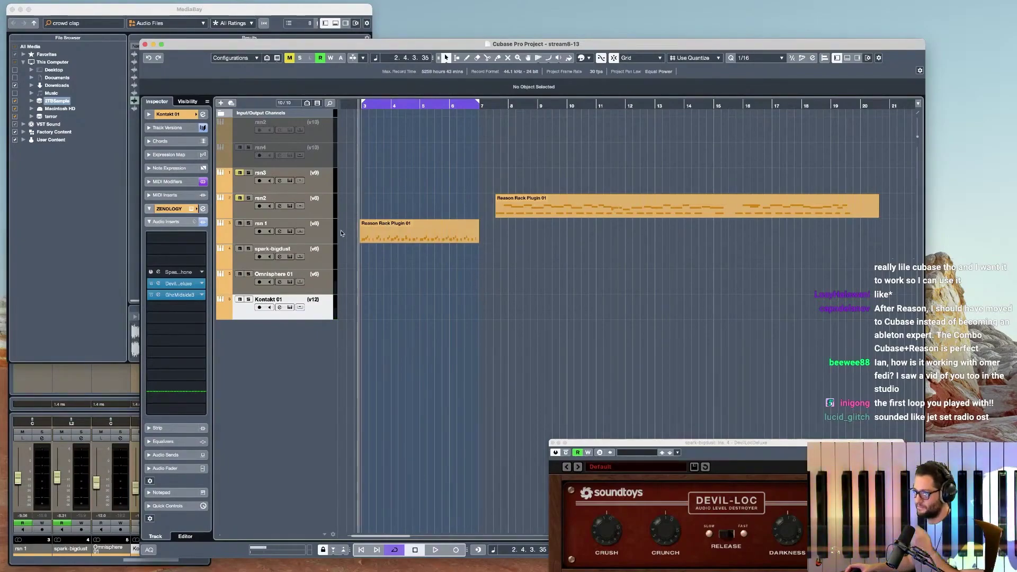
- Enable the disabled rsn2 track at the head of the track list, solo it, and switch it to version v8
{"action": "left_click", "coordinate": [324, 128]}
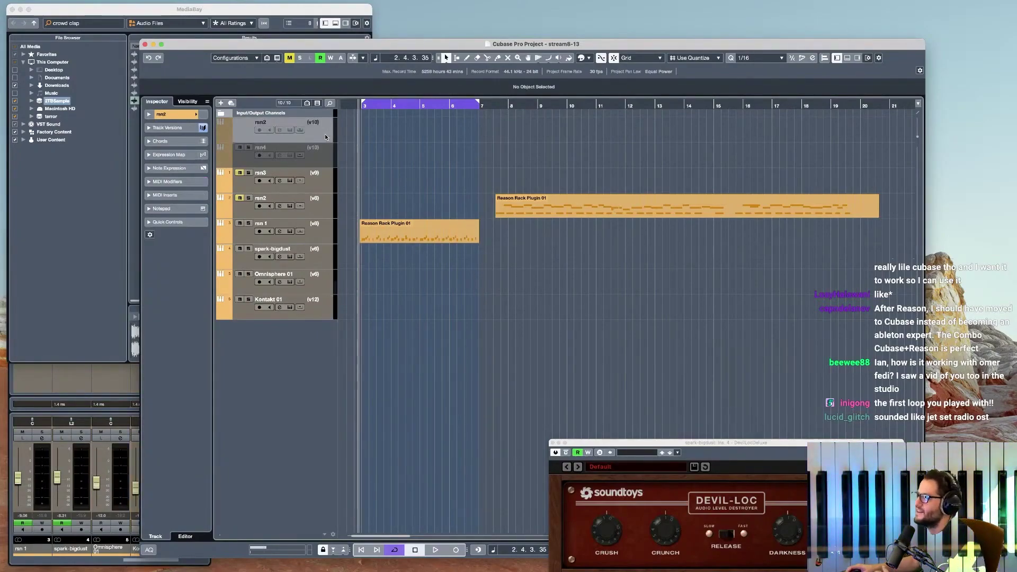
{"action": "right_click", "coordinate": [325, 137]}
{"action": "left_click", "coordinate": [383, 289]}
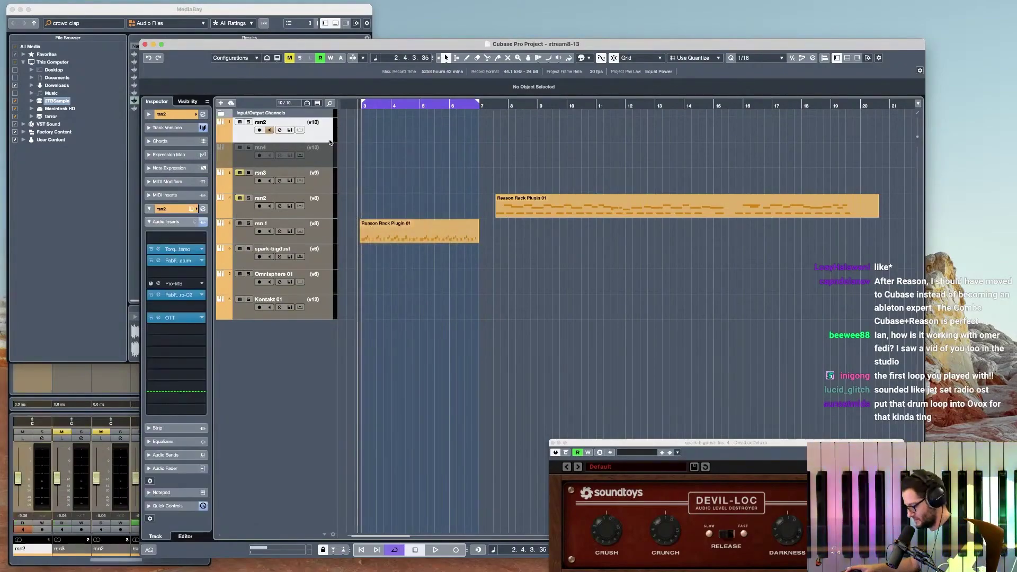
{"action": "key", "text": "s"}
{"action": "key", "text": "shift+super+h"}
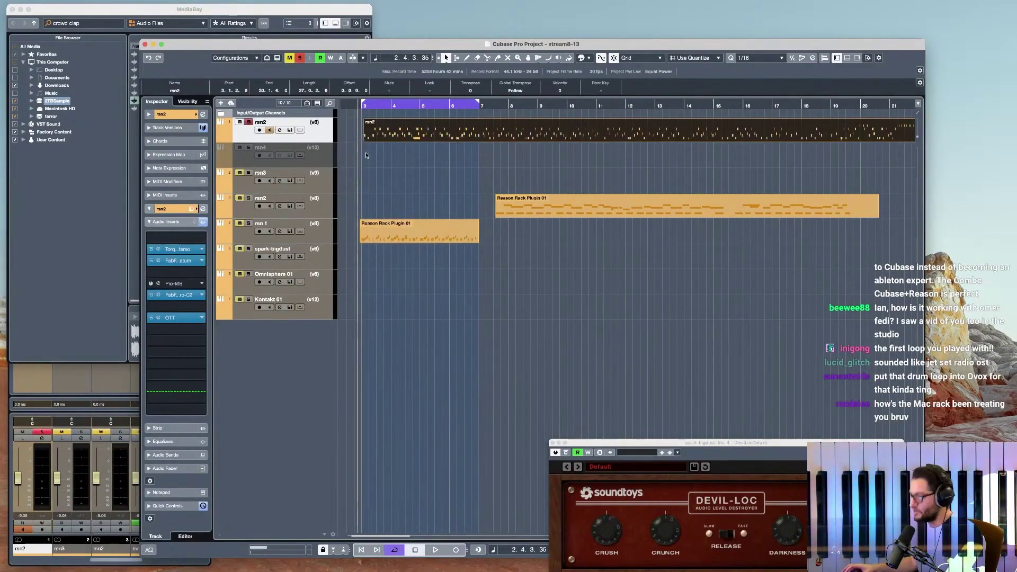
- Play the rsn2 clip from just before bar 3 with cycle off, open its Reason Rack Plugin to inspect it, and stop
{"action": "key", "text": "space"}
{"action": "key", "text": "KP_Divide"}
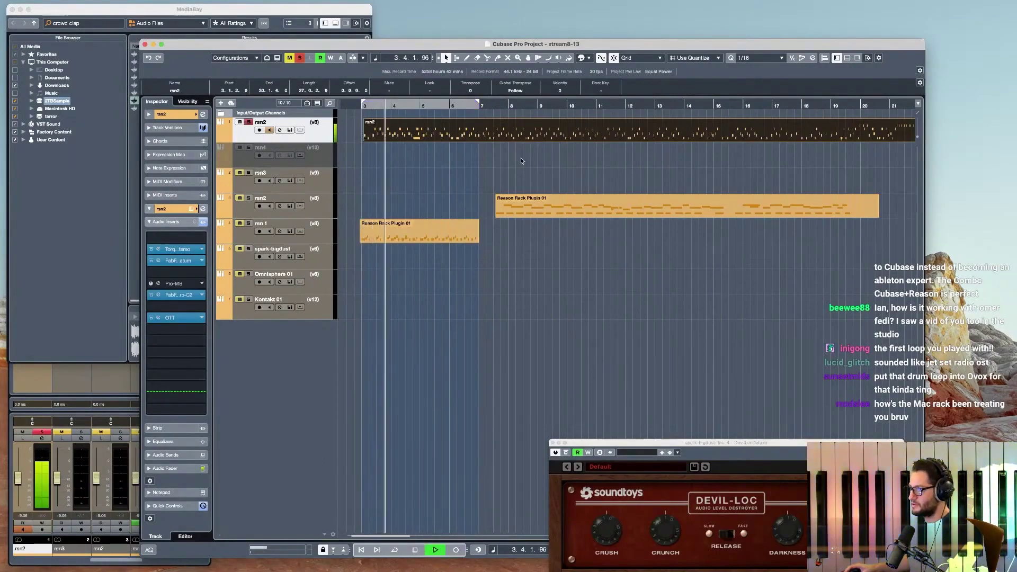
{"action": "left_click", "coordinate": [290, 130]}
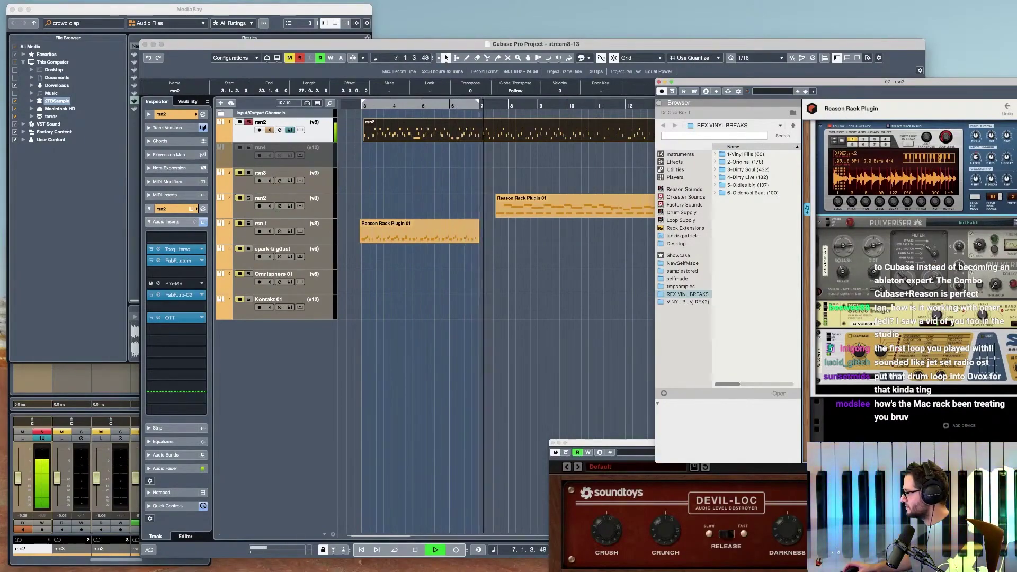
{"action": "key", "text": "space"}
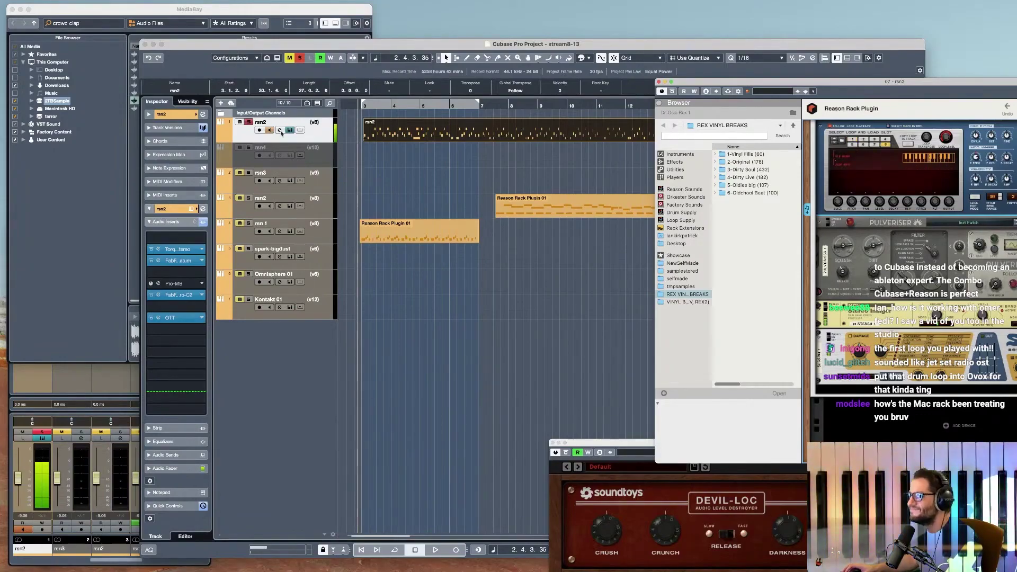
- Unsolo the first rsn2 track and disable it again
{"action": "left_click", "coordinate": [327, 132]}
{"action": "left_click", "coordinate": [248, 122]}
{"action": "right_click", "coordinate": [241, 133]}
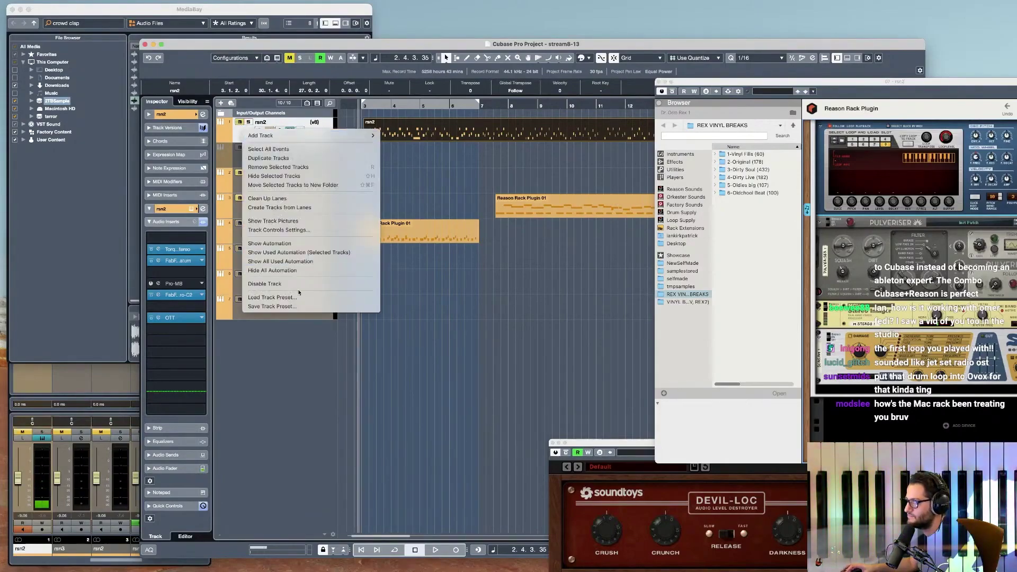
{"action": "left_click", "coordinate": [259, 204]}
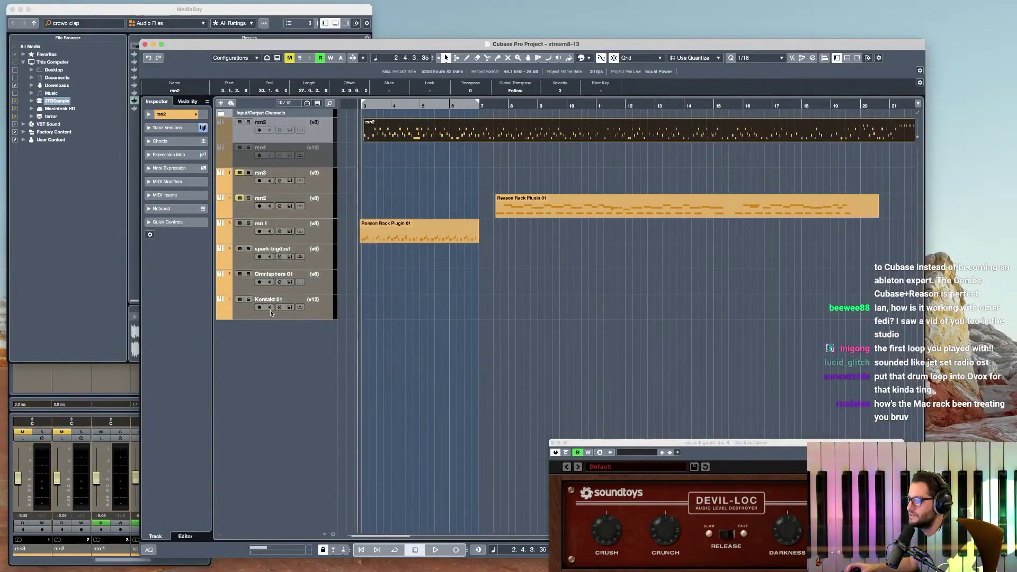
- Check the ZENOLOGY instrument on Omnisphere 01 and the spark-bigdust Reason Rack Plugin, closing each window
{"action": "left_click", "coordinate": [280, 285]}
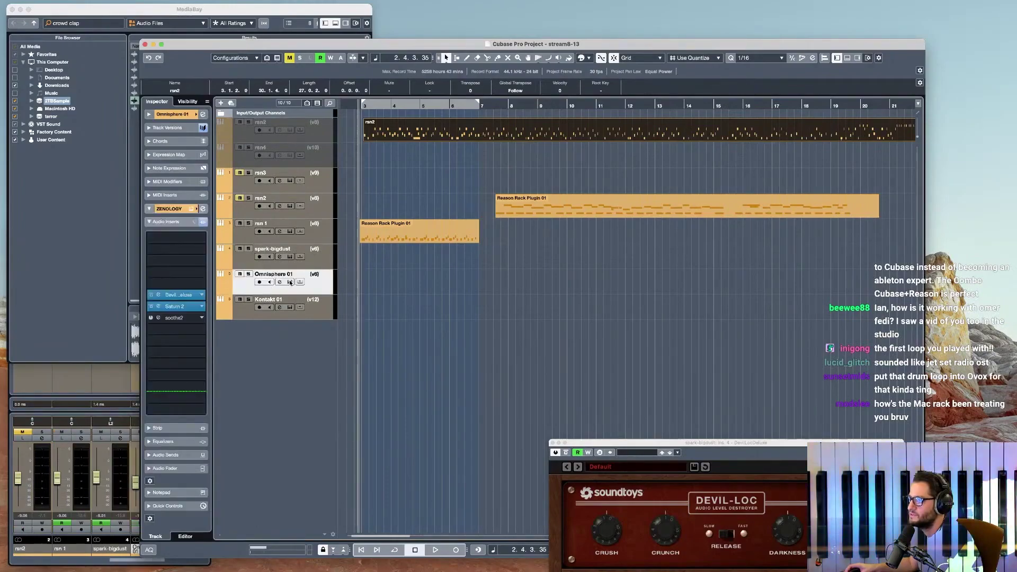
{"action": "left_click", "coordinate": [290, 282]}
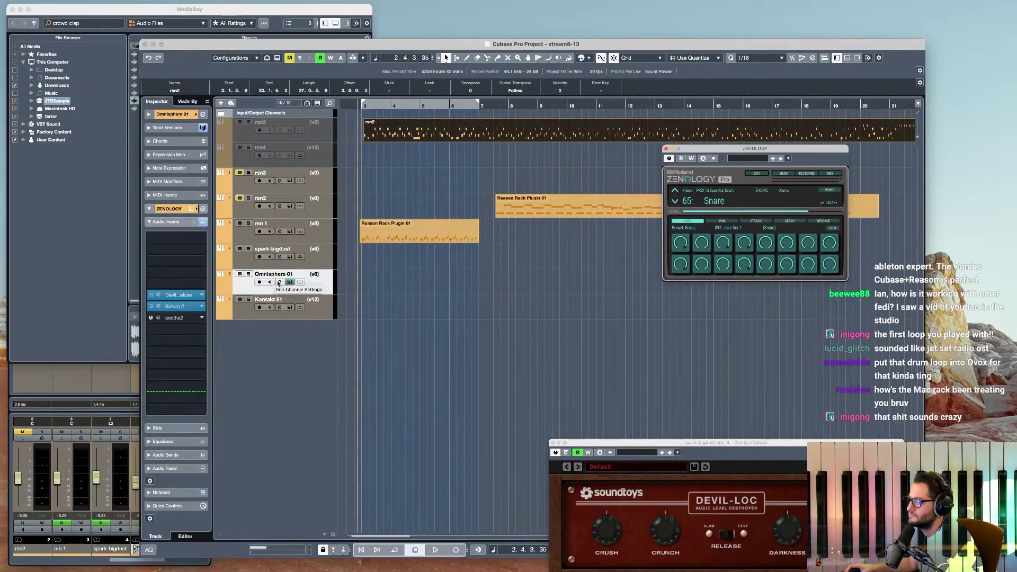
{"action": "left_click", "coordinate": [290, 282]}
{"action": "left_click", "coordinate": [290, 256]}
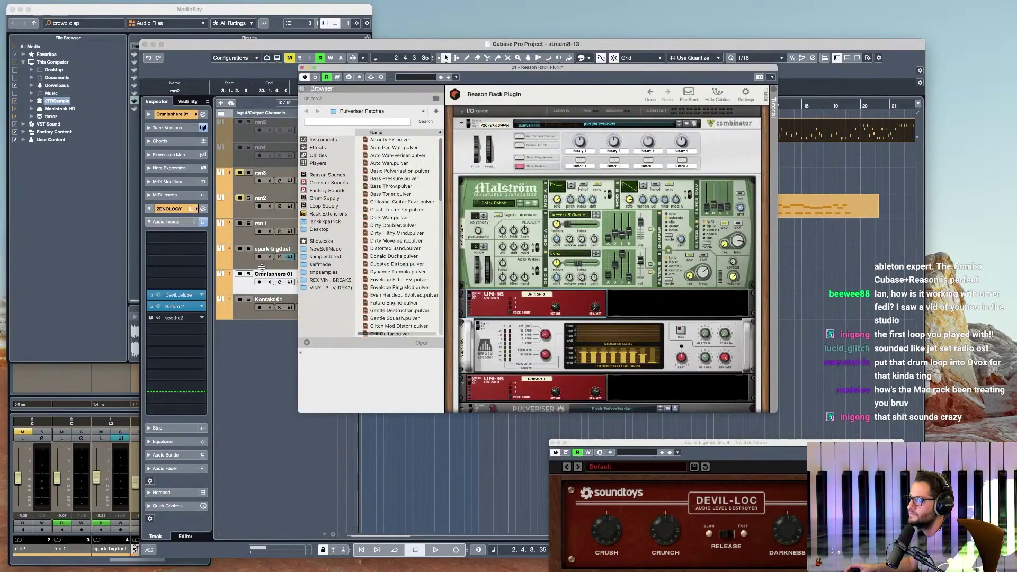
{"action": "left_click", "coordinate": [303, 67]}
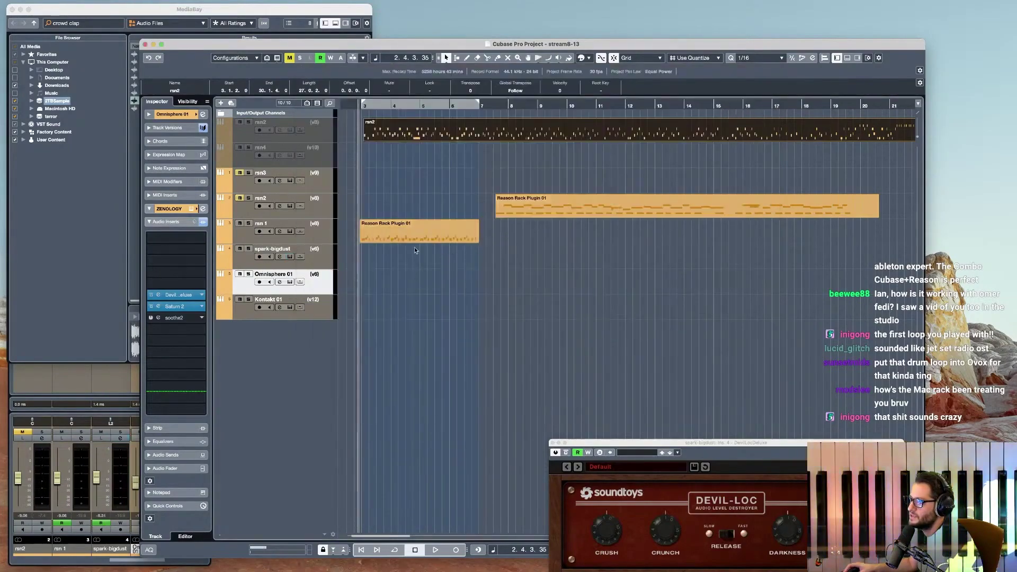
- Solo the lower rsn2 track and play its Reason Rack Plugin 01 clip briefly from the clip start at bar 7.3
{"action": "left_click", "coordinate": [494, 192]}
{"action": "left_click", "coordinate": [247, 199]}
{"action": "key", "text": "space"}
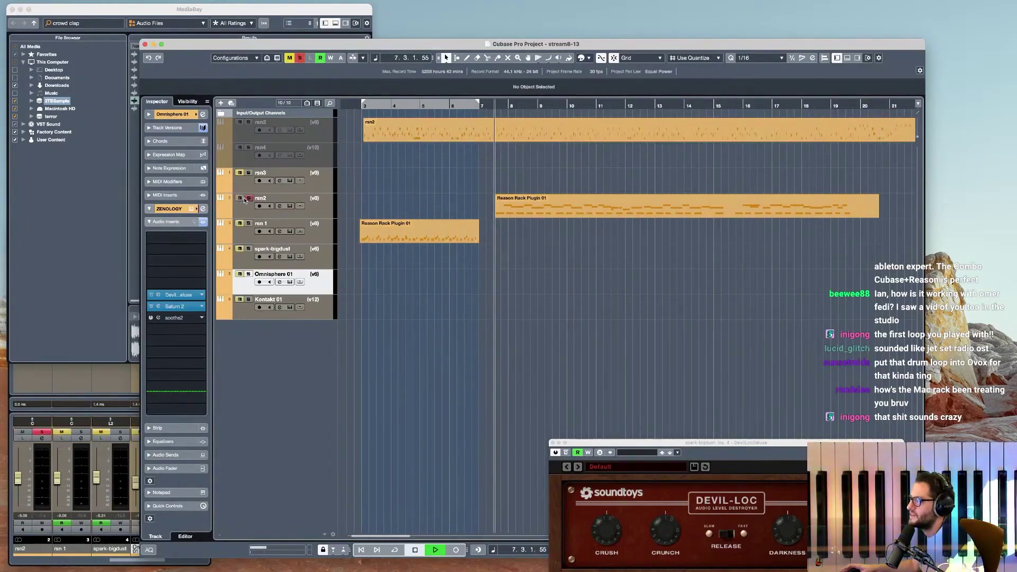
{"action": "key", "text": "space"}
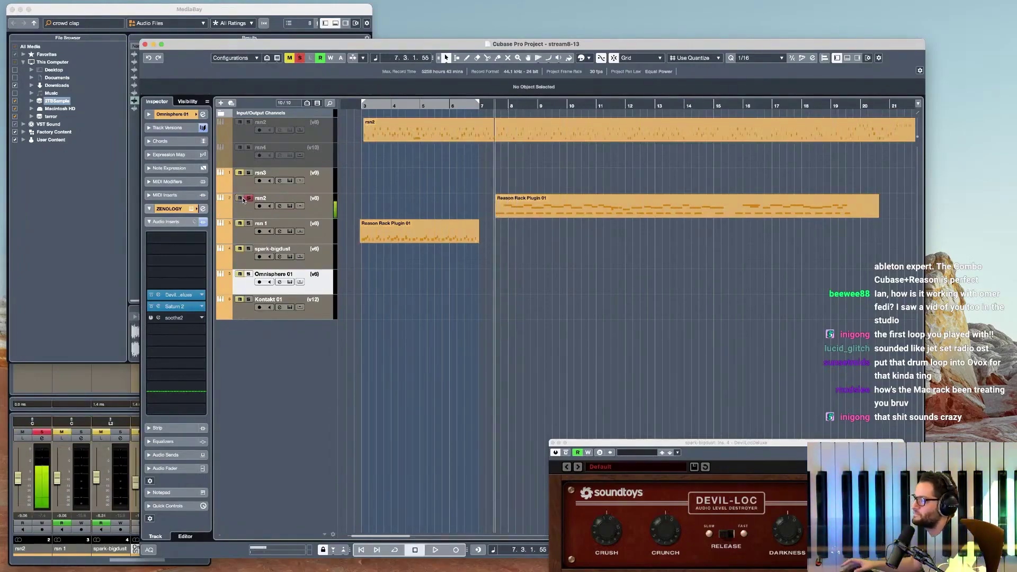
- Solo rsn 1 and play its clip with cycle turned on between the locators at bars 3 and 7
{"action": "left_click", "coordinate": [327, 238]}
{"action": "key", "text": "space"}
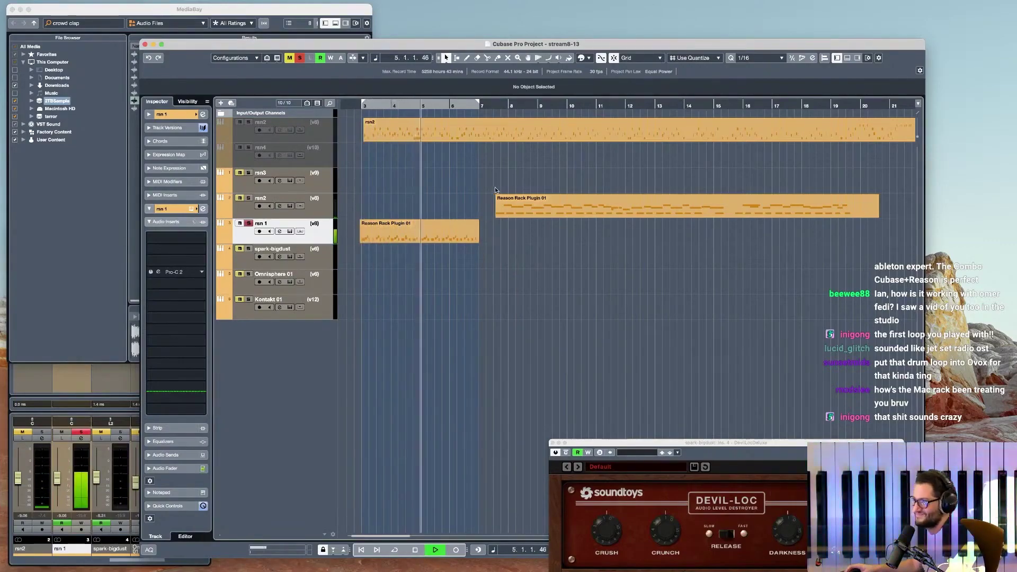
{"action": "key", "text": "KP_Divide"}
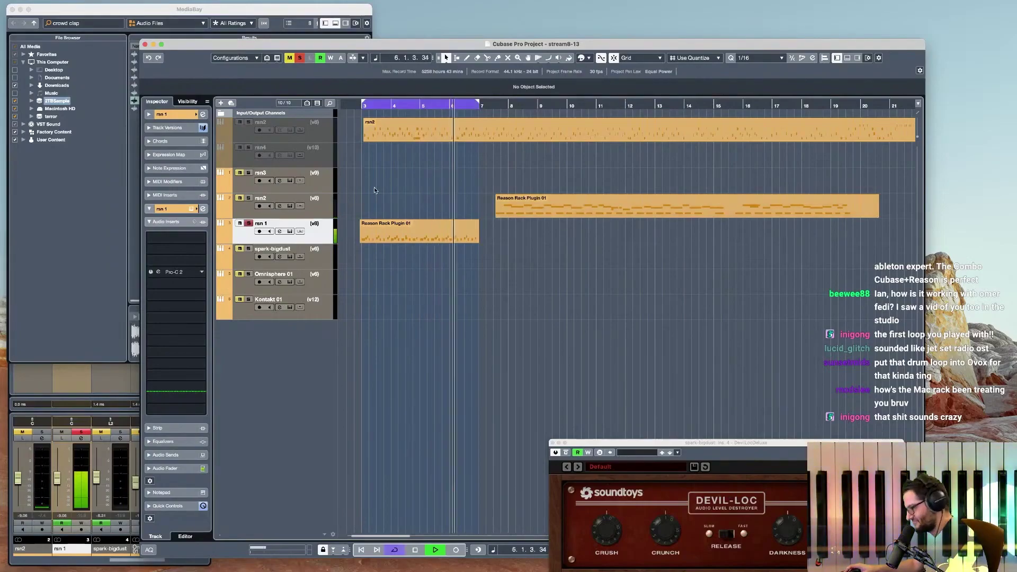
- Open the rsn 1 Reason Rack Plugin, set the loop player's Filter Env Decay to 103, and bring the whole rack into view
{"action": "left_click", "coordinate": [290, 232]}
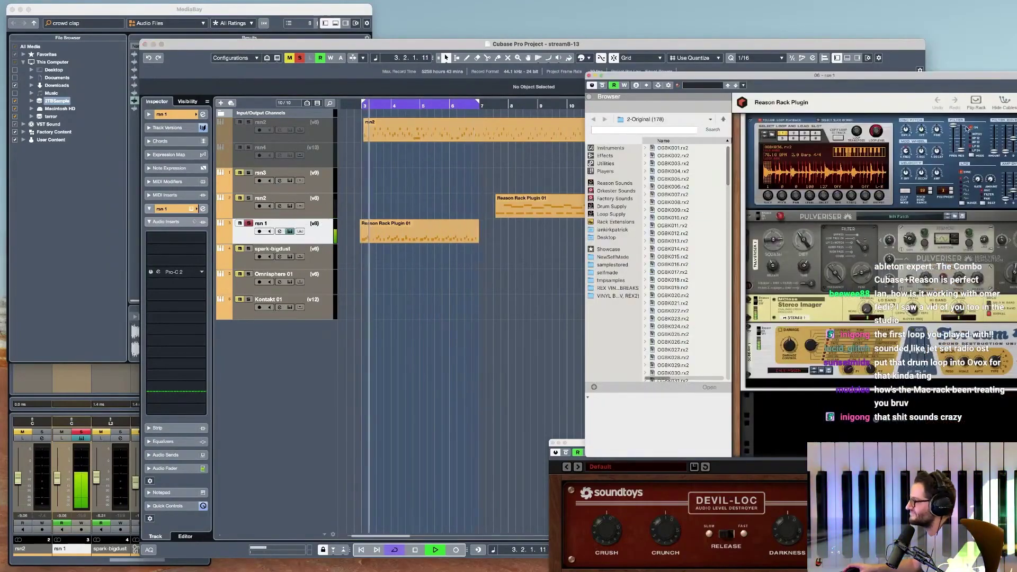
{"action": "left_click_drag", "start_coordinate": [953, 126], "coordinate": [953, 142]}
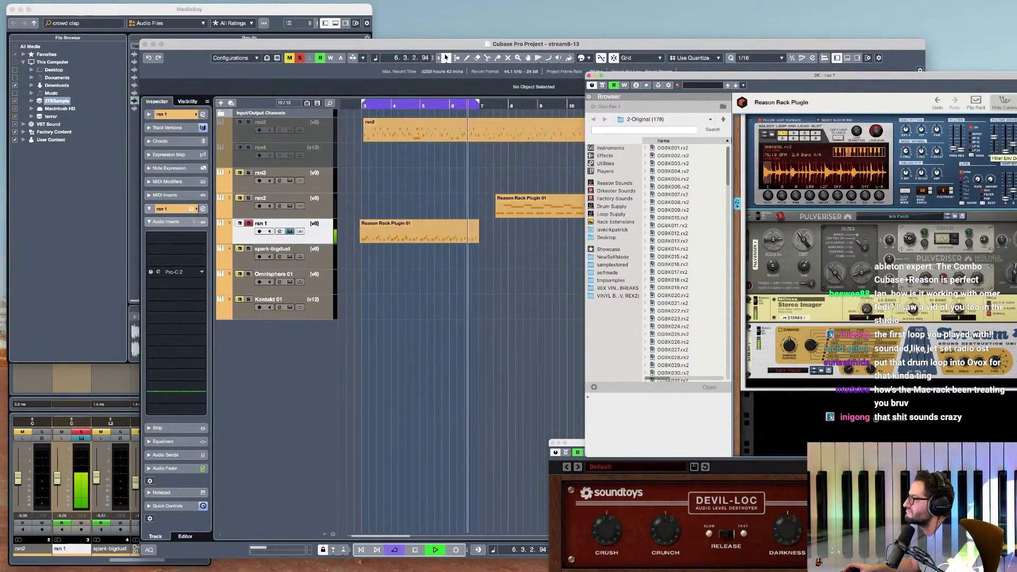
{"action": "left_click_drag", "start_coordinate": [1004, 76], "coordinate": [787, 67]}
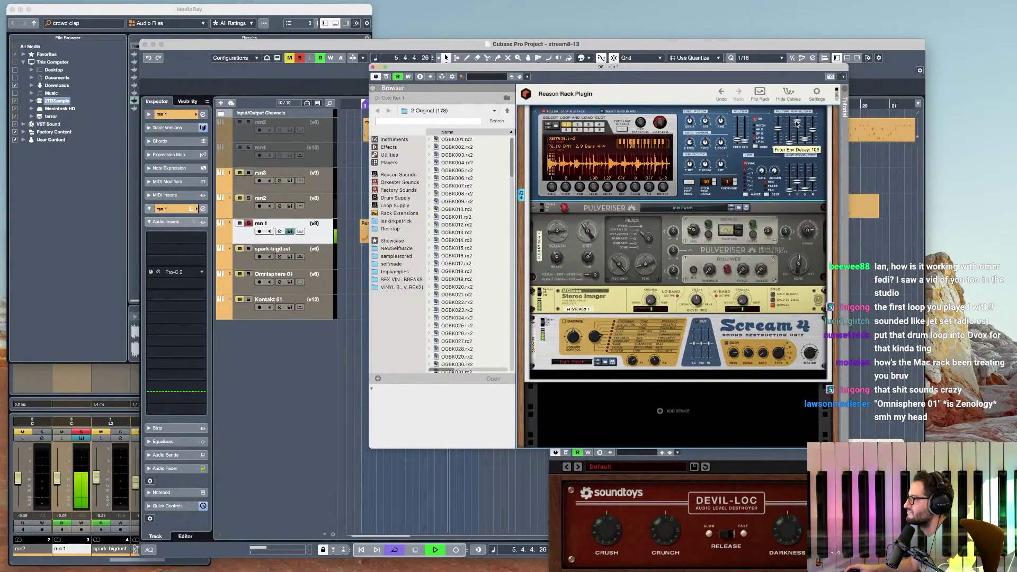
- Replay the rsn 1 loop with its rack open, close the rack window, and stop playback
{"action": "key", "text": "space"}
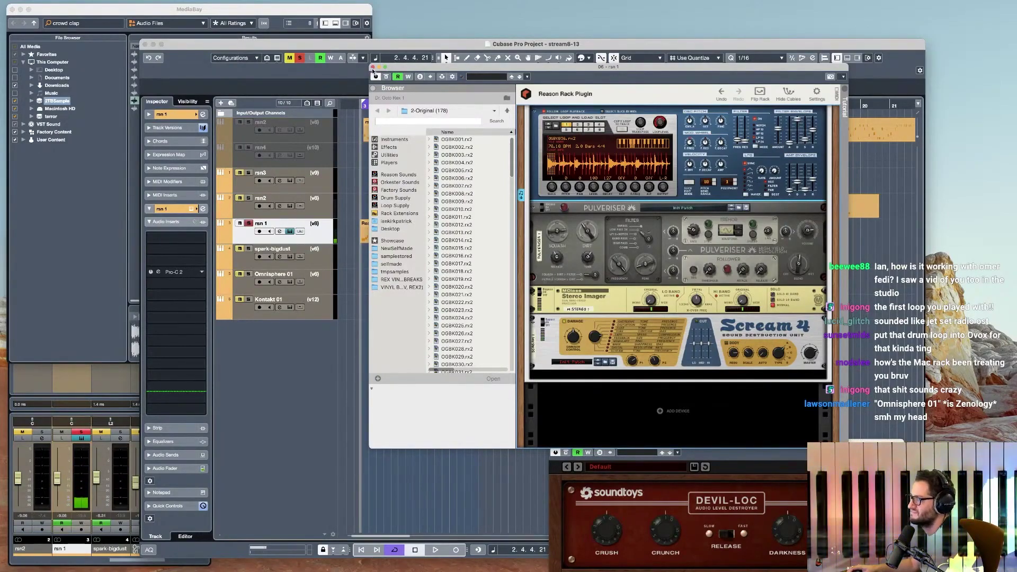
{"action": "key", "text": "space"}
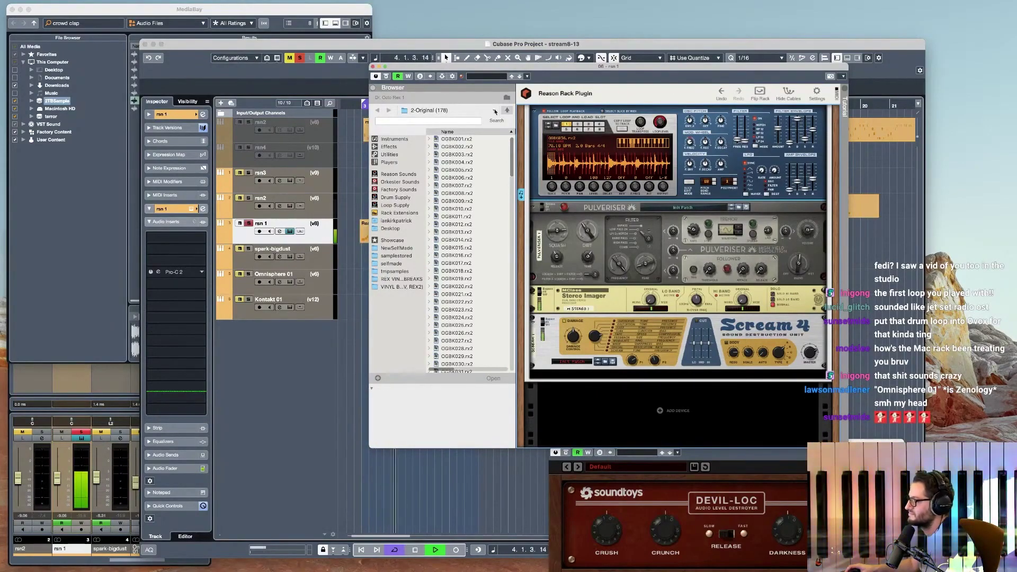
{"action": "left_click", "coordinate": [373, 67]}
{"action": "key", "text": "space"}
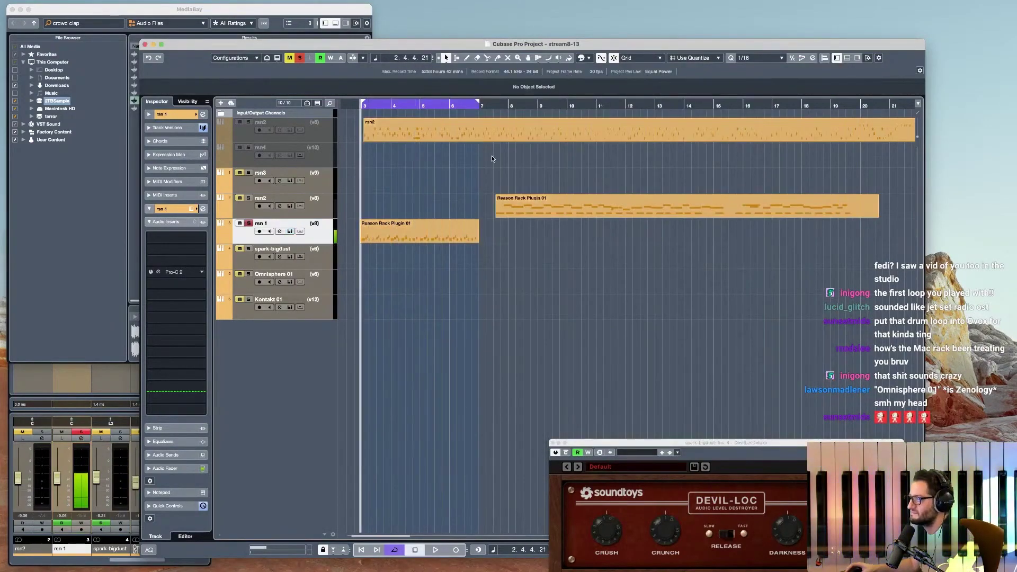
- Select the rsn 1 clip, play it once more, unsolo rsn 1, and stop
{"action": "left_click", "coordinate": [417, 231]}
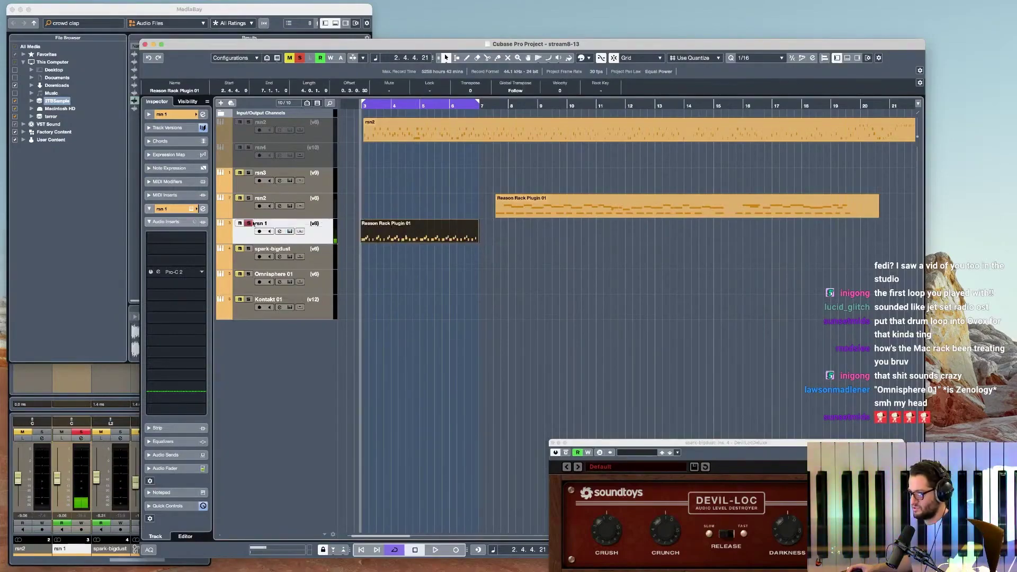
{"action": "key", "text": "space"}
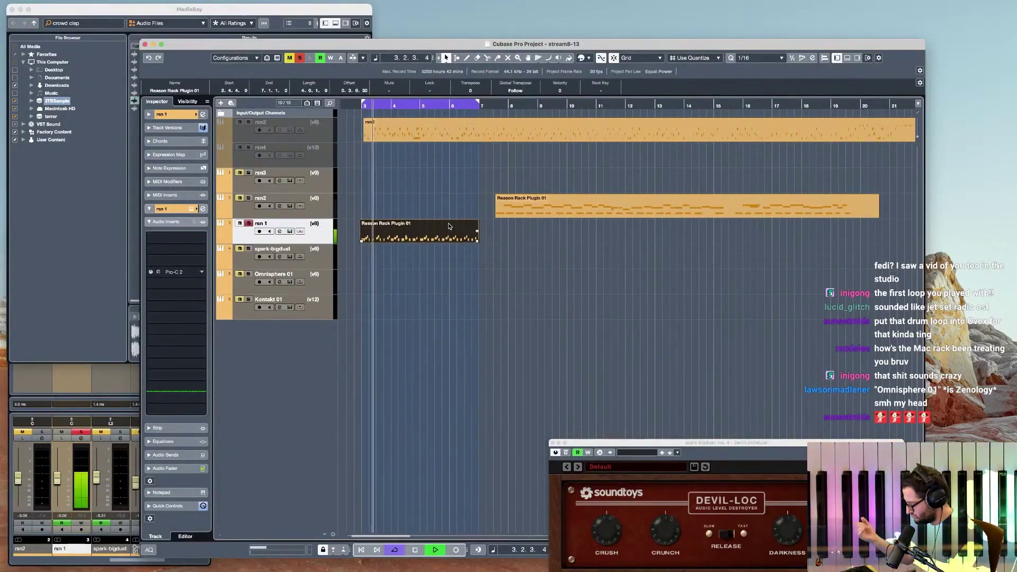
{"action": "left_click", "coordinate": [248, 223]}
{"action": "key", "text": "space"}
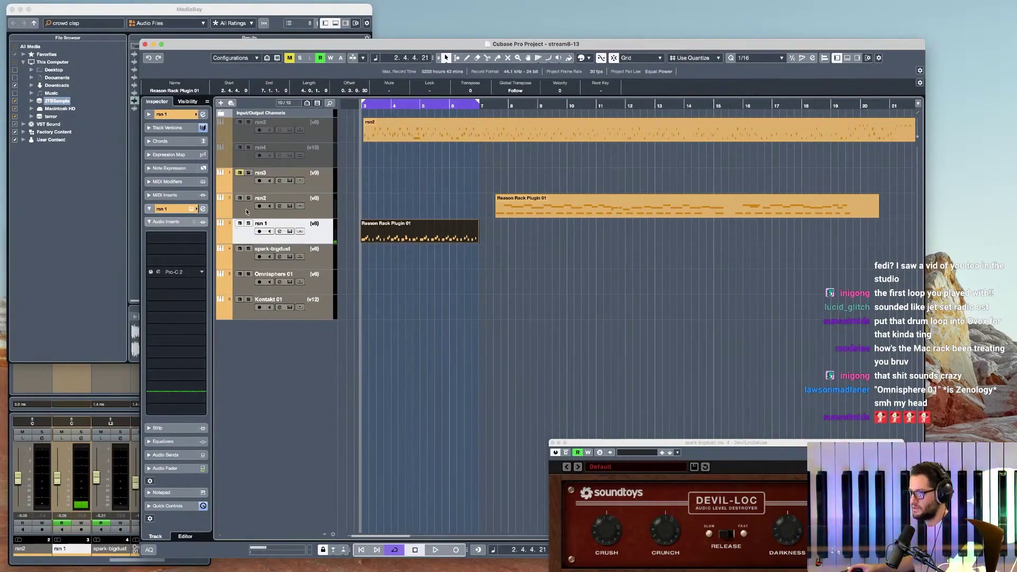
- Record-enable the lower rsn2 track and select its Reason Rack Plugin 01 clip
{"action": "left_click", "coordinate": [245, 211]}
{"action": "left_click", "coordinate": [258, 207]}
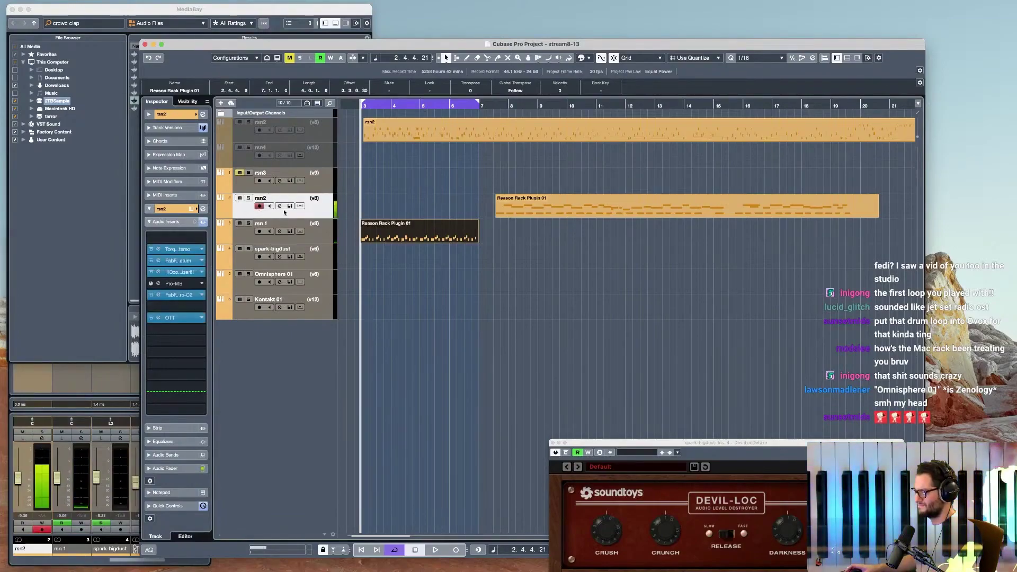
{"action": "left_click", "coordinate": [549, 204]}
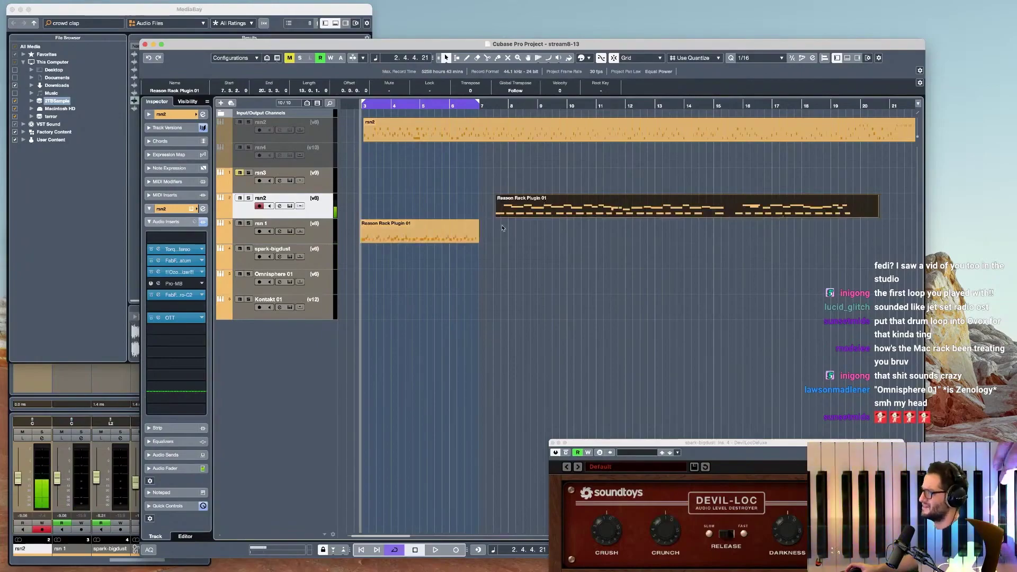
- Delete the selected Reason Rack Plugin 01 clip from rsn2 and audition the loop with rsn 1 briefly muted
{"action": "key", "text": "Delete"}
{"action": "key", "text": "space"}
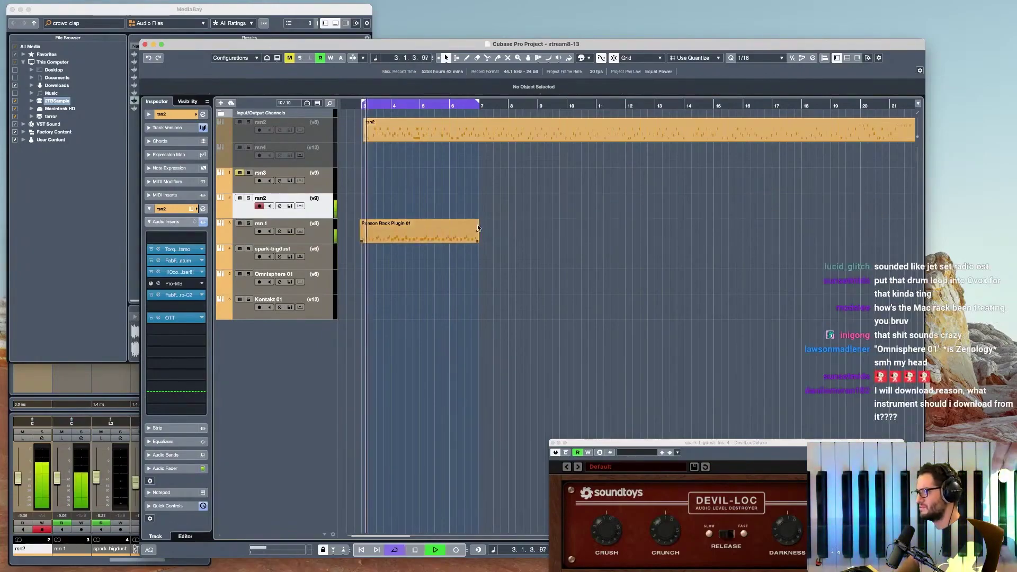
{"action": "left_click", "coordinate": [241, 223]}
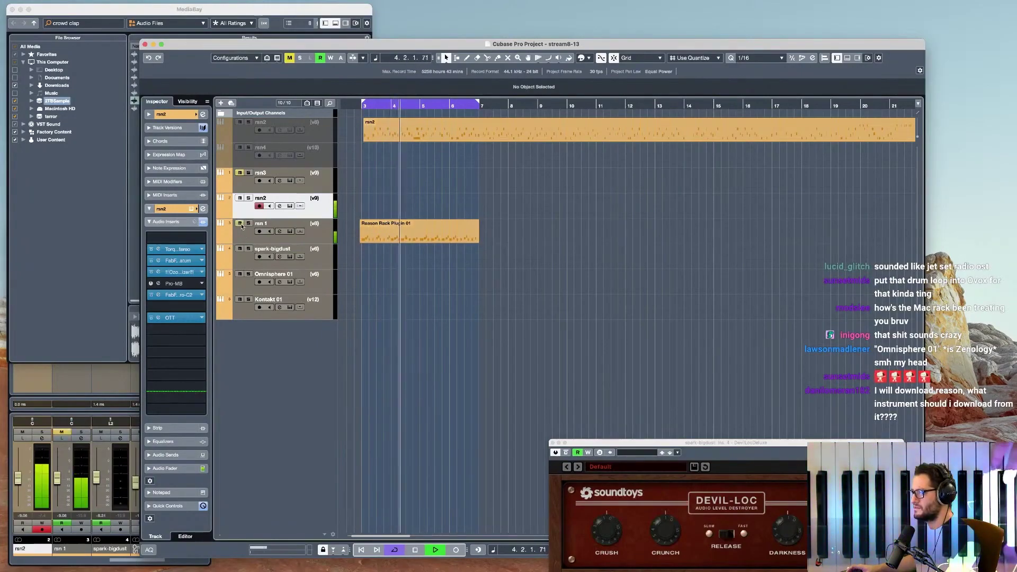
{"action": "key", "text": "space"}
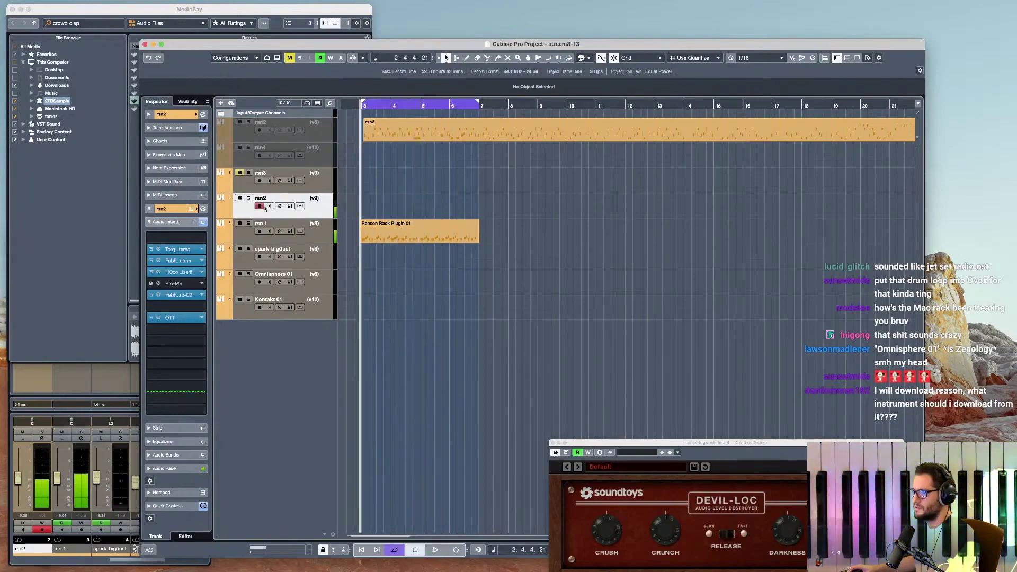
- Mute the lower rsn2 track and turn off its record enable
{"action": "left_click", "coordinate": [239, 198]}
{"action": "left_click", "coordinate": [259, 206]}
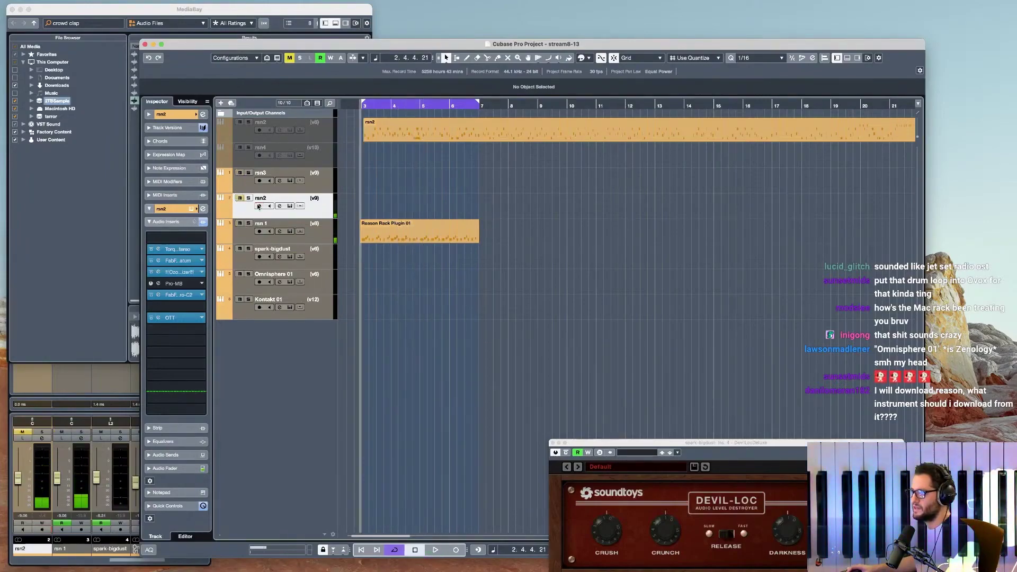
- Add a stereo group track named "el duck" and place it directly above the rsn 1 track
{"action": "left_click", "coordinate": [277, 241]}
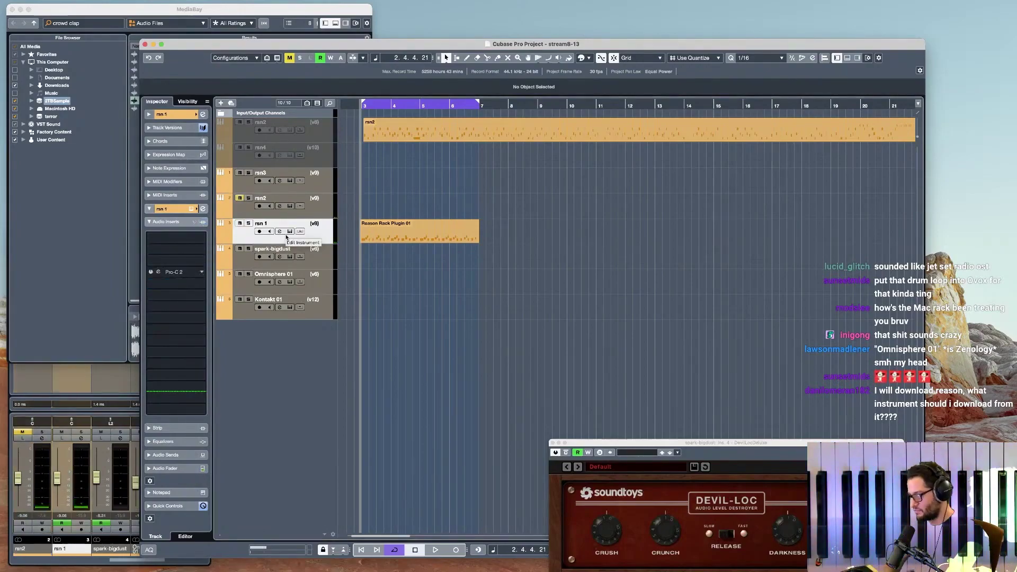
{"action": "key", "text": "shift+g"}
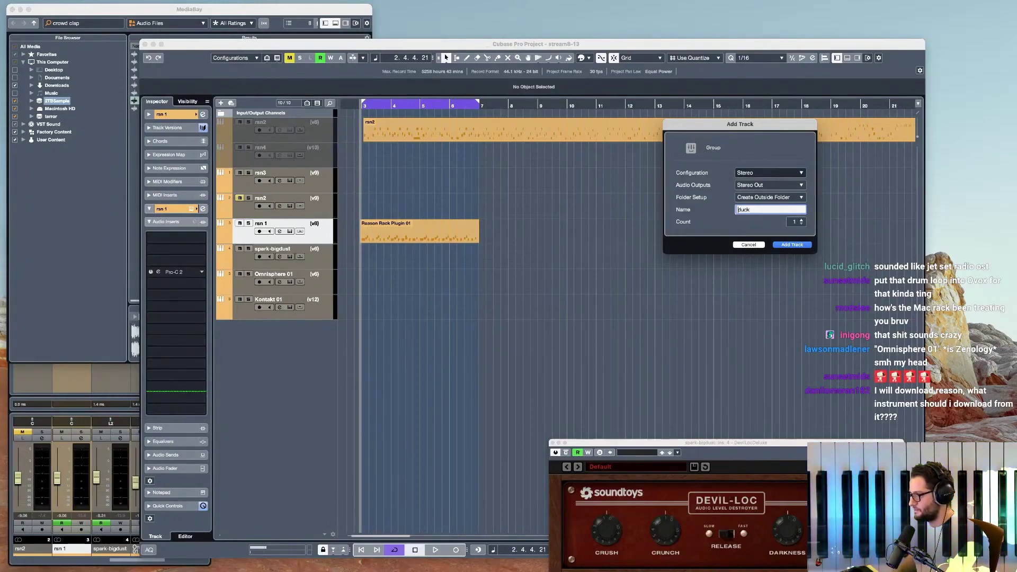
{"action": "key", "text": "Return"}
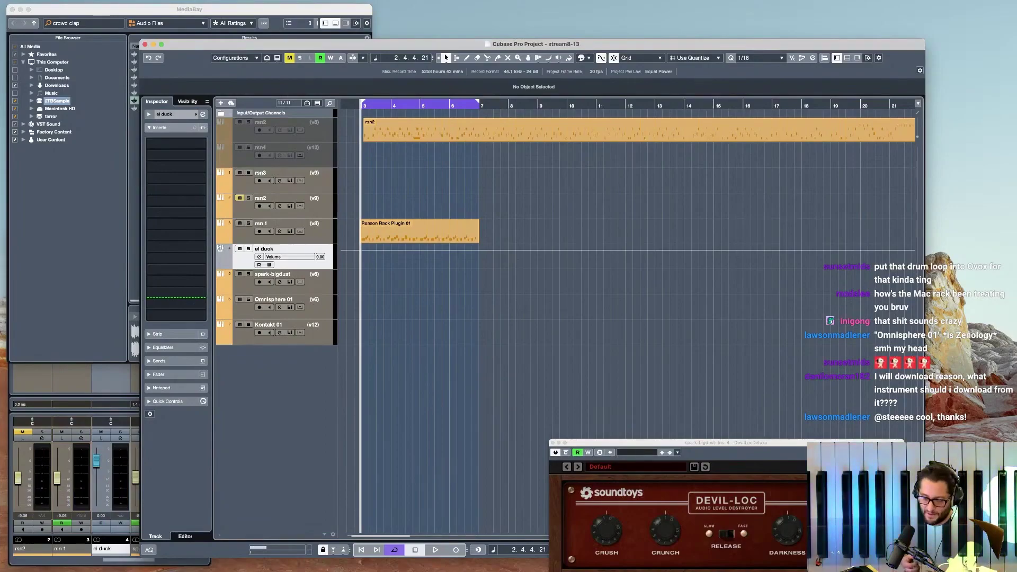
{"action": "left_click_drag", "start_coordinate": [245, 260], "coordinate": [241, 227]}
- Insert the FabFilter Pro-C 2 compressor on the el duck group track
{"action": "left_click", "coordinate": [198, 224]}
{"action": "type", "text": "c 2"}
{"action": "left_click", "coordinate": [190, 235]}
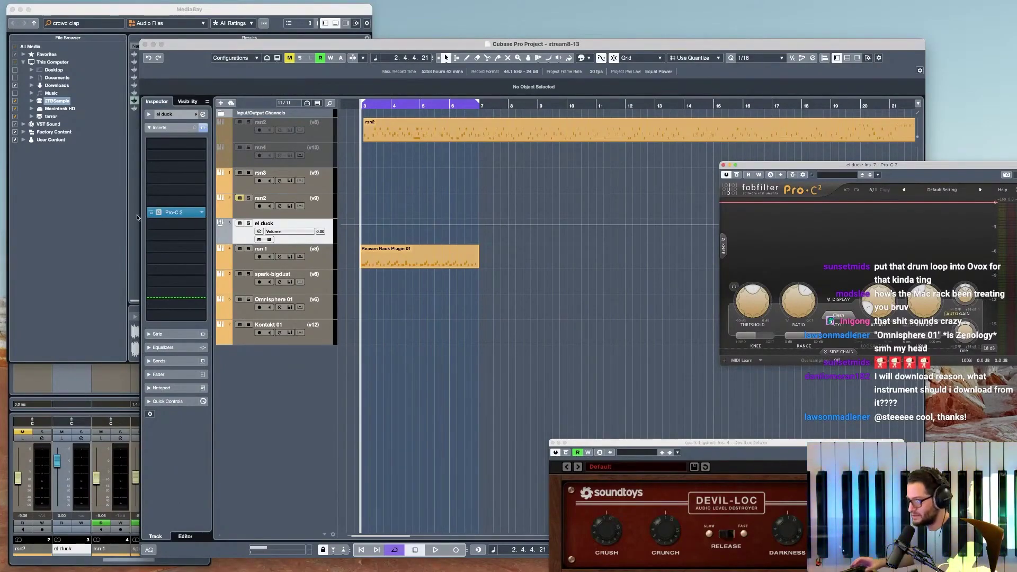
- Rename the Omnisphere 01 track to the chat viewer's first name followed by "1 (ZENOLOGY)"
{"action": "left_click", "coordinate": [244, 296]}
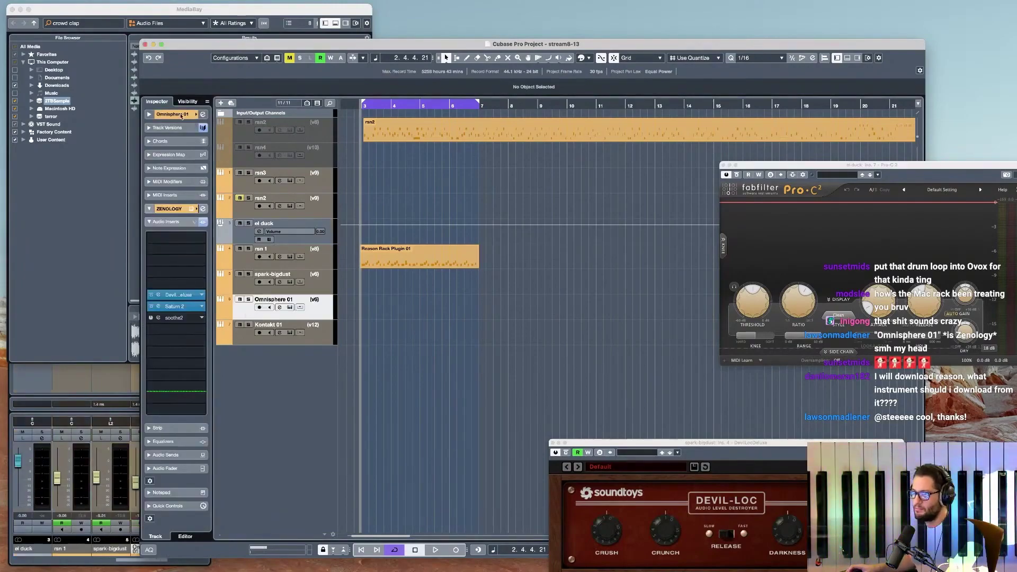
{"action": "double_click", "coordinate": [272, 300]}
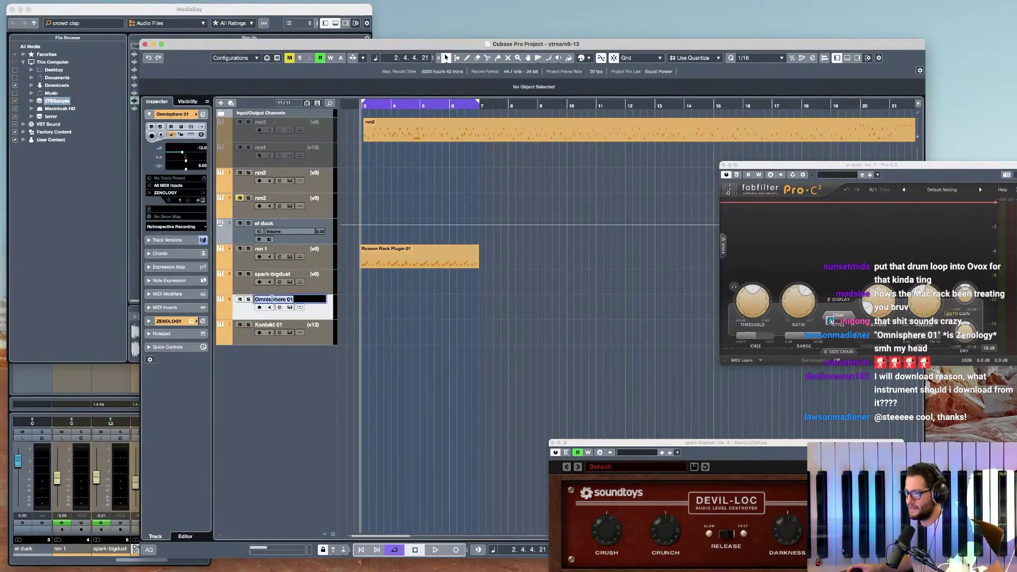
{"action": "key", "text": "BackSpace"}
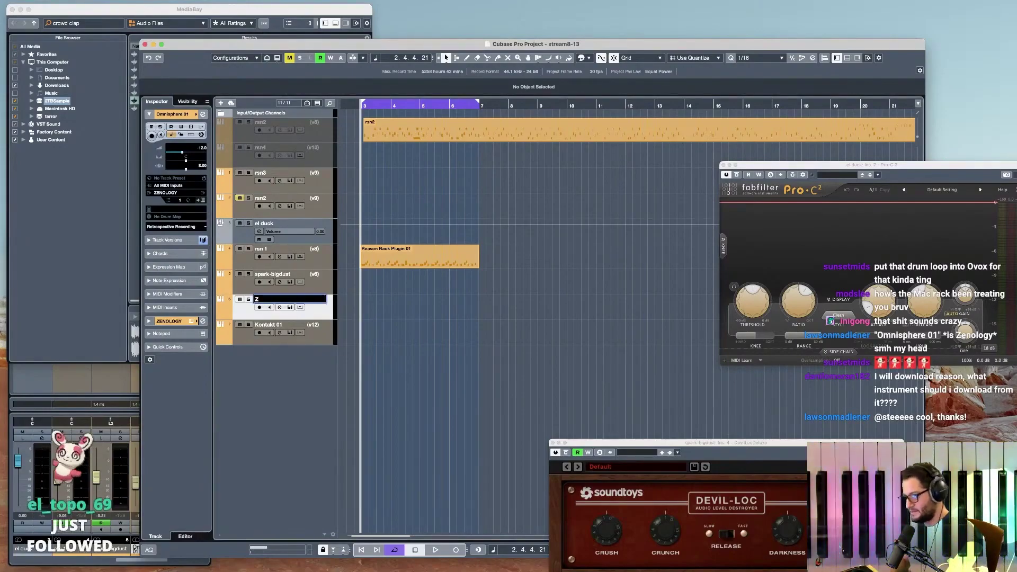
{"action": "type", "text": "LAWSON 1"}
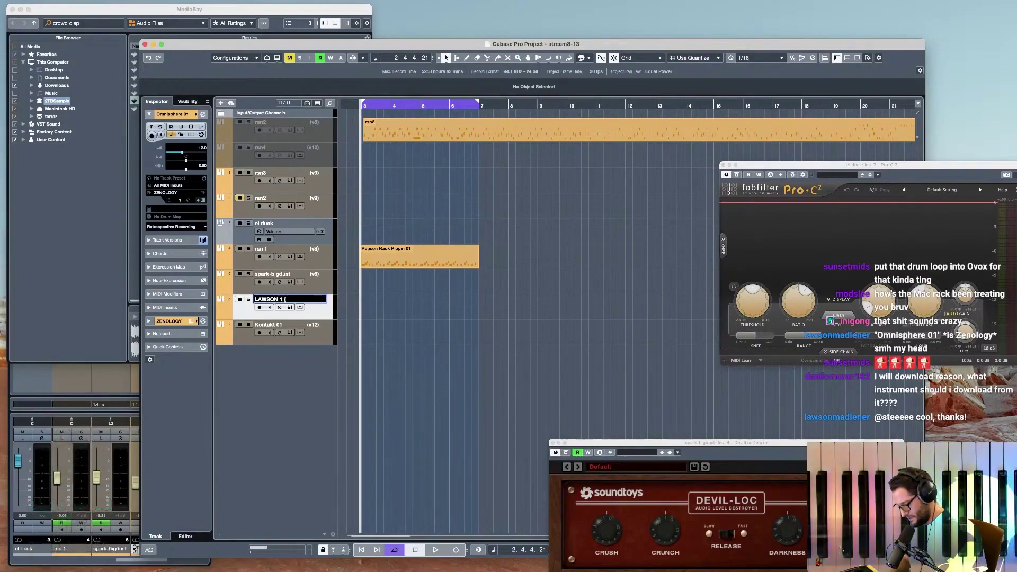
{"action": "type", "text": " (ZENOLOGY)"}
{"action": "key", "text": "Return"}
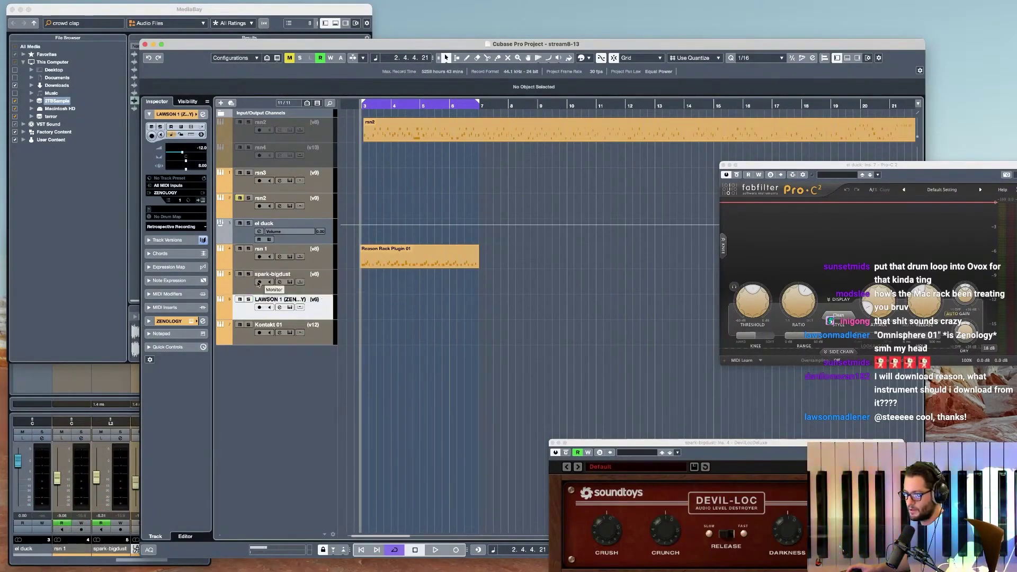
- Rename the spark-bigdust track to the chat viewer's first name followed by "2 (RSN)"
{"action": "left_click", "coordinate": [266, 281]}
{"action": "double_click", "coordinate": [273, 273]}
{"action": "type", "text": "LAWSON 2"}
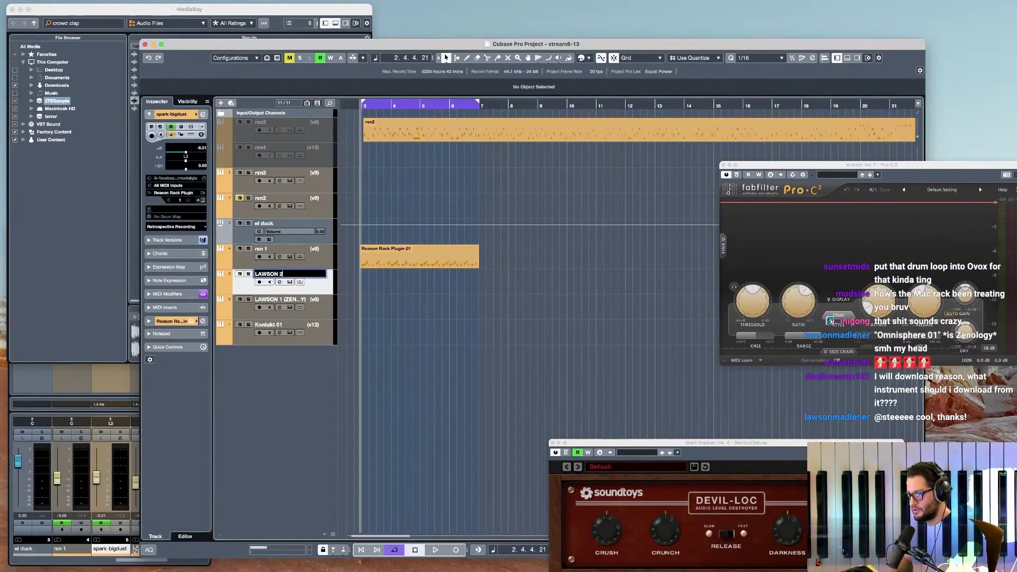
{"action": "type", "text": " (R"}
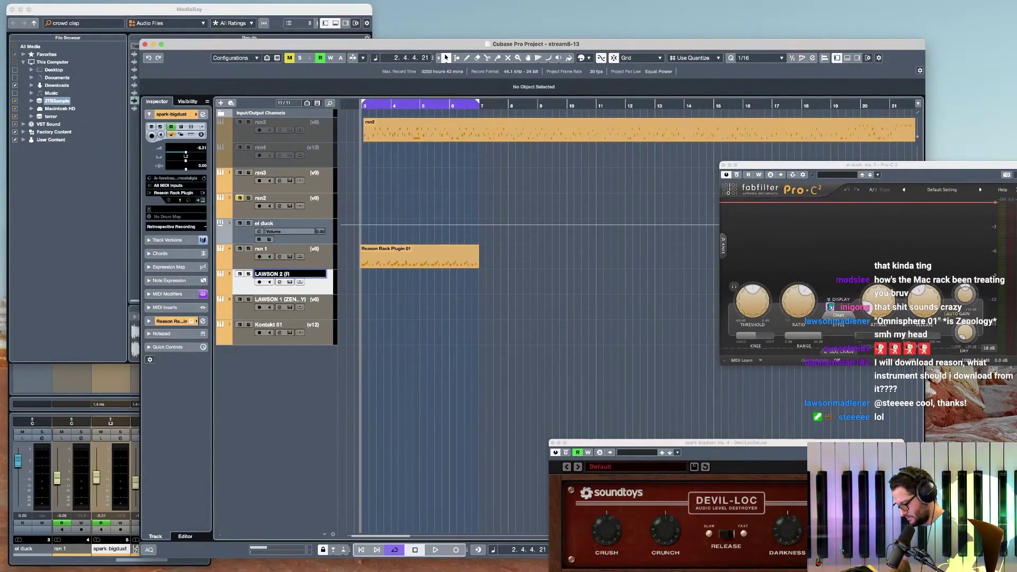
{"action": "type", "text": "SN)"}
{"action": "left_click", "coordinate": [245, 265]}
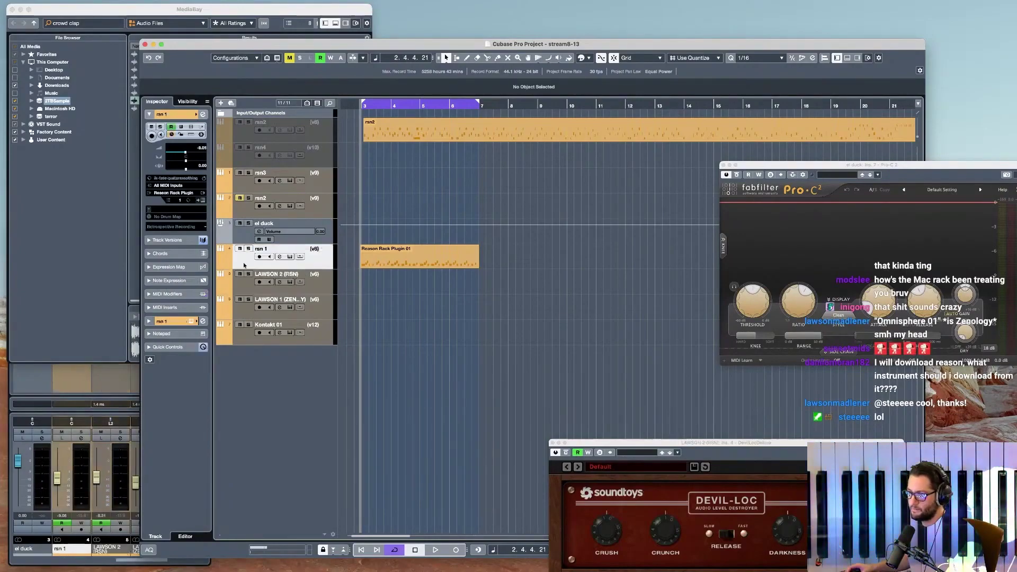
- Rename the Kontakt 01 track as LOZENGE
{"action": "left_click", "coordinate": [246, 338]}
{"action": "double_click", "coordinate": [268, 324]}
{"action": "type", "text": "LAWSO"}
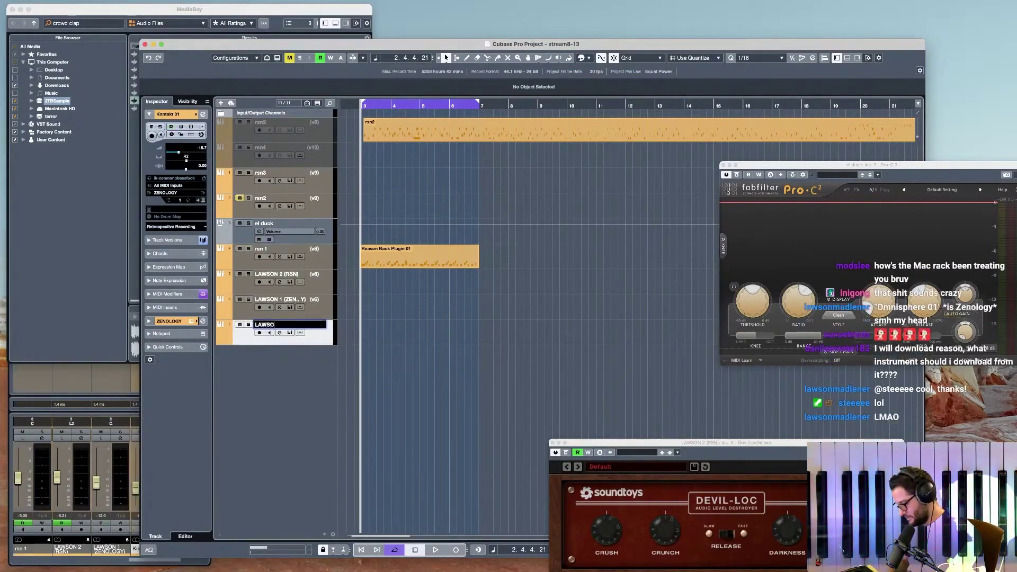
{"action": "key", "text": "BackSpace"}
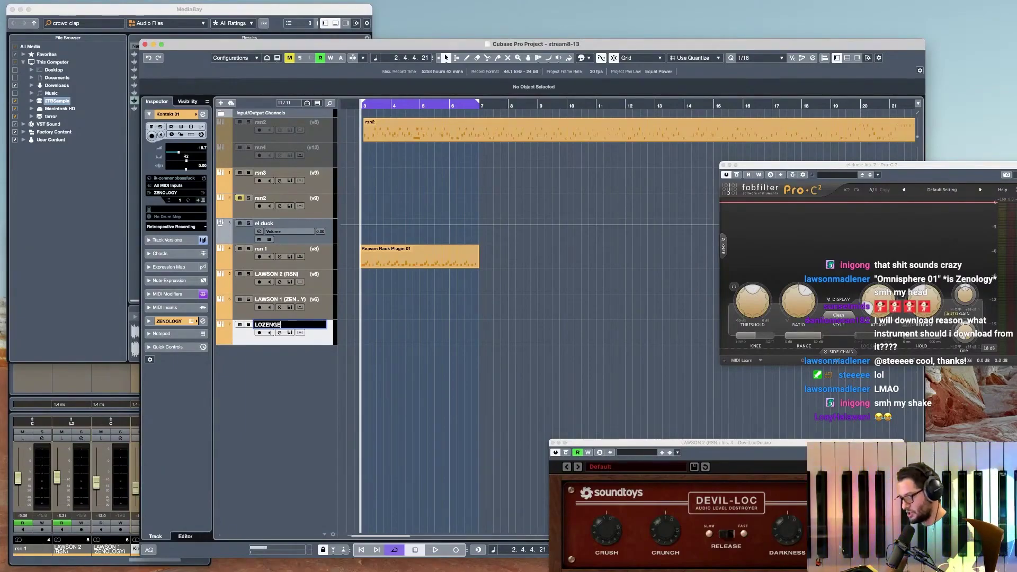
{"action": "key", "text": "Return"}
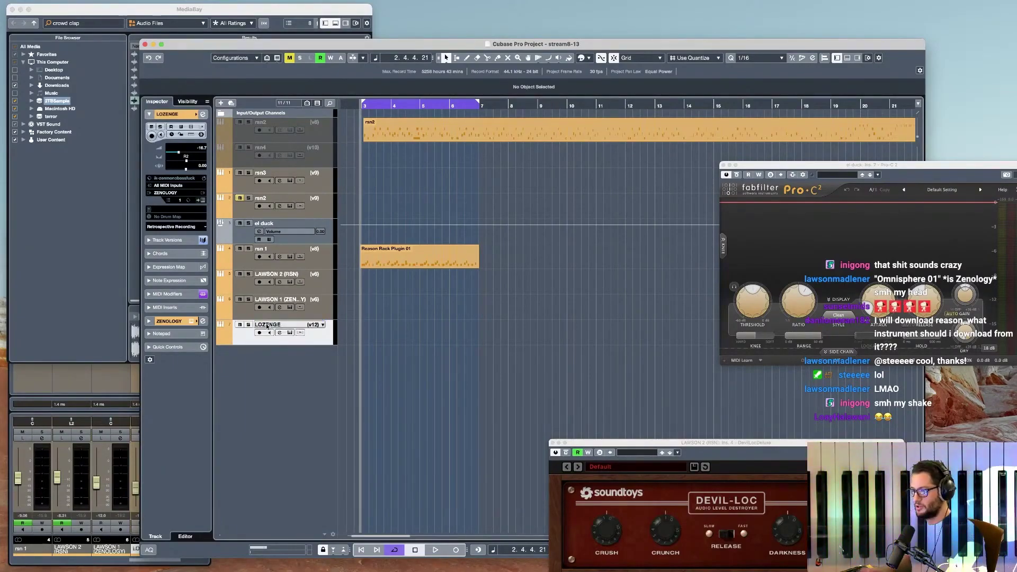
- Keep the el duck group's name and rename the rsn 1 track as LAWLESS
{"action": "double_click", "coordinate": [278, 224]}
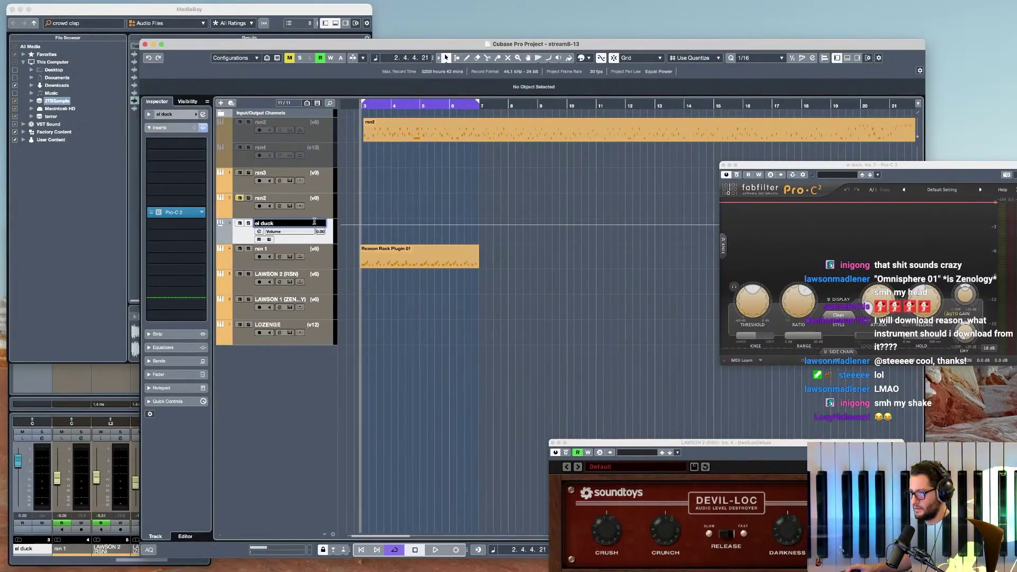
{"action": "key", "text": "Return"}
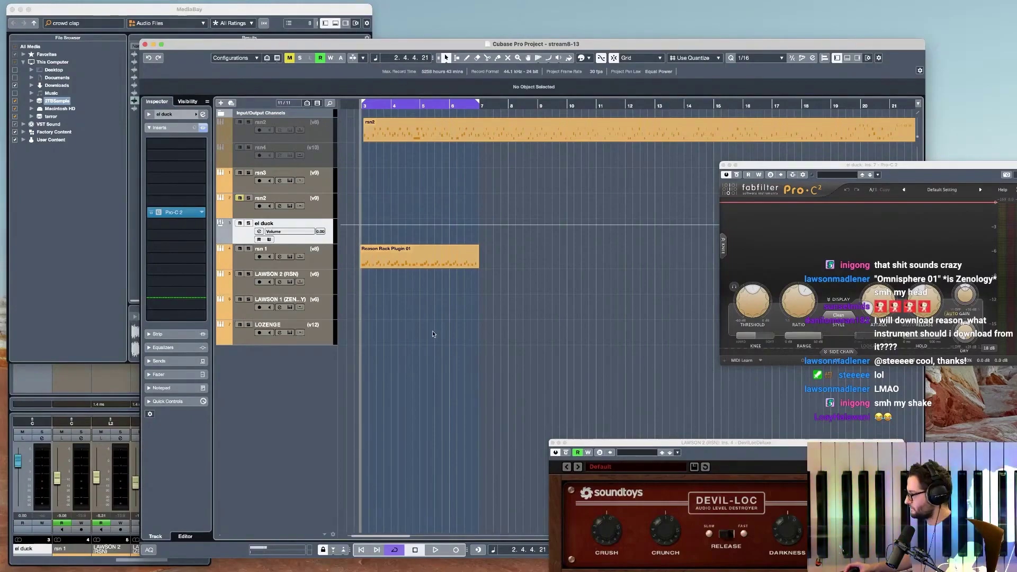
{"action": "double_click", "coordinate": [263, 249]}
{"action": "type", "text": "LAWLESS"}
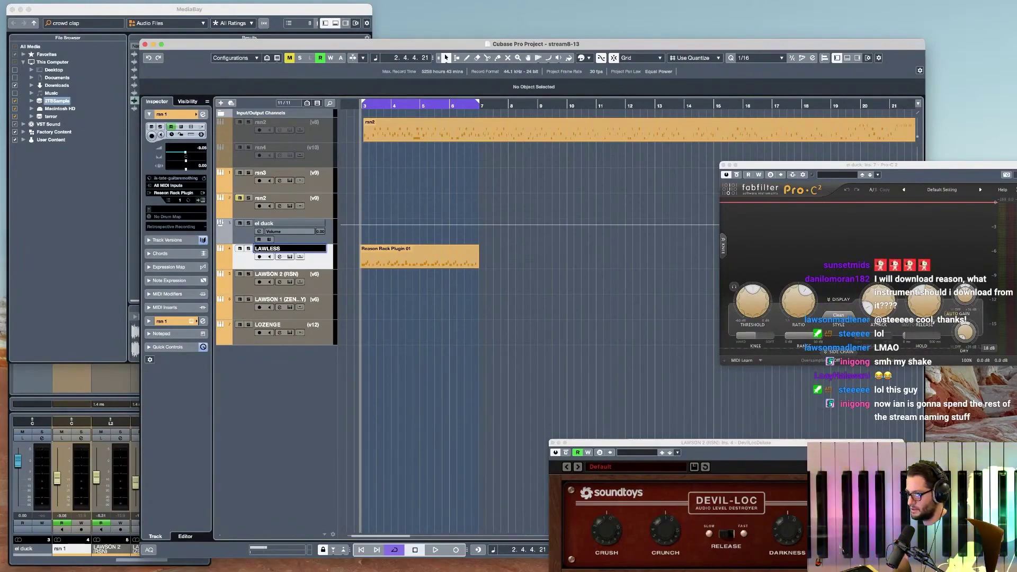
{"action": "key", "text": "Return"}
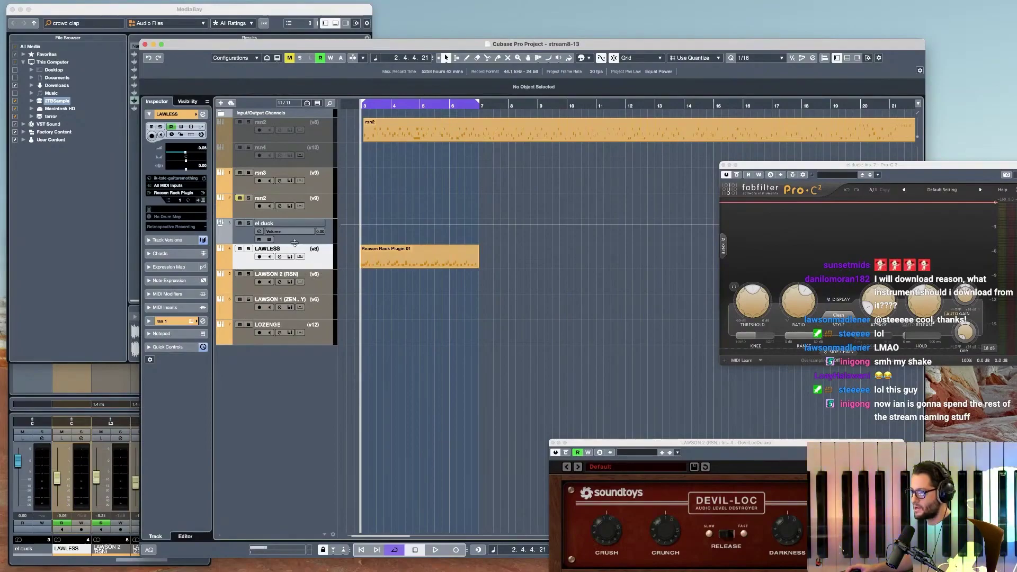
- Color the el duck group and the LAWLESS track orange-red
{"action": "left_click", "coordinate": [242, 239]}
{"action": "left_click", "coordinate": [239, 261], "text": "shift"}
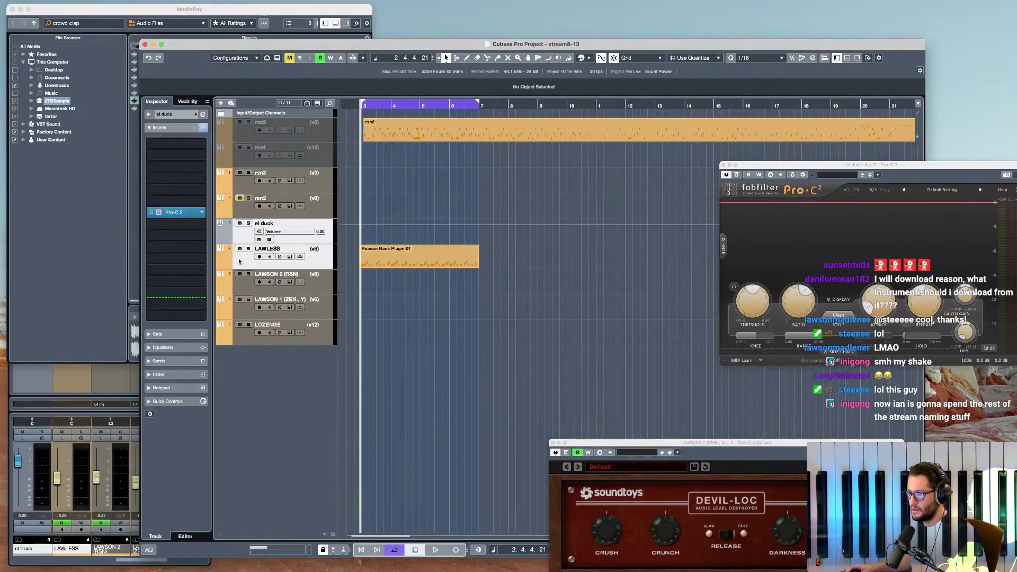
{"action": "left_click", "coordinate": [219, 239]}
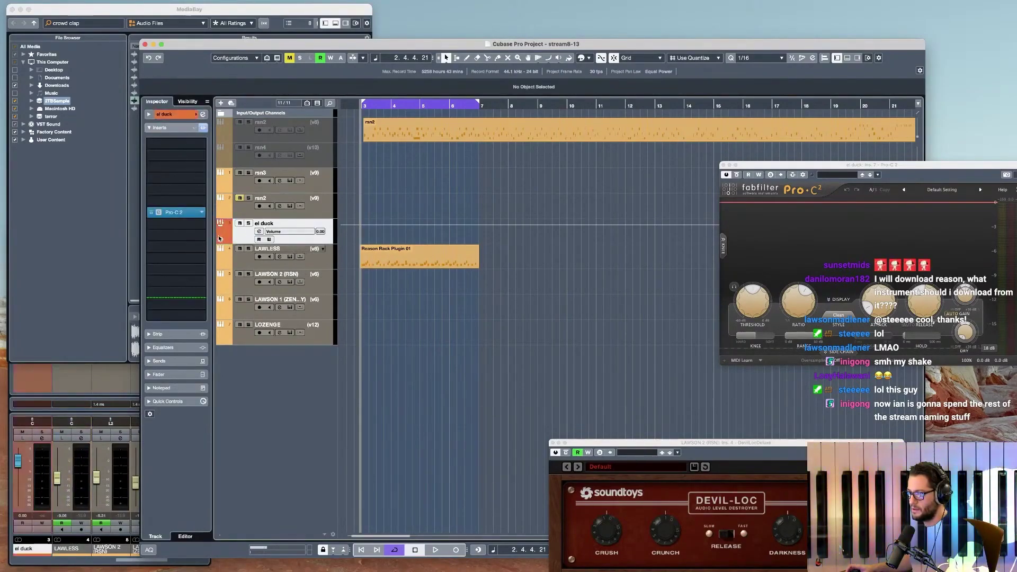
{"action": "left_click", "coordinate": [224, 256]}
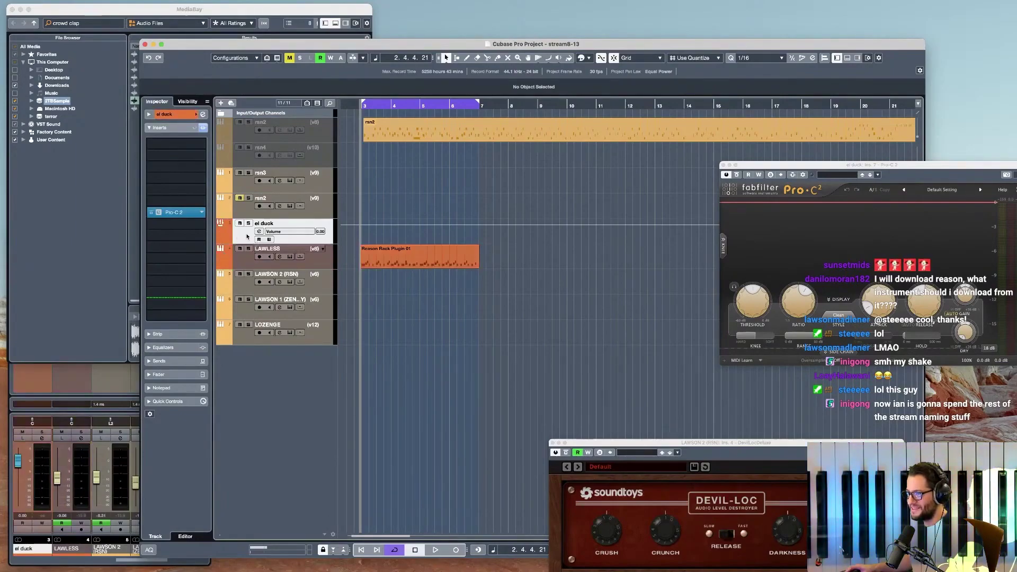
- Open the track preset browser for the track ending in "2 (RSN)" and shorten its search filter to "ik-"
{"action": "left_click", "coordinate": [324, 289]}
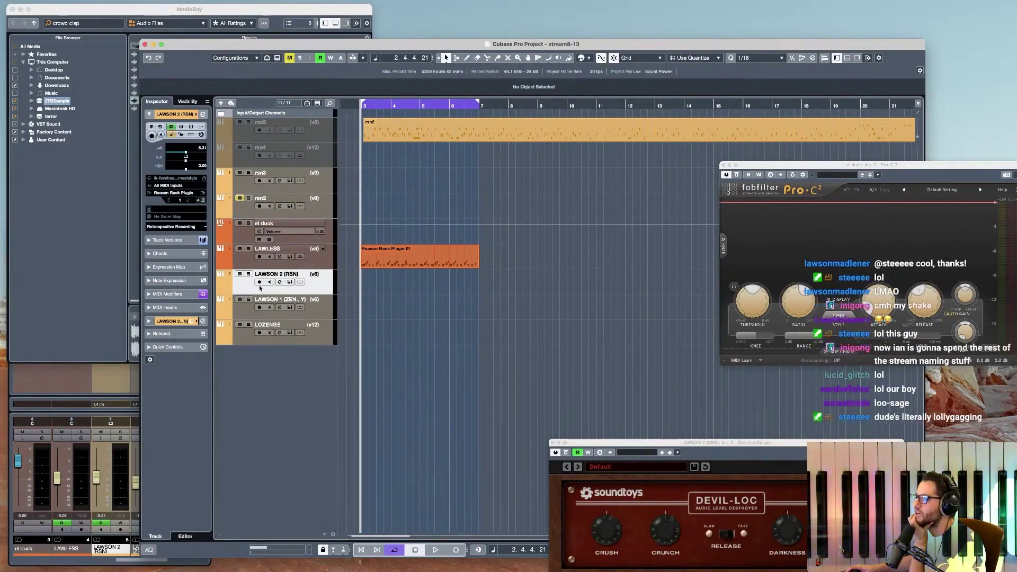
{"action": "left_click", "coordinate": [203, 114]}
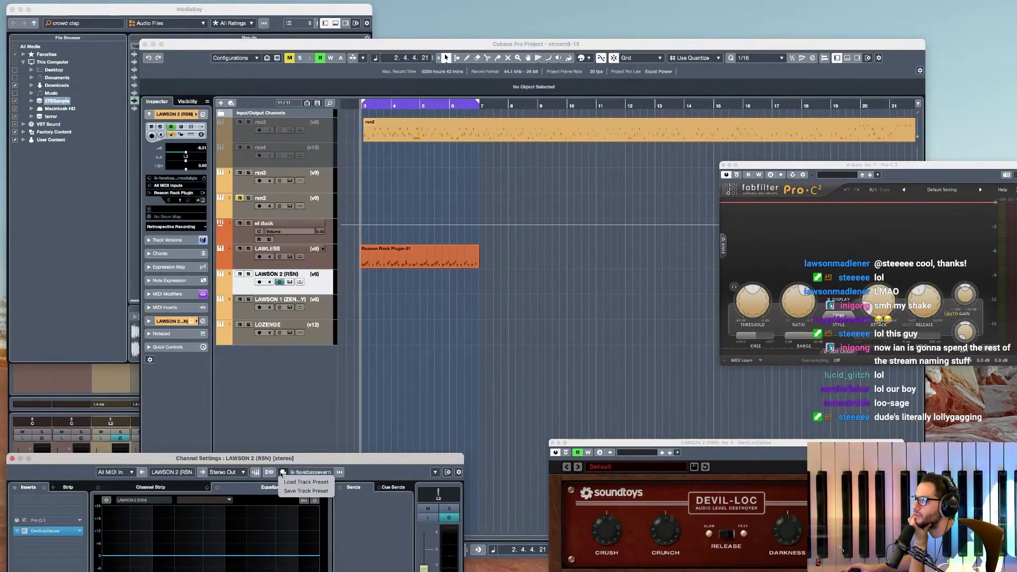
{"action": "left_click", "coordinate": [283, 472]}
{"action": "left_click", "coordinate": [307, 519]}
{"action": "key", "text": "BackSpace"}
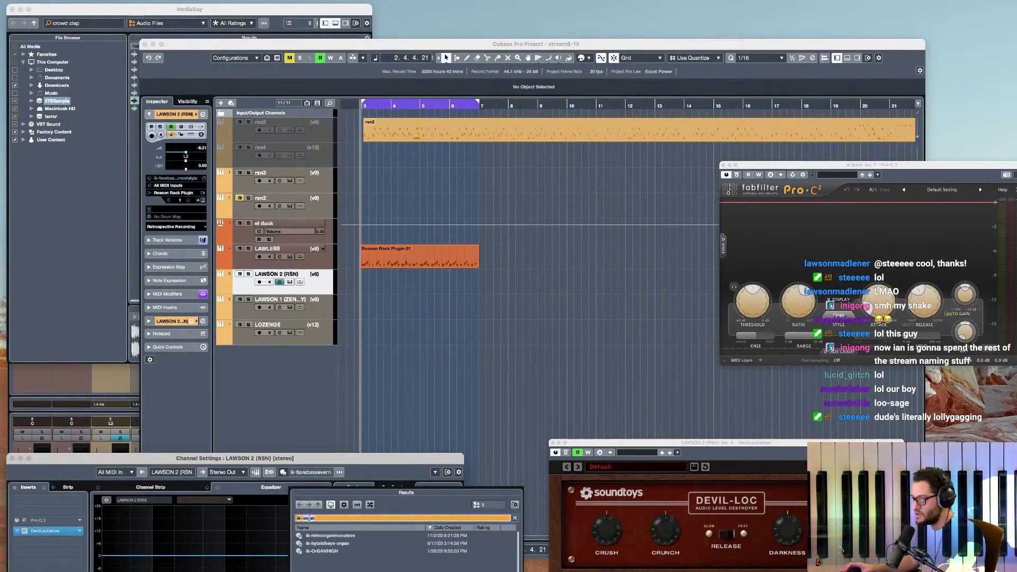
{"action": "key", "text": "BackSpace"}
{"action": "key", "text": "BackSpace"}
{"action": "key", "text": "BackSpace"}
{"action": "key", "text": "BackSpace"}
{"action": "key", "text": "BackSpace"}
{"action": "scroll", "coordinate": [366, 545], "scroll_direction": "up", "scroll_amount": 2}
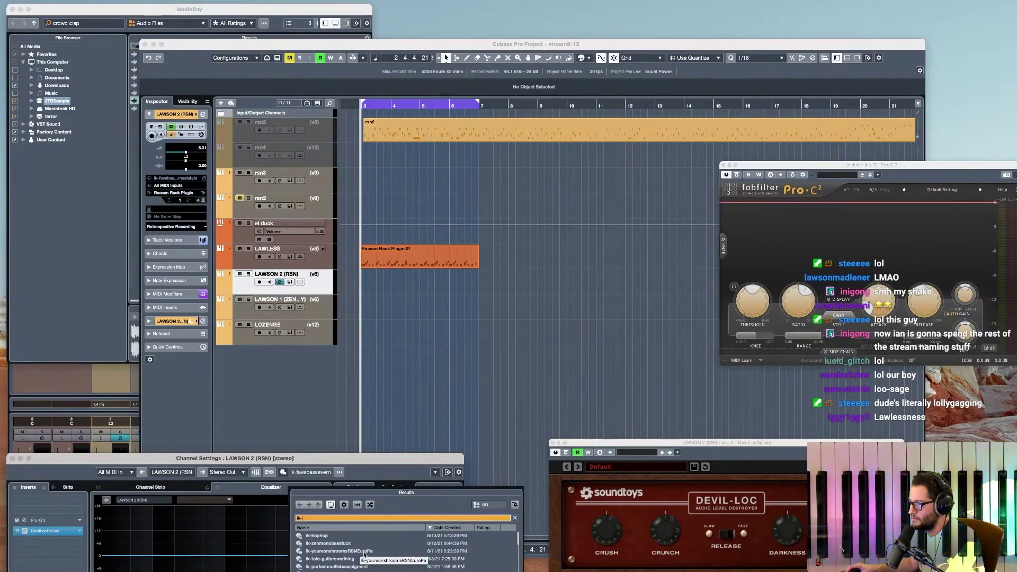
- Load the ik-yoursonshroomsRSNEuroFx track preset and turn on monitoring for the track to audition it
{"action": "left_click", "coordinate": [365, 552]}
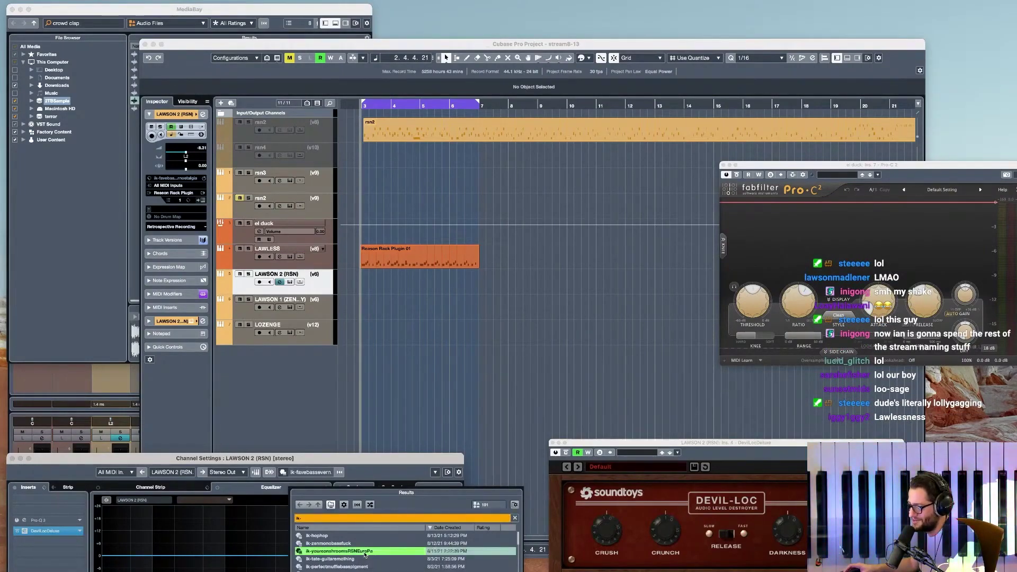
{"action": "double_click", "coordinate": [366, 554]}
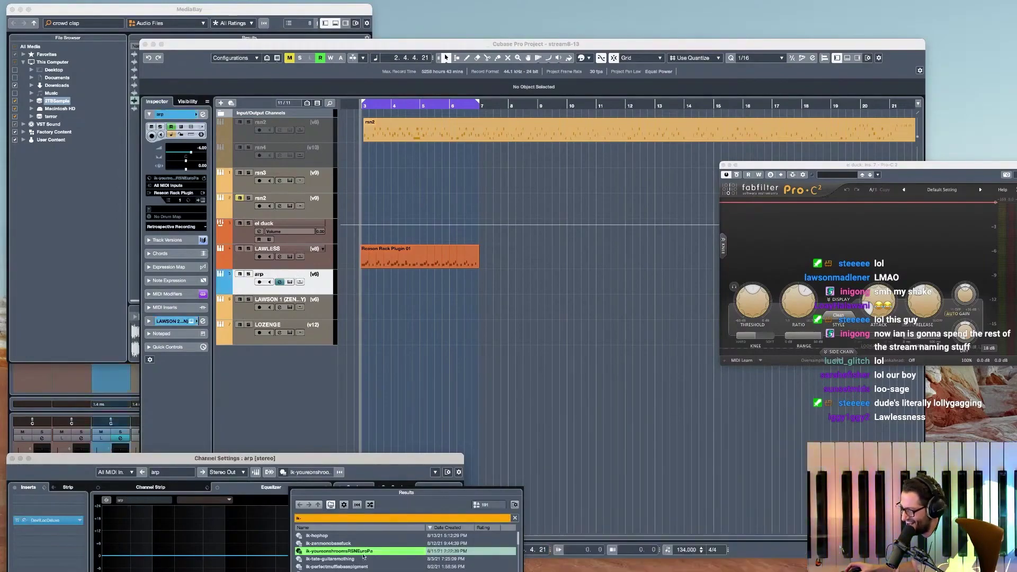
{"action": "left_click", "coordinate": [269, 282]}
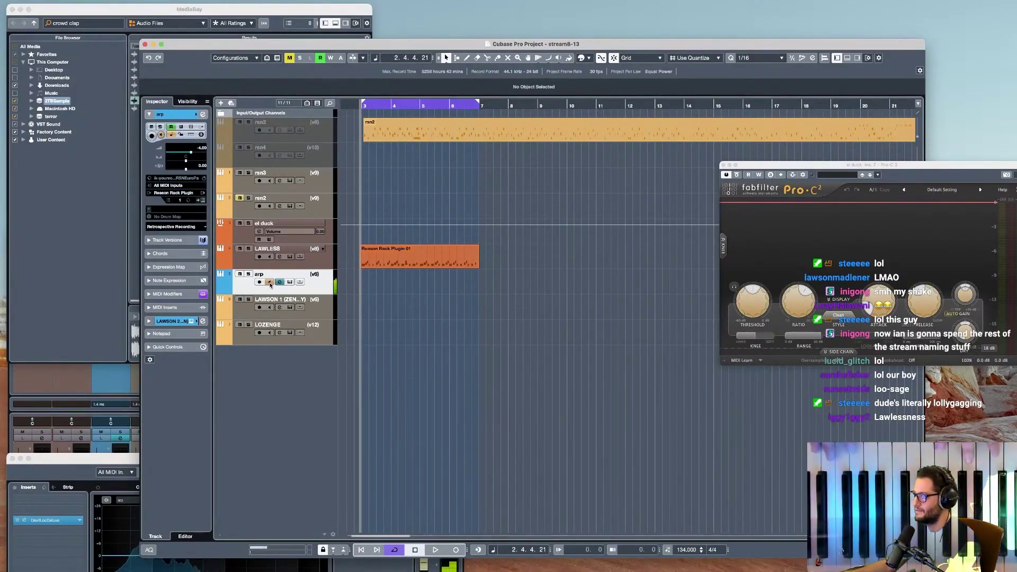
{"action": "left_click", "coordinate": [188, 195]}
{"action": "left_click", "coordinate": [310, 272]}
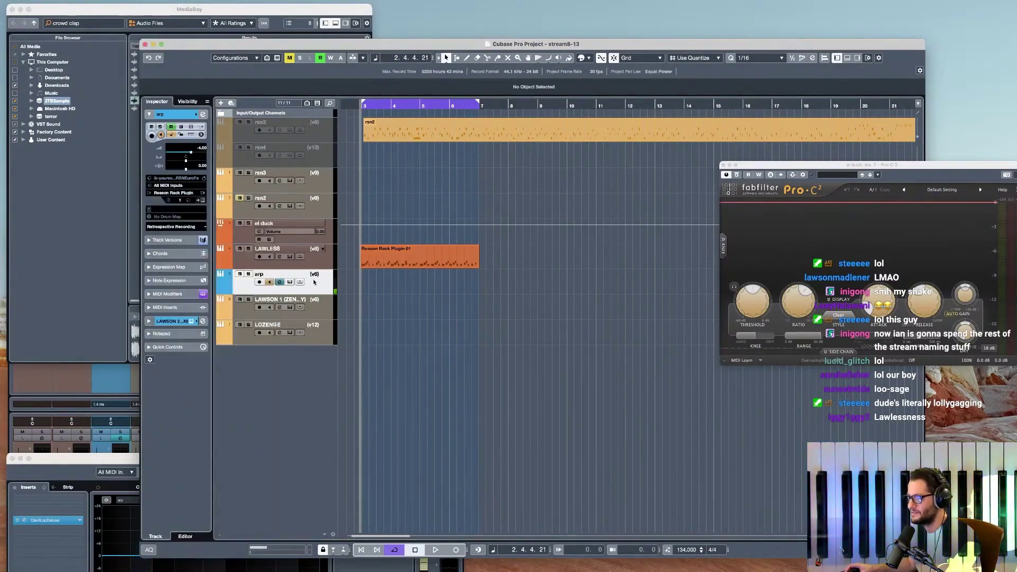
- Filter the arp track's presets with "ik- BAT" and load the ik-streamydrums1 track preset
{"action": "left_click", "coordinate": [202, 113]}
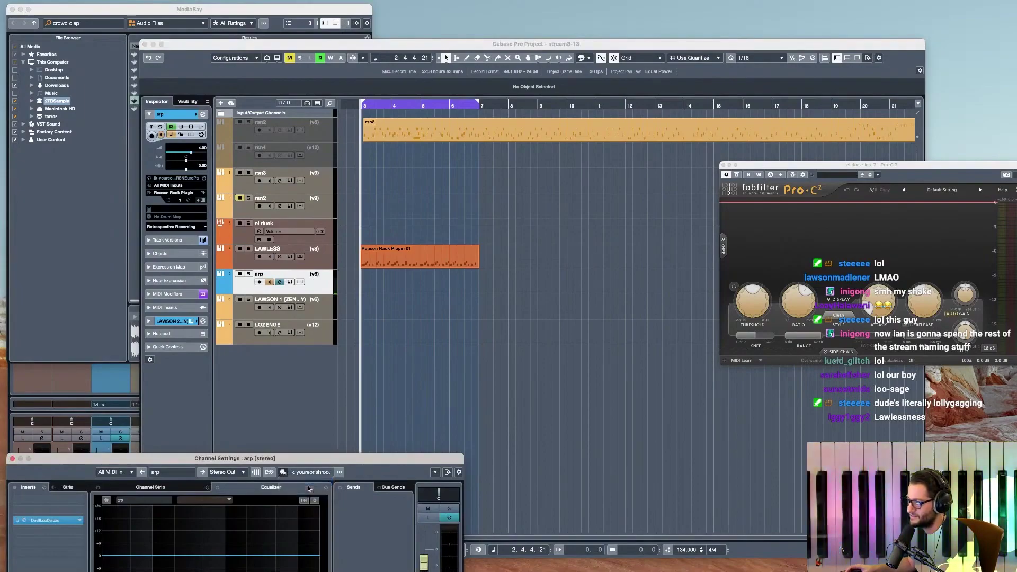
{"action": "left_click", "coordinate": [291, 473]}
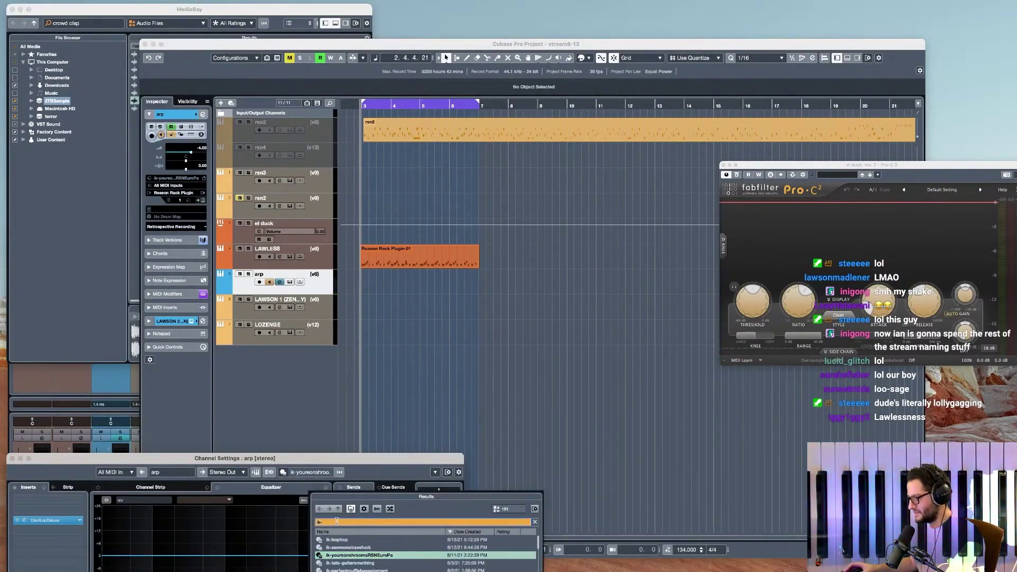
{"action": "type", "text": "BAT"}
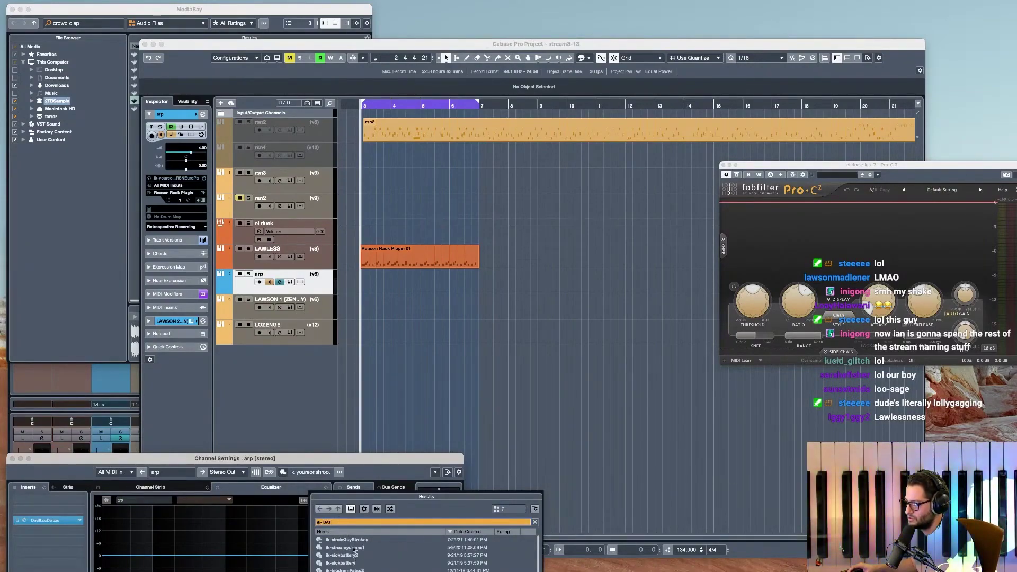
{"action": "left_click", "coordinate": [354, 549]}
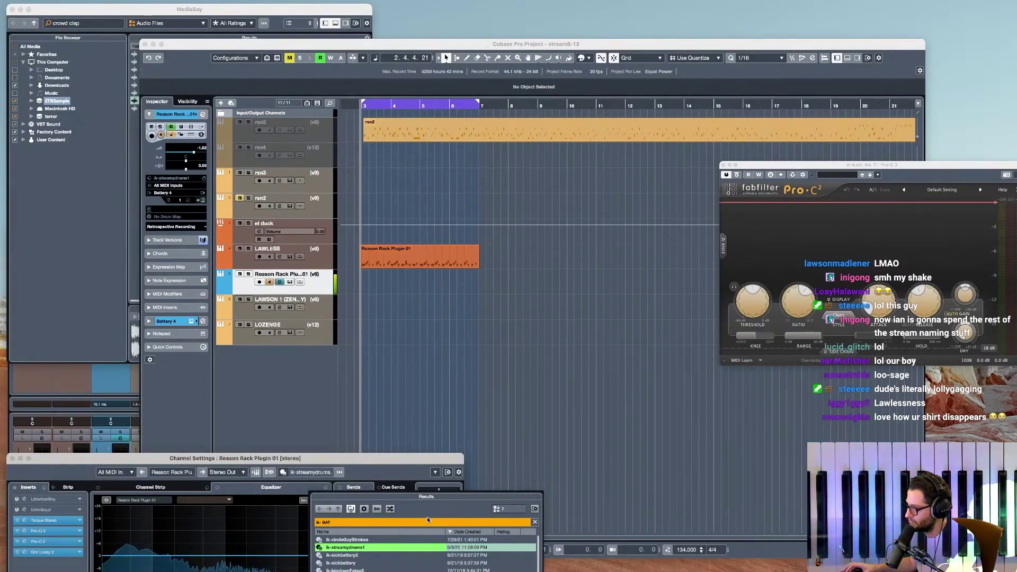
- Open the drum track's Battery 4 kit beside the arrangement, play the project with it, and adjust the first cell's volume envelope
{"action": "left_click_drag", "start_coordinate": [396, 458], "coordinate": [646, 455]}
{"action": "left_click", "coordinate": [291, 285]}
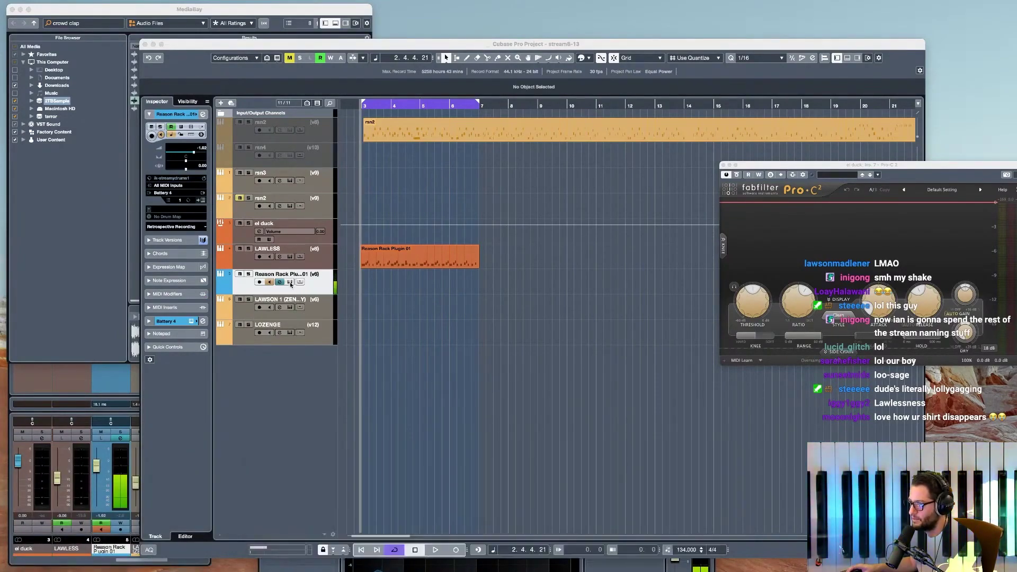
{"action": "left_click", "coordinate": [303, 304]}
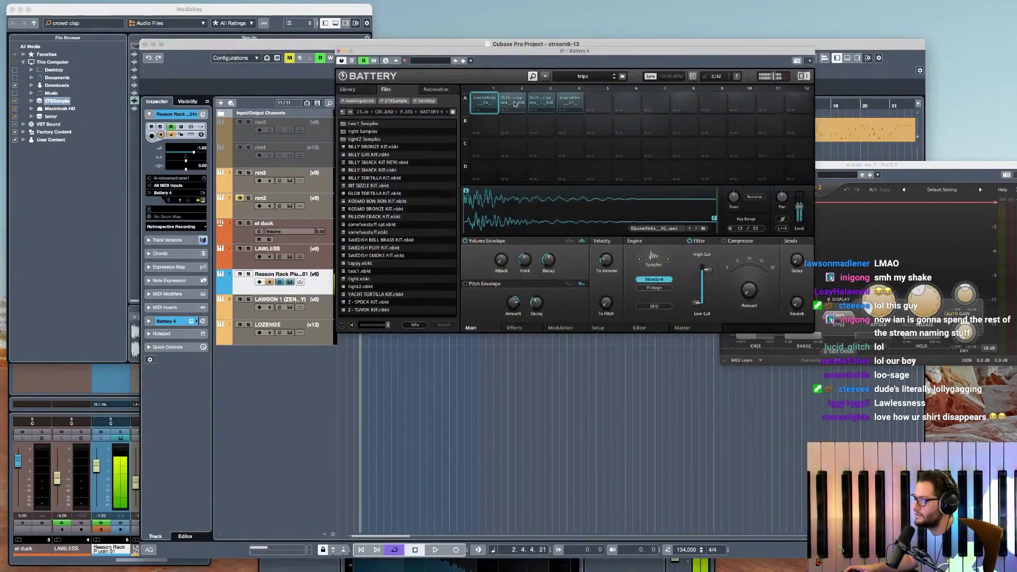
{"action": "key", "text": "space"}
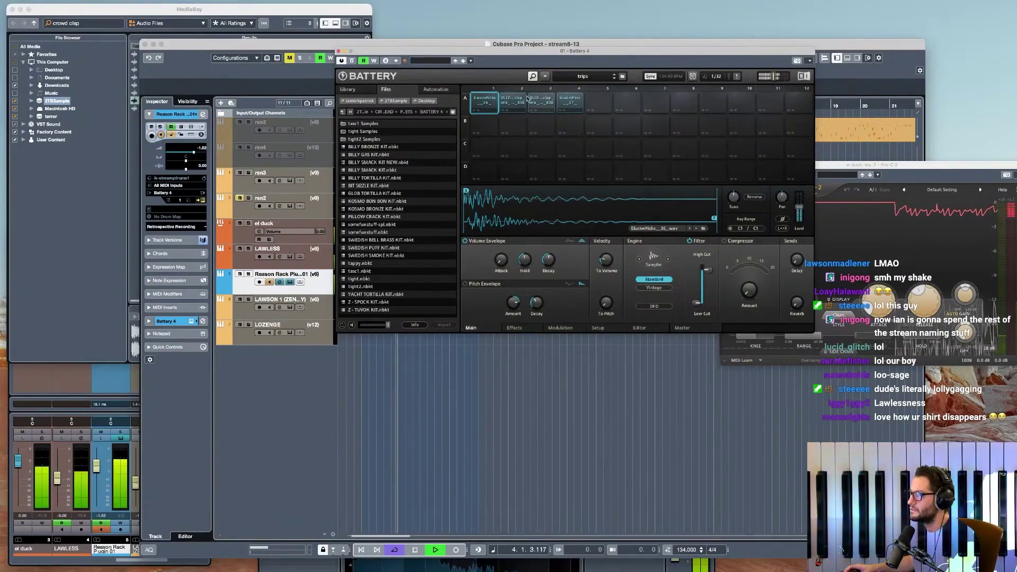
{"action": "left_click_drag", "start_coordinate": [575, 50], "coordinate": [796, 64]}
{"action": "key", "text": "space"}
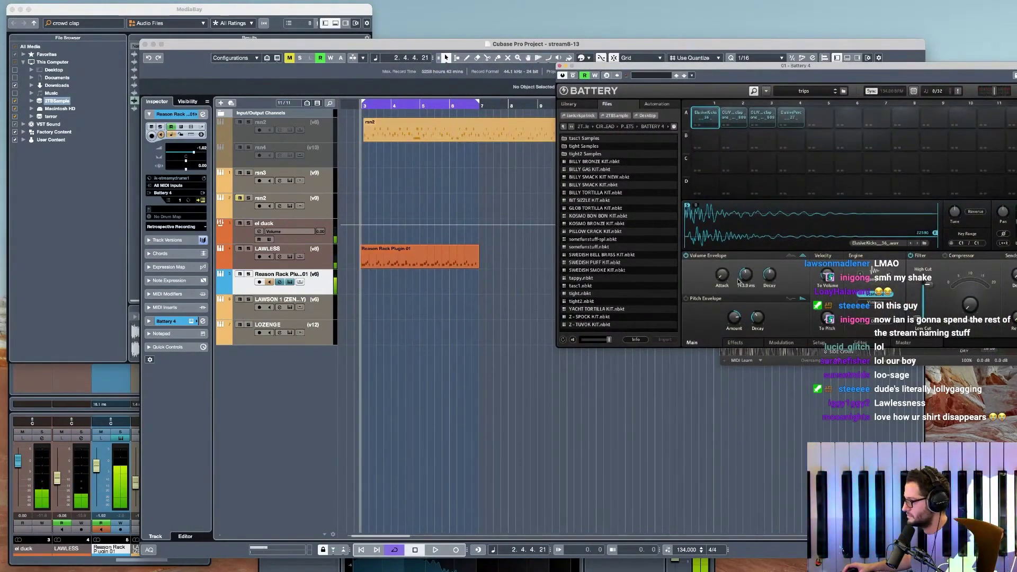
{"action": "mouse_move", "coordinate": [741, 274]}
{"action": "left_click_drag", "start_coordinate": [741, 274], "coordinate": [770, 286]}
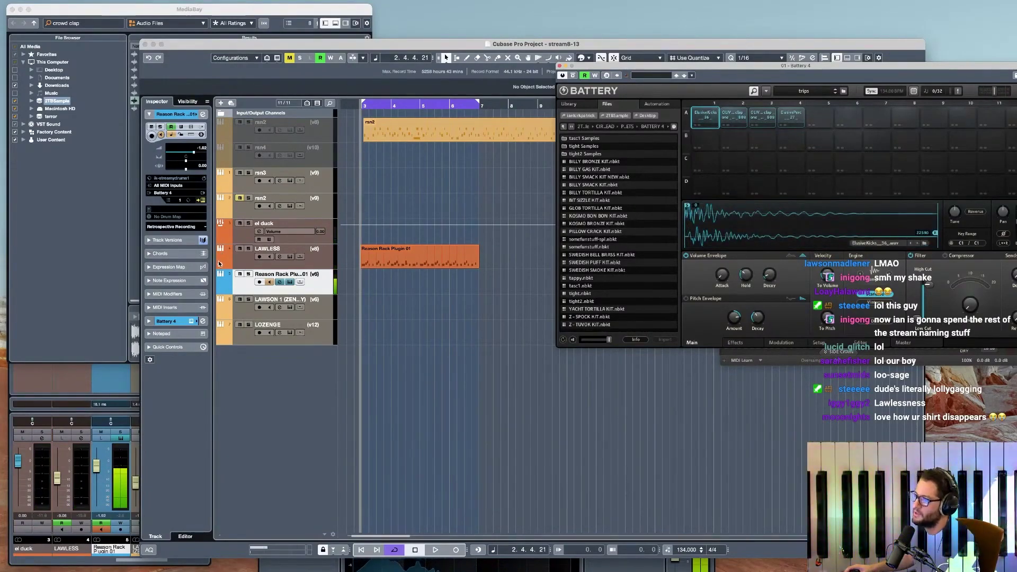
- Show the drum track's audio inserts and open the Ghz Lossy 3 and TorqueStereo plug-ins
{"action": "left_click", "coordinate": [167, 322]}
{"action": "left_click", "coordinate": [176, 222]}
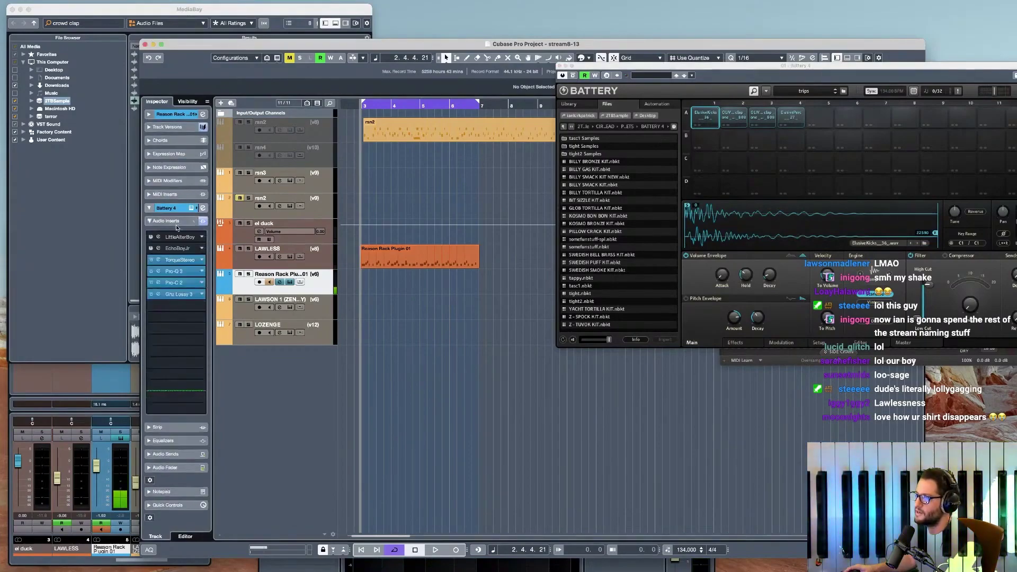
{"action": "left_click", "coordinate": [159, 295]}
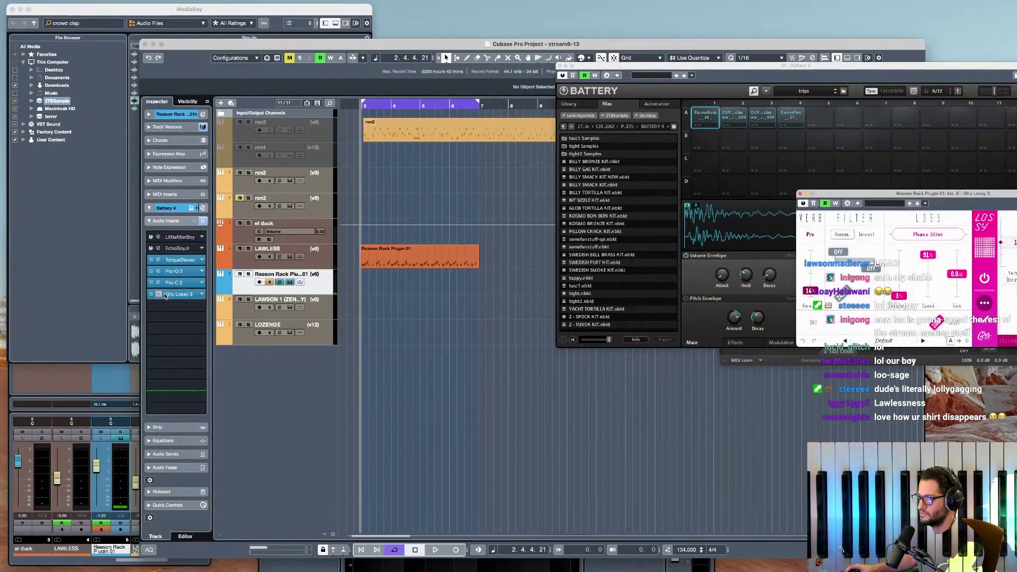
{"action": "left_click", "coordinate": [158, 259]}
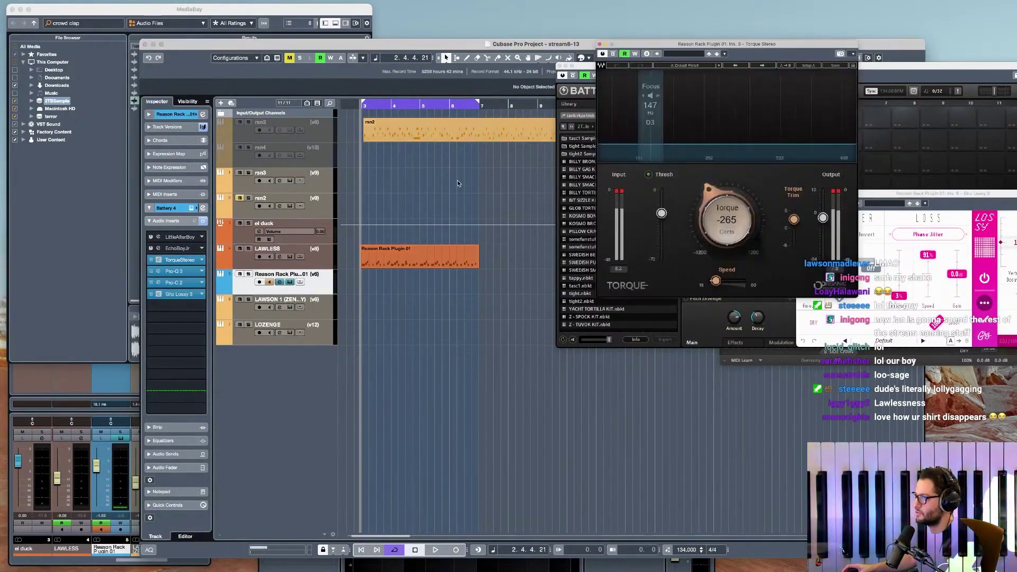
- Bypass the drum track's Pro-Q 3, Pro-C 2 and Ghz Lossy 3 inserts, and switch TorqueStereo off and back on to compare
{"action": "left_click", "coordinate": [151, 272]}
{"action": "left_click", "coordinate": [151, 283]}
{"action": "left_click", "coordinate": [151, 295]}
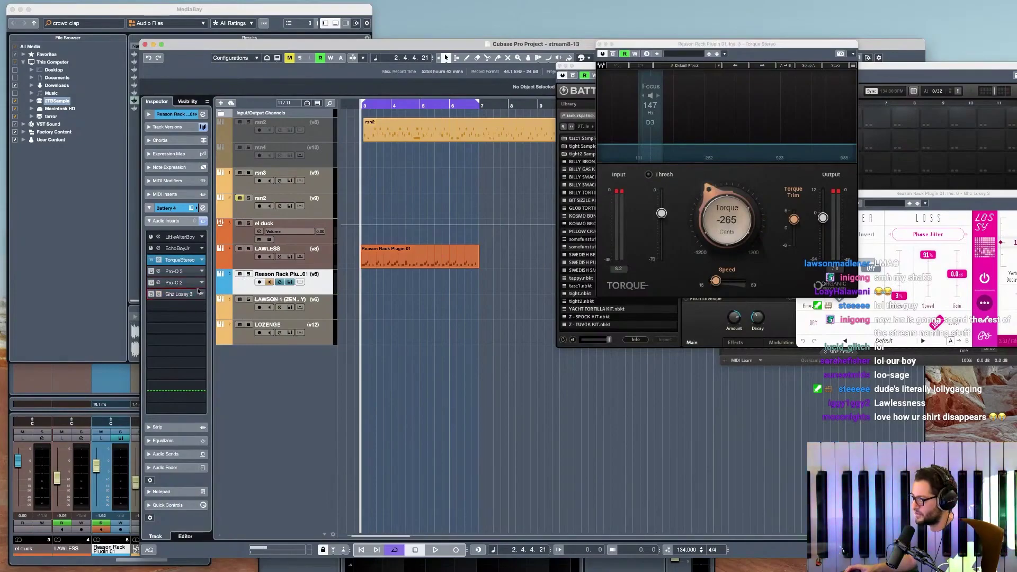
{"action": "left_click", "coordinate": [151, 260]}
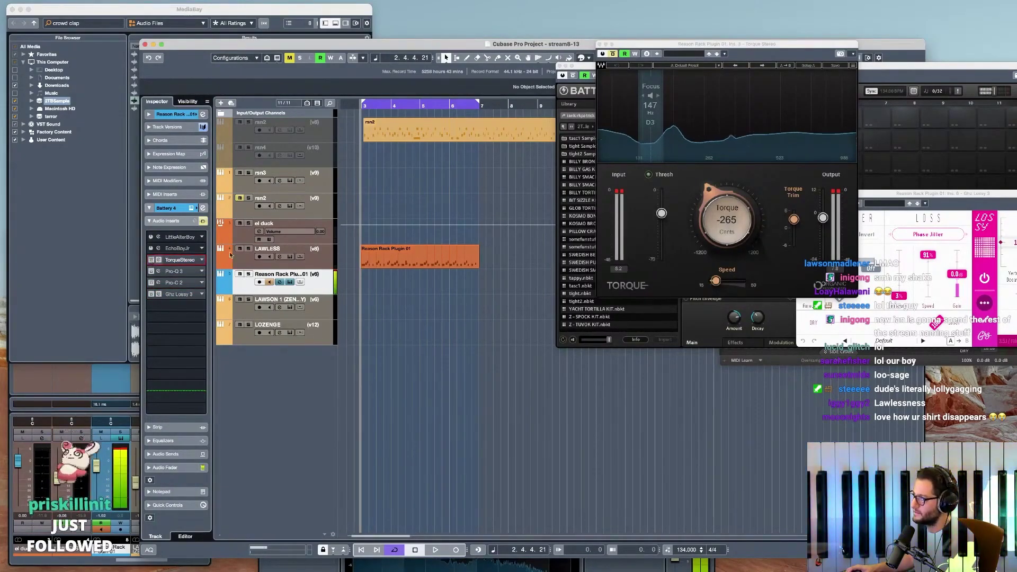
{"action": "left_click_drag", "start_coordinate": [636, 44], "coordinate": [409, 202]}
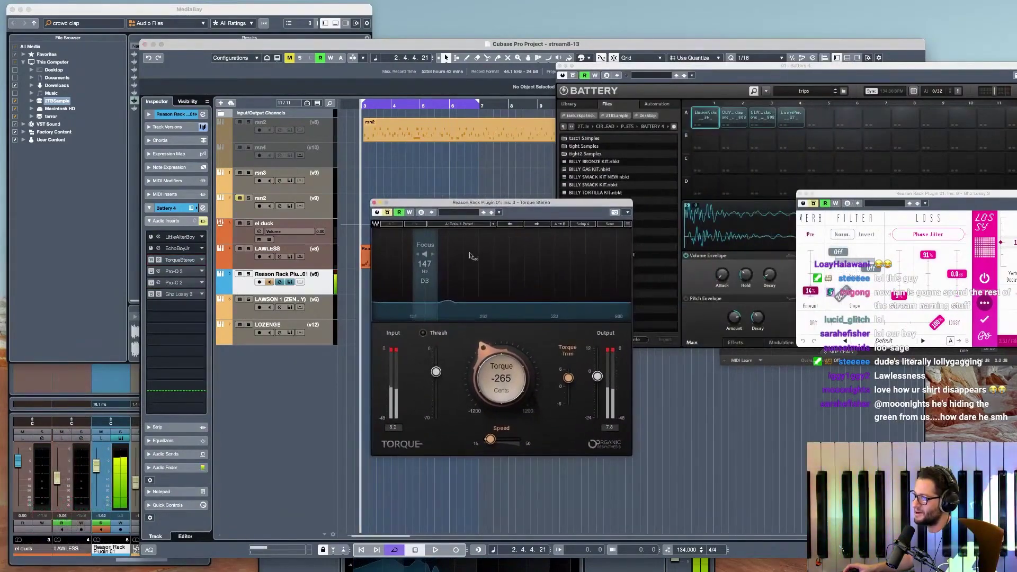
{"action": "left_click", "coordinate": [388, 212]}
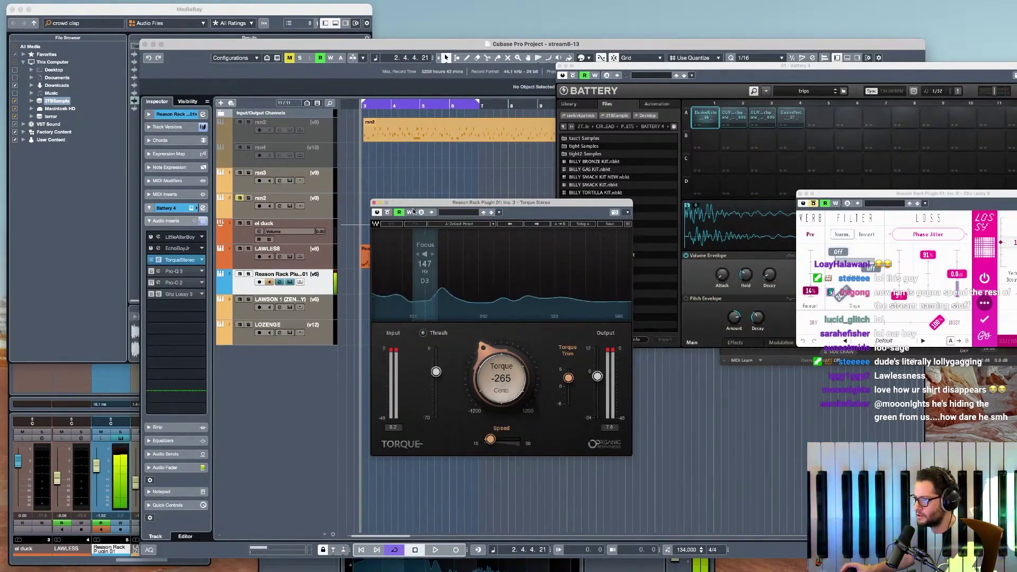
- Reactivate the drum track's Pro-Q 3 insert and move its low cut to about 45 Hz
{"action": "left_click", "coordinate": [159, 272]}
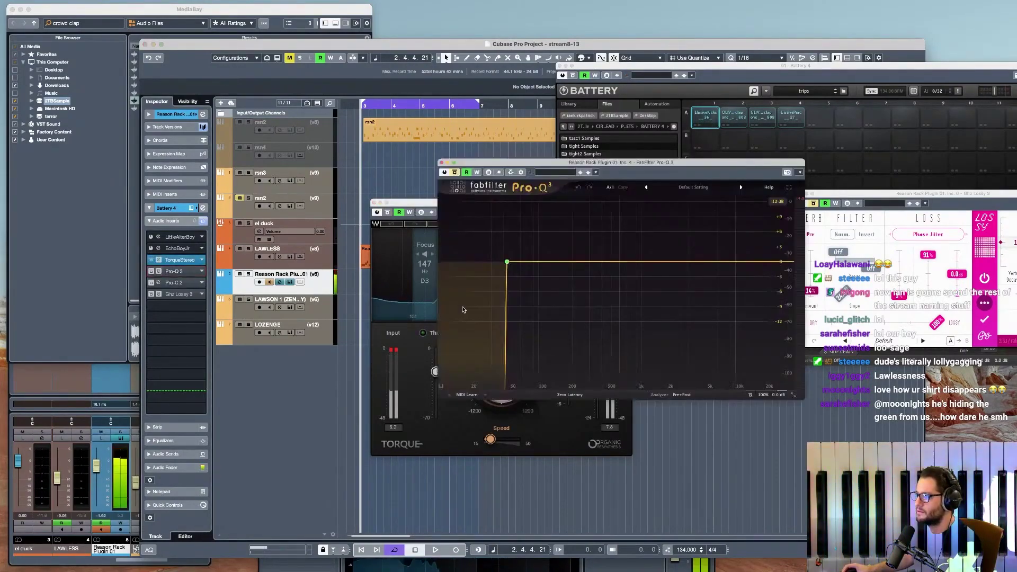
{"action": "left_click", "coordinate": [455, 173]}
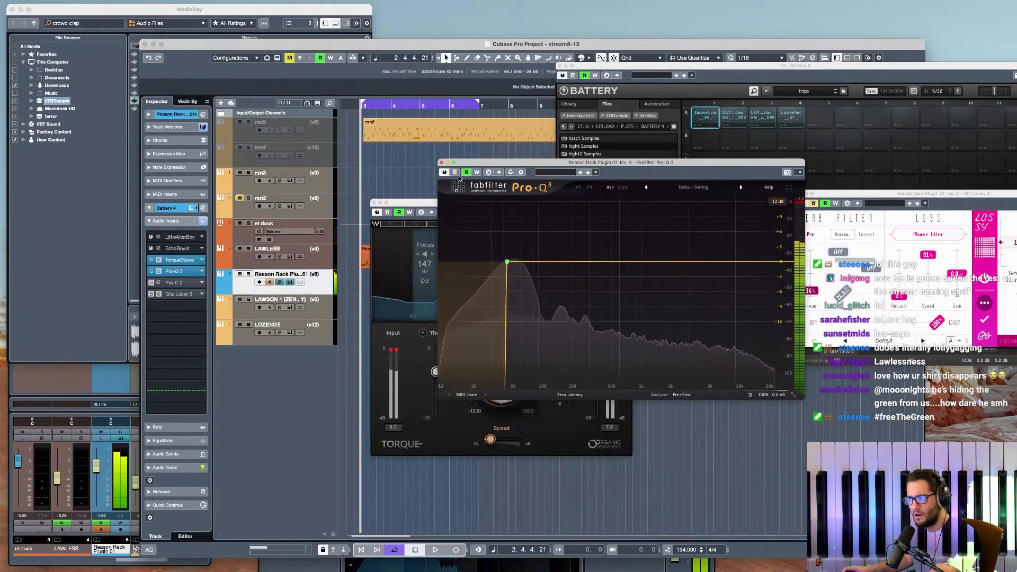
{"action": "mouse_move", "coordinate": [508, 263]}
{"action": "mouse_move", "coordinate": [507, 263]}
{"action": "left_mouse_down"}
{"action": "mouse_move", "coordinate": [570, 262]}
{"action": "mouse_move", "coordinate": [509, 262]}
{"action": "left_mouse_up"}
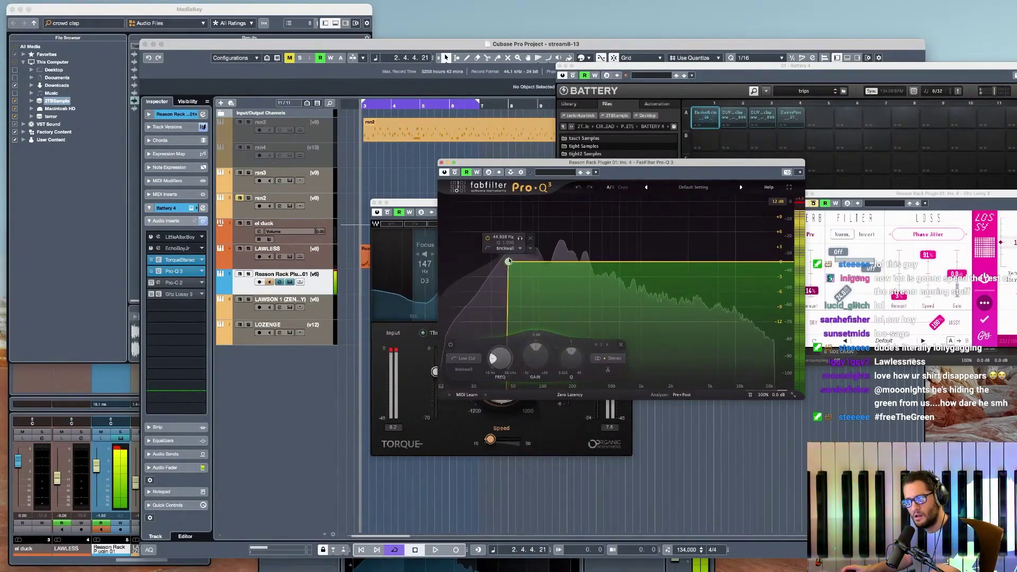
- Reactivate the drum track's Pro-C 2 insert, check its compression, and close the Pro-C 2, Pro-Q 3 and TorqueStereo windows
{"action": "left_click", "coordinate": [152, 284]}
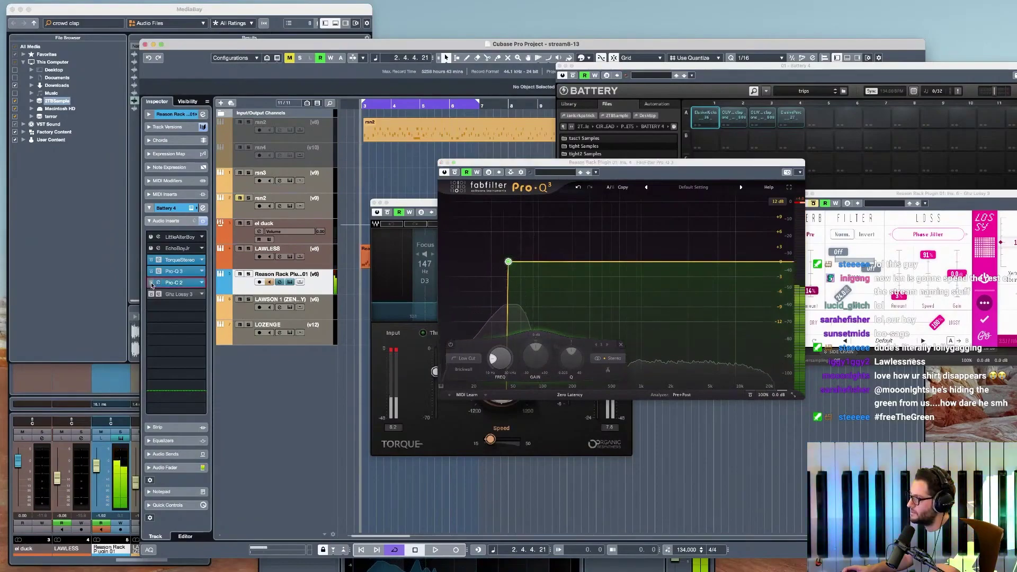
{"action": "left_click", "coordinate": [158, 282]}
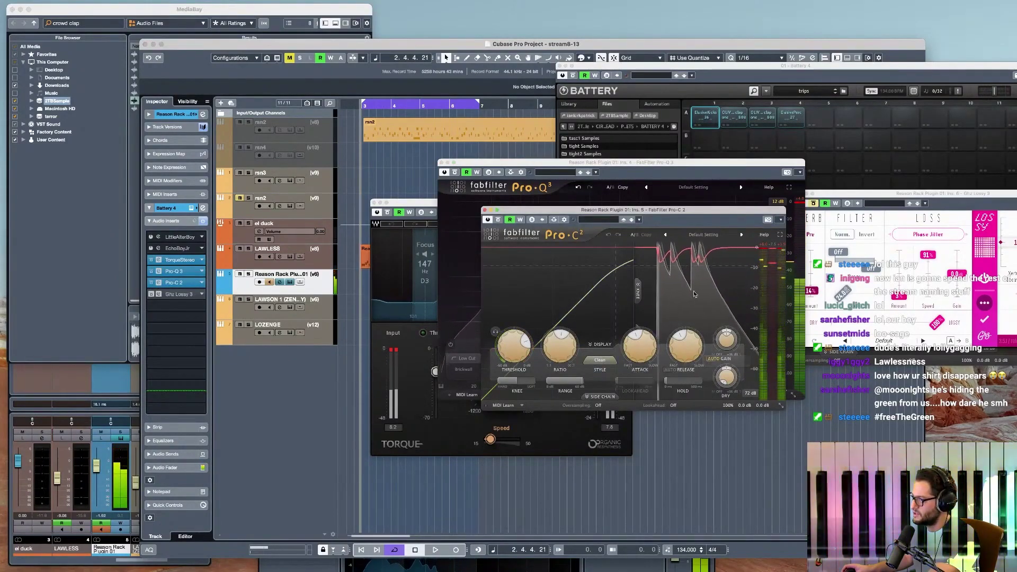
{"action": "left_click", "coordinate": [485, 210]}
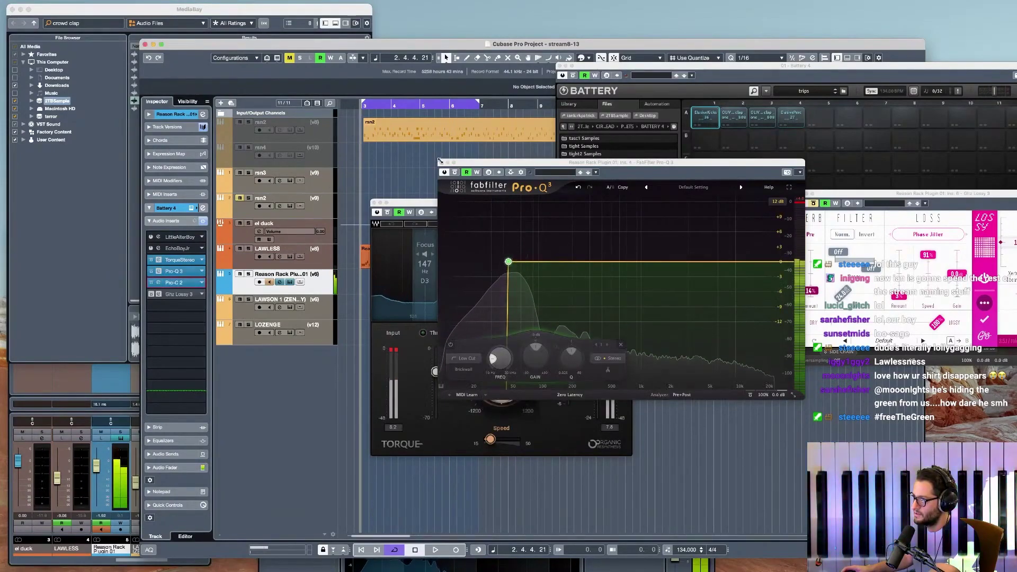
{"action": "double_click", "coordinate": [441, 161]}
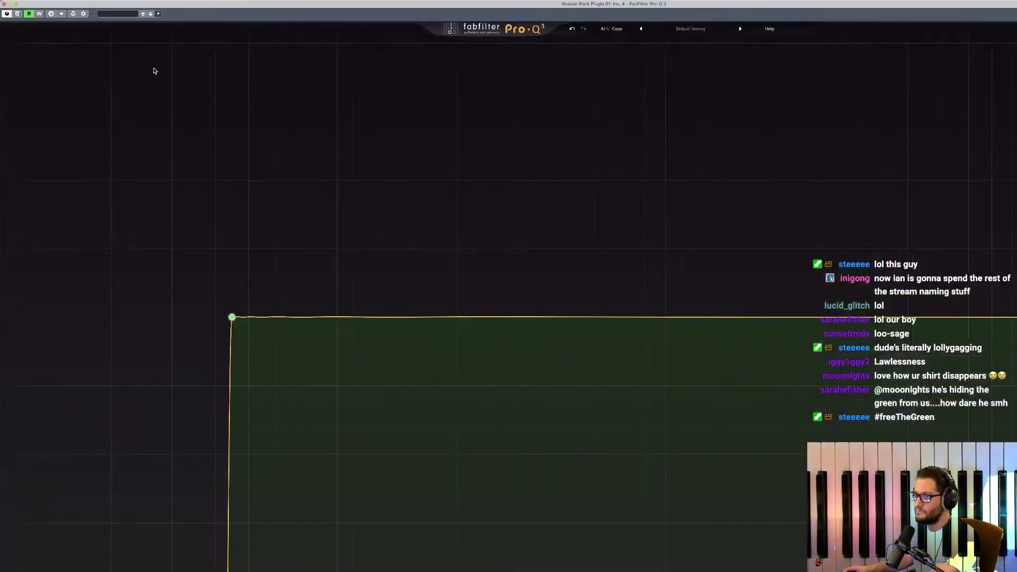
{"action": "left_click", "coordinate": [16, 4]}
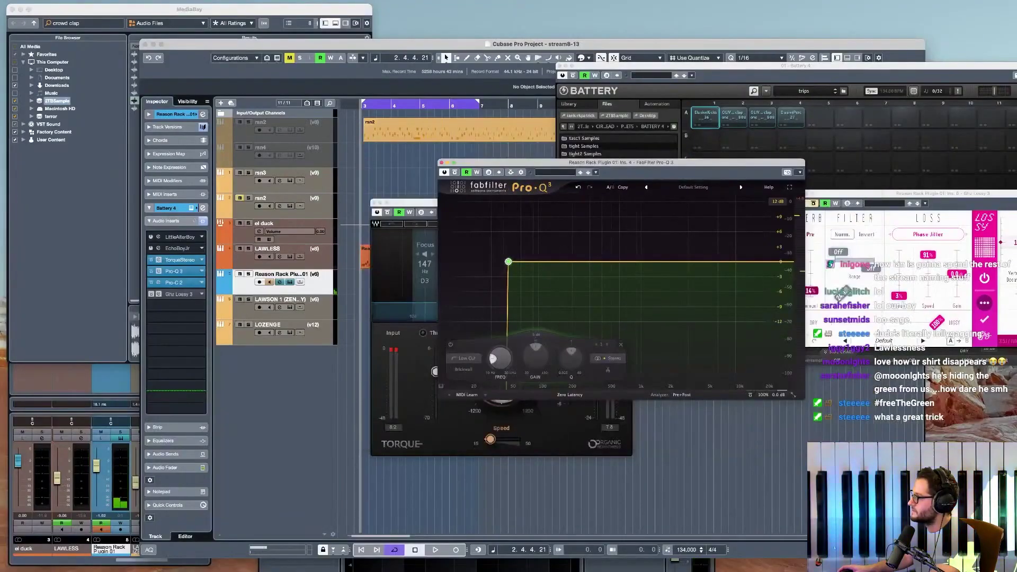
{"action": "left_click", "coordinate": [442, 163]}
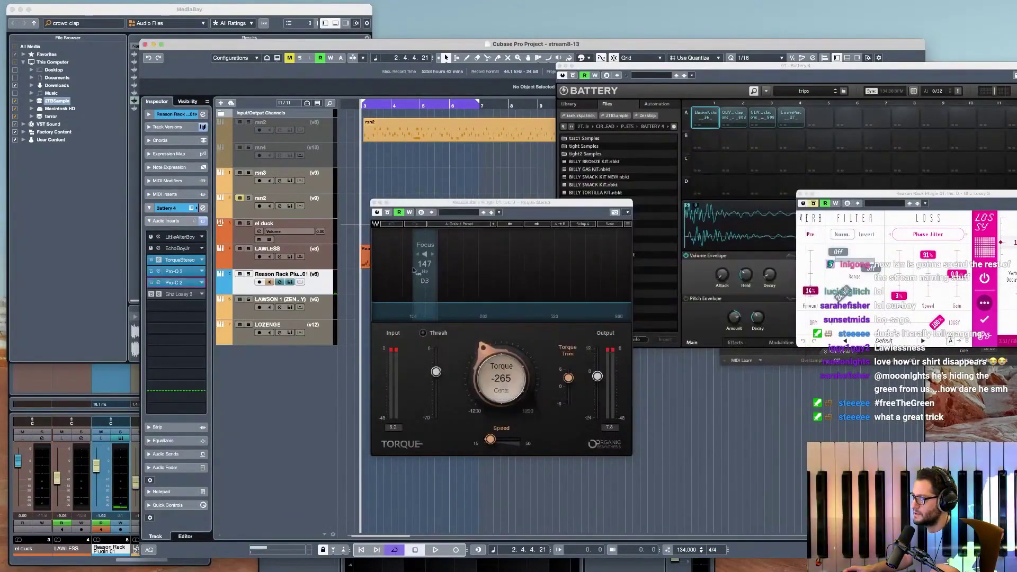
{"action": "left_click", "coordinate": [374, 203]}
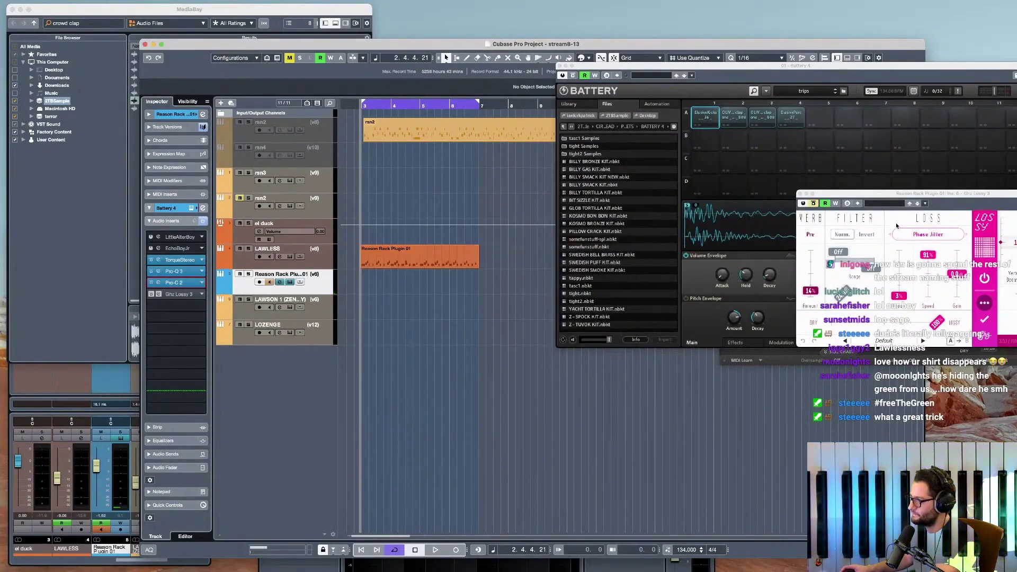
- Bring the Ghz Lossy 3 window over the arrangement, turn its gate threshold off, and reactivate the plug-in
{"action": "left_click_drag", "start_coordinate": [857, 194], "coordinate": [549, 182]}
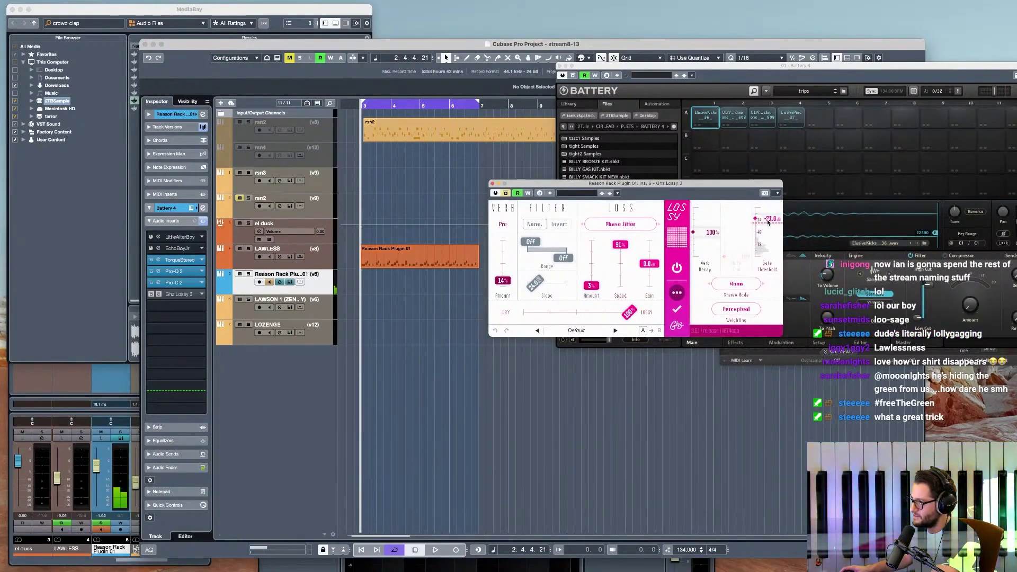
{"action": "left_click_drag", "start_coordinate": [758, 184], "coordinate": [573, 187]}
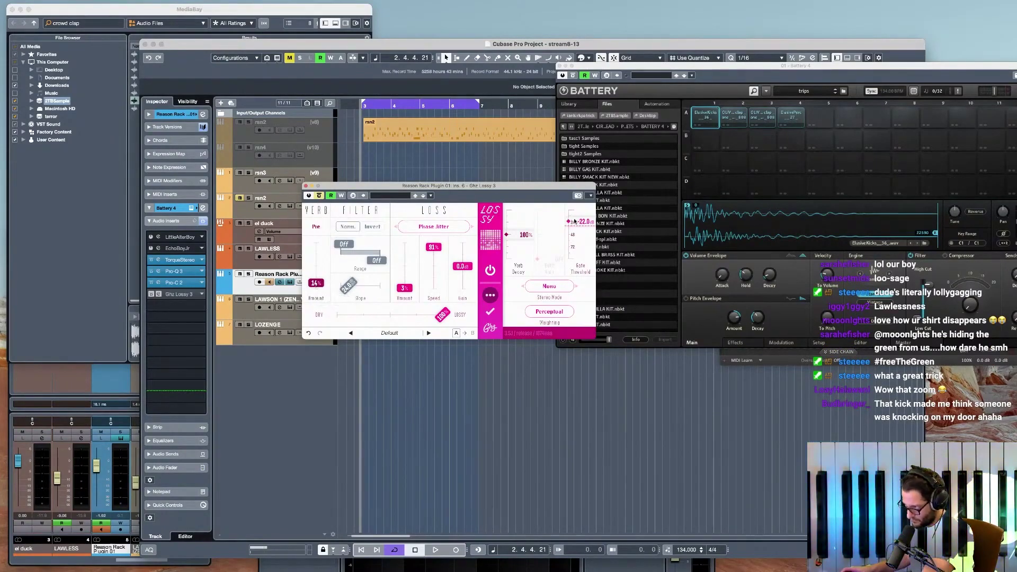
{"action": "left_click_drag", "start_coordinate": [582, 277], "coordinate": [581, 290]}
{"action": "left_click", "coordinate": [320, 196]}
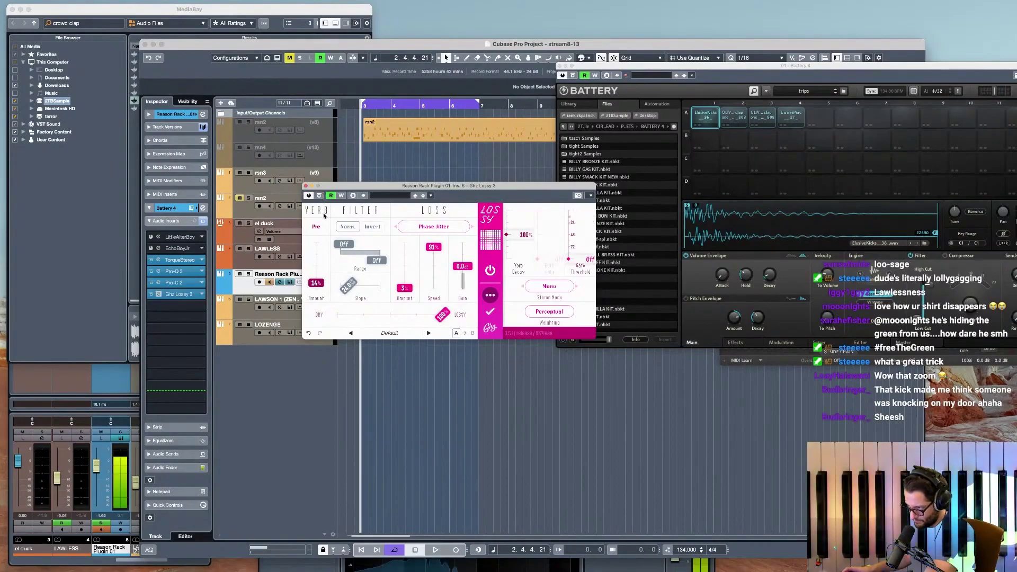
- Set the Ghz Lossy 3 gate threshold to about -26.5 dB
{"action": "left_click", "coordinate": [576, 287]}
{"action": "left_click", "coordinate": [576, 288]}
{"action": "left_click", "coordinate": [576, 289]}
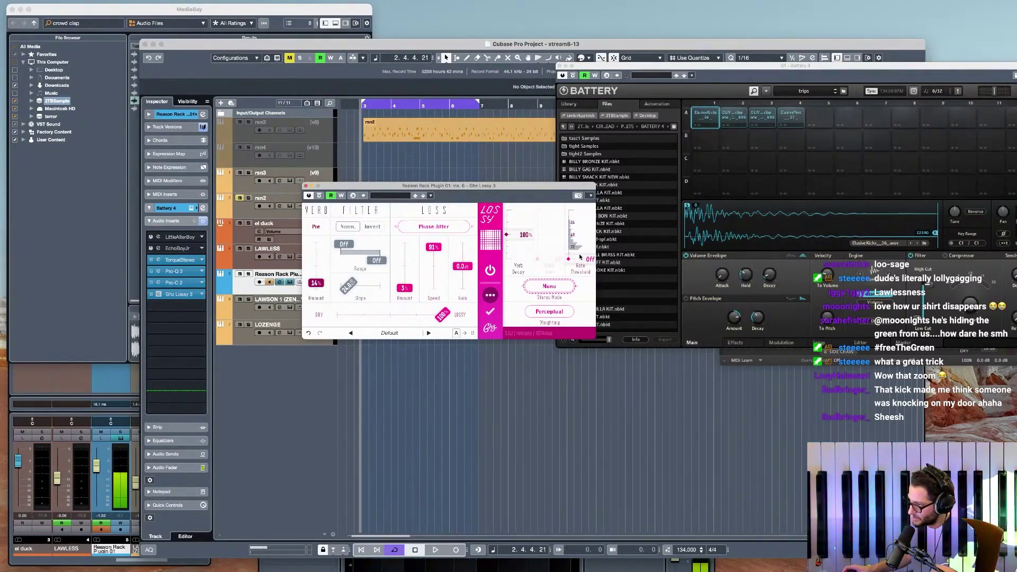
{"action": "left_click_drag", "start_coordinate": [582, 260], "coordinate": [586, 223]}
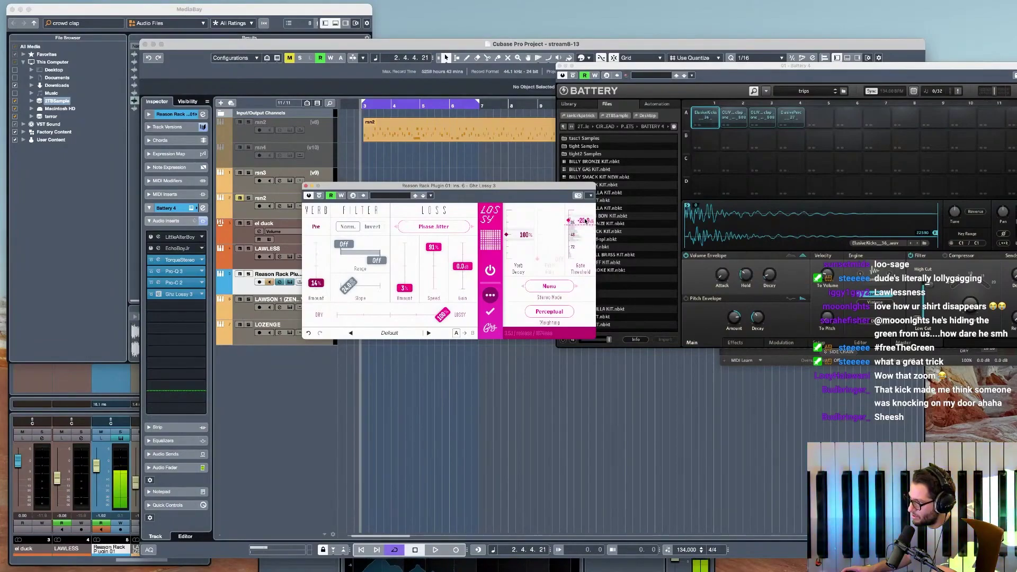
{"action": "left_click_drag", "start_coordinate": [585, 222], "coordinate": [586, 225]}
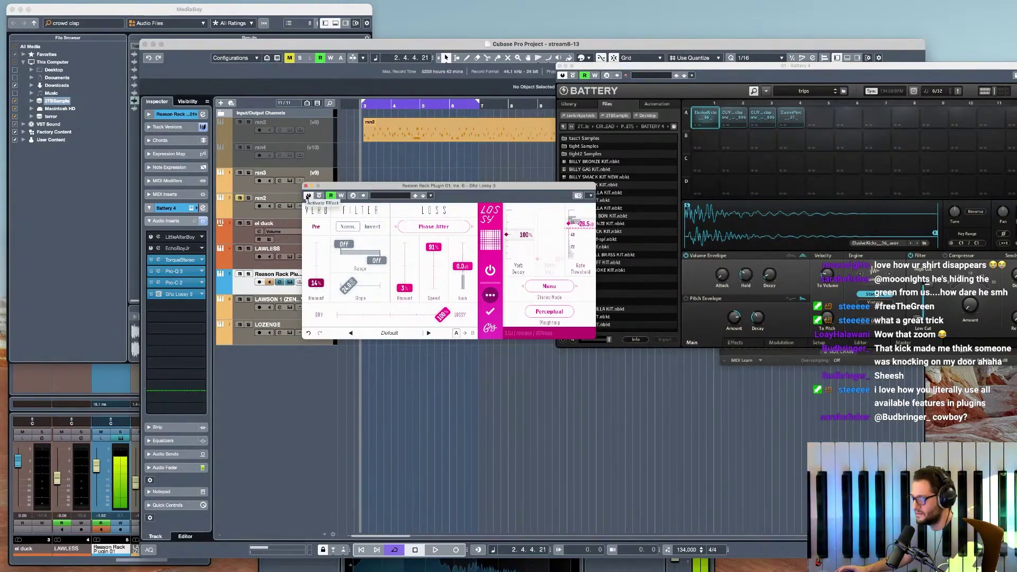
- Play the project briefly with the processed drums, close the Ghz Lossy 3 window, and select the LAWLESS track
{"action": "key", "text": "space"}
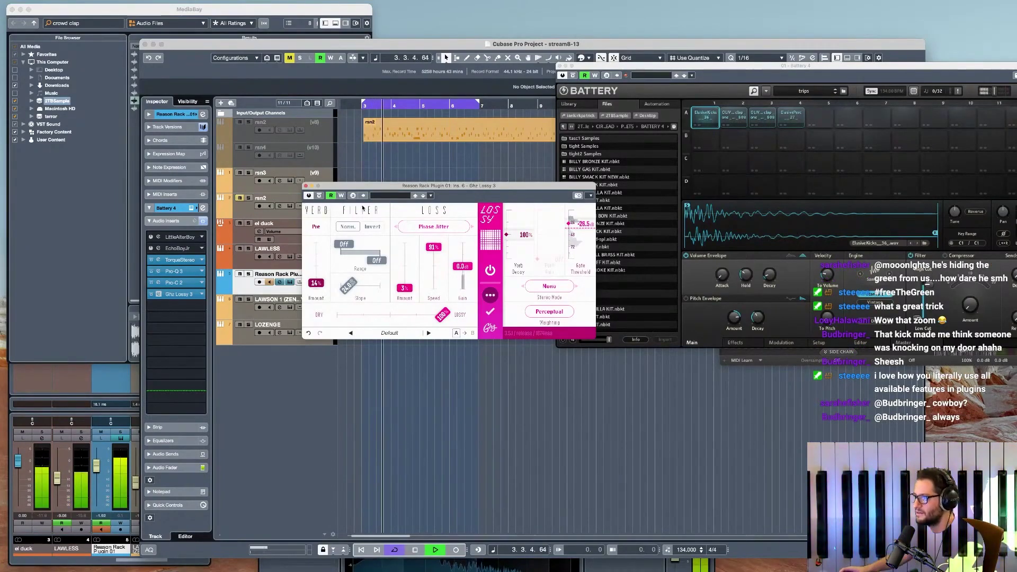
{"action": "left_click", "coordinate": [305, 186]}
{"action": "key", "text": "space"}
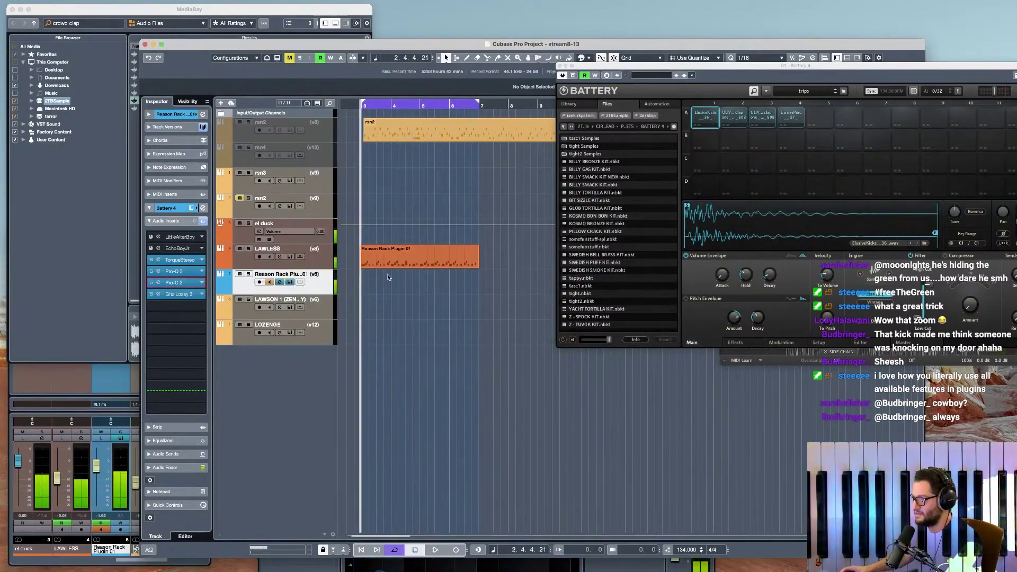
{"action": "left_click", "coordinate": [322, 263]}
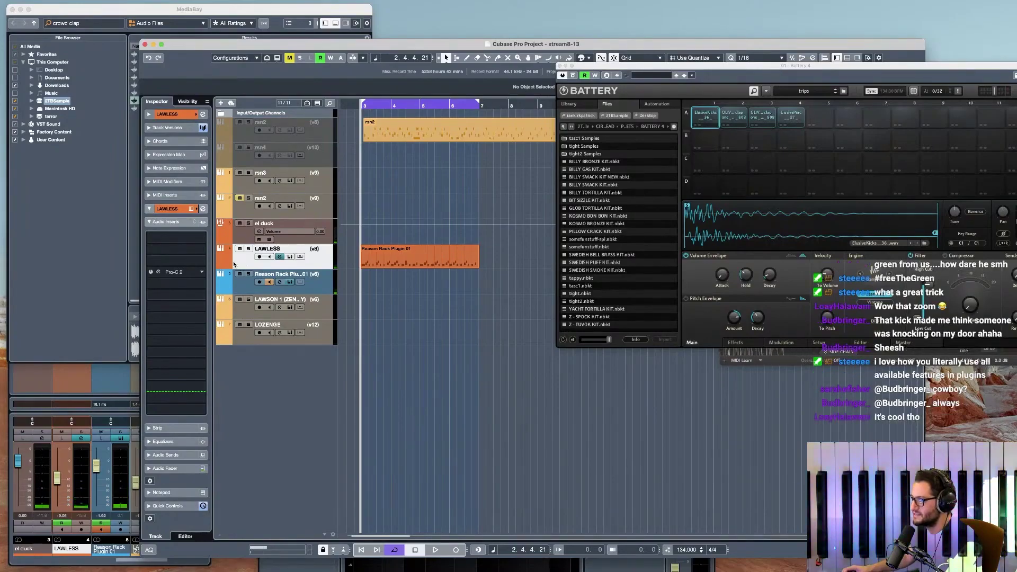
- Compare the Battery 4 drum track's sound with its Ghz Lossy 3 insert bypassed and active, using the plug-in window
{"action": "left_click", "coordinate": [287, 289]}
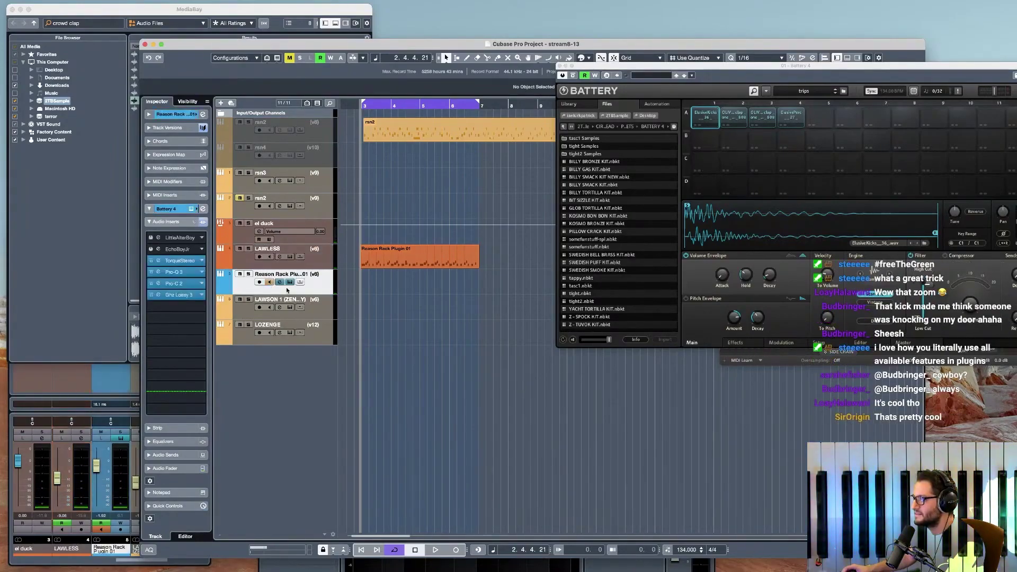
{"action": "left_click", "coordinate": [151, 295]}
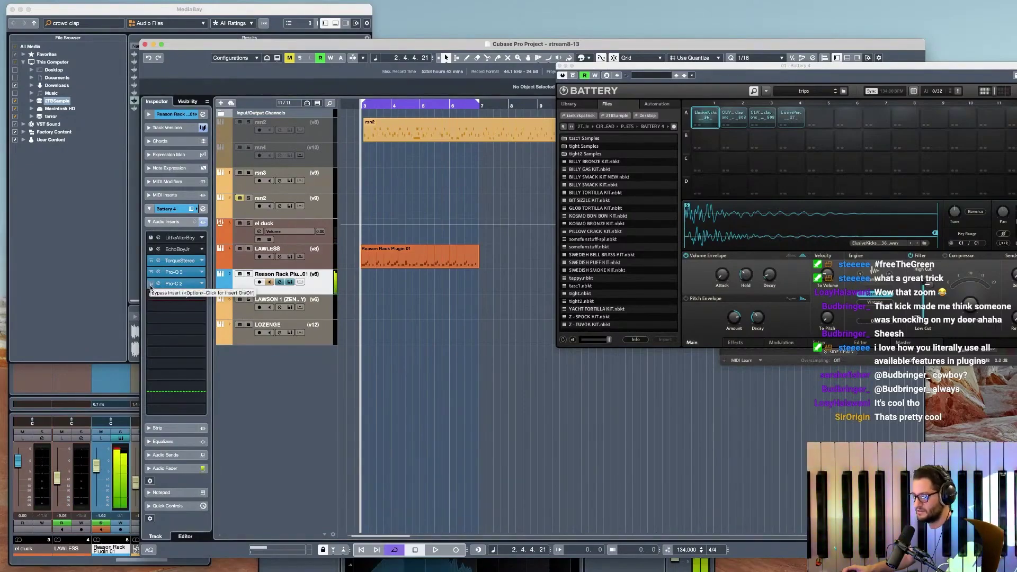
{"action": "left_click", "coordinate": [152, 295]}
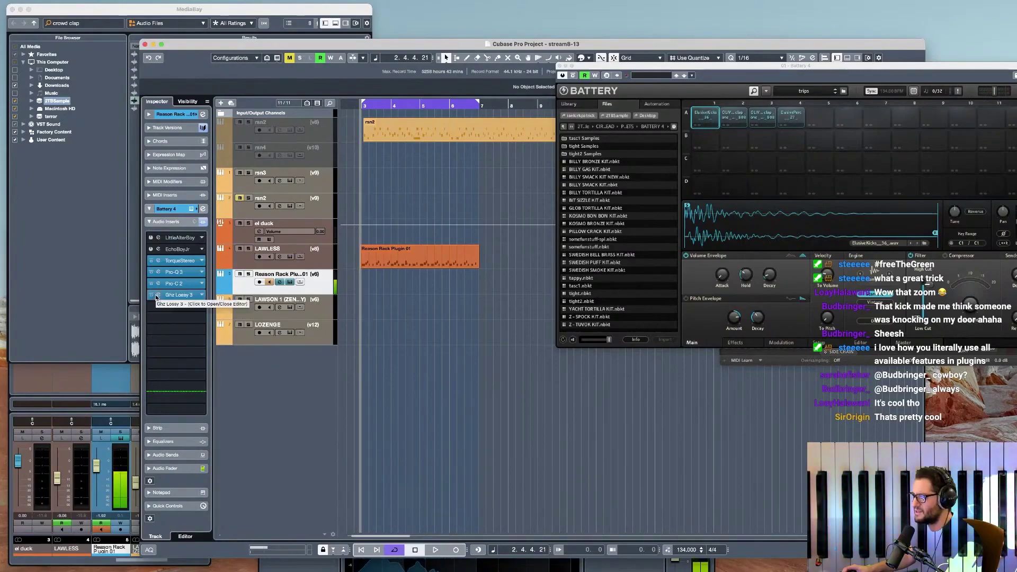
{"action": "left_click", "coordinate": [156, 295]}
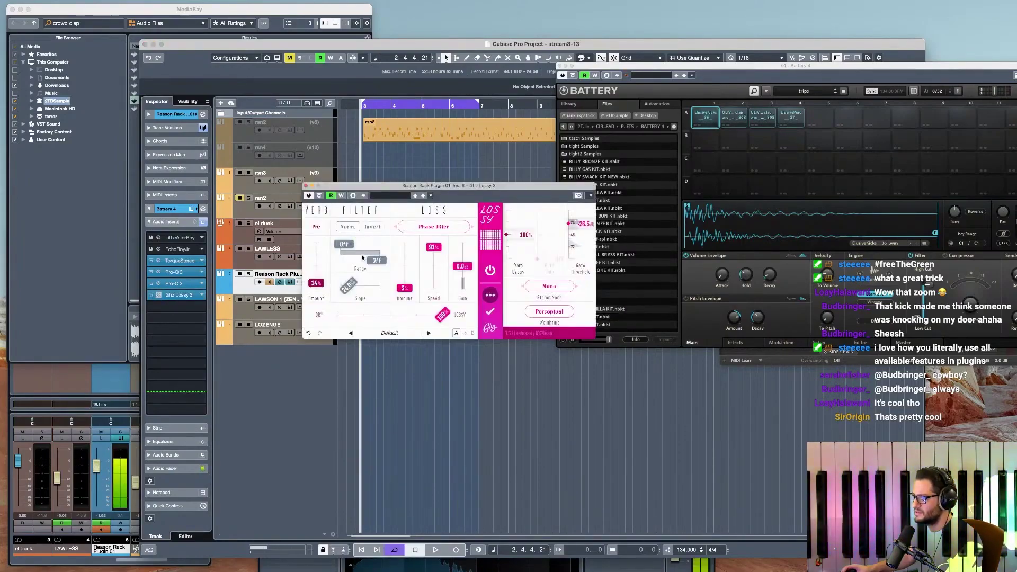
{"action": "left_click", "coordinate": [319, 195]}
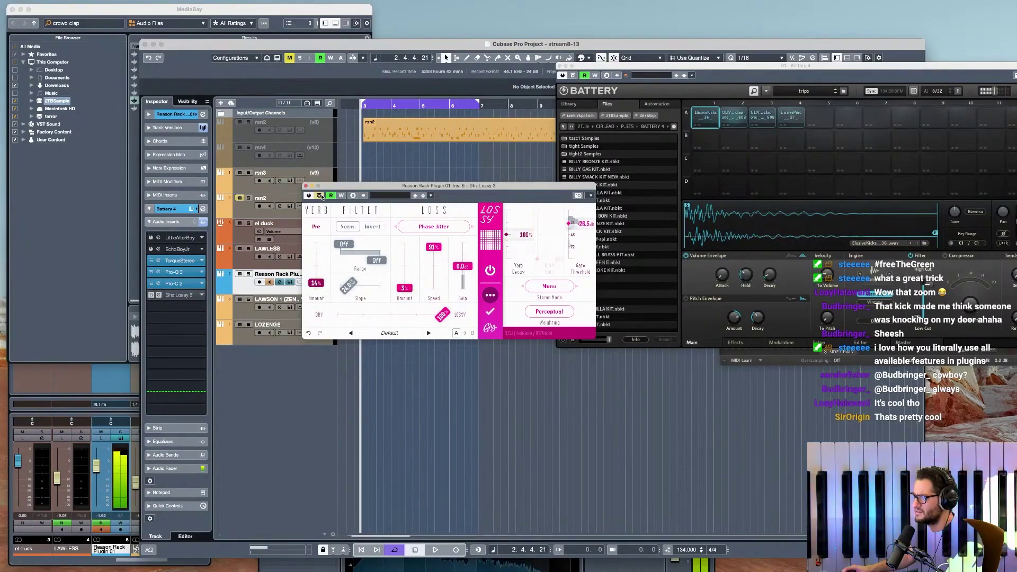
{"action": "left_click", "coordinate": [320, 196]}
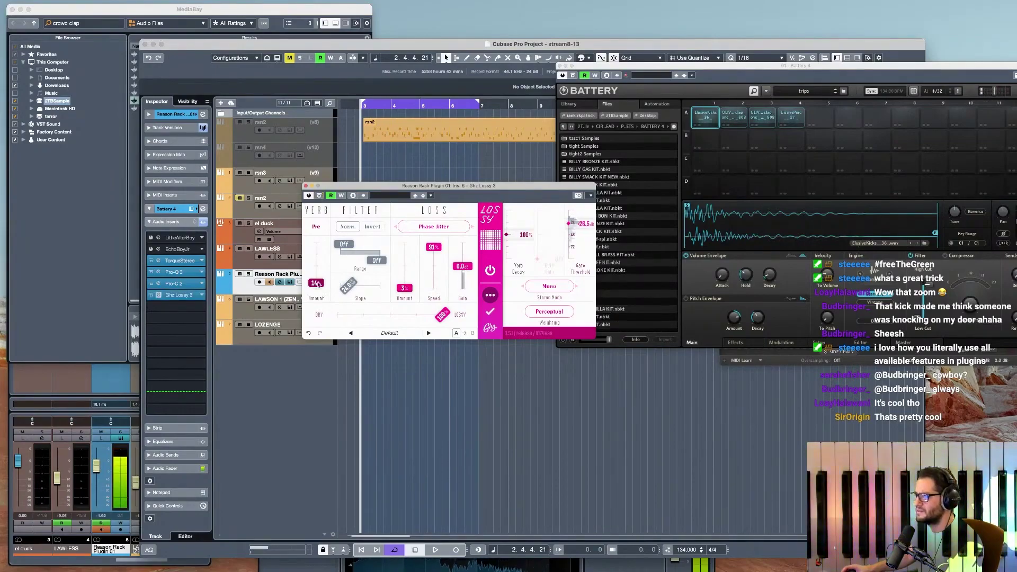
- Compare the drum sound with the Pro-Q 3 insert bypassed and active, and close the Ghz Lossy 3 window
{"action": "left_click", "coordinate": [151, 272]}
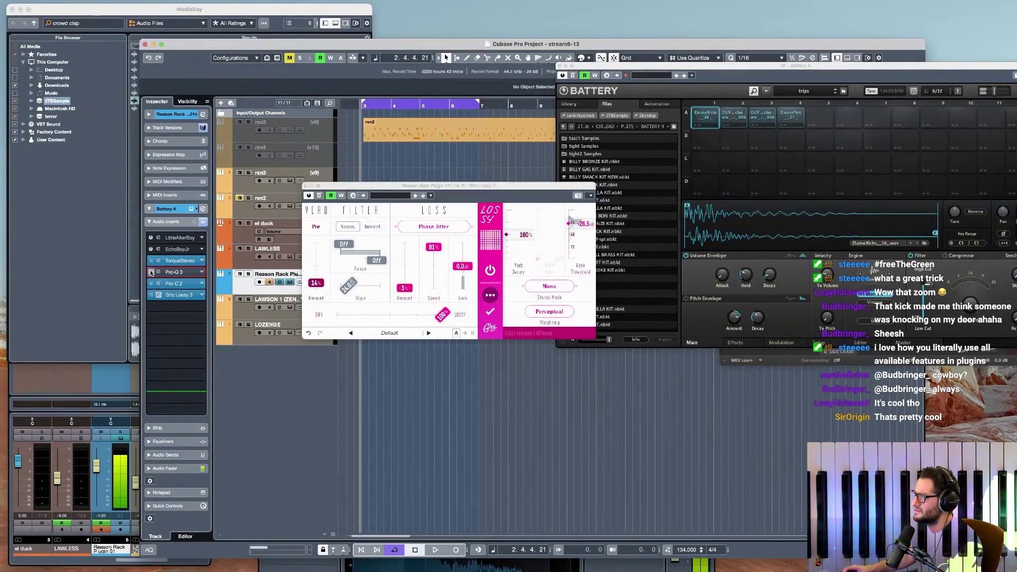
{"action": "left_click", "coordinate": [151, 272]}
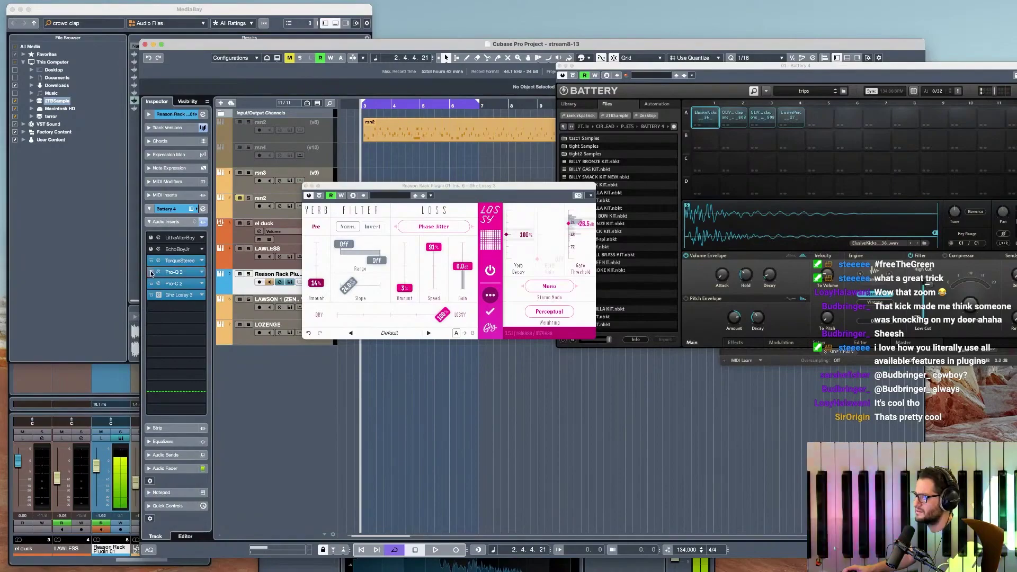
{"action": "left_click", "coordinate": [305, 186]}
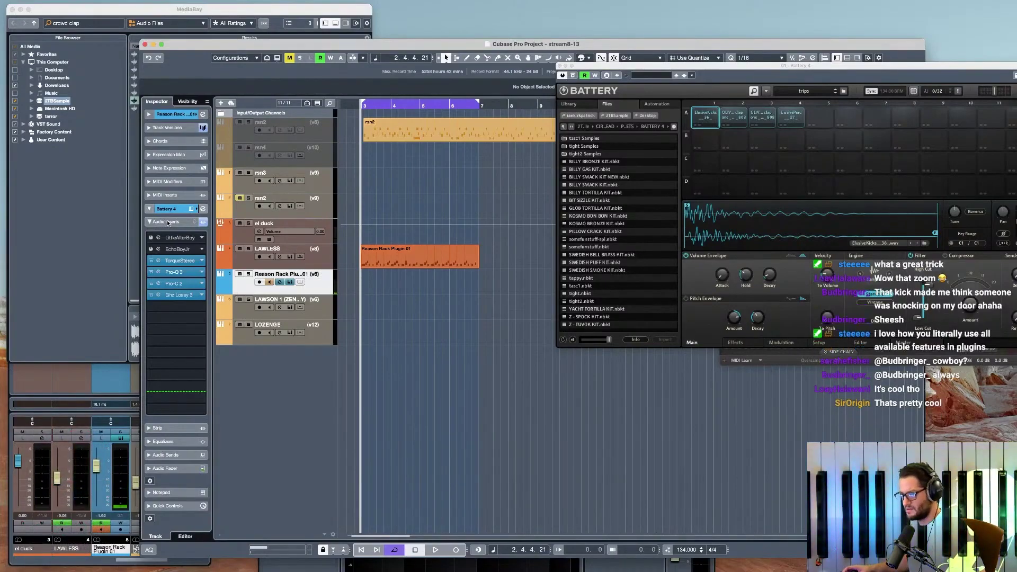
- Rename the Battery 4 drum track as WALSON
{"action": "left_click", "coordinate": [247, 237]}
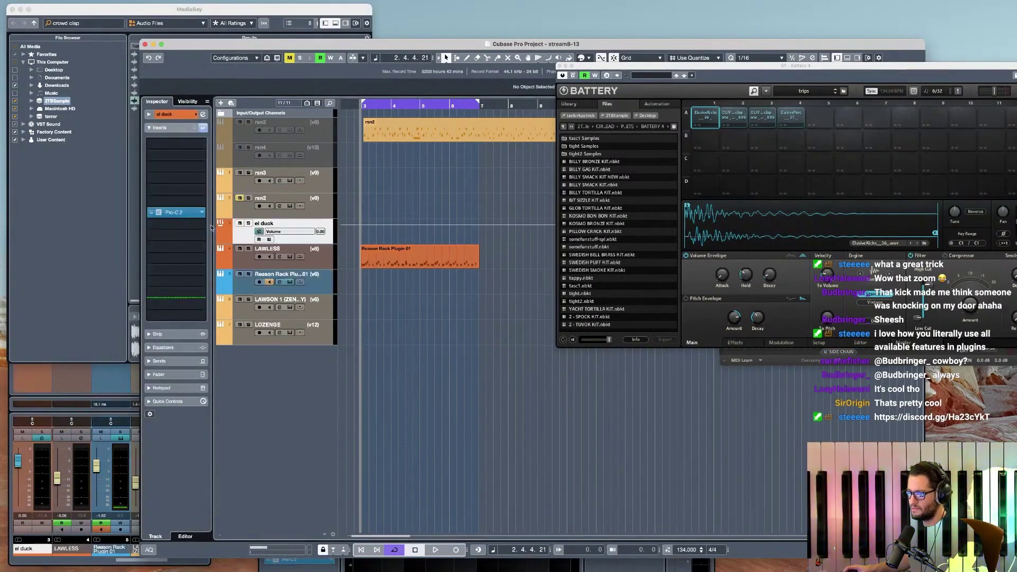
{"action": "double_click", "coordinate": [282, 275]}
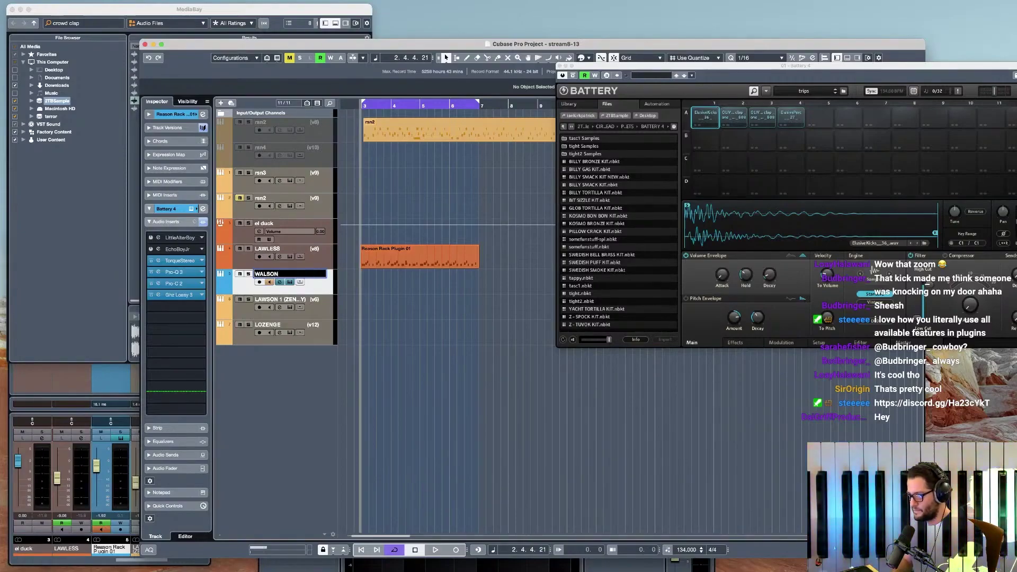
{"action": "key", "text": "Return"}
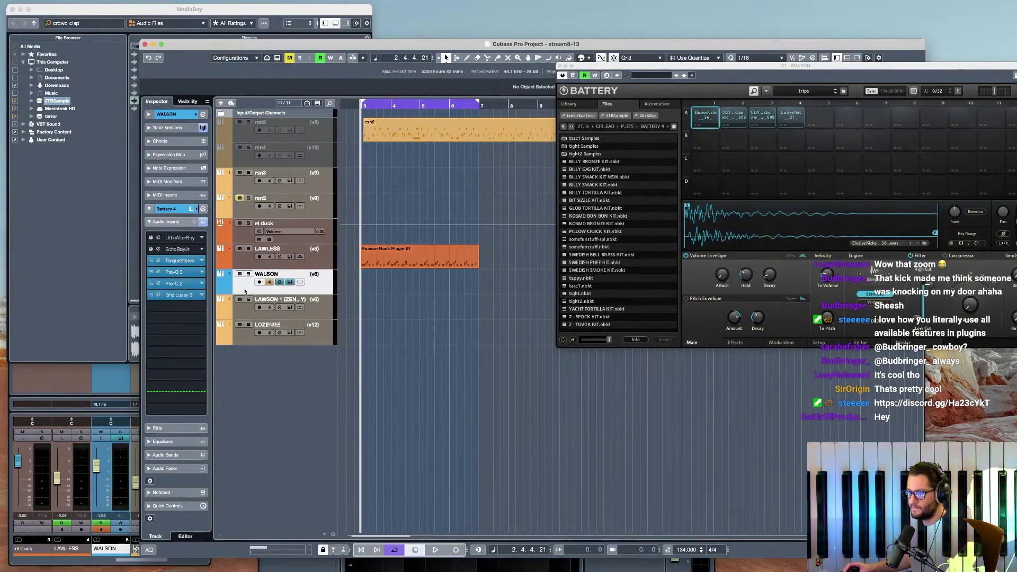
- Add an audio send from WALSON to the side-chain of the Pro-C 2 insert on the LAWLESS track
{"action": "left_click", "coordinate": [174, 456]}
{"action": "left_click", "coordinate": [172, 295]}
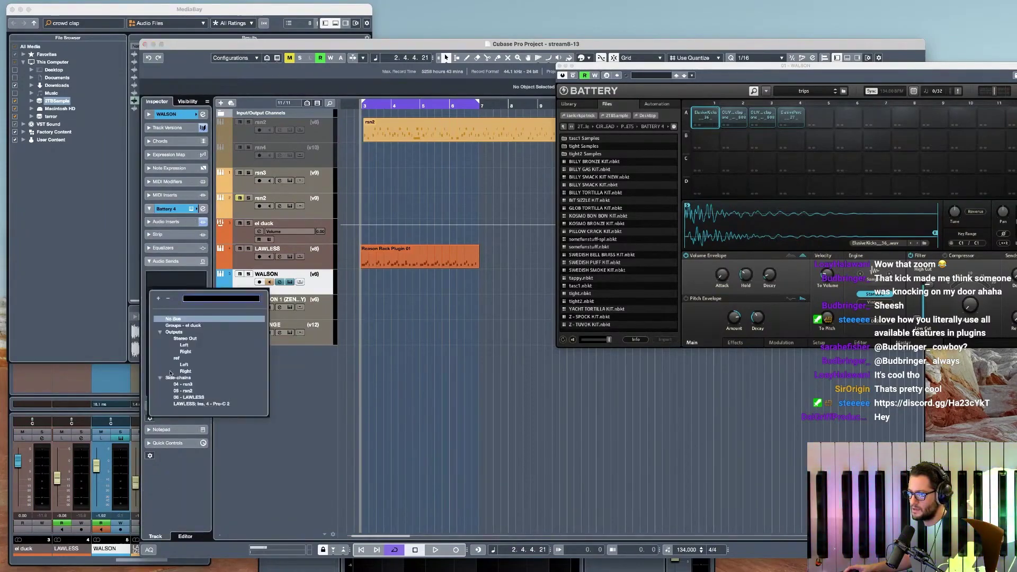
{"action": "left_click", "coordinate": [205, 404]}
- Activate side-chaining on el duck's Pro-C 2 insert, add WALSON as its side-chain input, and close the routing window
{"action": "left_click", "coordinate": [243, 235]}
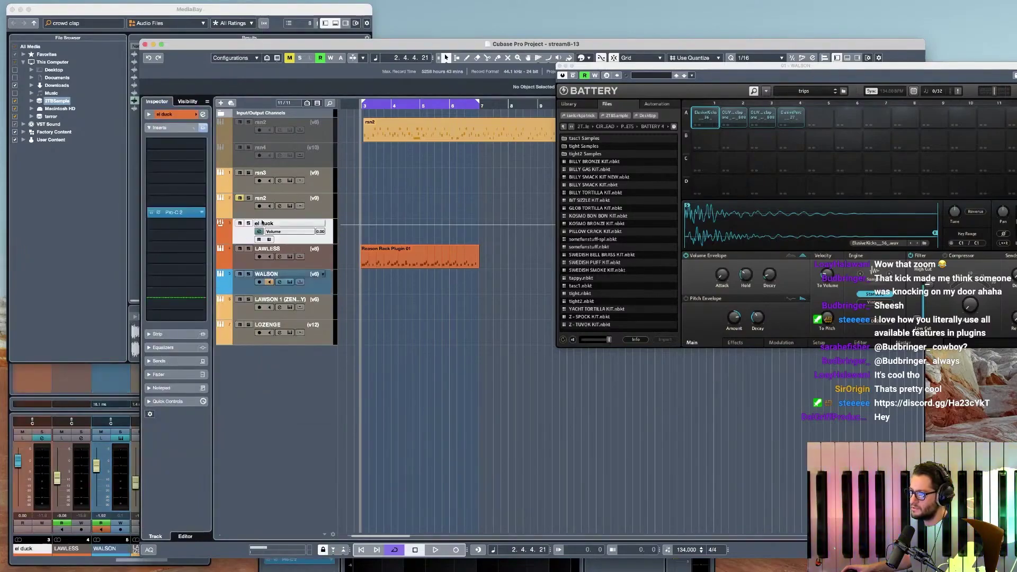
{"action": "left_click", "coordinate": [185, 212]}
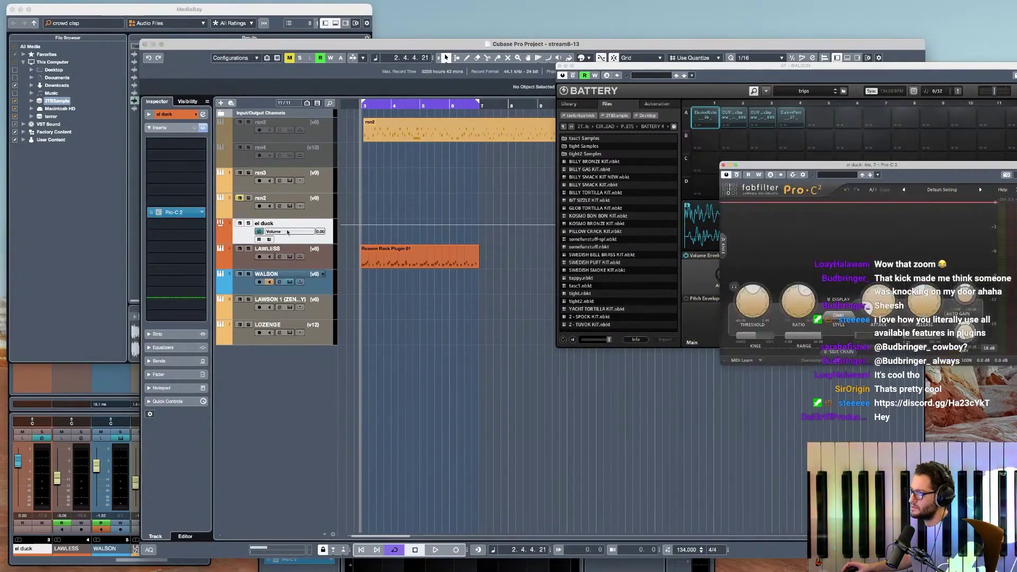
{"action": "left_click", "coordinate": [793, 176]}
{"action": "left_click", "coordinate": [906, 261]}
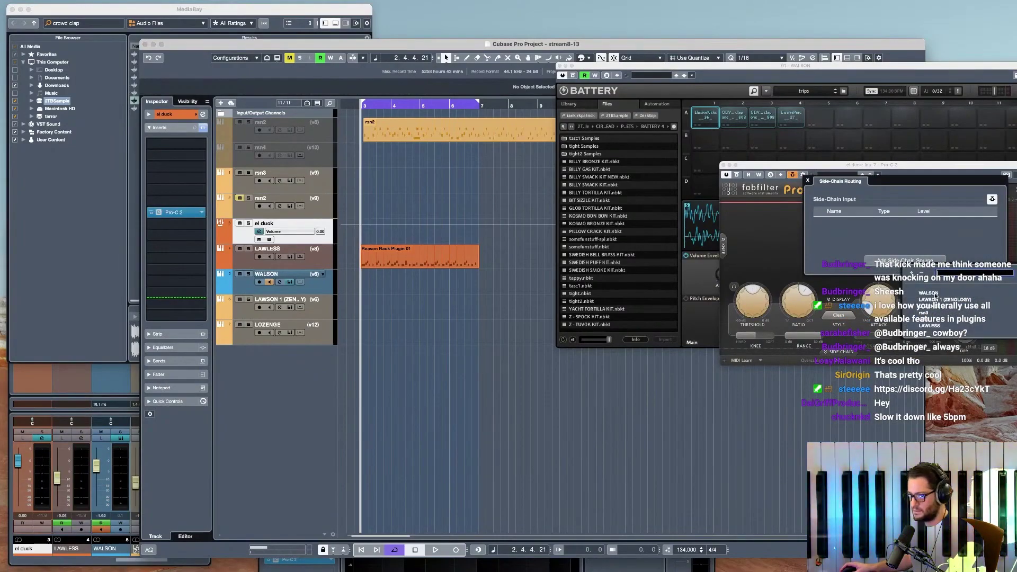
{"action": "left_click", "coordinate": [935, 294]}
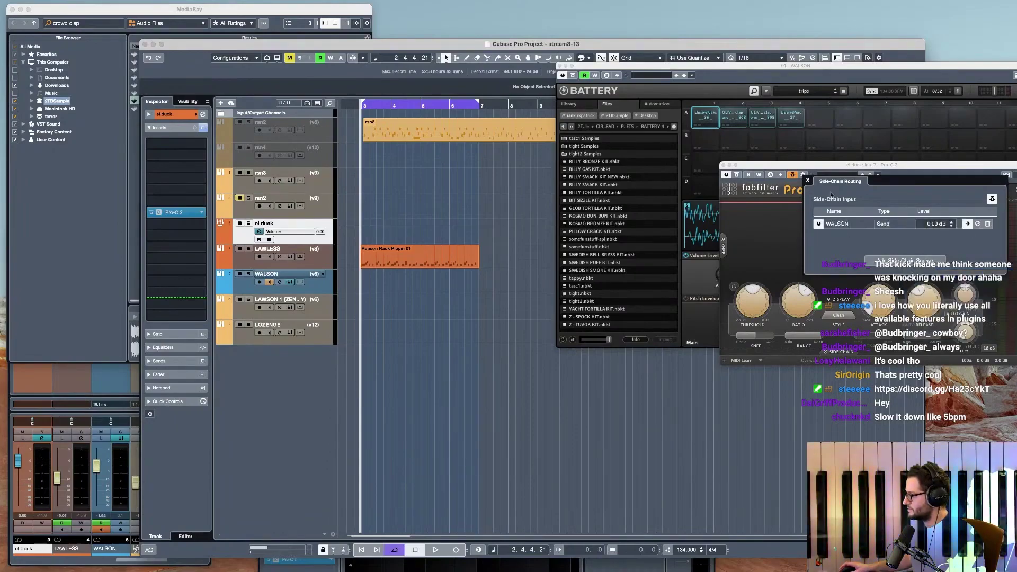
{"action": "left_click", "coordinate": [808, 181]}
- Toggle auto gain and expand the side-chain settings in el duck's Pro-C 2, and play the project to check the ducking
{"action": "left_click", "coordinate": [953, 315]}
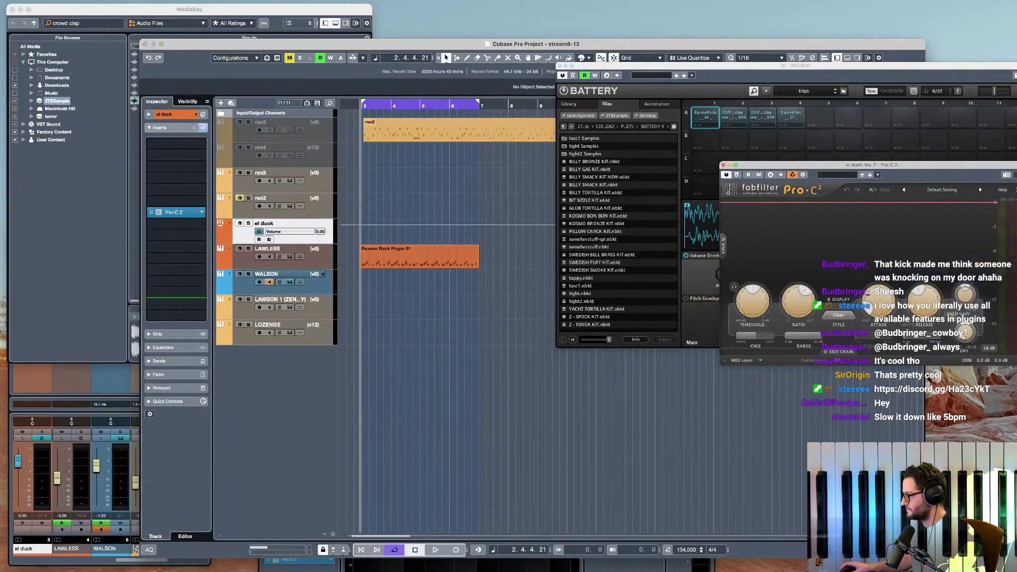
{"action": "left_click", "coordinate": [841, 353]}
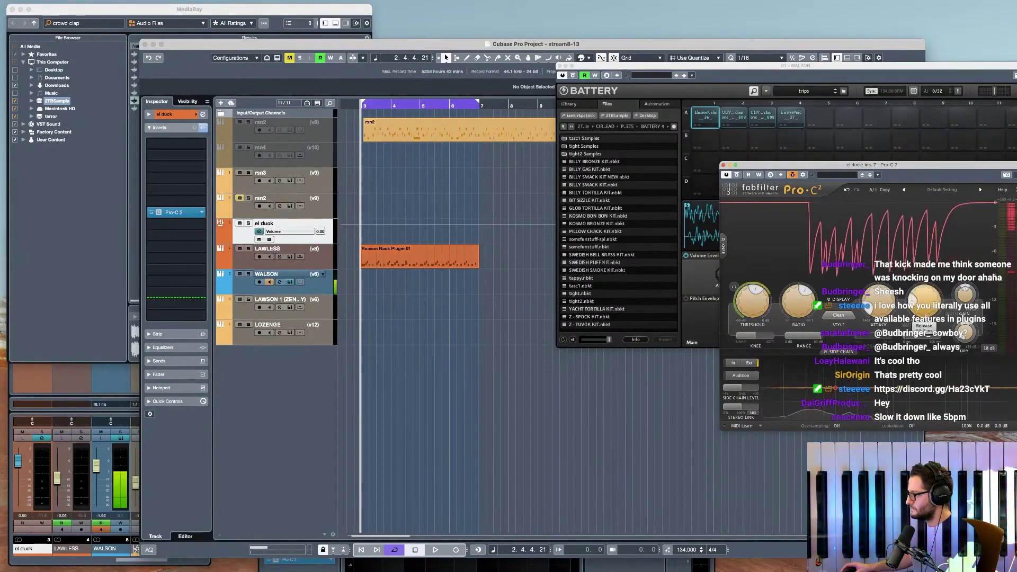
{"action": "key", "text": "space"}
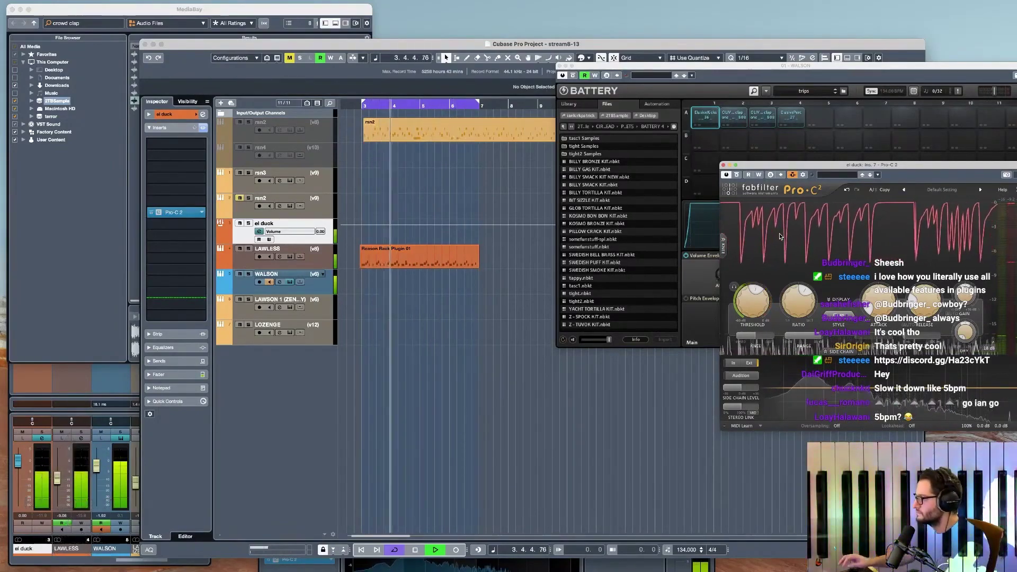
{"action": "key", "text": "space"}
- Reset WALSON's audio inserts rack to remove all of its insert effects
{"action": "left_click", "coordinate": [306, 292]}
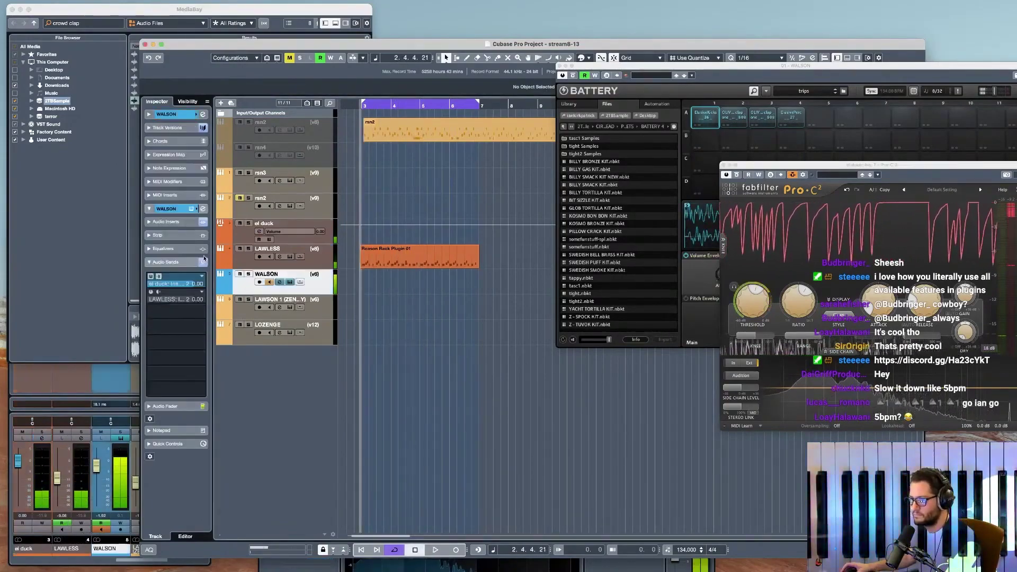
{"action": "left_click", "coordinate": [168, 222]}
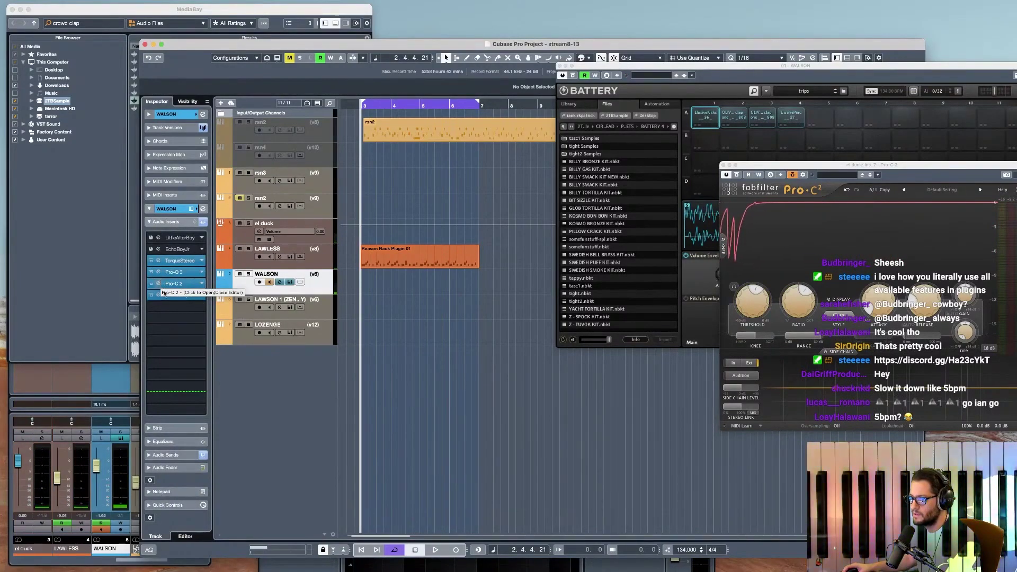
{"action": "left_click", "coordinate": [202, 222]}
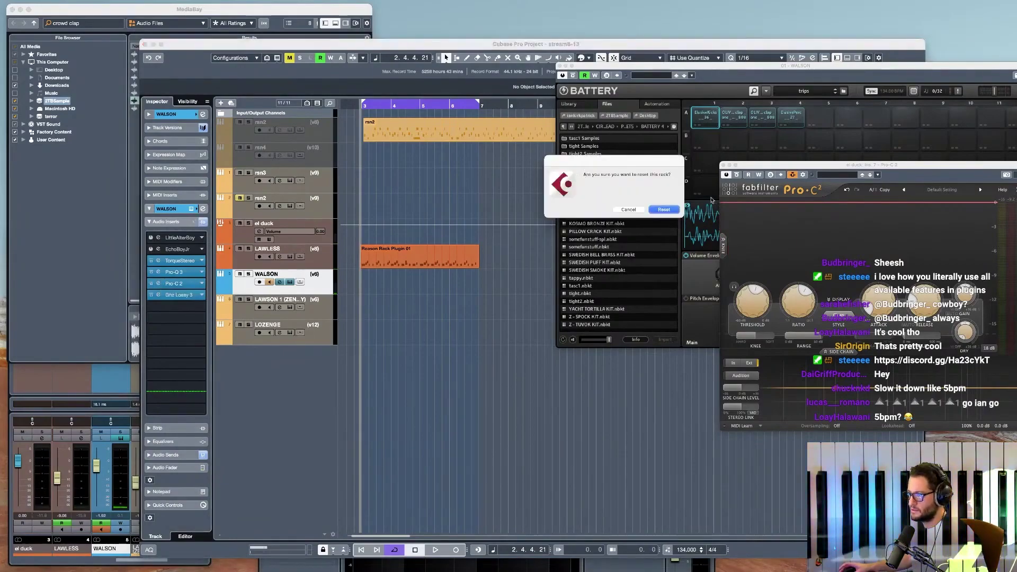
{"action": "left_click", "coordinate": [672, 210]}
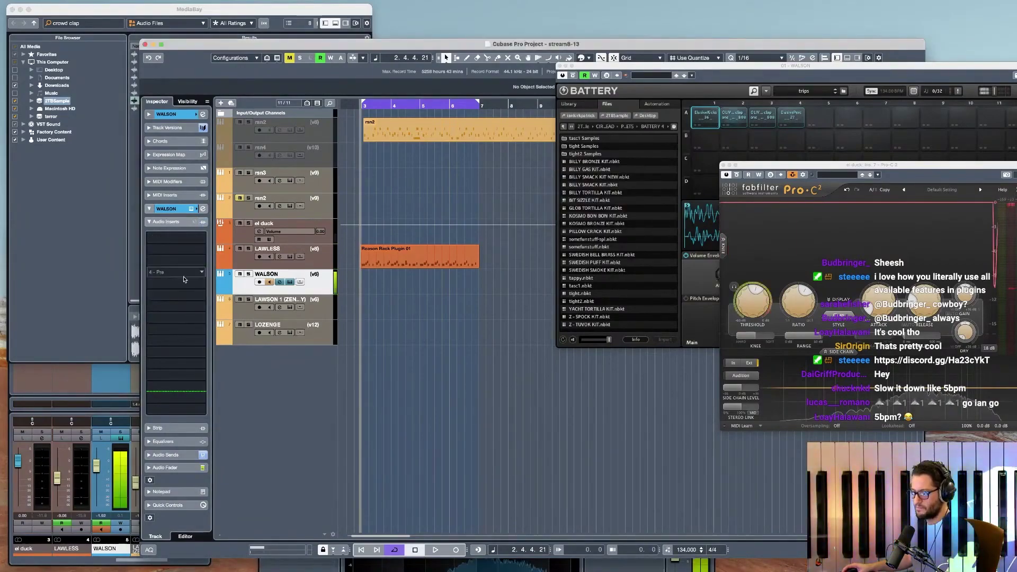
- Lower WALSON's volume to about -5.45 dB and load the recent kit tight.nbkt in Battery
{"action": "left_click", "coordinate": [177, 114]}
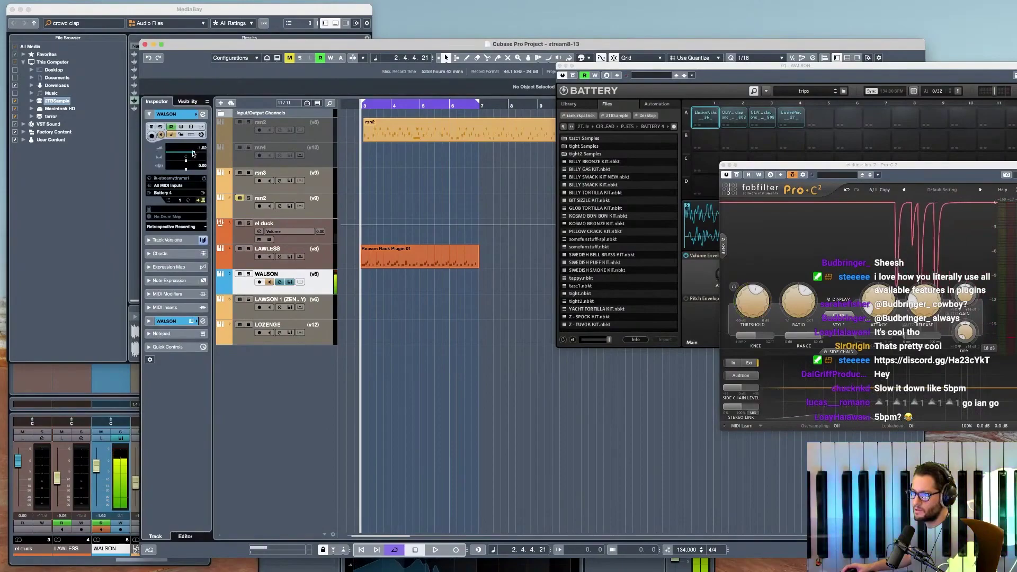
{"action": "left_click", "coordinate": [767, 93]}
{"action": "mouse_move", "coordinate": [773, 101]}
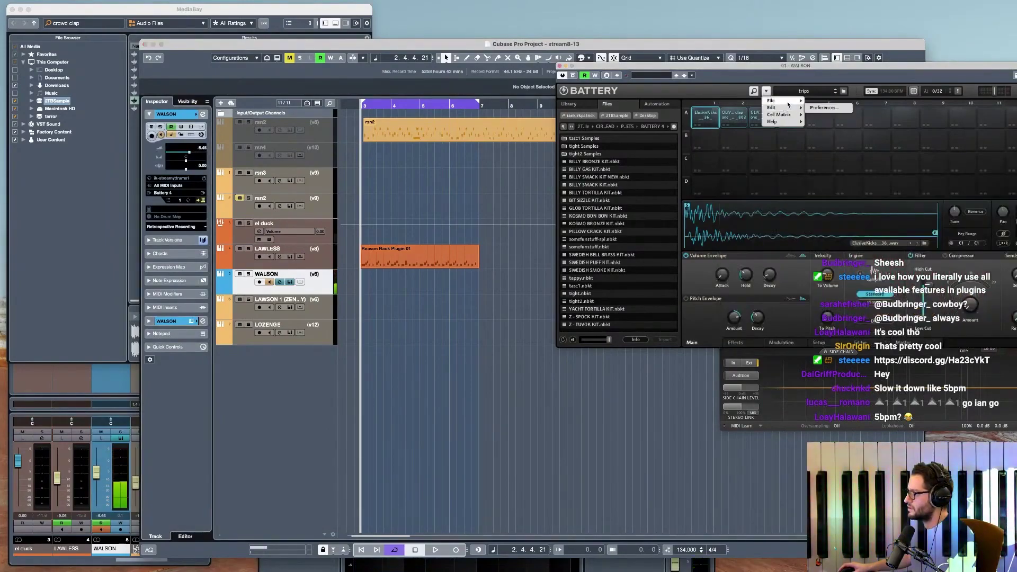
{"action": "mouse_move", "coordinate": [826, 114]}
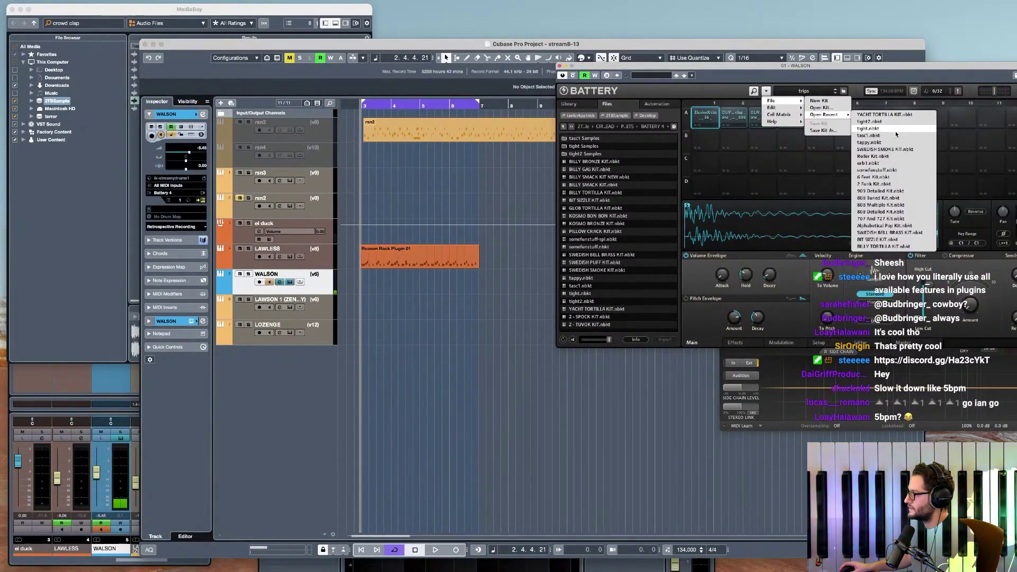
{"action": "left_click", "coordinate": [896, 130]}
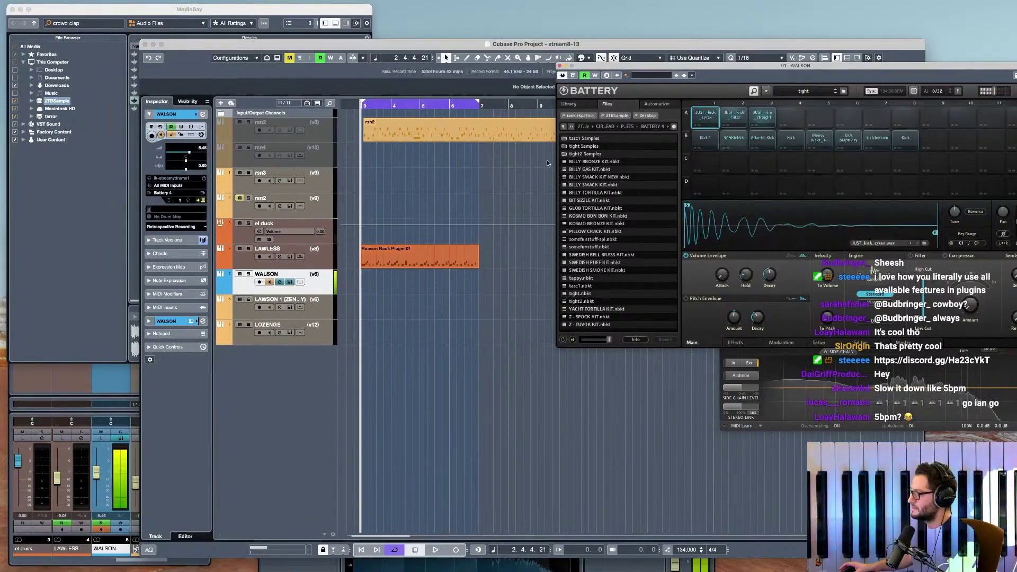
- Play the project with the tight kit and check the ducking in el duck's Pro-C 2 window
{"action": "key", "text": "space"}
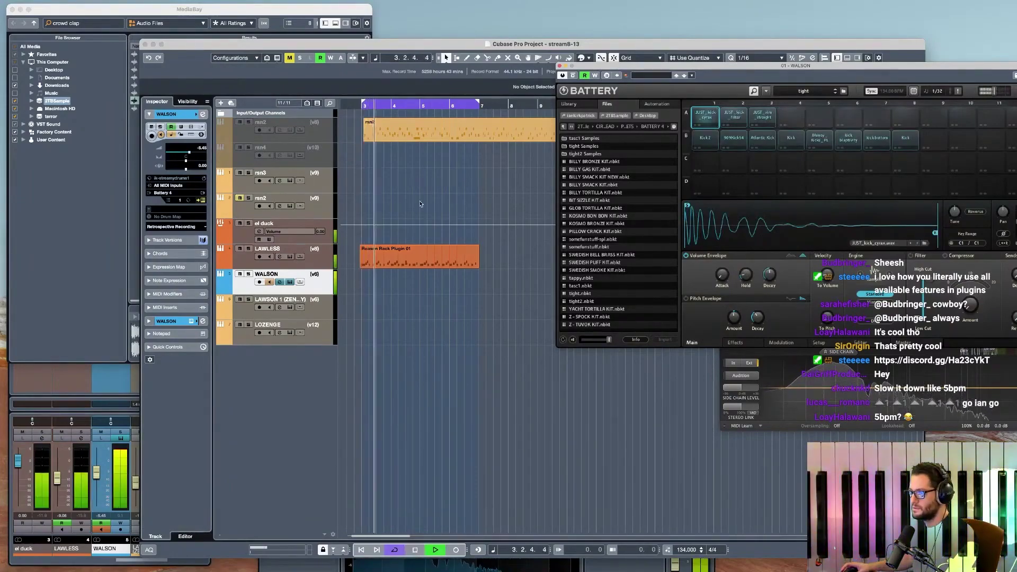
{"action": "left_click", "coordinate": [742, 390]}
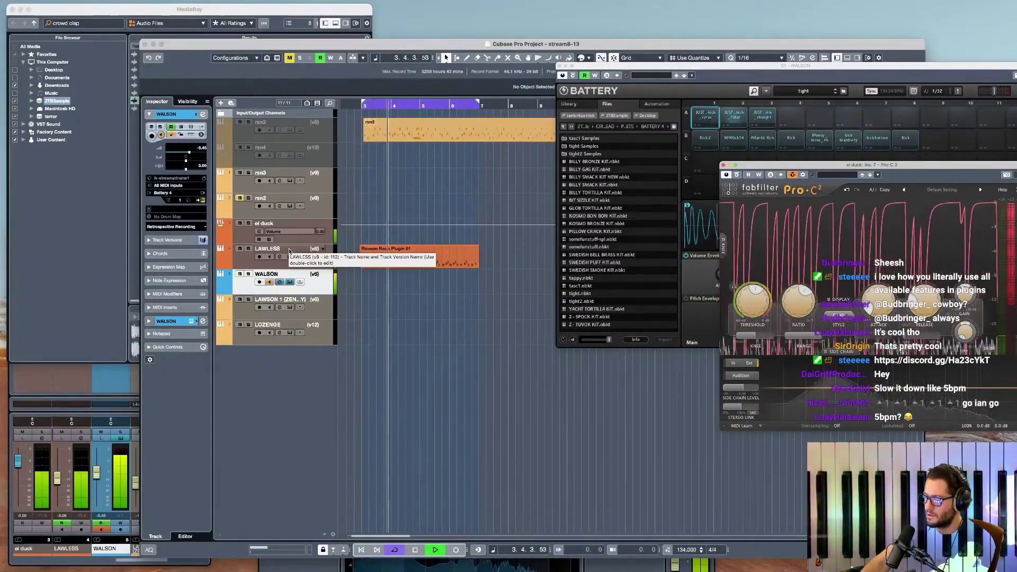
{"action": "key", "text": "space"}
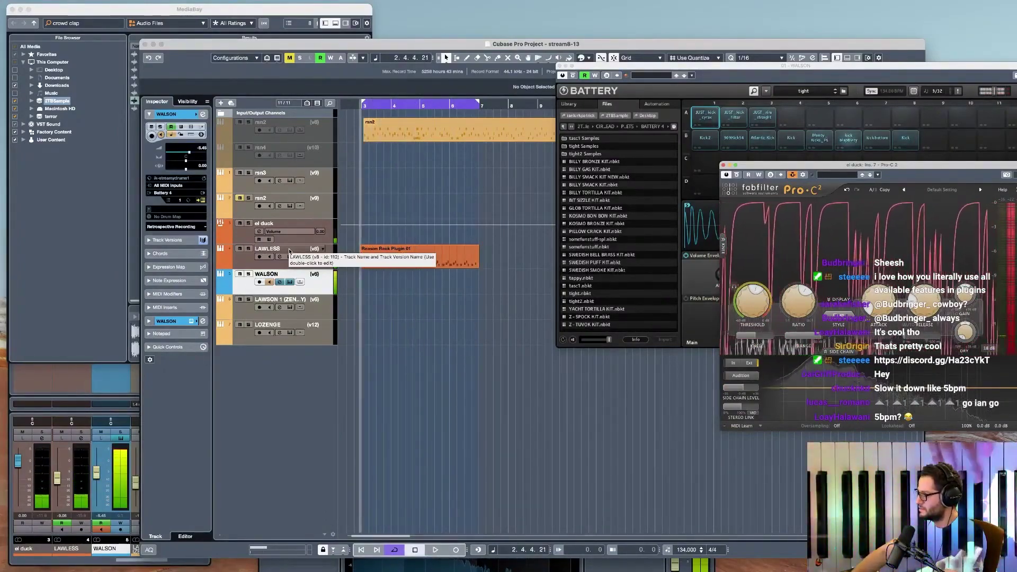
{"action": "key", "text": "space"}
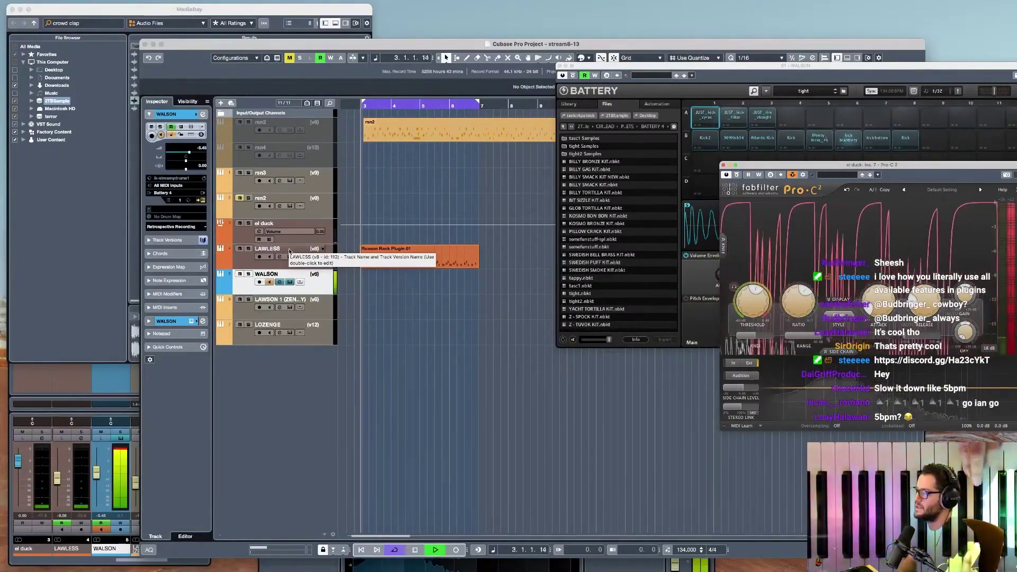
{"action": "key", "text": "space"}
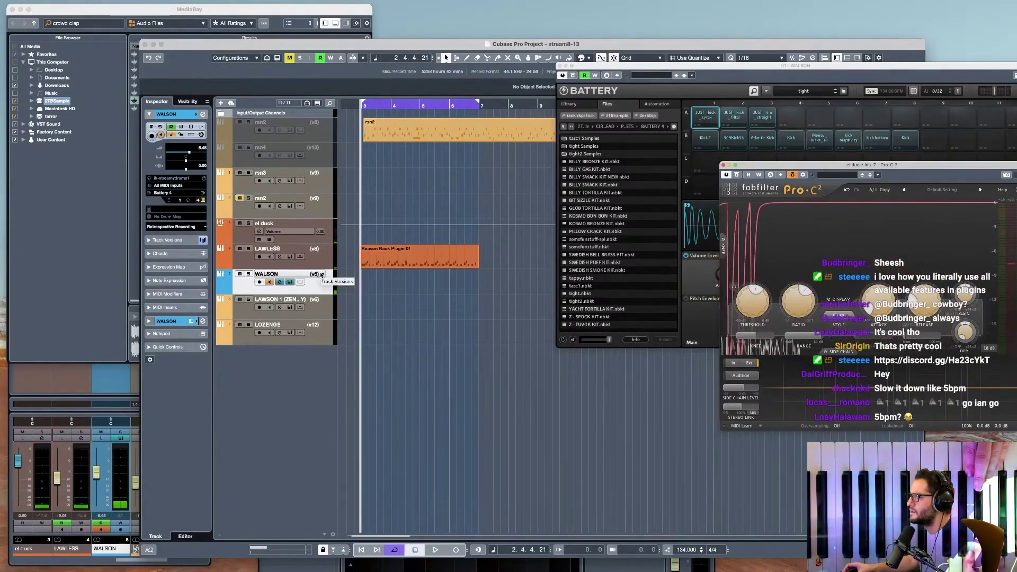
- Reload the recent kit tight.nbkt in Battery
{"action": "left_click", "coordinate": [766, 91]}
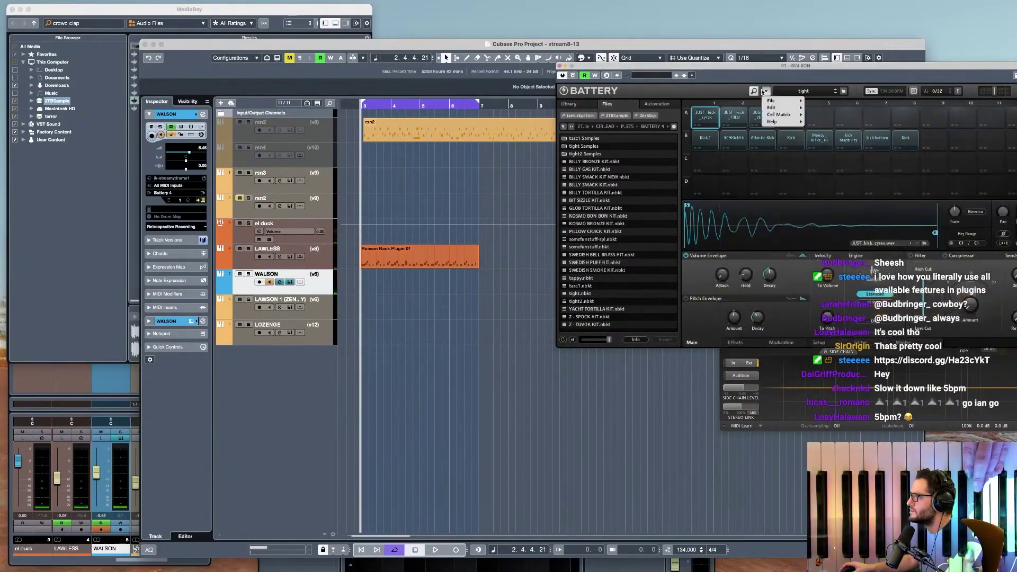
{"action": "mouse_move", "coordinate": [790, 101]}
{"action": "mouse_move", "coordinate": [833, 117]}
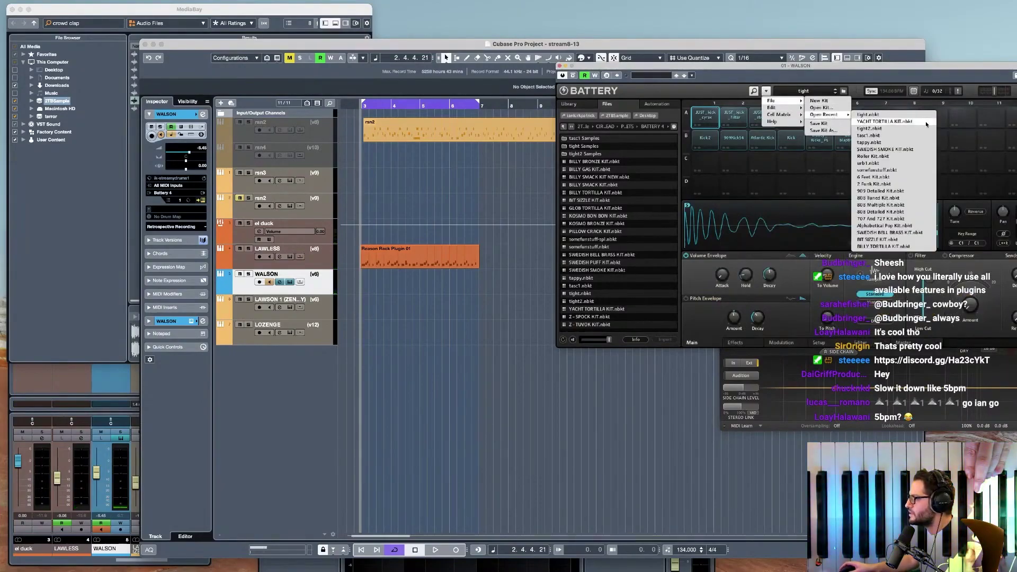
{"action": "left_click", "coordinate": [879, 115]}
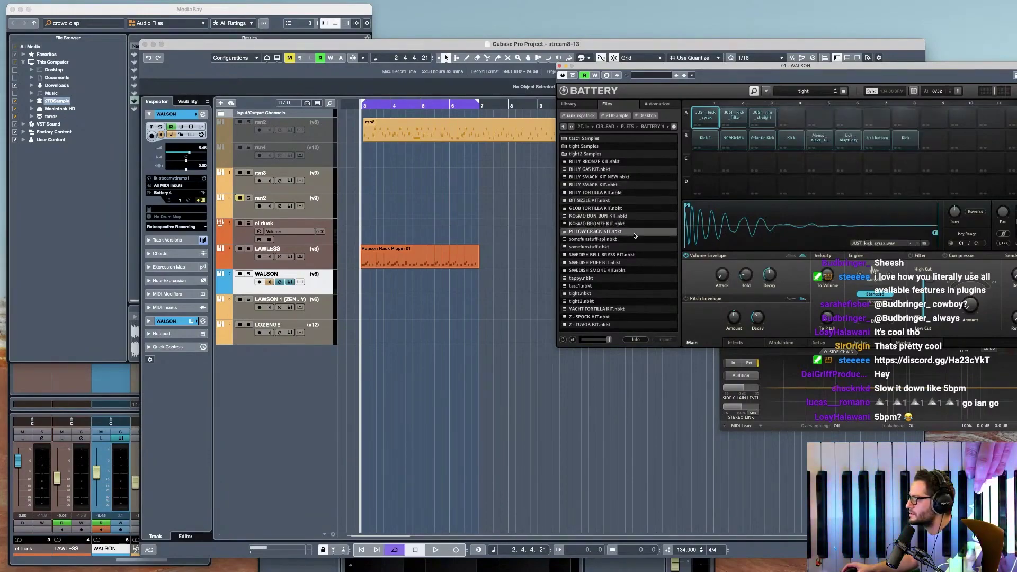
- Load the recent kit urb1.nbkt in Battery and replace it with trips.nbkt from the same folder
{"action": "left_click", "coordinate": [766, 92]}
{"action": "mouse_move", "coordinate": [779, 104]}
{"action": "mouse_move", "coordinate": [828, 114]}
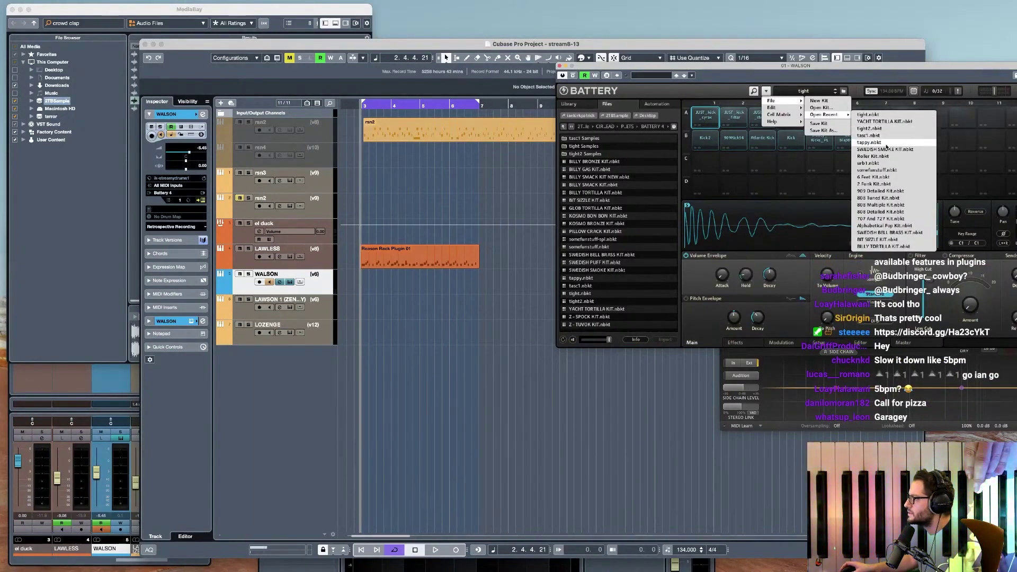
{"action": "left_click", "coordinate": [887, 164]}
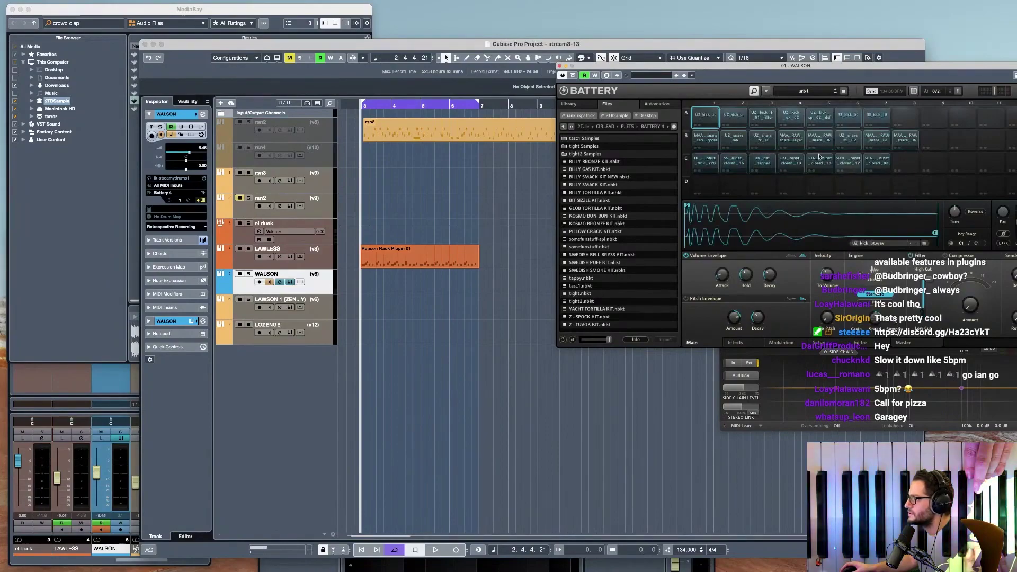
{"action": "left_click", "coordinate": [836, 94]}
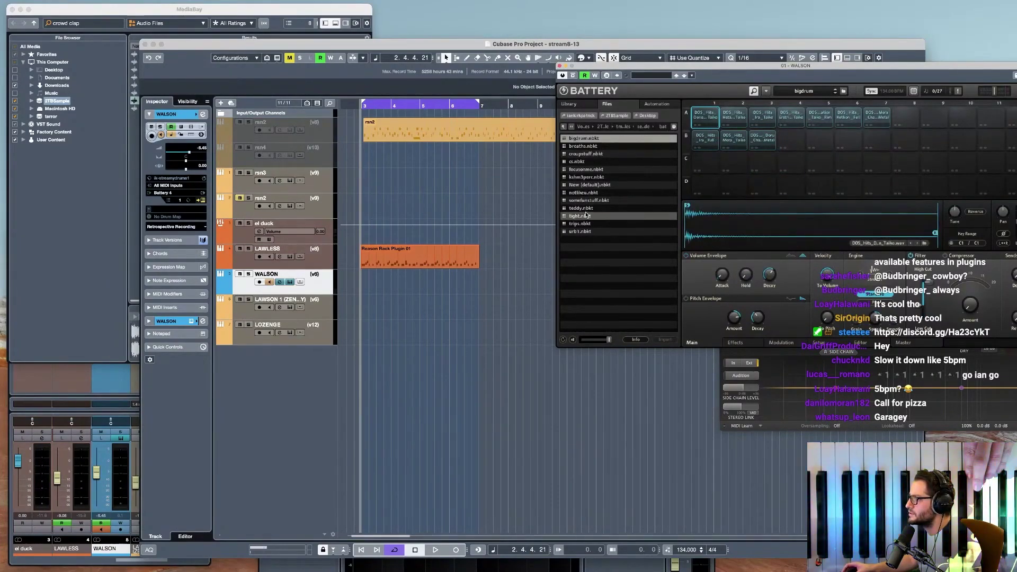
{"action": "double_click", "coordinate": [581, 224]}
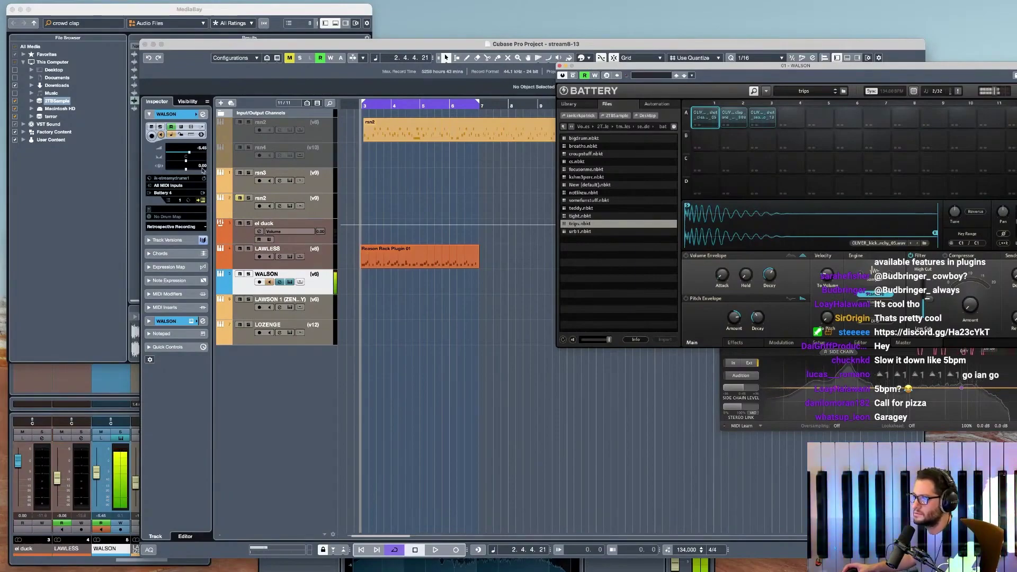
- Insert StandardCLIP on the WALSON track and lower its clip level to -5.00 dB
{"action": "left_click", "coordinate": [168, 321]}
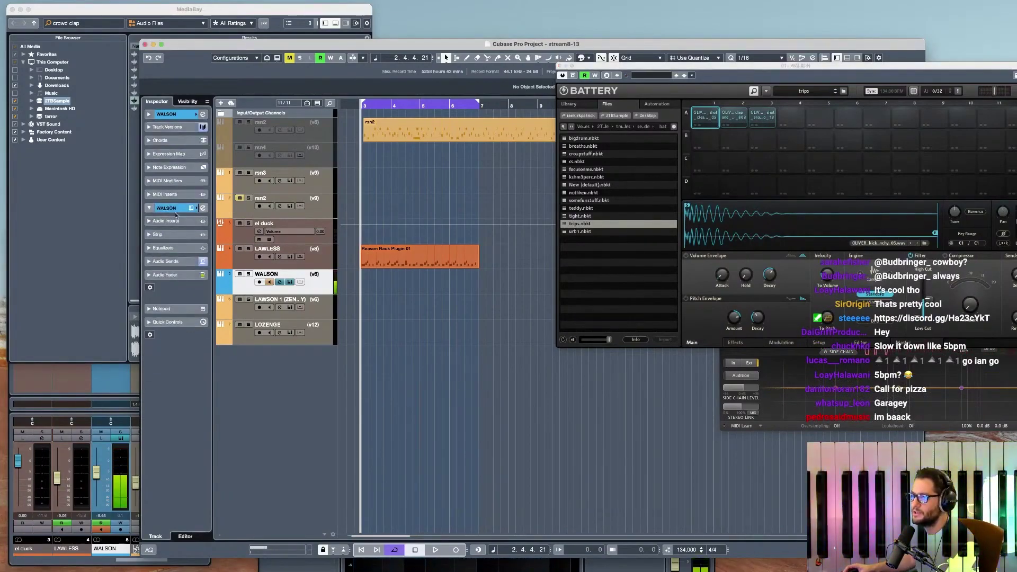
{"action": "left_click", "coordinate": [169, 221]}
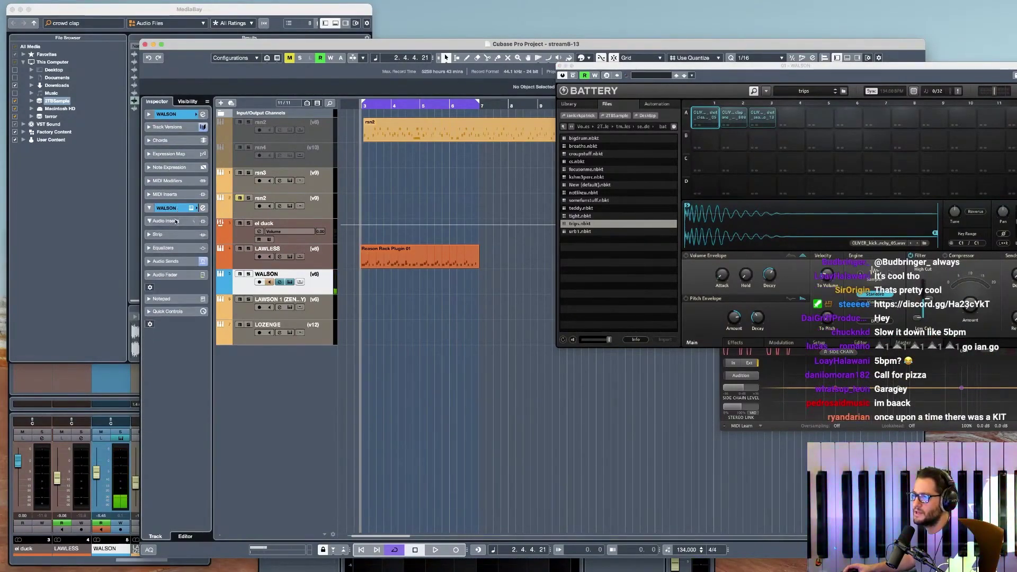
{"action": "left_click", "coordinate": [171, 234]}
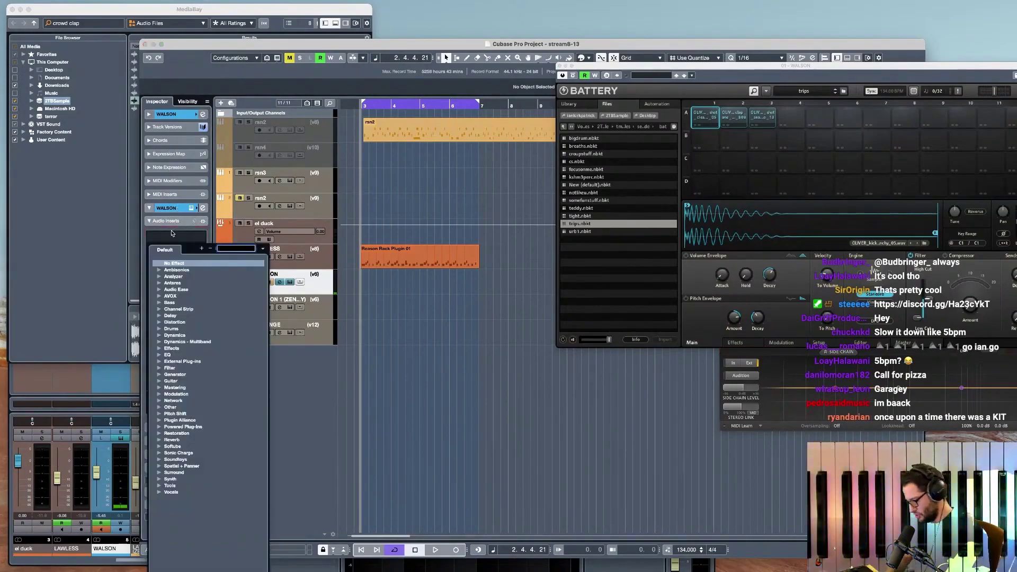
{"action": "type", "text": "STAND"}
{"action": "key", "text": "Return"}
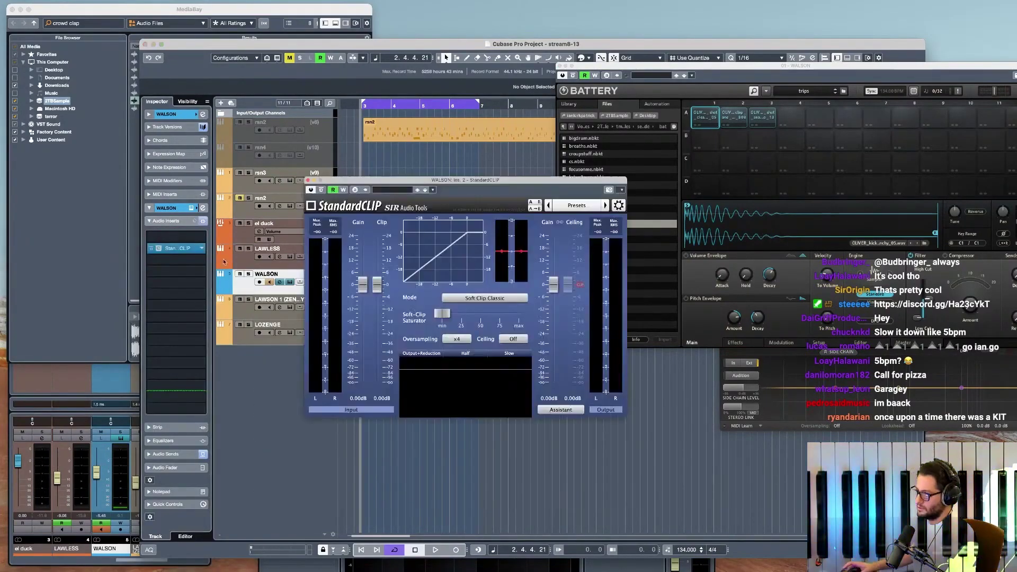
{"action": "left_click_drag", "start_coordinate": [375, 289], "coordinate": [377, 298]}
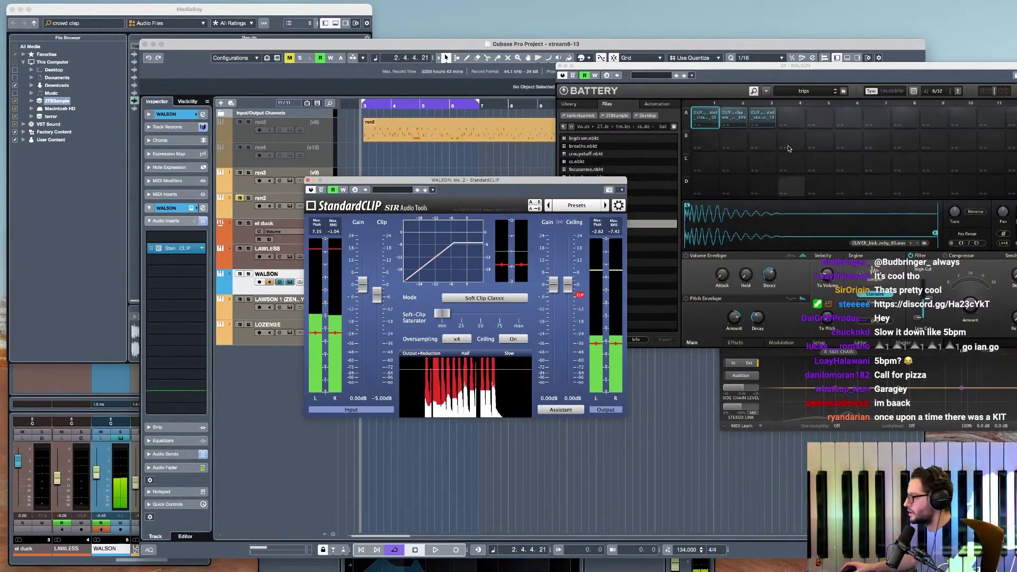
{"action": "left_click", "coordinate": [309, 181]}
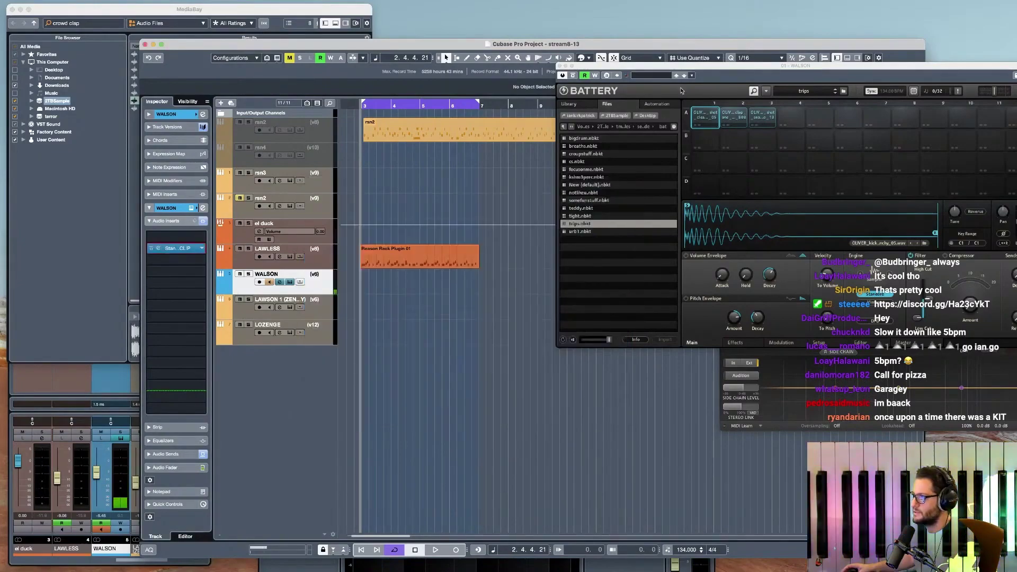
- Step back through the tight and teddy kits in Battery, locating teddy's missing samples with a Spotlight search
{"action": "left_click", "coordinate": [834, 90]}
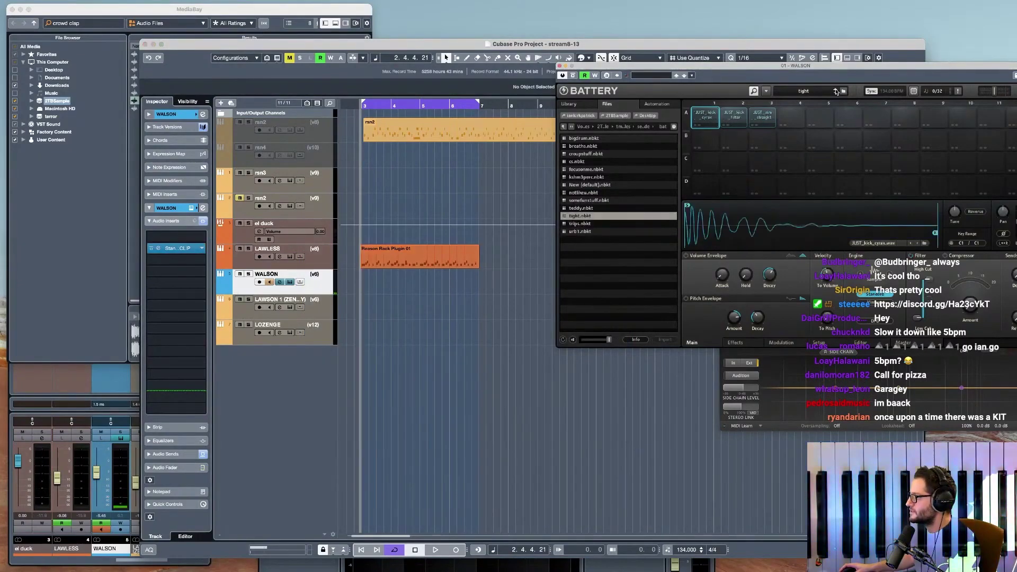
{"action": "left_click", "coordinate": [836, 91]}
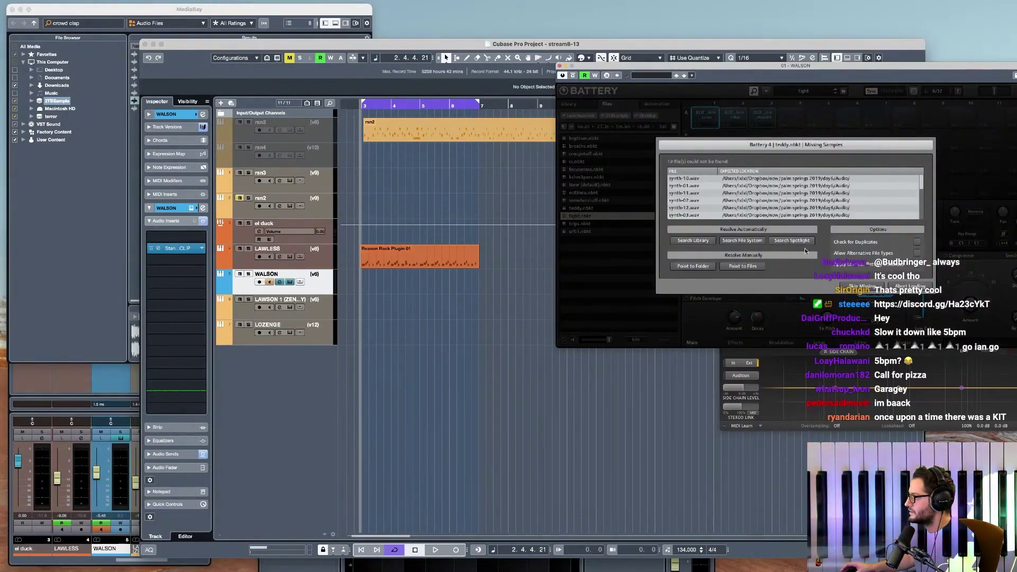
{"action": "left_click", "coordinate": [793, 241]}
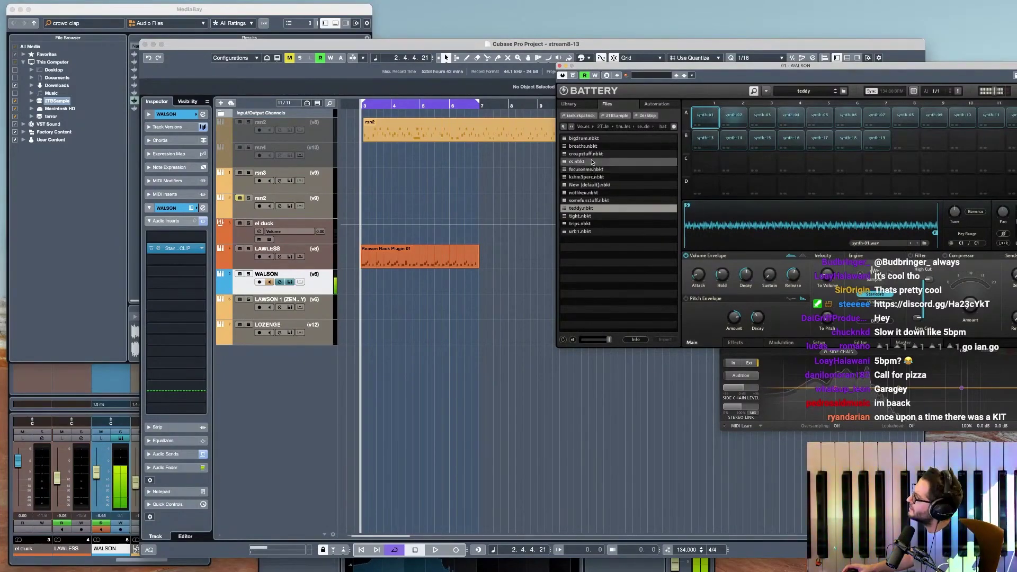
- Load the kit bigdrum.nbkt in Battery and play the project with it
{"action": "double_click", "coordinate": [583, 138]}
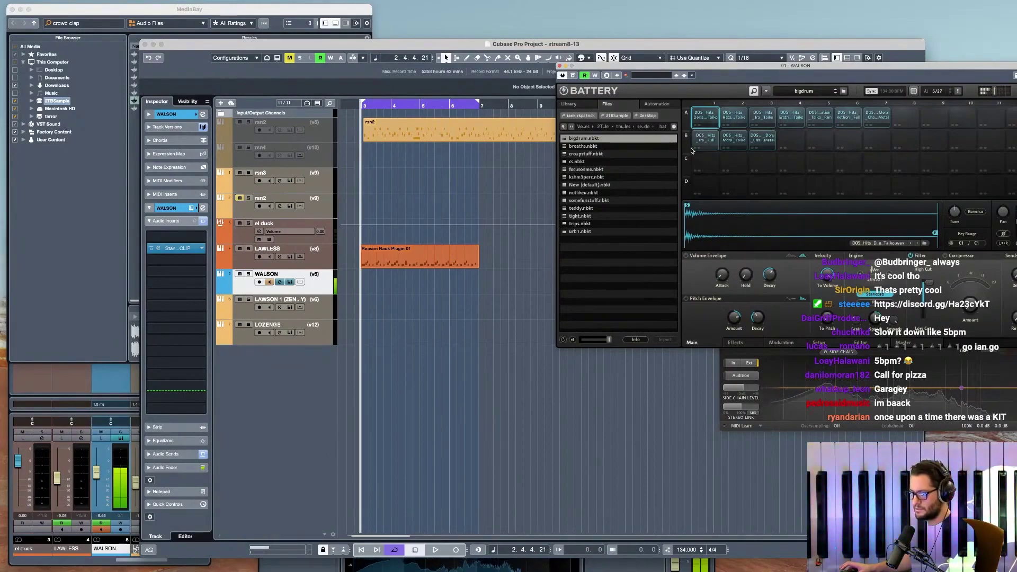
{"action": "key", "text": "space"}
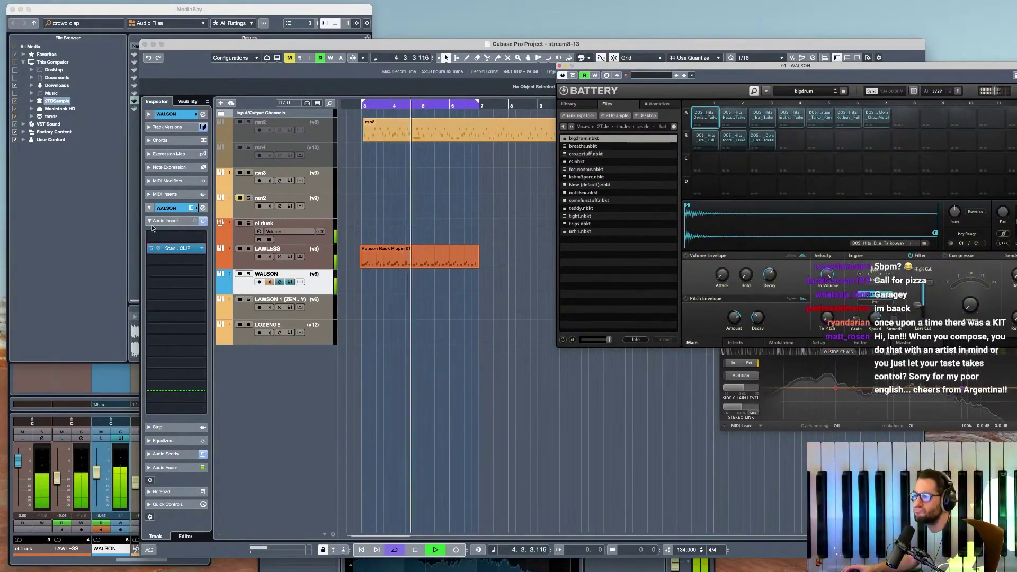
{"action": "key", "text": "space"}
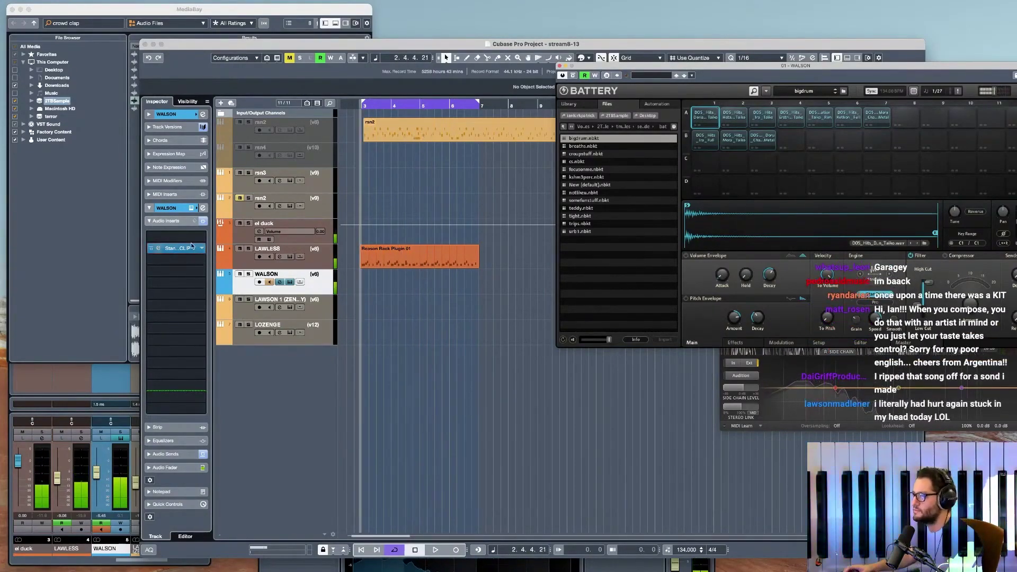
- Insert Torque Stereo ahead of StandardCLIP in WALSON's audio inserts
{"action": "left_click", "coordinate": [188, 242]}
{"action": "type", "text": "TORQ"}
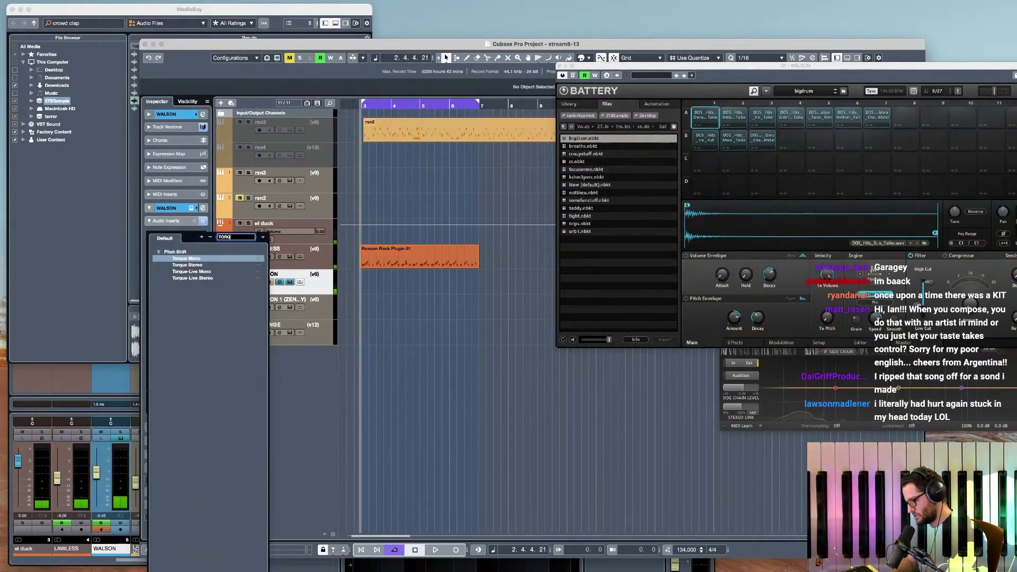
{"action": "left_click", "coordinate": [197, 265]}
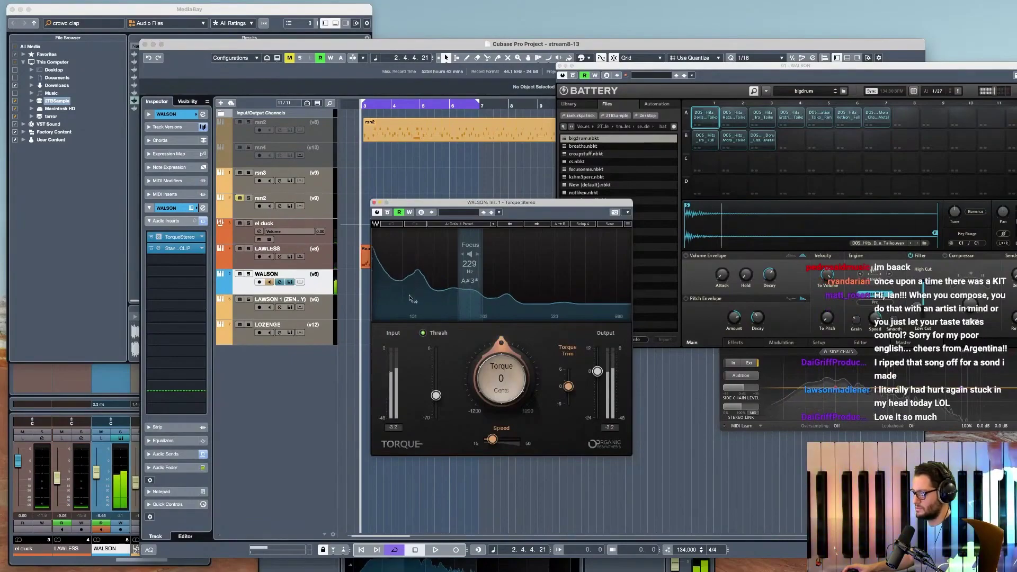
- Set Torque to about -520 cents with a raised threshold and a focus of about 272 Hz, and play the project
{"action": "left_click_drag", "start_coordinate": [500, 379], "coordinate": [501, 415]}
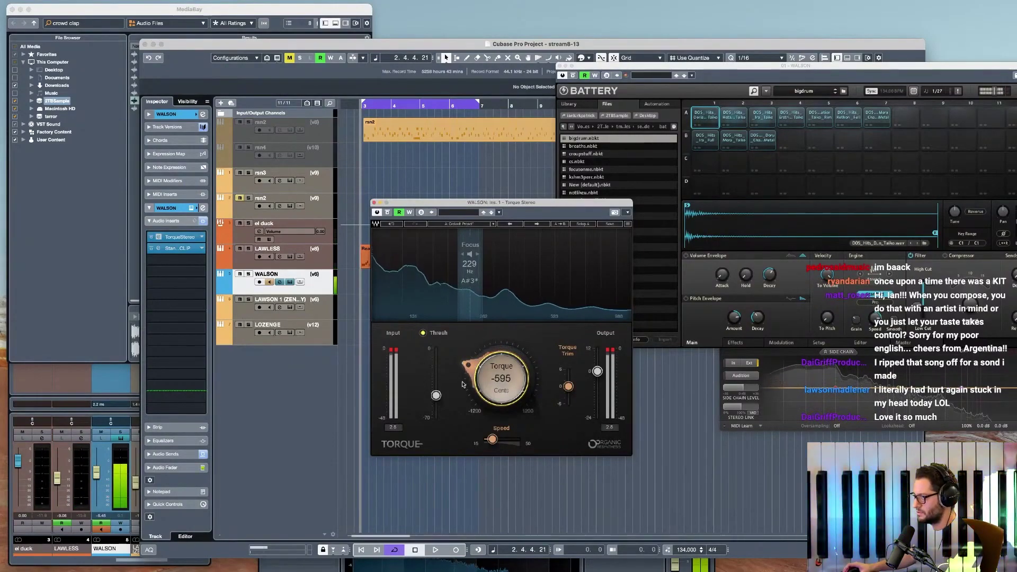
{"action": "mouse_move", "coordinate": [436, 396]}
{"action": "left_mouse_down"}
{"action": "mouse_move", "coordinate": [437, 371]}
{"action": "mouse_move", "coordinate": [436, 380]}
{"action": "left_mouse_up"}
{"action": "left_click_drag", "start_coordinate": [501, 377], "coordinate": [503, 373]}
{"action": "left_click_drag", "start_coordinate": [456, 293], "coordinate": [473, 293]}
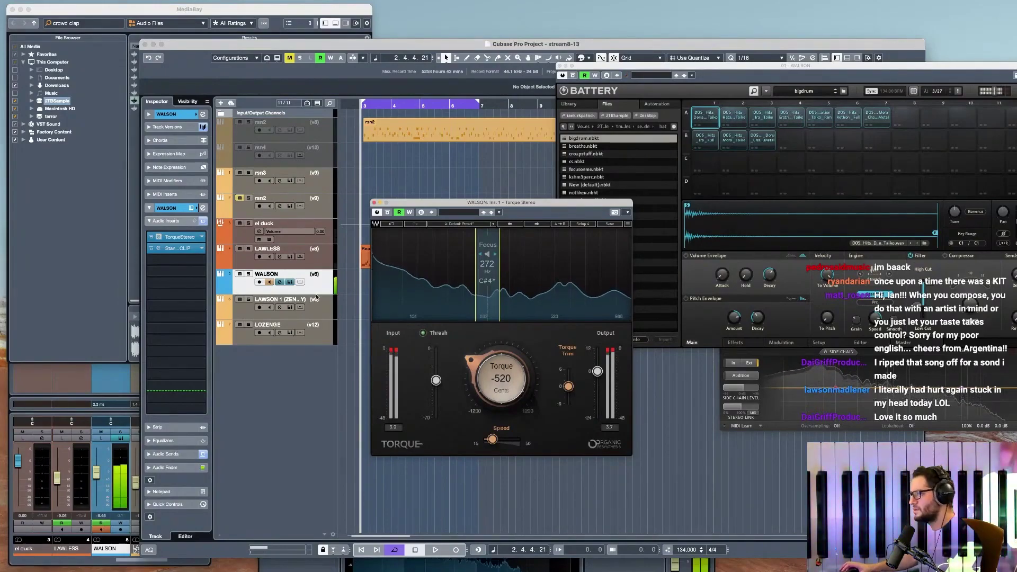
{"action": "left_click", "coordinate": [374, 204]}
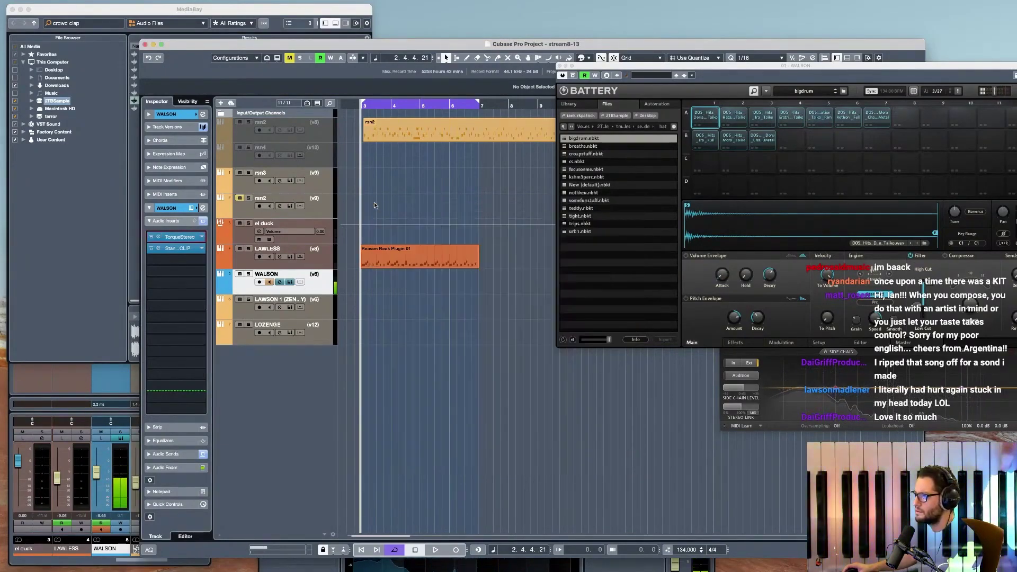
{"action": "key", "text": "space"}
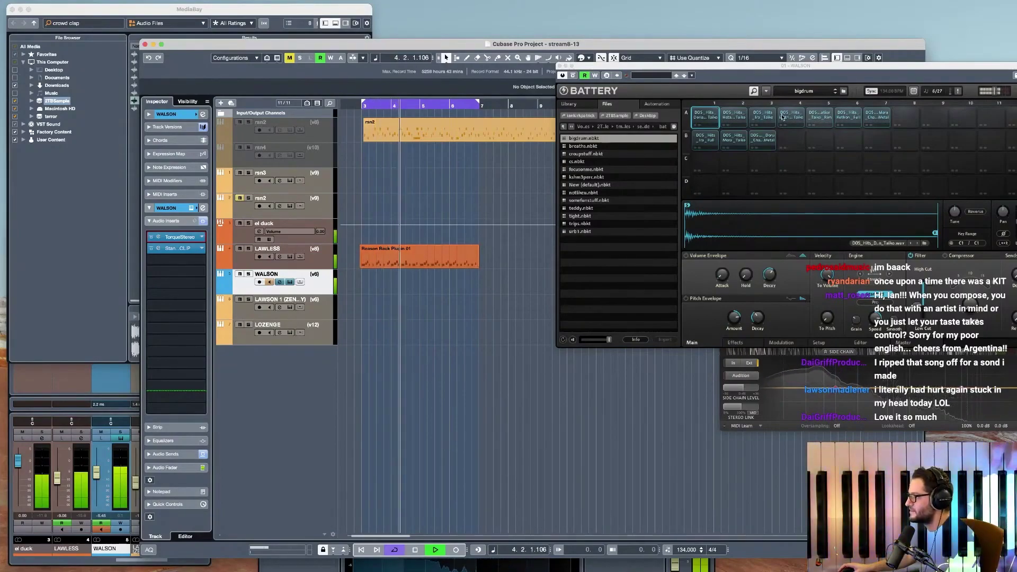
{"action": "key", "text": "space"}
- Shape the volume envelope of cell A3 in Battery with a decay of about 123.8 ms and a longer hold
{"action": "left_click", "coordinate": [764, 115]}
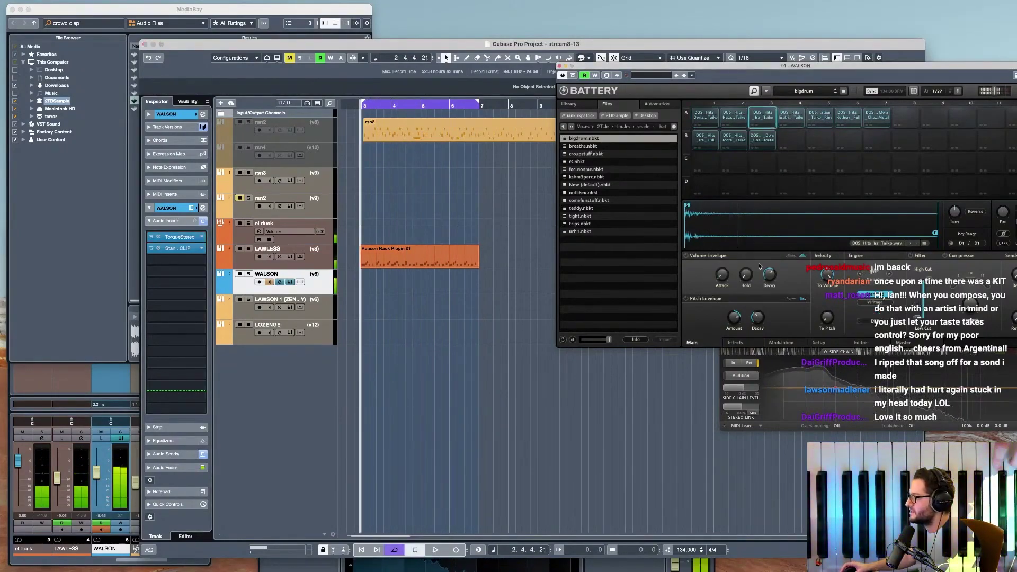
{"action": "left_click_drag", "start_coordinate": [770, 274], "coordinate": [723, 282]}
{"action": "left_click_drag", "start_coordinate": [827, 274], "coordinate": [827, 283]}
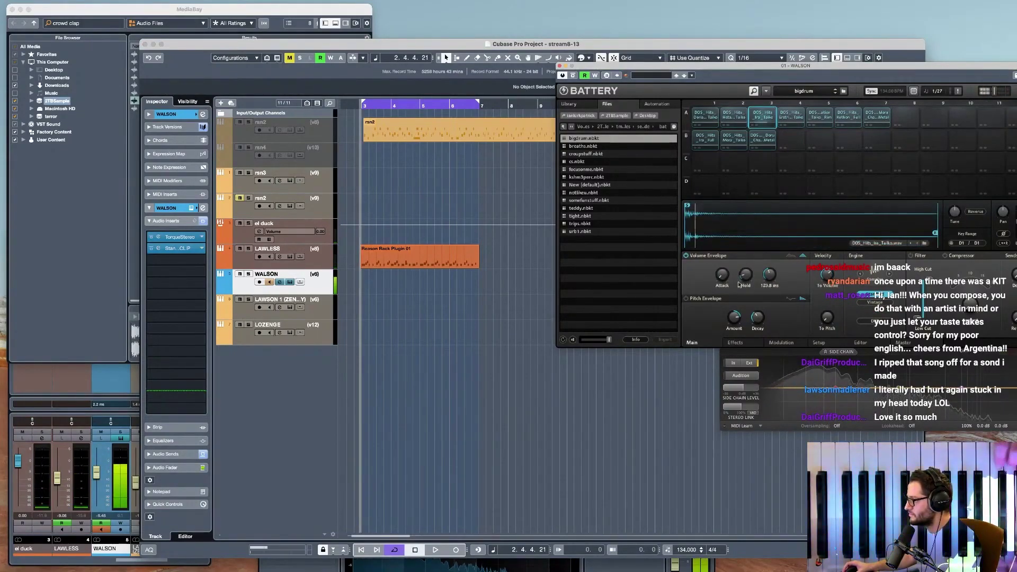
{"action": "left_click_drag", "start_coordinate": [745, 274], "coordinate": [745, 262]}
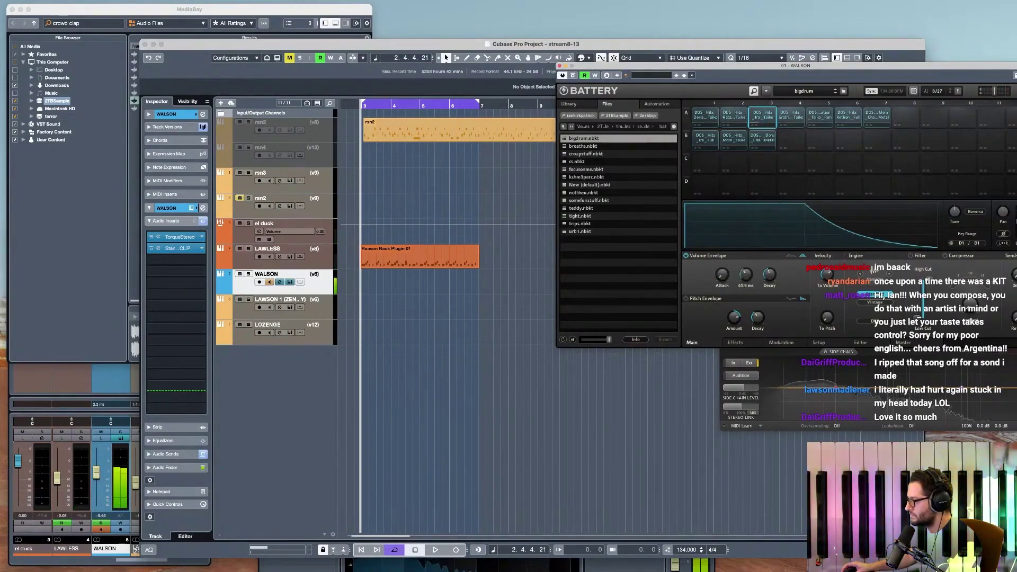
- Trim the sample end of cell A5 to just after its opening hit, checking it against the project playback
{"action": "left_click", "coordinate": [820, 118]}
{"action": "left_click_drag", "start_coordinate": [936, 232], "coordinate": [710, 231]}
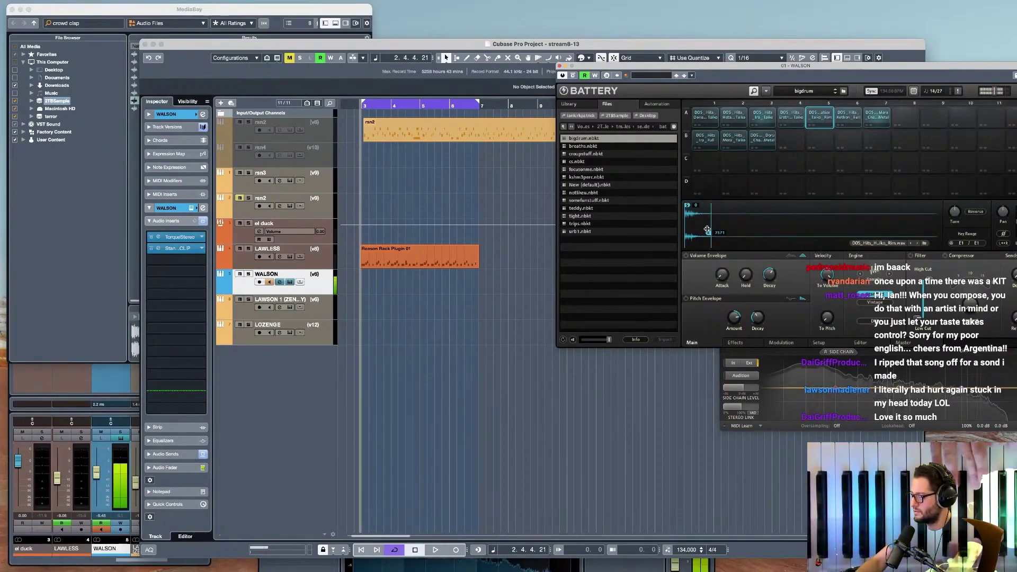
{"action": "key", "text": "space"}
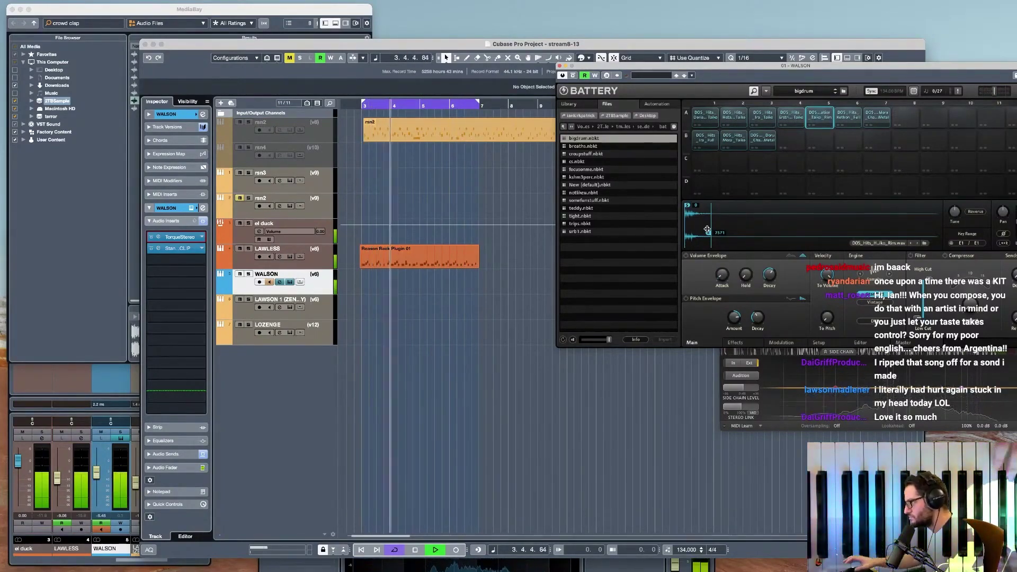
{"action": "key", "text": "space"}
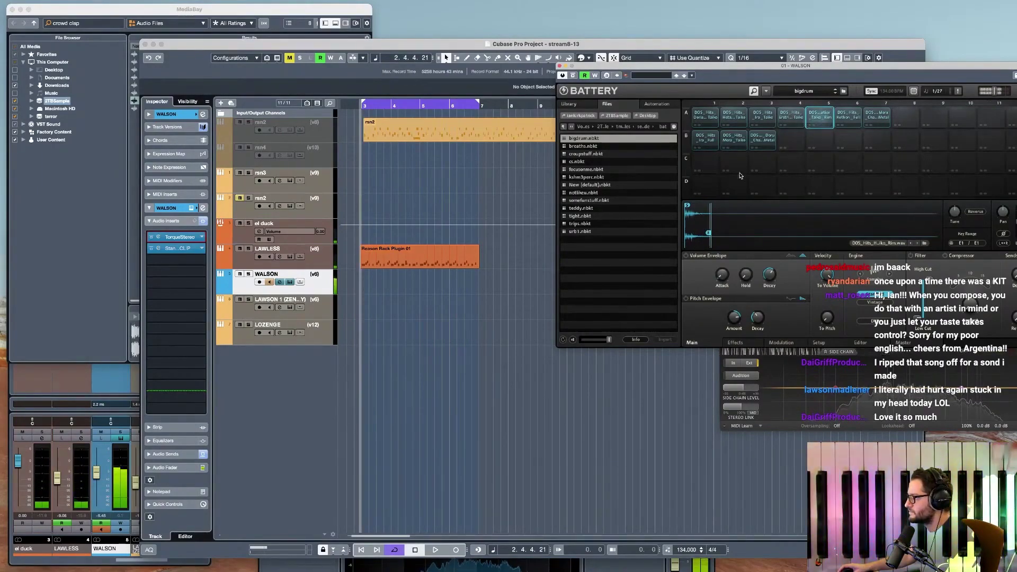
{"action": "mouse_move", "coordinate": [694, 231]}
{"action": "left_mouse_down"}
{"action": "mouse_move", "coordinate": [879, 236]}
{"action": "mouse_move", "coordinate": [698, 232]}
{"action": "left_mouse_up"}
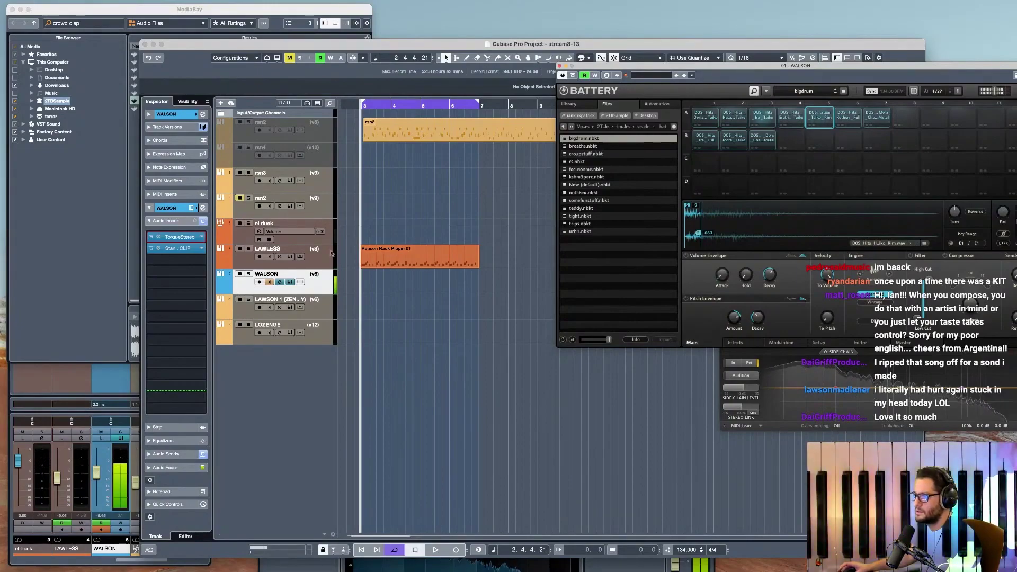
- Trim the sample end of cell A3 to its opening hit and reduce its volume envelope hold
{"action": "left_click", "coordinate": [763, 118]}
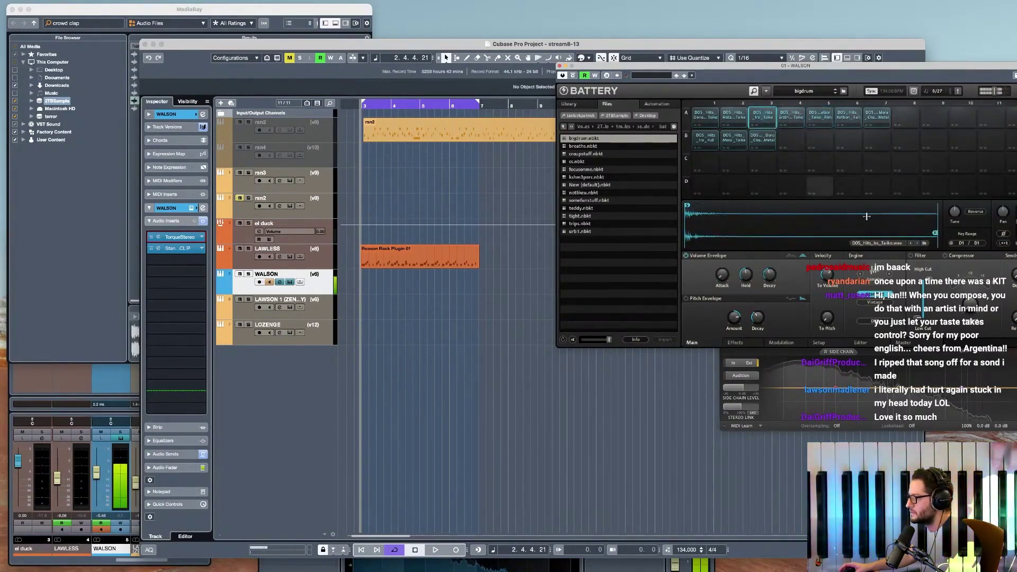
{"action": "left_click_drag", "start_coordinate": [899, 233], "coordinate": [692, 233]}
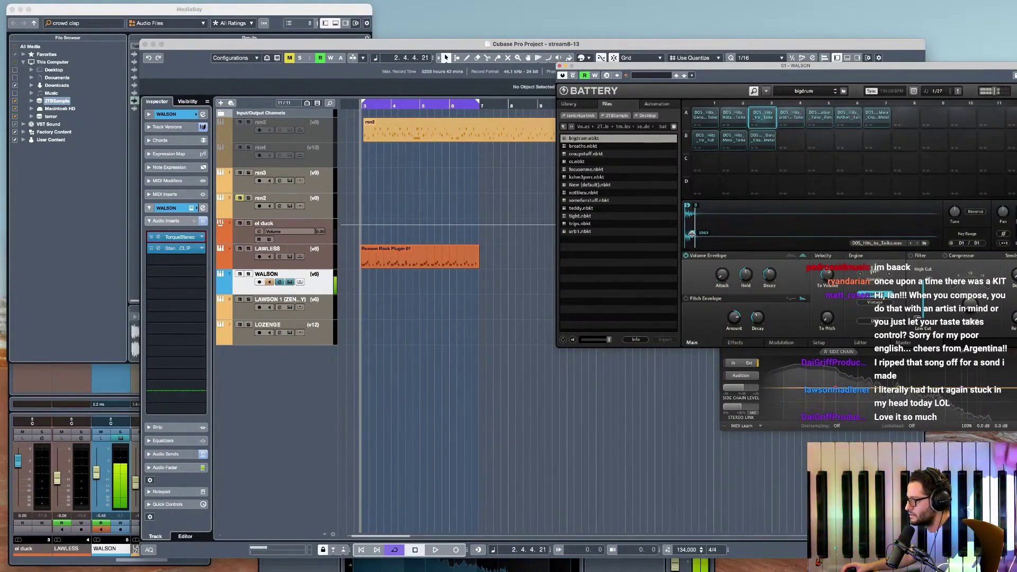
{"action": "left_click_drag", "start_coordinate": [747, 276], "coordinate": [747, 308]}
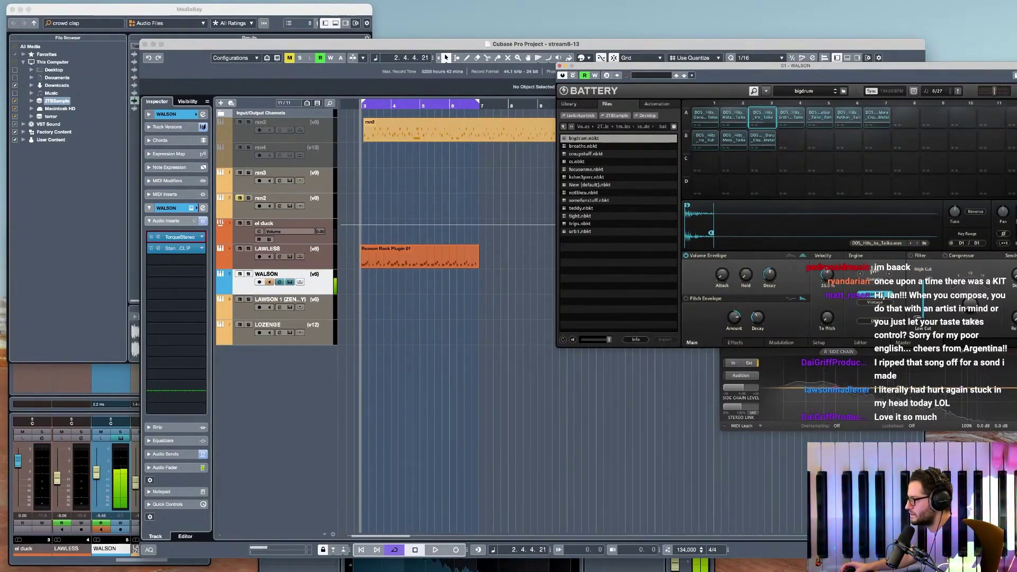
- Select cell A5 in Battery and check its trimmed sample against the project playback
{"action": "left_click", "coordinate": [819, 118]}
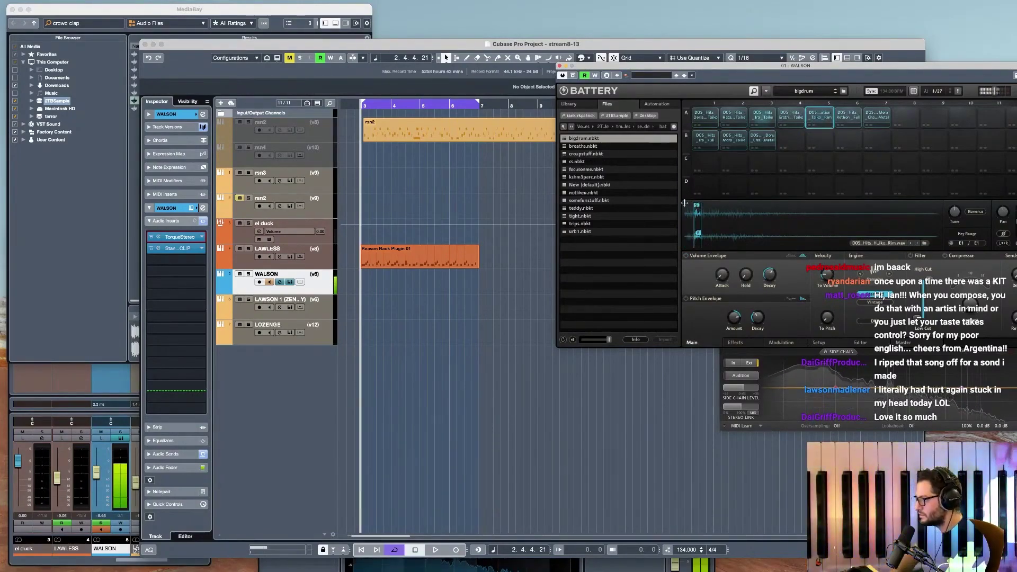
{"action": "key", "text": "space"}
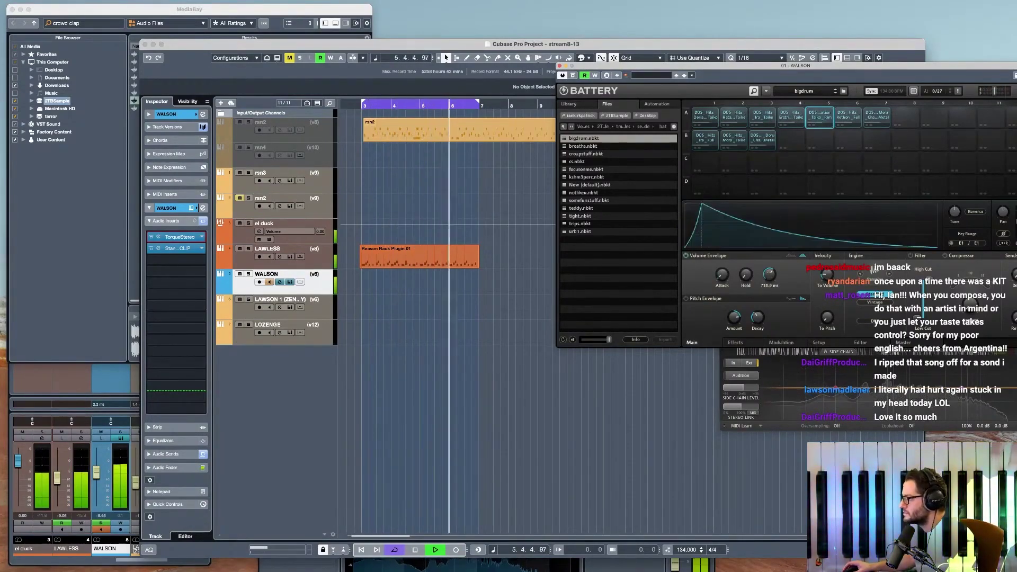
{"action": "key", "text": "space"}
- Arrange the MediaBay beside Battery and search its audio files for snare
{"action": "left_click_drag", "start_coordinate": [824, 66], "coordinate": [605, 164]}
{"action": "left_click", "coordinate": [872, 166]}
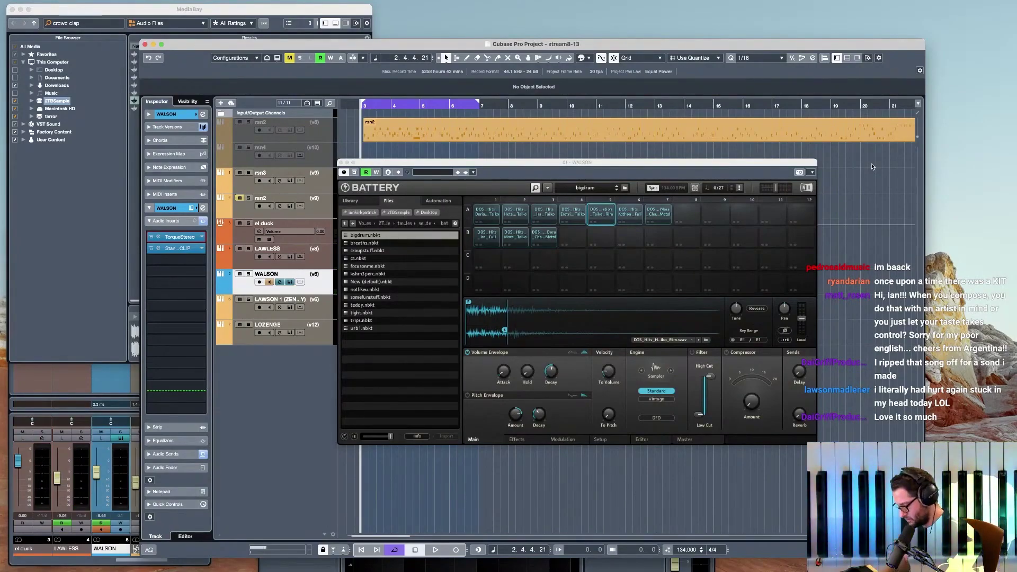
{"action": "key", "text": "F5"}
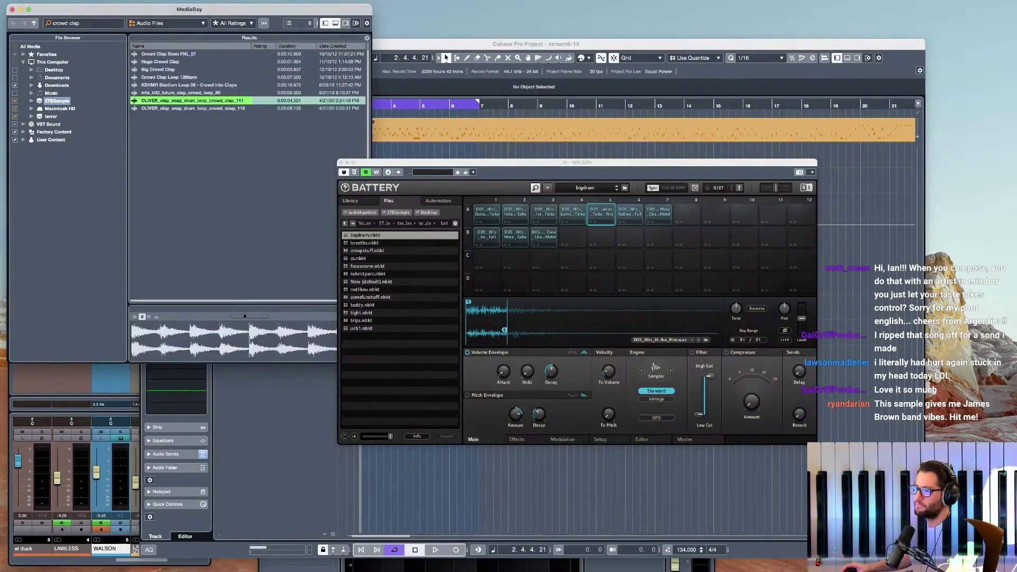
{"action": "left_click_drag", "start_coordinate": [283, 8], "coordinate": [913, 19]}
{"action": "left_click", "coordinate": [724, 33]}
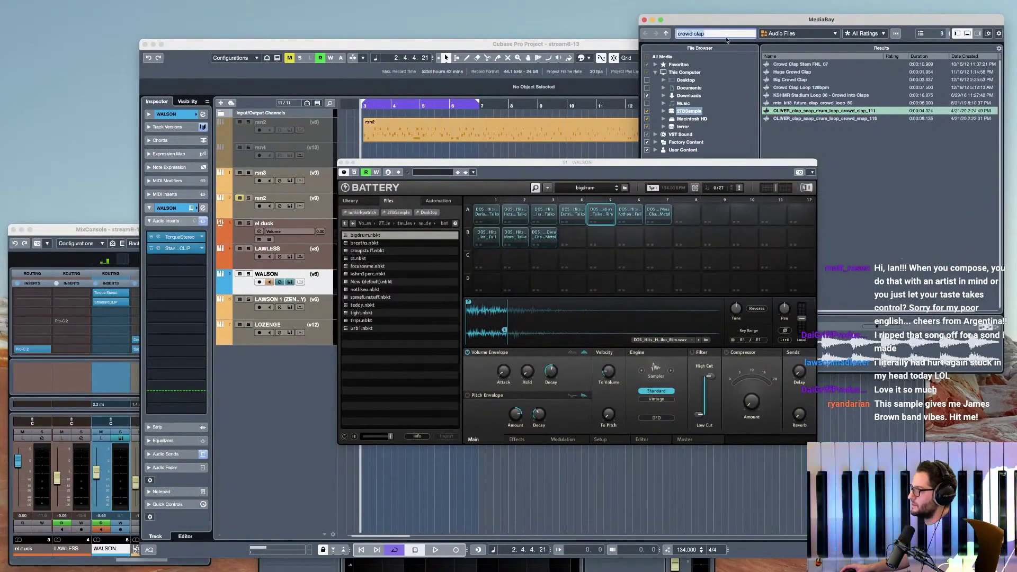
{"action": "left_click_drag", "start_coordinate": [774, 163], "coordinate": [553, 4]}
{"action": "left_click_drag", "start_coordinate": [721, 20], "coordinate": [713, 31]}
{"action": "left_click", "coordinate": [715, 43]}
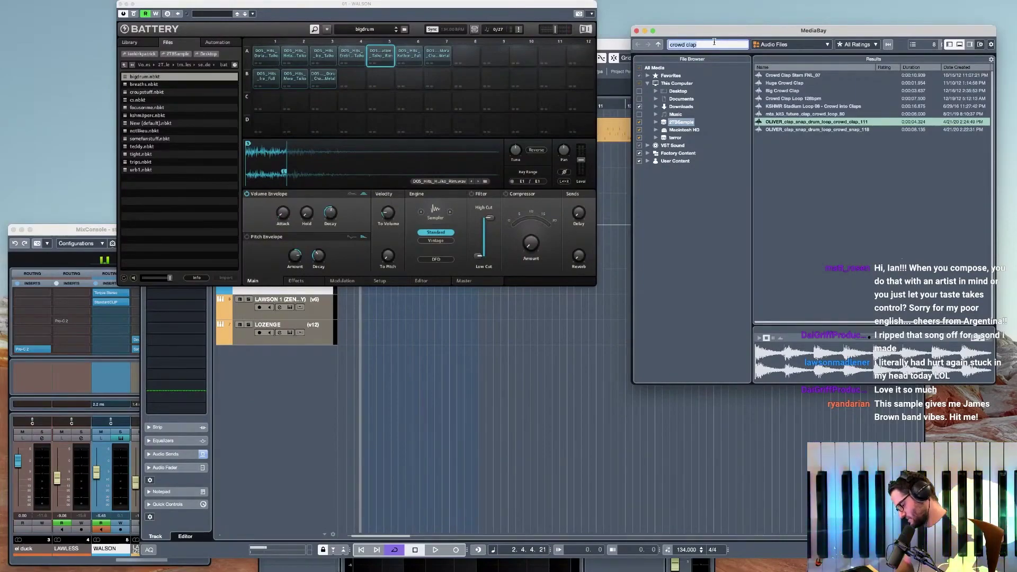
{"action": "type", "text": "snare"}
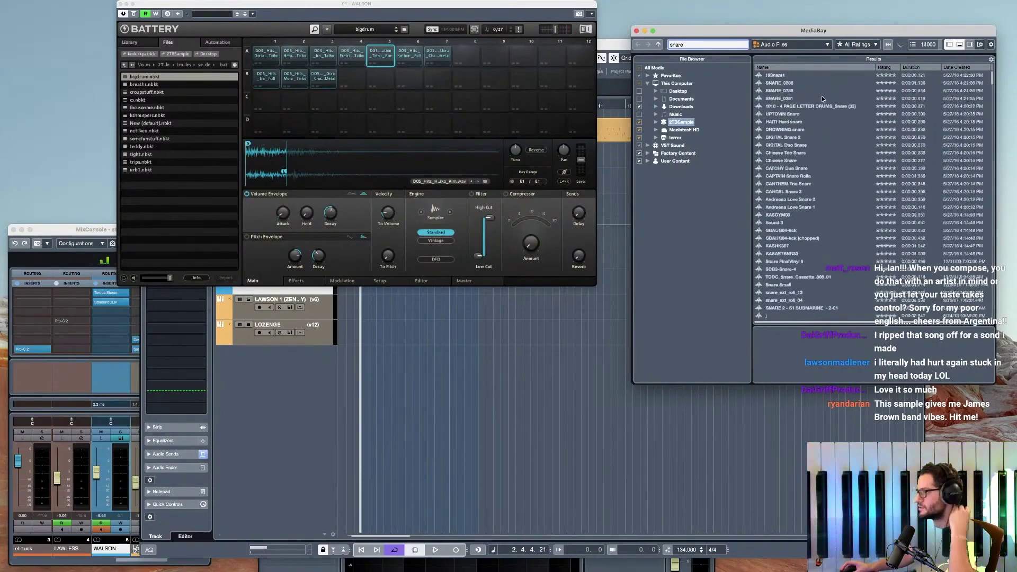
- Audition the snare results and load Alchemist Snare 9 into Battery cell A5
{"action": "left_click", "coordinate": [815, 106]}
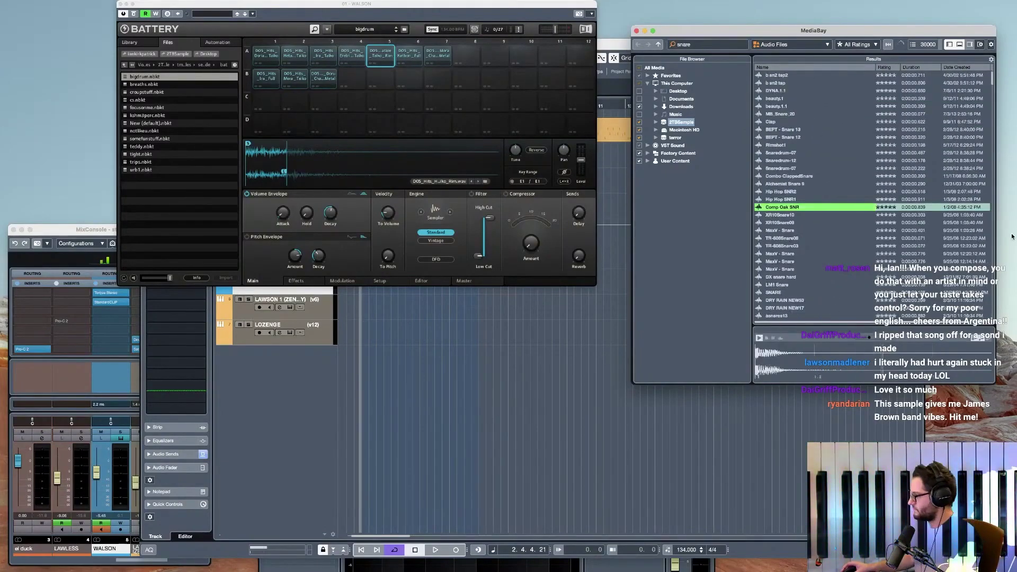
{"action": "key", "text": "Up"}
{"action": "key", "text": "Up"}
{"action": "key", "text": "Up"}
{"action": "key", "text": "Up"}
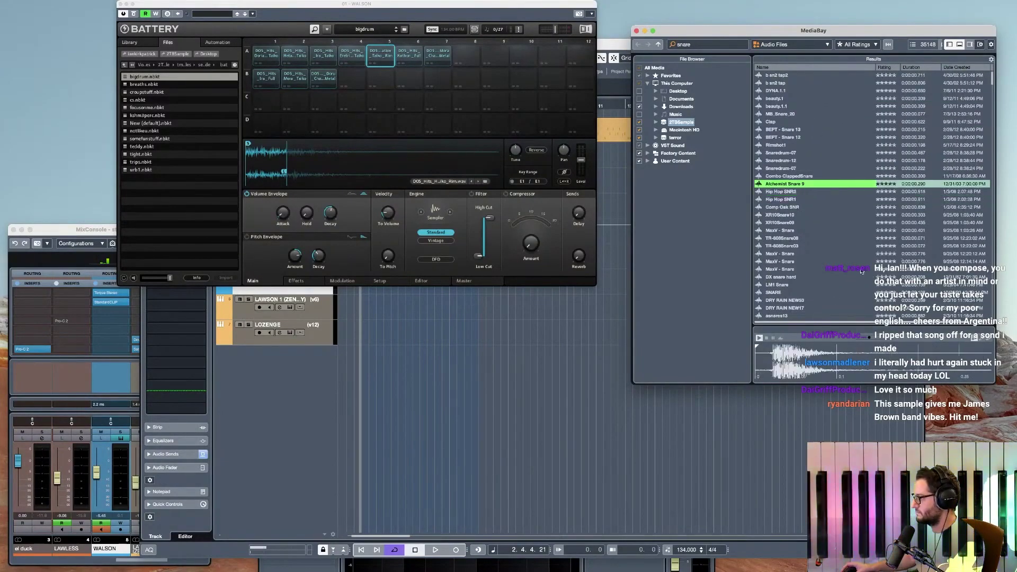
{"action": "key", "text": "Down"}
{"action": "left_click_drag", "start_coordinate": [769, 188], "coordinate": [386, 59]}
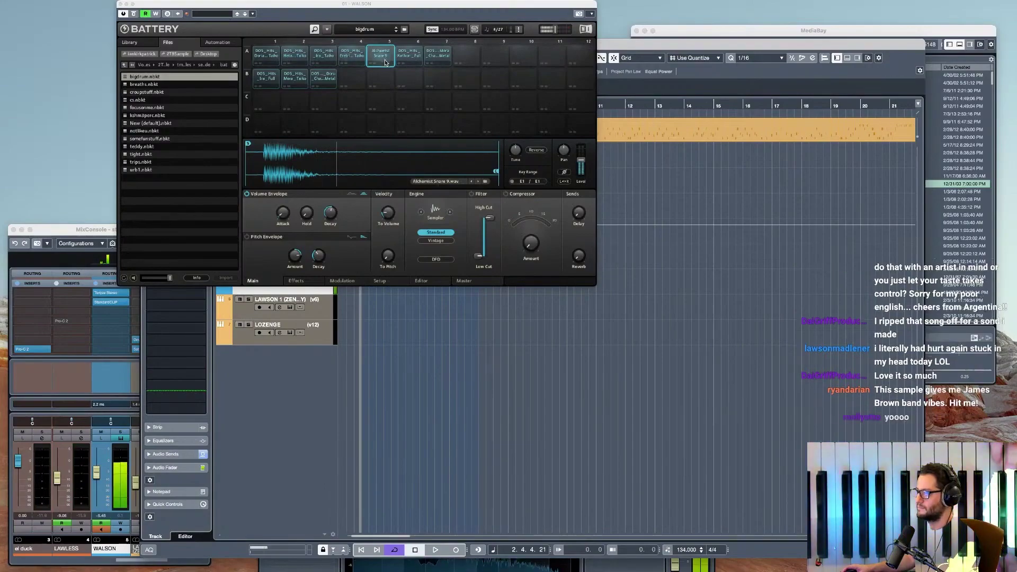
- Move cell A5's sample start to the snare's attack and try the tuning of cell A2 during playback
{"action": "left_click", "coordinate": [251, 144]}
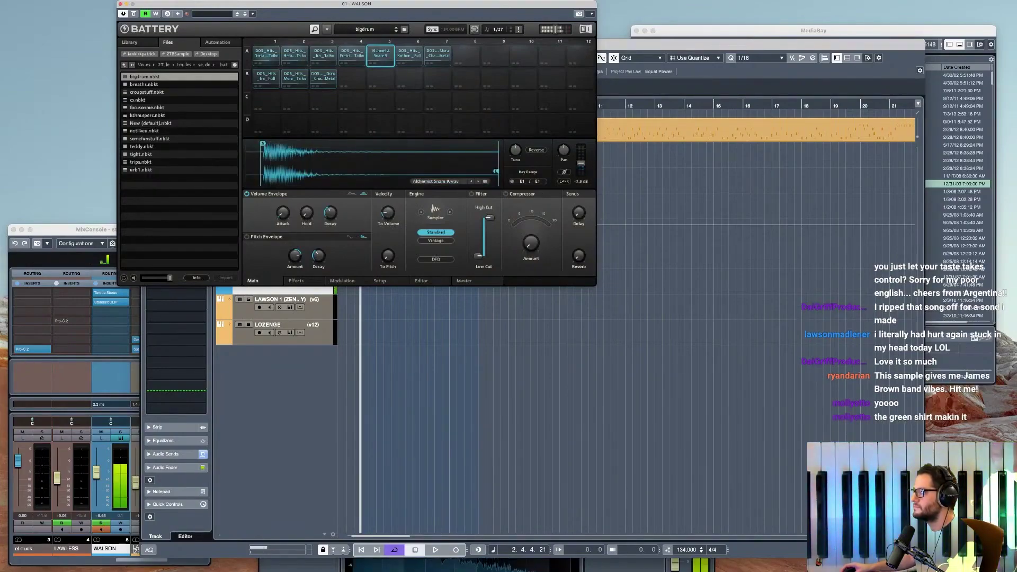
{"action": "key", "text": "space"}
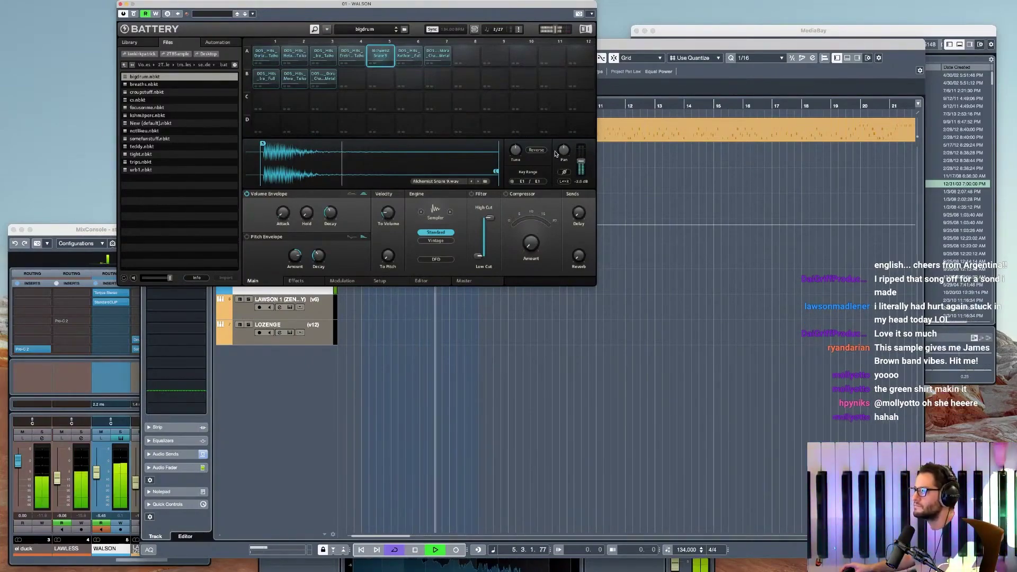
{"action": "left_click", "coordinate": [290, 57]}
{"action": "left_click_drag", "start_coordinate": [515, 152], "coordinate": [515, 146]}
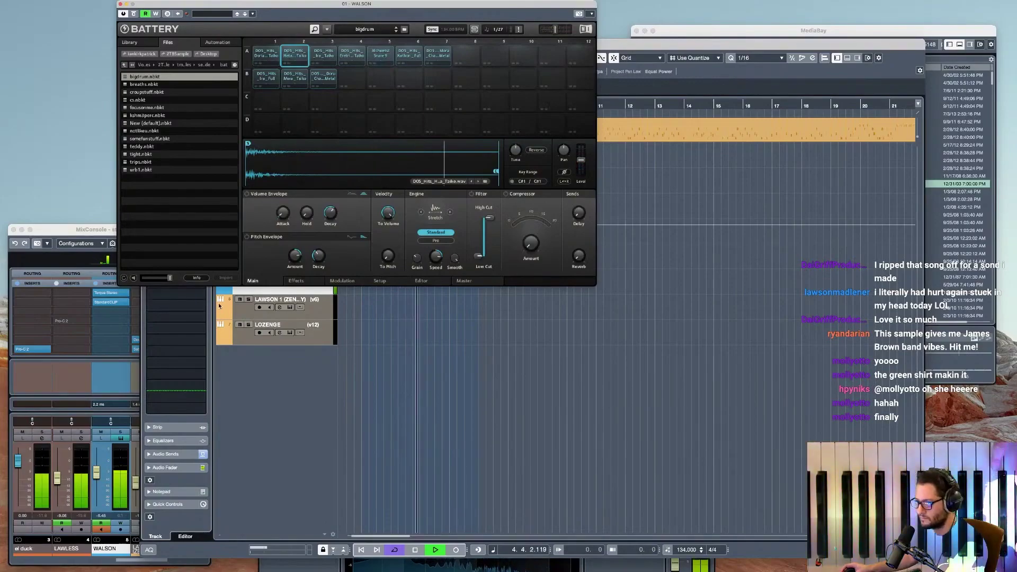
{"action": "left_click", "coordinate": [666, 45]}
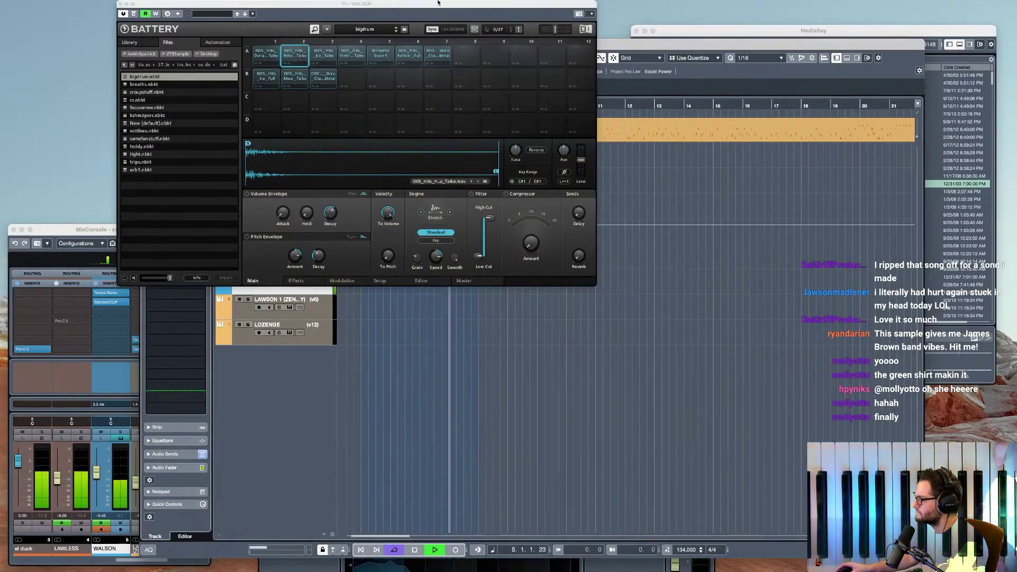
{"action": "key", "text": "space"}
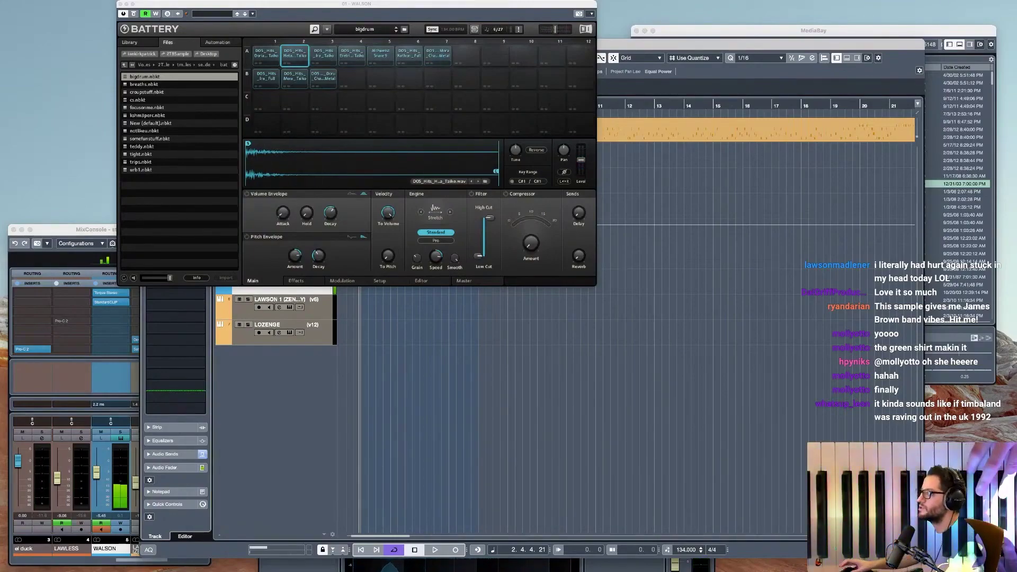
- Close Battery and insert the retrospective MIDI recording on the WALSON track as a cycle recording
{"action": "left_click", "coordinate": [119, 3]}
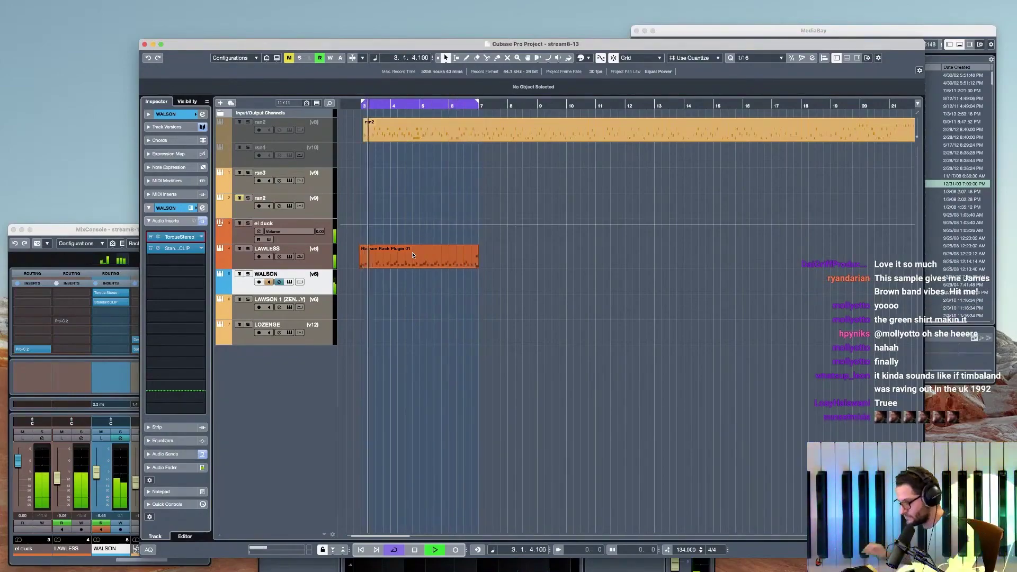
{"action": "key", "text": "space"}
{"action": "left_click", "coordinate": [184, 116]}
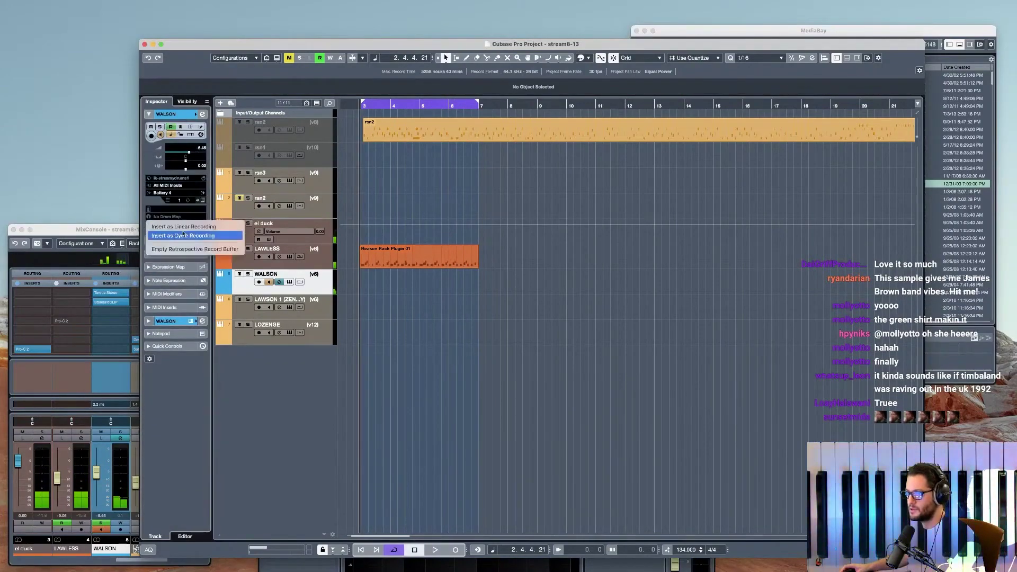
{"action": "double_click", "coordinate": [375, 292]}
{"action": "key", "text": "alt+s"}
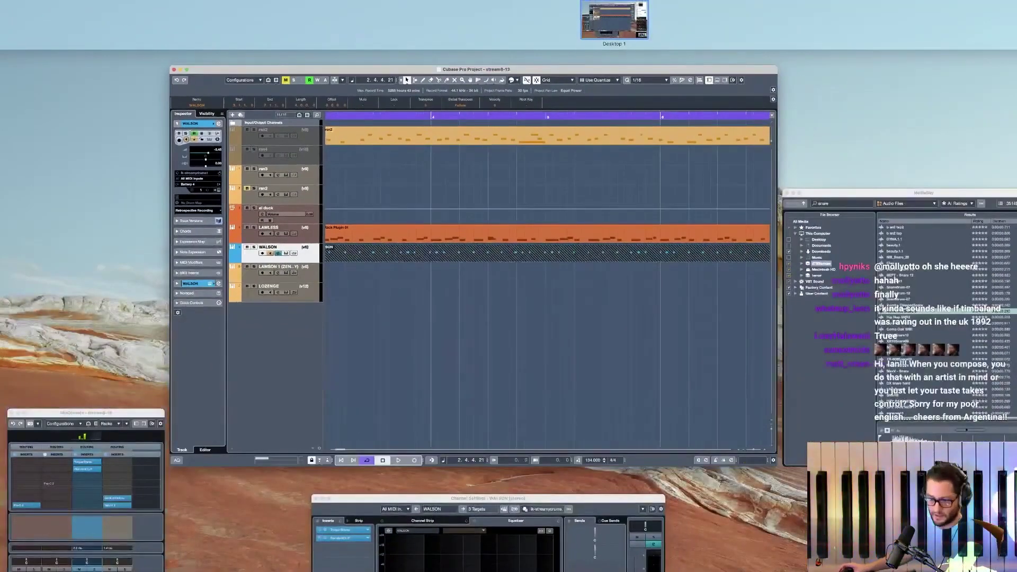
- Bring the project window into view and check the recorded WALSON part in the looped playback
{"action": "key", "text": "ctrl+Up"}
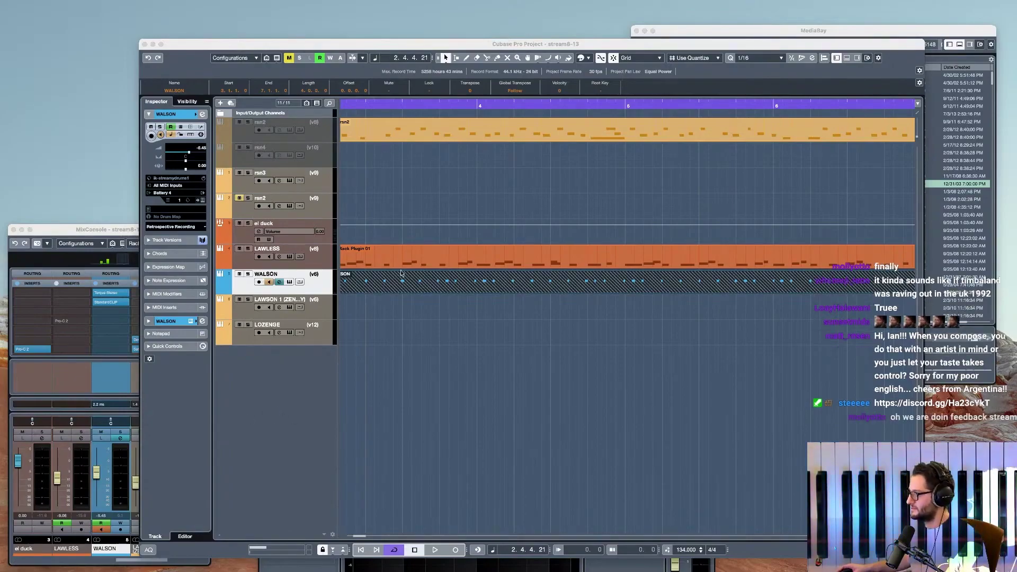
{"action": "left_click_drag", "start_coordinate": [506, 44], "coordinate": [494, 20]}
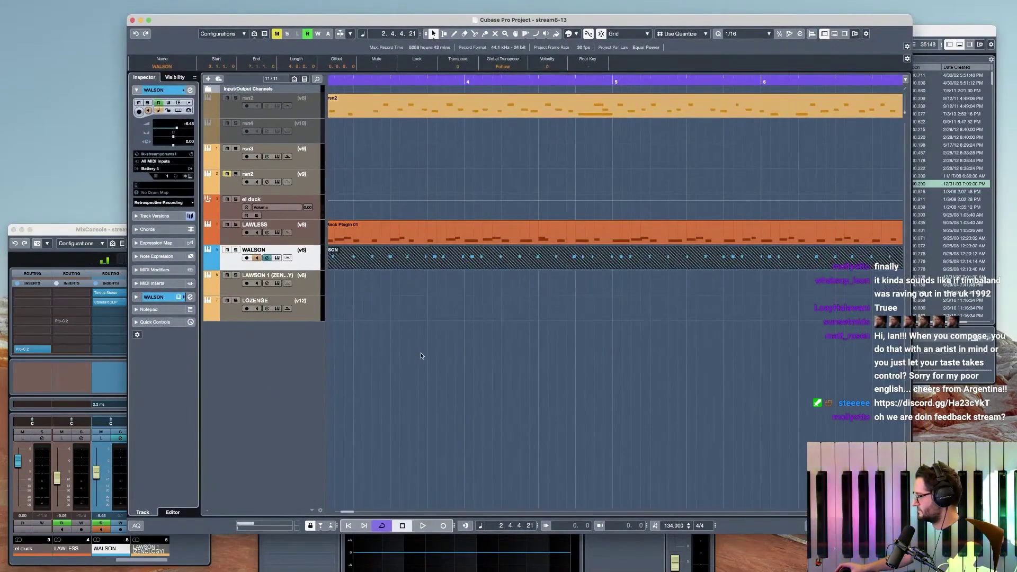
{"action": "scroll", "coordinate": [453, 361], "scroll_direction": "down", "scroll_amount": 2}
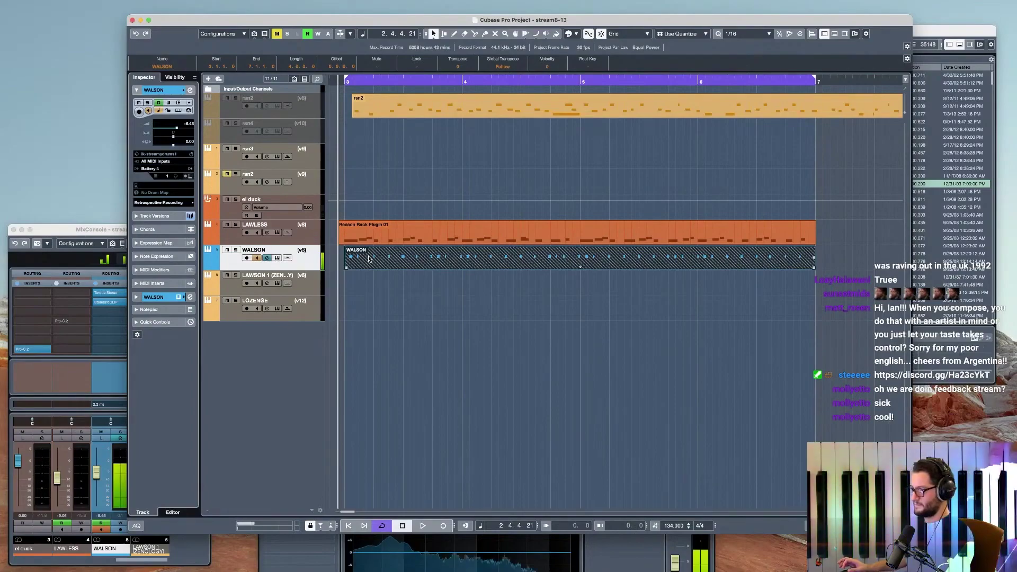
{"action": "key", "text": "space"}
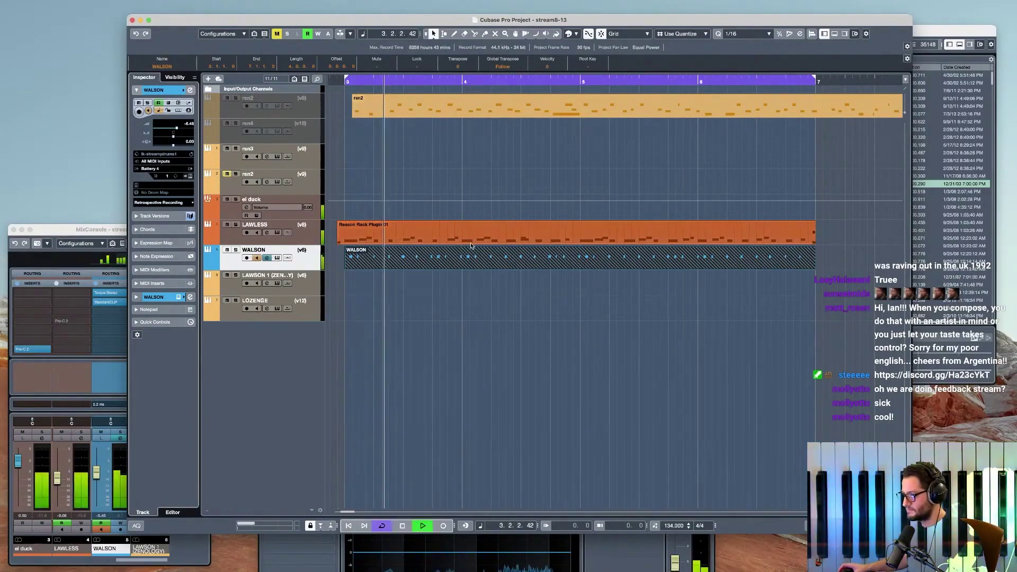
{"action": "scroll", "coordinate": [470, 262], "scroll_direction": "up", "scroll_amount": 5}
{"action": "left_click", "coordinate": [448, 262]}
{"action": "left_click_drag", "start_coordinate": [447, 261], "coordinate": [456, 262]}
- Create a new empty track version on the WALSON track and stop playback
{"action": "scroll", "coordinate": [578, 298], "scroll_direction": "down", "scroll_amount": 10}
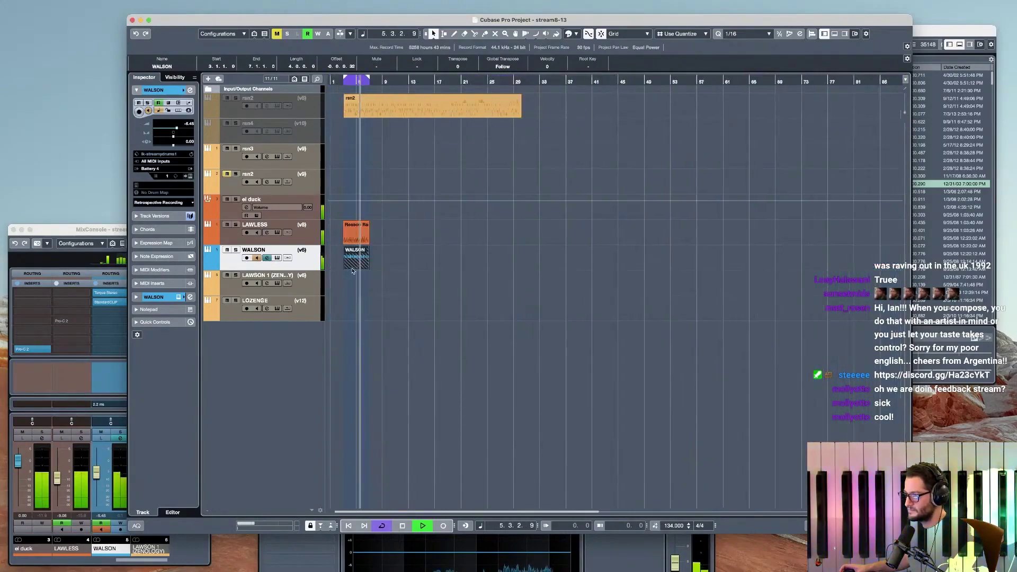
{"action": "scroll", "coordinate": [348, 269], "scroll_direction": "up", "scroll_amount": 5}
{"action": "scroll", "coordinate": [366, 271], "scroll_direction": "left", "scroll_amount": 2}
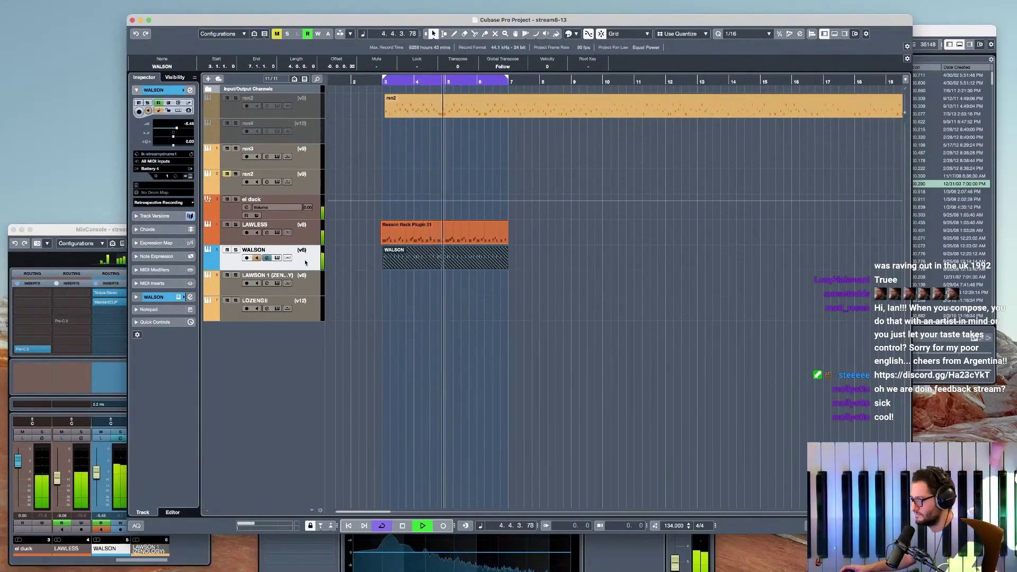
{"action": "key", "text": "super+shift+n"}
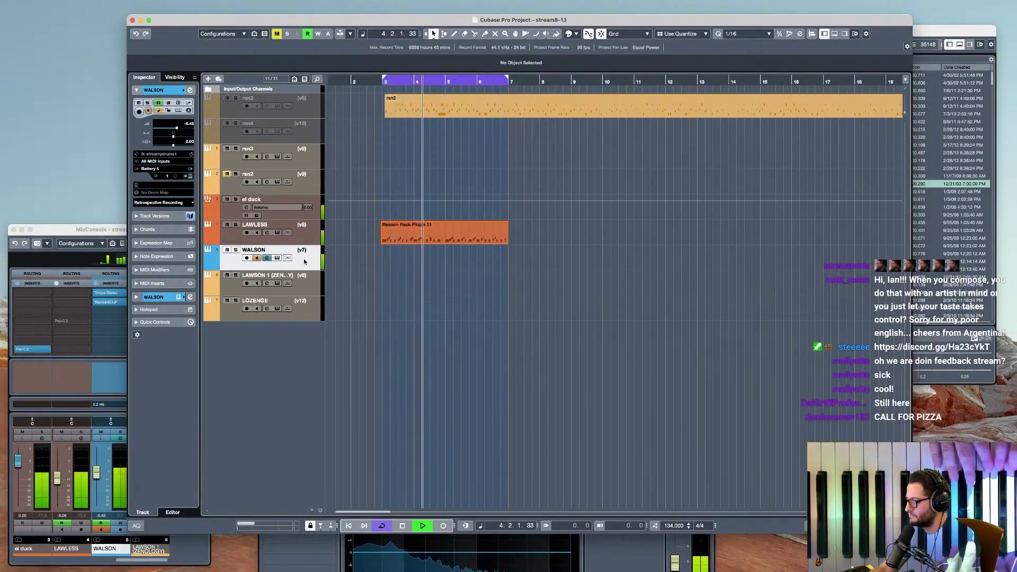
{"action": "key", "text": "space"}
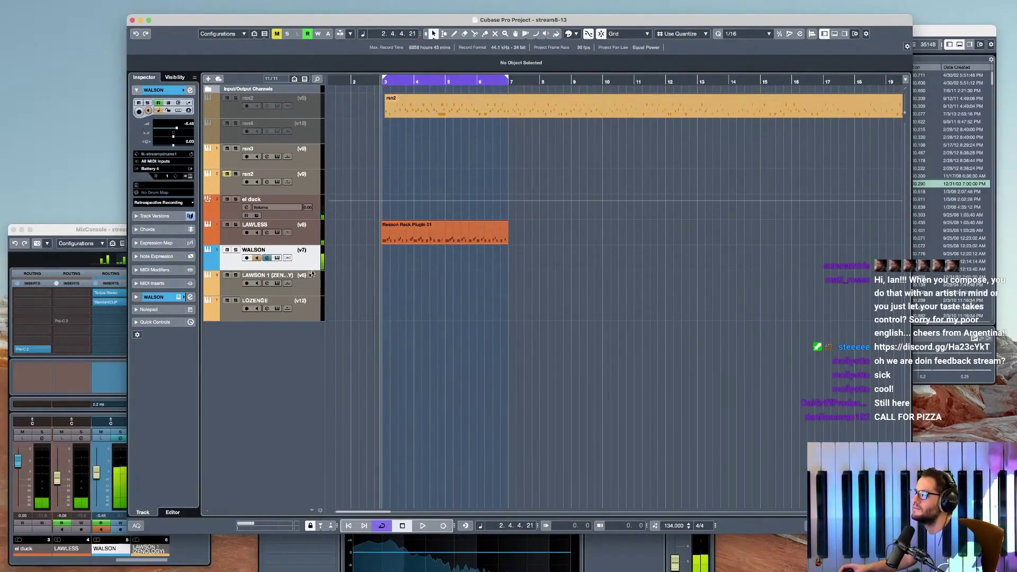
- Nudge cell A5's sample start later in Battery and shape its volume envelope with attack, hold, decay, sustain and release stages
{"action": "left_click", "coordinate": [276, 258]}
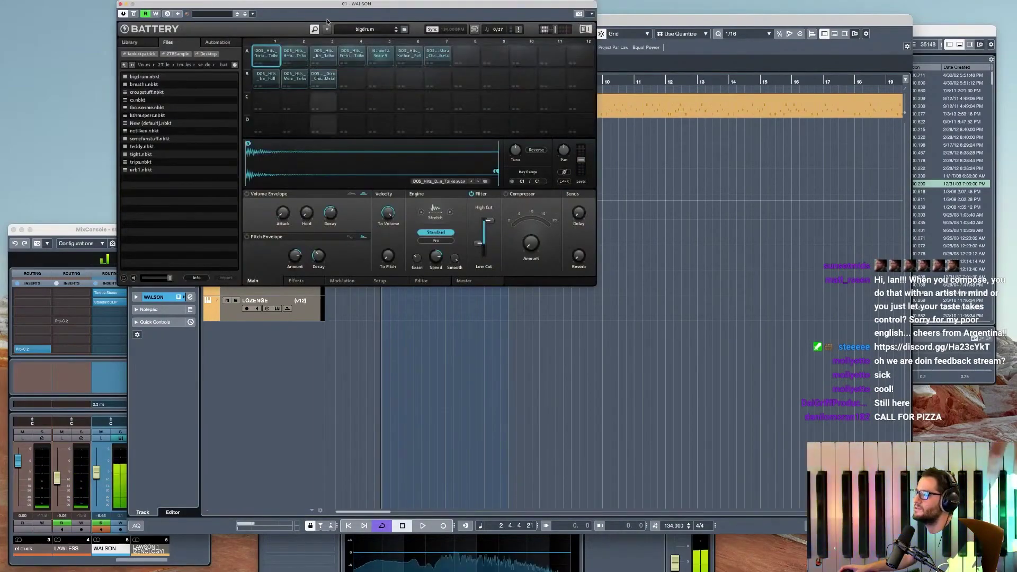
{"action": "left_click", "coordinate": [378, 51]}
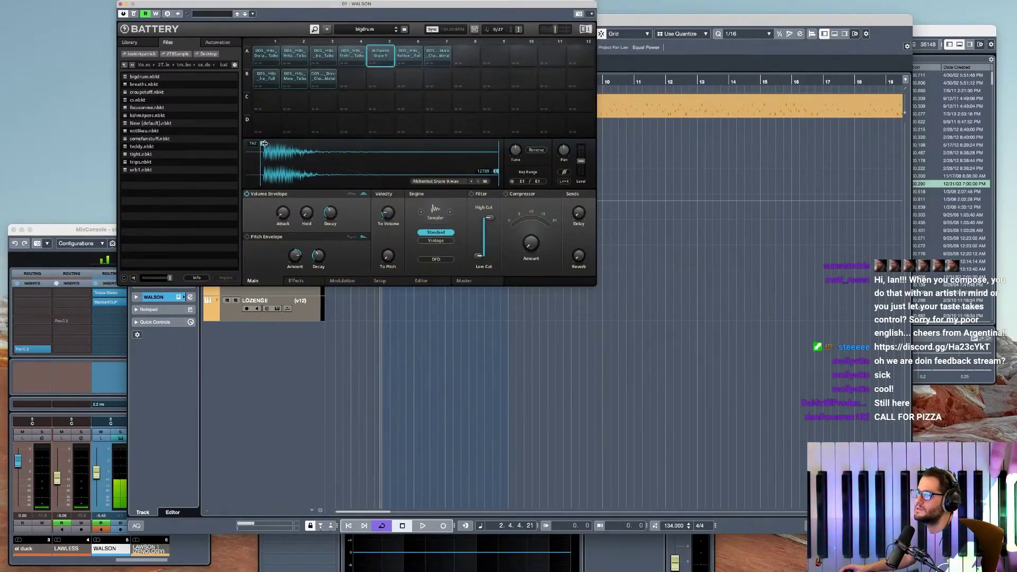
{"action": "left_click_drag", "start_coordinate": [264, 143], "coordinate": [268, 143]}
{"action": "left_click", "coordinate": [349, 194]}
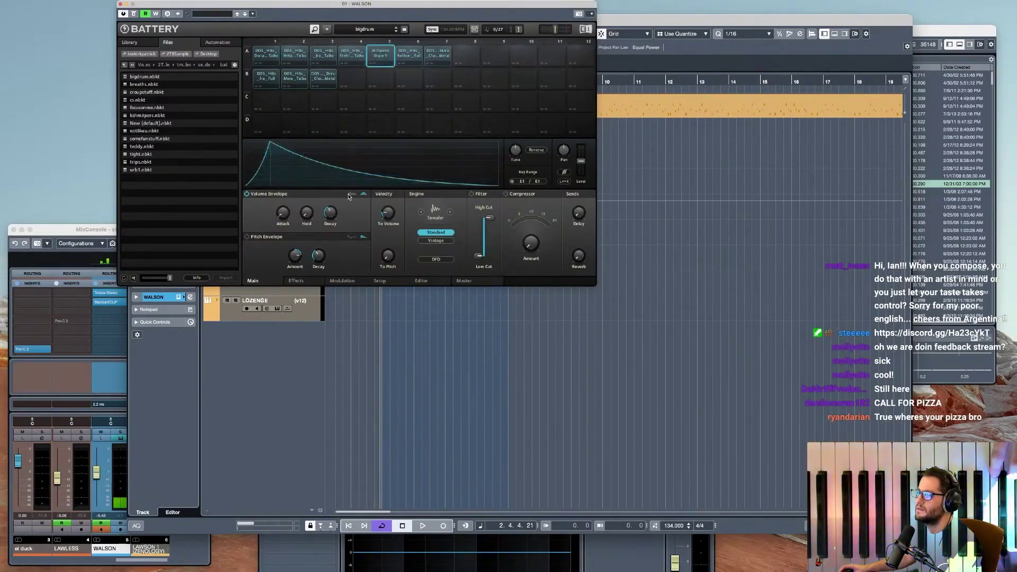
{"action": "left_click", "coordinate": [350, 194]}
{"action": "left_click_drag", "start_coordinate": [307, 213], "coordinate": [334, 234]}
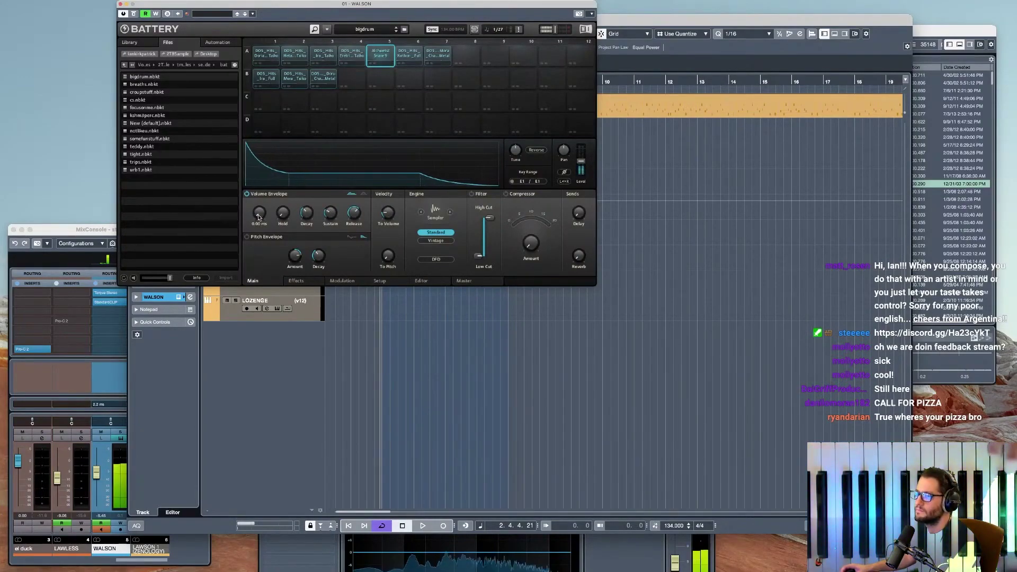
{"action": "left_click_drag", "start_coordinate": [355, 213], "coordinate": [354, 208]}
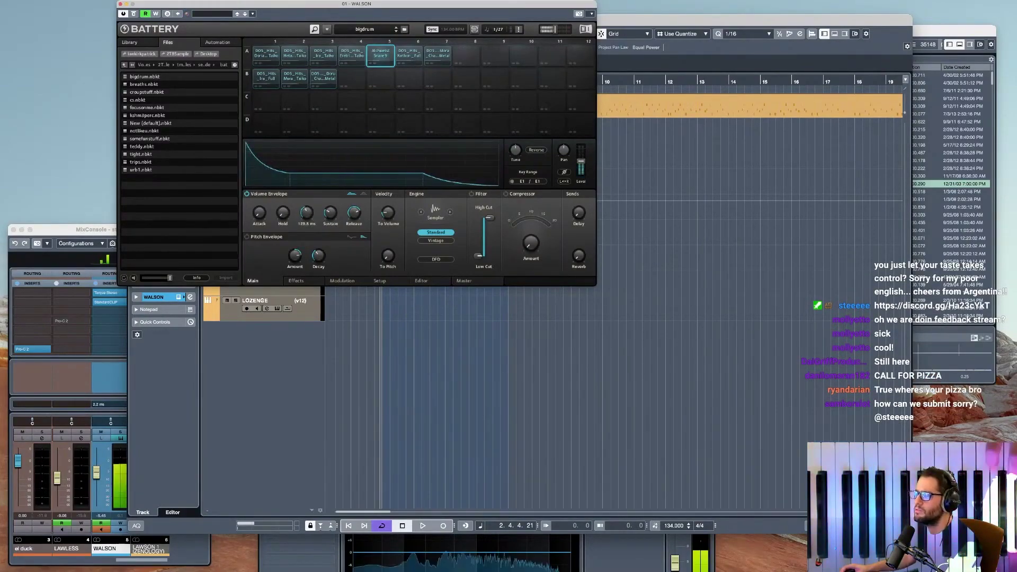
- Enable the filter on cell A5 and lower its high cut while the project plays
{"action": "key", "text": "space"}
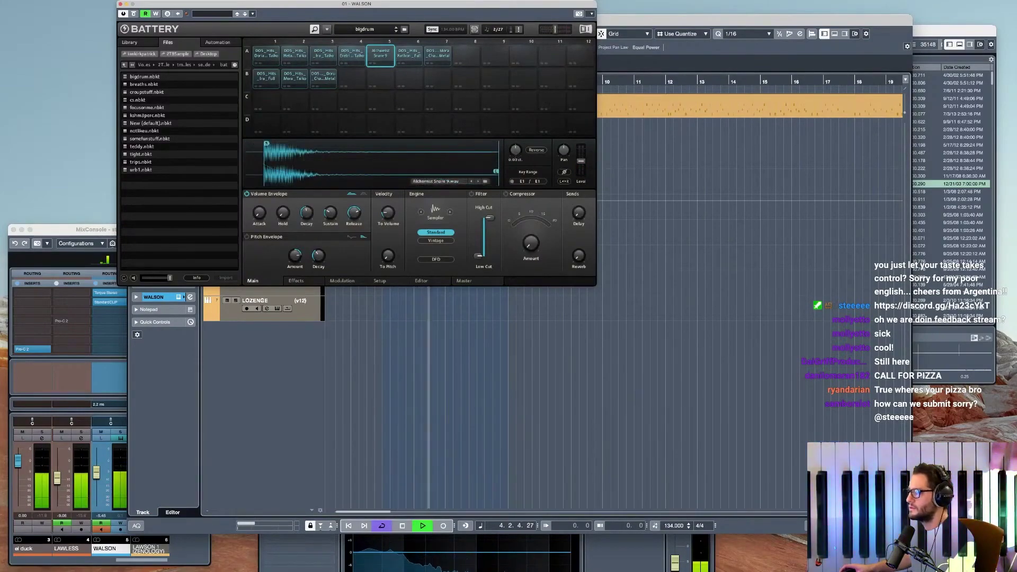
{"action": "left_click", "coordinate": [471, 194]}
{"action": "left_click_drag", "start_coordinate": [490, 229], "coordinate": [490, 229]}
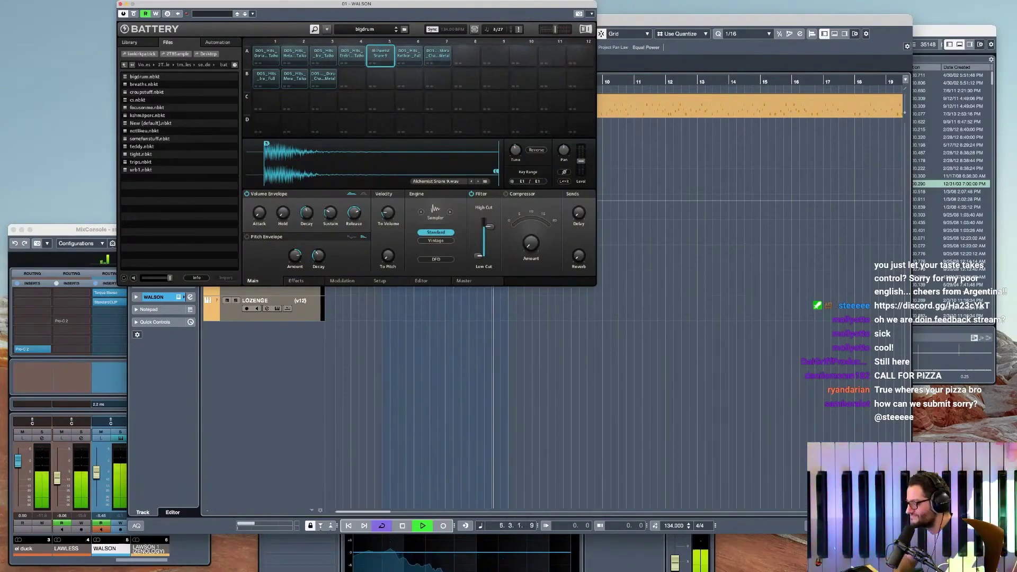
{"action": "key", "text": "space"}
- Close Battery and select the Reason Rack Plugin part and its LAWLESS track
{"action": "left_click", "coordinate": [120, 4]}
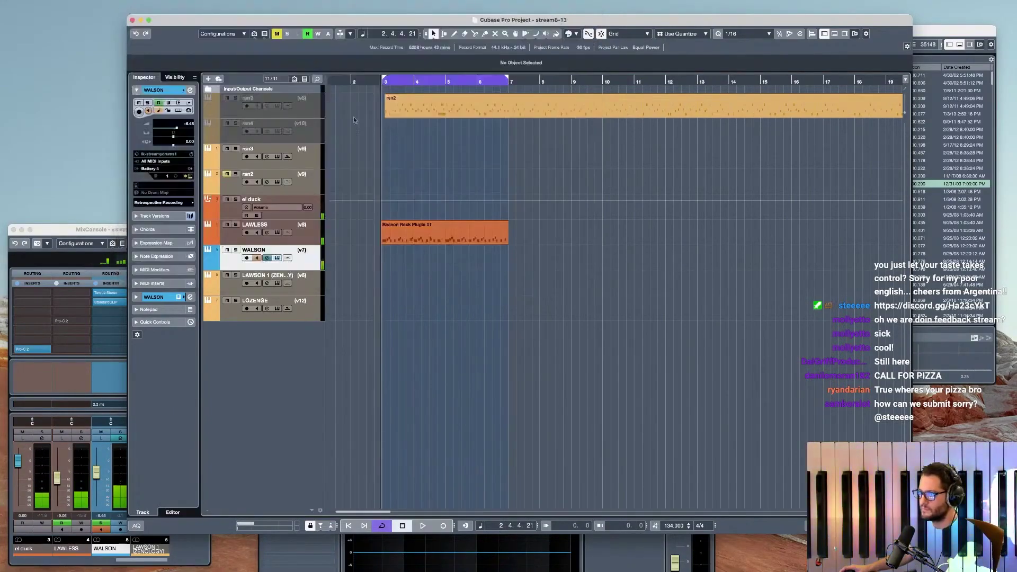
{"action": "left_click", "coordinate": [444, 230]}
{"action": "left_click", "coordinate": [300, 236]}
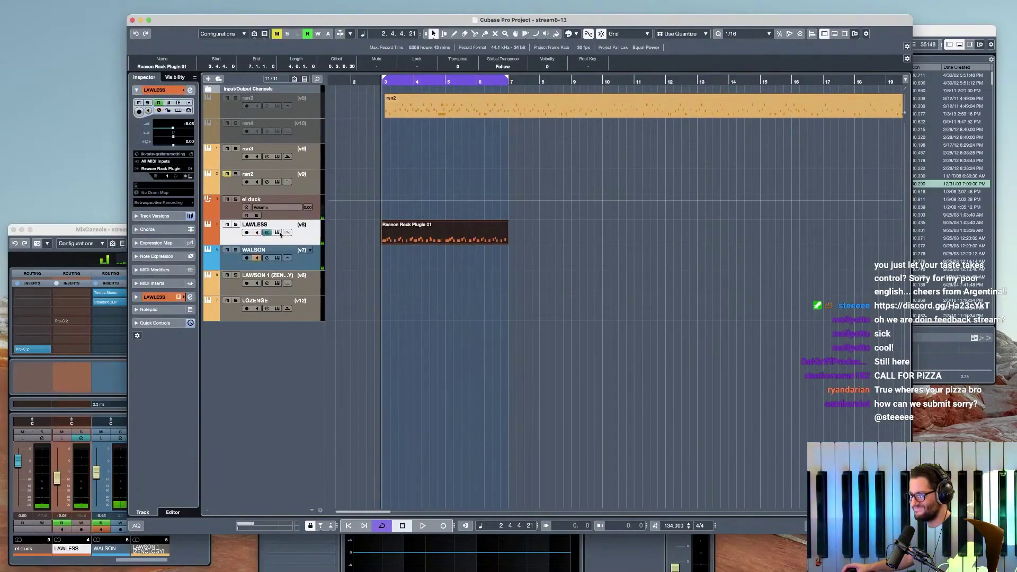
- Open the Reason Rack Plugin of the LAWLESS track for a look during playback and close it
{"action": "left_click", "coordinate": [279, 233]}
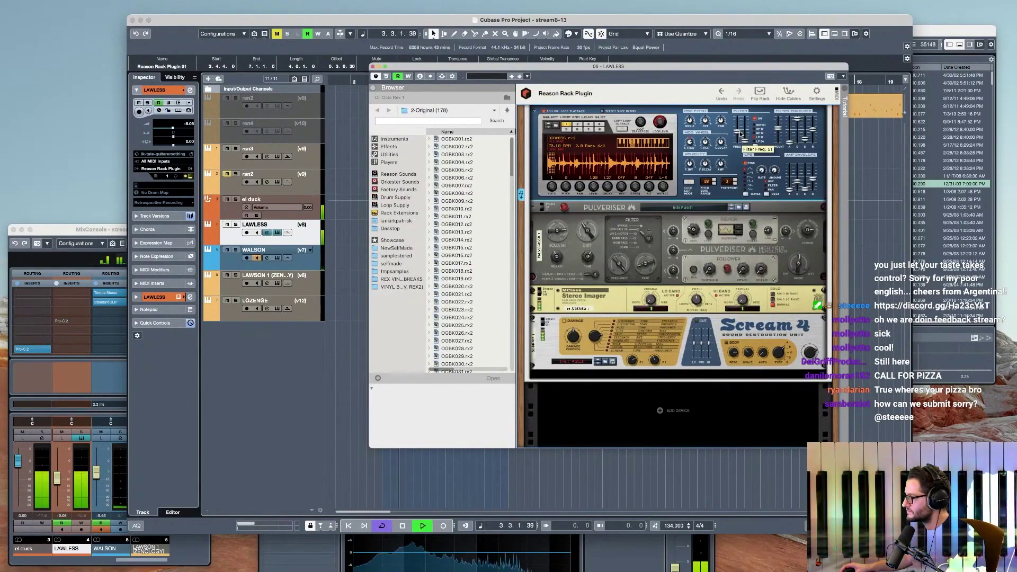
{"action": "left_click", "coordinate": [374, 66]}
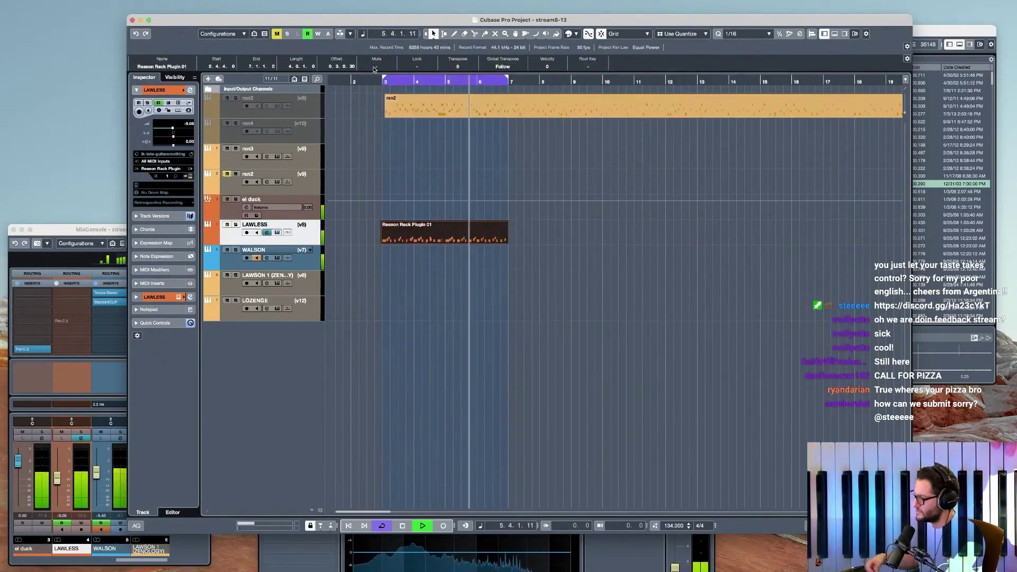
- Open the Pro-C 2 compressor on the el duck track and adjust its threshold while the loop plays
{"action": "left_click", "coordinate": [312, 215]}
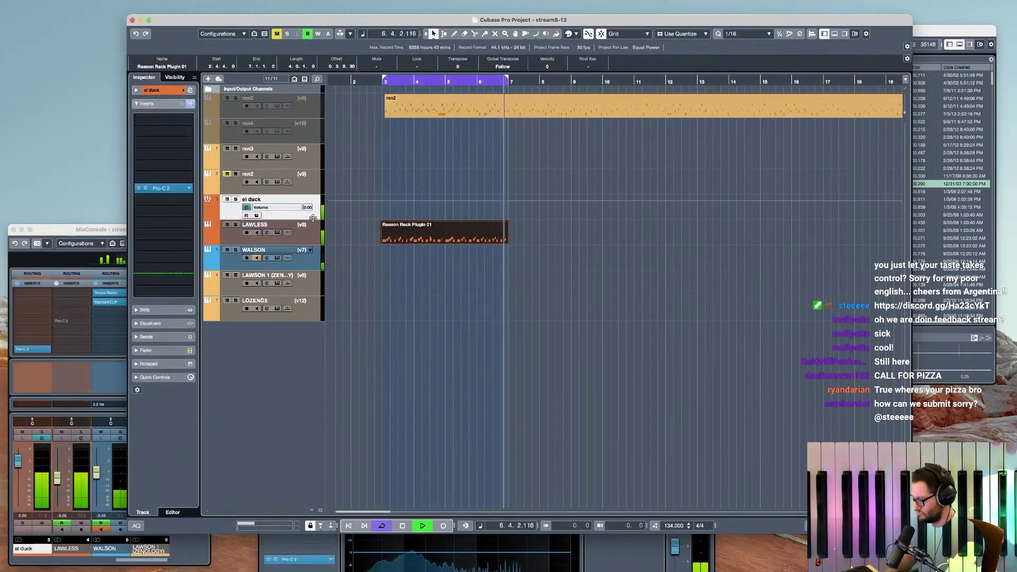
{"action": "key", "text": "space"}
{"action": "left_click", "coordinate": [162, 188]}
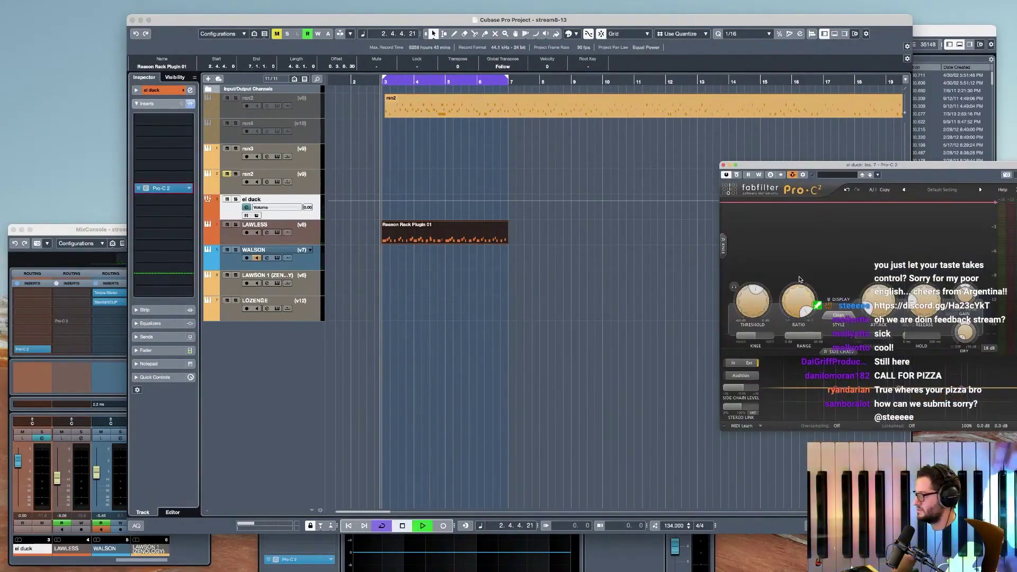
{"action": "key", "text": "space"}
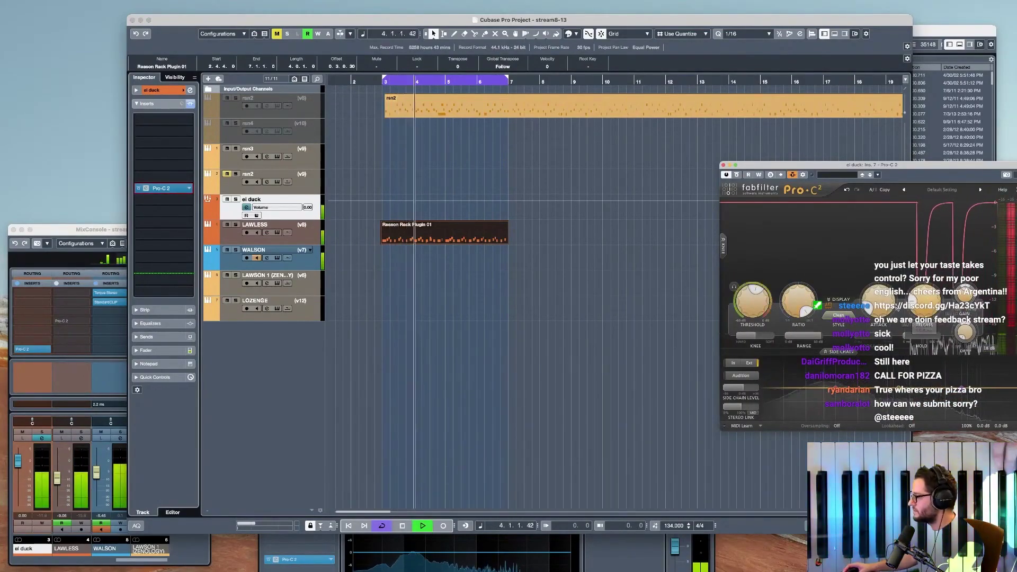
{"action": "left_click_drag", "start_coordinate": [762, 305], "coordinate": [763, 319]}
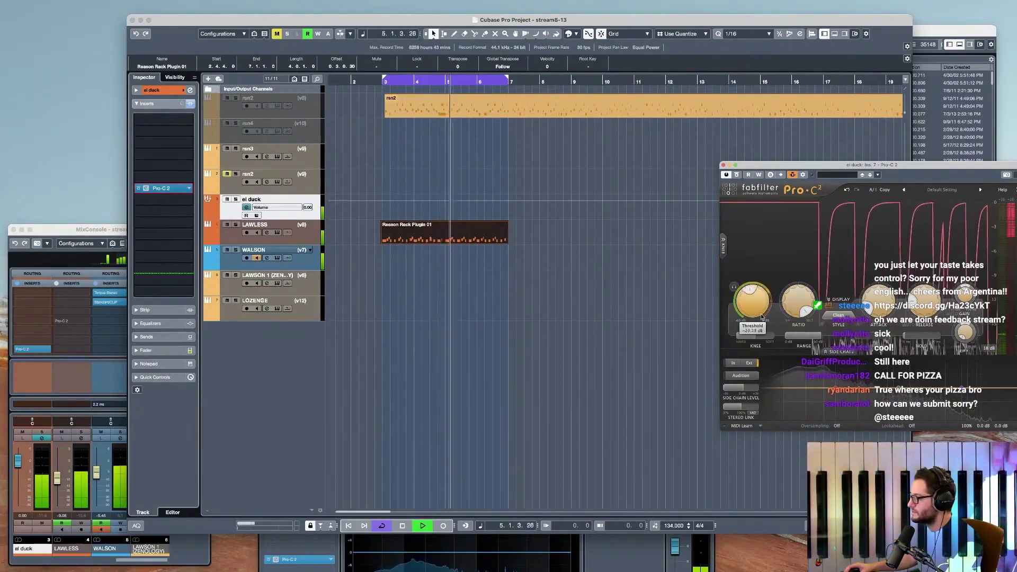
{"action": "key", "text": "space"}
- Add the SSL Native Bus Compressor v6 as the third audio insert on the WALSON track
{"action": "left_click", "coordinate": [287, 265]}
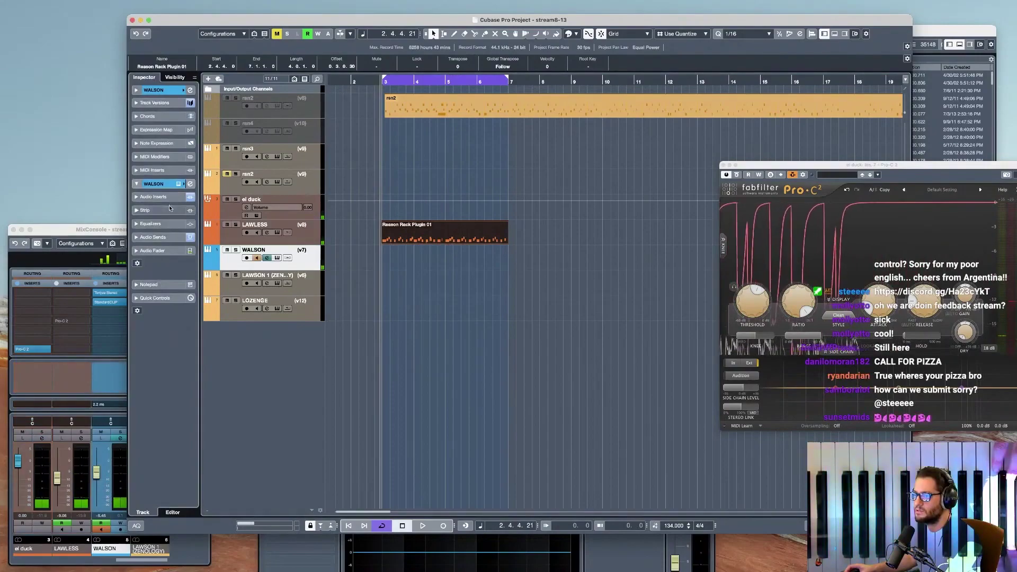
{"action": "left_click", "coordinate": [159, 198]}
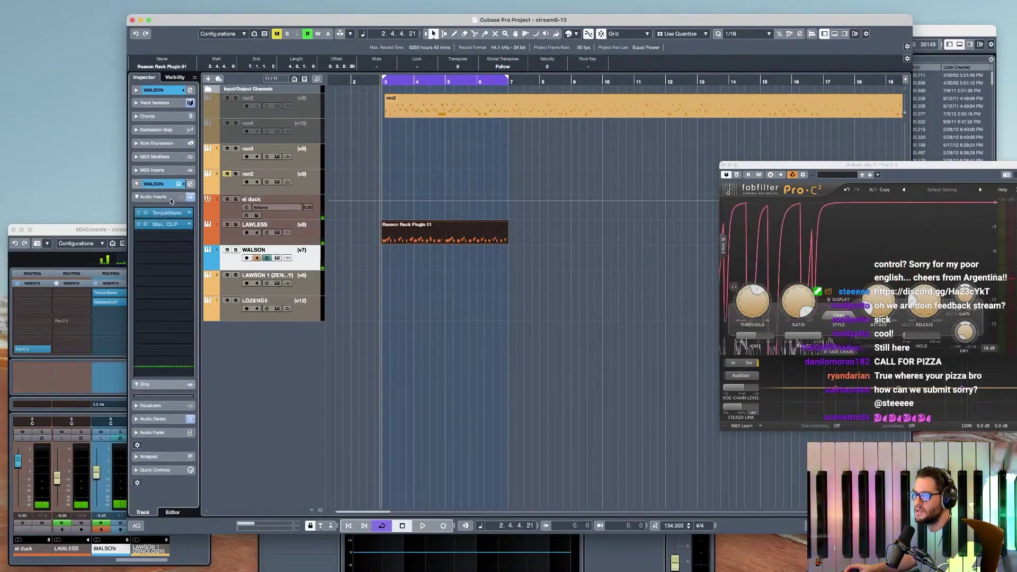
{"action": "left_click", "coordinate": [164, 244]}
{"action": "type", "text": "ssl"}
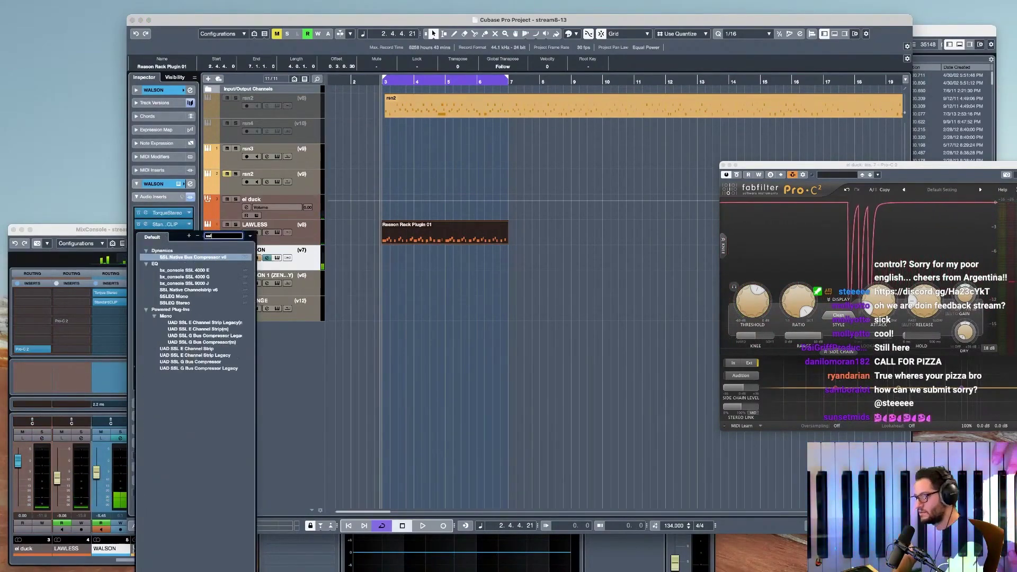
{"action": "key", "text": "Return"}
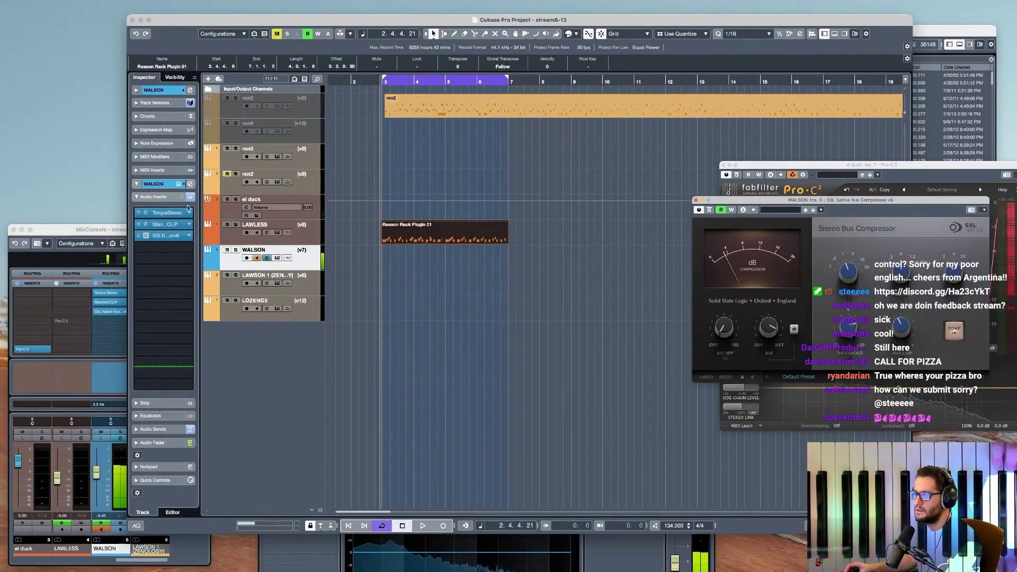
- Open the StandardCLIP insert on the WALSON track and slightly adjust its Soft-Clip Saturator
{"action": "left_click", "coordinate": [154, 229]}
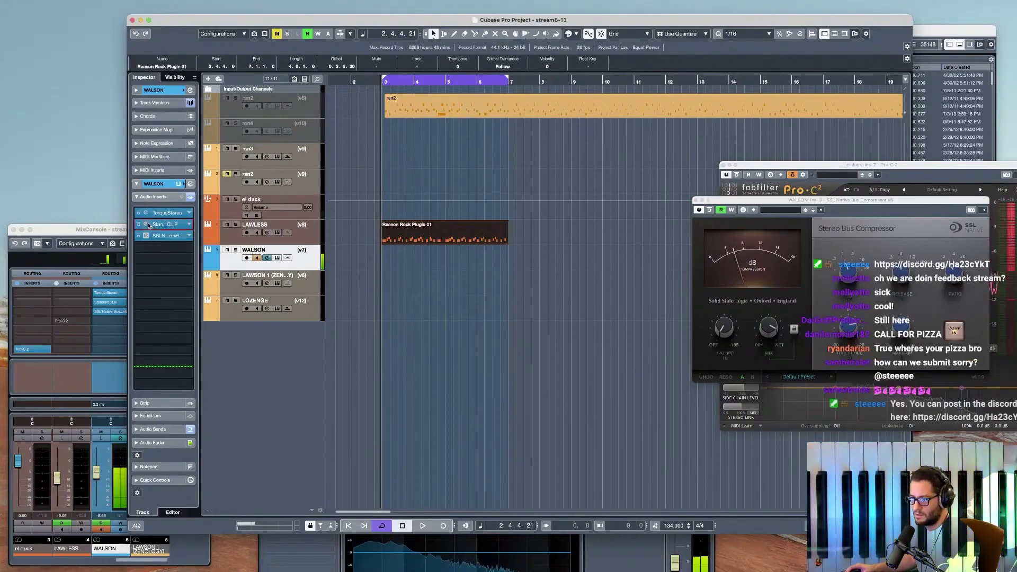
{"action": "left_click_drag", "start_coordinate": [441, 313], "coordinate": [443, 313]}
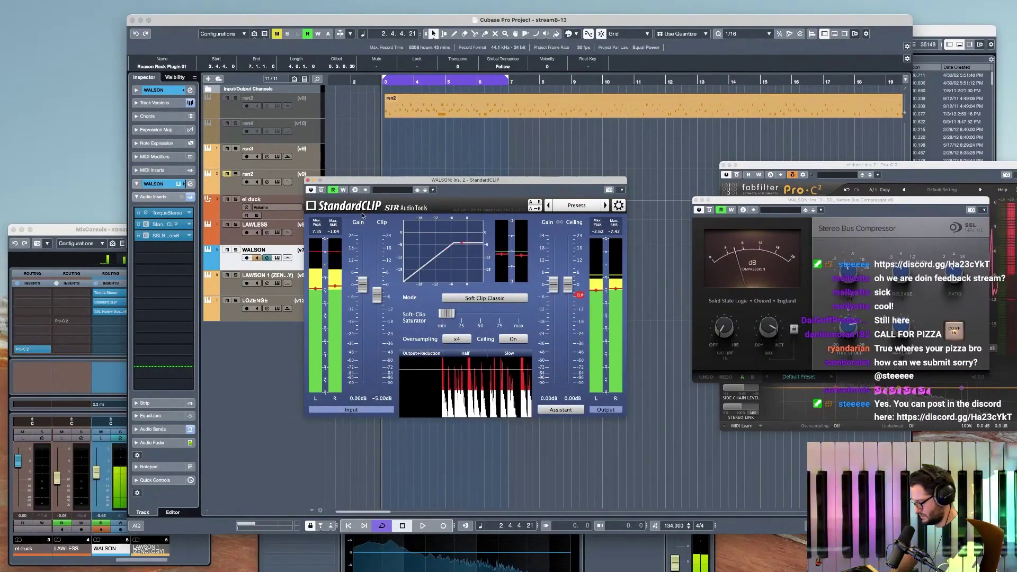
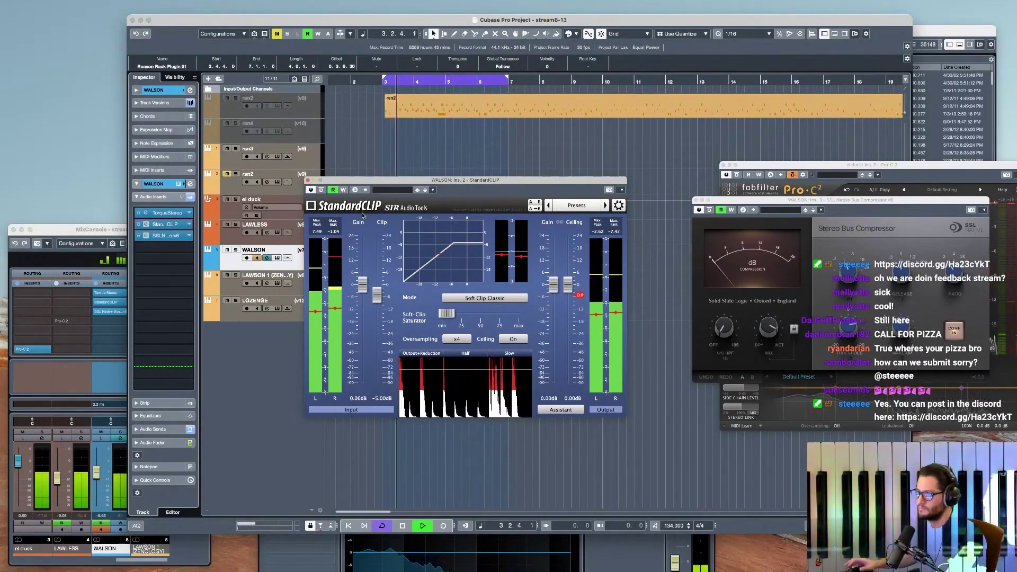
{"action": "key", "text": "space"}
- Insert the retrospective MIDI recording on the WALSON track and close the StandardCLIP window
{"action": "left_click", "coordinate": [167, 90]}
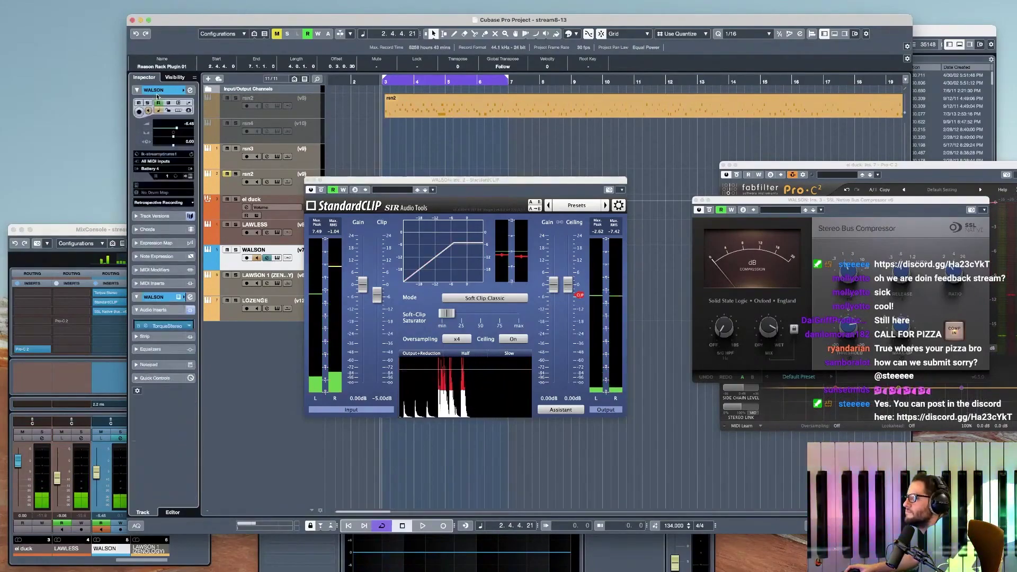
{"action": "left_click", "coordinate": [165, 200]}
{"action": "left_click", "coordinate": [164, 203]}
{"action": "left_click", "coordinate": [307, 181]}
{"action": "key", "text": "Delete"}
{"action": "left_click", "coordinate": [403, 265]}
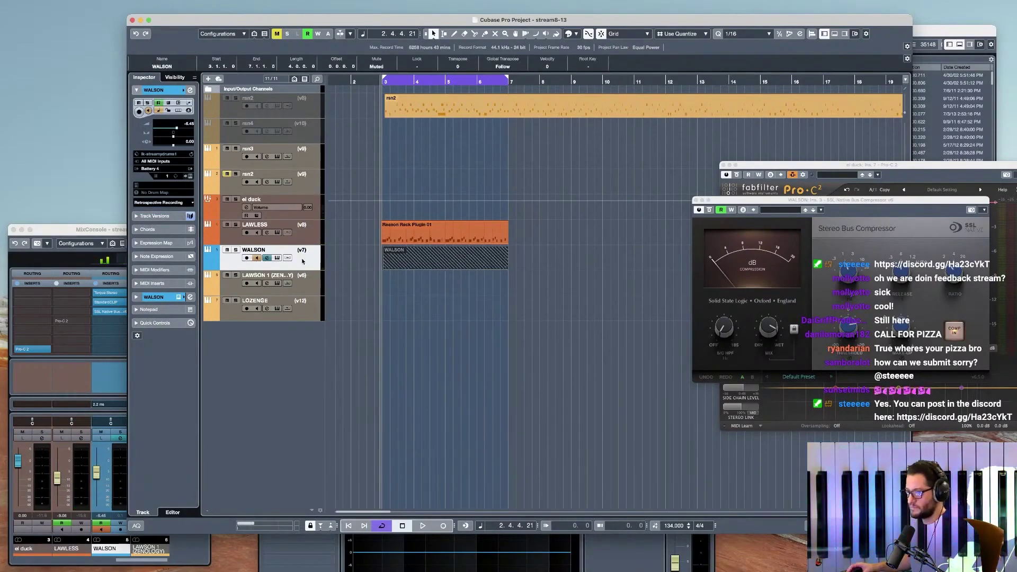
- Show the WALSON track's lanes and delete the takes on Lanes 1, 2, 3 and 5, keeping Lane 4
{"action": "left_click", "coordinate": [177, 112]}
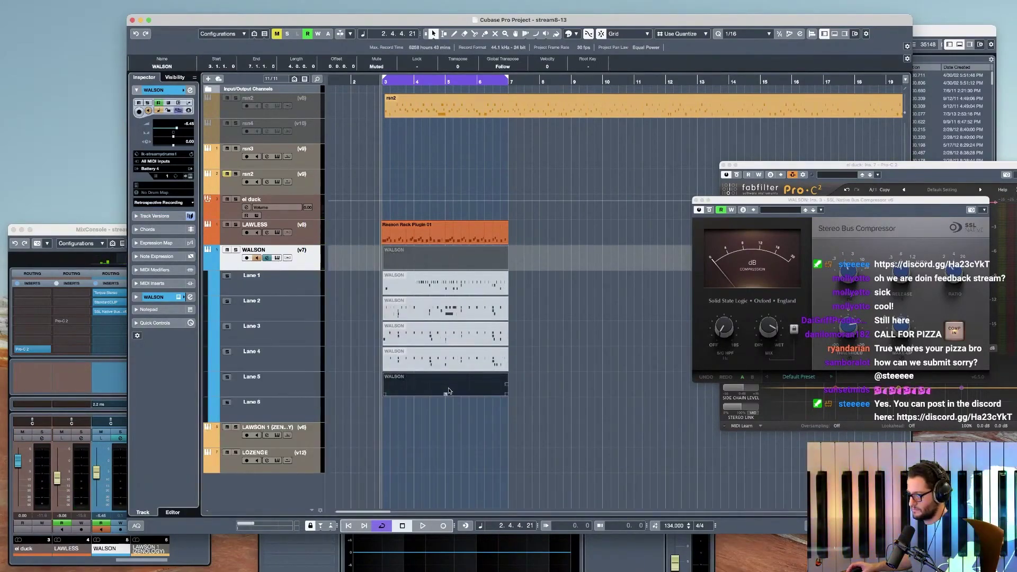
{"action": "key", "text": "Delete"}
{"action": "left_click", "coordinate": [453, 362]}
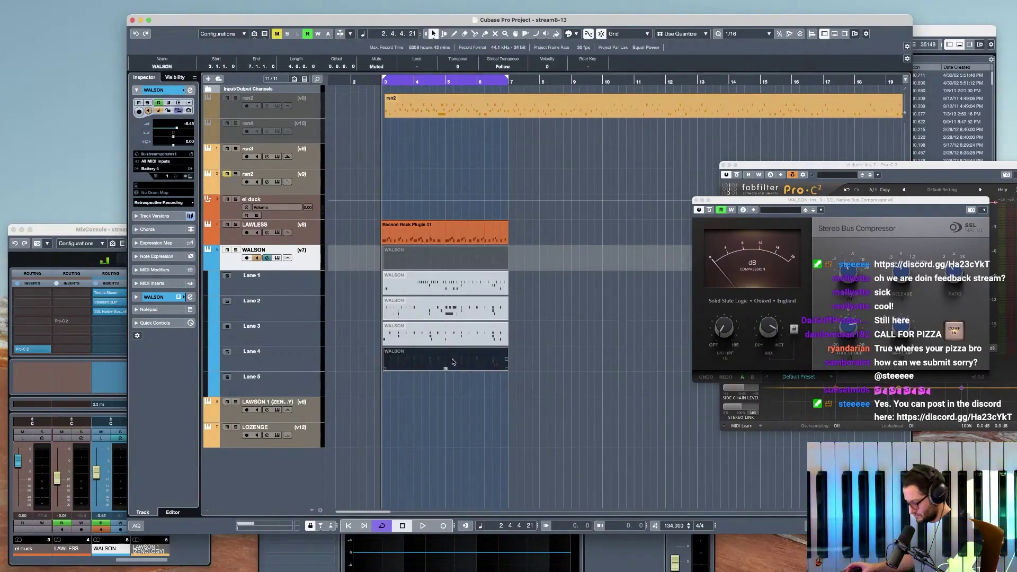
{"action": "key", "text": "space"}
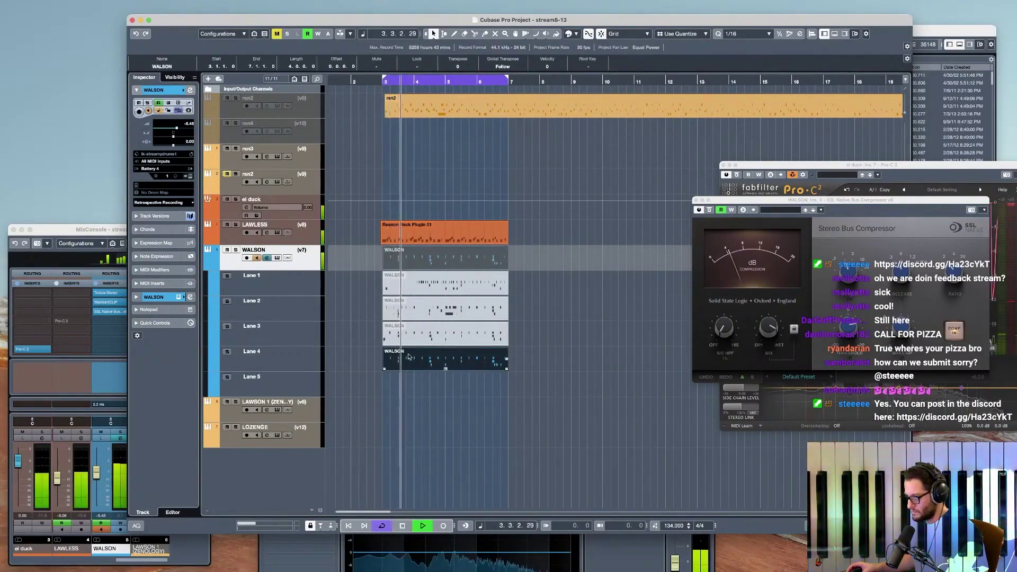
{"action": "left_click_drag", "start_coordinate": [360, 339], "coordinate": [482, 281]}
{"action": "key", "text": "Delete"}
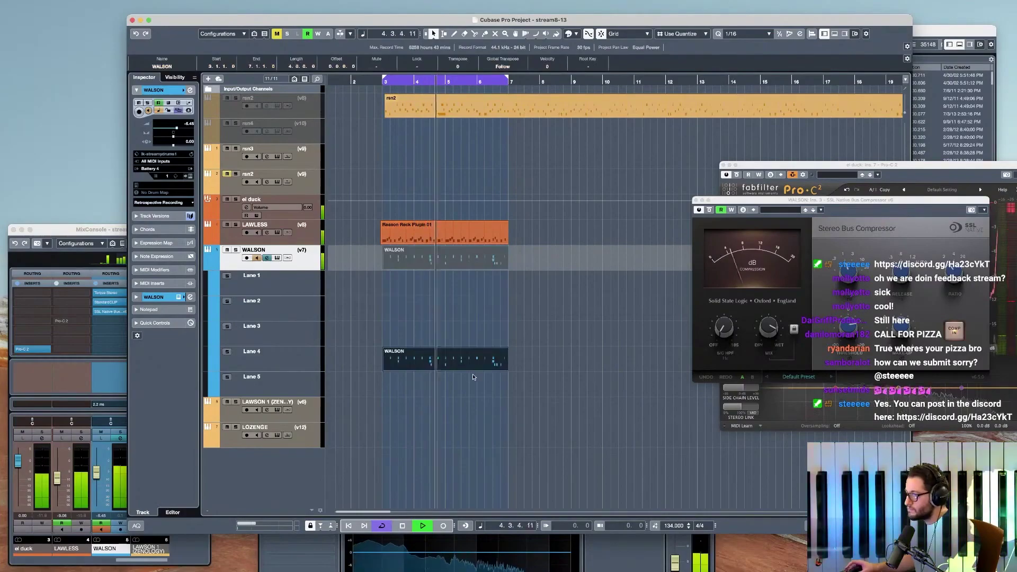
- Stop playback and open the Lane 4 WALSON part in the Key Editor, magnified at its first notes
{"action": "key", "text": "space"}
{"action": "double_click", "coordinate": [405, 358]}
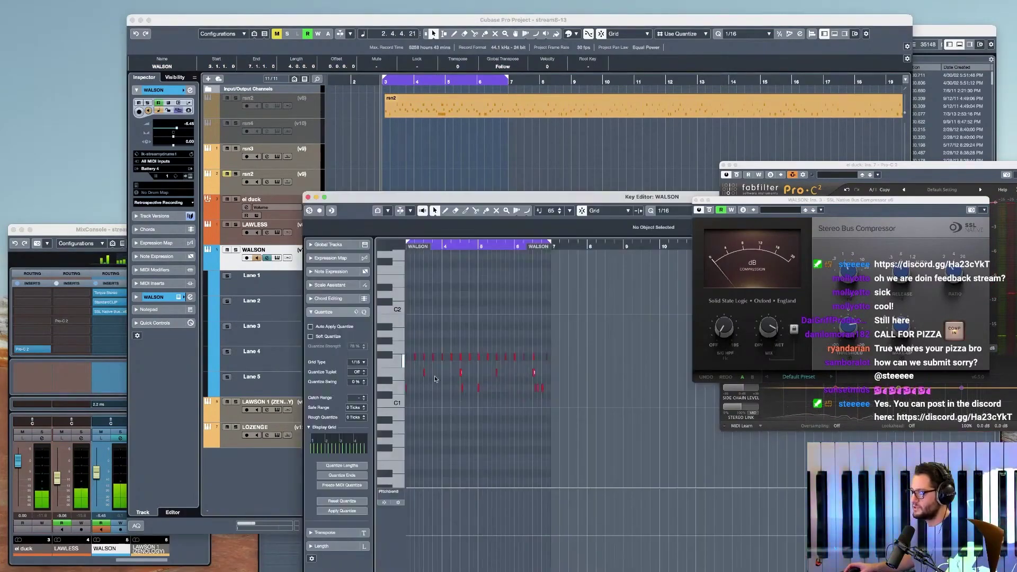
{"action": "key", "text": "h"}
{"action": "key", "text": "h"}
{"action": "key", "text": "h"}
{"action": "key", "text": "h"}
{"action": "key", "text": "h"}
{"action": "scroll", "coordinate": [601, 405], "scroll_direction": "right", "scroll_amount": 3}
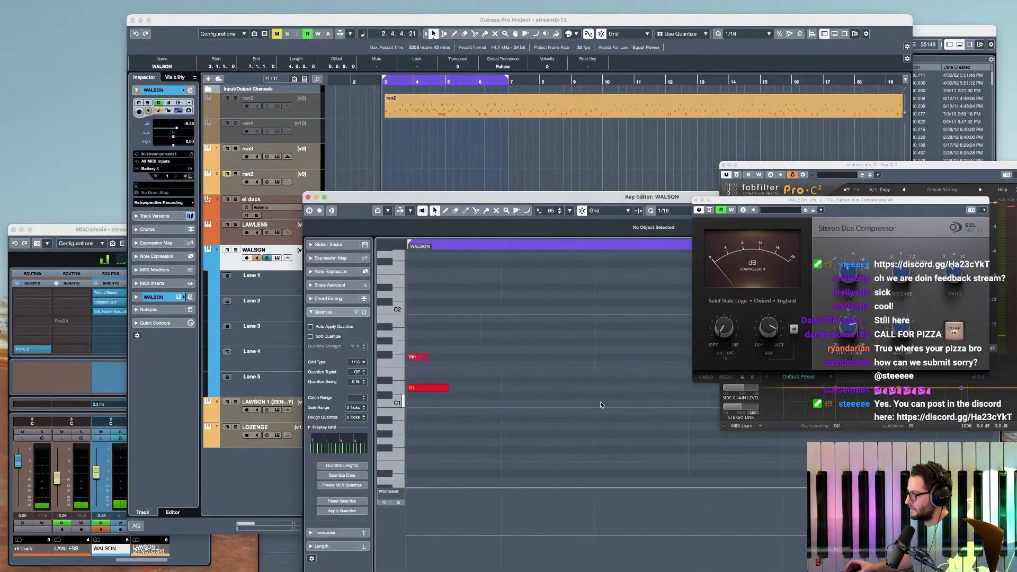
- Close the SSL Native Bus Compressor and Pro-C 2 windows covering the Key Editor
{"action": "left_click", "coordinate": [830, 202]}
{"action": "key", "text": "super+w"}
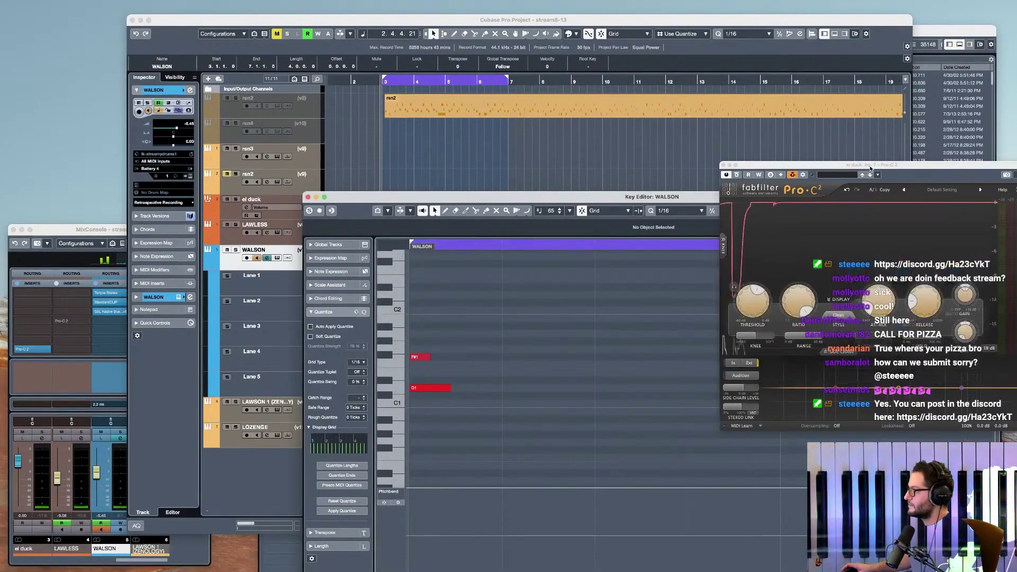
{"action": "left_click", "coordinate": [862, 167]}
{"action": "key", "text": "super+w"}
- Select the drum notes following the part's first beat and shift them slightly later onto the beat grid
{"action": "scroll", "coordinate": [638, 372], "scroll_direction": "left", "scroll_amount": 3}
{"action": "key", "text": "g"}
{"action": "key", "text": "g"}
{"action": "key", "text": "g"}
{"action": "key", "text": "g"}
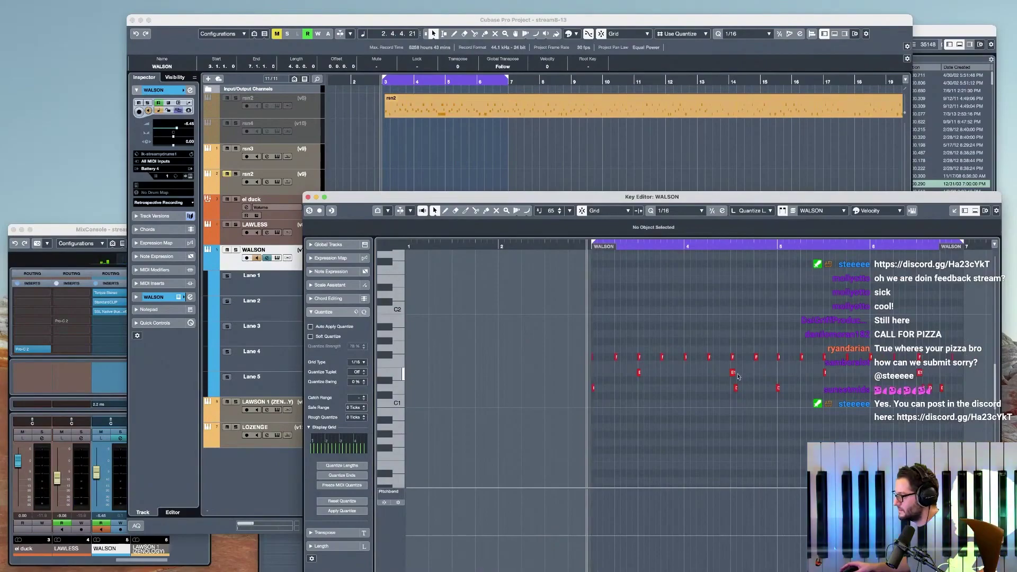
{"action": "key", "text": "h"}
{"action": "key", "text": "h"}
{"action": "key", "text": "h"}
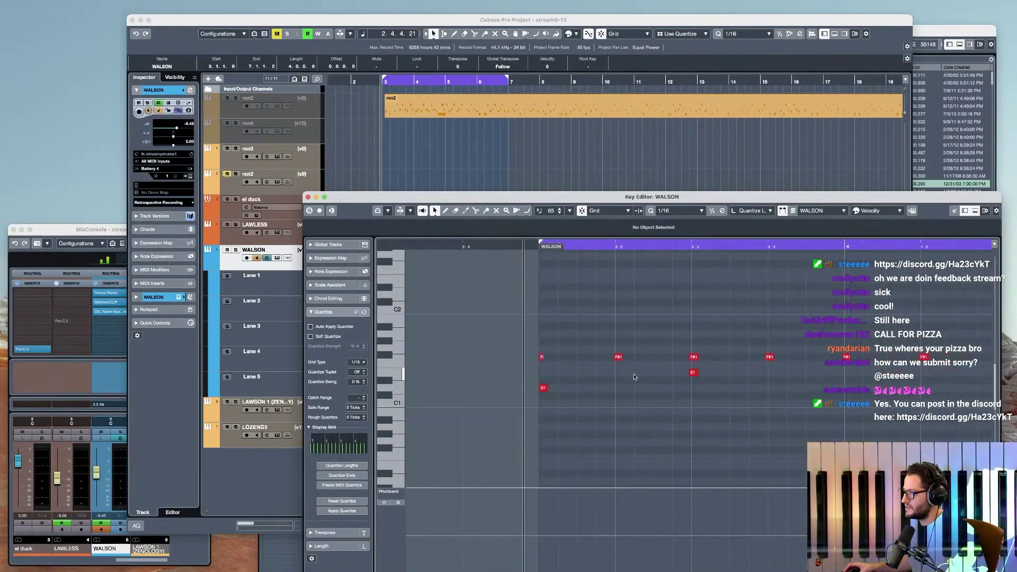
{"action": "scroll", "coordinate": [638, 380], "scroll_direction": "right", "scroll_amount": 3}
{"action": "scroll", "coordinate": [604, 379], "scroll_direction": "down", "scroll_amount": 5}
{"action": "left_click_drag", "start_coordinate": [567, 329], "coordinate": [755, 395]}
{"action": "scroll", "coordinate": [600, 366], "scroll_direction": "up", "scroll_amount": 8}
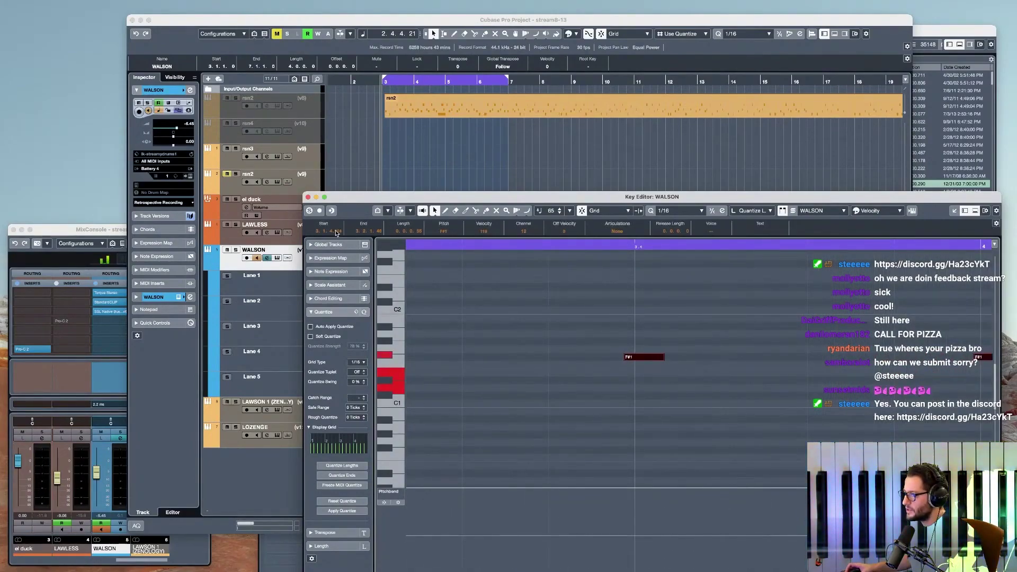
{"action": "scroll", "coordinate": [542, 380], "scroll_direction": "down", "scroll_amount": 4}
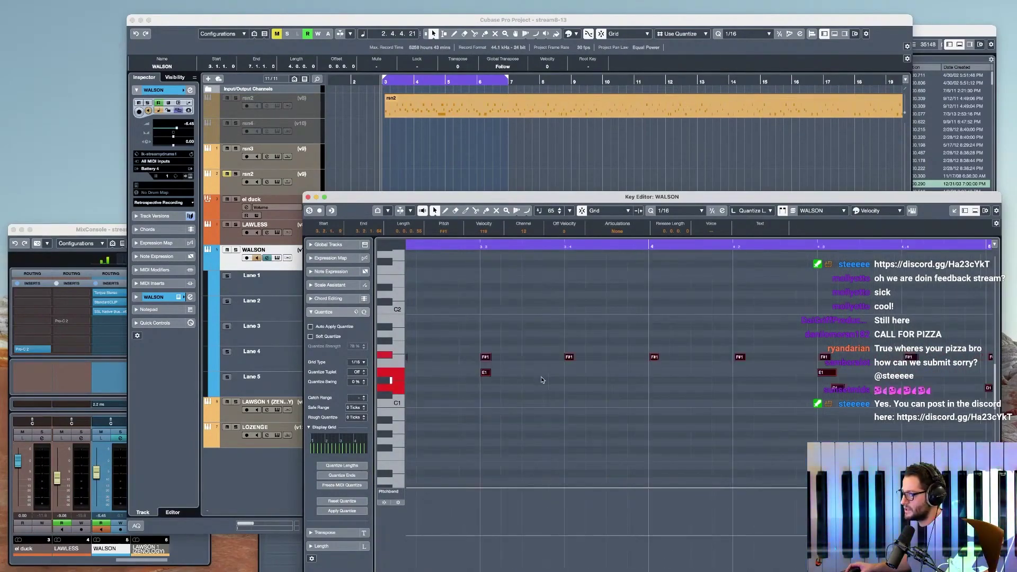
{"action": "scroll", "coordinate": [494, 335], "scroll_direction": "left", "scroll_amount": 4}
{"action": "left_click", "coordinate": [542, 330]}
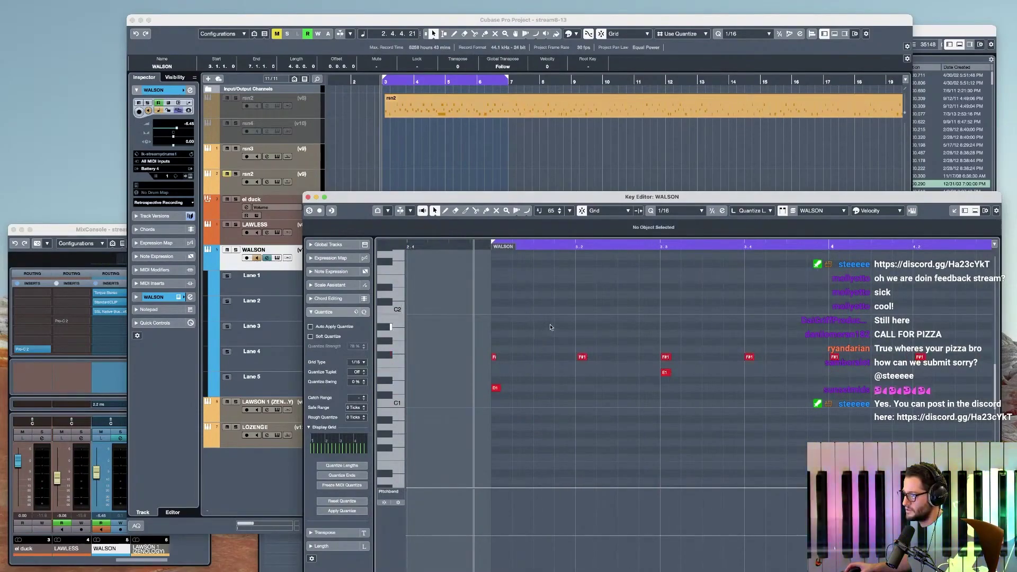
- Play the part from its start and move the D1 note shortly after beat 4.3 onto 4.3.2
{"action": "key", "text": "space"}
{"action": "scroll", "coordinate": [760, 401], "scroll_direction": "right", "scroll_amount": 3}
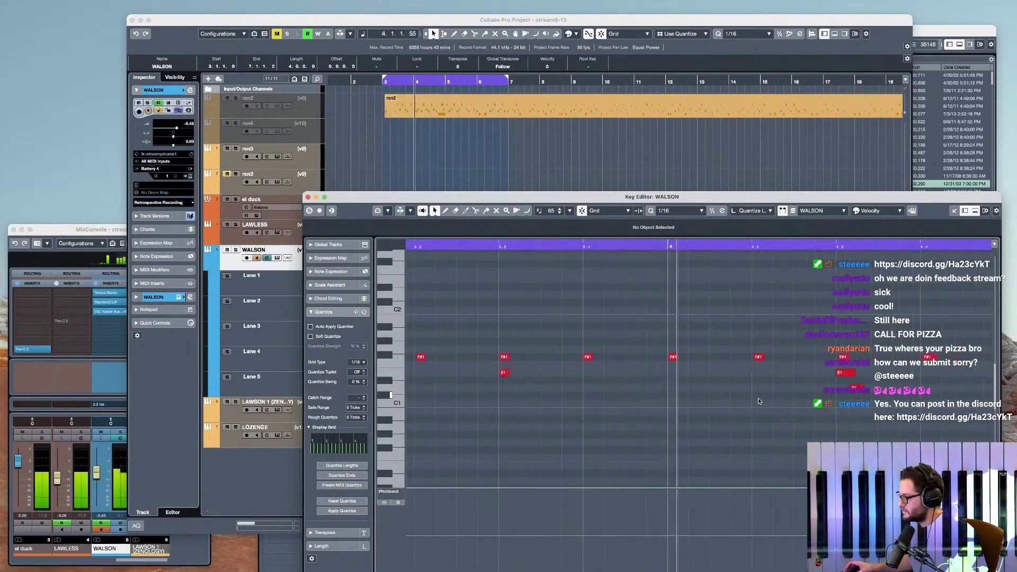
{"action": "key", "text": "space"}
{"action": "left_click_drag", "start_coordinate": [857, 390], "coordinate": [865, 392]}
{"action": "scroll", "coordinate": [865, 392], "scroll_direction": "right", "scroll_amount": 2}
{"action": "scroll", "coordinate": [822, 394], "scroll_direction": "down", "scroll_amount": 1}
- Copy the D1 note at 4.3.2 to beat 4.4 during playback
{"action": "key", "text": "space"}
{"action": "left_click_drag", "start_coordinate": [771, 390], "coordinate": [821, 392]}
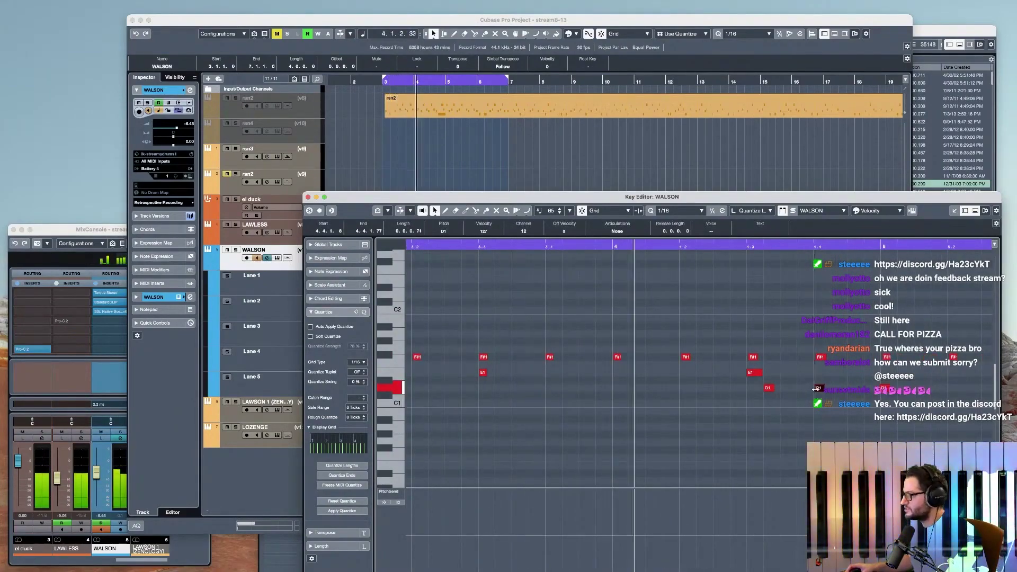
{"action": "key", "text": "space"}
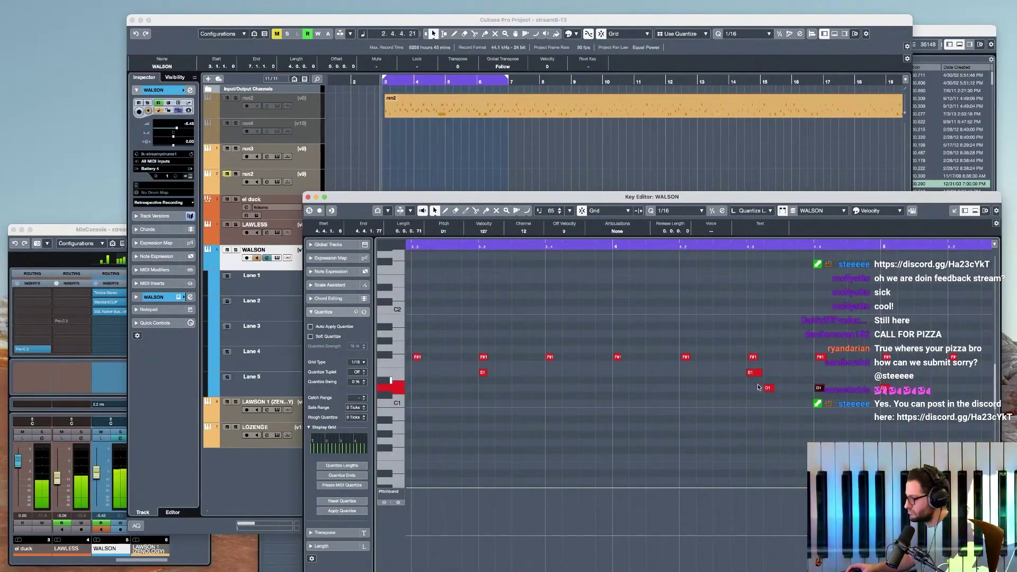
- Try lowering the D1 note at 4.3.2 to C1 and audition it from bar 4
{"action": "left_click_drag", "start_coordinate": [769, 389], "coordinate": [778, 395]}
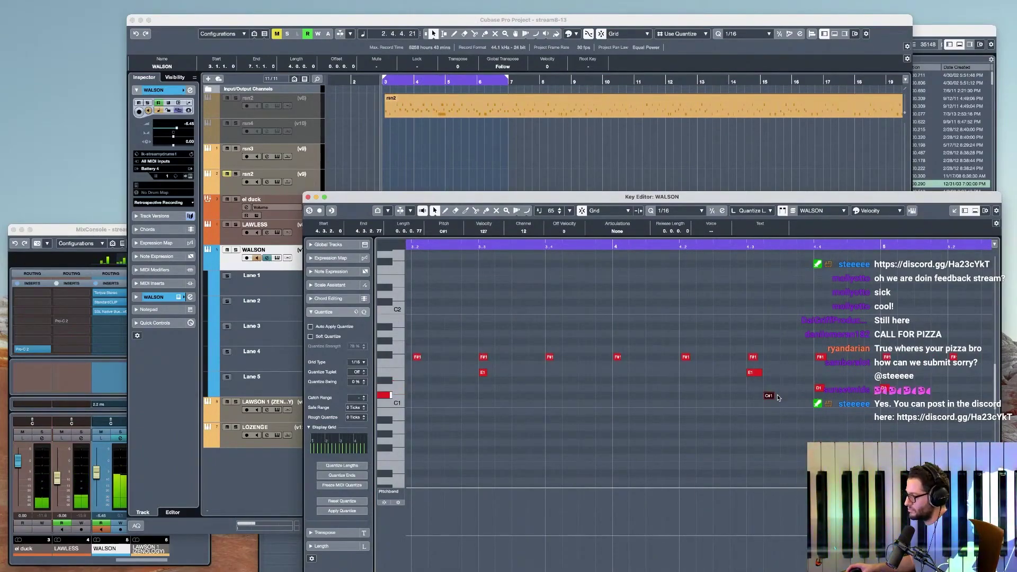
{"action": "key", "text": "Down"}
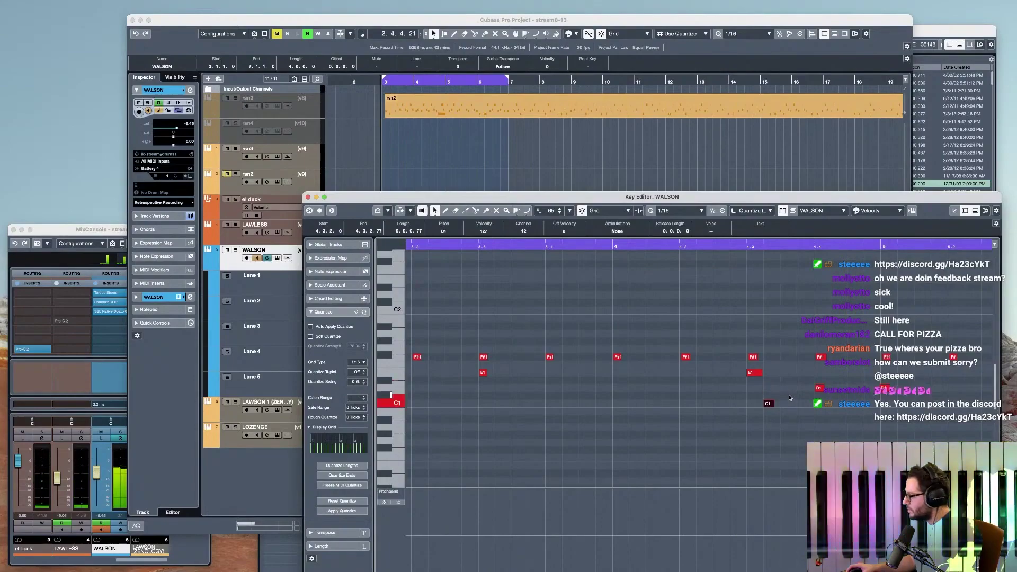
{"action": "left_click", "coordinate": [623, 248]}
{"action": "key", "text": "space"}
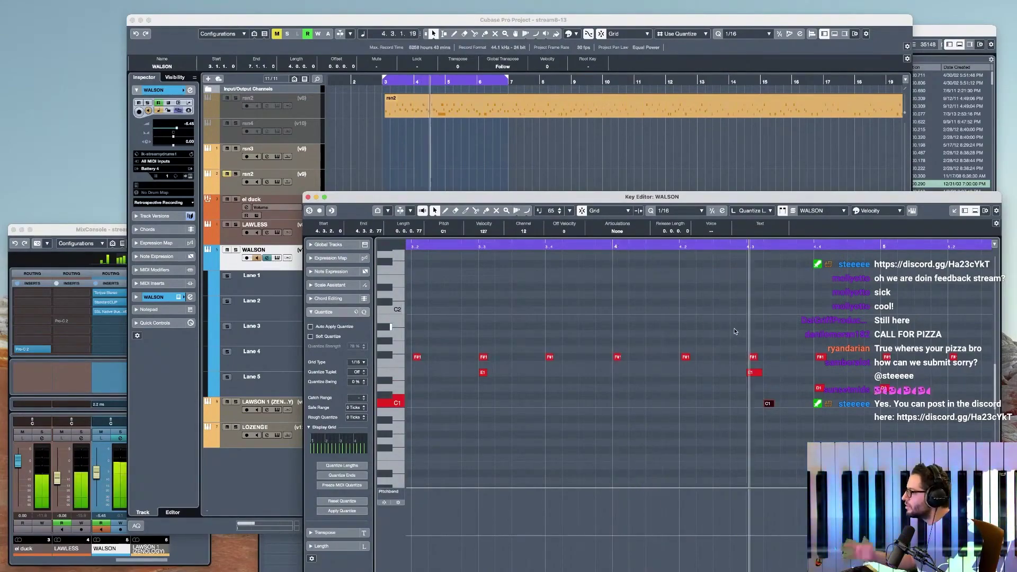
{"action": "key", "text": "space"}
- Return the lowered note at 4.3.2 to D1 and briefly audition it
{"action": "key", "text": "Up"}
{"action": "key", "text": "Up"}
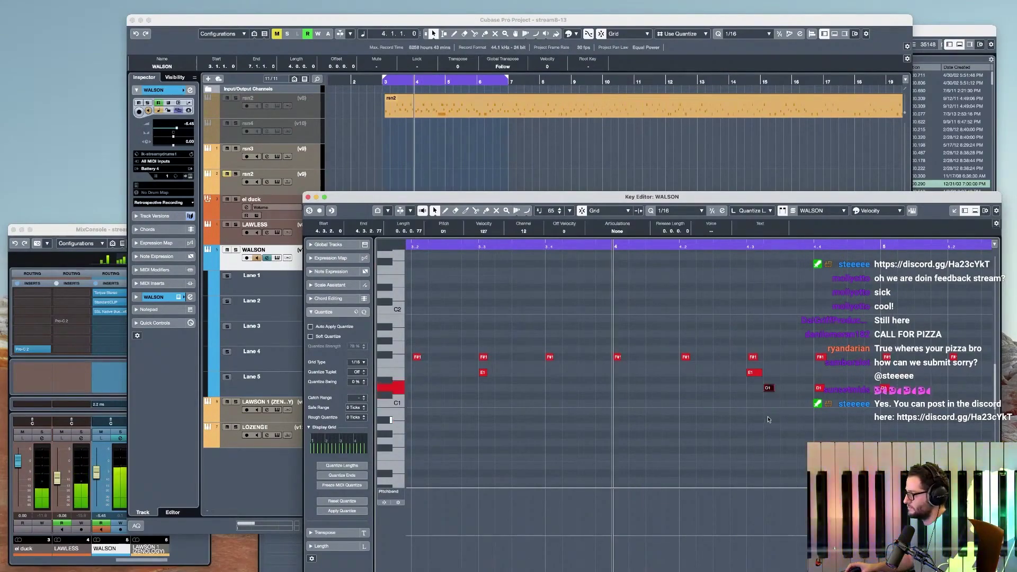
{"action": "key", "text": "space"}
{"action": "key", "text": "space"}
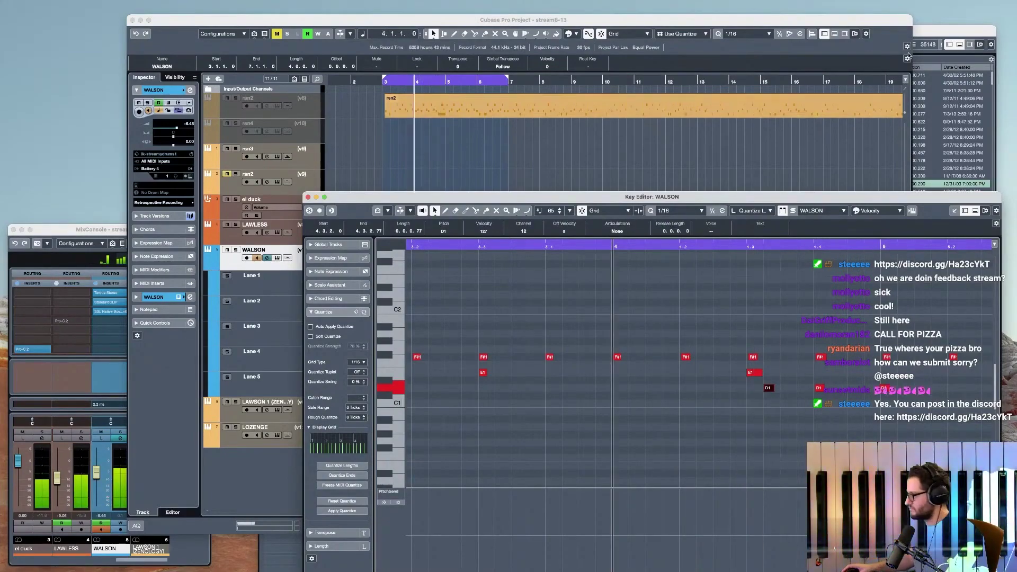
- Bring the MediaBay window forward and search its audio files for "open" and "909 ch"
{"action": "left_click", "coordinate": [935, 33]}
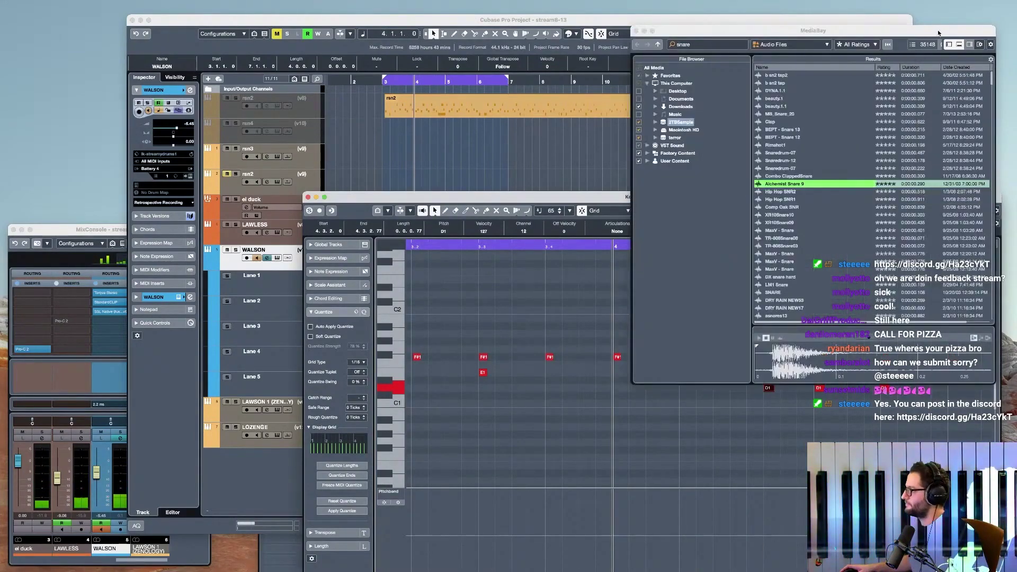
{"action": "left_click", "coordinate": [699, 44]}
{"action": "type", "text": "open"}
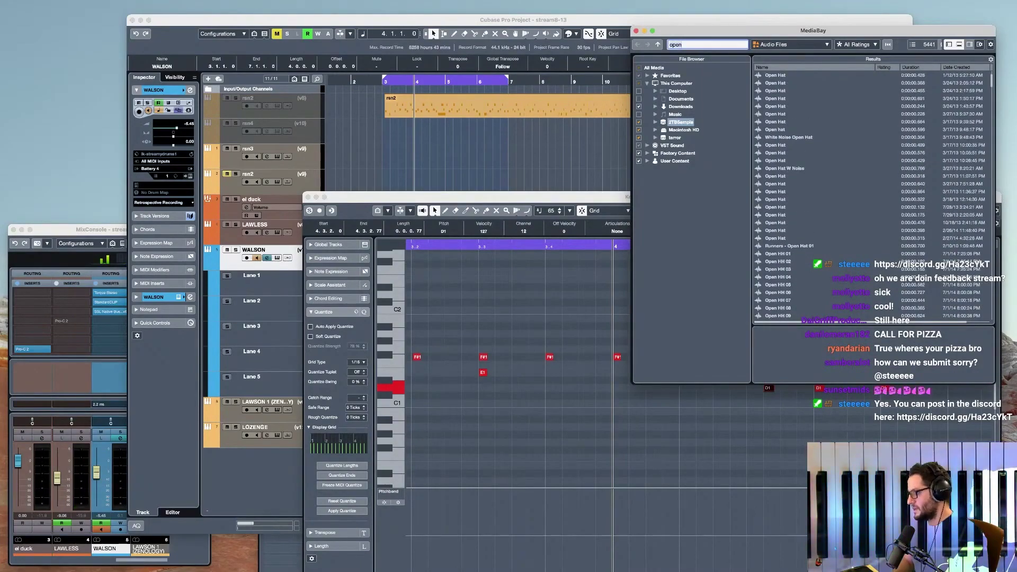
{"action": "key", "text": "super+a"}
{"action": "type", "text": "909"}
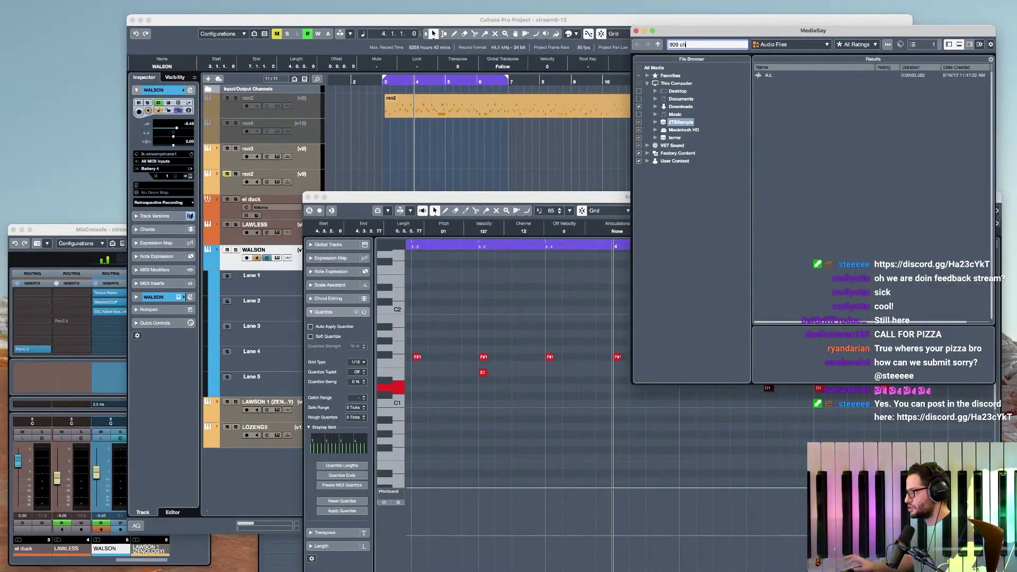
{"action": "left_click", "coordinate": [787, 114]}
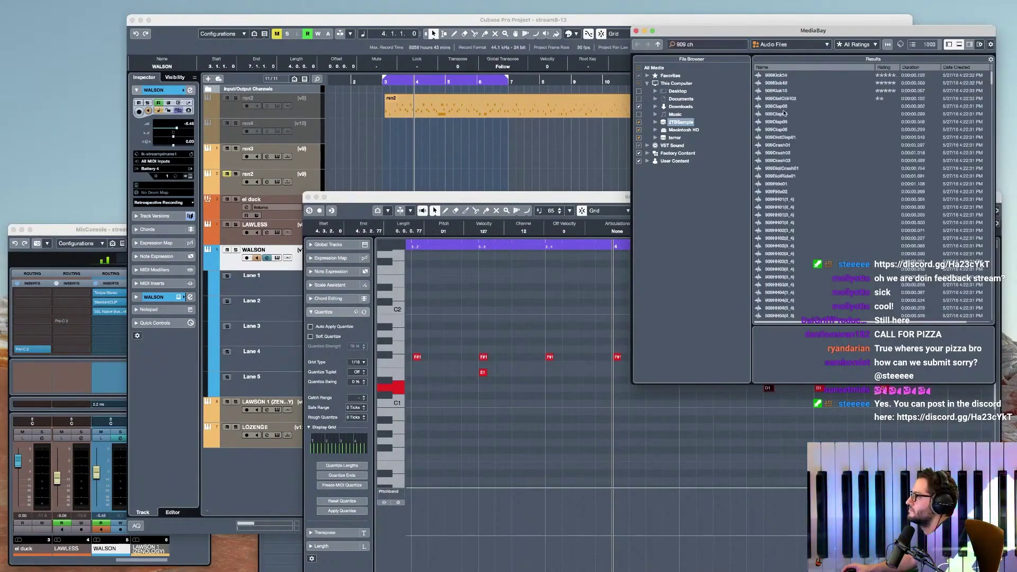
- Audition the 909 closed and open hi-hat samples in the MediaBay search results
{"action": "key", "text": "Down"}
{"action": "key", "text": "Up"}
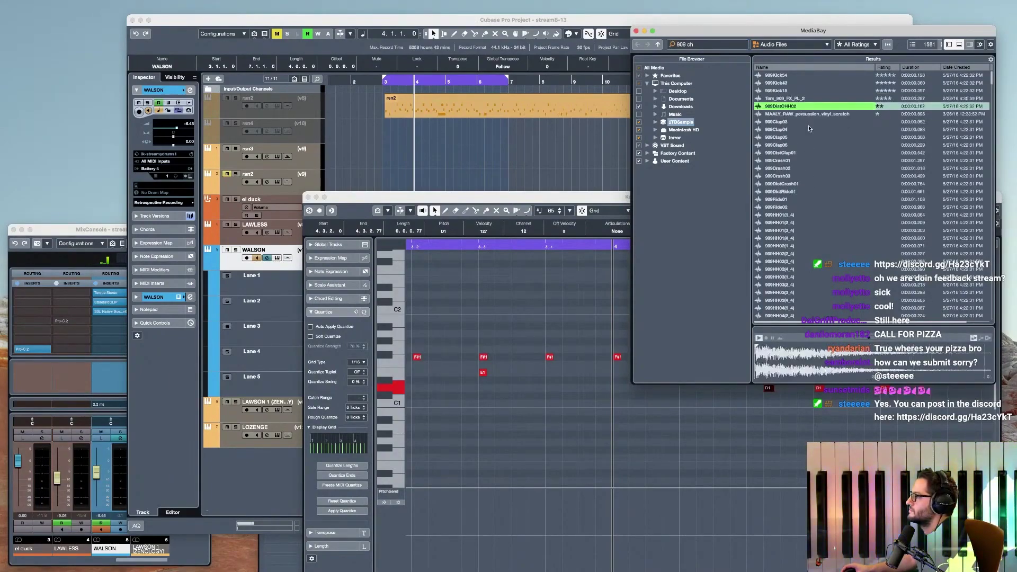
{"action": "key", "text": "Down"}
{"action": "key", "text": "Down"}
{"action": "key", "text": "Down"}
{"action": "key", "text": "Down"}
{"action": "key", "text": "Down"}
{"action": "key", "text": "Down"}
{"action": "key", "text": "Down"}
{"action": "key", "text": "Down"}
{"action": "key", "text": "Down"}
{"action": "key", "text": "Down"}
{"action": "key", "text": "Down"}
{"action": "key", "text": "Down"}
{"action": "key", "text": "Down"}
{"action": "key", "text": "Down"}
{"action": "key", "text": "Down"}
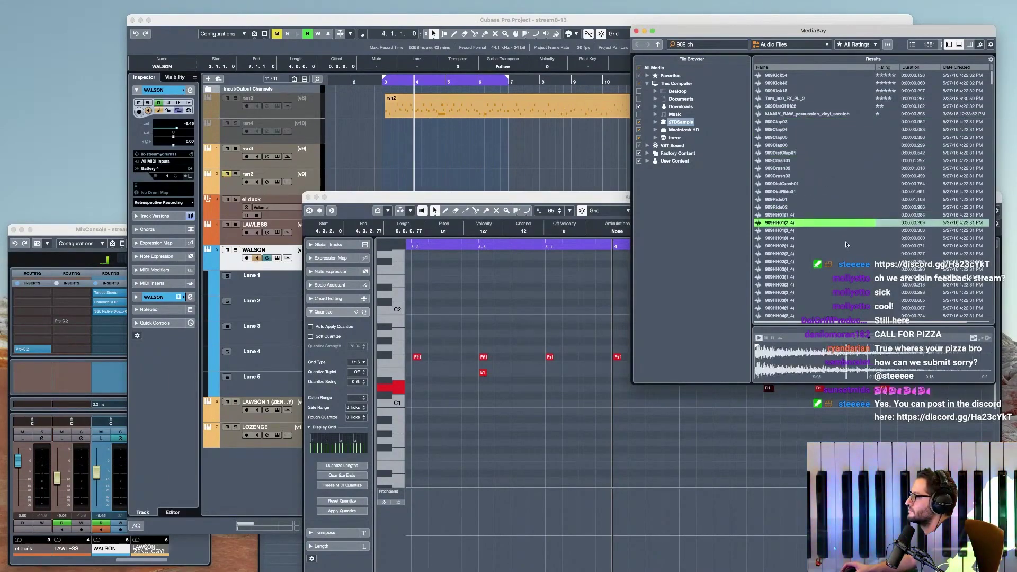
{"action": "key", "text": "Down"}
{"action": "key", "text": "Down"}
{"action": "key", "text": "Down"}
{"action": "key", "text": "Down"}
{"action": "key", "text": "Down"}
{"action": "key", "text": "Down"}
{"action": "key", "text": "Down"}
{"action": "key", "text": "Down"}
{"action": "key", "text": "Down"}
{"action": "key", "text": "Down"}
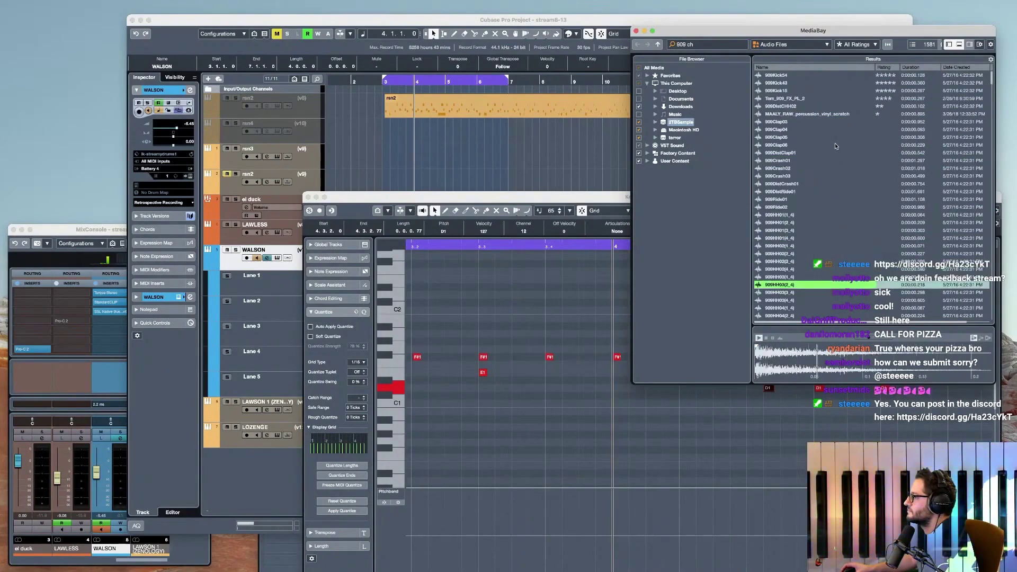
{"action": "key", "text": "Down"}
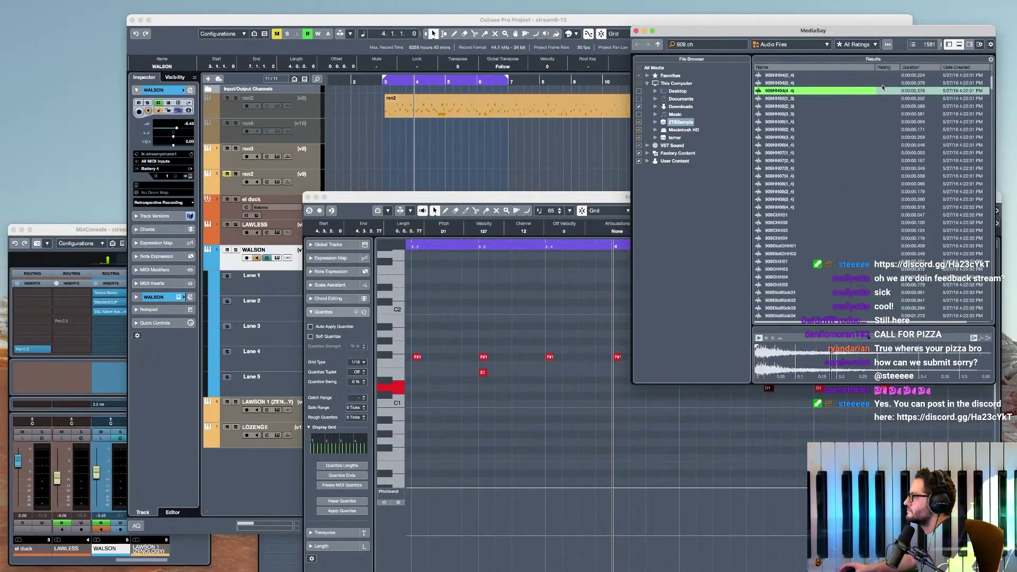
{"action": "left_click", "coordinate": [780, 259]}
{"action": "key", "text": "Down"}
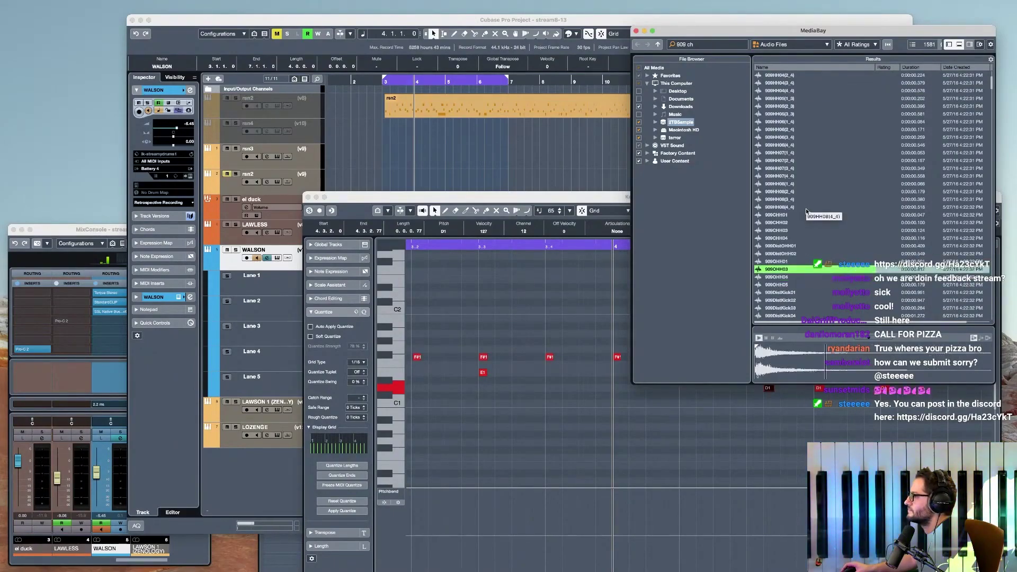
{"action": "scroll", "coordinate": [805, 233], "scroll_direction": "down", "scroll_amount": 10}
- Search MediaBay for "open hat" and audition samples among the highest-rated results
{"action": "left_click", "coordinate": [701, 46]}
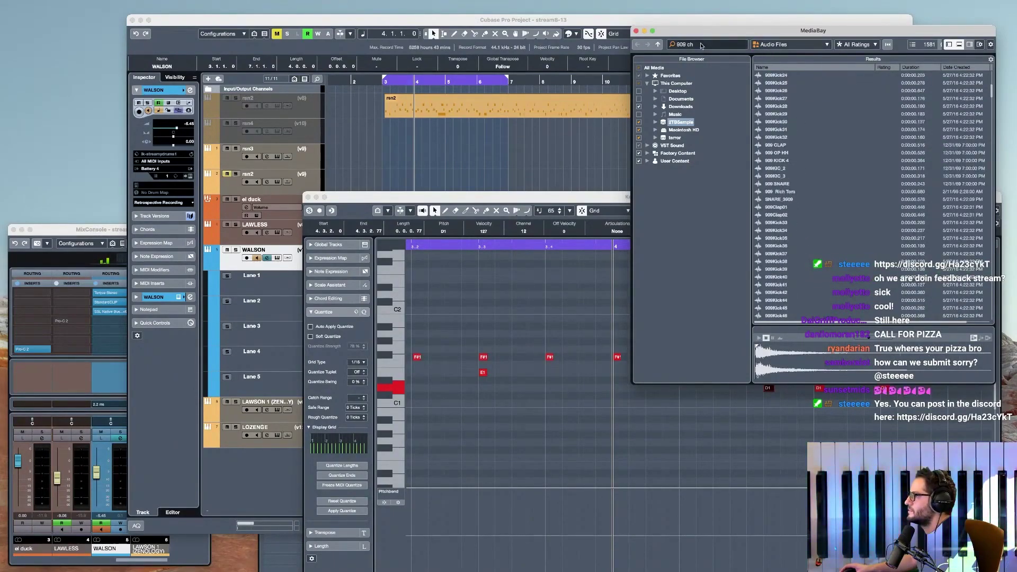
{"action": "type", "text": "open hat"}
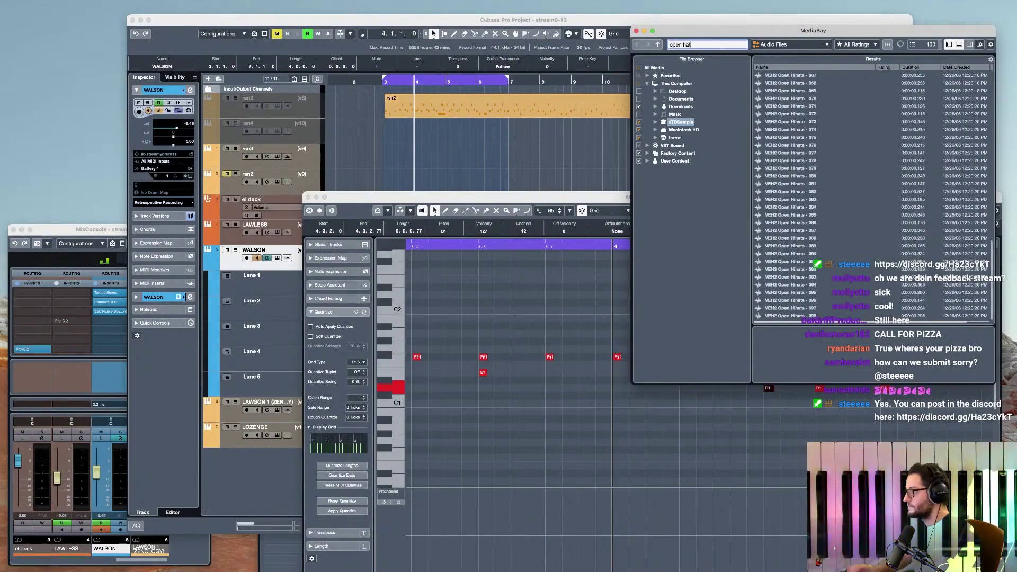
{"action": "left_click", "coordinate": [793, 109]}
{"action": "left_click", "coordinate": [845, 207]}
{"action": "scroll", "coordinate": [845, 142], "scroll_direction": "up", "scroll_amount": 6}
{"action": "left_click", "coordinate": [827, 91]}
{"action": "scroll", "coordinate": [846, 158], "scroll_direction": "up", "scroll_amount": 15}
{"action": "left_click", "coordinate": [819, 92]}
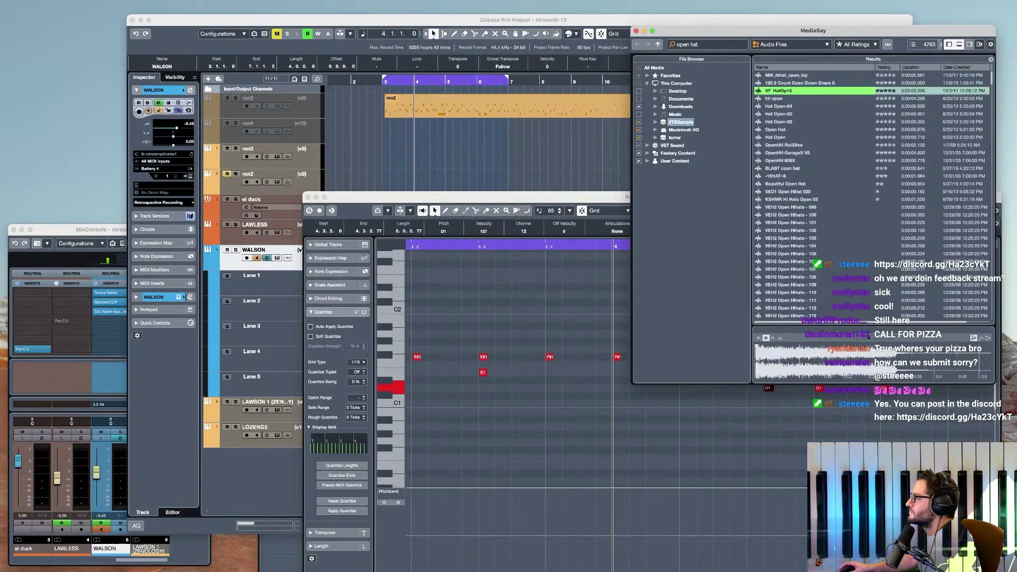
- Compare the five-star open hat samples and settle on XF_HatOp15
{"action": "key", "text": "super+Tab"}
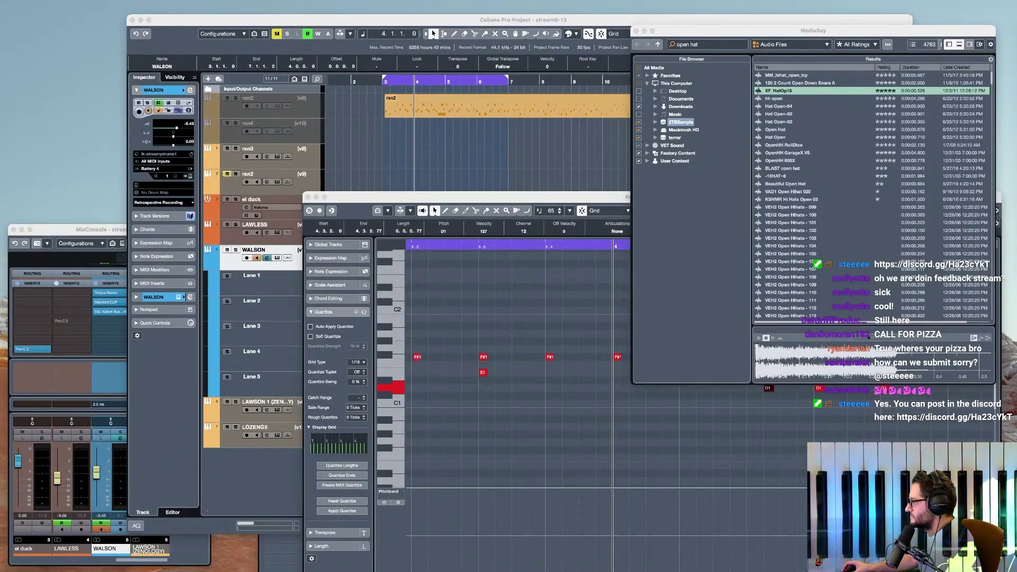
{"action": "key", "text": "super+Tab"}
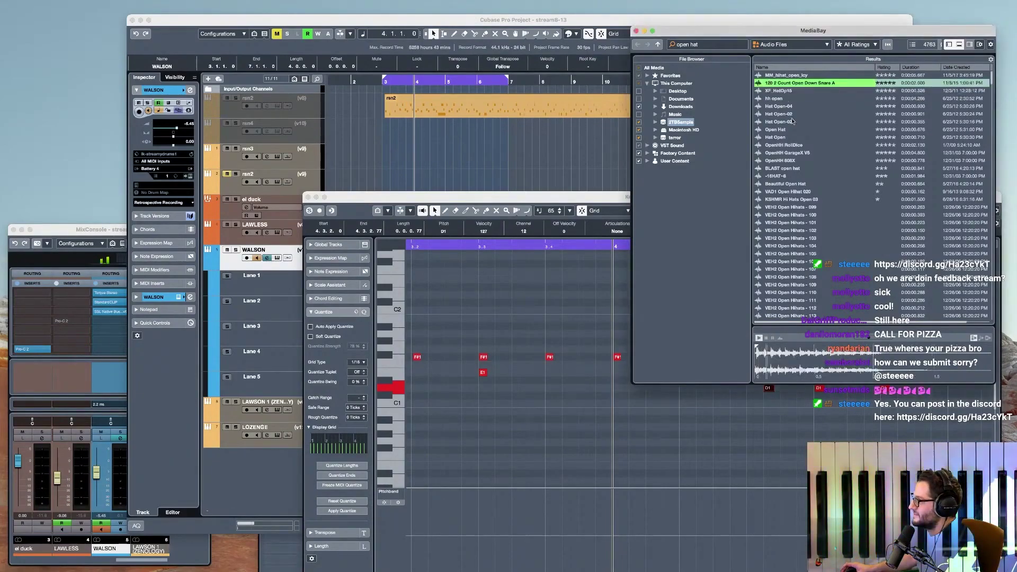
{"action": "key", "text": "Down"}
{"action": "key", "text": "Down"}
{"action": "key", "text": "Down"}
{"action": "key", "text": "Down"}
{"action": "key", "text": "Down"}
{"action": "key", "text": "Down"}
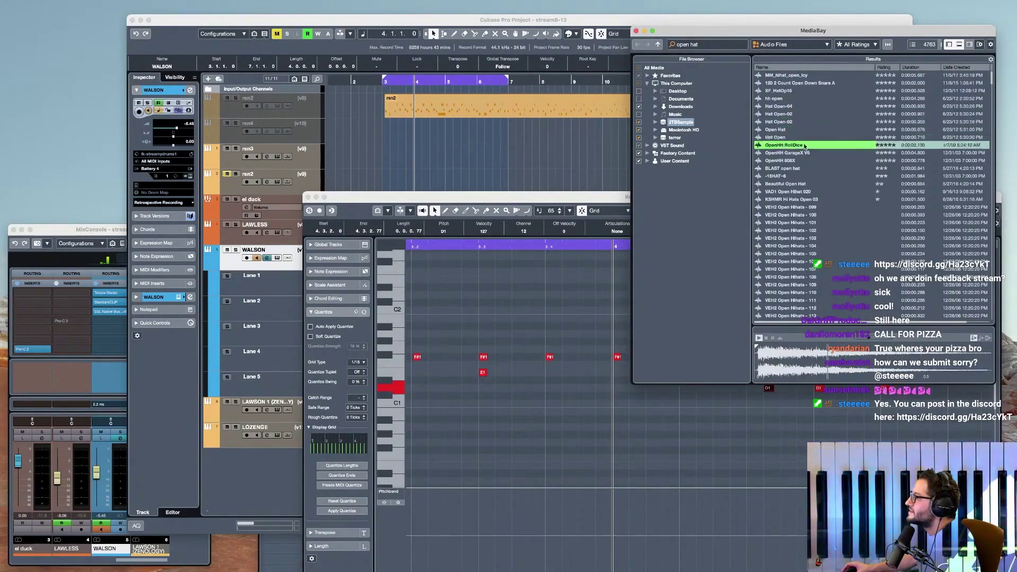
{"action": "key", "text": "Down"}
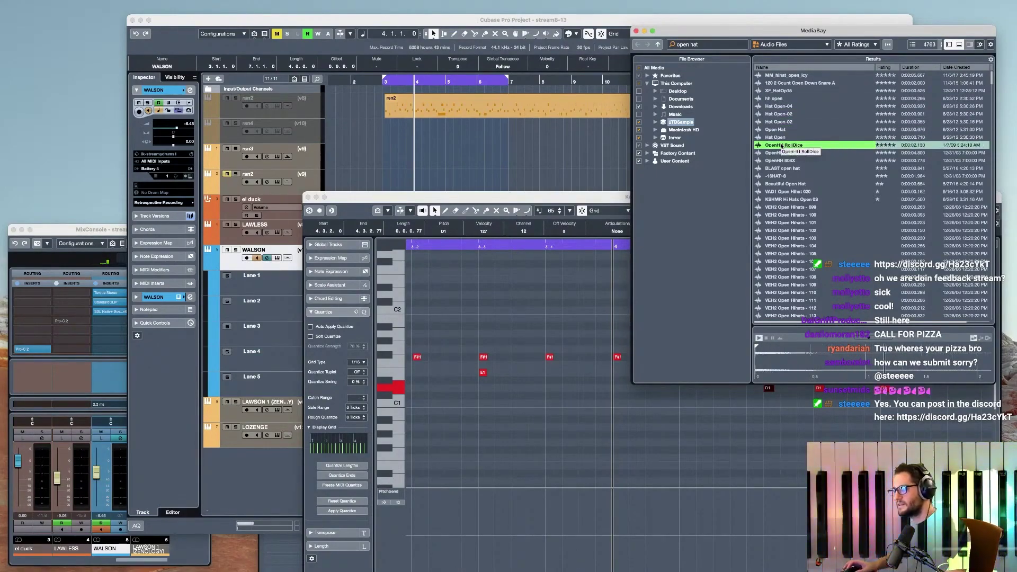
{"action": "key", "text": "Up"}
{"action": "key", "text": "Up"}
{"action": "key", "text": "Up"}
{"action": "key", "text": "Up"}
{"action": "key", "text": "Up"}
{"action": "key", "text": "Up"}
{"action": "key", "text": "Up"}
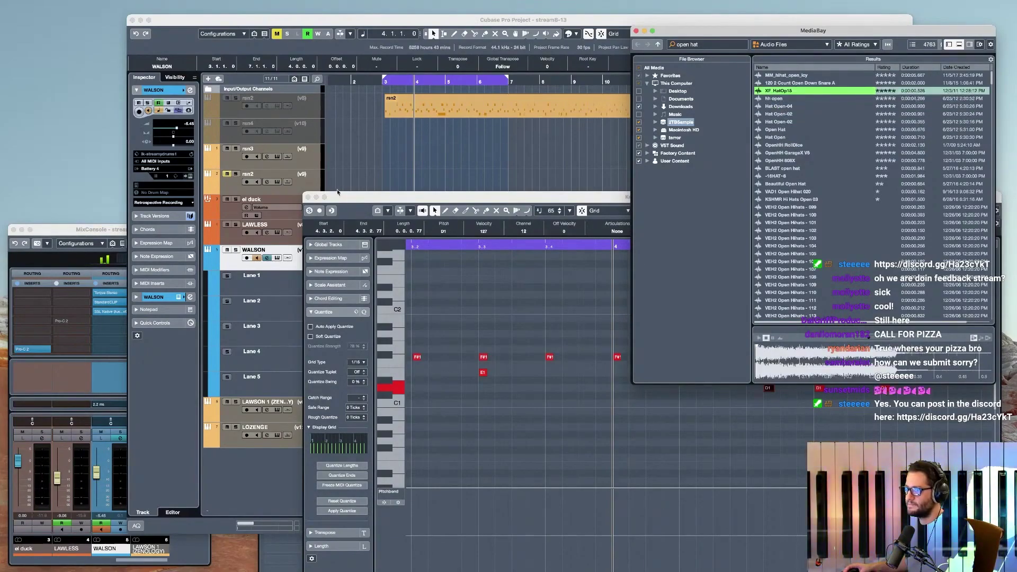
- Close the Key Editor and open the WALSON track's Battery instrument alongside the MediaBay window
{"action": "left_click", "coordinate": [308, 197]}
{"action": "left_click", "coordinate": [286, 259]}
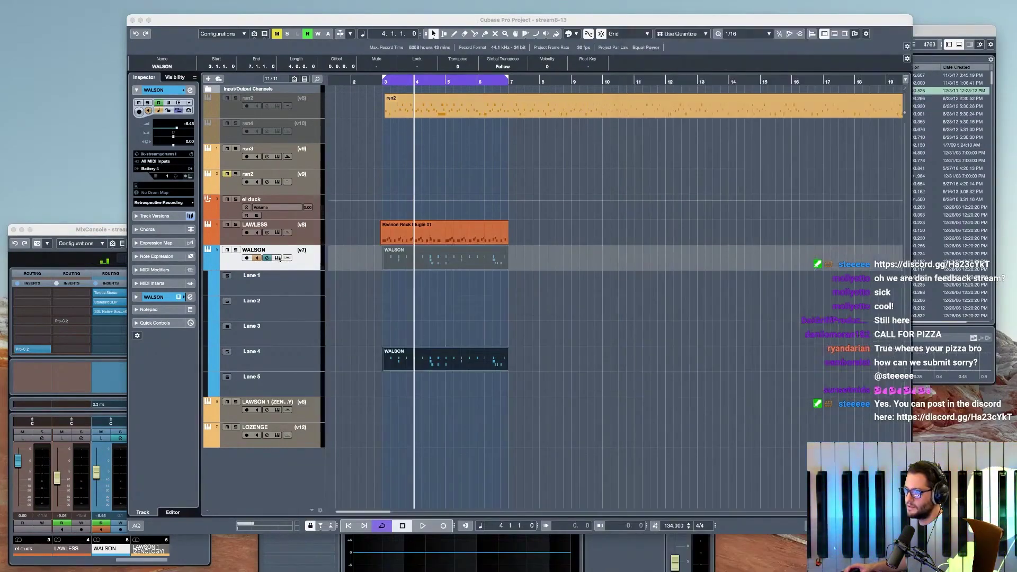
{"action": "left_click", "coordinate": [961, 38]}
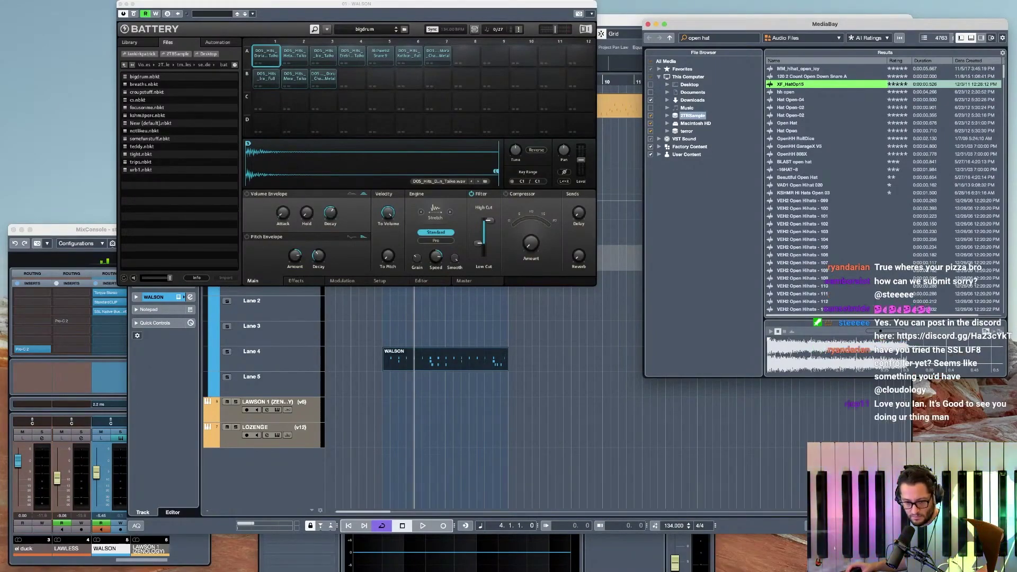
{"action": "key", "text": "super+Tab"}
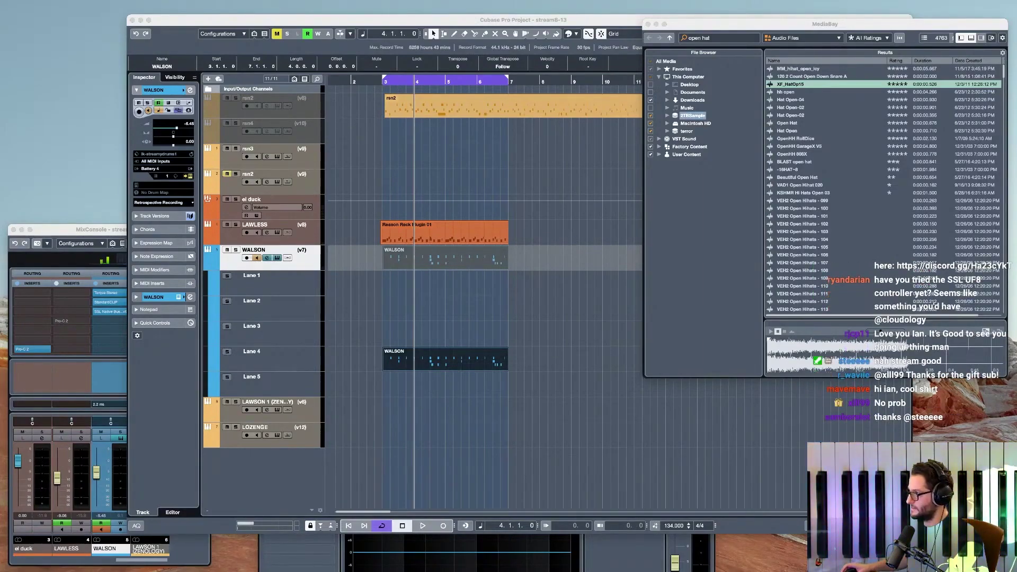
{"action": "left_click", "coordinate": [536, 24]}
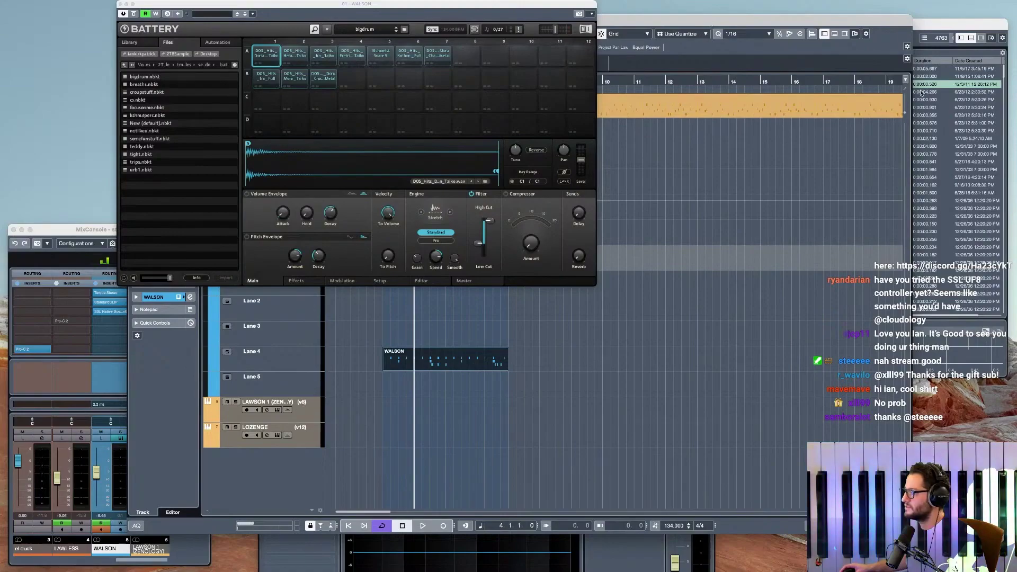
{"action": "left_click", "coordinate": [965, 44]}
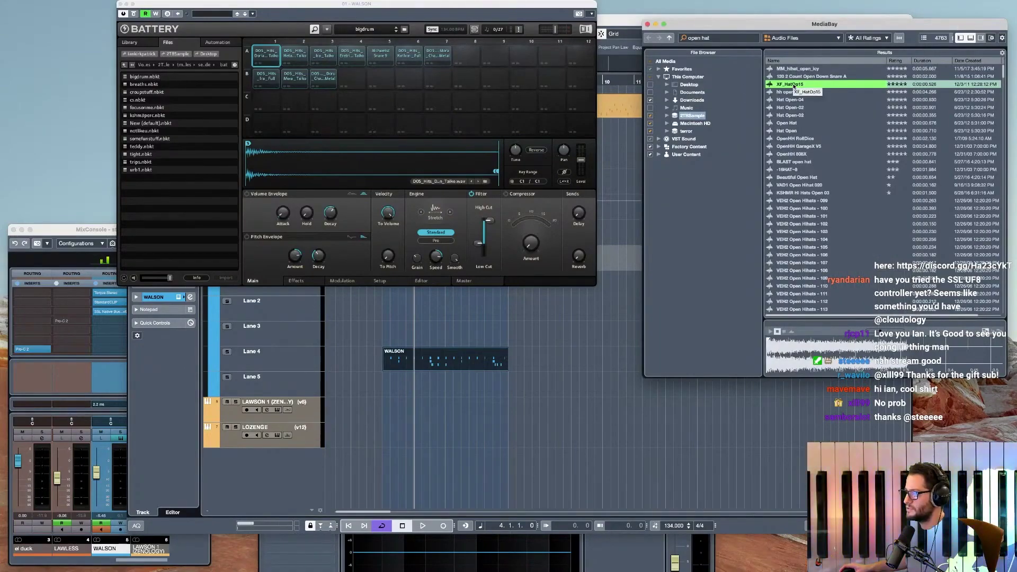
- Audition the last loaded Battery cells in row A and load XF_HatOp15 into the empty cell A8
{"action": "left_click", "coordinate": [418, 55]}
{"action": "left_click", "coordinate": [382, 56]}
{"action": "left_click", "coordinate": [410, 55]}
{"action": "left_click", "coordinate": [438, 56]}
{"action": "left_click_drag", "start_coordinate": [789, 83], "coordinate": [473, 60]}
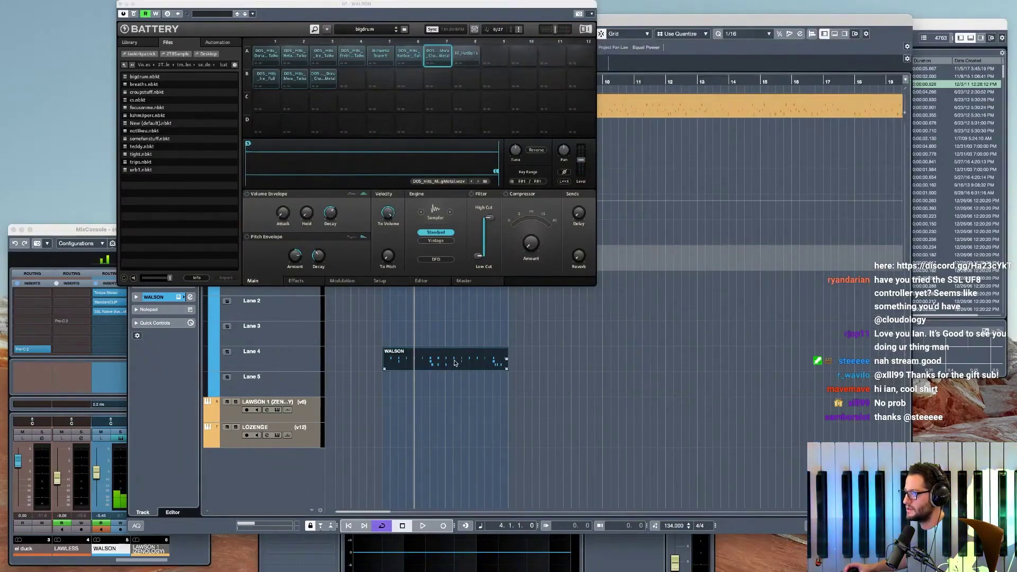
- Open the WALSON part on Lane 4 in the Key Editor and audition the new hi-hat in Battery cell A8
{"action": "double_click", "coordinate": [454, 363]}
{"action": "left_click", "coordinate": [461, 55]}
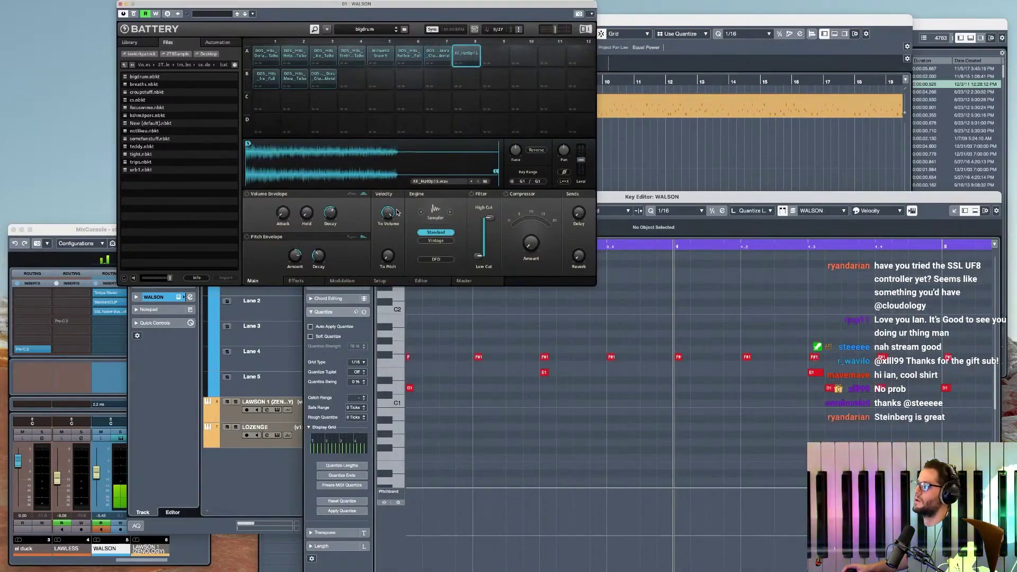
{"action": "left_click", "coordinate": [653, 320]}
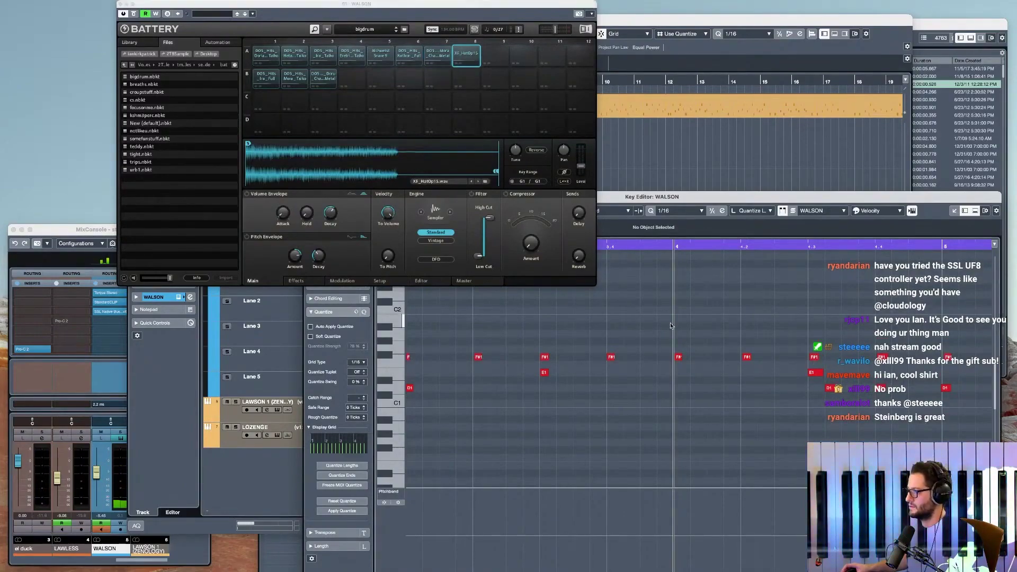
- Play the drum part with the whole loop in view and close the Battery window
{"action": "key", "text": "space"}
{"action": "key", "text": "g"}
{"action": "key", "text": "g"}
{"action": "key", "text": "g"}
{"action": "key", "text": "space"}
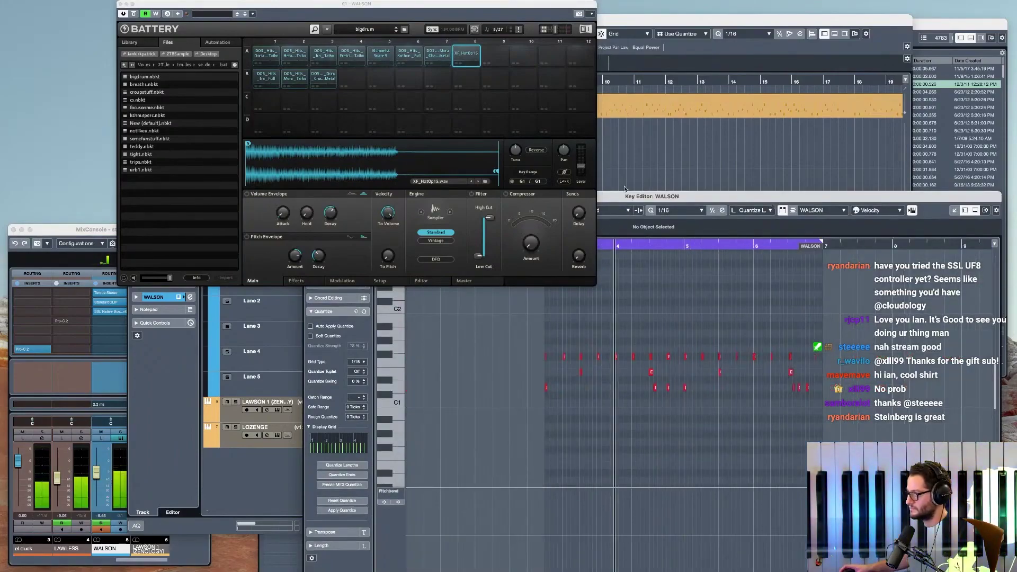
{"action": "left_click", "coordinate": [121, 5]}
{"action": "key", "text": "space"}
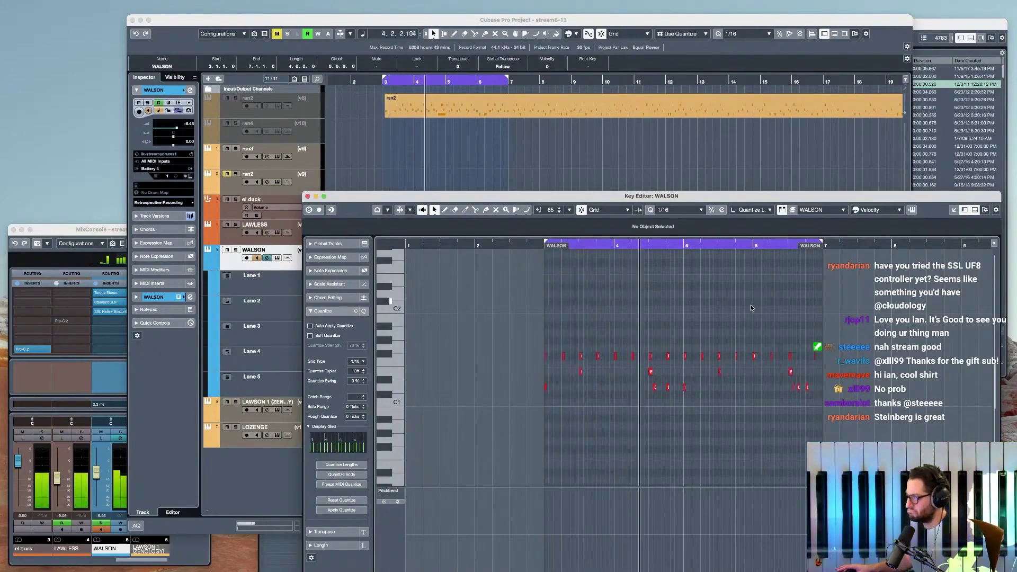
- Copy the D1 note at beat 4.4 up to G1 just before bar 5 and resume playback
{"action": "scroll", "coordinate": [672, 408], "scroll_direction": "up", "scroll_amount": 4}
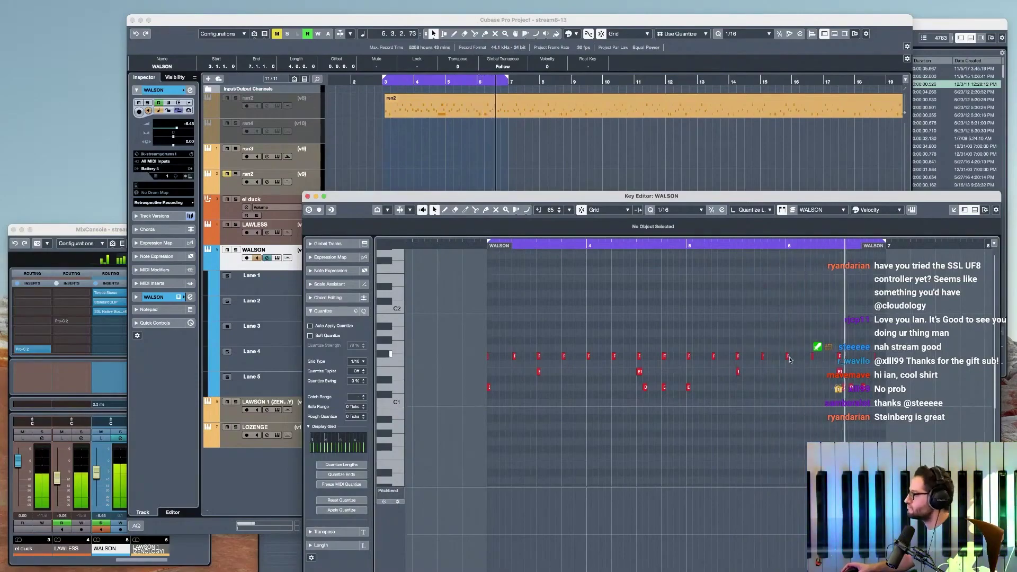
{"action": "scroll", "coordinate": [668, 382], "scroll_direction": "up", "scroll_amount": 2}
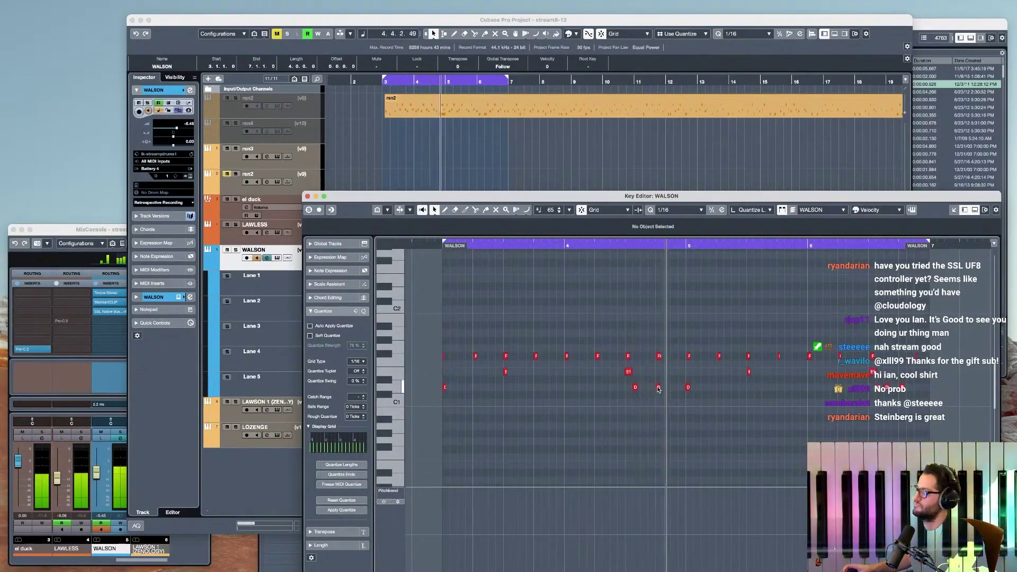
{"action": "key", "text": "space"}
{"action": "left_click_drag", "start_coordinate": [659, 388], "coordinate": [682, 351]}
{"action": "key", "text": "space"}
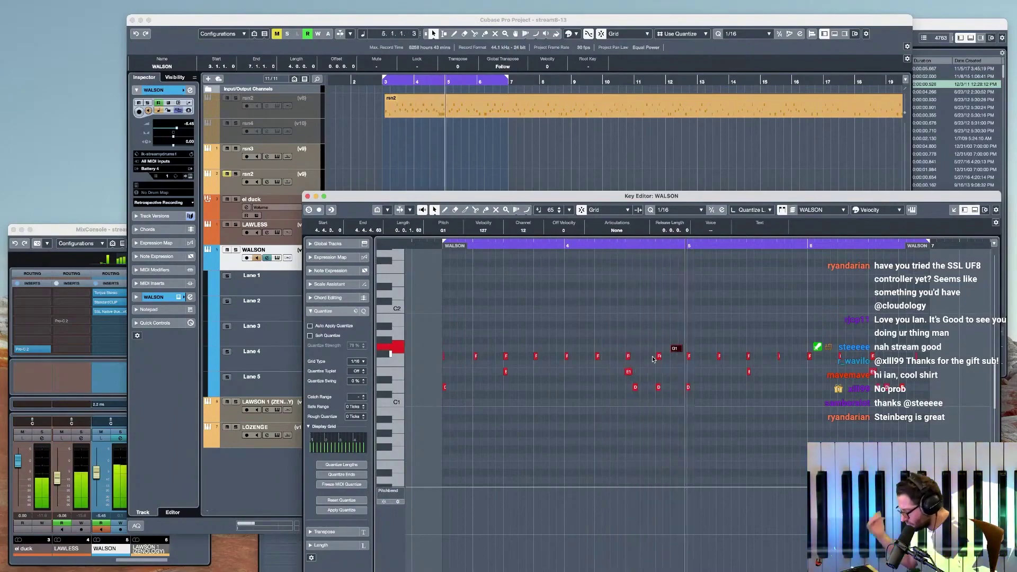
- Adjust the end of the new G1 note before bar 5, audition the loop and close the Key Editor
{"action": "left_click_drag", "start_coordinate": [682, 349], "coordinate": [681, 348]}
{"action": "key", "text": "g"}
{"action": "key", "text": "g"}
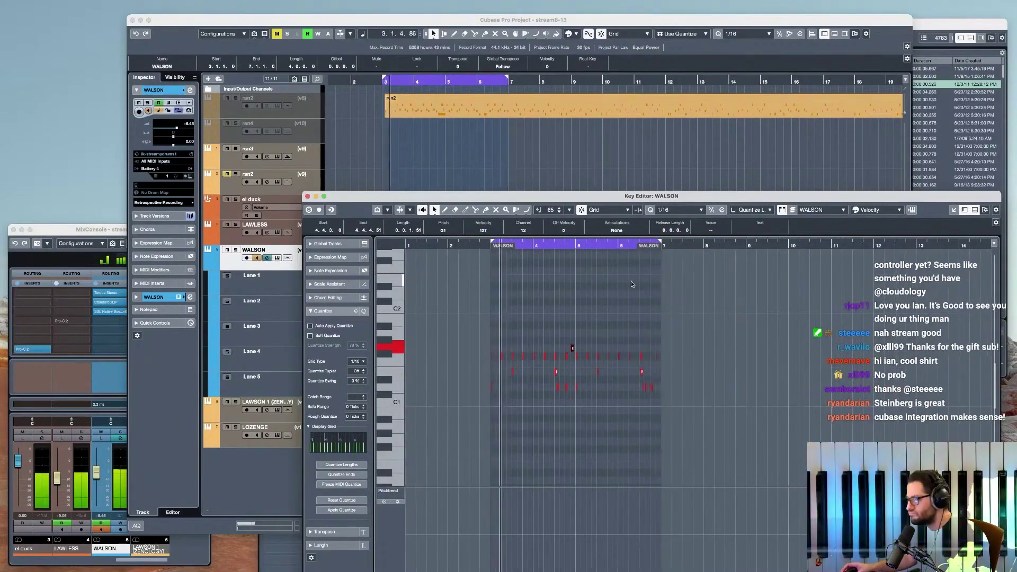
{"action": "key", "text": "space"}
{"action": "left_click", "coordinate": [308, 196]}
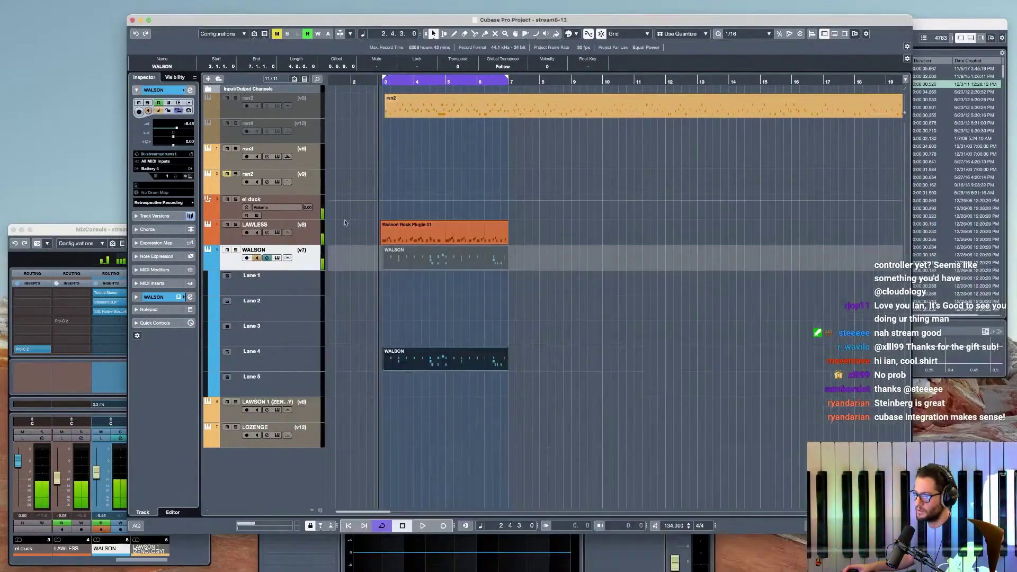
- Move the WALSON part to start at bar 7 and trim the LAWLESS part's start to 3.1.1 during playback
{"action": "left_click", "coordinate": [275, 235]}
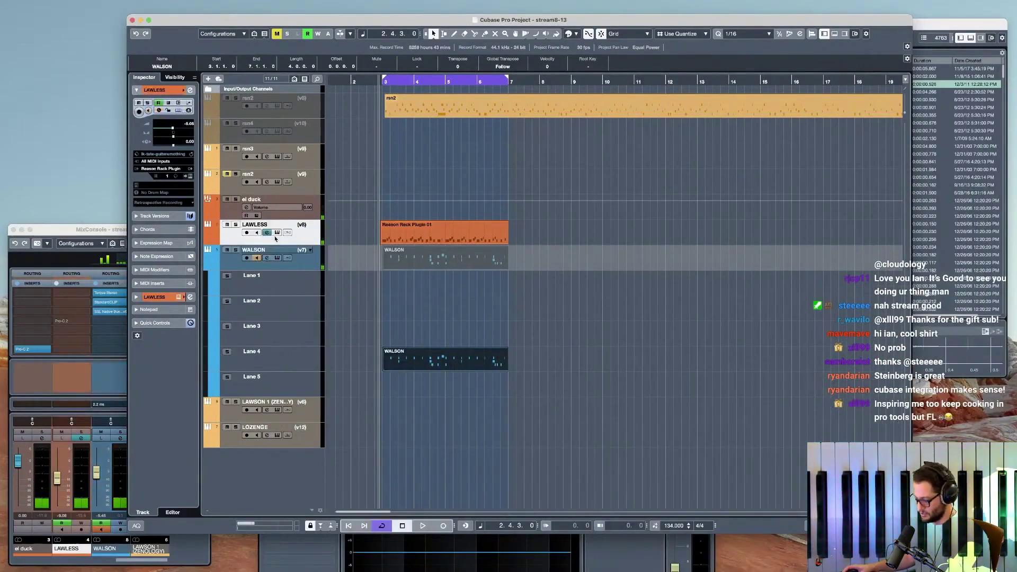
{"action": "left_click_drag", "start_coordinate": [403, 363], "coordinate": [529, 363]}
{"action": "key", "text": "space"}
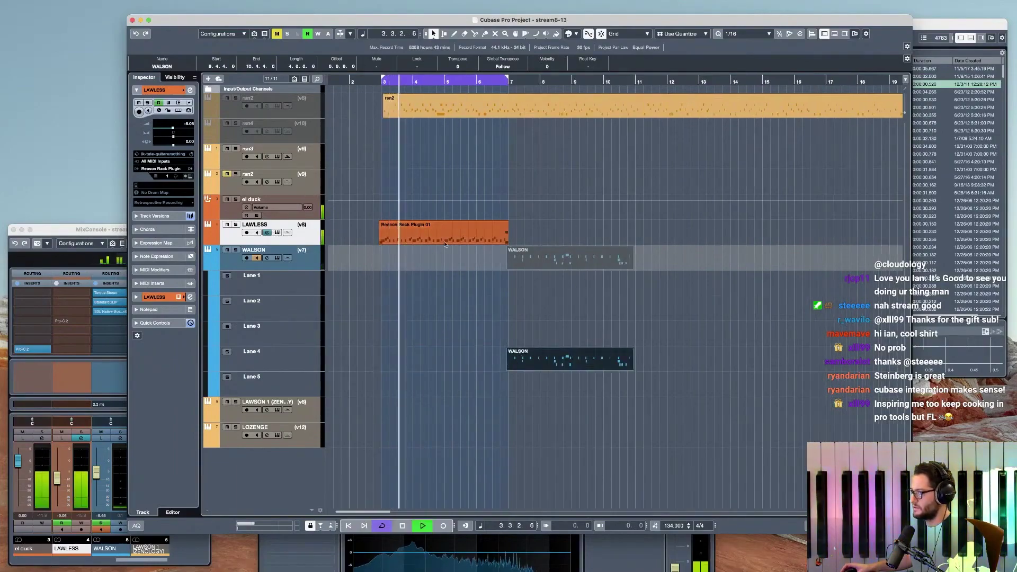
{"action": "left_click", "coordinate": [381, 241]}
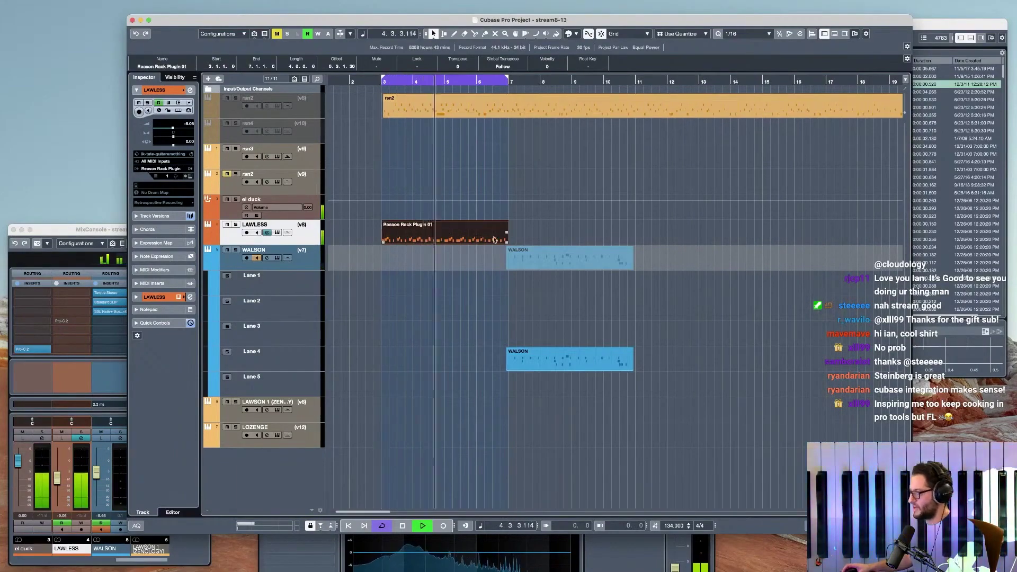
- Duplicate the LAWLESS part to bar 7, set the cycle range to bars 7–11 and stop playback
{"action": "key", "text": "ctrl+d"}
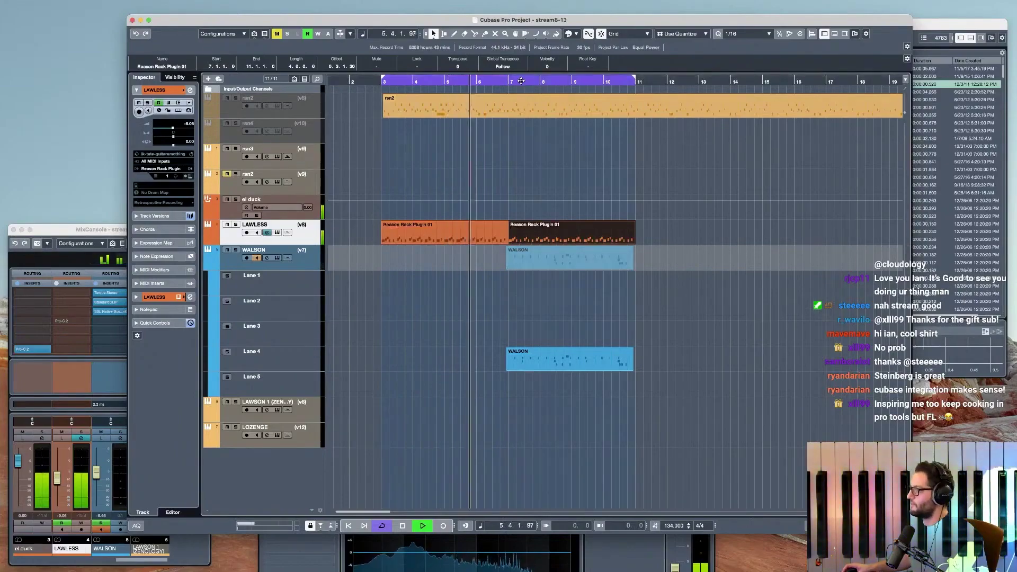
{"action": "key", "text": "p"}
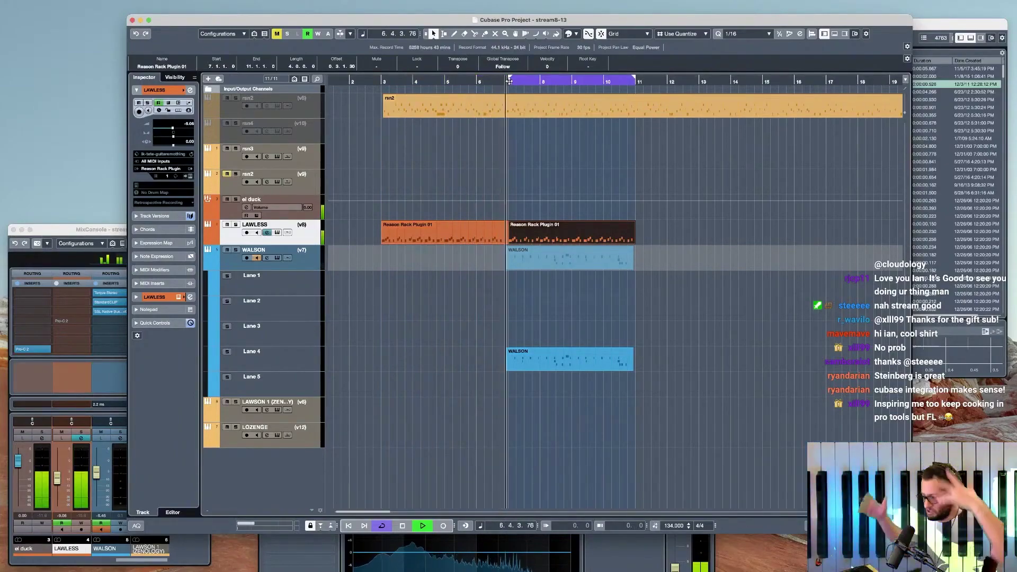
{"action": "key", "text": "space"}
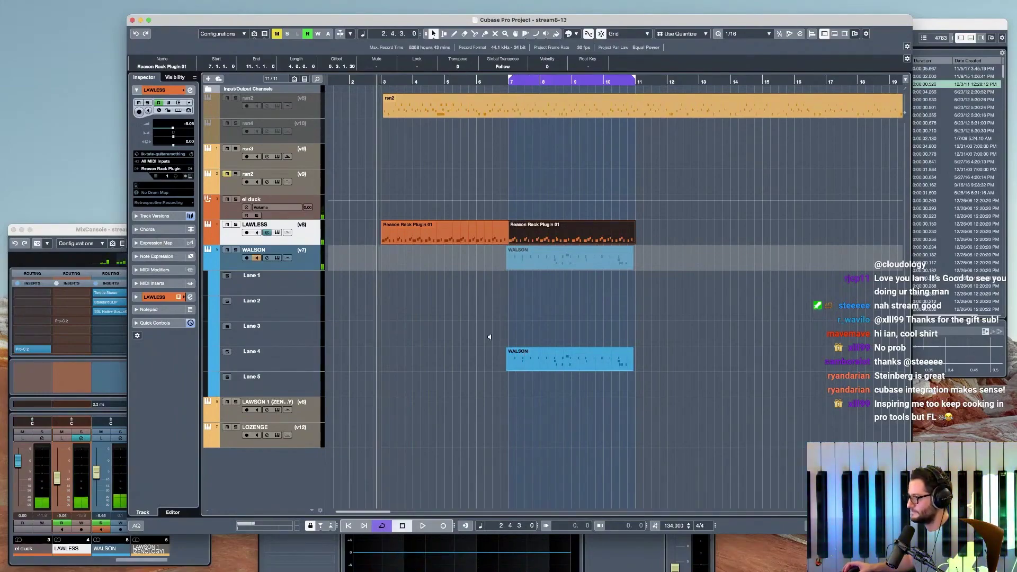
- Align the start of the WALSON part in Lane 4 to 7.1.1.0 and audition the arrangement from before bar 3
{"action": "scroll", "coordinate": [510, 369], "scroll_direction": "up", "scroll_amount": 8}
{"action": "left_click_drag", "start_coordinate": [499, 364], "coordinate": [504, 363]}
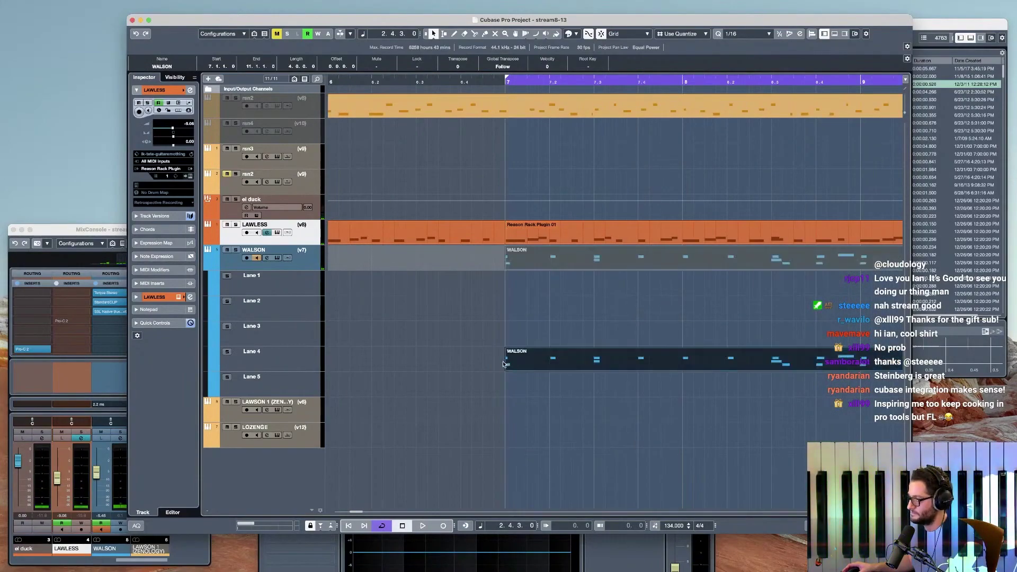
{"action": "scroll", "coordinate": [511, 352], "scroll_direction": "down", "scroll_amount": 10}
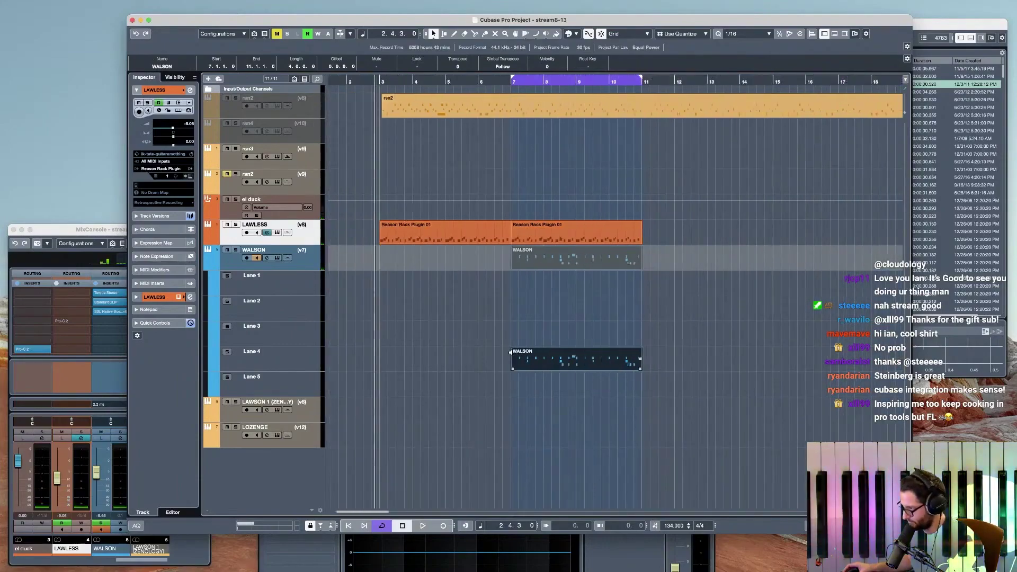
{"action": "key", "text": "space"}
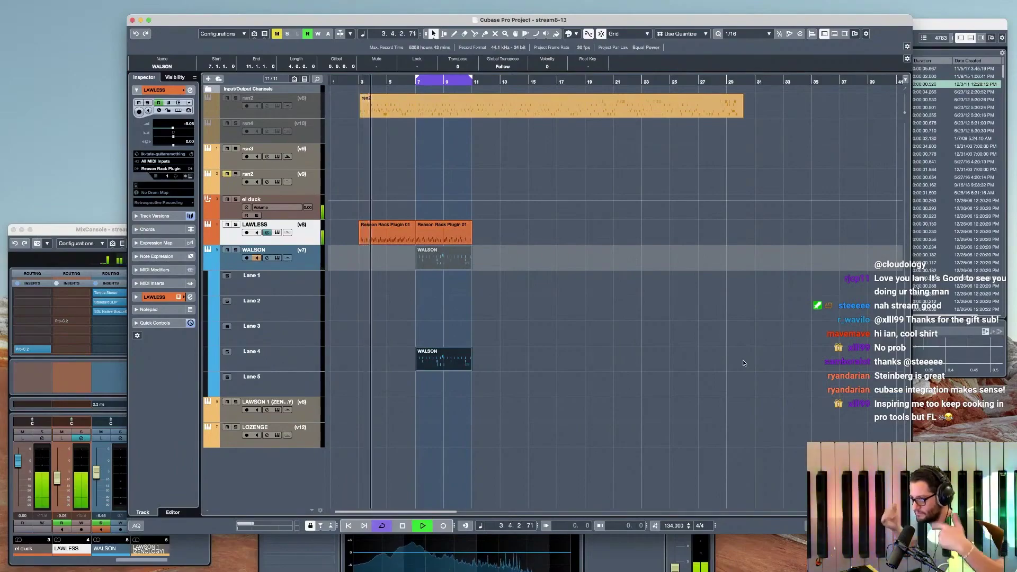
{"action": "key", "text": "space"}
{"action": "key", "text": "space"}
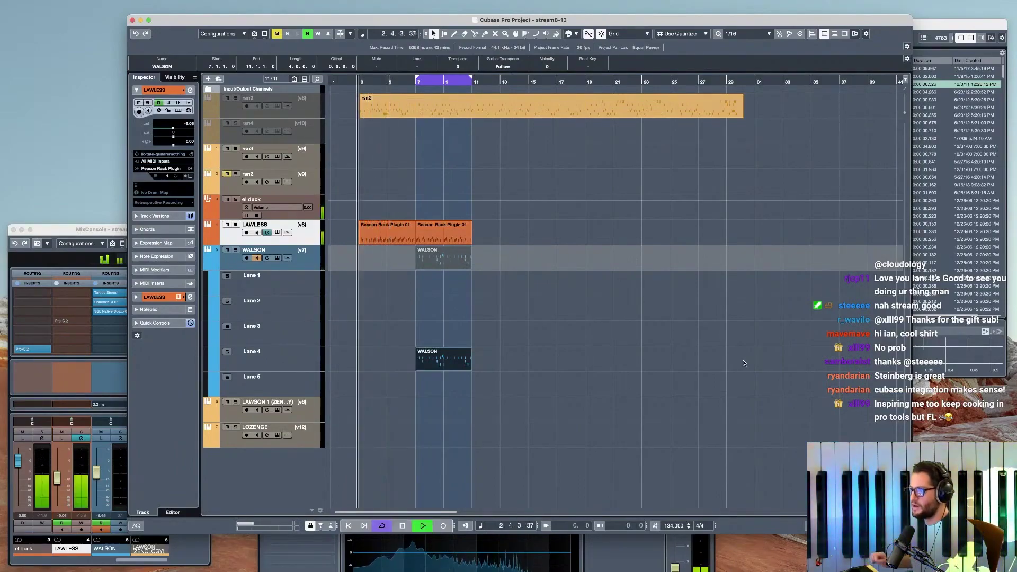
{"action": "key", "text": "space"}
- Open the first LAWLESS part in the Key Editor, move the D1 note at beat 4.3 to 4.3.2.0 and audition it
{"action": "double_click", "coordinate": [385, 227]}
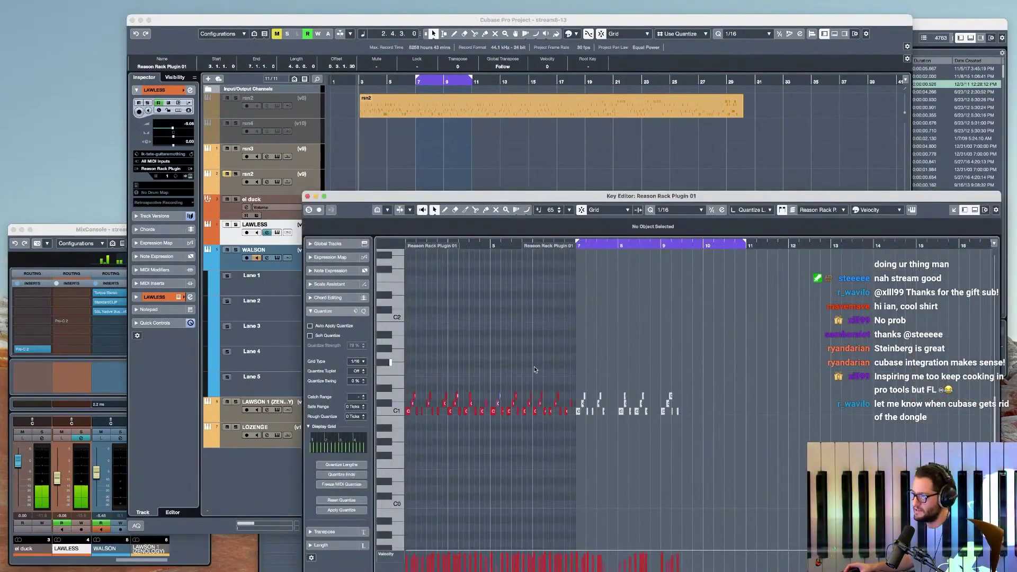
{"action": "key", "text": "h"}
{"action": "key", "text": "h"}
{"action": "key", "text": "h"}
{"action": "key", "text": "h"}
{"action": "key", "text": "space"}
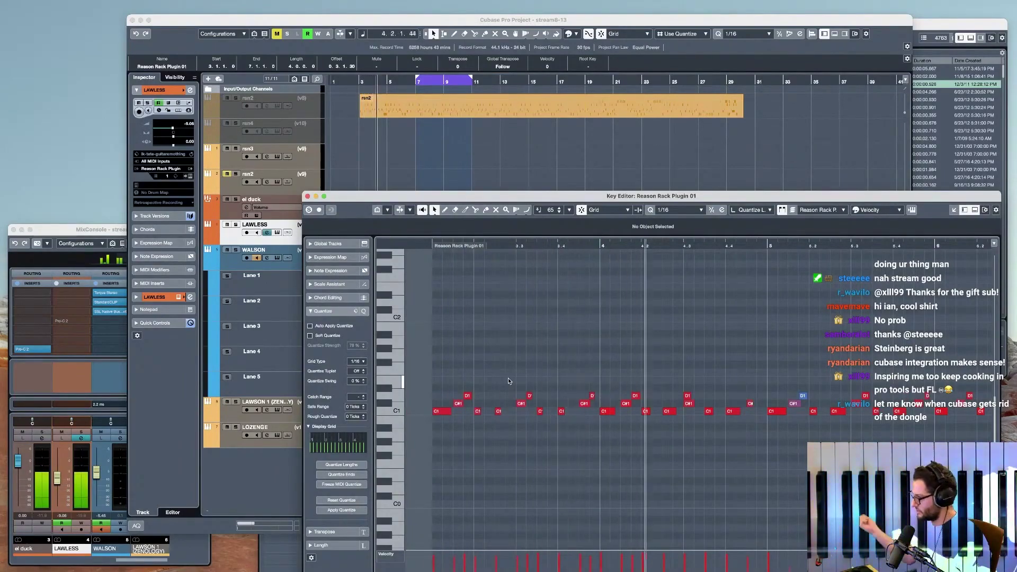
{"action": "key", "text": "space"}
{"action": "left_click", "coordinate": [689, 396]}
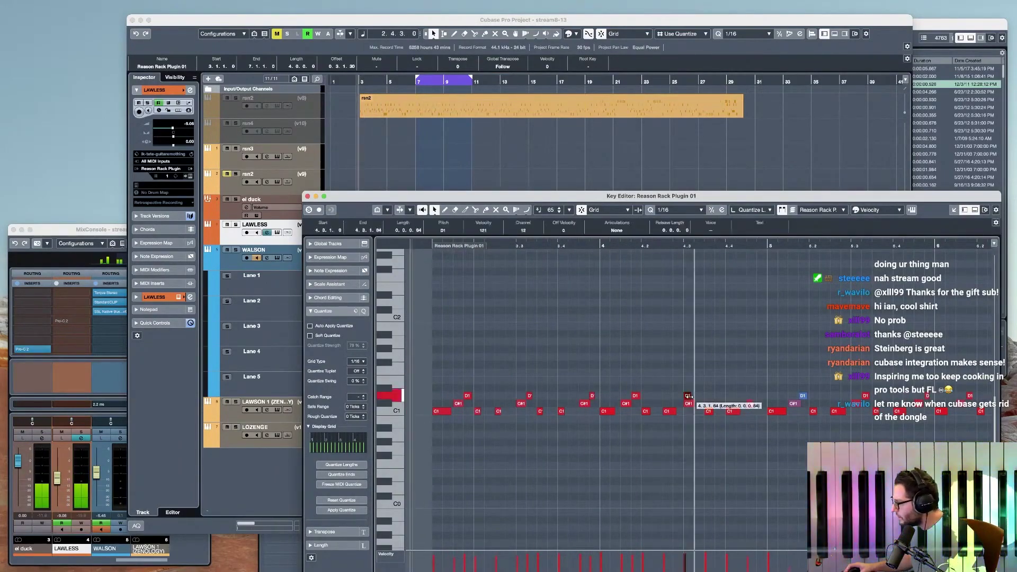
{"action": "left_click", "coordinate": [690, 397]}
{"action": "mouse_move", "coordinate": [698, 406]}
{"action": "left_mouse_down"}
{"action": "mouse_move", "coordinate": [691, 397]}
{"action": "mouse_move", "coordinate": [700, 396]}
{"action": "left_mouse_up"}
{"action": "key", "text": "space"}
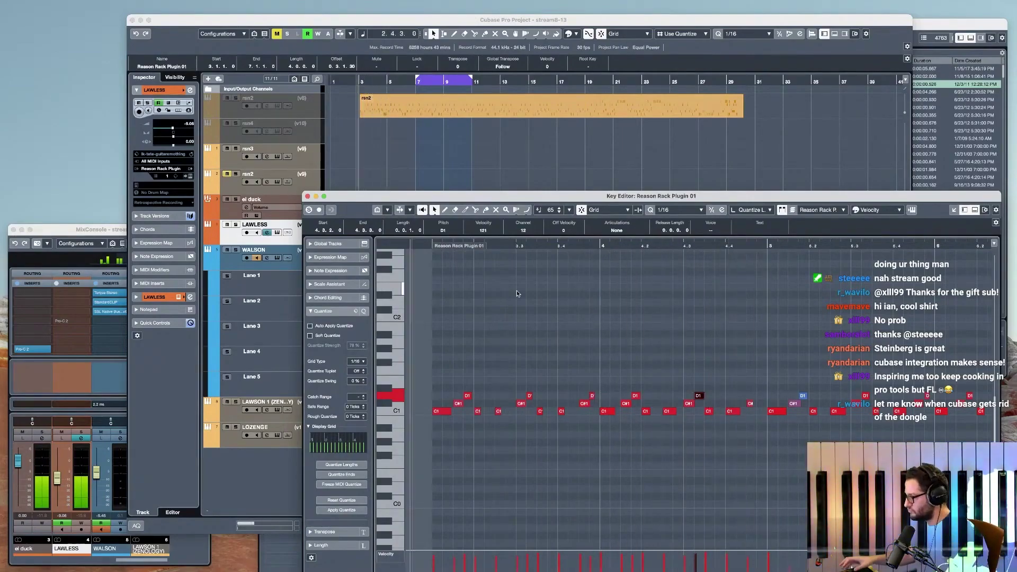
- Raise the C#1 note at 4.4.3.0 to F#1, set the quantize grid to 1/32 and audition the change
{"action": "mouse_move", "coordinate": [751, 404]}
{"action": "left_mouse_down"}
{"action": "mouse_move", "coordinate": [753, 382]}
{"action": "mouse_move", "coordinate": [751, 403]}
{"action": "mouse_move", "coordinate": [752, 391]}
{"action": "left_mouse_up"}
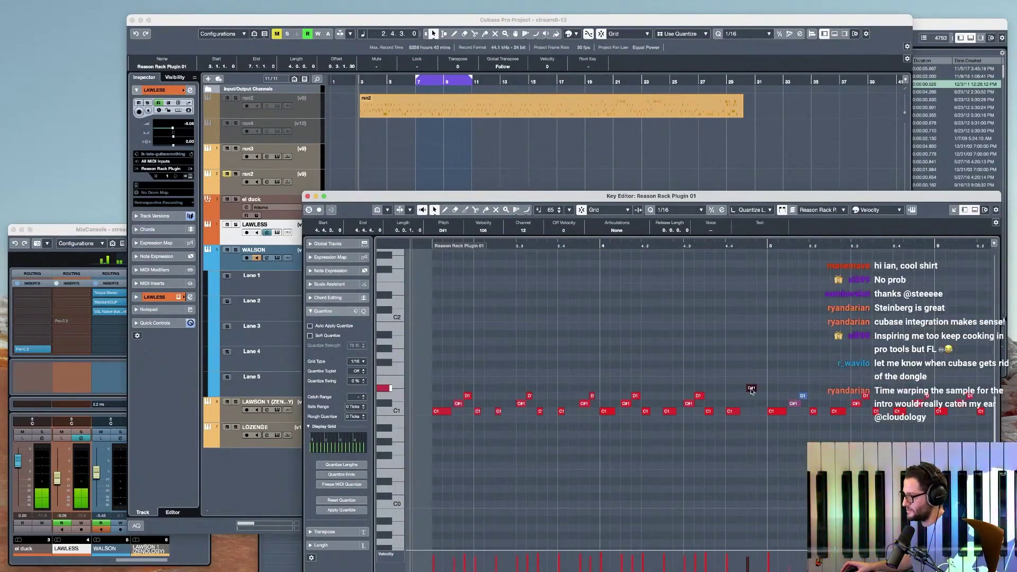
{"action": "scroll", "coordinate": [763, 388], "scroll_direction": "up", "scroll_amount": 5}
{"action": "scroll", "coordinate": [686, 211], "scroll_direction": "down", "scroll_amount": 1}
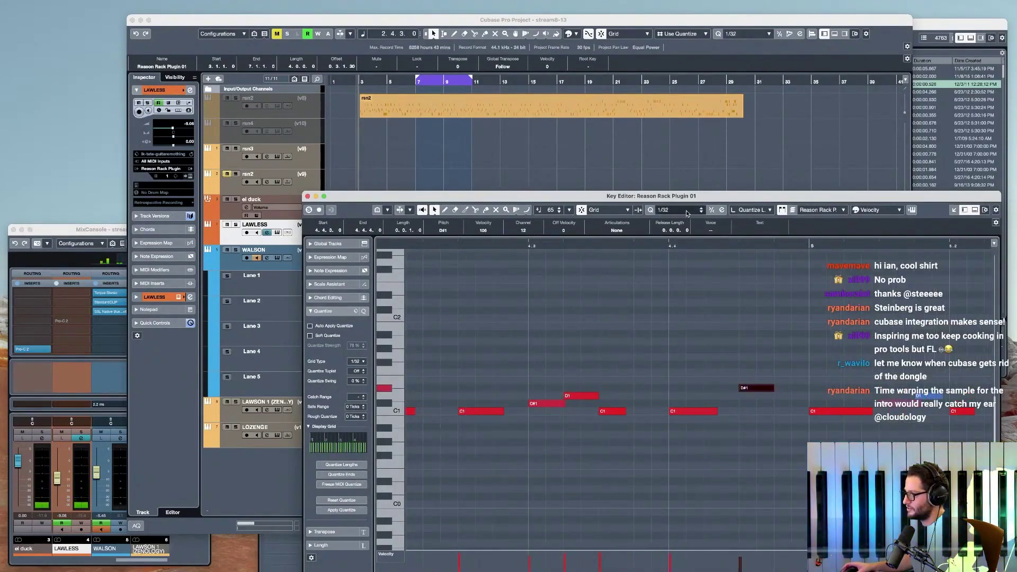
{"action": "key", "text": "Up"}
{"action": "key", "text": "Up"}
{"action": "key", "text": "Up"}
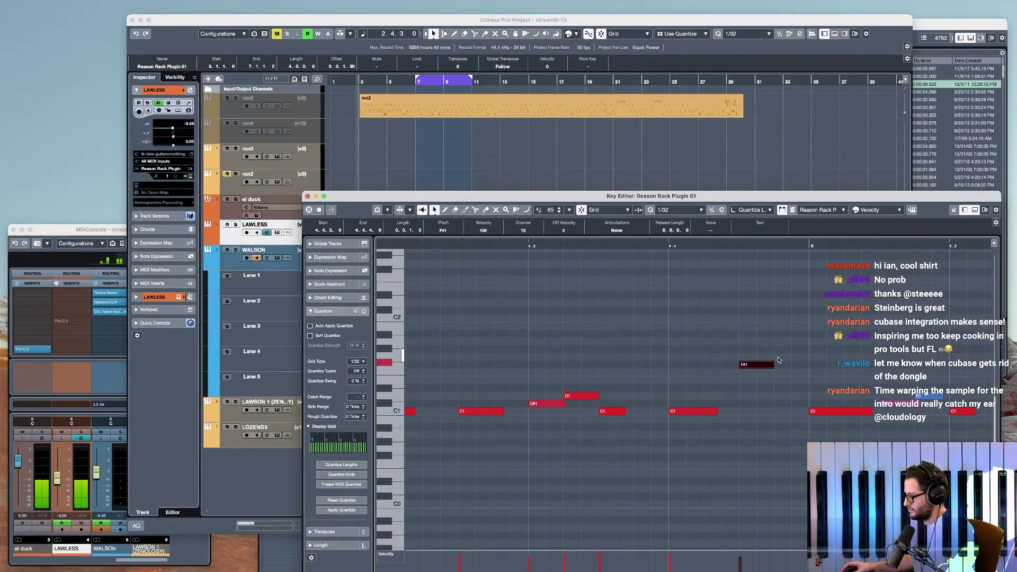
{"action": "key", "text": "space"}
{"action": "scroll", "coordinate": [766, 374], "scroll_direction": "down", "scroll_amount": 4}
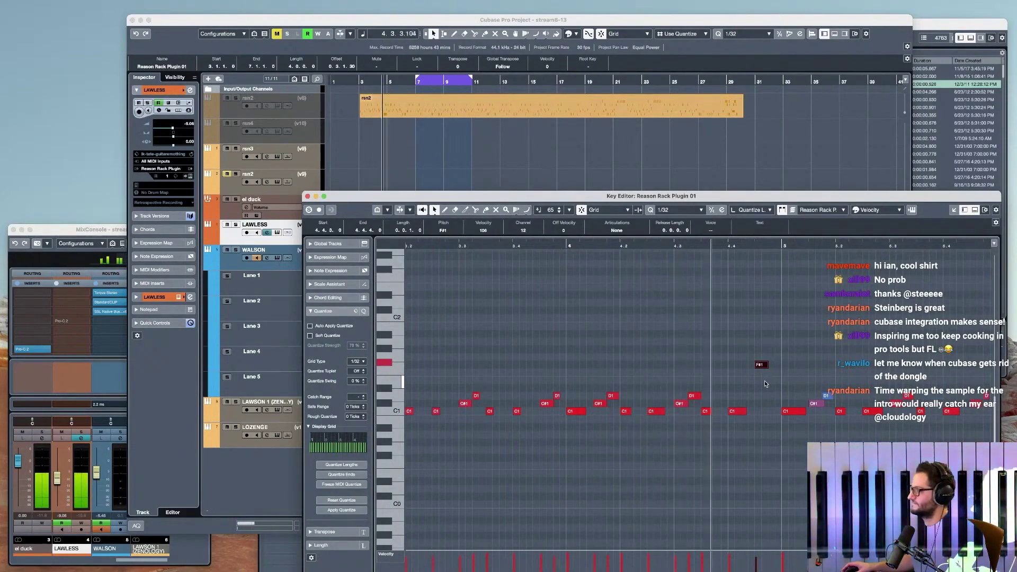
{"action": "key", "text": "space"}
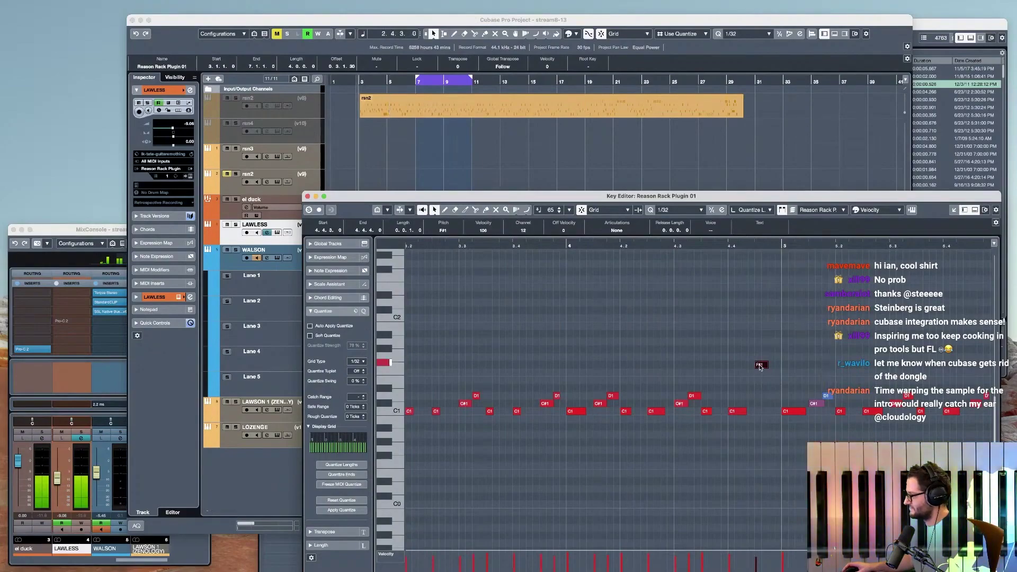
- Try the note at 4.4.3.0 on A1 with an F#1 copy at 4.4.4.0, audition it and undo the copy
{"action": "key", "text": "Delete"}
{"action": "key", "text": "super+z"}
{"action": "key", "text": "Up"}
{"action": "key", "text": "Up"}
{"action": "key", "text": "Up"}
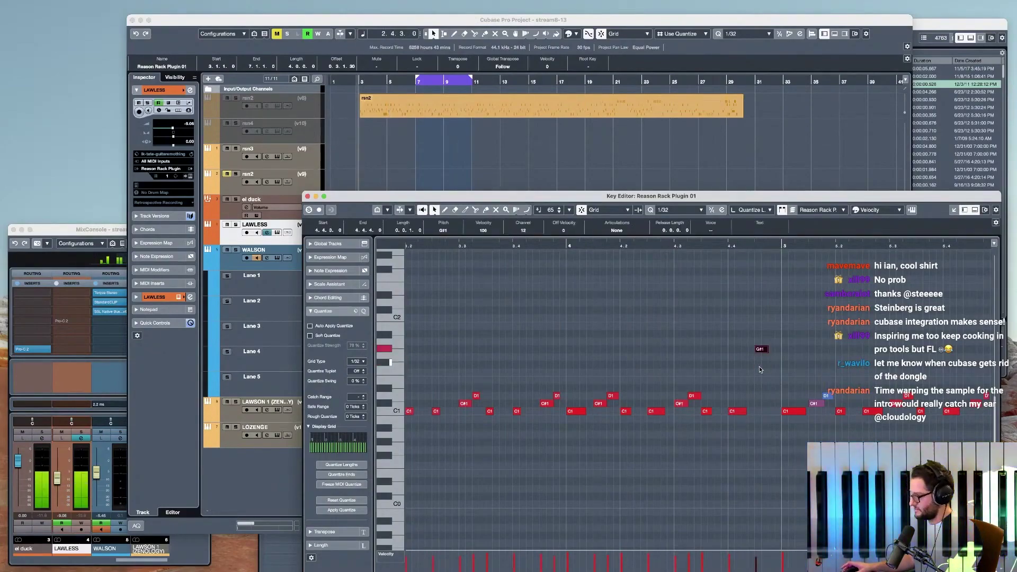
{"action": "key", "text": "Up"}
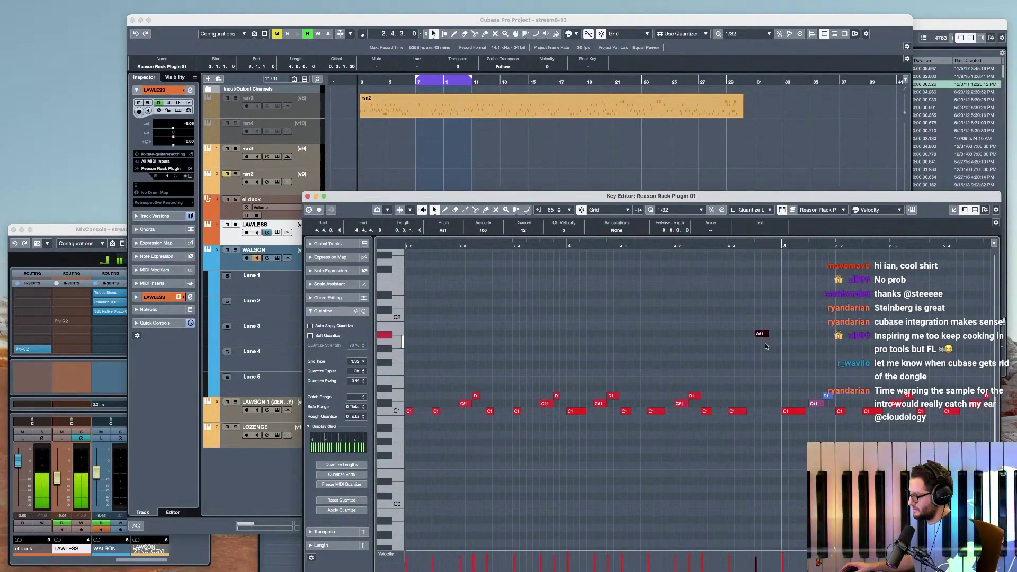
{"action": "key", "text": "Down"}
{"action": "left_click_drag", "start_coordinate": [764, 342], "coordinate": [773, 364]}
{"action": "key", "text": "space"}
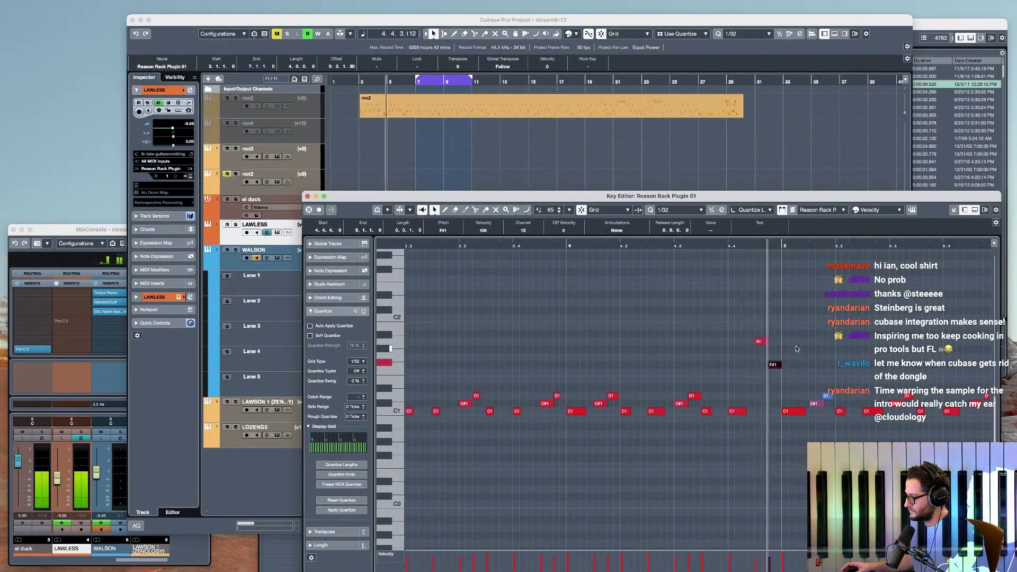
{"action": "key", "text": "space"}
{"action": "key", "text": "ctrl+z"}
- Step the note at 4.4.3.0 through pitches up to C#3 and back down to E1
{"action": "key", "text": "Up"}
{"action": "key", "text": "Up"}
{"action": "key", "text": "Up"}
{"action": "key", "text": "Up"}
{"action": "key", "text": "Up"}
{"action": "key", "text": "Up"}
{"action": "key", "text": "Up"}
{"action": "key", "text": "Up"}
{"action": "key", "text": "Up"}
{"action": "key", "text": "Up"}
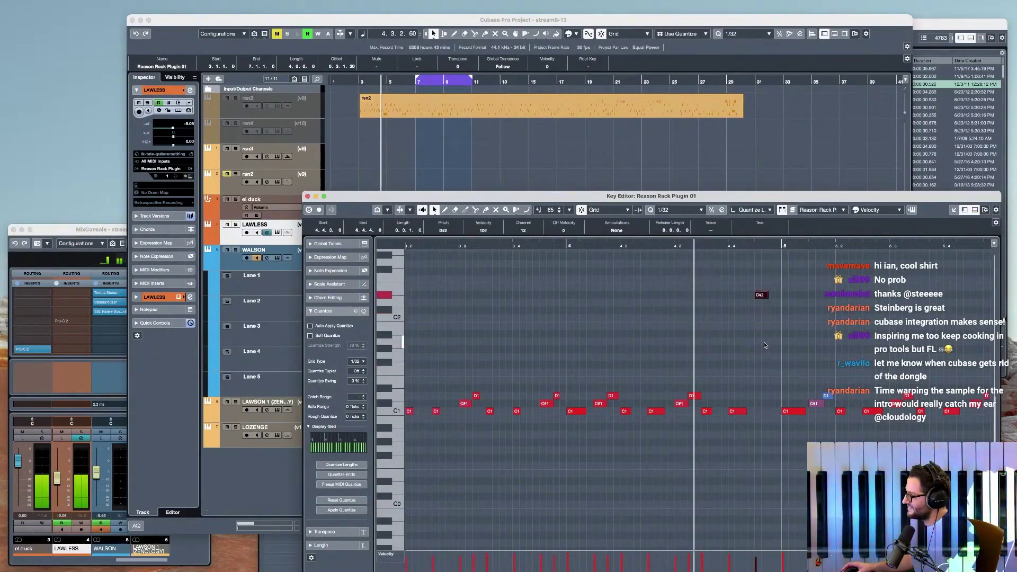
{"action": "key", "text": "Up"}
{"action": "key", "text": "Up"}
{"action": "key", "text": "Up"}
{"action": "key", "text": "Up"}
{"action": "key", "text": "Up"}
{"action": "key", "text": "Up"}
{"action": "key", "text": "Up"}
{"action": "key", "text": "Up"}
{"action": "key", "text": "Up"}
{"action": "key", "text": "Up"}
{"action": "key", "text": "Up"}
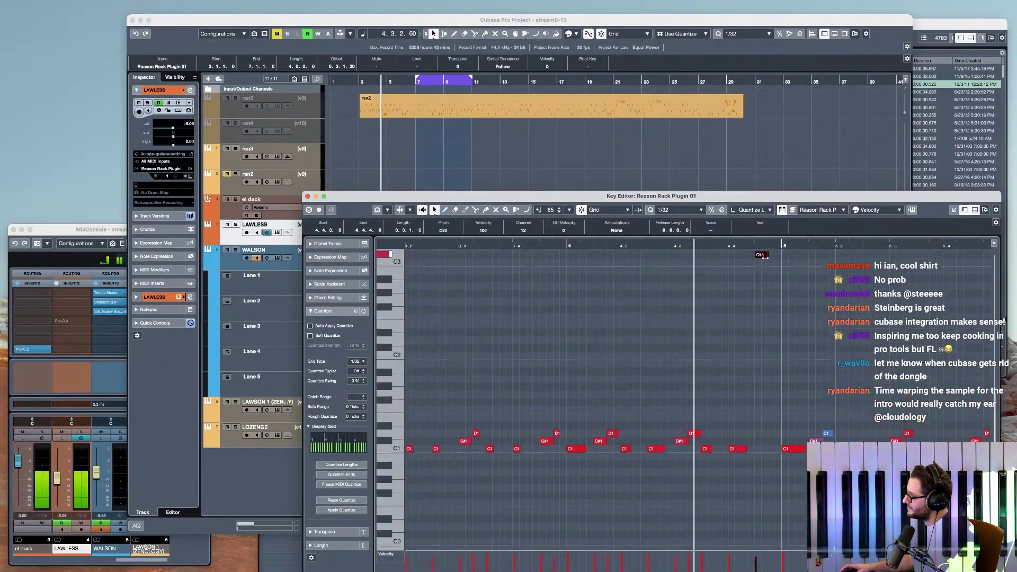
{"action": "key", "text": "Down"}
{"action": "key", "text": "Down"}
{"action": "key", "text": "Down"}
{"action": "key", "text": "Down"}
{"action": "key", "text": "Up"}
{"action": "key", "text": "Up"}
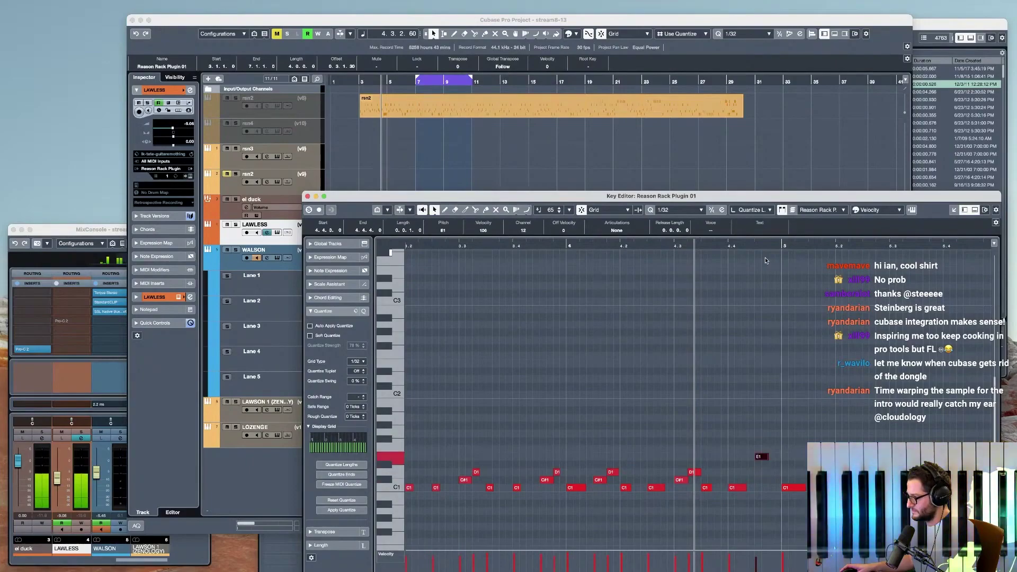
- Repeat the E1 note in 1/32 steps from 4.4.3.0 up to bar 5 and audition the roll
{"action": "left_click", "coordinate": [762, 458], "text": "alt"}
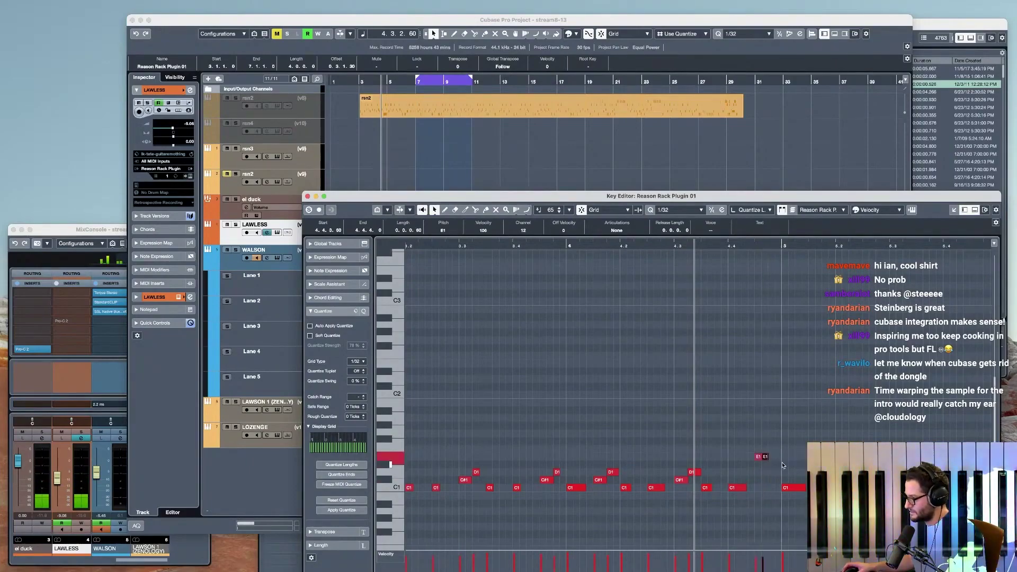
{"action": "key", "text": "space"}
{"action": "left_click_drag", "start_coordinate": [772, 459], "coordinate": [779, 460]}
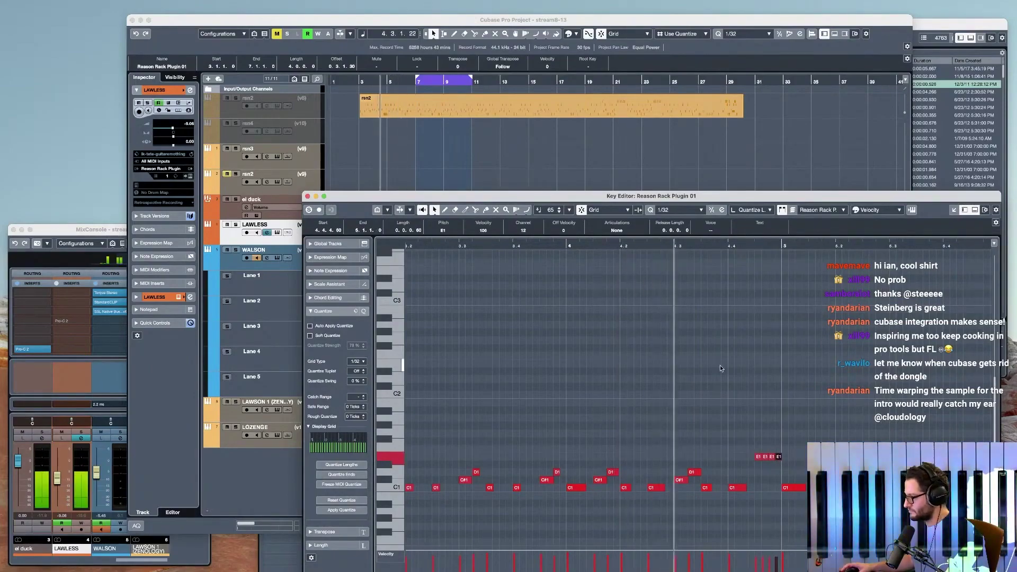
{"action": "key", "text": "space"}
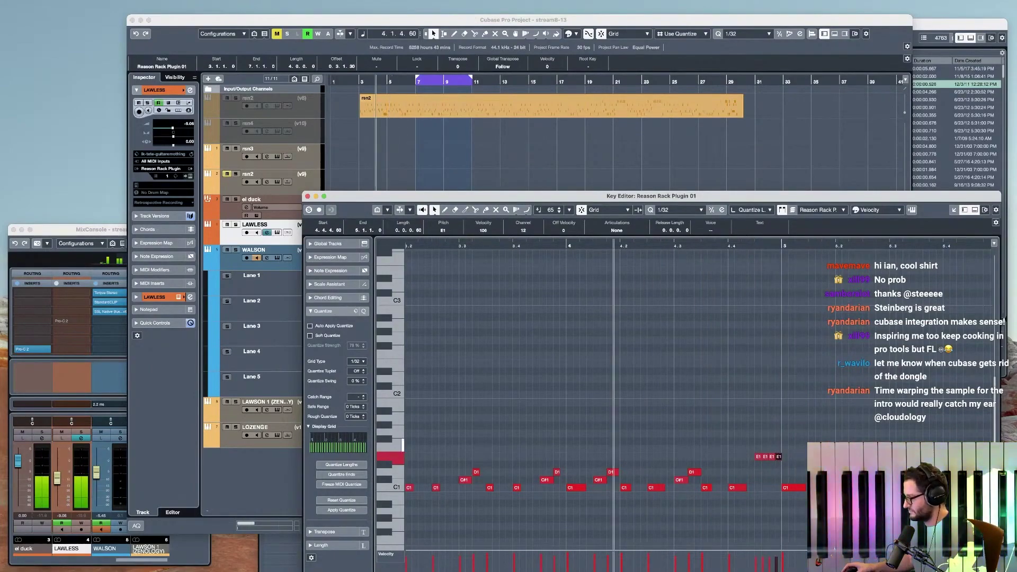
- Replace the E1 notes before bar 5 with a copy of the beat 4.3 D1 note at 4.4.3.0, lower it to C#1 and audition
{"action": "left_click_drag", "start_coordinate": [807, 450], "coordinate": [733, 469]}
{"action": "key", "text": "Delete"}
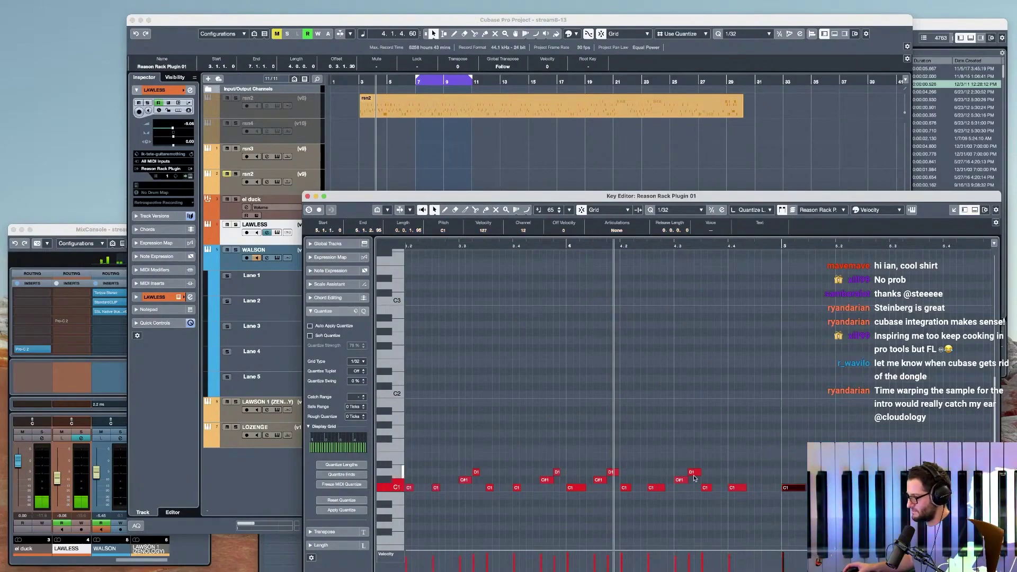
{"action": "key", "text": "space"}
{"action": "key", "text": "space"}
{"action": "left_click_drag", "start_coordinate": [696, 472], "coordinate": [764, 476]}
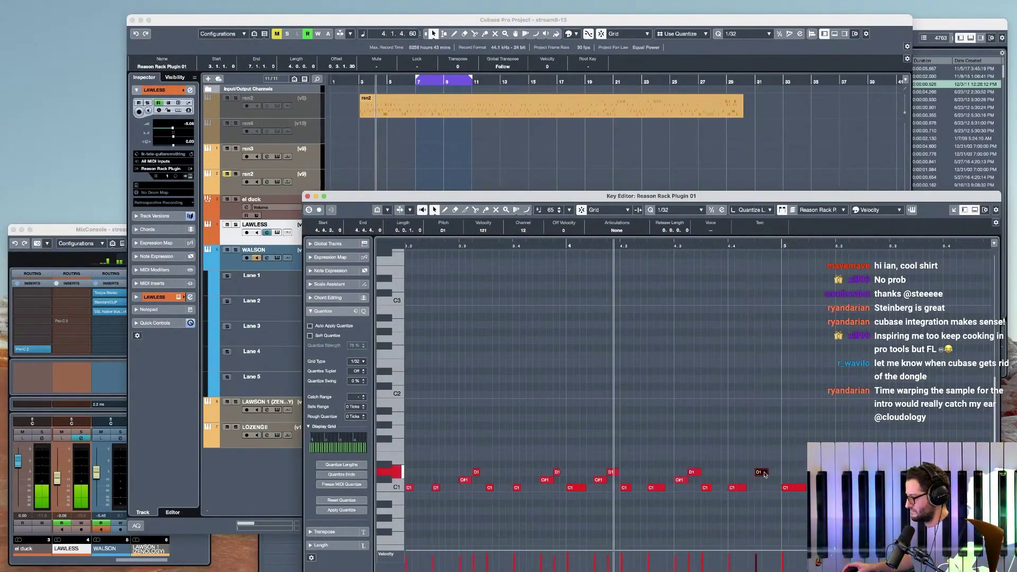
{"action": "key", "text": "space"}
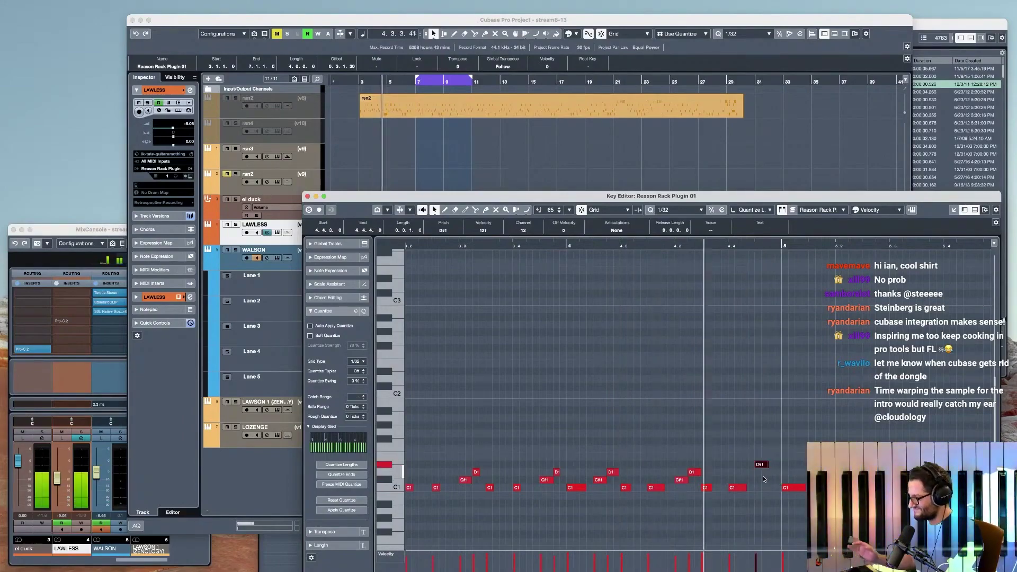
{"action": "key", "text": "space"}
{"action": "key", "text": "Down"}
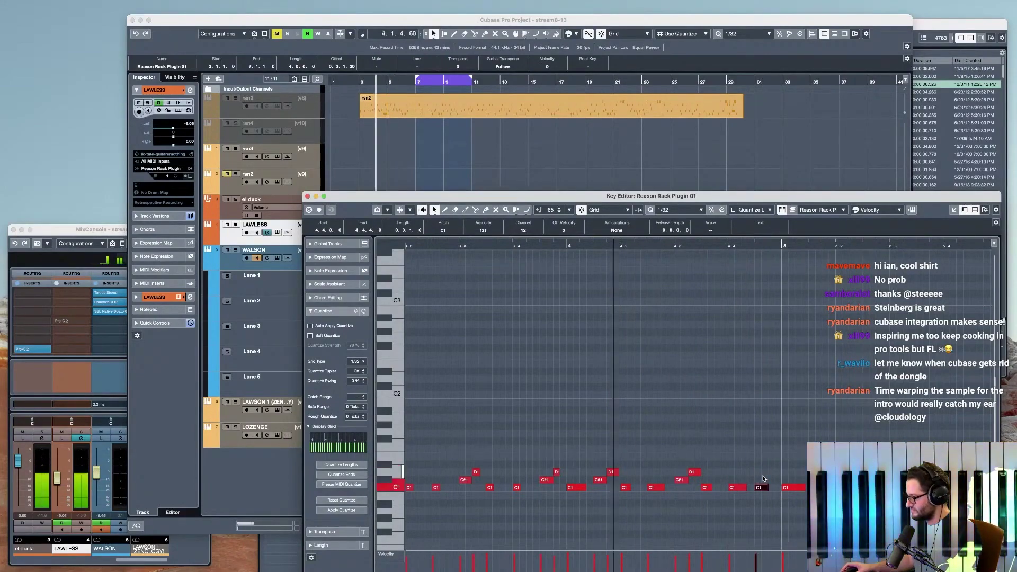
{"action": "key", "text": "Down"}
{"action": "key", "text": "space"}
- Delete the LAWLESS notes between bars 5 and 7 and close the Key Editor
{"action": "key", "text": "g"}
{"action": "key", "text": "g"}
{"action": "key", "text": "g"}
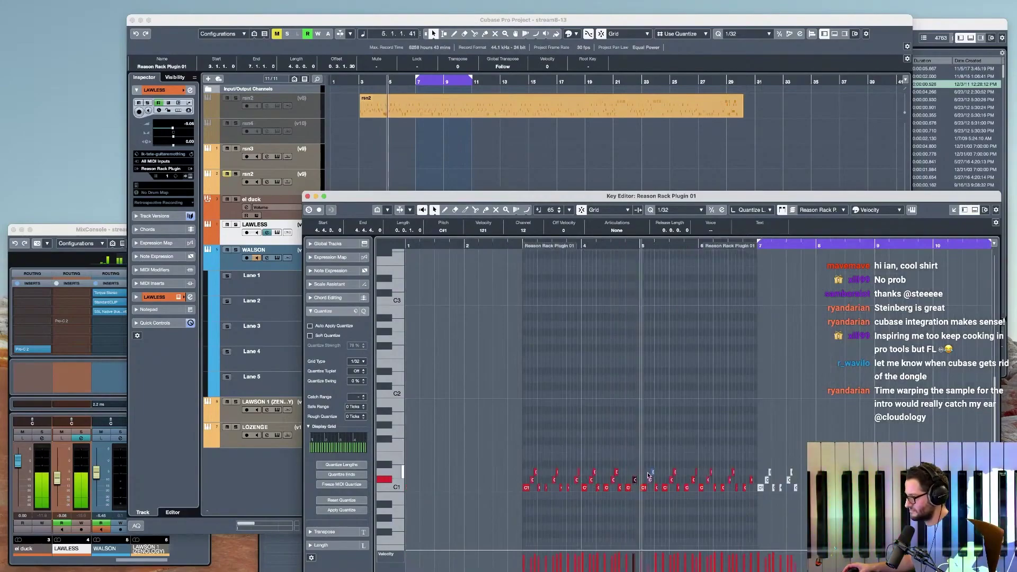
{"action": "left_click_drag", "start_coordinate": [642, 459], "coordinate": [747, 505]}
{"action": "key", "text": "Delete"}
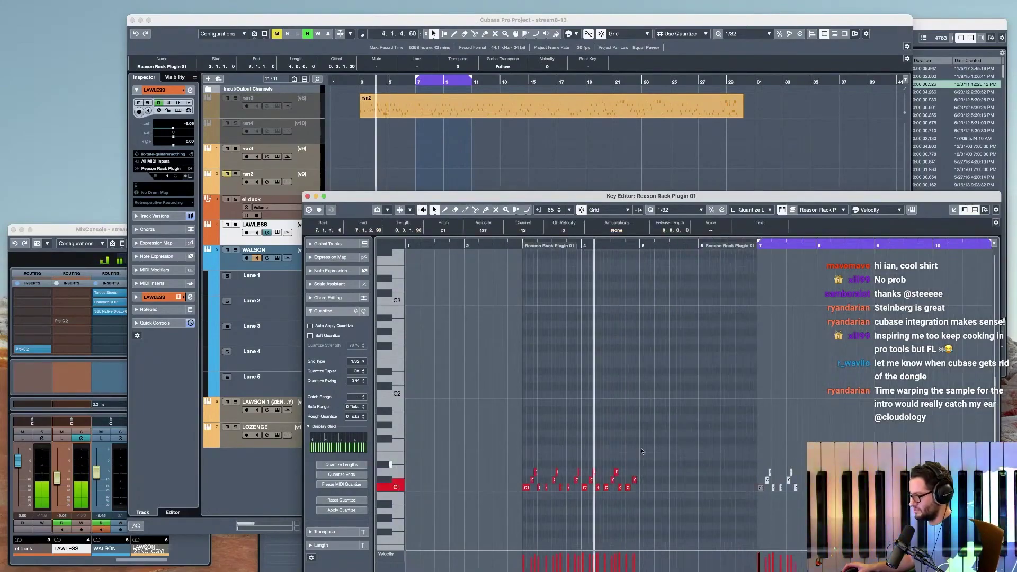
{"action": "left_click", "coordinate": [308, 196]}
- Split the LAWLESS part at bar 5 and delete the section up to bar 7
{"action": "key", "text": "h"}
{"action": "key", "text": "h"}
{"action": "key", "text": "h"}
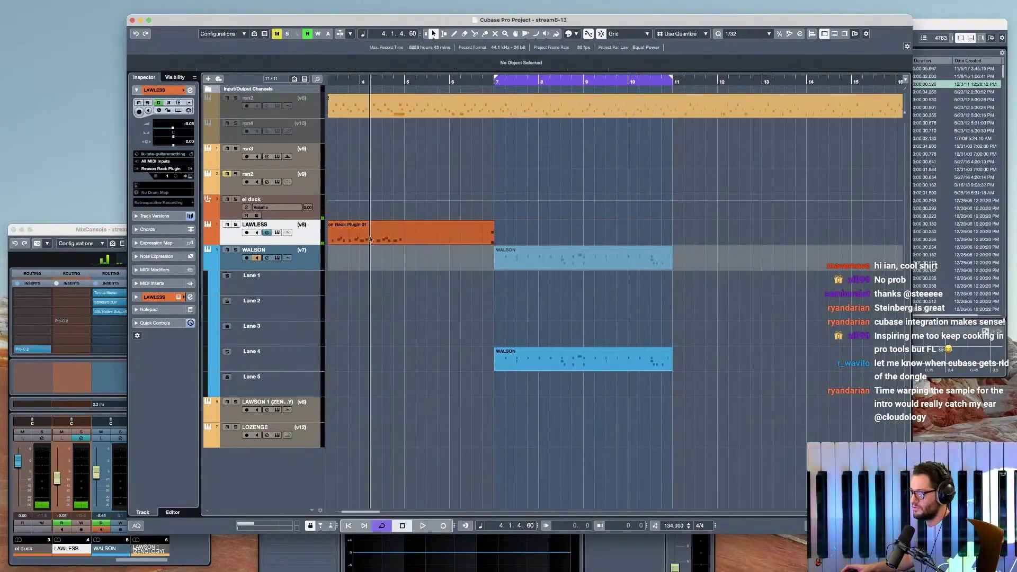
{"action": "left_click", "coordinate": [407, 230], "text": "alt"}
{"action": "left_click", "coordinate": [425, 234]}
{"action": "key", "text": "Delete"}
- Duplicate the two-bar LAWLESS part three times to fill the track up to bar 11
{"action": "left_click", "coordinate": [398, 235]}
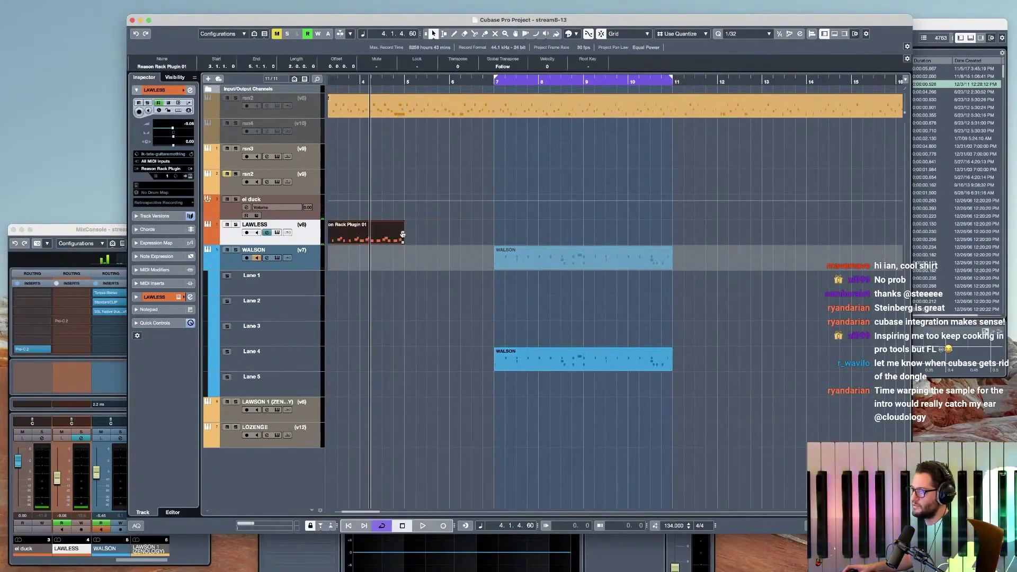
{"action": "key", "text": "super+d"}
{"action": "key", "text": "super+d"}
{"action": "key", "text": "super+d"}
- Play the arrangement and adjust the LAWLESS loop player's LFO 1 amount and Pulveriser's blend
{"action": "key", "text": "space"}
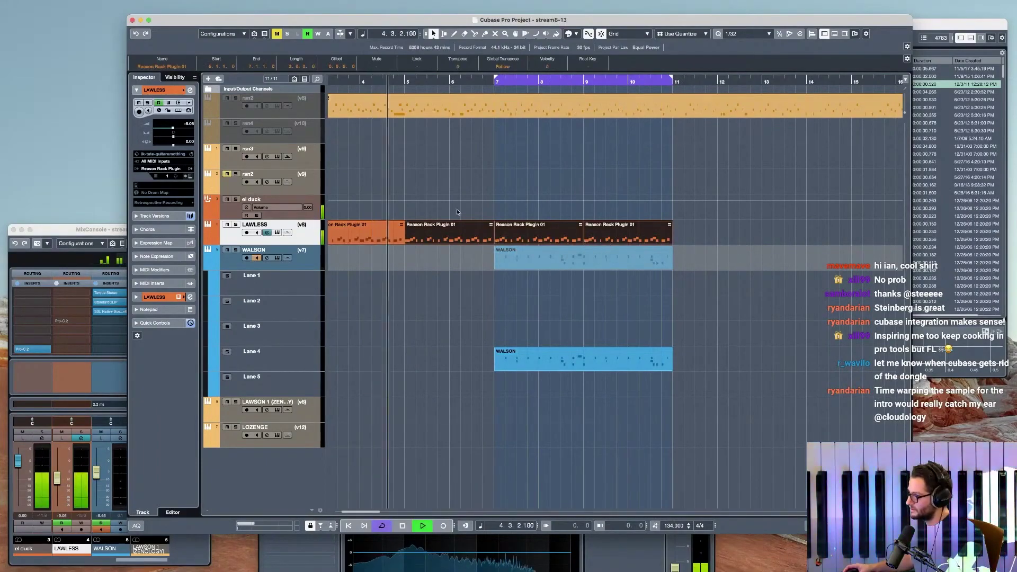
{"action": "left_click", "coordinate": [277, 232]}
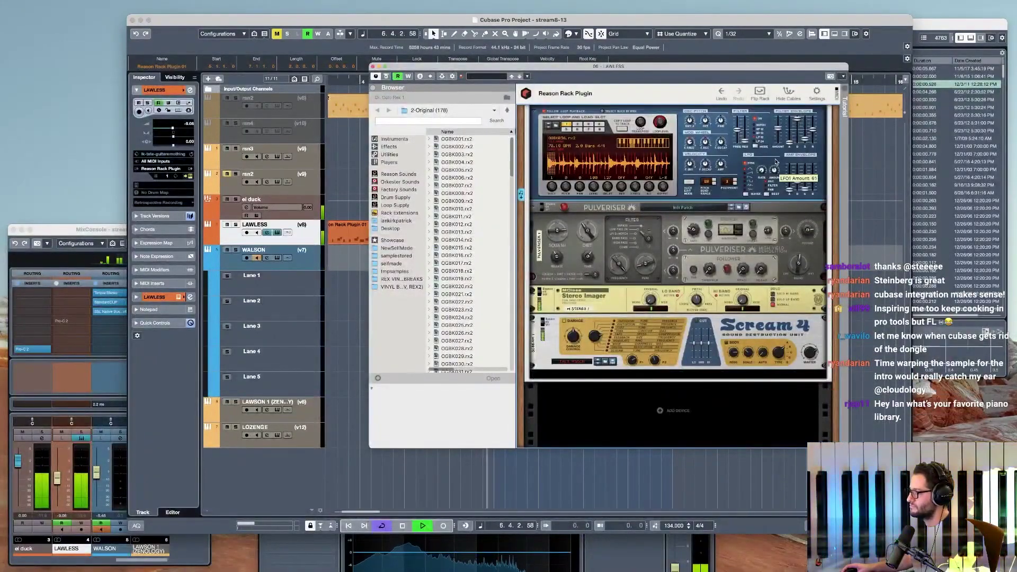
{"action": "left_click_drag", "start_coordinate": [776, 162], "coordinate": [774, 177]}
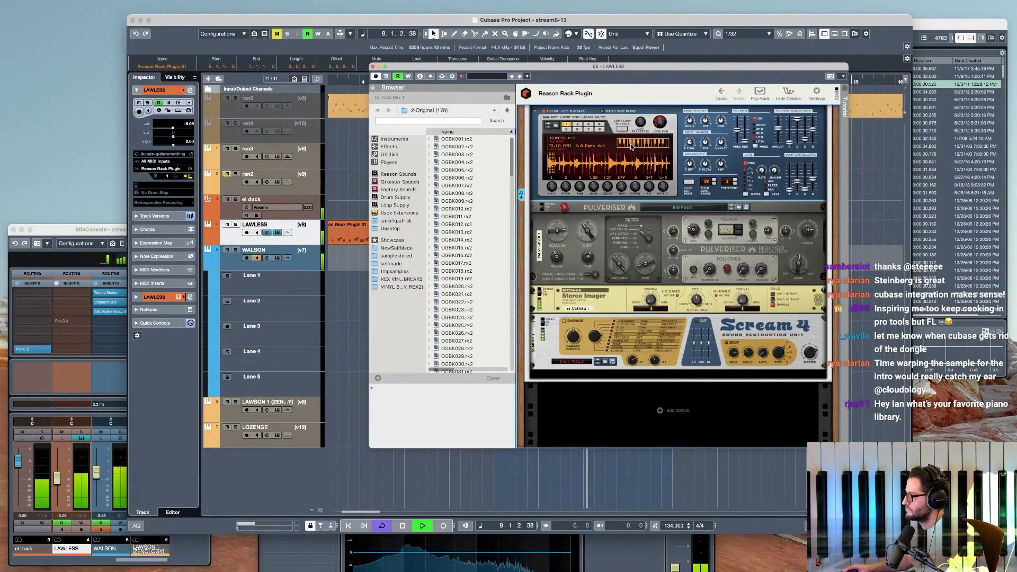
{"action": "mouse_move", "coordinate": [803, 269]}
{"action": "left_mouse_down"}
{"action": "mouse_move", "coordinate": [795, 237]}
{"action": "mouse_move", "coordinate": [795, 263]}
{"action": "left_mouse_up"}
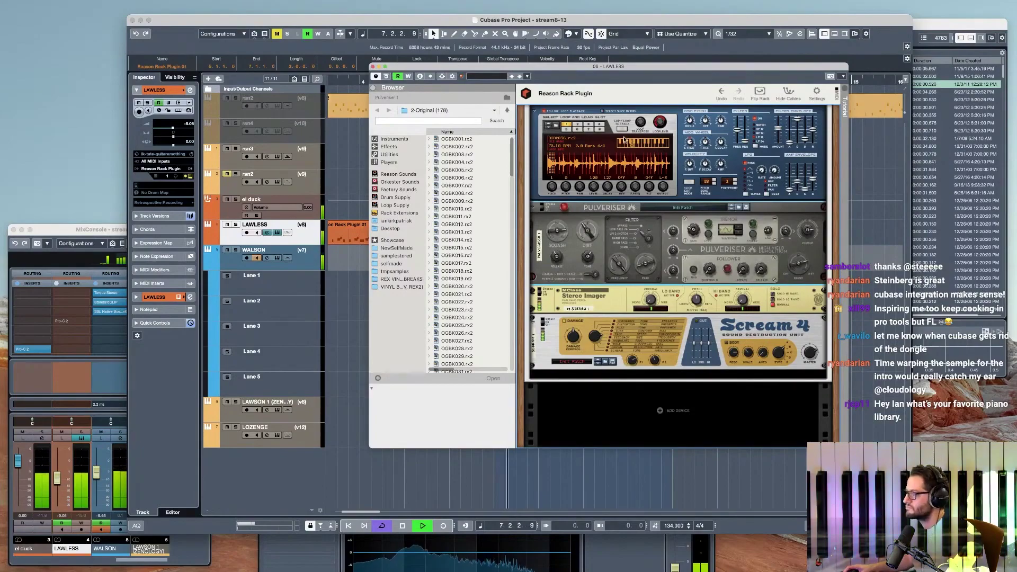
- Adjust the LAWLESS loop player's filter frequency and filter envelope amount, checking the sound with the track soloed
{"action": "left_click_drag", "start_coordinate": [742, 135], "coordinate": [739, 141]}
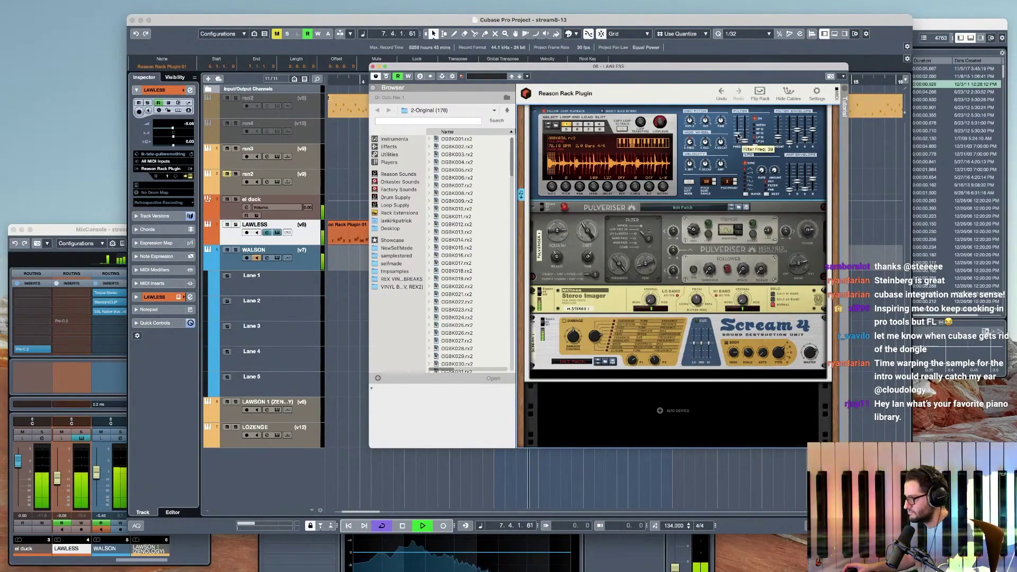
{"action": "left_click_drag", "start_coordinate": [742, 121], "coordinate": [743, 118]}
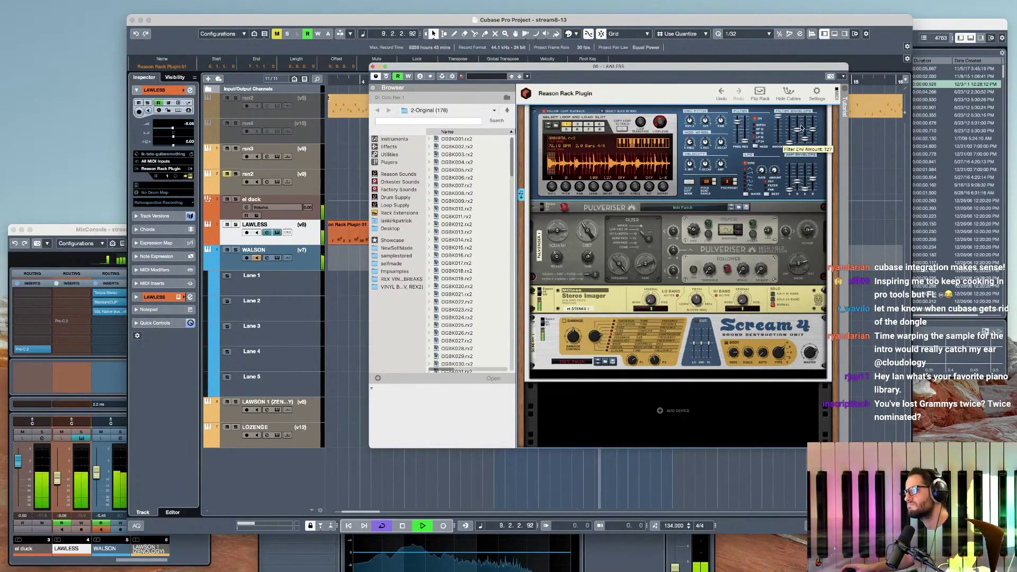
{"action": "left_click_drag", "start_coordinate": [737, 123], "coordinate": [738, 136]}
{"action": "key", "text": "s"}
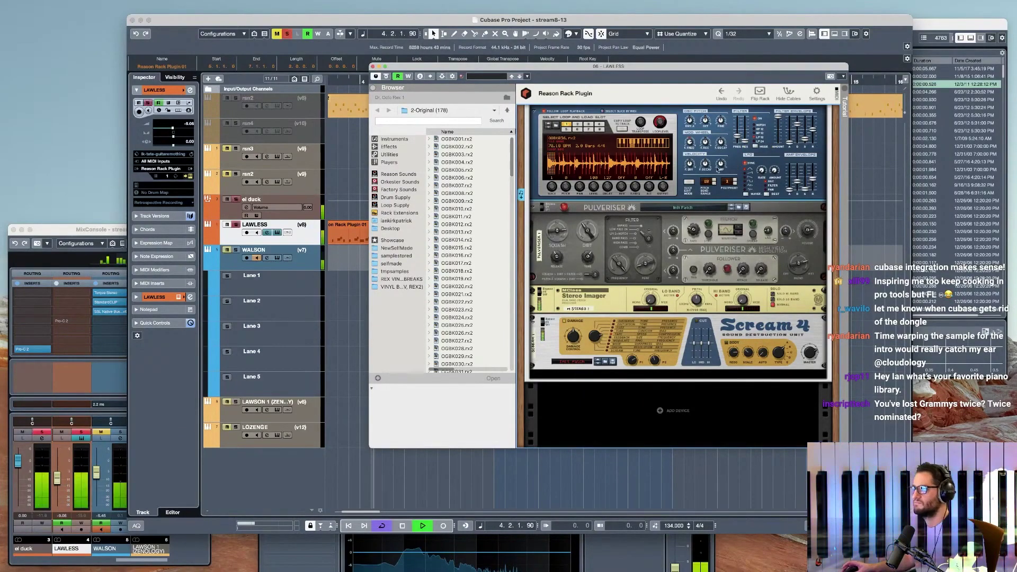
{"action": "mouse_move", "coordinate": [799, 125]}
{"action": "left_mouse_down"}
{"action": "mouse_move", "coordinate": [793, 143]}
{"action": "mouse_move", "coordinate": [814, 135]}
{"action": "mouse_move", "coordinate": [799, 132]}
{"action": "left_mouse_up"}
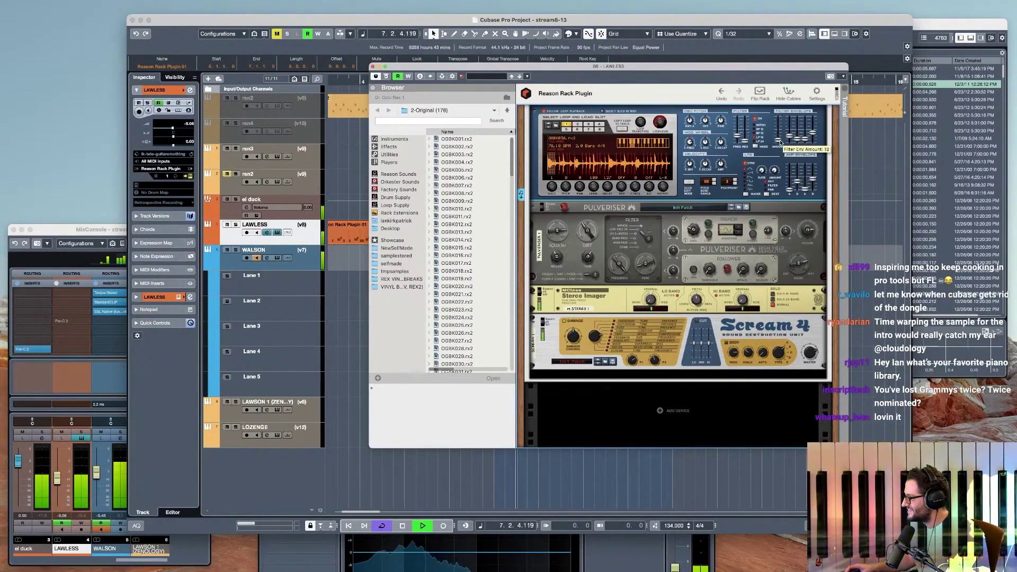
- Set Pulveriser's blend to 100% and raise its Dirt amount on the LAWLESS rack
{"action": "left_click", "coordinate": [784, 272]}
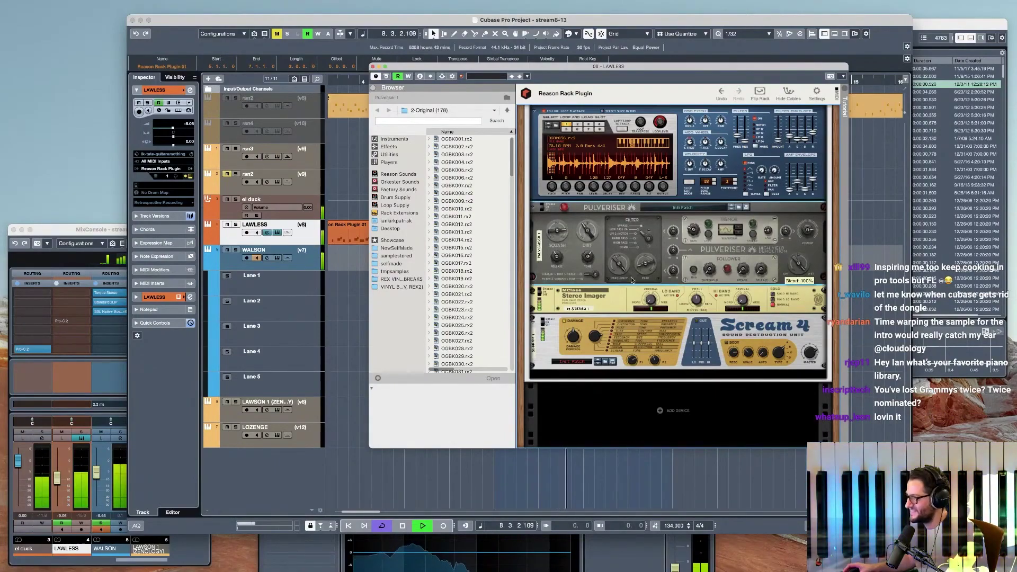
{"action": "left_click_drag", "start_coordinate": [588, 233], "coordinate": [587, 218]}
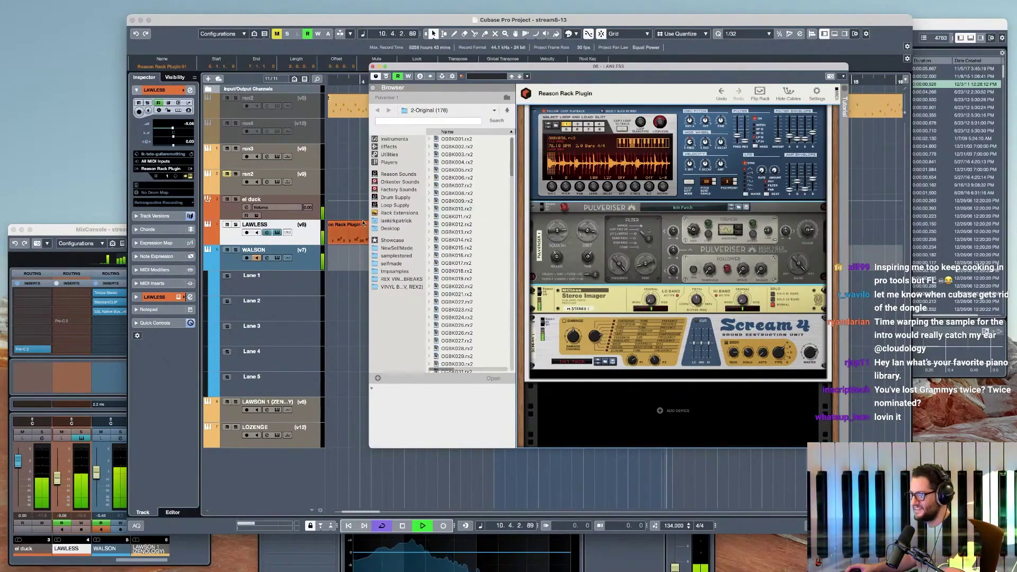
- Switch monitoring from WALSON to LAWLESS and change the loop player's pitch bend range
{"action": "left_click", "coordinate": [256, 258]}
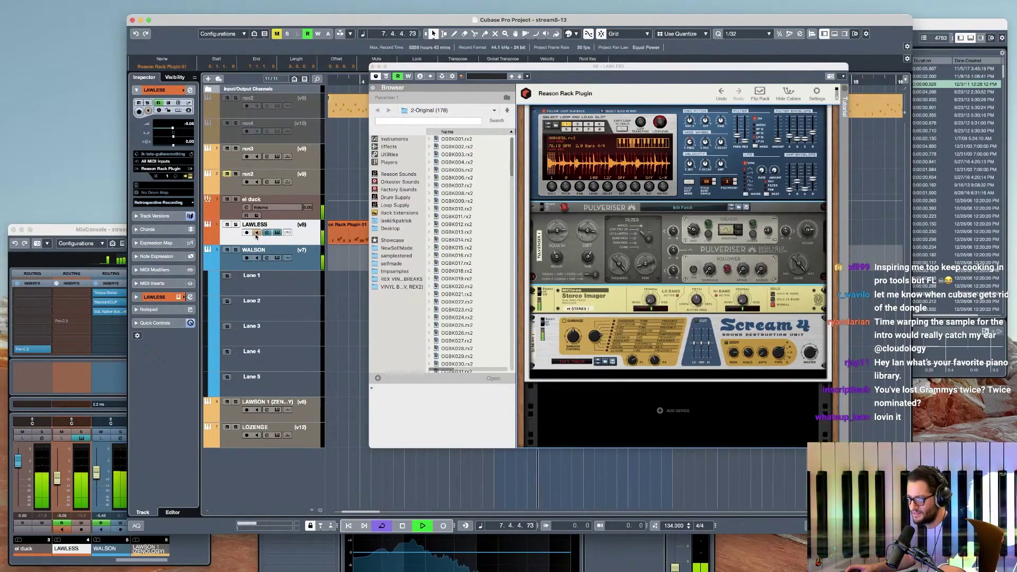
{"action": "left_click", "coordinate": [714, 180]}
{"action": "left_click", "coordinate": [714, 181]}
{"action": "left_click", "coordinate": [714, 181]}
{"action": "left_click", "coordinate": [715, 180]}
{"action": "left_click", "coordinate": [714, 181]}
{"action": "left_click", "coordinate": [715, 181]}
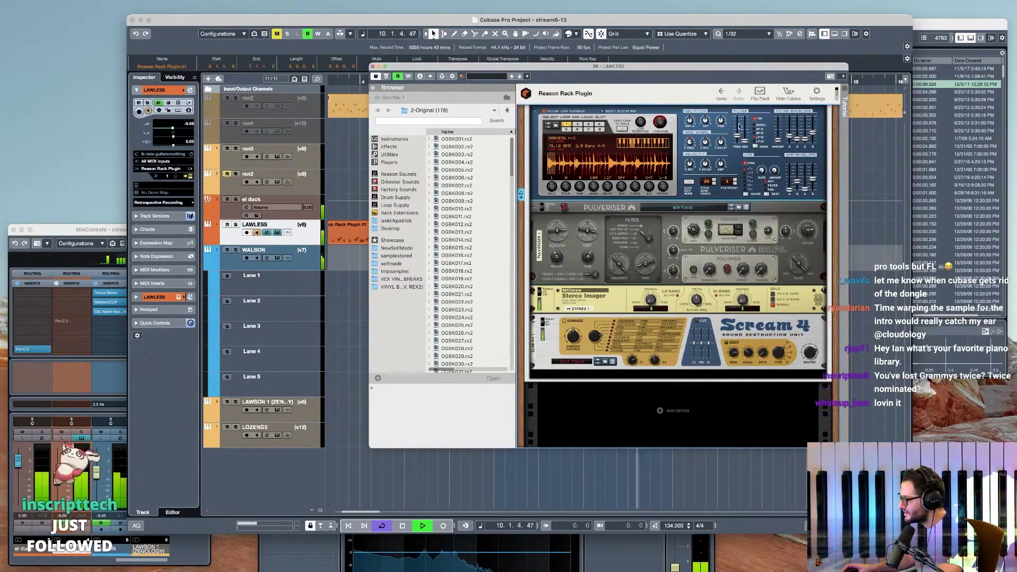
- Set the loop player's filter frequency to 39 and audition the LAWLESS sound
{"action": "mouse_move", "coordinate": [739, 135]}
{"action": "left_mouse_down"}
{"action": "mouse_move", "coordinate": [741, 124]}
{"action": "mouse_move", "coordinate": [740, 136]}
{"action": "left_mouse_up"}
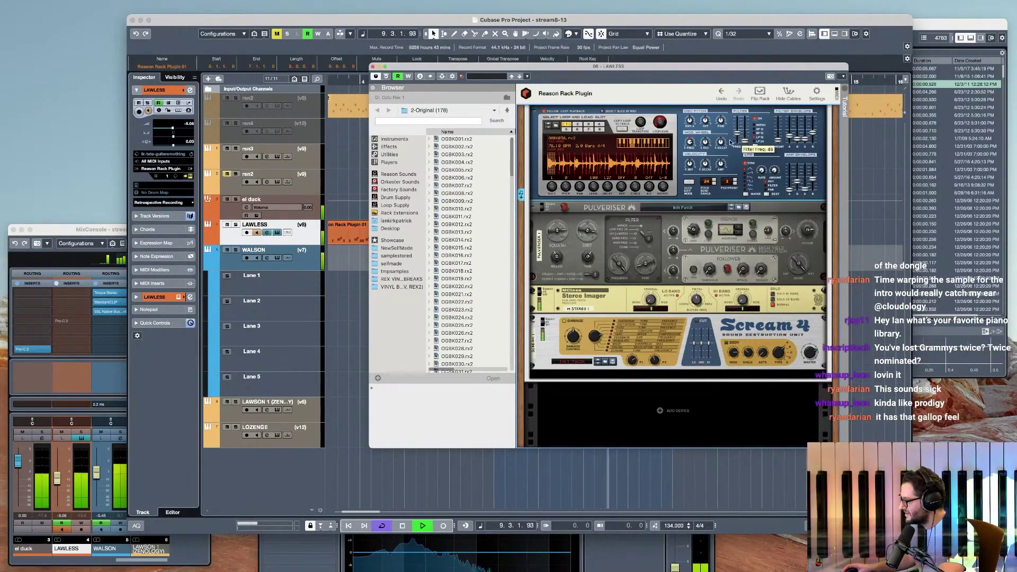
{"action": "left_click_drag", "start_coordinate": [739, 138], "coordinate": [739, 139]}
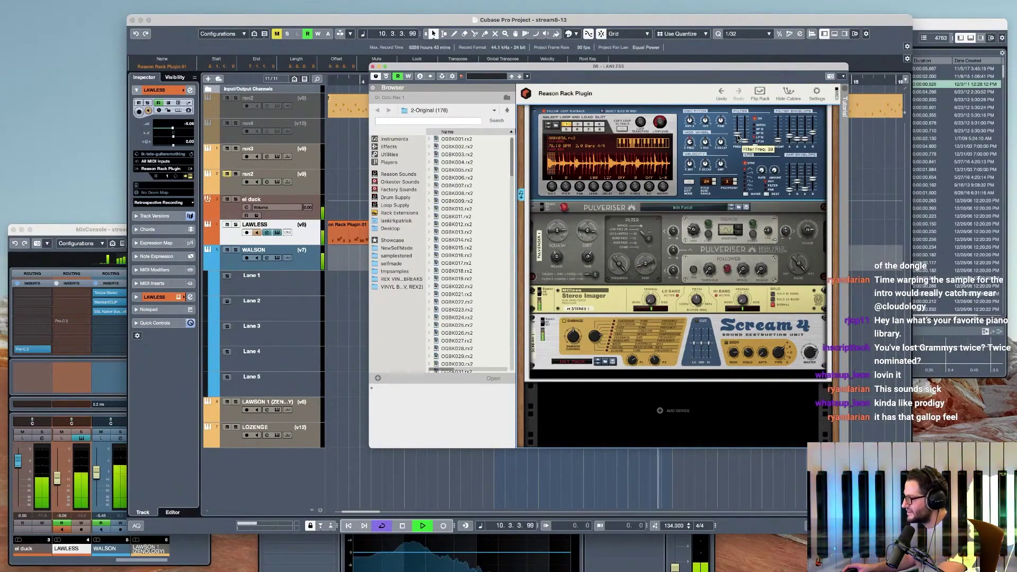
{"action": "key", "text": "space"}
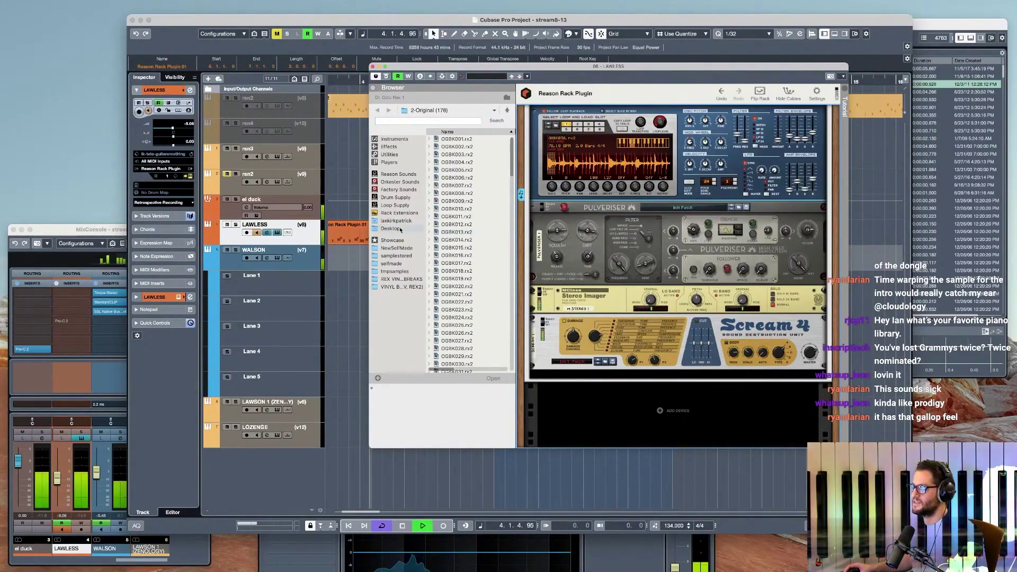
{"action": "key", "text": "s"}
- Lower Pulveriser's Dirt, set its blend to 30%, and close the LAWLESS instrument window
{"action": "left_click_drag", "start_coordinate": [590, 237], "coordinate": [592, 247]}
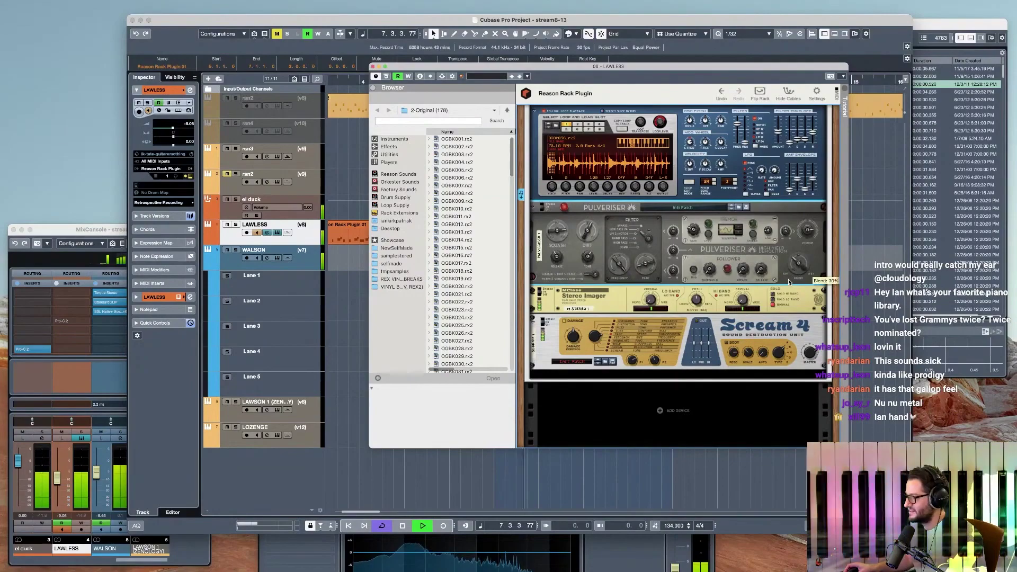
{"action": "key", "text": "space"}
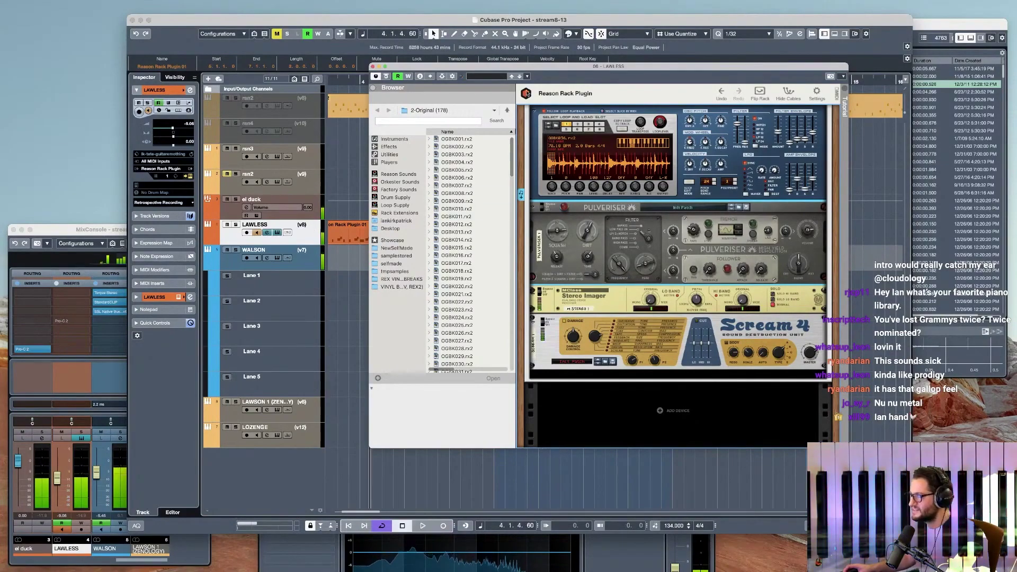
{"action": "left_click", "coordinate": [374, 67]}
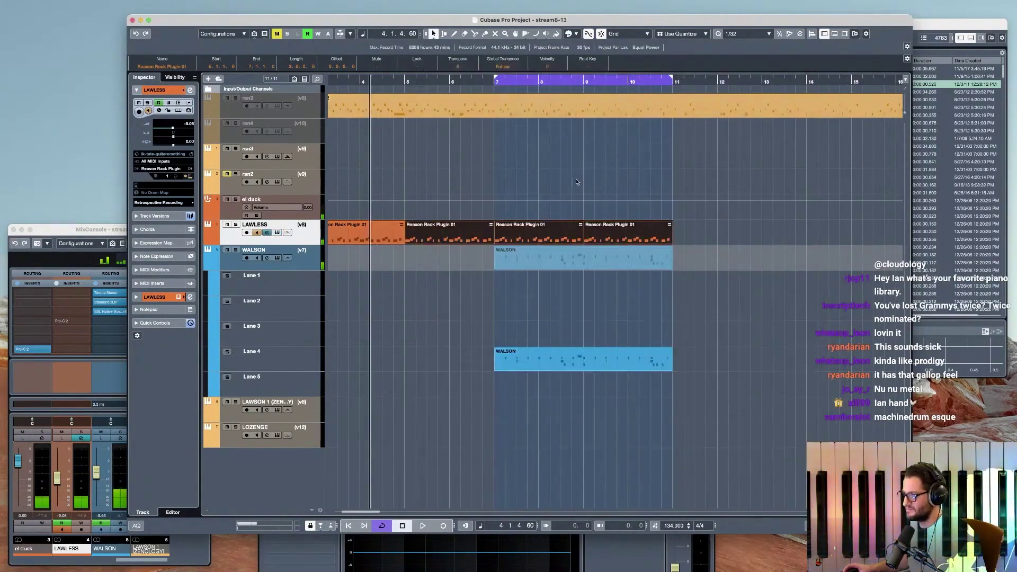
- Audition the LAWLESS parts from just before bar 3
{"action": "scroll", "coordinate": [472, 222], "scroll_direction": "left", "scroll_amount": 4}
{"action": "left_click", "coordinate": [413, 215]}
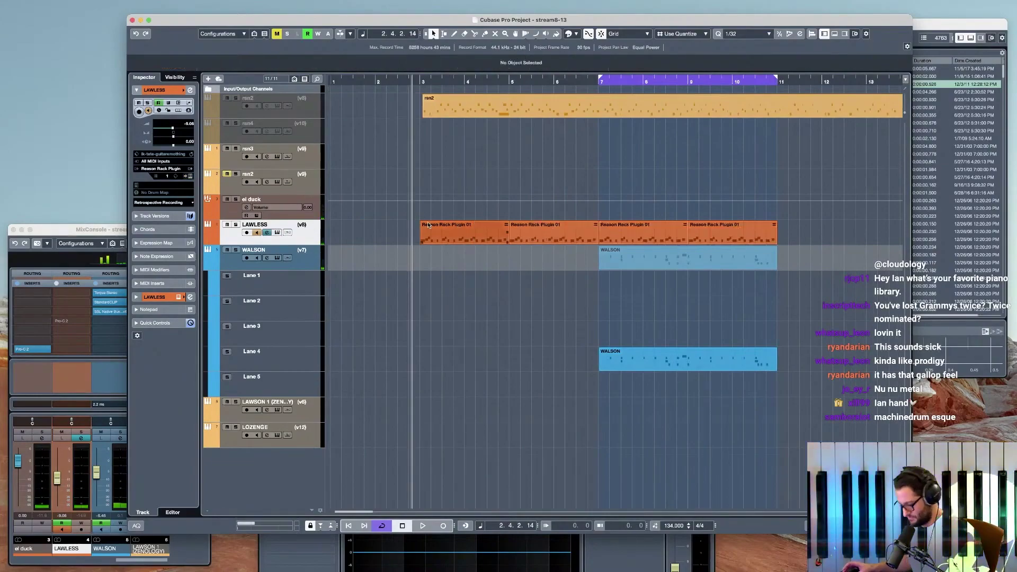
{"action": "key", "text": "space"}
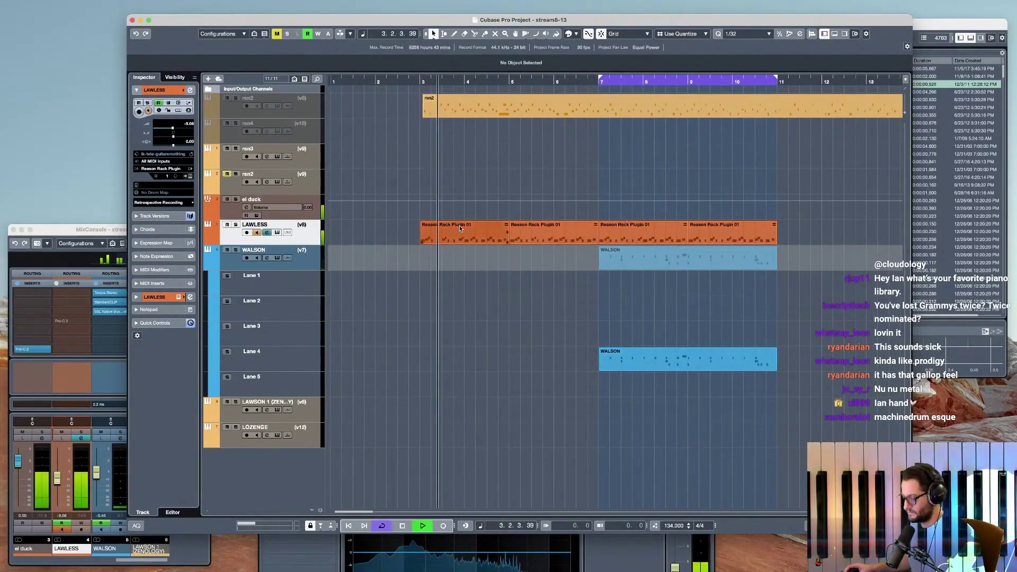
{"action": "key", "text": "space"}
- Mute the LAWLESS track and play the WALSON drums from just before bar 7
{"action": "left_click", "coordinate": [590, 197]}
{"action": "left_click", "coordinate": [227, 225]}
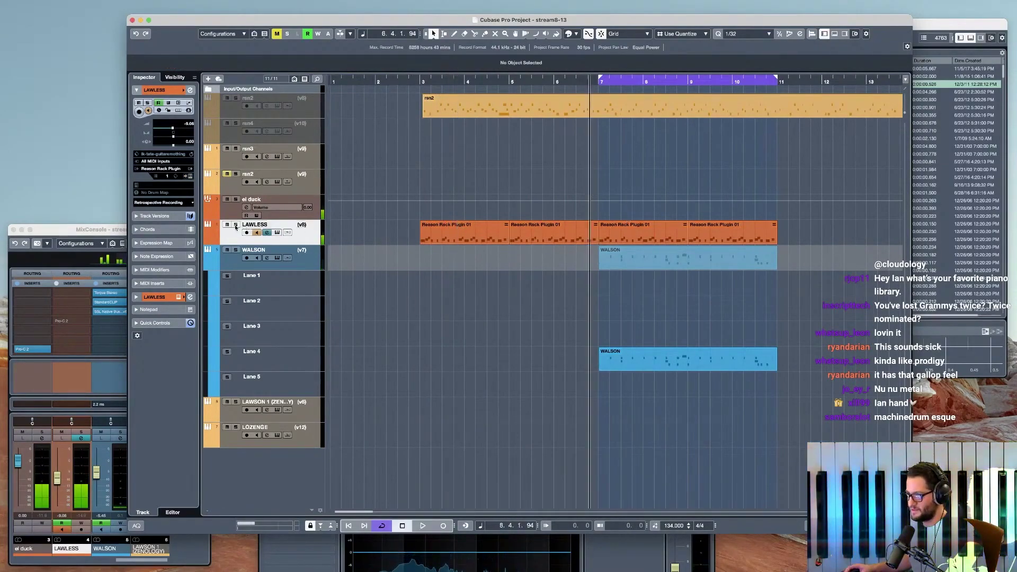
{"action": "key", "text": "space"}
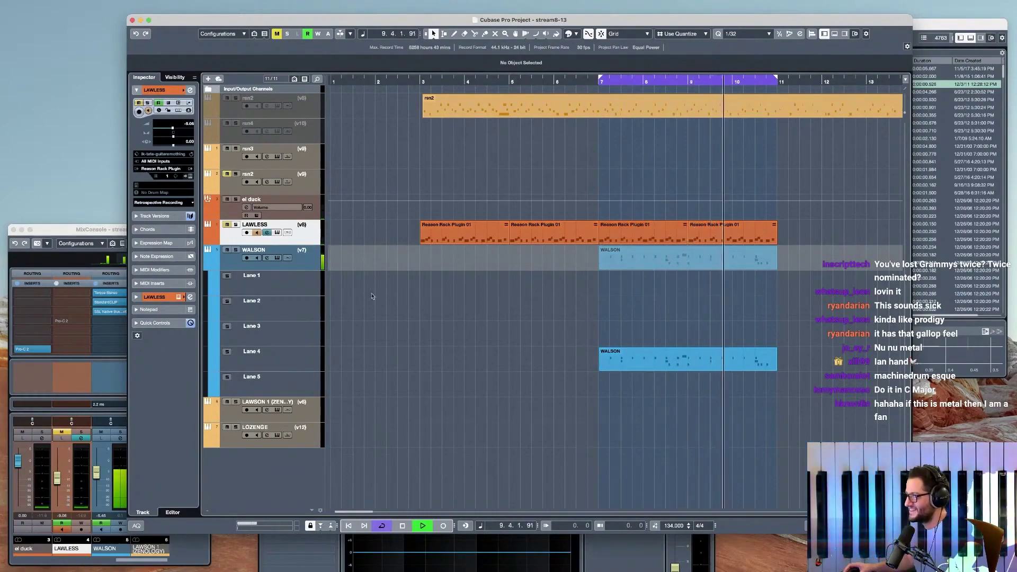
- Hide the WALSON track's lanes and open its part in the Key Editor
{"action": "left_click", "coordinate": [297, 266]}
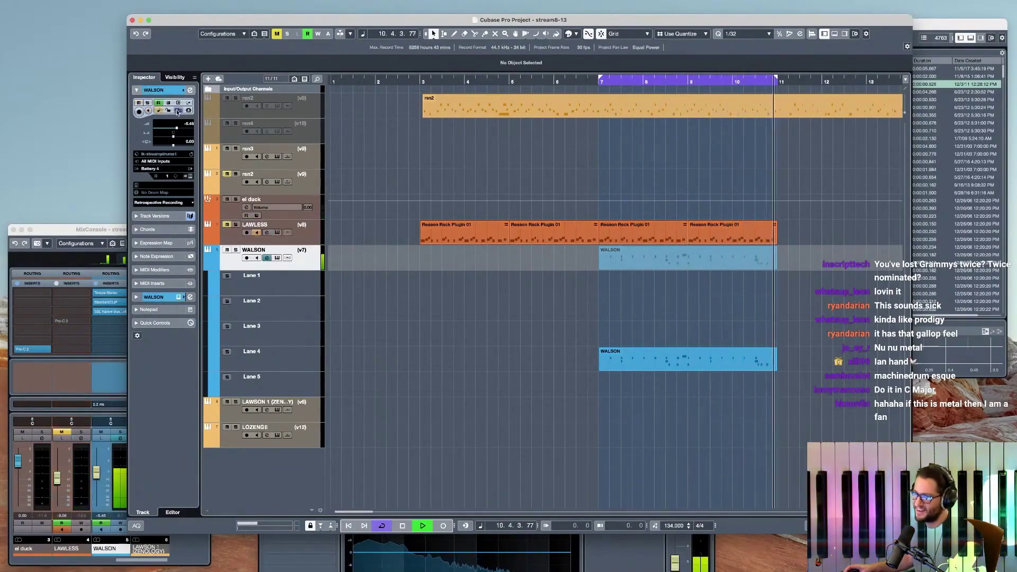
{"action": "left_click", "coordinate": [288, 258]}
{"action": "double_click", "coordinate": [611, 265]}
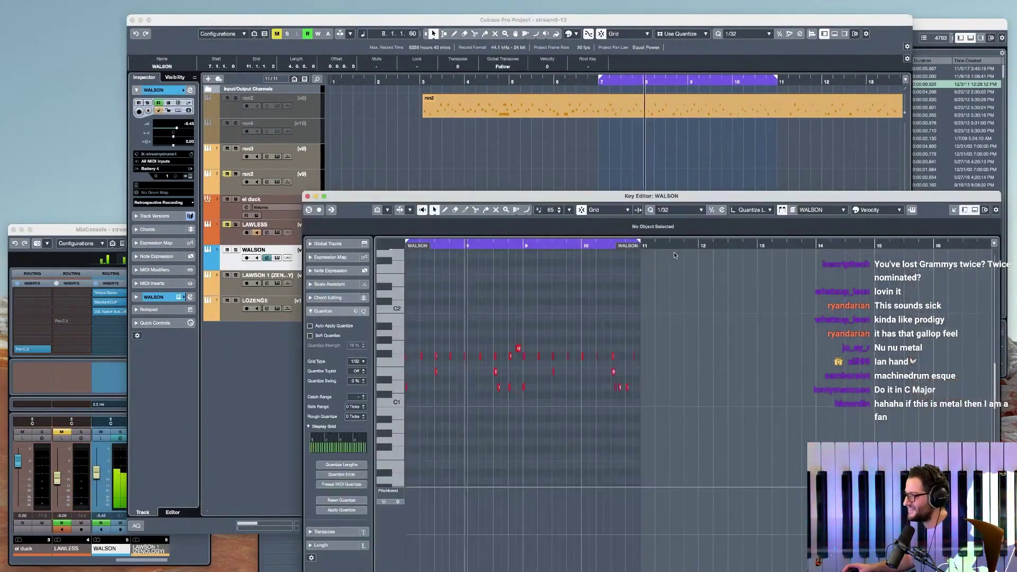
- Examine the timing of the E1, F#1 and D1 notes around beat 8.3 in the WALSON part
{"action": "key", "text": "h"}
{"action": "key", "text": "h"}
{"action": "scroll", "coordinate": [546, 401], "scroll_direction": "up", "scroll_amount": 5}
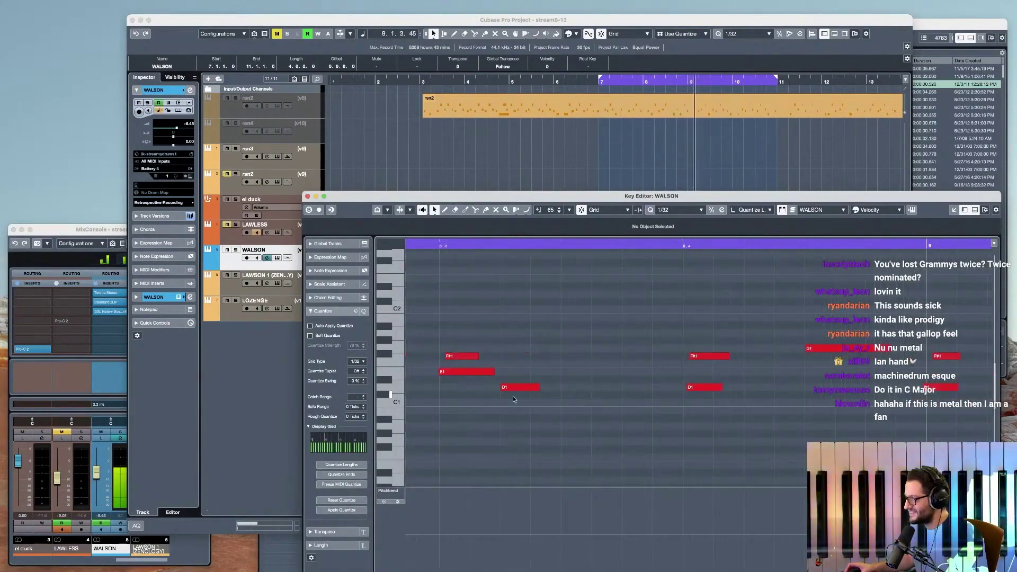
{"action": "left_click_drag", "start_coordinate": [490, 375], "coordinate": [493, 358]}
{"action": "left_click", "coordinate": [551, 387]}
{"action": "scroll", "coordinate": [681, 397], "scroll_direction": "down", "scroll_amount": 5}
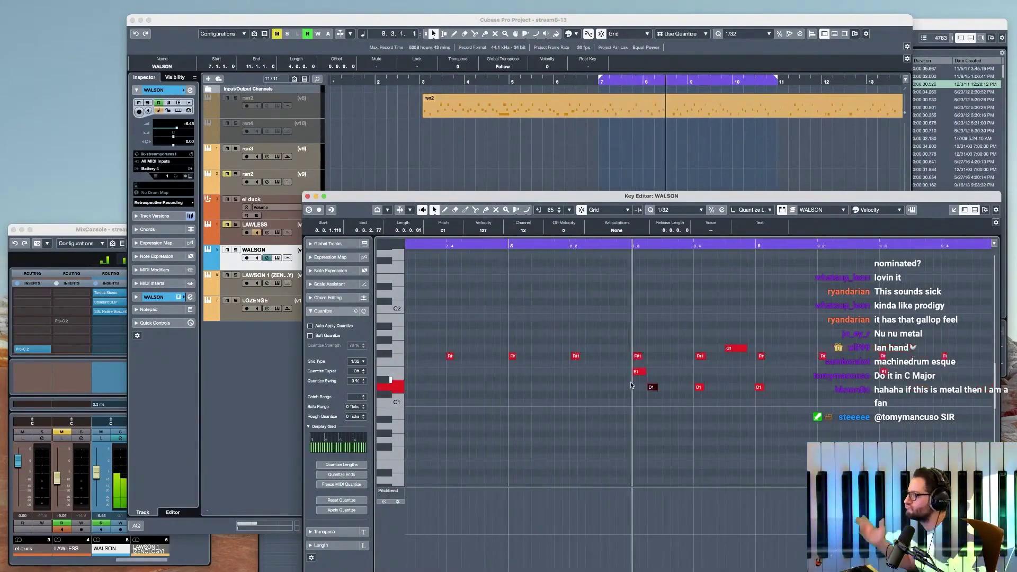
{"action": "scroll", "coordinate": [602, 371], "scroll_direction": "down", "scroll_amount": 2}
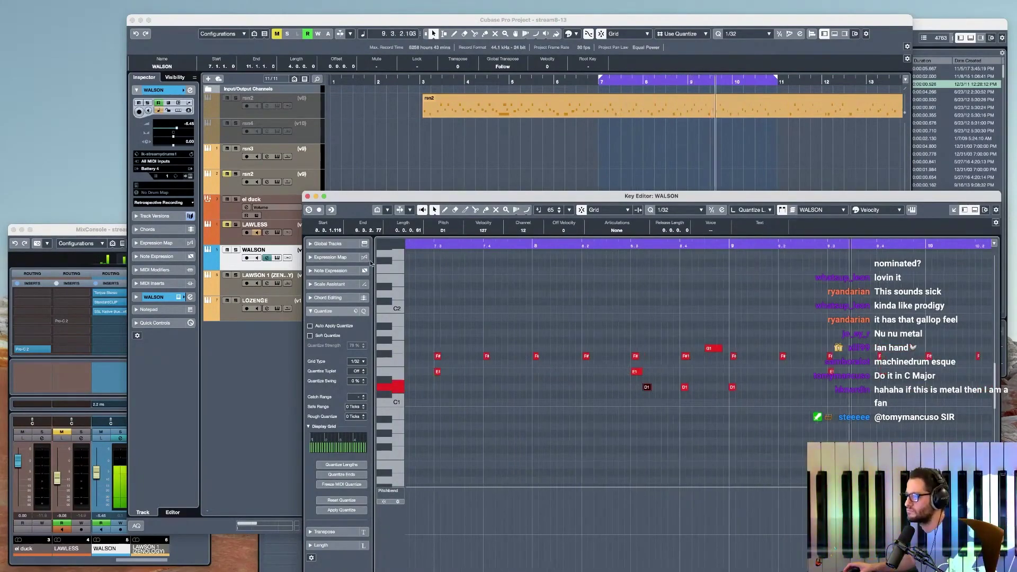
- Quantize the D1 notes between beats 10.3 and 10.4 to the 1/32 grid
{"action": "scroll", "coordinate": [731, 386], "scroll_direction": "right", "scroll_amount": 3}
{"action": "scroll", "coordinate": [828, 397], "scroll_direction": "right", "scroll_amount": 3}
{"action": "key", "text": "space"}
{"action": "scroll", "coordinate": [827, 397], "scroll_direction": "up", "scroll_amount": 5}
{"action": "left_click", "coordinate": [838, 388]}
{"action": "key", "text": "q"}
{"action": "left_click", "coordinate": [936, 388]}
{"action": "key", "text": "q"}
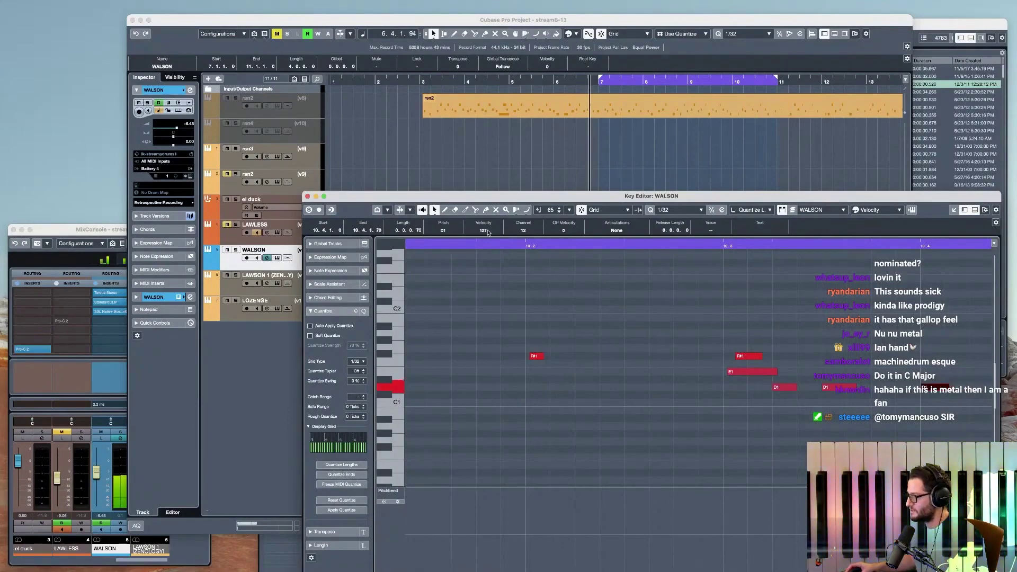
- Quantize the E1 and F#1 notes at beat 10.3 while the WALSON part plays
{"action": "key", "text": "space"}
{"action": "left_click_drag", "start_coordinate": [719, 345], "coordinate": [728, 375]}
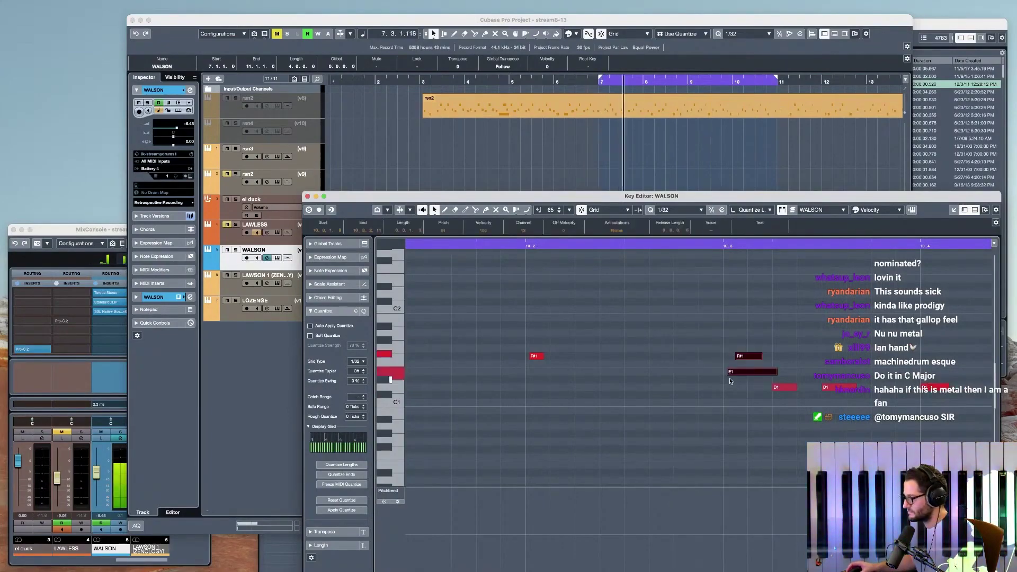
{"action": "key", "text": "q"}
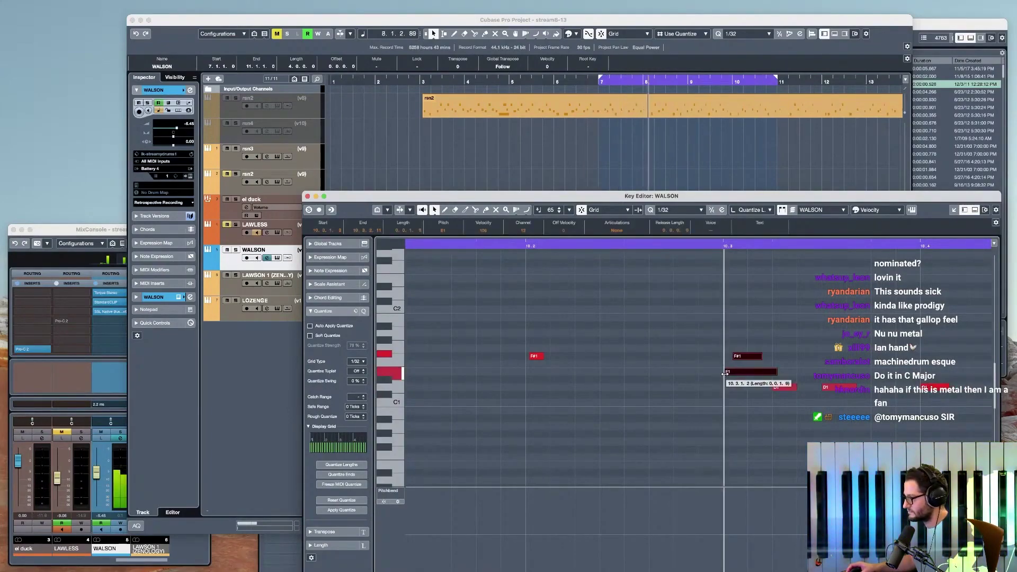
{"action": "left_click", "coordinate": [525, 245]}
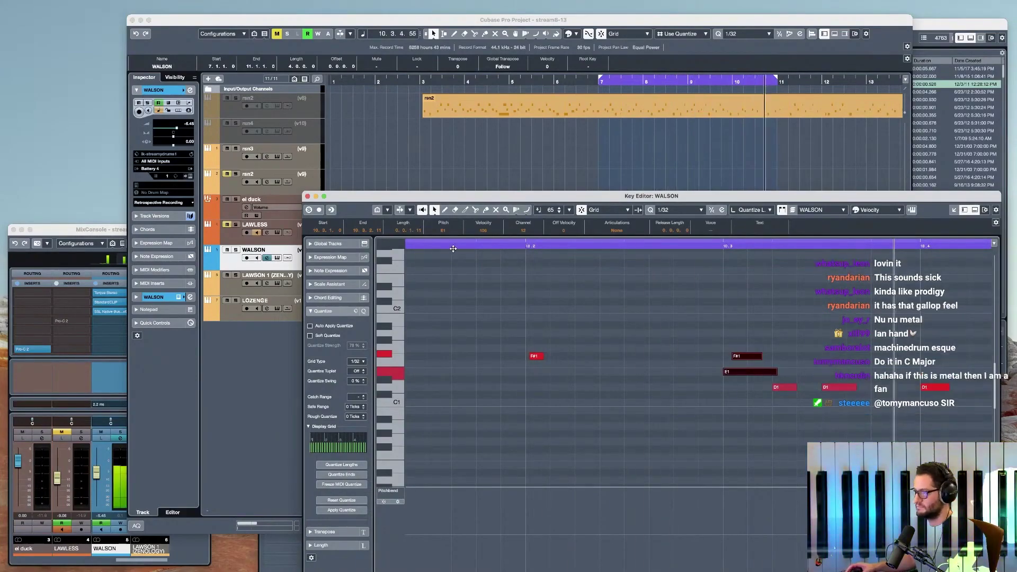
- Copy the F#1 note at beat 10.3 to beat 10.4 and delete the stray note after it
{"action": "scroll", "coordinate": [772, 300], "scroll_direction": "down", "scroll_amount": 5}
{"action": "key", "text": "space"}
{"action": "scroll", "coordinate": [772, 300], "scroll_direction": "up", "scroll_amount": 1}
{"action": "left_click", "coordinate": [754, 367]}
{"action": "left_click_drag", "start_coordinate": [750, 357], "coordinate": [851, 375], "text": "alt"}
{"action": "key", "text": "Delete"}
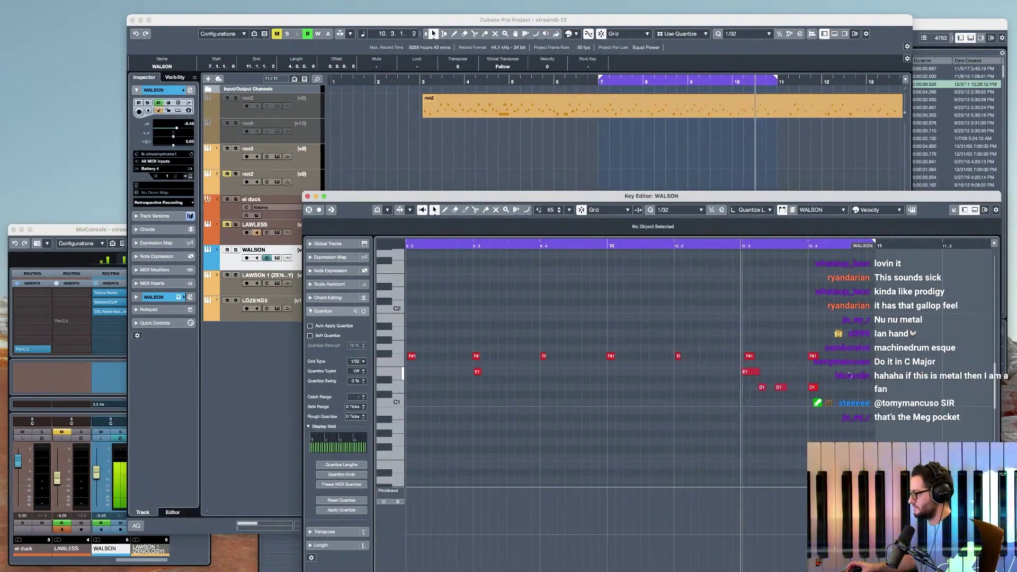
- Close the Key Editor and unmute the LAWLESS track to hear it with the drums
{"action": "left_click", "coordinate": [315, 197]}
{"action": "key", "text": "g"}
{"action": "left_click", "coordinate": [228, 226]}
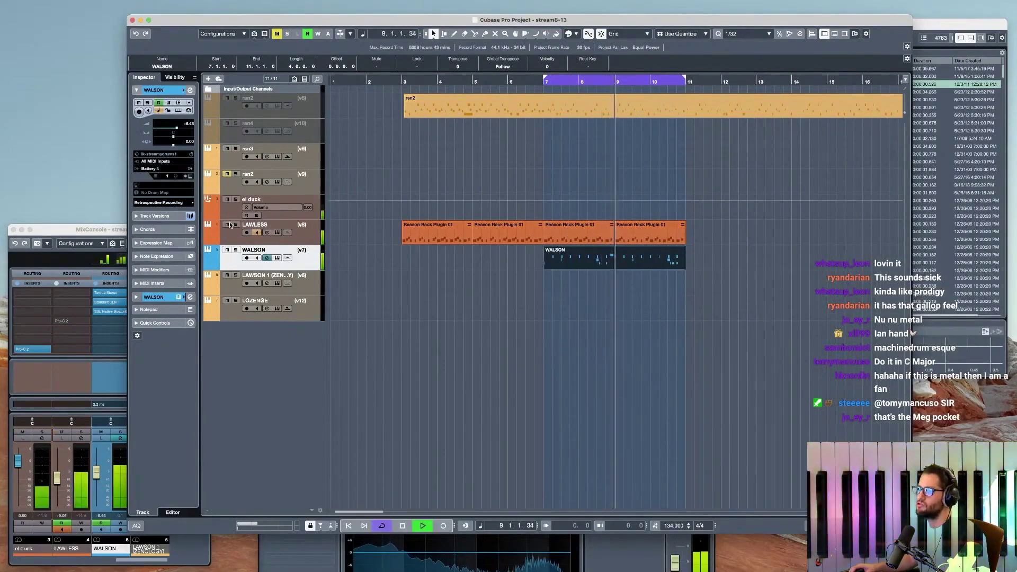
- Mute the LAWLESS track, stop playback, and select the LAWSON 1 (ZENOLOGY) track
{"action": "left_click", "coordinate": [229, 225]}
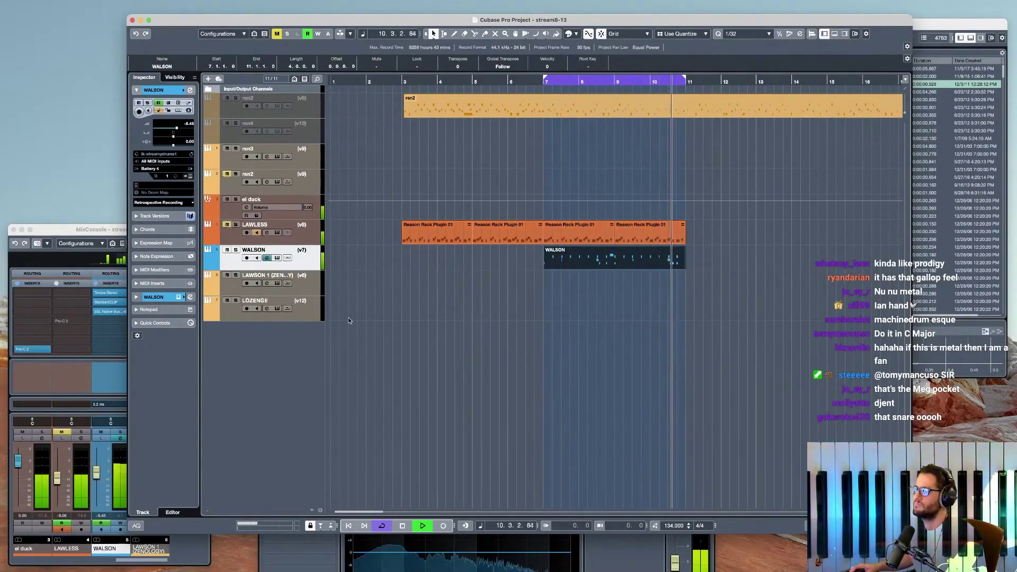
{"action": "key", "text": "space"}
{"action": "left_click", "coordinate": [264, 284]}
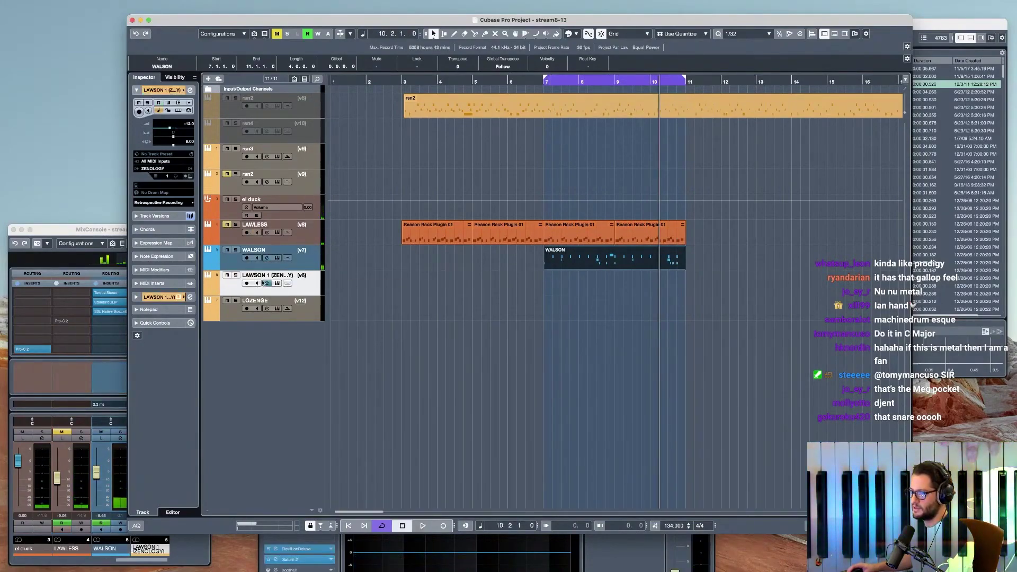
- Audition the LOZENGE and rsn3 tracks, and unmute and monitor rsn2 while the WALSON drums play
{"action": "left_click", "coordinate": [257, 310]}
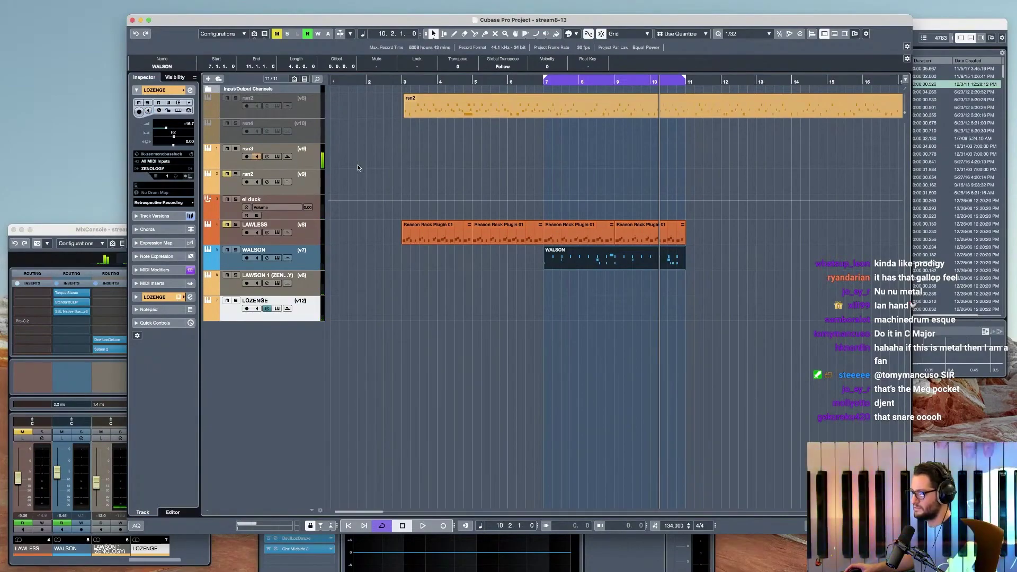
{"action": "left_click", "coordinate": [226, 157]}
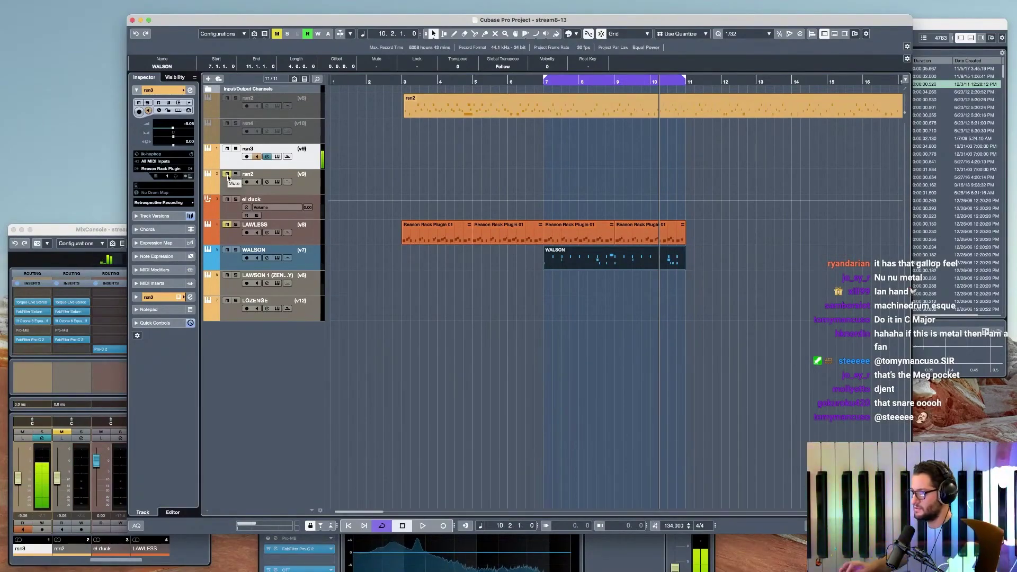
{"action": "left_click", "coordinate": [257, 182]}
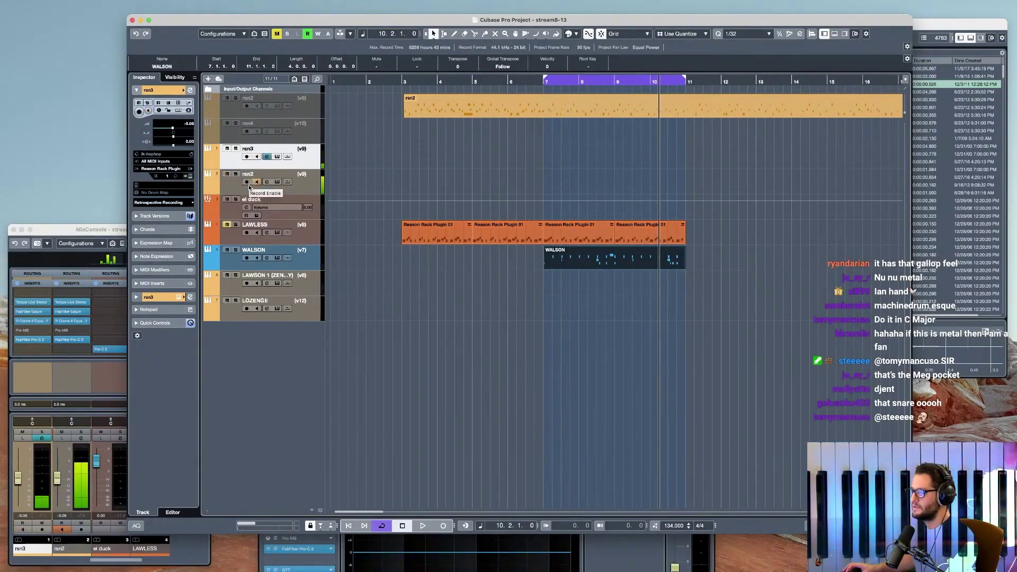
{"action": "key", "text": "space"}
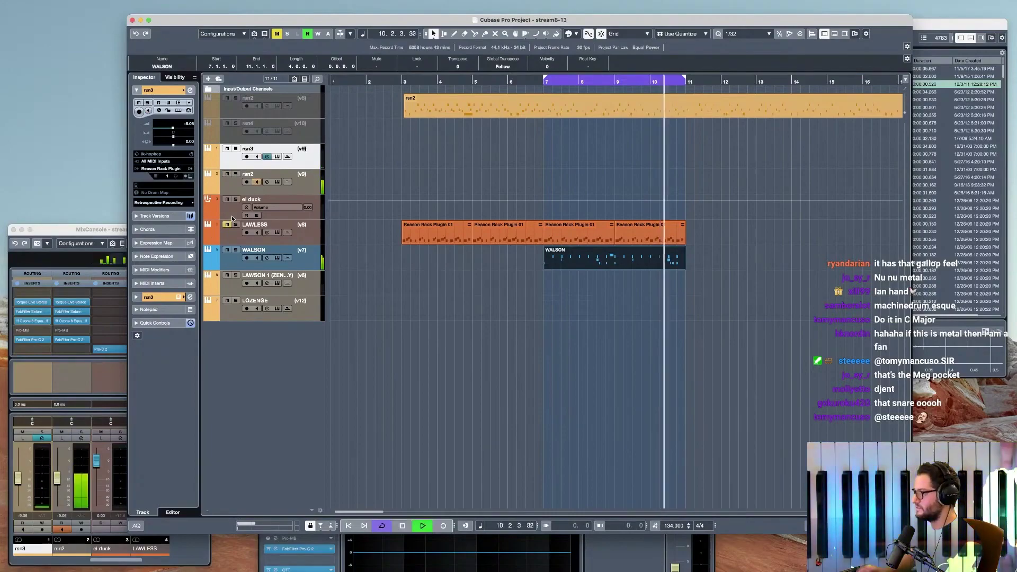
- Open the rsn2 track's Reason Rack, move its window clear, and browse the NewSelfMade folder for Dr. OctoRex loops
{"action": "left_click", "coordinate": [286, 182]}
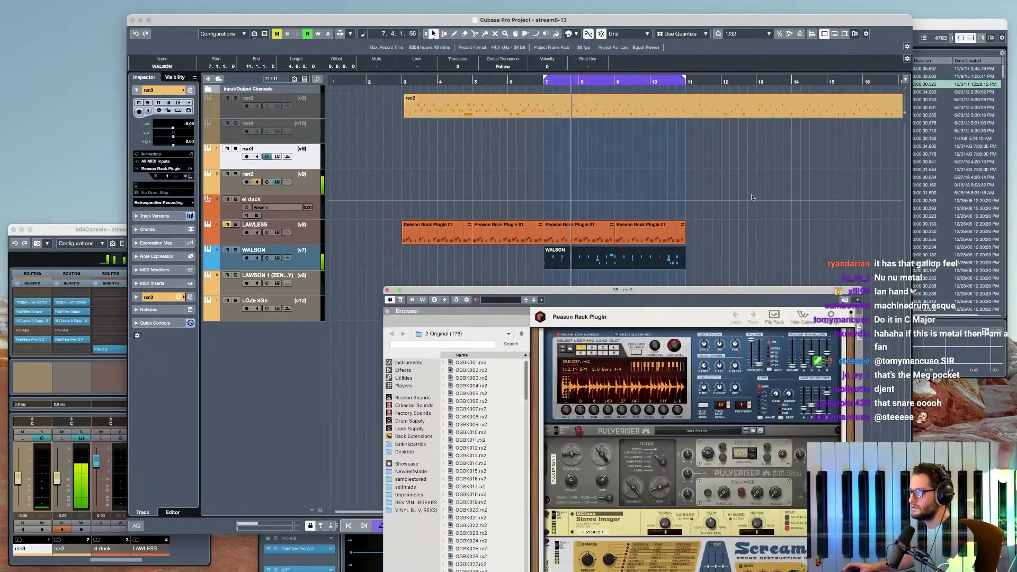
{"action": "left_click", "coordinate": [671, 377]}
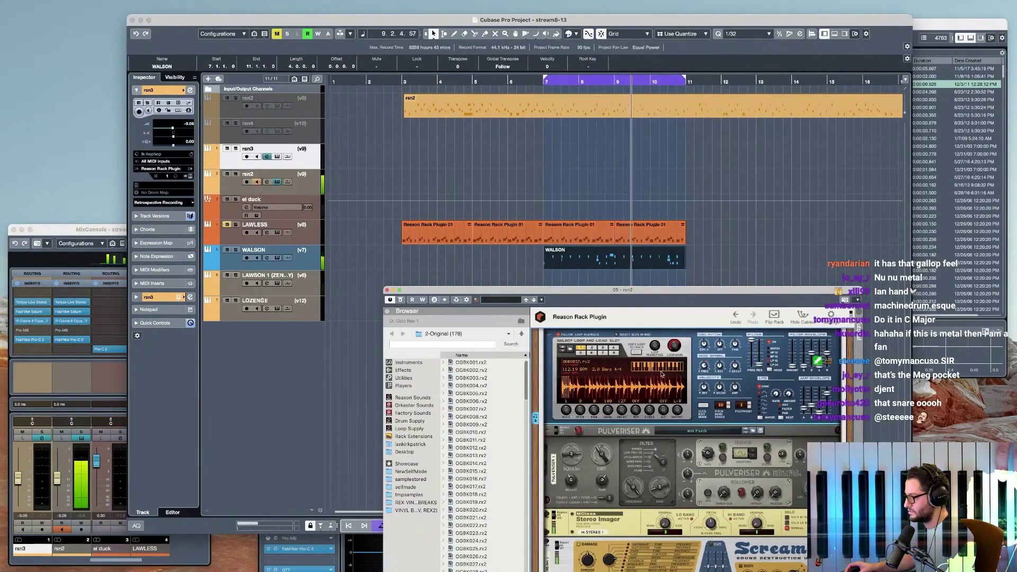
{"action": "left_click_drag", "start_coordinate": [801, 294], "coordinate": [785, 141]}
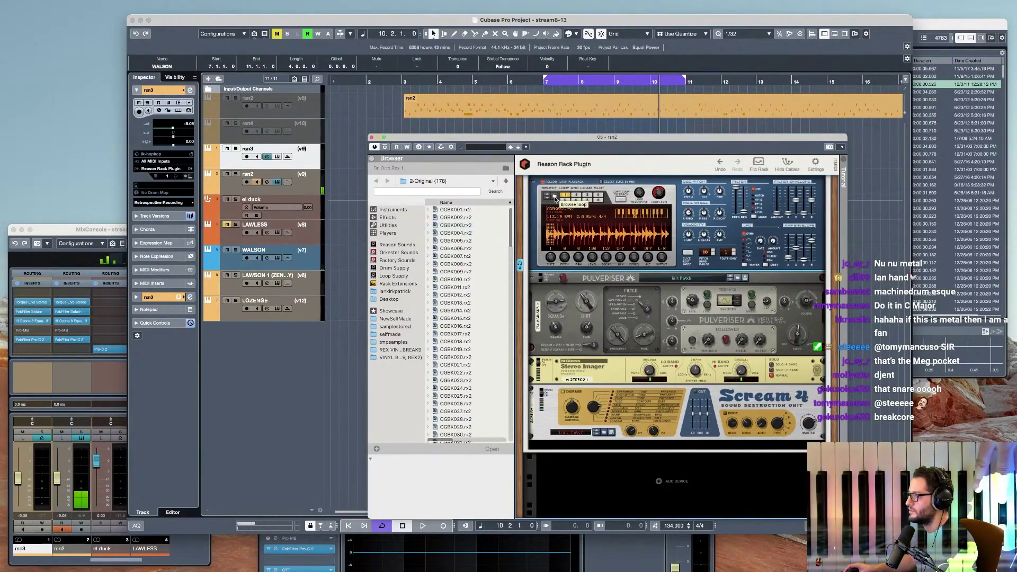
{"action": "scroll", "coordinate": [466, 315], "scroll_direction": "down", "scroll_amount": 3}
{"action": "left_click", "coordinate": [398, 319]}
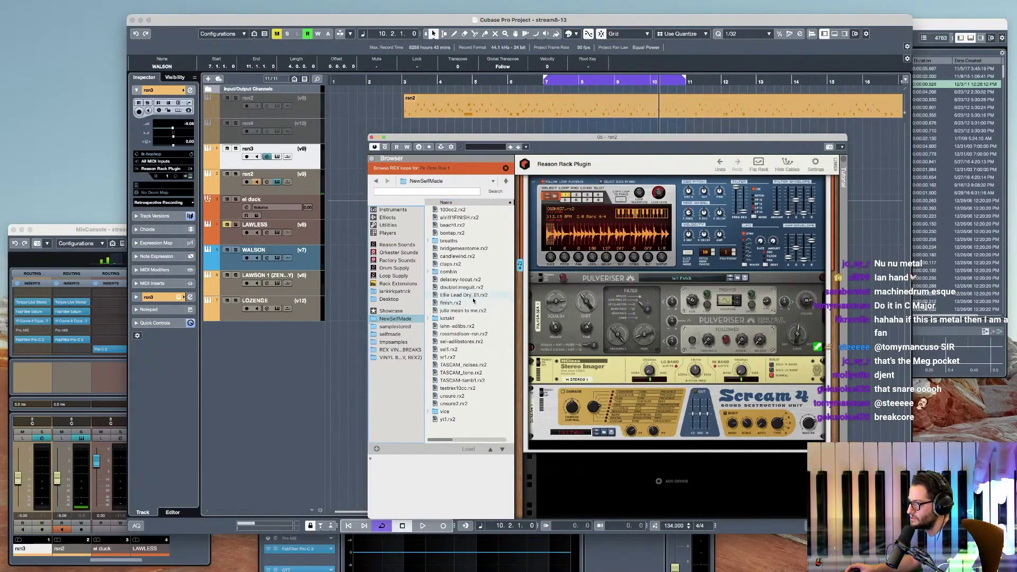
- Try the doubletimeguit.rx2 and bontap.rx2 loops in Dr. OctoRex against the drums
{"action": "left_click", "coordinate": [461, 288]}
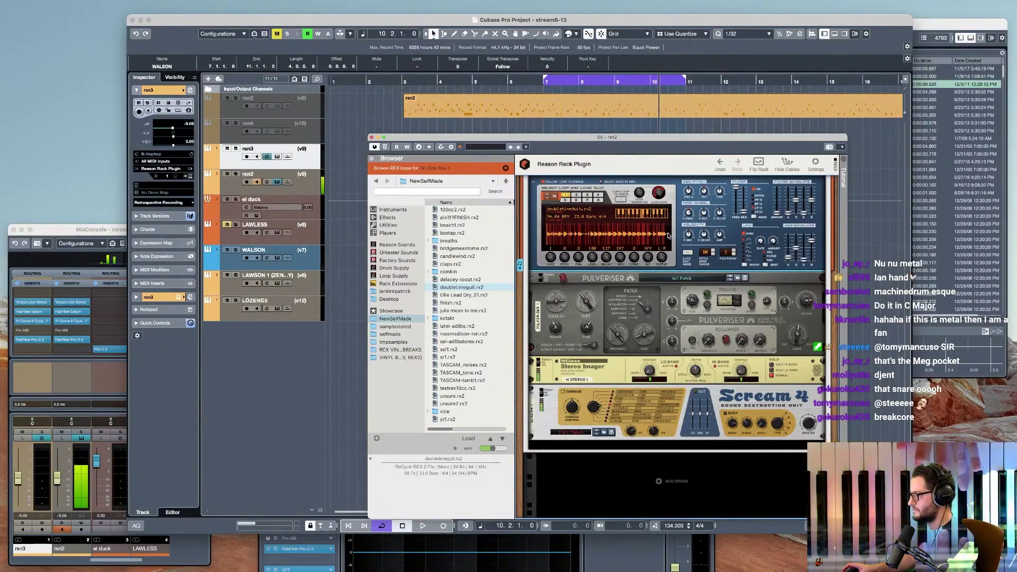
{"action": "key", "text": "space"}
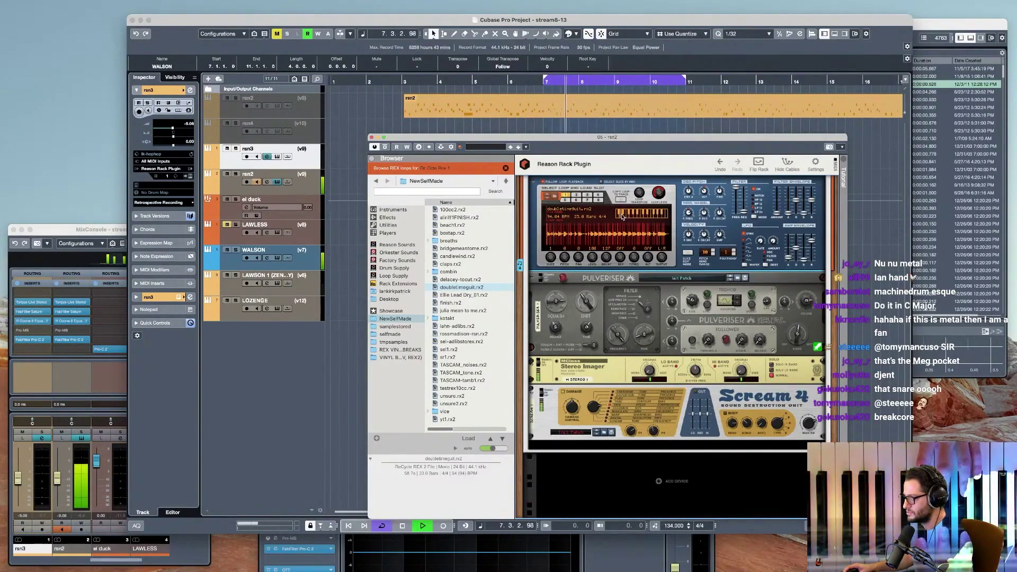
{"action": "left_click", "coordinate": [437, 233]}
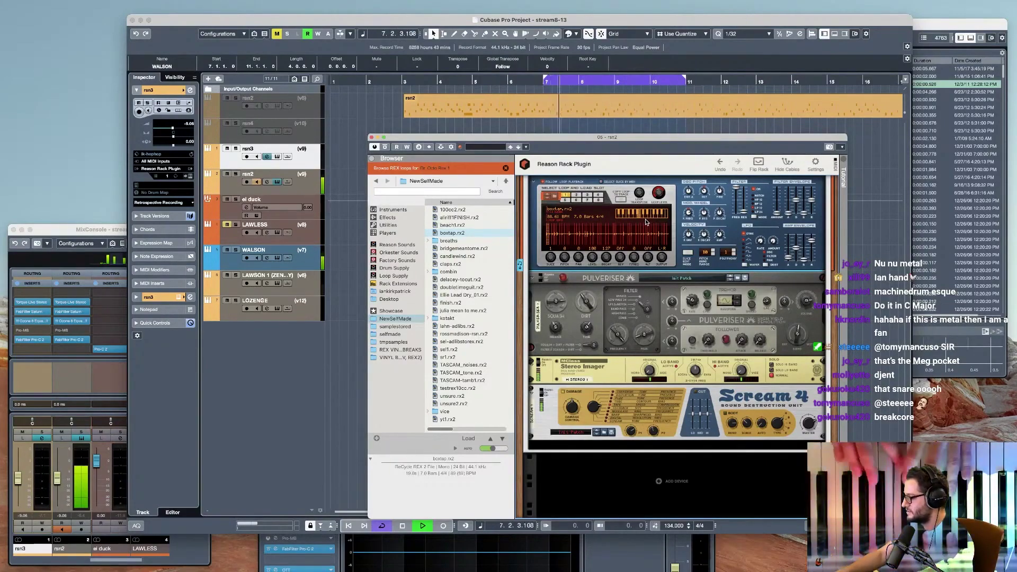
{"action": "key", "text": "space"}
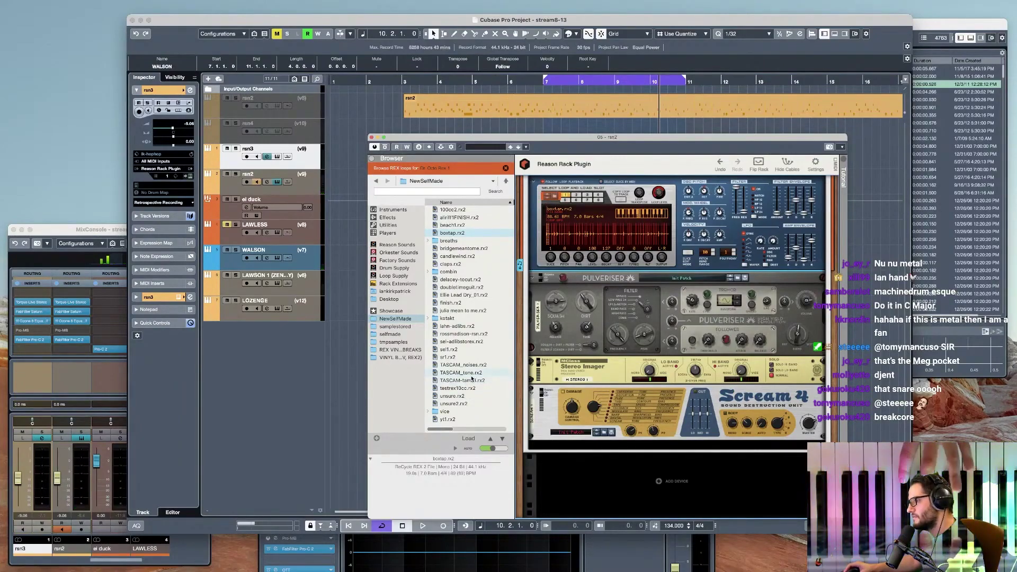
- Load unsure.rx2 into Dr. OctoRex, adjust its oscillator pitch, and replace the loop with unsure2.rx2
{"action": "left_click", "coordinate": [452, 397]}
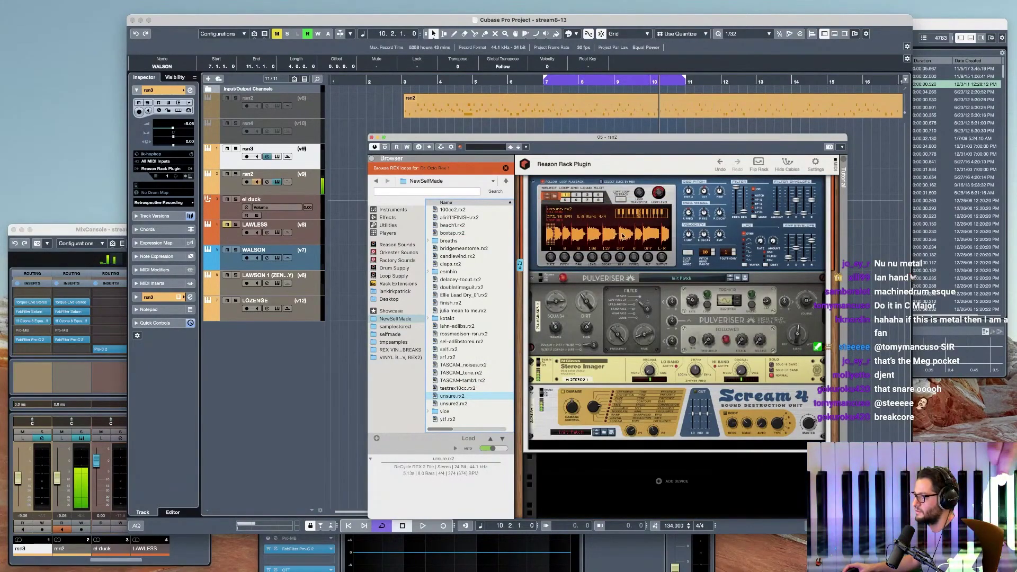
{"action": "left_click_drag", "start_coordinate": [704, 193], "coordinate": [706, 189]}
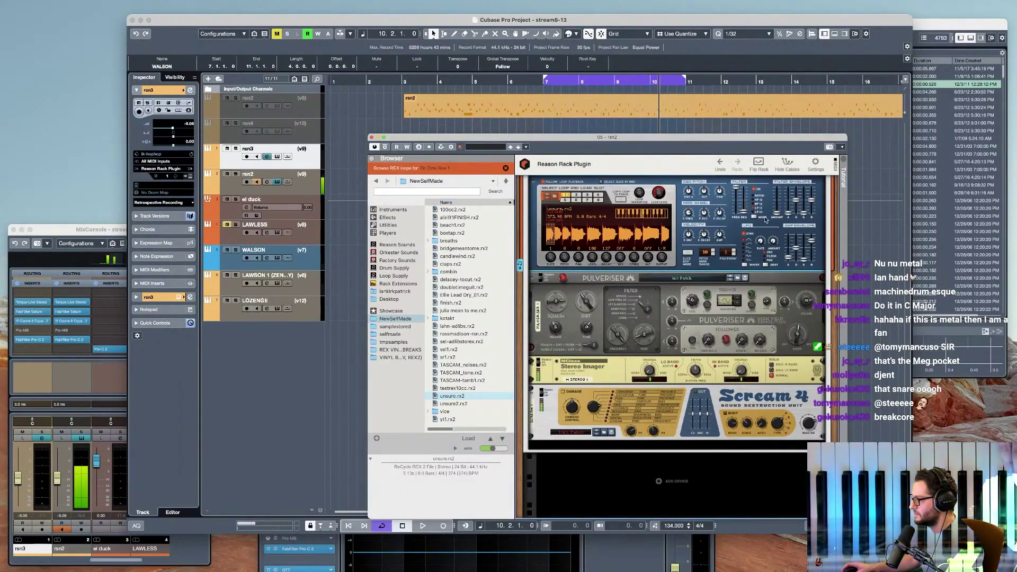
{"action": "scroll", "coordinate": [757, 189], "scroll_direction": "up", "scroll_amount": 5}
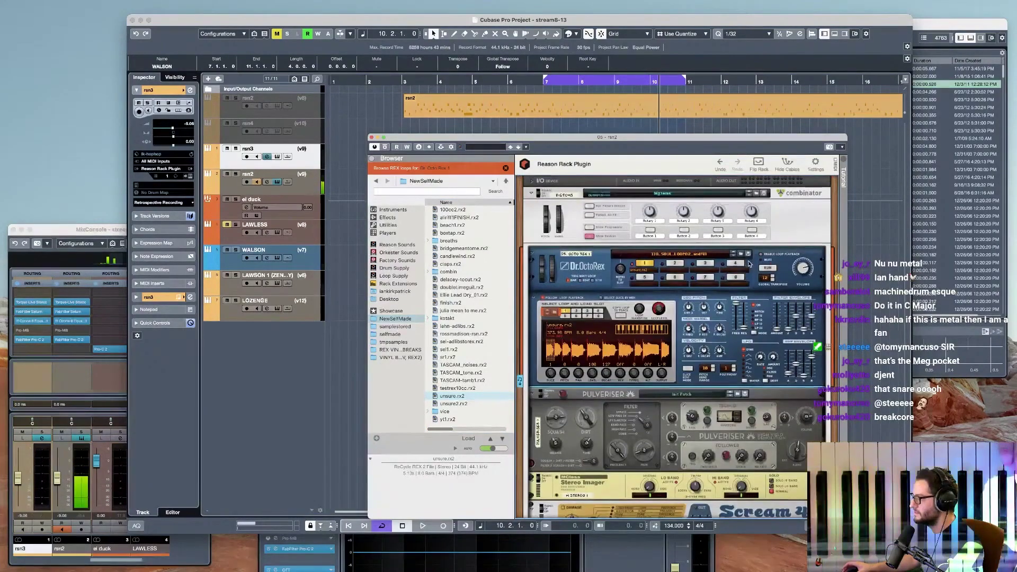
{"action": "left_click_drag", "start_coordinate": [762, 279], "coordinate": [774, 339]}
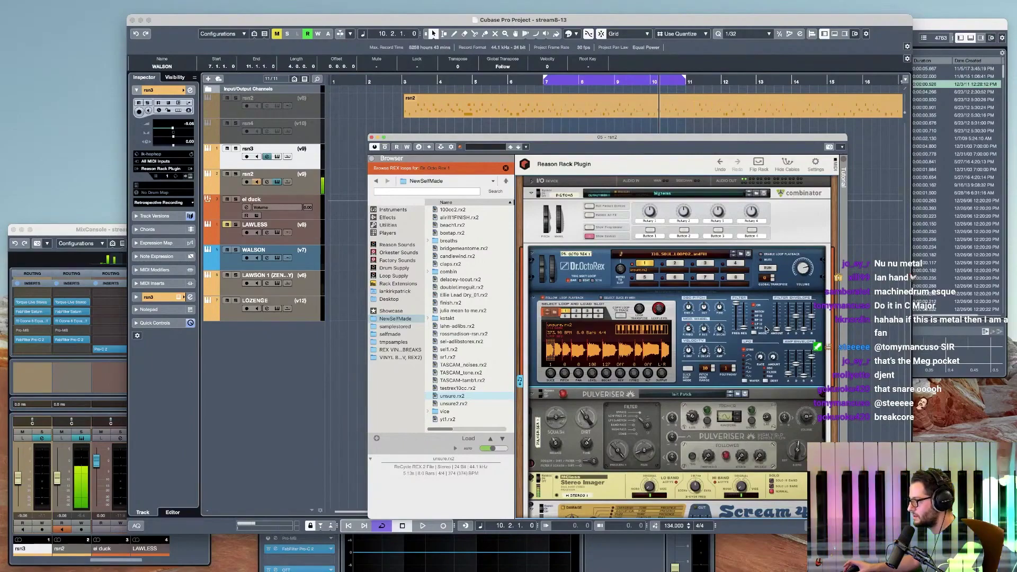
{"action": "left_click", "coordinate": [546, 318]}
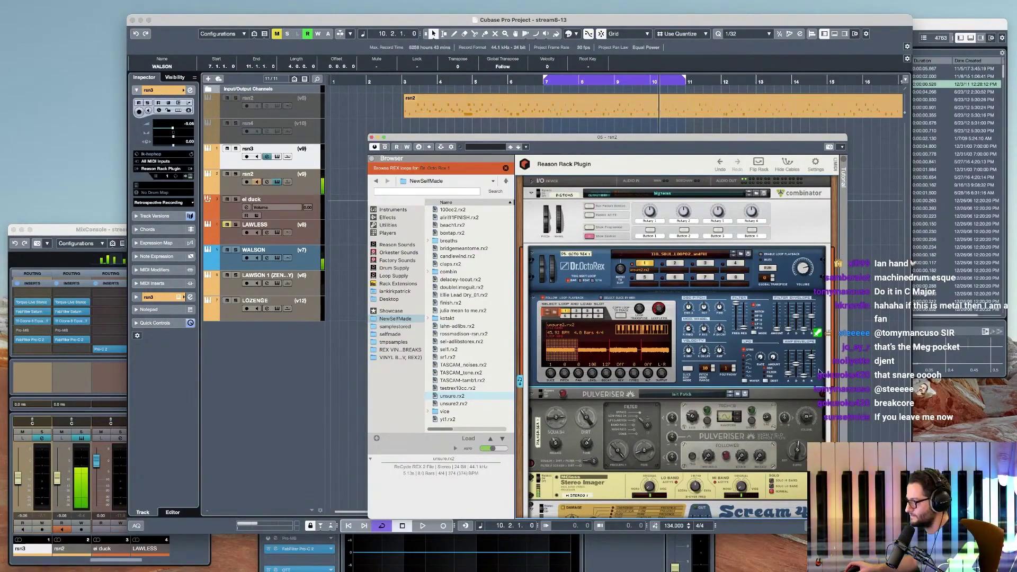
- Route the rsn2 track's output to the el duck group and hear it with the drums
{"action": "left_click", "coordinate": [309, 193]}
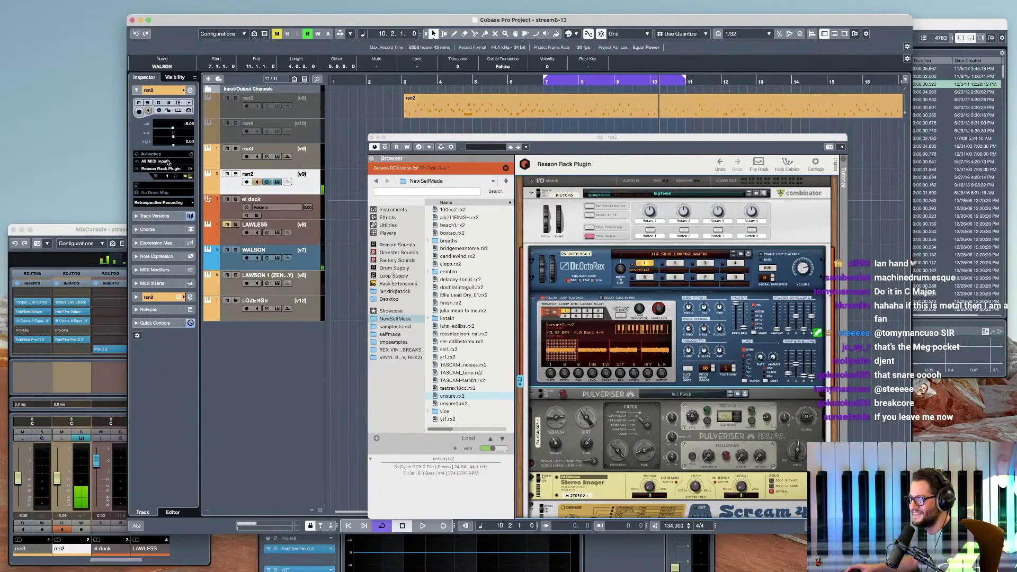
{"action": "left_click", "coordinate": [190, 90]}
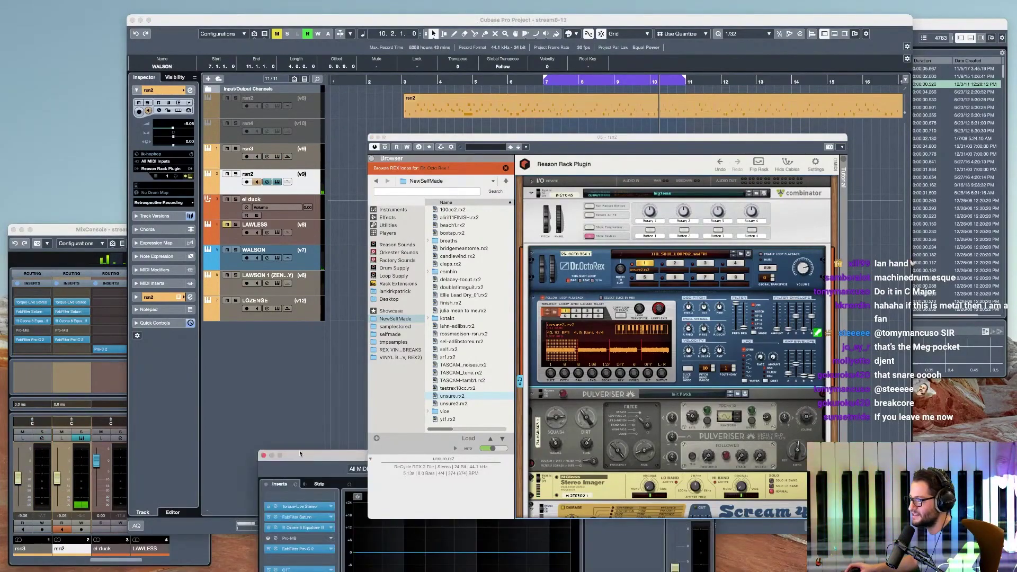
{"action": "left_click_drag", "start_coordinate": [302, 452], "coordinate": [311, 30]}
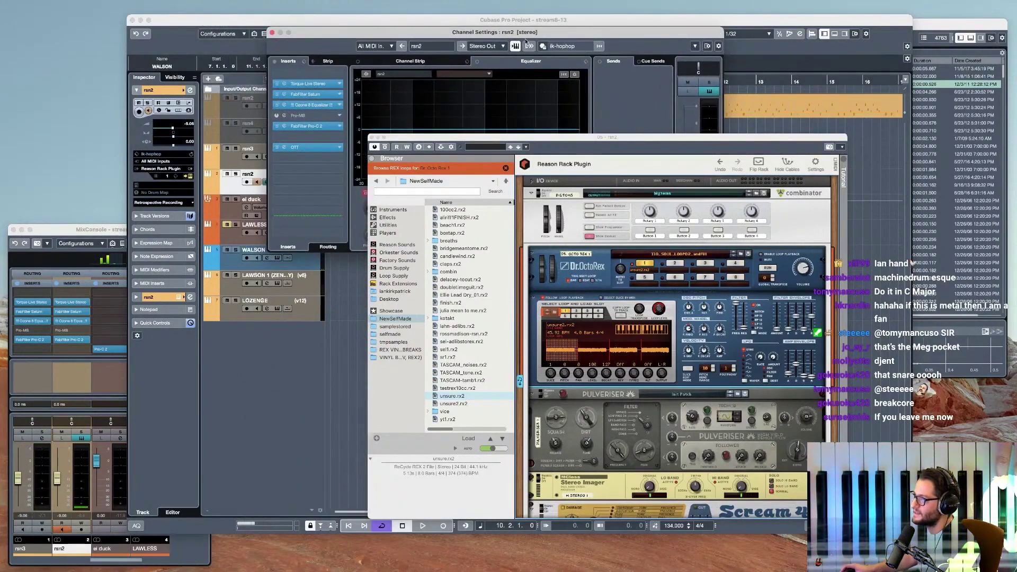
{"action": "left_click", "coordinate": [485, 46]}
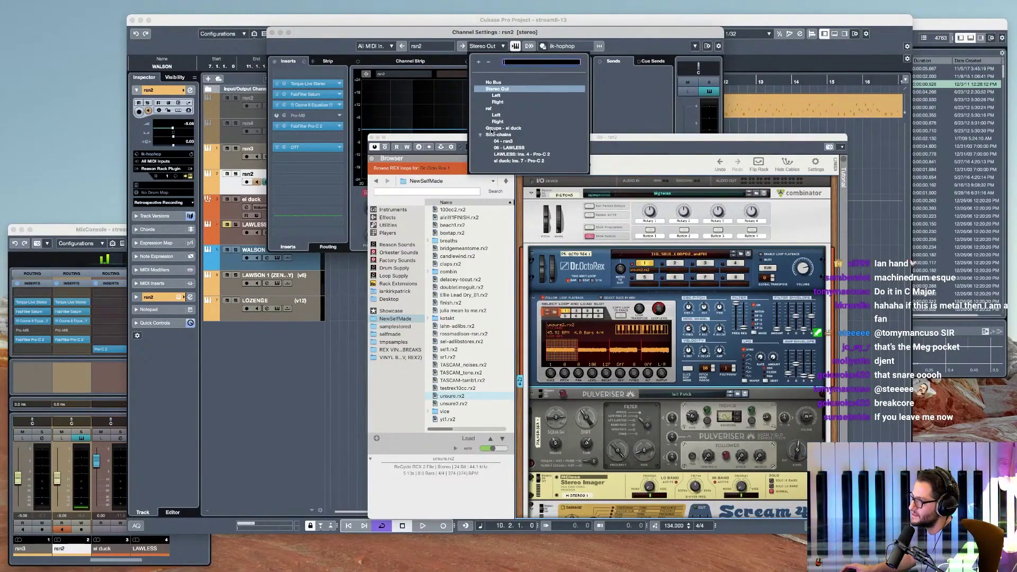
{"action": "left_click", "coordinate": [491, 128]}
{"action": "left_click_drag", "start_coordinate": [513, 37], "coordinate": [717, 69]}
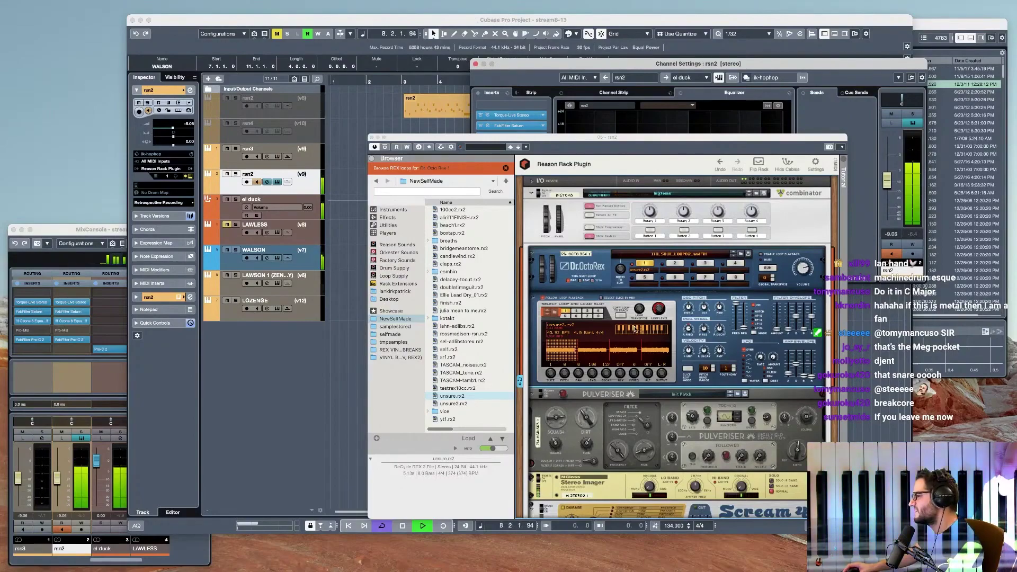
{"action": "left_click", "coordinate": [657, 333]}
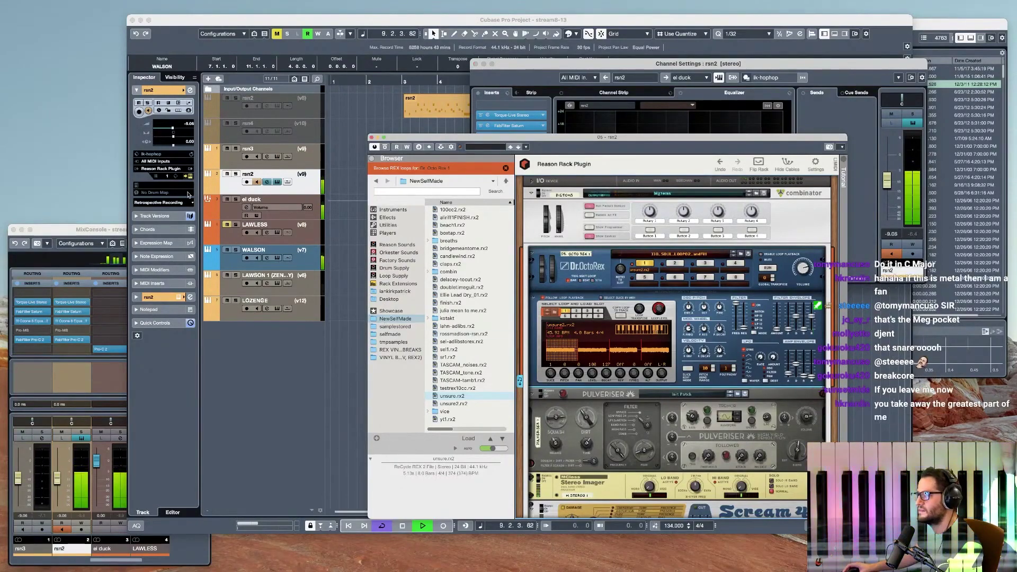
{"action": "key", "text": "space"}
- Set the Torque insert on rsn2 to +1200 cents, close its editor, and switch the insert off
{"action": "left_click", "coordinate": [159, 297]}
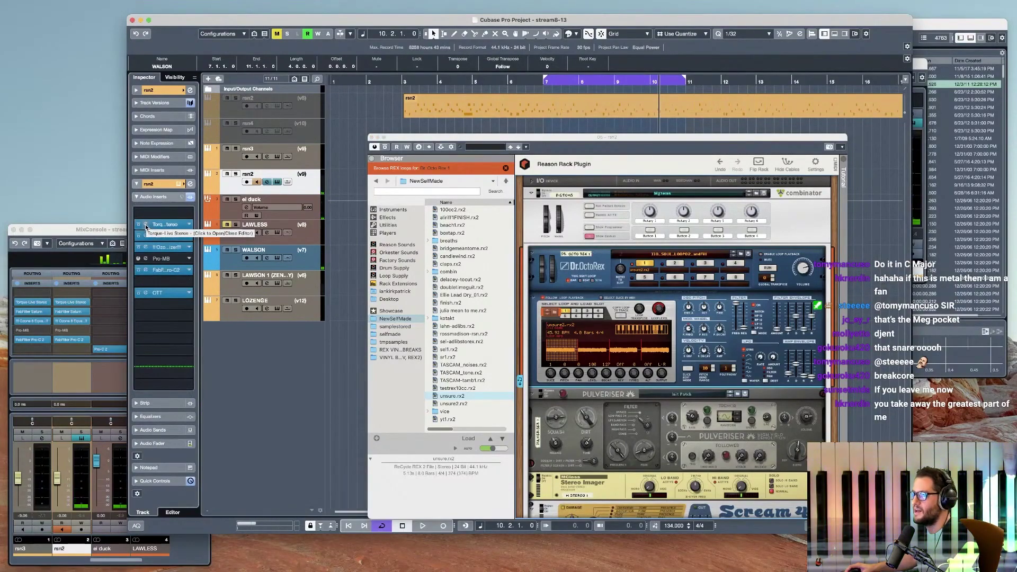
{"action": "left_click", "coordinate": [146, 226]}
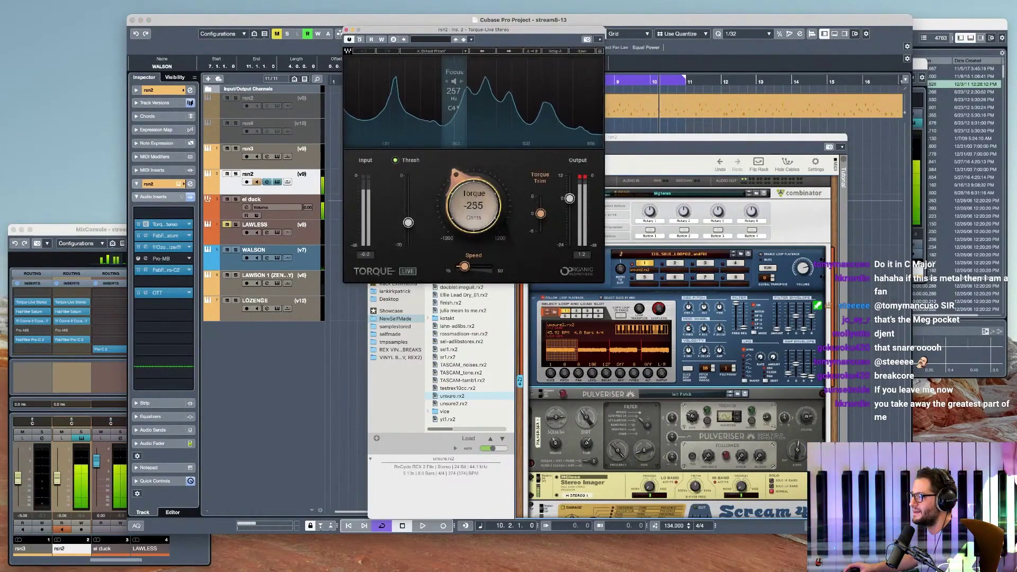
{"action": "left_click_drag", "start_coordinate": [474, 207], "coordinate": [474, 122]}
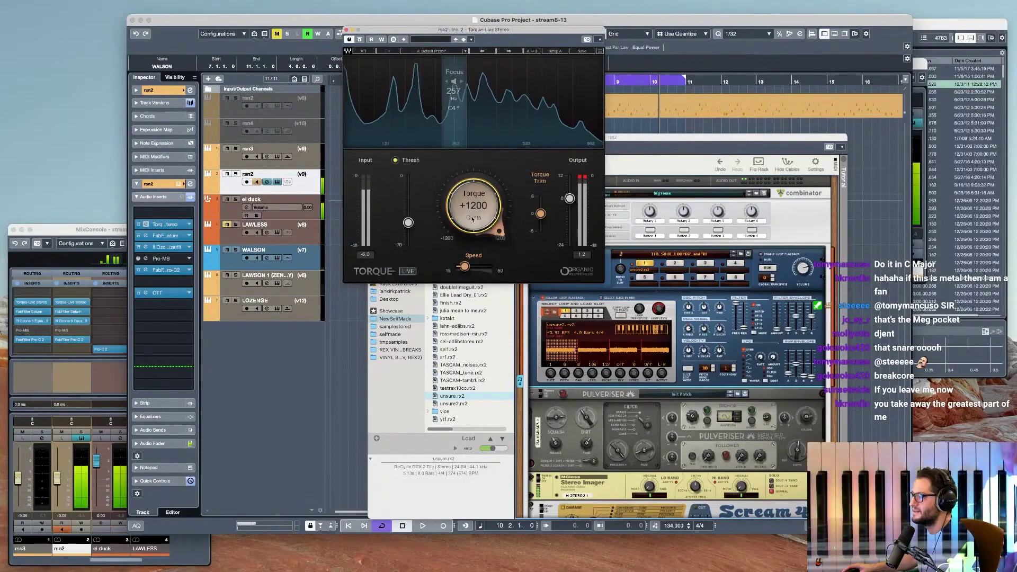
{"action": "left_click", "coordinate": [346, 30]}
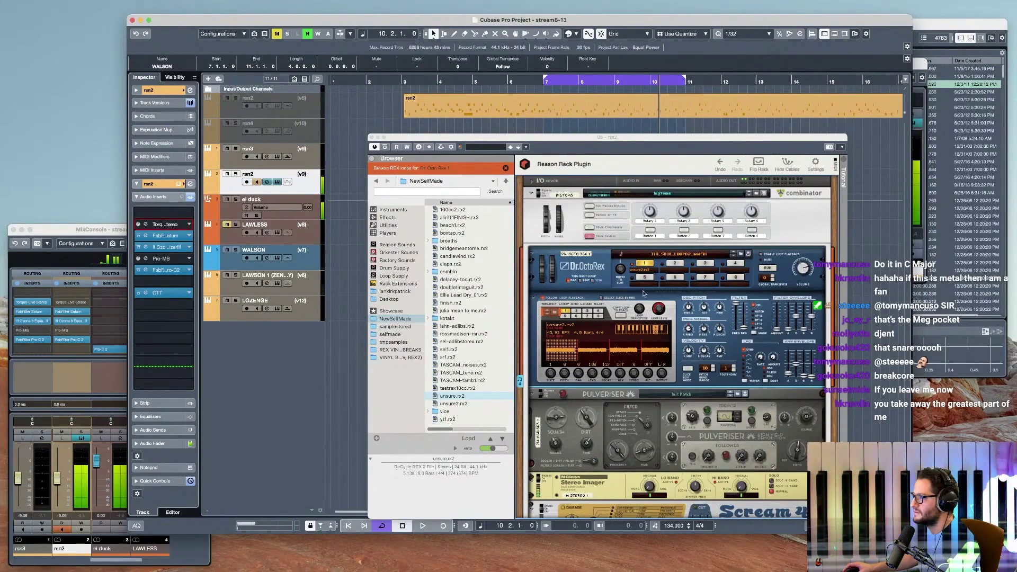
- Play the unsure2.rx2 slices along with the drums and adjust the selected slice's pitch
{"action": "left_click", "coordinate": [647, 335]}
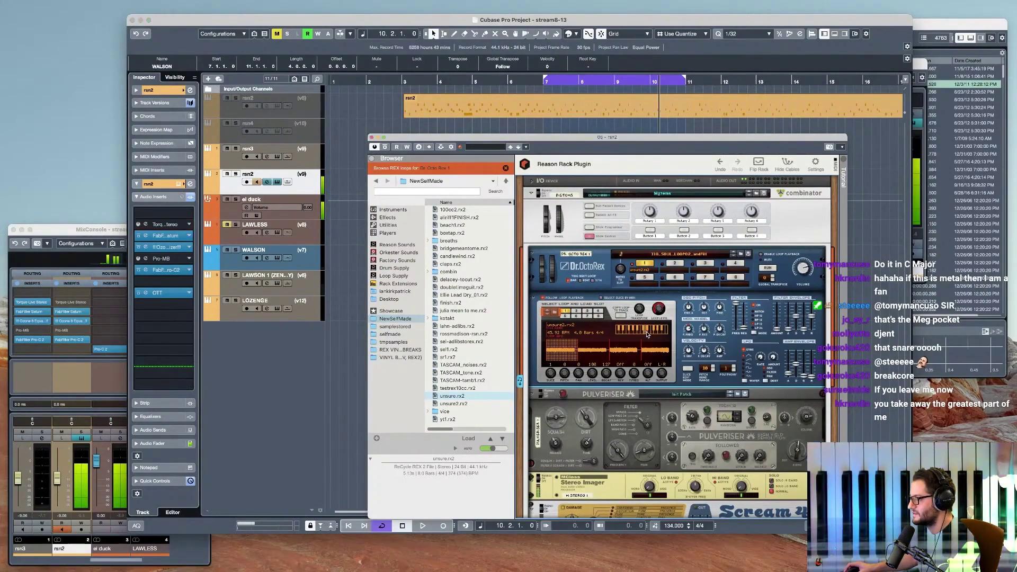
{"action": "key", "text": "space"}
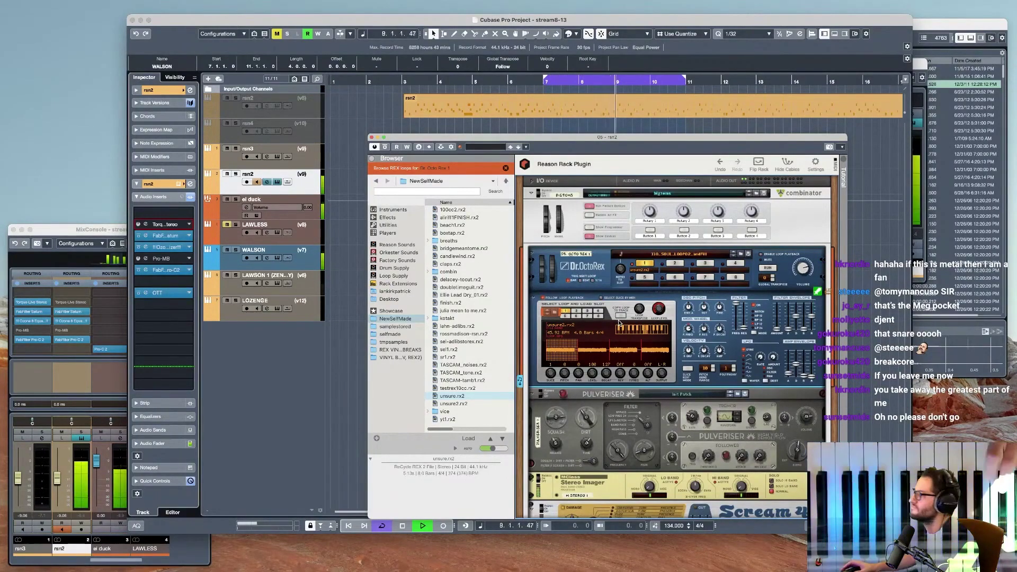
{"action": "key", "text": "space"}
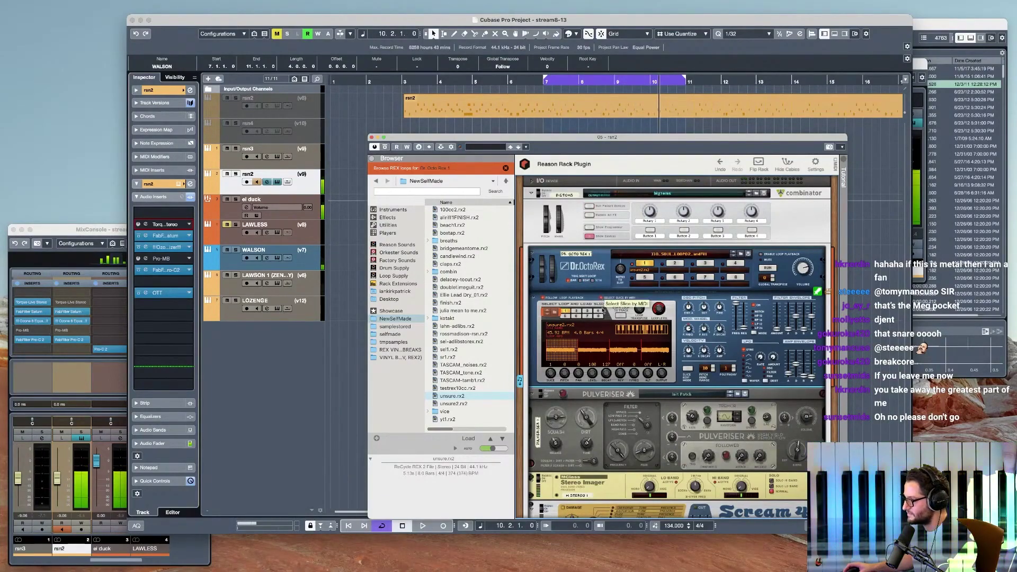
{"action": "left_click_drag", "start_coordinate": [564, 374], "coordinate": [566, 377]}
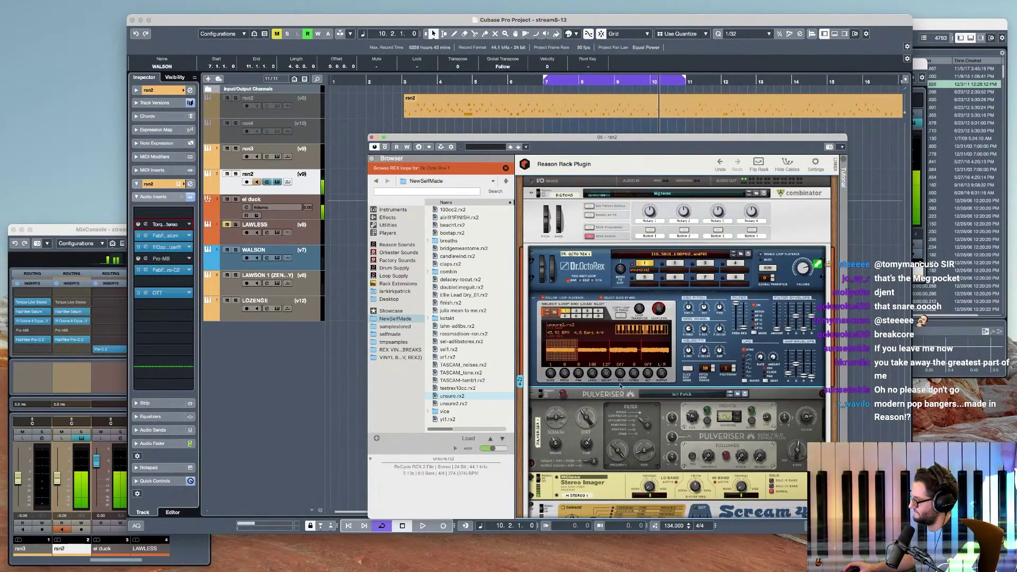
{"action": "key", "text": "space"}
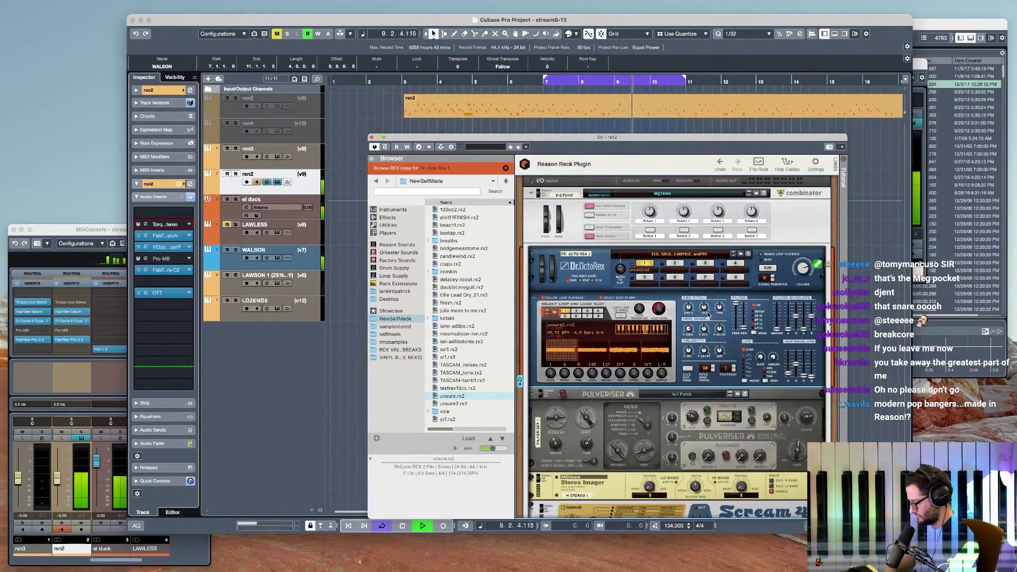
{"action": "key", "text": "space"}
- Arm the rsn2 track for recording and select the Stereo Imager in its Reason Rack
{"action": "key", "text": "r"}
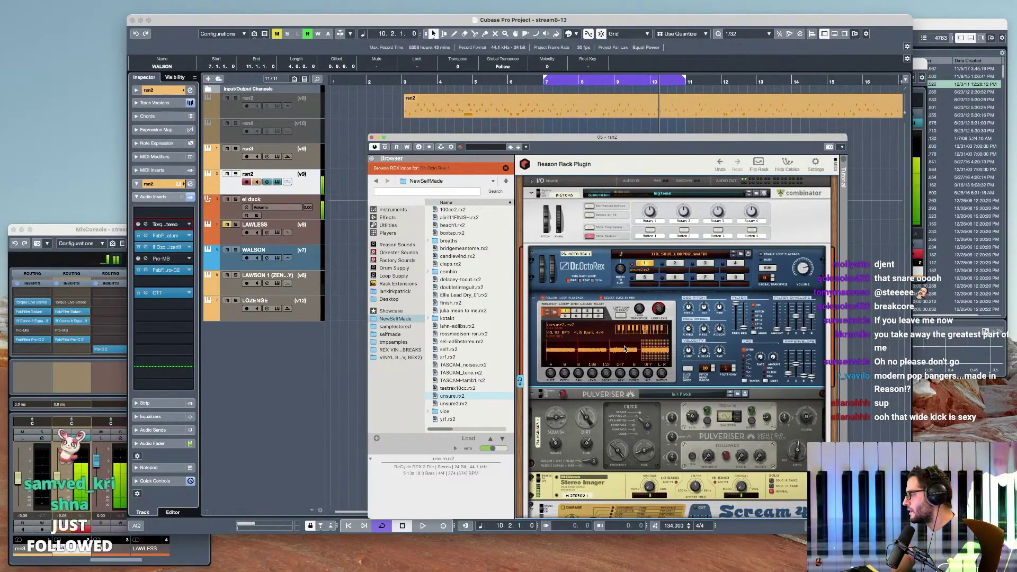
{"action": "left_click", "coordinate": [538, 476]}
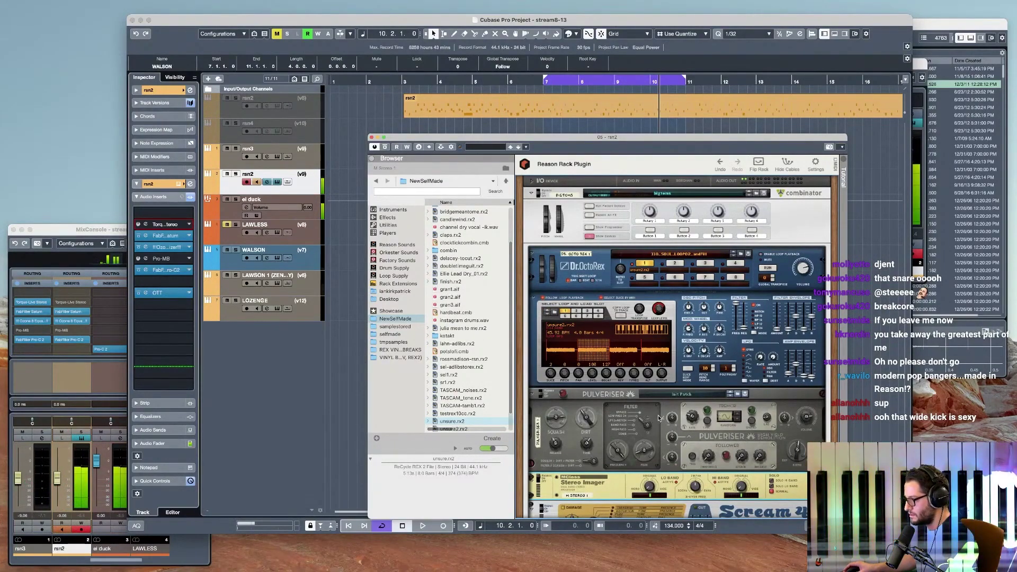
{"action": "scroll", "coordinate": [657, 414], "scroll_direction": "down", "scroll_amount": 2}
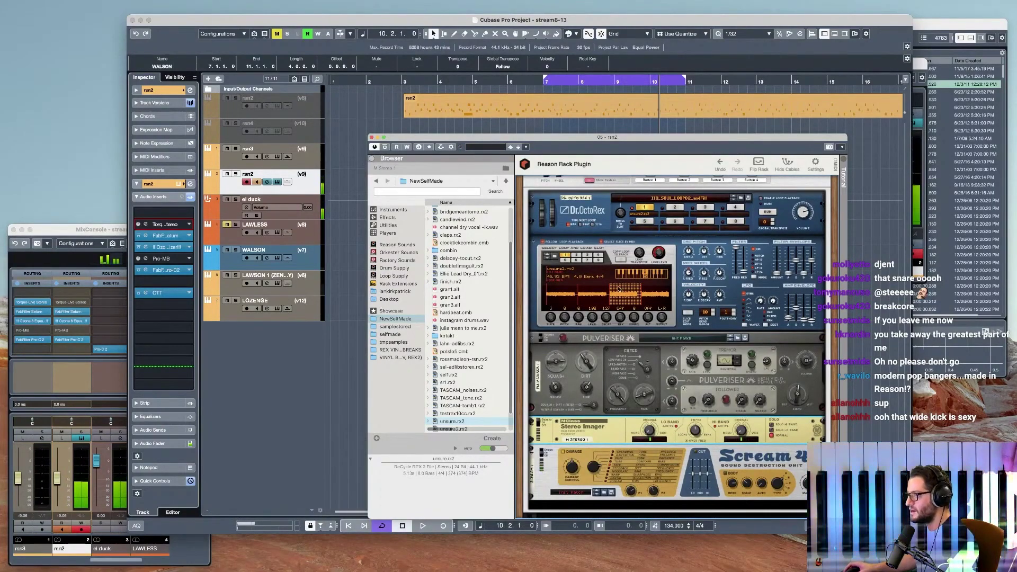
- Record the unsure2.rx2 slices as a new take on rsn2 between bars 7 and 11, and close the Reason Rack
{"action": "left_click_drag", "start_coordinate": [566, 320], "coordinate": [566, 319]}
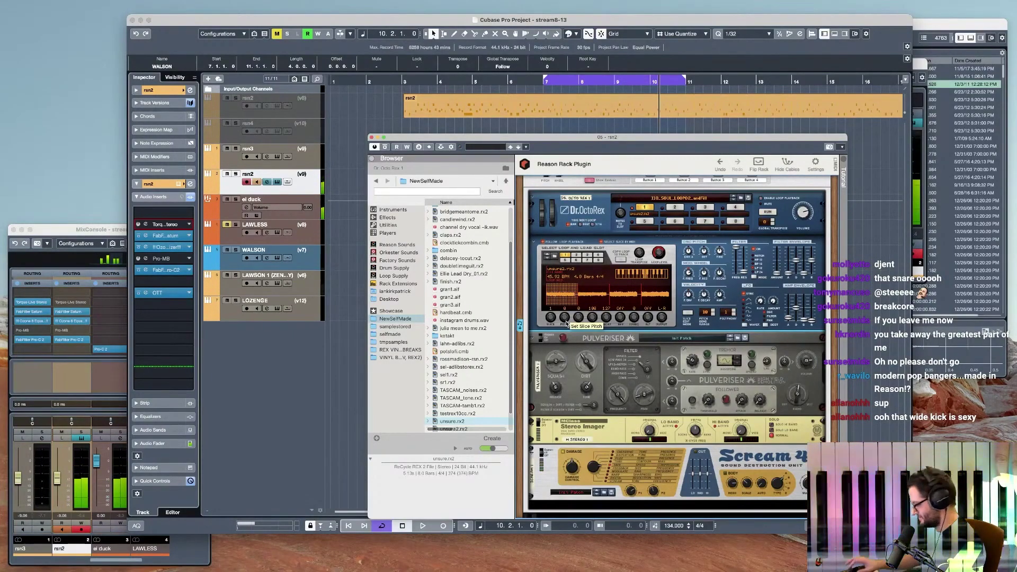
{"action": "key", "text": "KP_Multiply"}
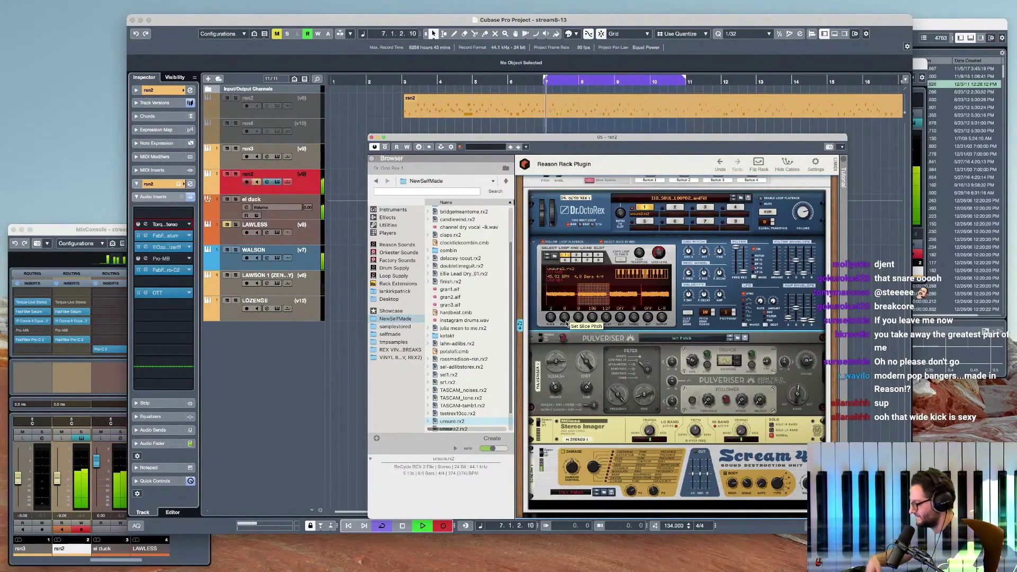
{"action": "key", "text": "KP_Multiply"}
{"action": "left_click", "coordinate": [372, 137]}
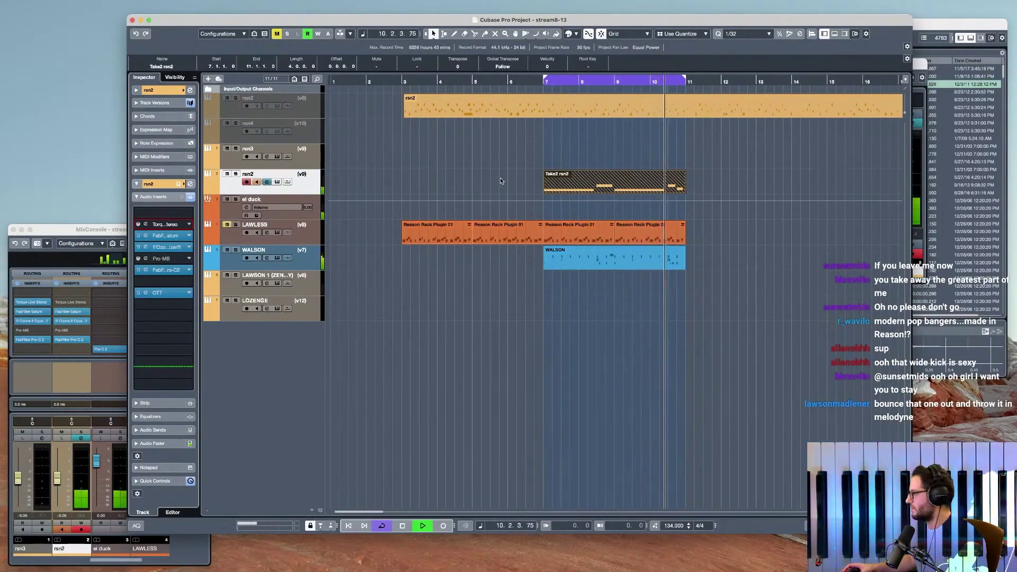
{"action": "key", "text": "space"}
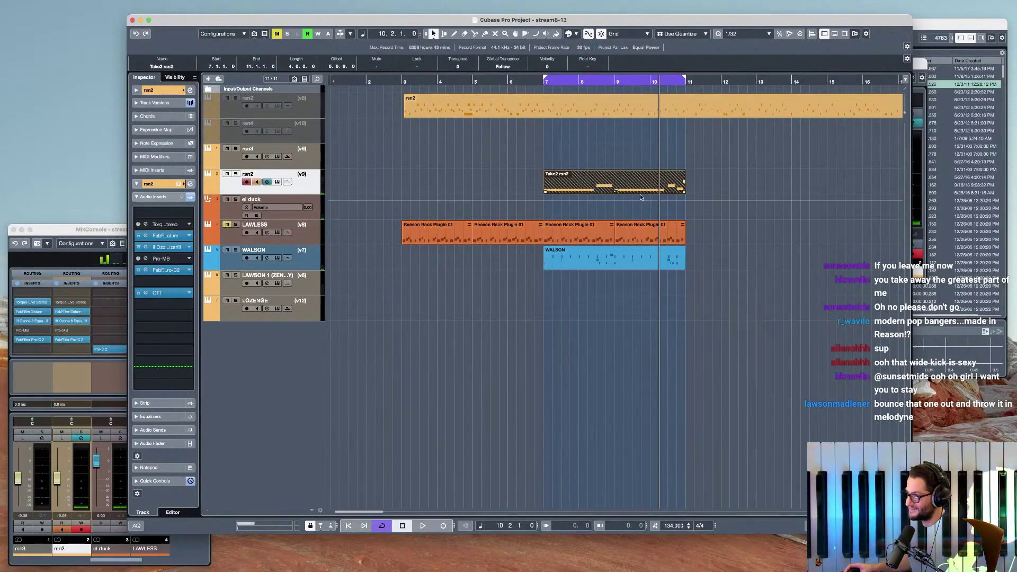
- Open the Take2 rsn2 part in the Key Editor, audition it, and slightly extend the end of its first C1 note
{"action": "double_click", "coordinate": [625, 186]}
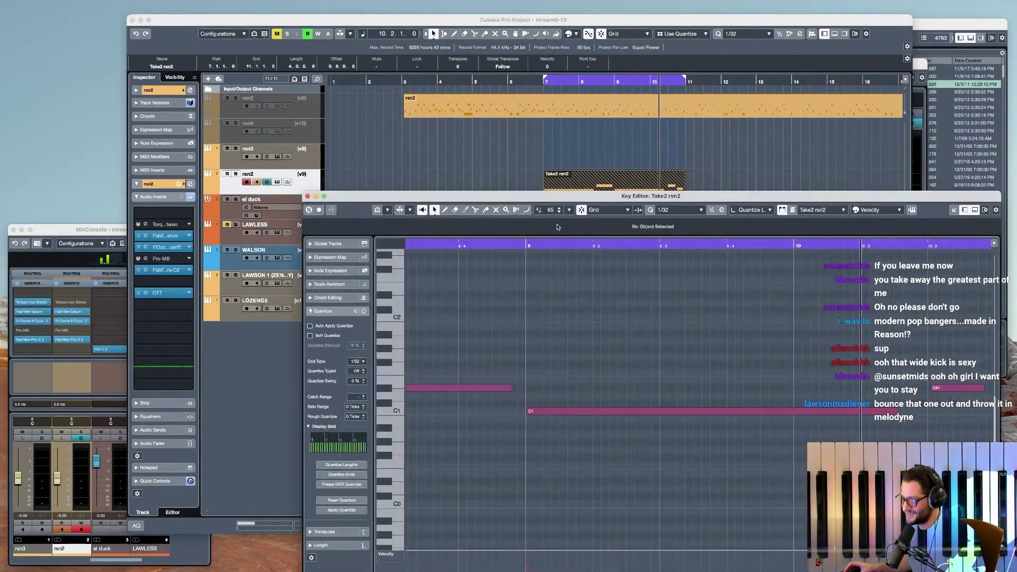
{"action": "scroll", "coordinate": [550, 388], "scroll_direction": "up", "scroll_amount": 1}
{"action": "left_click", "coordinate": [456, 245]}
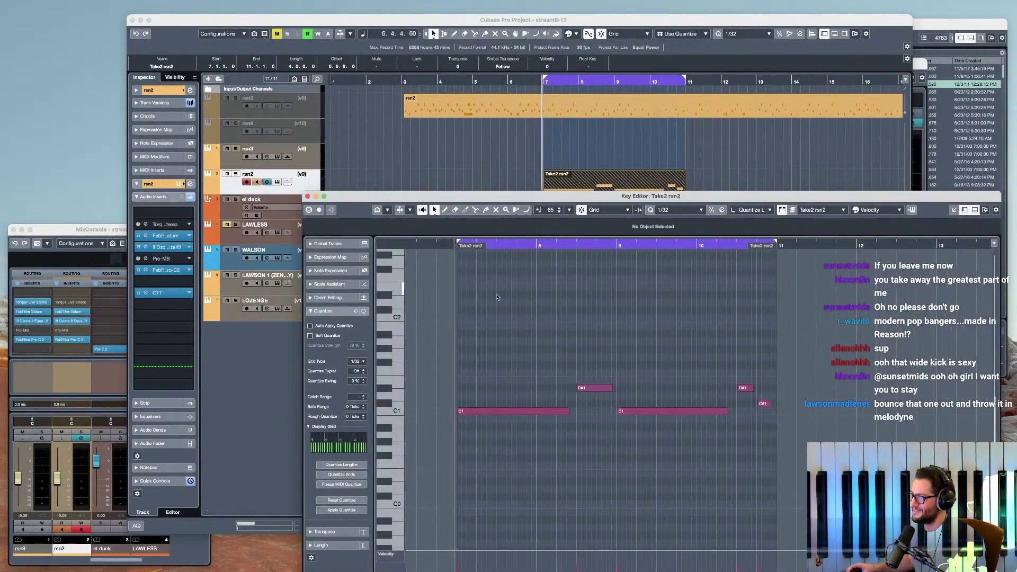
{"action": "key", "text": "space"}
{"action": "left_click_drag", "start_coordinate": [570, 412], "coordinate": [572, 413]}
{"action": "key", "text": "space"}
{"action": "left_click", "coordinate": [570, 248]}
{"action": "left_click_drag", "start_coordinate": [570, 249], "coordinate": [570, 260]}
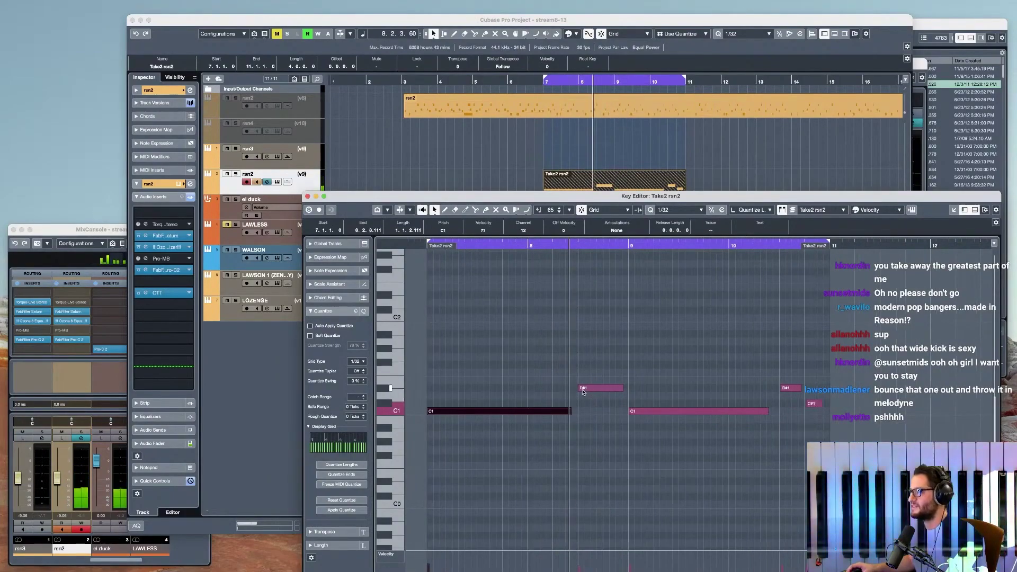
- Try trimming the start of the D#1 note before bar 9, splitting it in two and extending the second half to bar 9
{"action": "left_click_drag", "start_coordinate": [581, 390], "coordinate": [584, 390]}
{"action": "key", "text": "space"}
{"action": "key", "text": "space"}
{"action": "key", "text": "space"}
{"action": "left_click", "coordinate": [604, 392], "text": "alt"}
{"action": "left_click", "coordinate": [603, 392]}
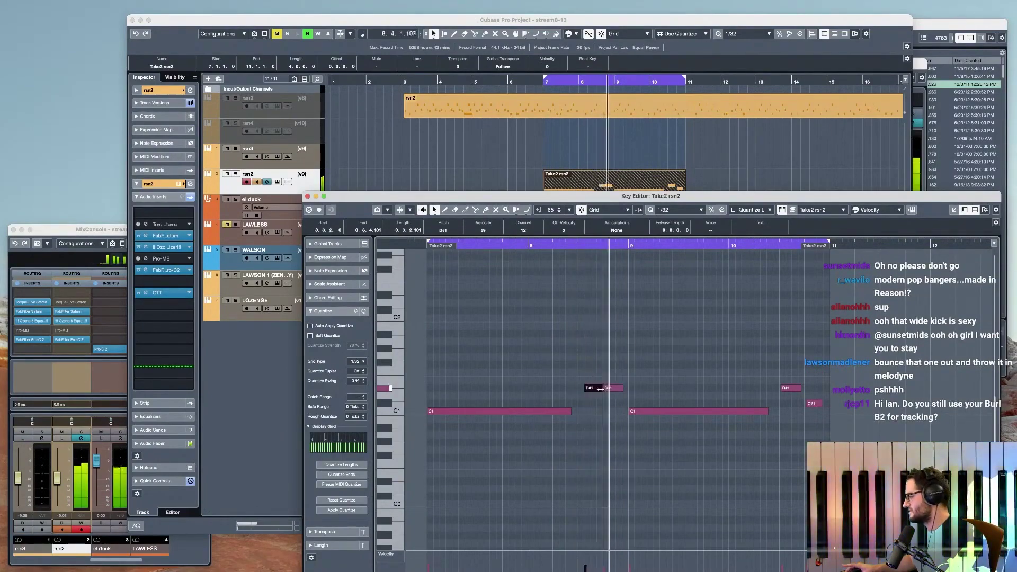
{"action": "key", "text": "space"}
{"action": "key", "text": "space"}
{"action": "left_click_drag", "start_coordinate": [624, 389], "coordinate": [629, 391]}
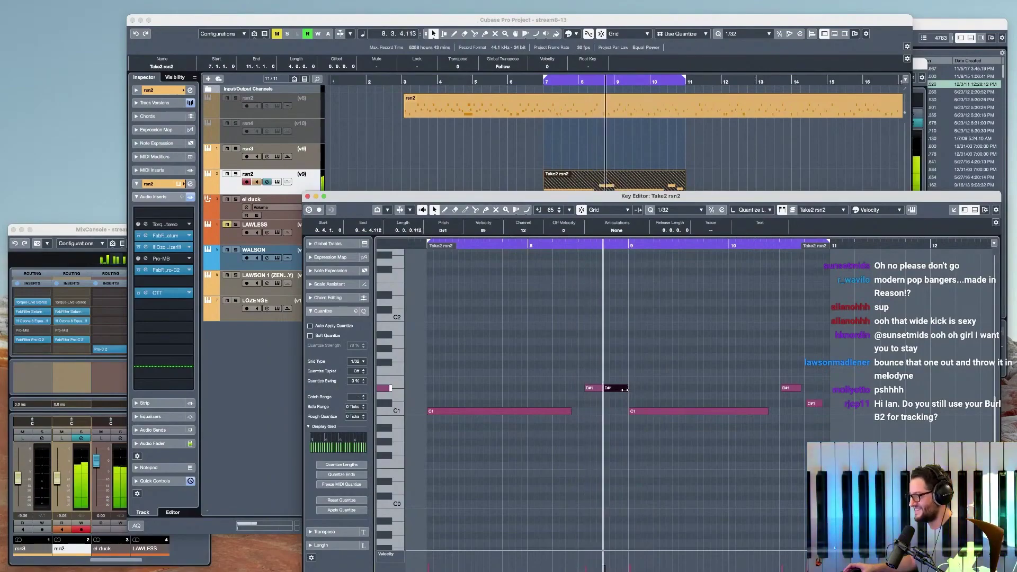
{"action": "left_click", "coordinate": [424, 246]}
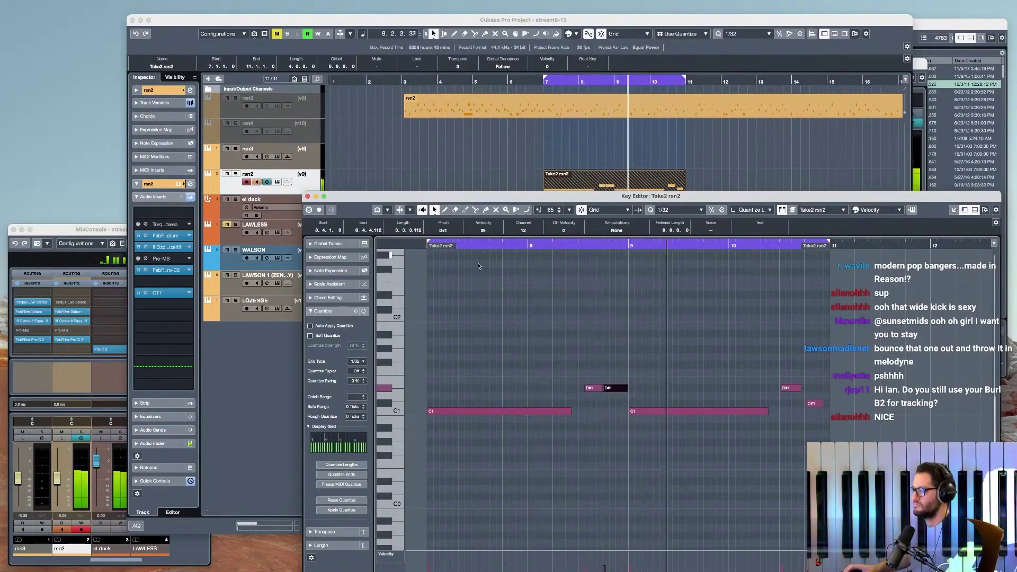
- Extend the first D#1 note to bar 9 and delete the second D#1 note in bar 10
{"action": "mouse_move", "coordinate": [613, 388]}
{"action": "left_mouse_down"}
{"action": "mouse_move", "coordinate": [588, 390]}
{"action": "mouse_move", "coordinate": [629, 388]}
{"action": "left_mouse_up"}
{"action": "left_click", "coordinate": [790, 389]}
{"action": "key", "text": "Delete"}
- Stretch the C#1 note to run from the middle of bar 10 to bar 11, and close the Key Editor
{"action": "left_click", "coordinate": [809, 404]}
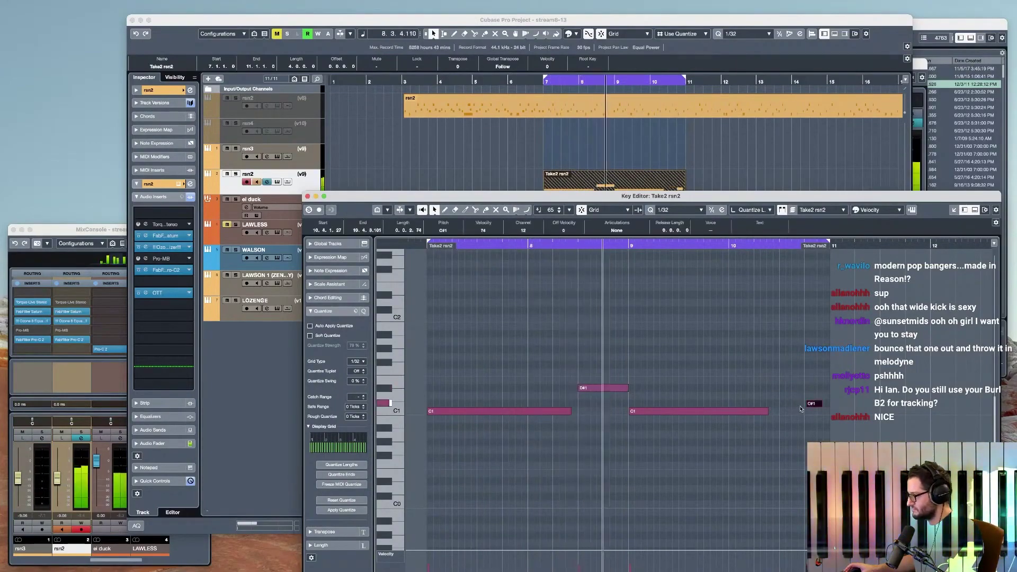
{"action": "left_click_drag", "start_coordinate": [809, 404], "coordinate": [779, 406]}
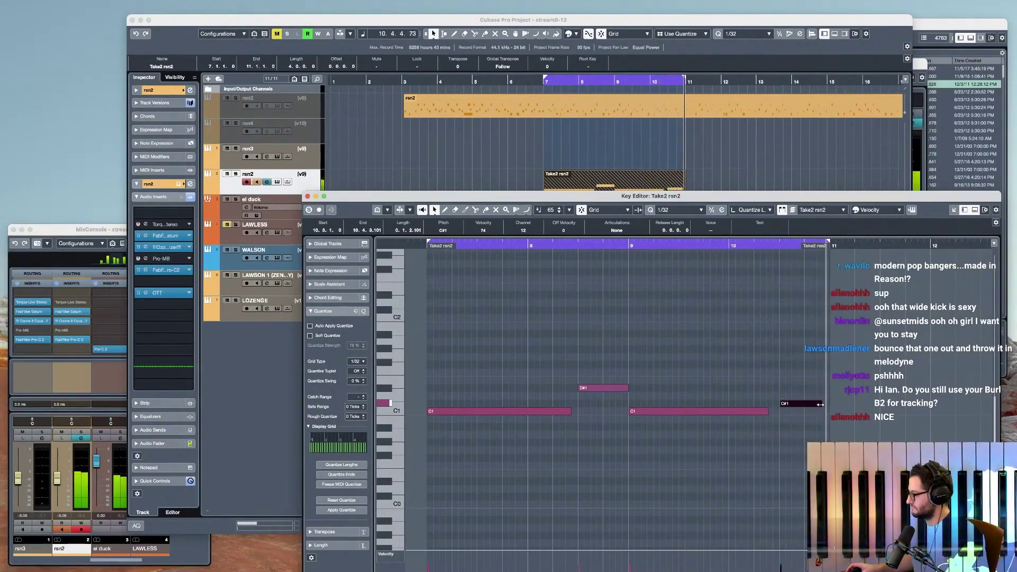
{"action": "left_click_drag", "start_coordinate": [822, 404], "coordinate": [830, 404]}
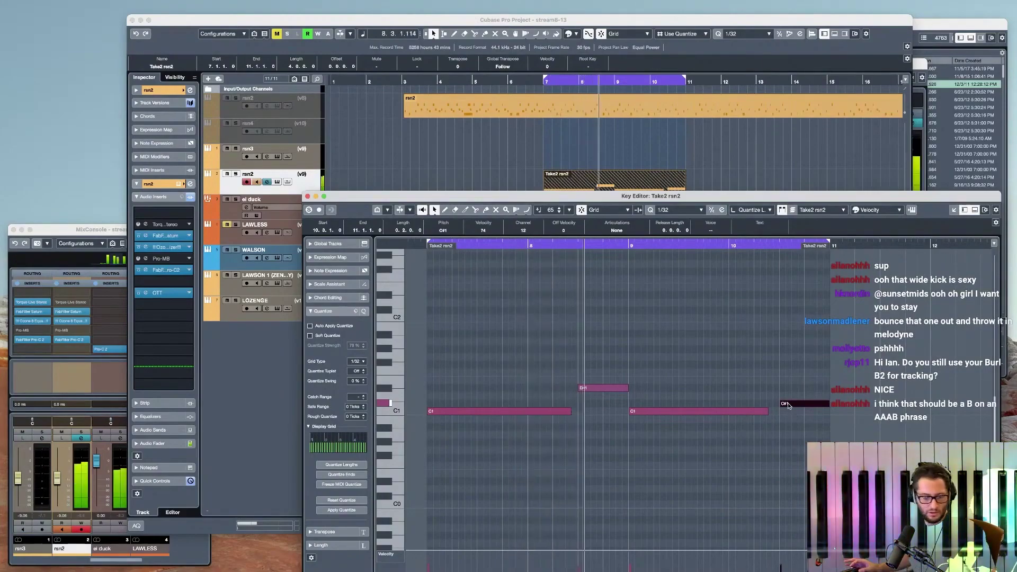
{"action": "left_click", "coordinate": [307, 197]}
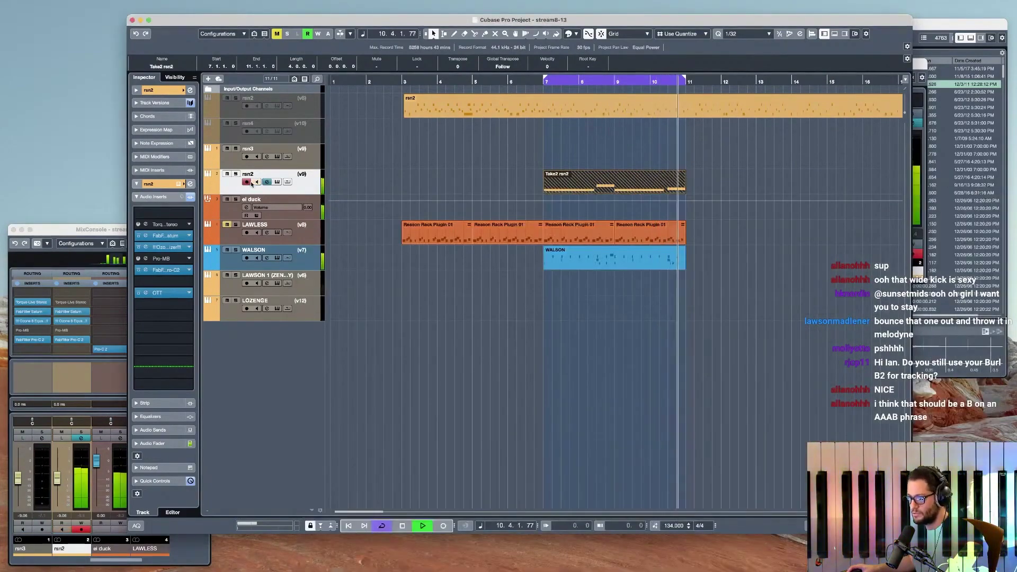
- Stop playback, render the Take2 rsn2 part to a new audio track, and name that track LAWSONMELO
{"action": "key", "text": "space"}
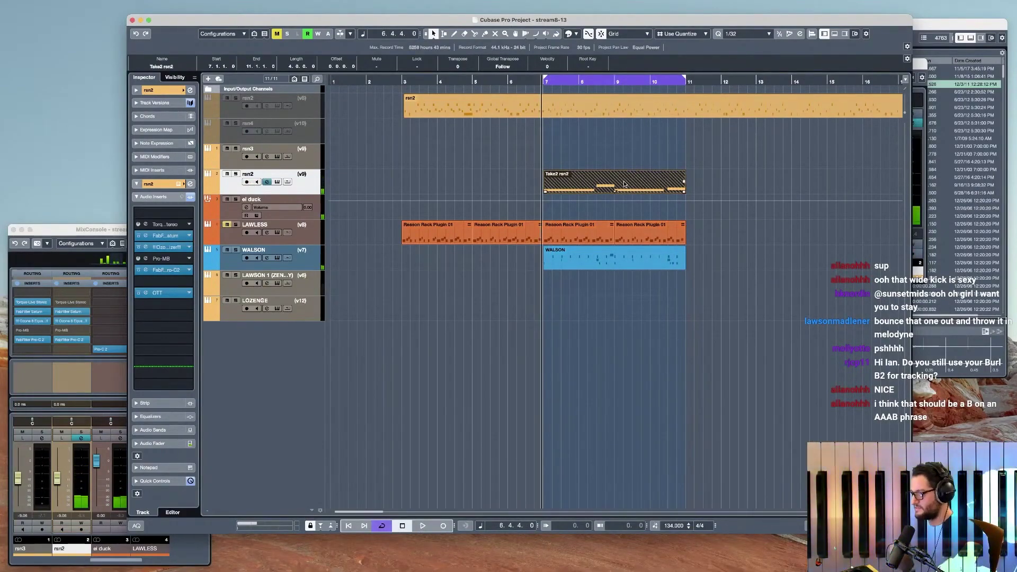
{"action": "key", "text": "alt+r"}
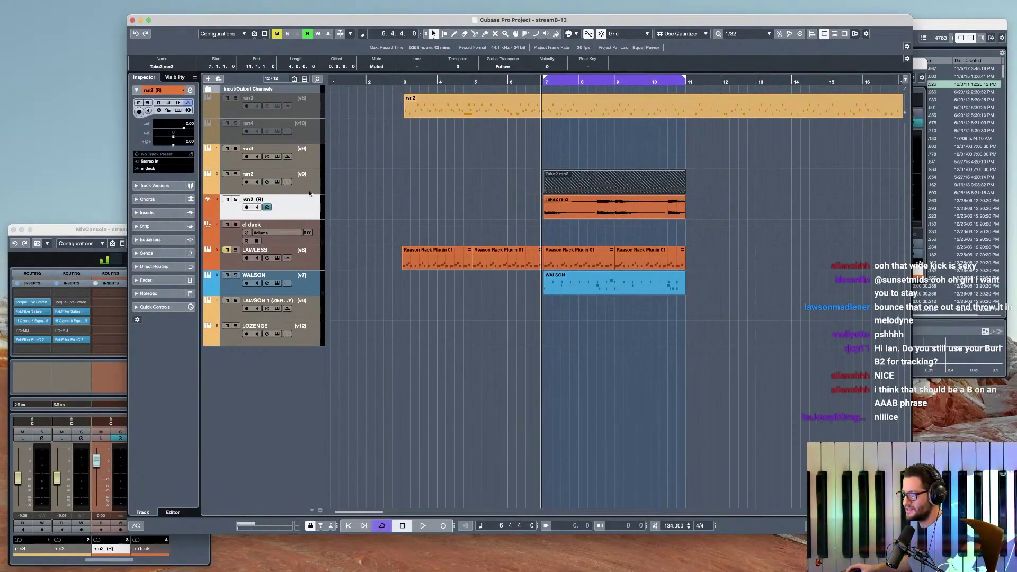
{"action": "double_click", "coordinate": [260, 199]}
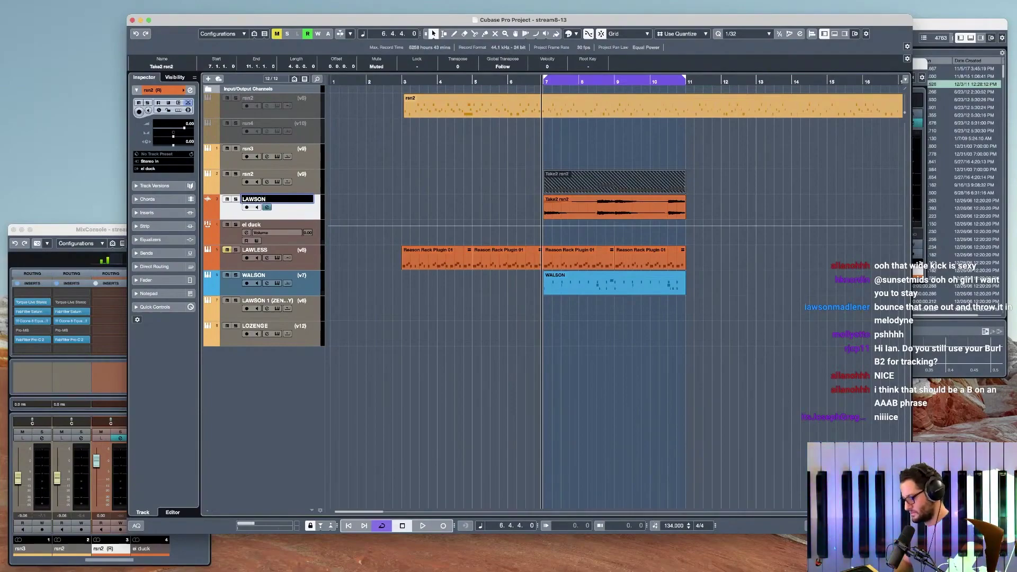
{"action": "key", "text": "Return"}
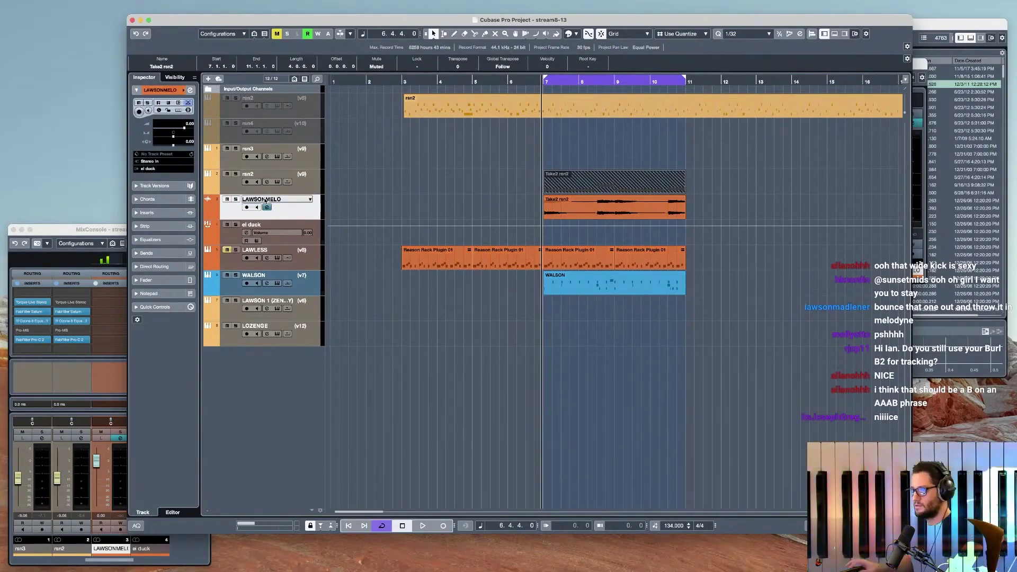
- Solo LAWSONMELO and open its rendered audio event in an enlarged Melodyne editor showing all its notes
{"action": "key", "text": "s"}
{"action": "left_click", "coordinate": [555, 217]}
{"action": "left_click", "coordinate": [569, 217]}
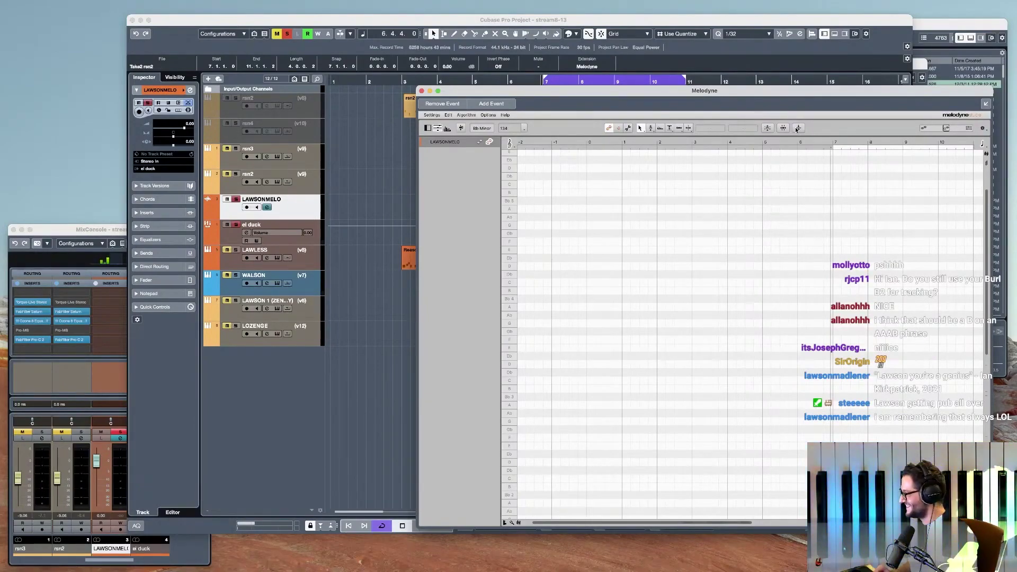
{"action": "scroll", "coordinate": [781, 313], "scroll_direction": "down", "scroll_amount": 10}
{"action": "scroll", "coordinate": [781, 313], "scroll_direction": "down", "scroll_amount": 3}
{"action": "scroll", "coordinate": [795, 340], "scroll_direction": "up", "scroll_amount": 5}
{"action": "scroll", "coordinate": [839, 339], "scroll_direction": "up", "scroll_amount": 5}
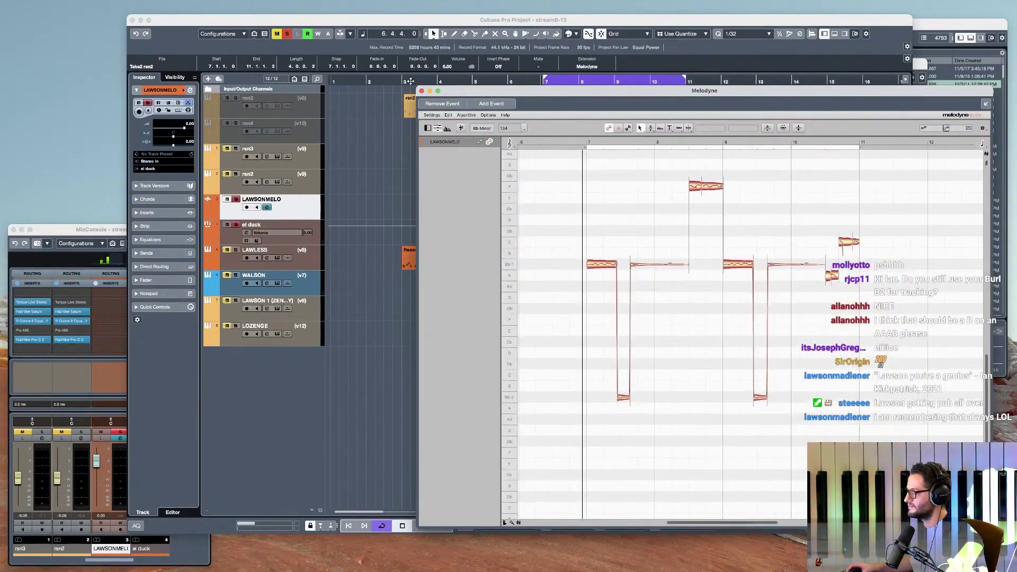
{"action": "left_click_drag", "start_coordinate": [408, 84], "coordinate": [335, 50]}
{"action": "scroll", "coordinate": [540, 188], "scroll_direction": "up", "scroll_amount": 4}
{"action": "scroll", "coordinate": [541, 189], "scroll_direction": "left", "scroll_amount": 3}
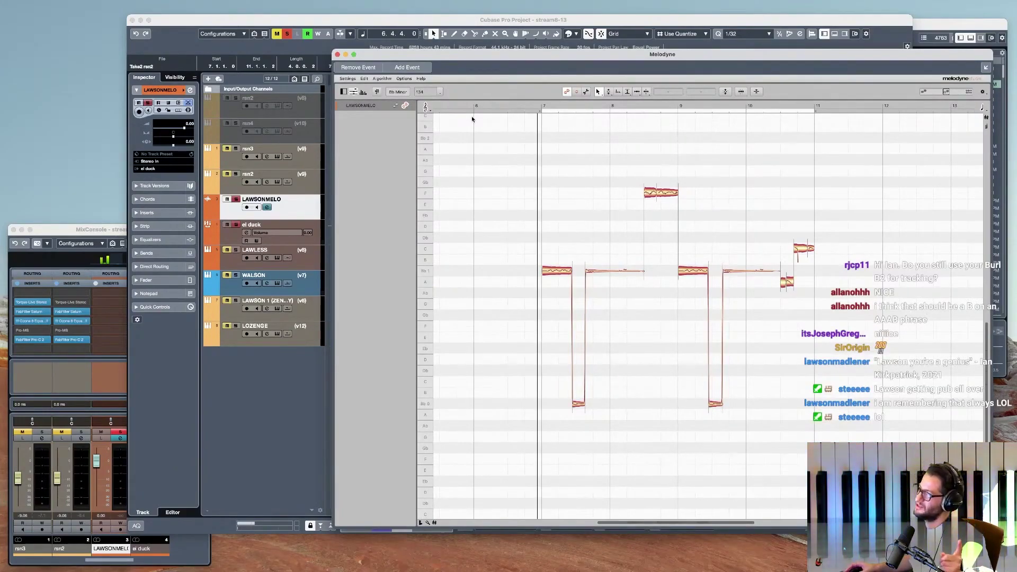
- Switch the Melodyne detection algorithm to Polyphonic Sustain and play the soloed melody
{"action": "left_click", "coordinate": [381, 79]}
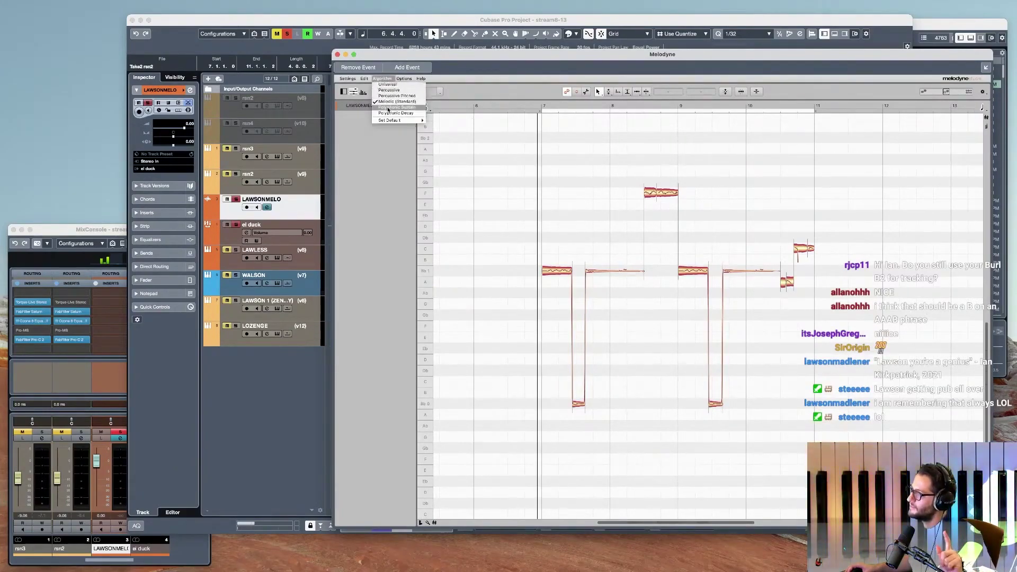
{"action": "left_click", "coordinate": [389, 108]}
{"action": "left_click", "coordinate": [637, 235]}
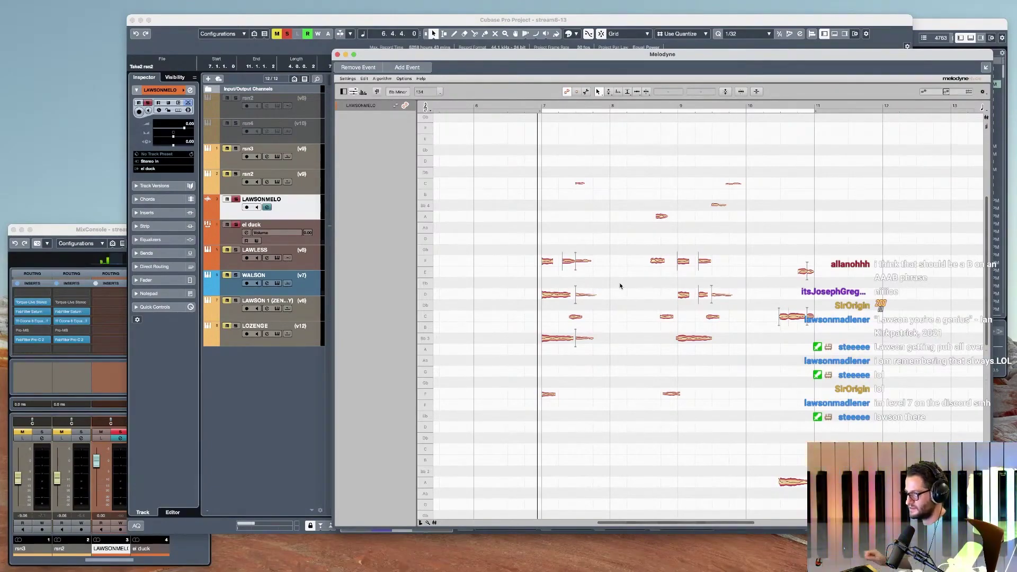
{"action": "scroll", "coordinate": [612, 297], "scroll_direction": "down", "scroll_amount": 1}
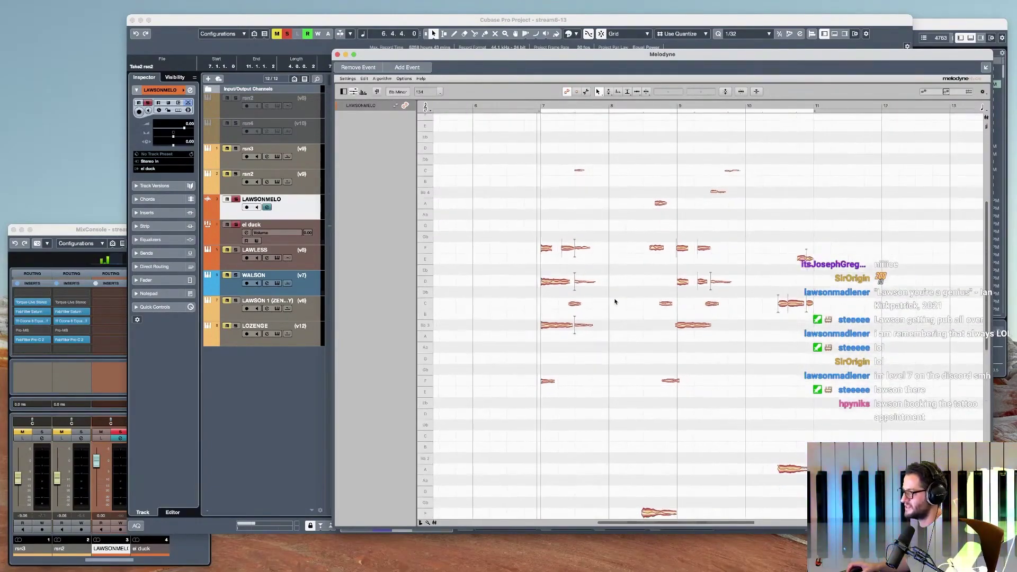
{"action": "scroll", "coordinate": [629, 300], "scroll_direction": "up", "scroll_amount": 2}
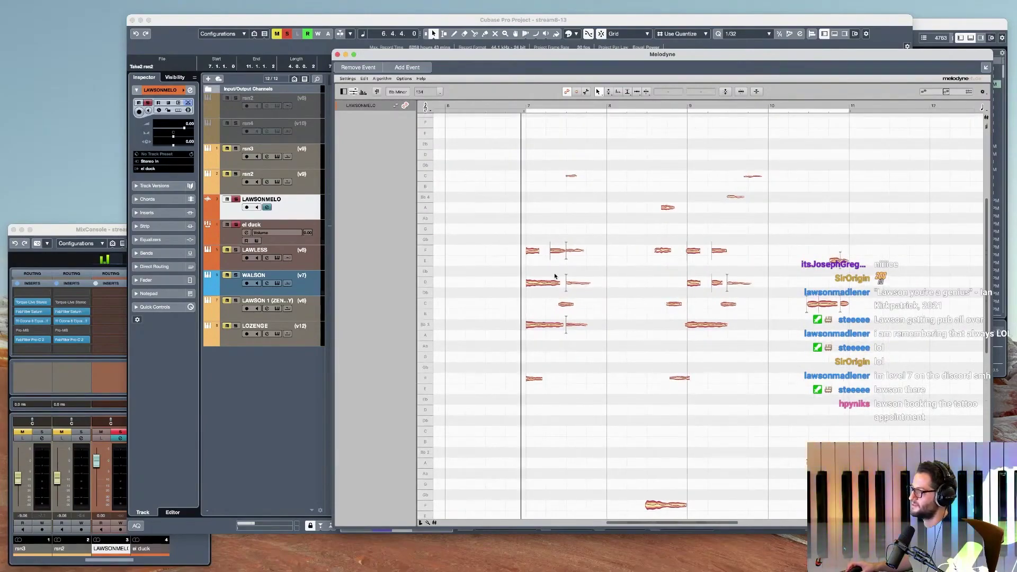
{"action": "key", "text": "space"}
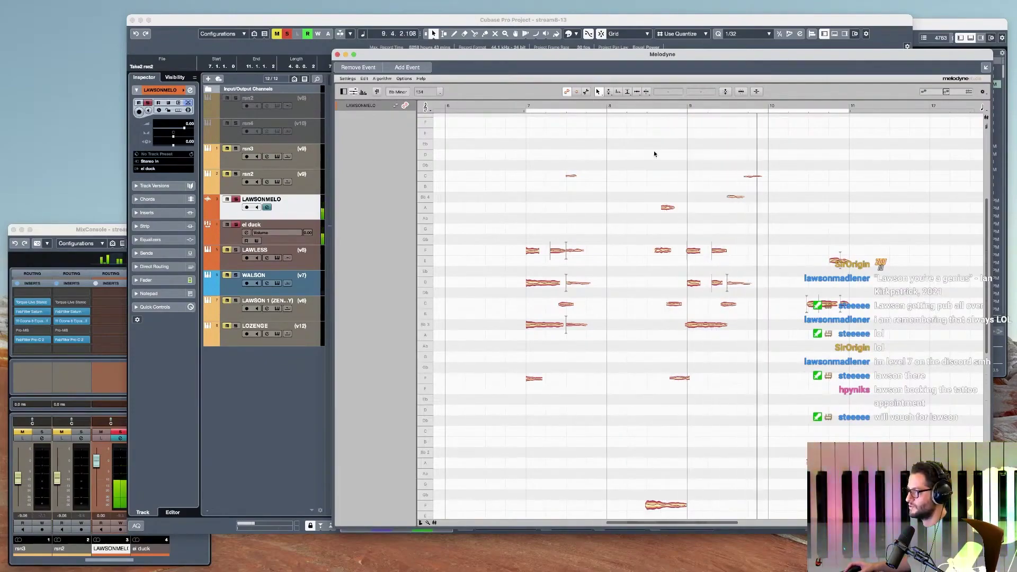
- Show Melodyne's Sound Editor, lower the harmonics Emphasis to a strongly negative value, and unsolo LAWSONMELO to hear the full beat
{"action": "left_click", "coordinate": [364, 93]}
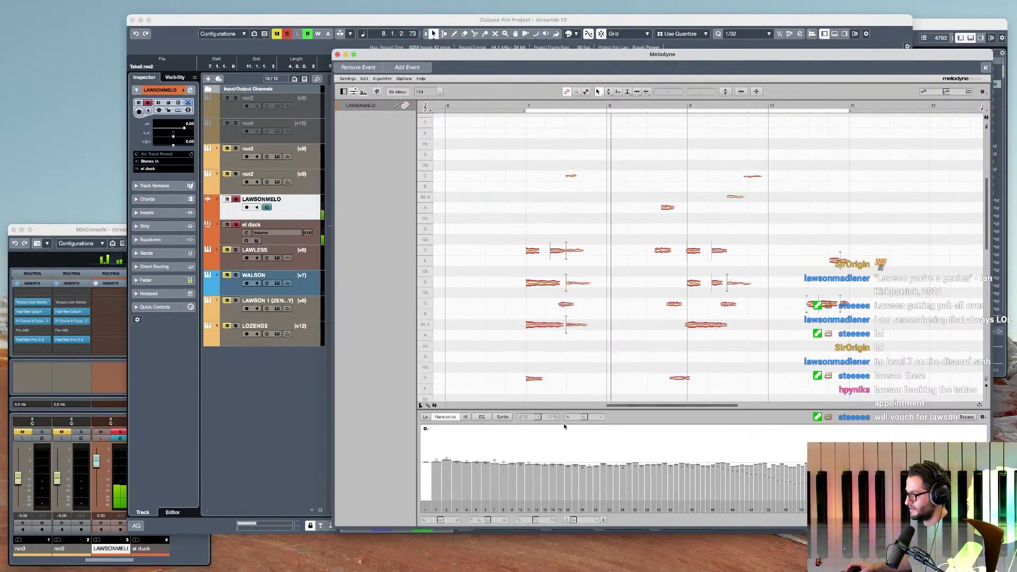
{"action": "left_click_drag", "start_coordinate": [585, 417], "coordinate": [524, 419]}
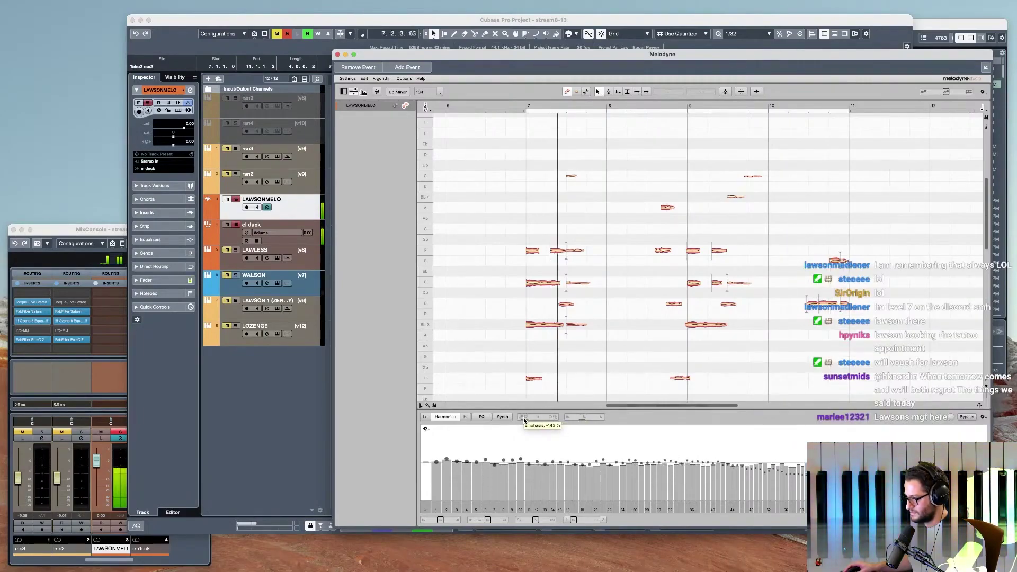
{"action": "left_click", "coordinate": [328, 259]}
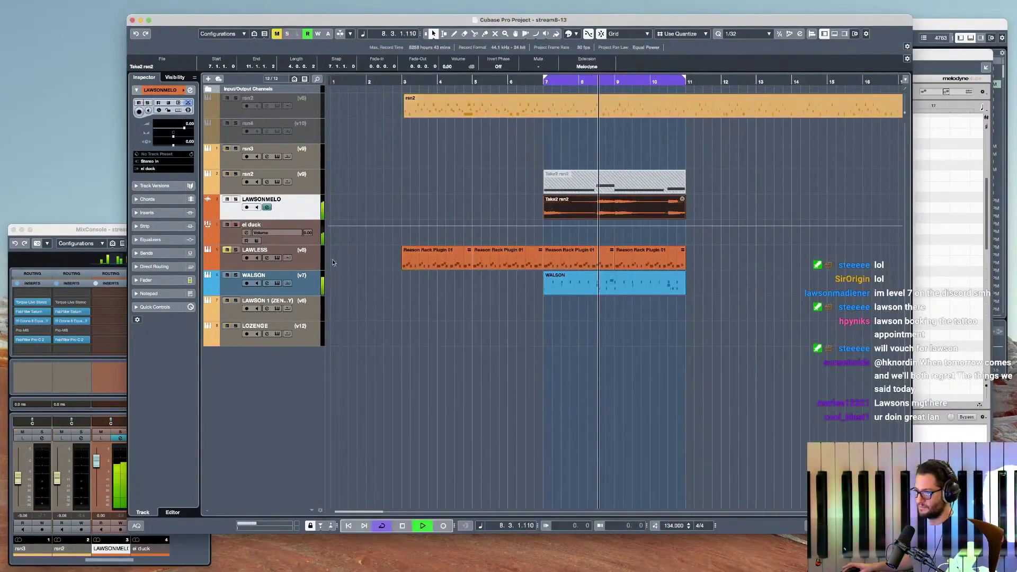
{"action": "left_click", "coordinate": [927, 74]}
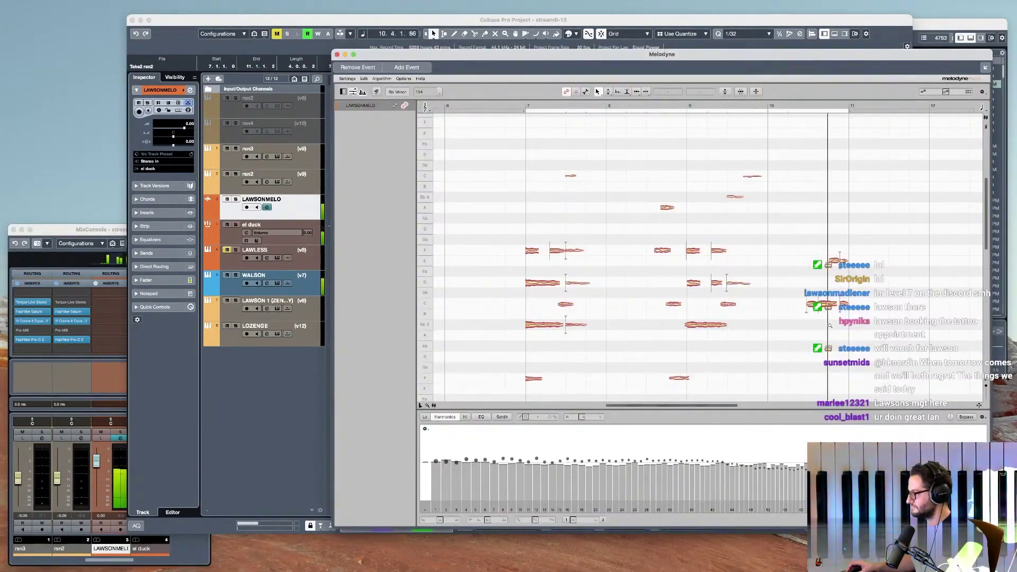
- Raise the note late in bar 10 to C5, and raise the A4 note before bar 9 to A5, stretching it into bar 9
{"action": "scroll", "coordinate": [848, 325], "scroll_direction": "up", "scroll_amount": 3}
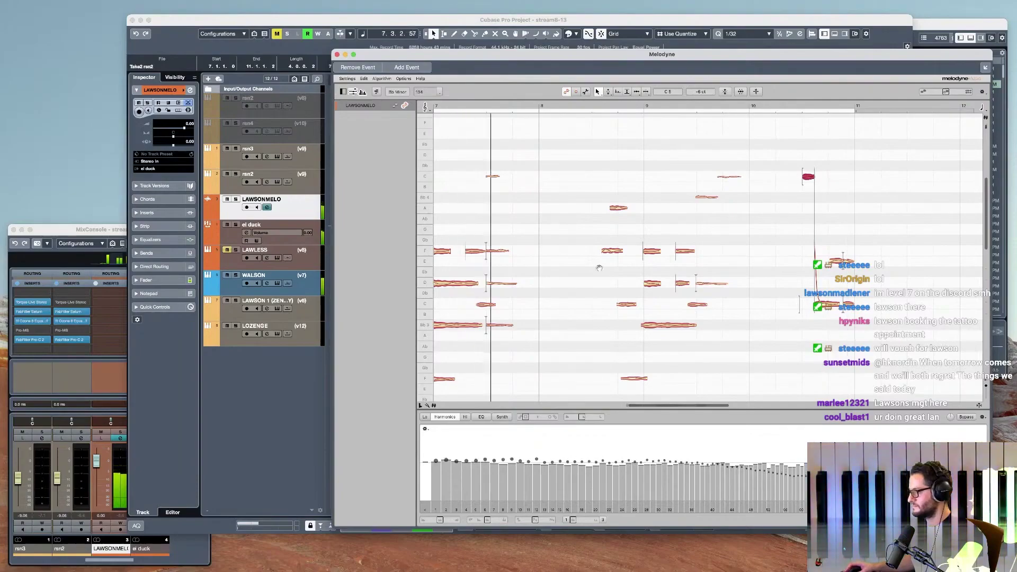
{"action": "left_click_drag", "start_coordinate": [646, 201], "coordinate": [646, 190]}
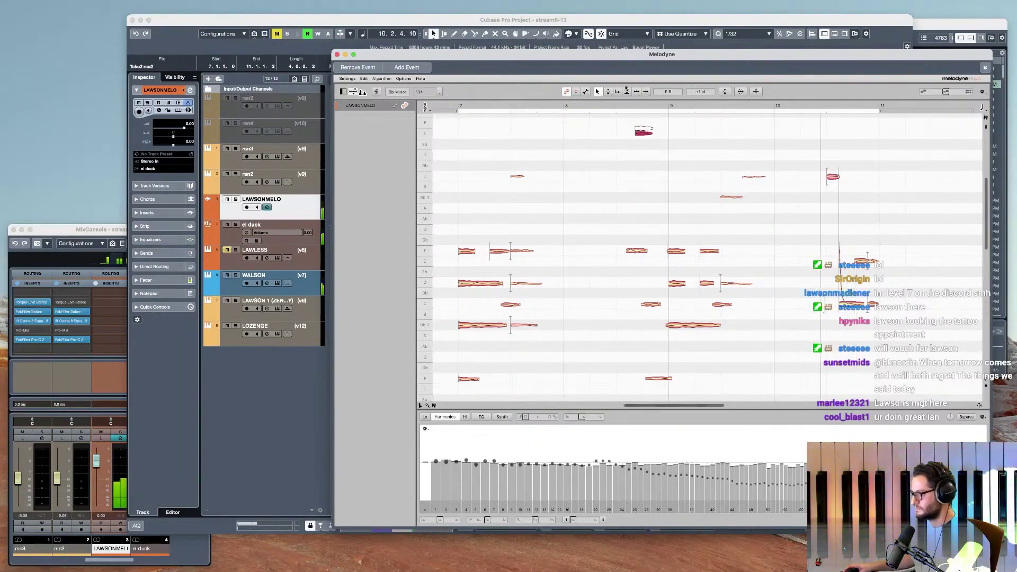
{"action": "left_click_drag", "start_coordinate": [626, 90], "coordinate": [647, 131]}
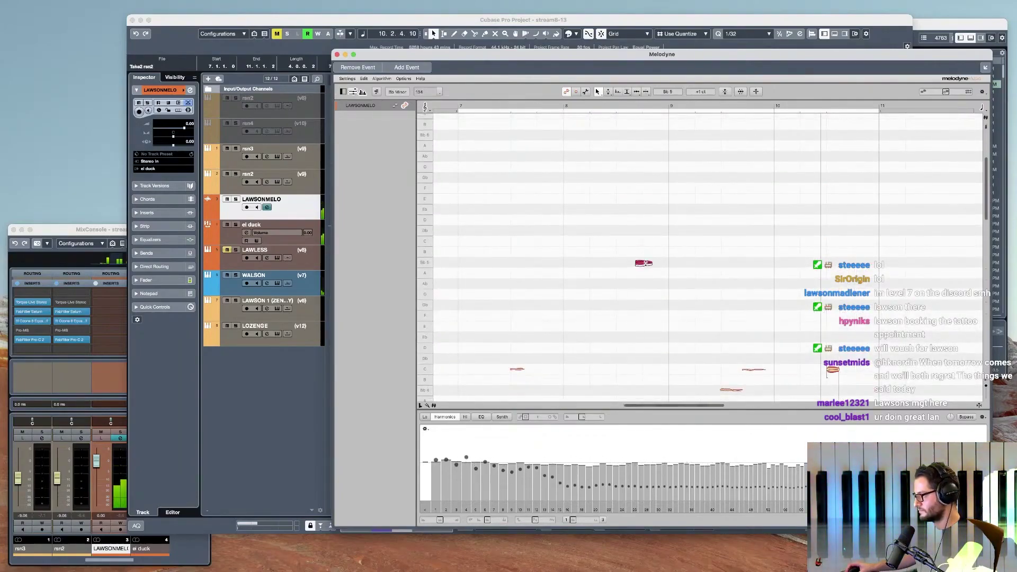
{"action": "left_click_drag", "start_coordinate": [647, 272], "coordinate": [701, 275]}
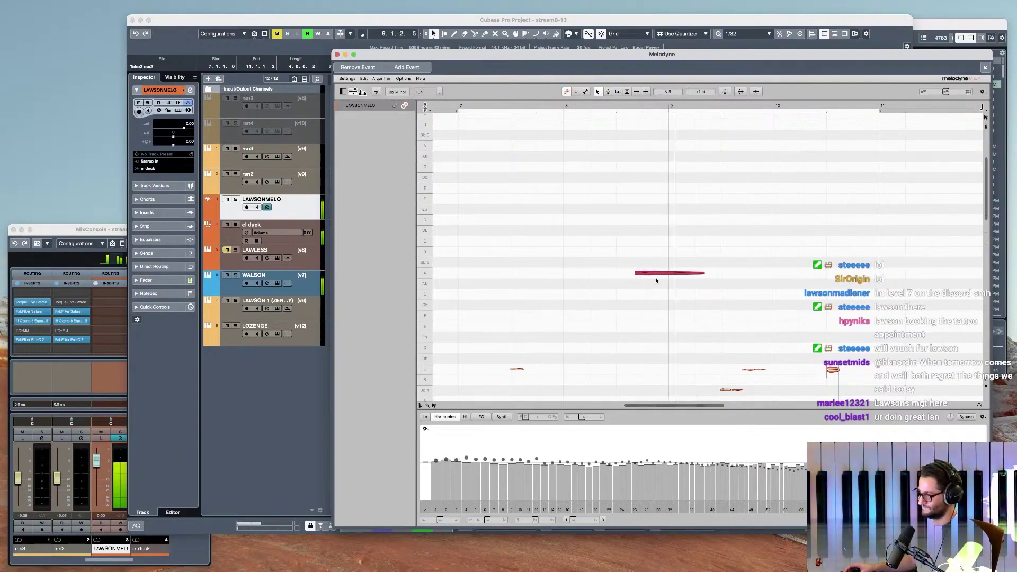
- Split the stretched A5 note at bar 9 and lower its second part to G5
{"action": "left_click", "coordinate": [671, 277]}
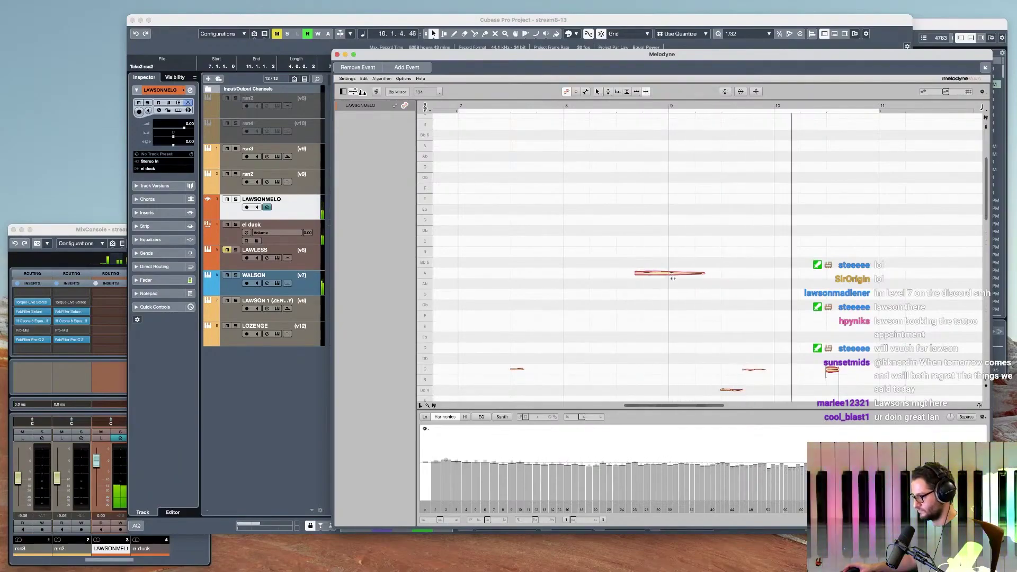
{"action": "left_click_drag", "start_coordinate": [682, 276], "coordinate": [735, 315]}
{"action": "right_click", "coordinate": [735, 314]}
{"action": "left_click", "coordinate": [742, 312]}
{"action": "left_click", "coordinate": [671, 271]}
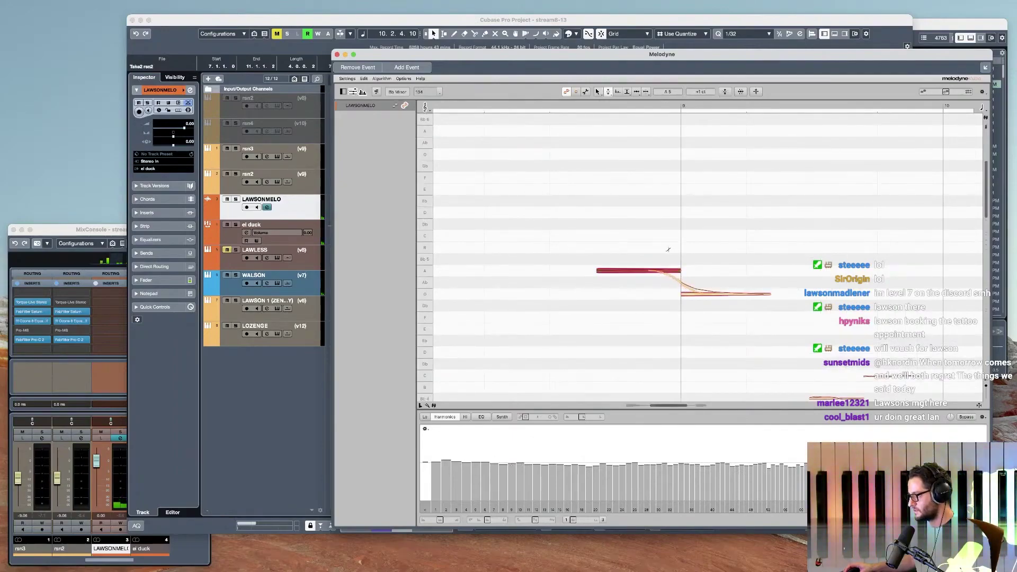
- Play from midway through bar 8 and shorten both split notes together so that the pair ends at about bar 9
{"action": "left_click", "coordinate": [594, 246]}
{"action": "left_click", "coordinate": [558, 107]}
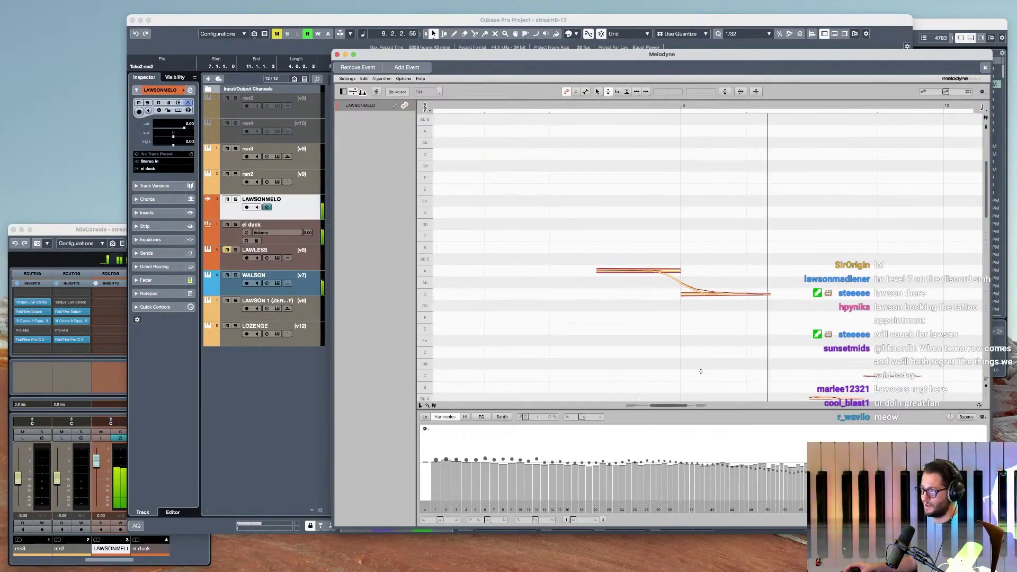
{"action": "key", "text": "space"}
{"action": "left_click_drag", "start_coordinate": [751, 258], "coordinate": [669, 300]}
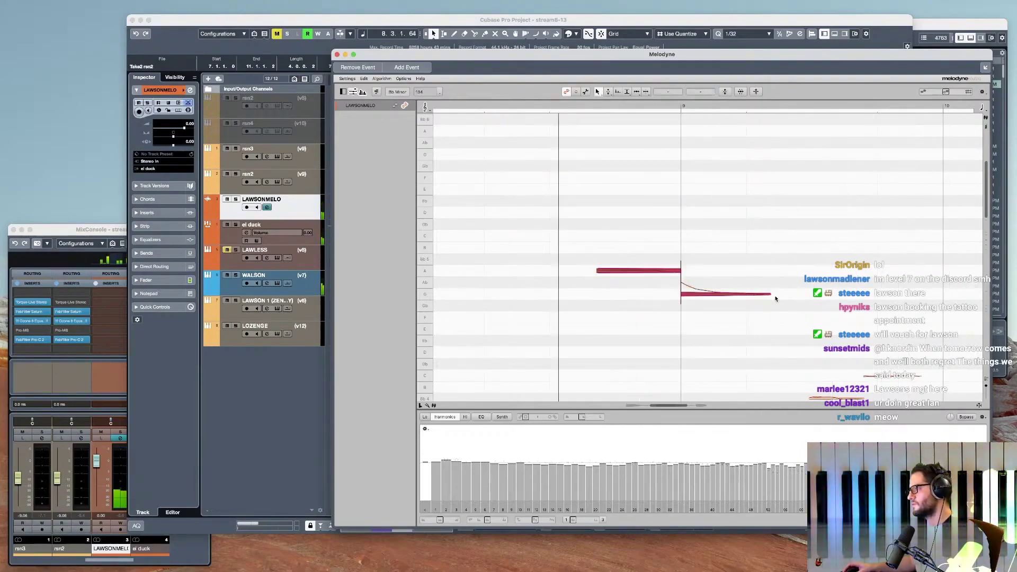
{"action": "key", "text": "space"}
{"action": "left_click_drag", "start_coordinate": [602, 273], "coordinate": [620, 273]}
{"action": "key", "text": "space"}
{"action": "key", "text": "space"}
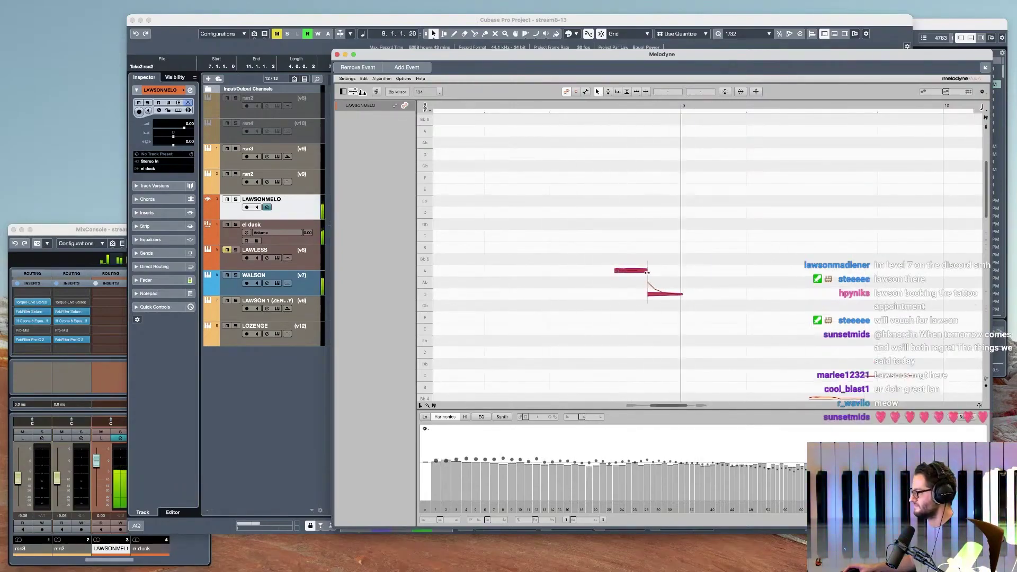
- Shorten the A5 and G5 notes further while playing, and extend the G5 note to just before bar 9
{"action": "key", "text": "space"}
{"action": "key", "text": "space"}
{"action": "left_click", "coordinate": [678, 294]}
{"action": "left_click_drag", "start_coordinate": [671, 325], "coordinate": [603, 263]}
{"action": "left_click_drag", "start_coordinate": [677, 291], "coordinate": [657, 290]}
{"action": "key", "text": "space"}
{"action": "key", "text": "space"}
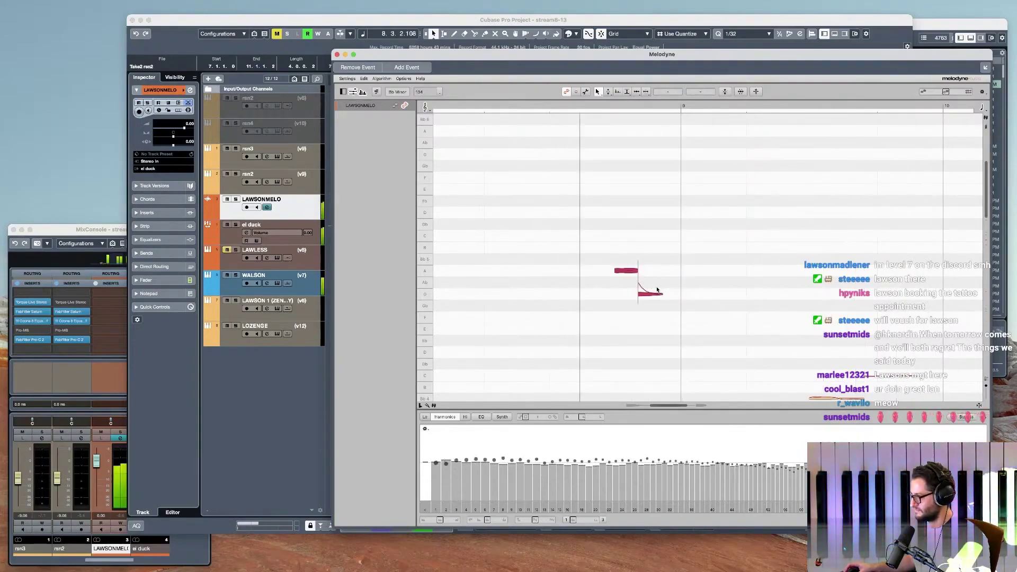
{"action": "left_click_drag", "start_coordinate": [662, 294], "coordinate": [679, 295]}
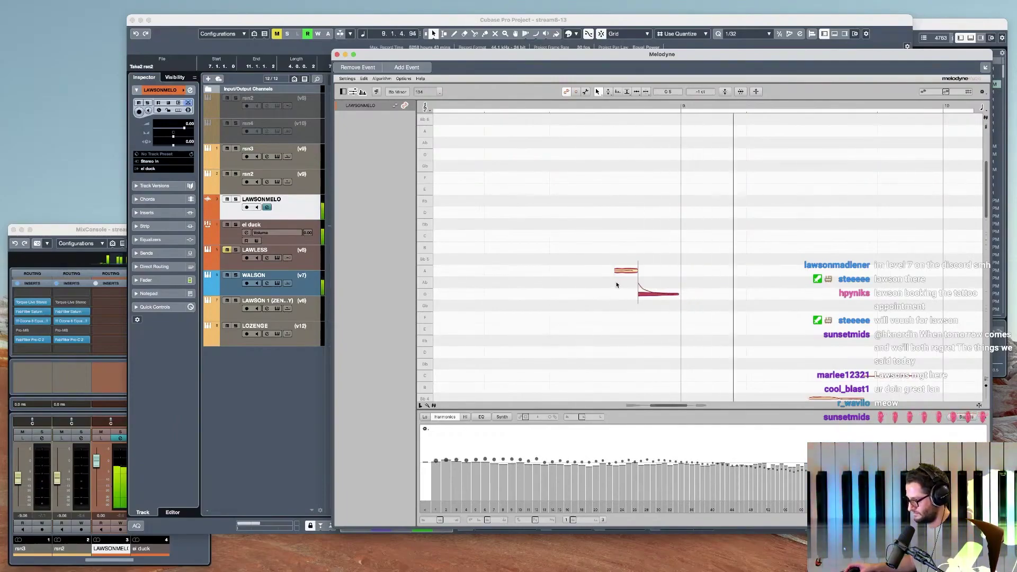
- Raise the first of the two short notes to C6 and the second to A5
{"action": "left_click_drag", "start_coordinate": [624, 269], "coordinate": [626, 236]}
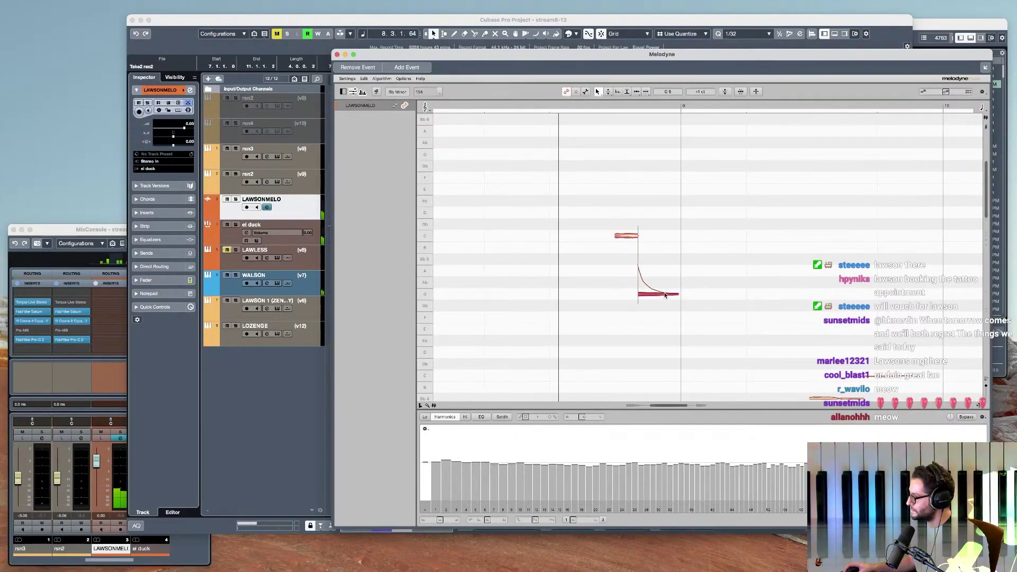
{"action": "left_click_drag", "start_coordinate": [665, 285], "coordinate": [665, 263]}
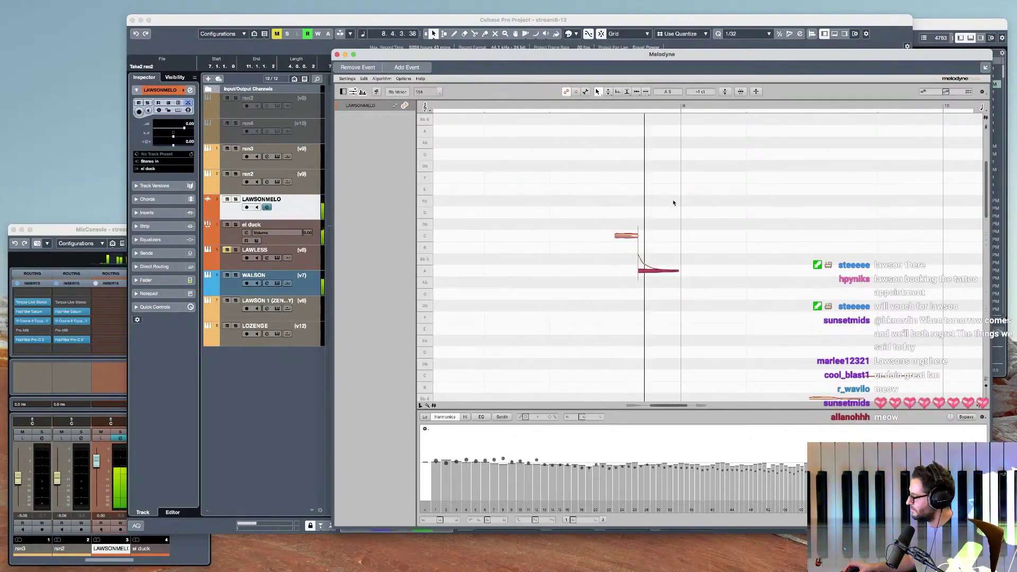
{"action": "left_click_drag", "start_coordinate": [755, 327], "coordinate": [658, 289]}
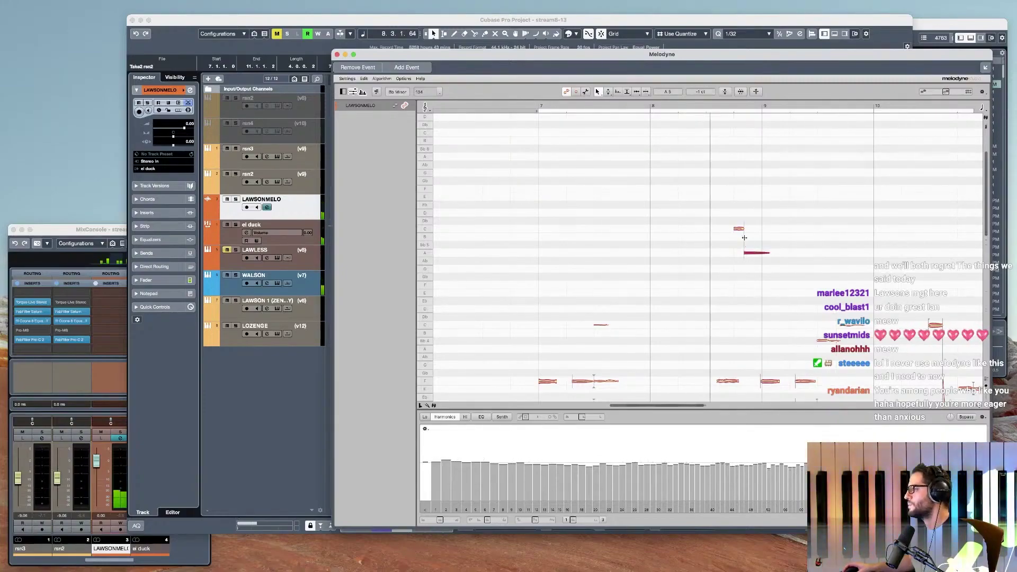
{"action": "left_click", "coordinate": [739, 231]}
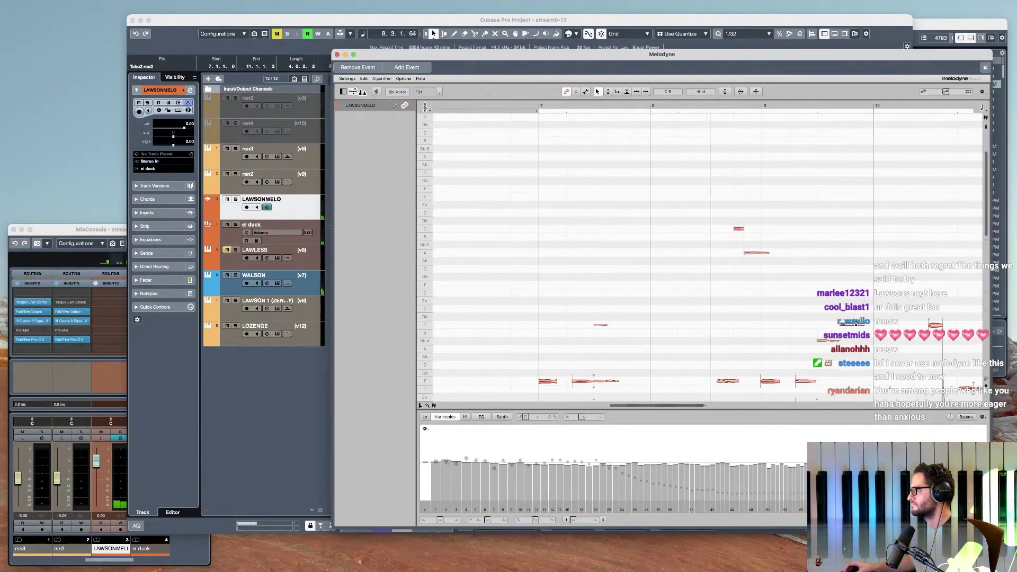
- Select all of the melody's notes, stretch them to longer lengths, and place the playback position just before bar 7
{"action": "left_click_drag", "start_coordinate": [852, 303], "coordinate": [777, 176]}
{"action": "left_click_drag", "start_coordinate": [795, 357], "coordinate": [744, 359]}
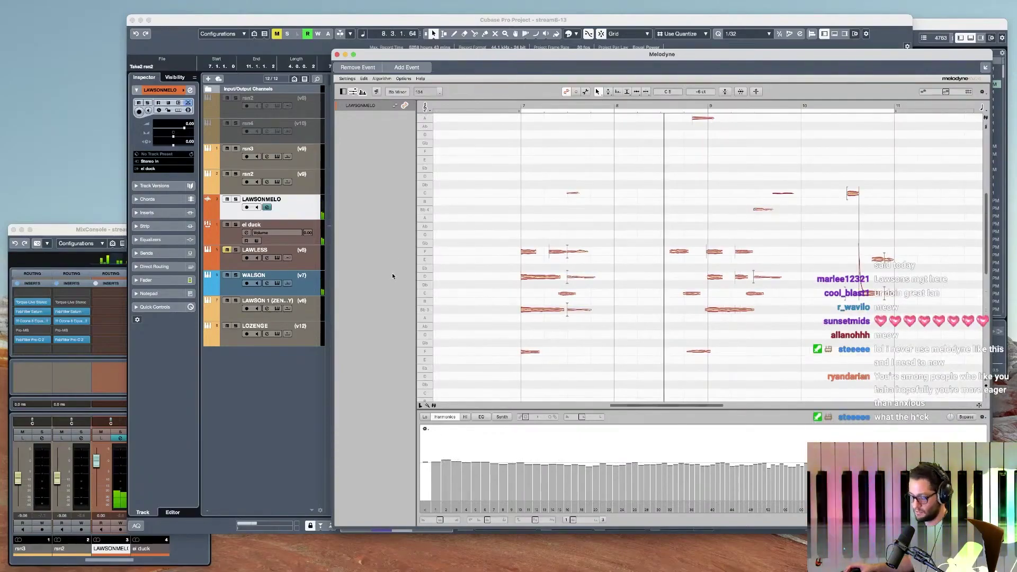
{"action": "left_click", "coordinate": [305, 215]}
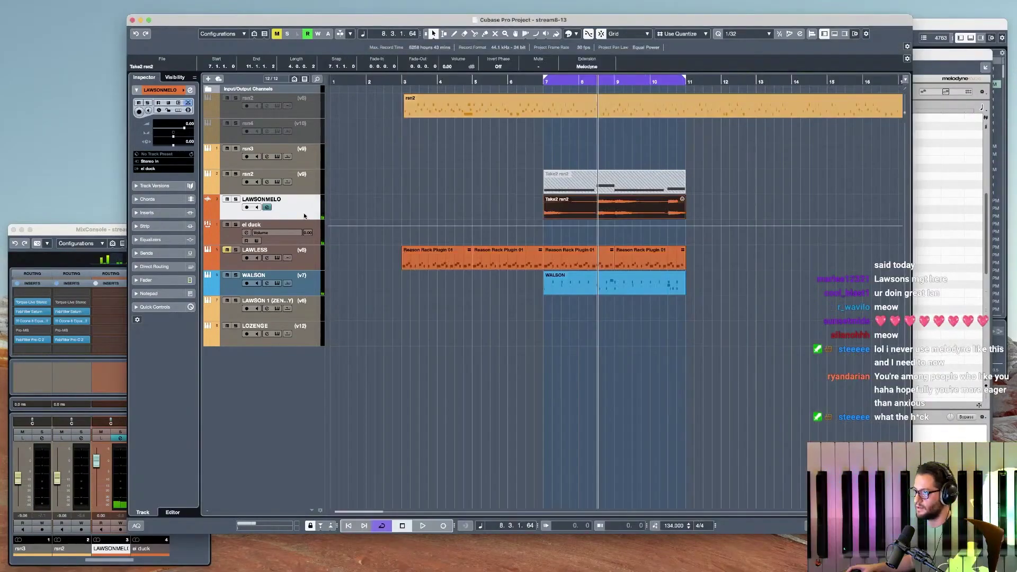
{"action": "double_click", "coordinate": [630, 216]}
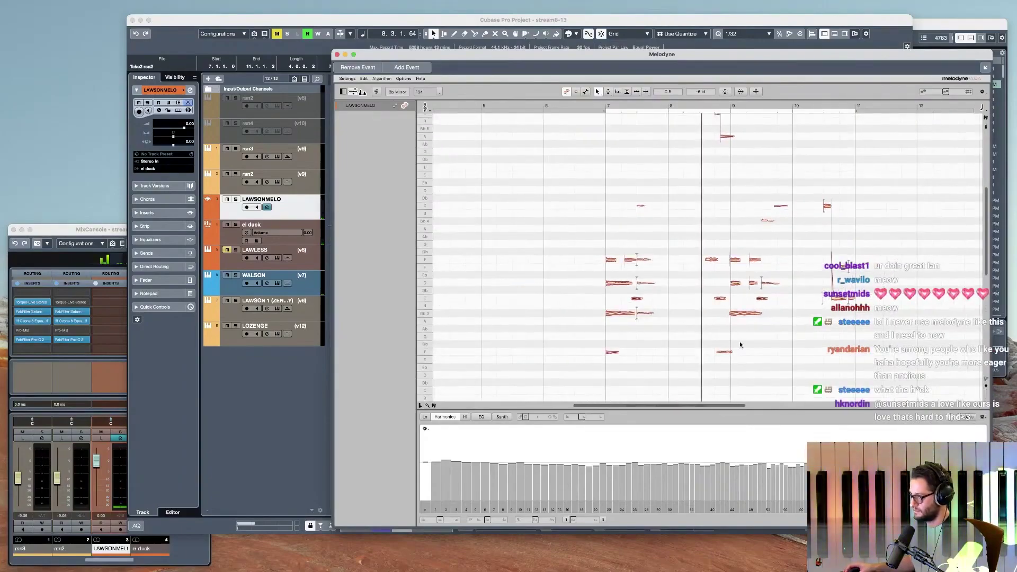
{"action": "key", "text": "super+a"}
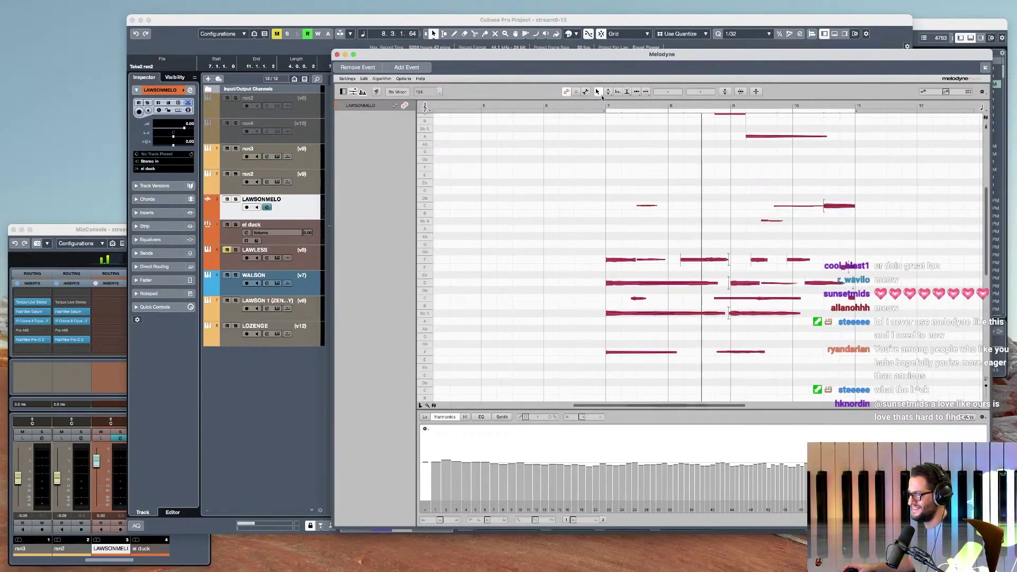
{"action": "left_click", "coordinate": [603, 107]}
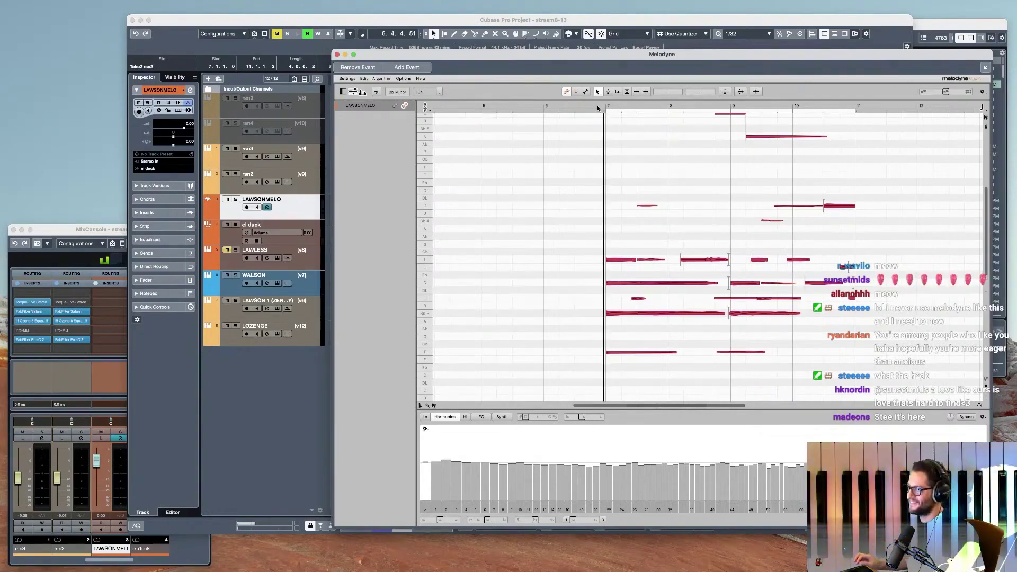
- Solo LAWSONMELO, play the stretched notes, and undo the lengthening of all notes
{"action": "left_click", "coordinate": [299, 209]}
{"action": "key", "text": "s"}
{"action": "double_click", "coordinate": [627, 207]}
{"action": "key", "text": "space"}
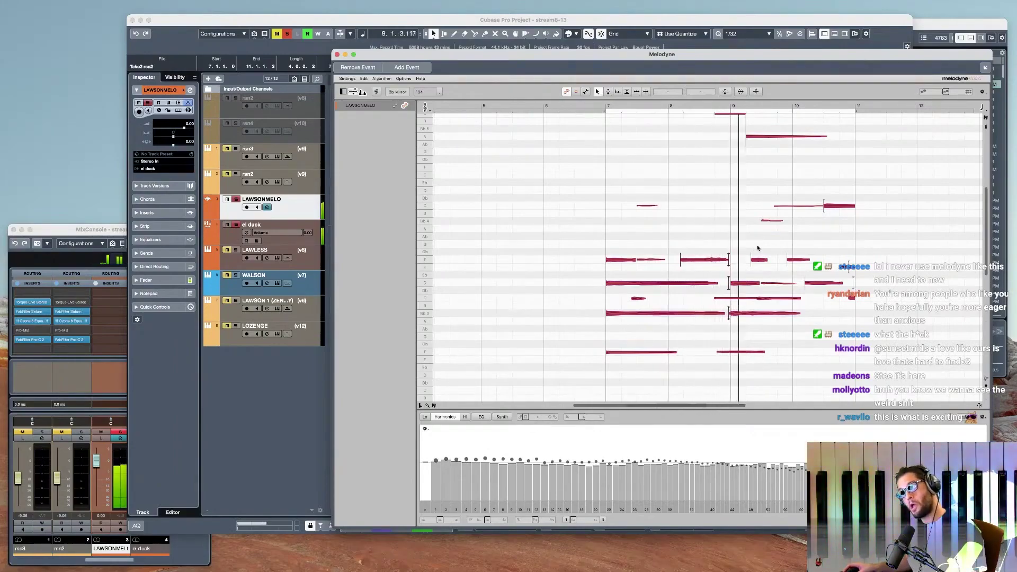
{"action": "key", "text": "space"}
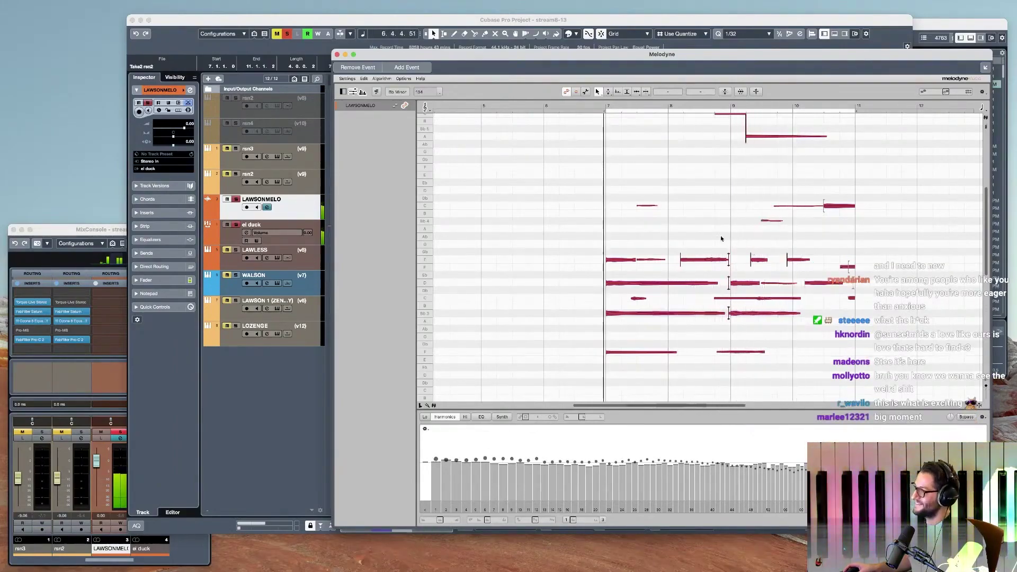
{"action": "left_click_drag", "start_coordinate": [718, 224], "coordinate": [700, 213]}
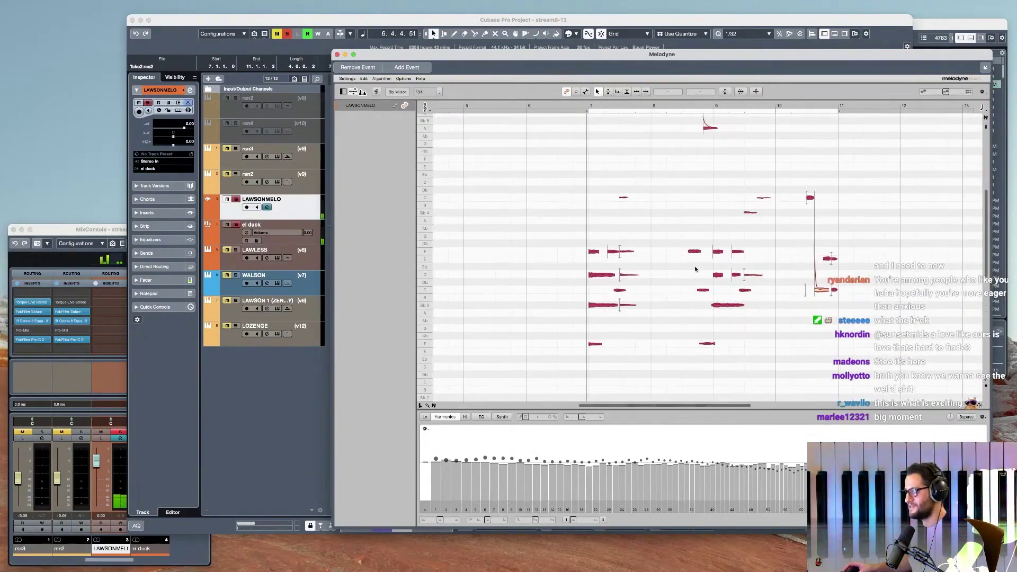
- Slightly lower the Formant curve in Melodyne's Synth settings during playback, and unsolo LAWSONMELO to hear the full beat
{"action": "left_click", "coordinate": [504, 417]}
{"action": "key", "text": "space"}
{"action": "mouse_move", "coordinate": [769, 472]}
{"action": "left_mouse_down"}
{"action": "mouse_move", "coordinate": [768, 494]}
{"action": "mouse_move", "coordinate": [747, 505]}
{"action": "mouse_move", "coordinate": [724, 495]}
{"action": "mouse_move", "coordinate": [762, 479]}
{"action": "left_mouse_up"}
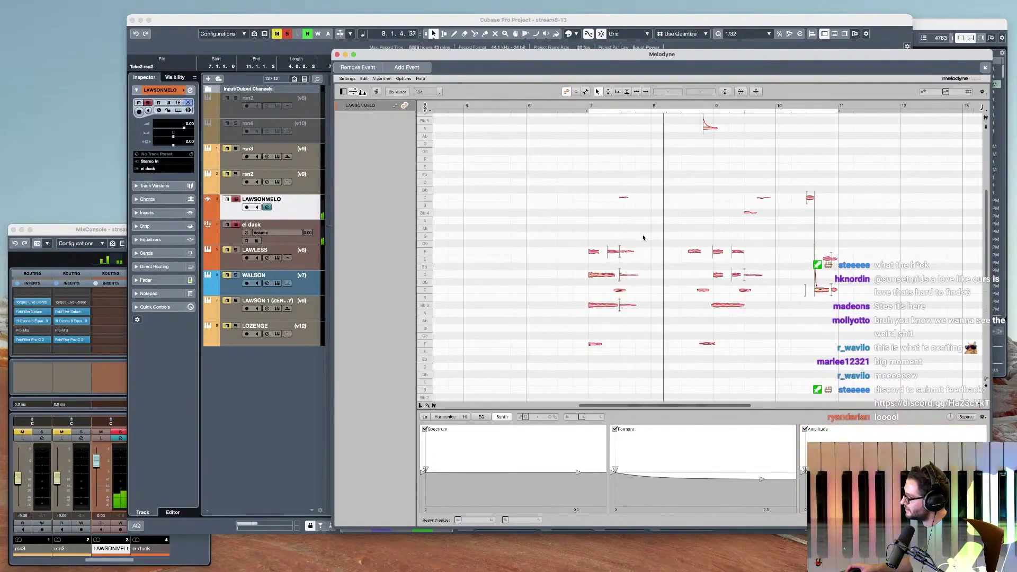
{"action": "left_click", "coordinate": [313, 206]}
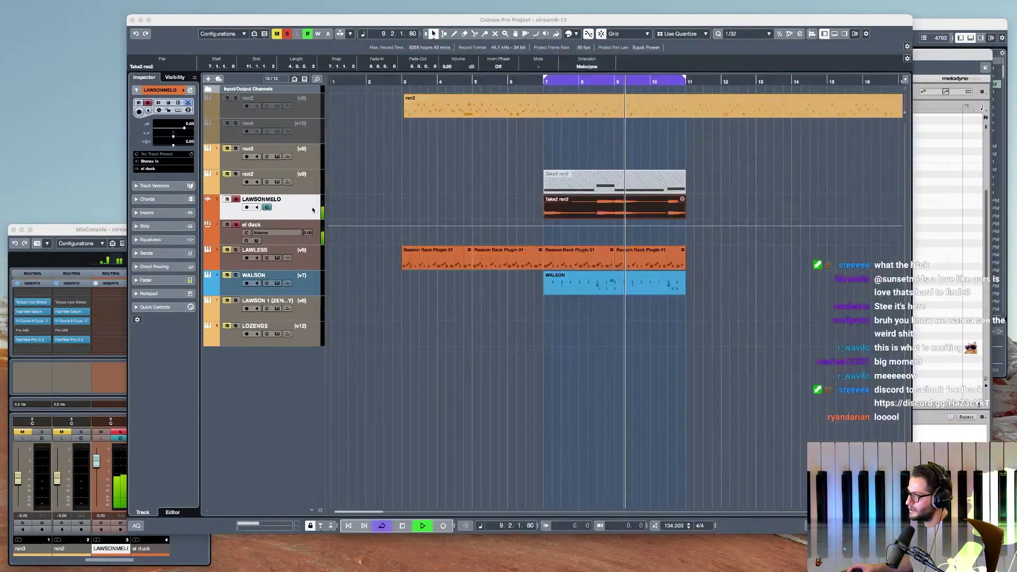
{"action": "key", "text": "s"}
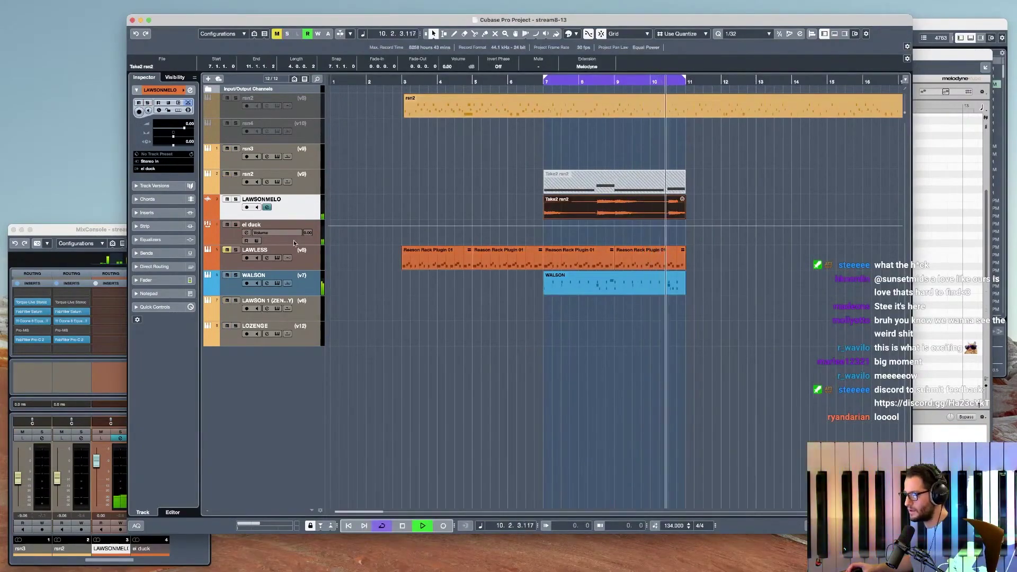
- Insert the Soundtoys Devil-Loc Deluxe effect on LAWSONMELO and raise its Crush amount
{"action": "left_click", "coordinate": [171, 212]}
{"action": "left_click", "coordinate": [171, 212]}
{"action": "type", "text": "devil"}
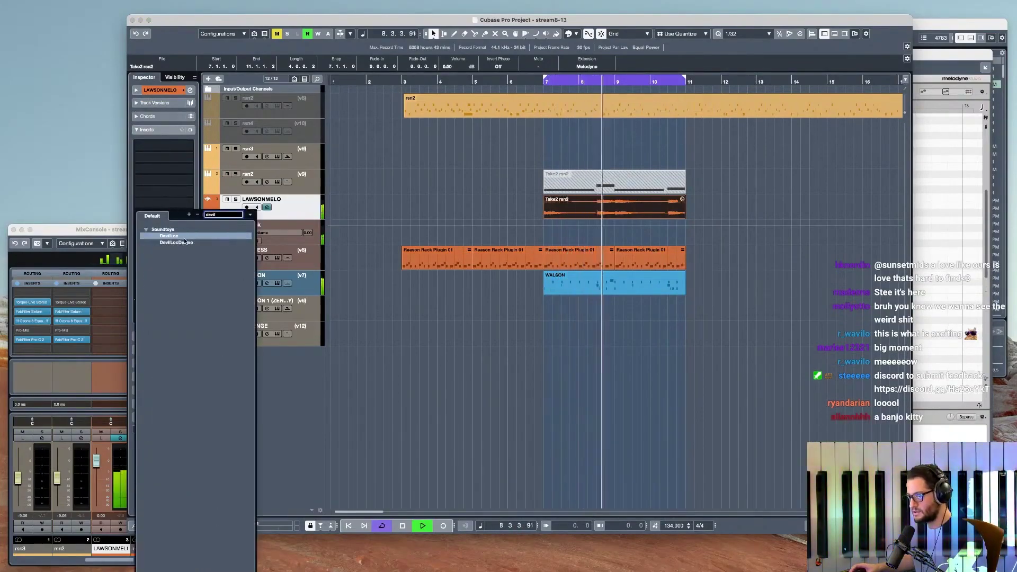
{"action": "key", "text": "Down"}
{"action": "key", "text": "Return"}
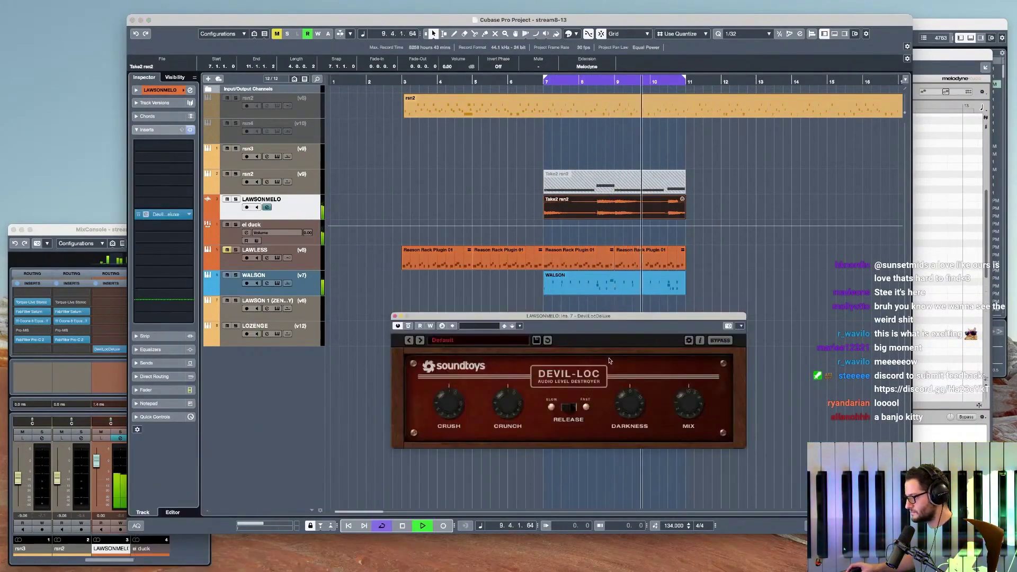
{"action": "left_click_drag", "start_coordinate": [450, 406], "coordinate": [452, 387]}
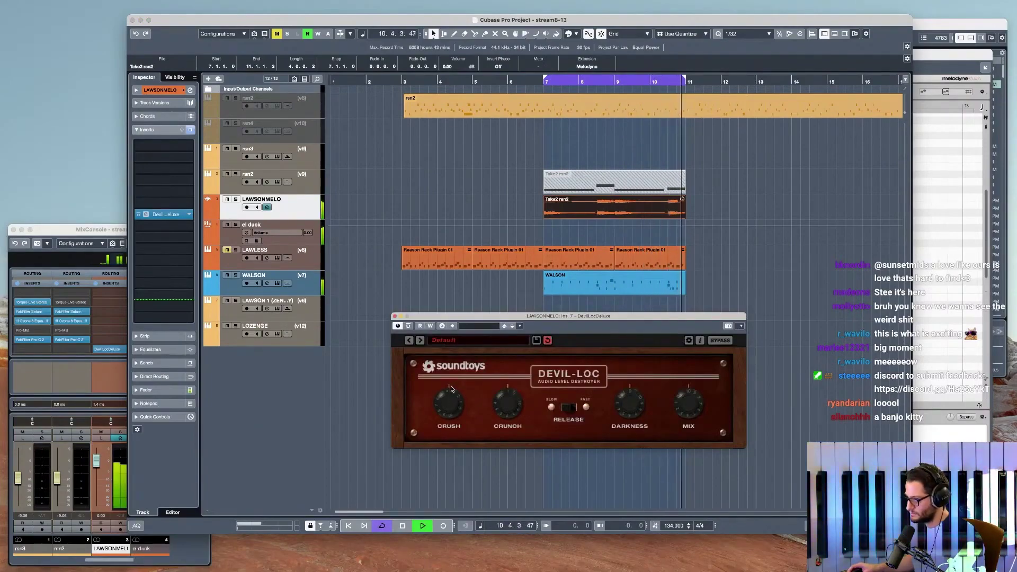
{"action": "left_click", "coordinate": [586, 212]}
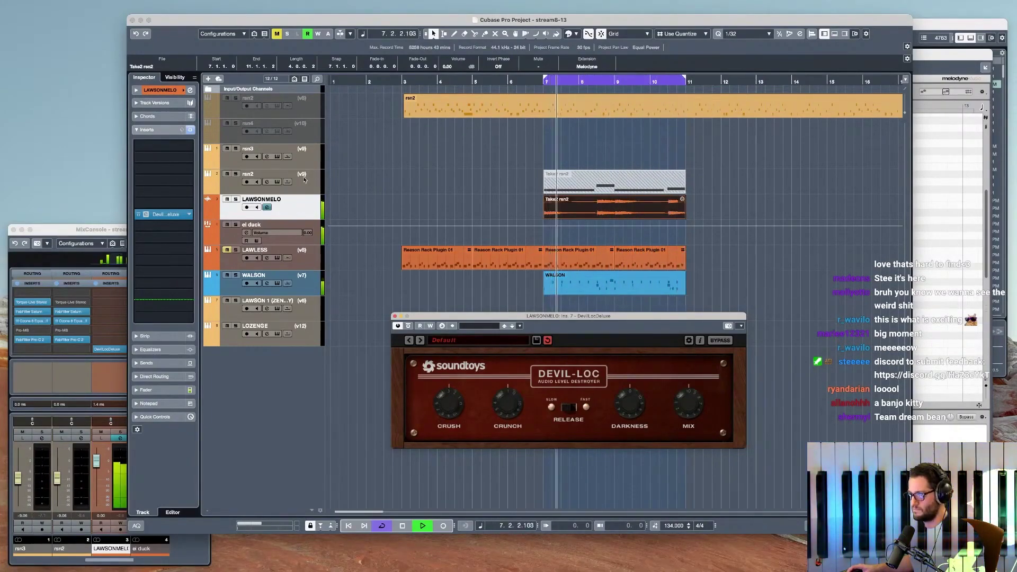
- Audition the rsn3 and LAWSON 1 (ZENOLOGY) instruments over the looping beat, turning on monitoring for LAWSON 1
{"action": "left_click", "coordinate": [258, 159]}
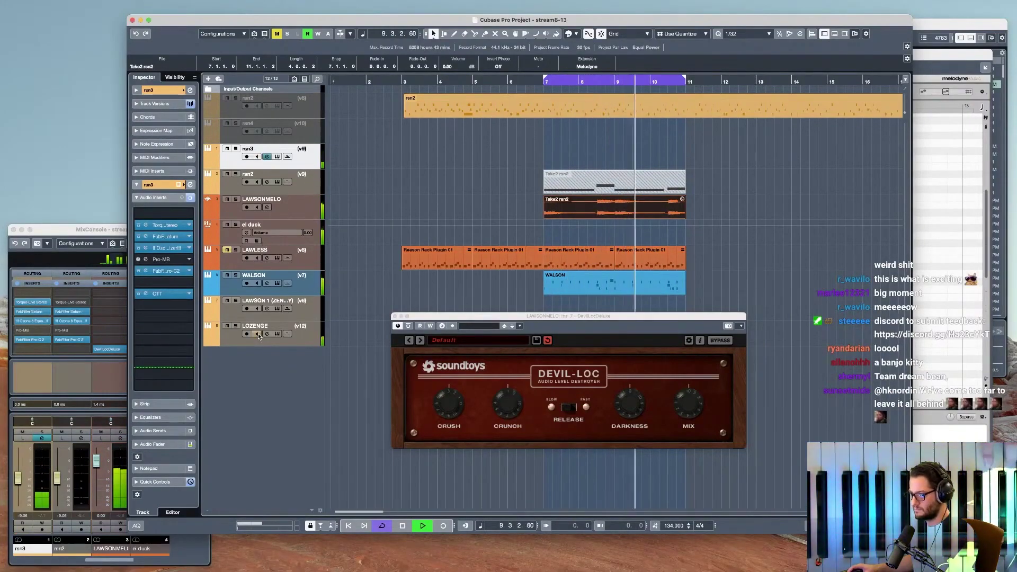
{"action": "left_click", "coordinate": [303, 311]}
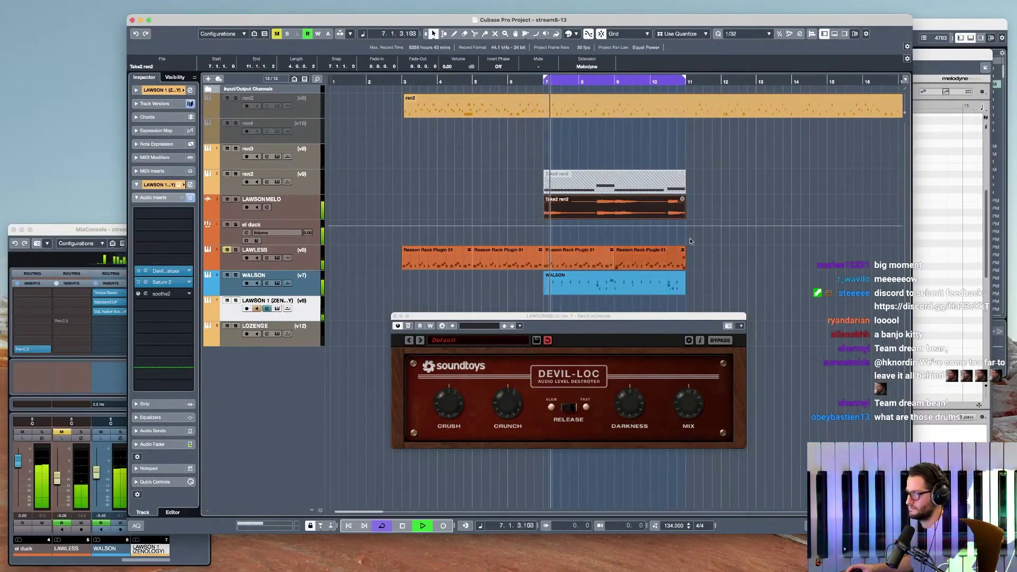
{"action": "left_click", "coordinate": [946, 54]}
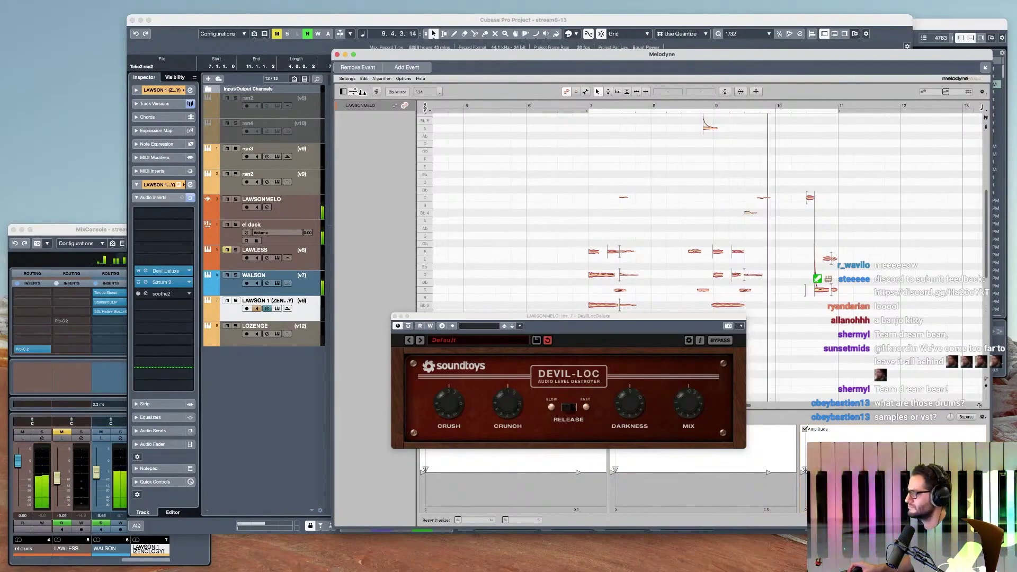
- Return to the Cubase project window, stop playback, and solo the LAWSONMELO track
{"action": "left_click", "coordinate": [309, 291]}
{"action": "key", "text": "space"}
{"action": "left_click", "coordinate": [236, 200]}
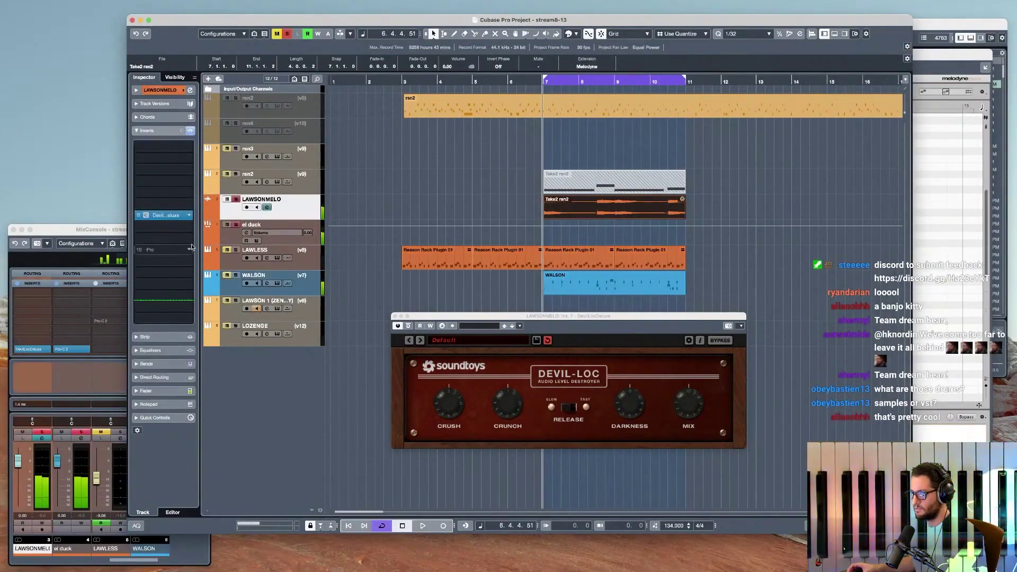
- Insert EchoBoy on LAWSONMELO in an empty slot above Devil-Loc Deluxe and replace it with EchoBoy Jr
{"action": "left_click", "coordinate": [169, 187]}
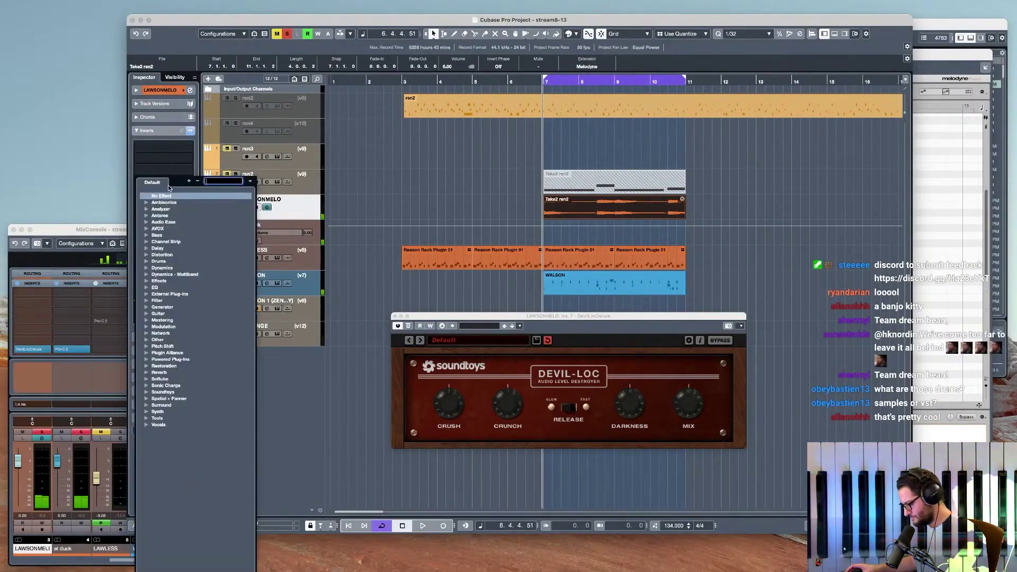
{"action": "type", "text": "echo"}
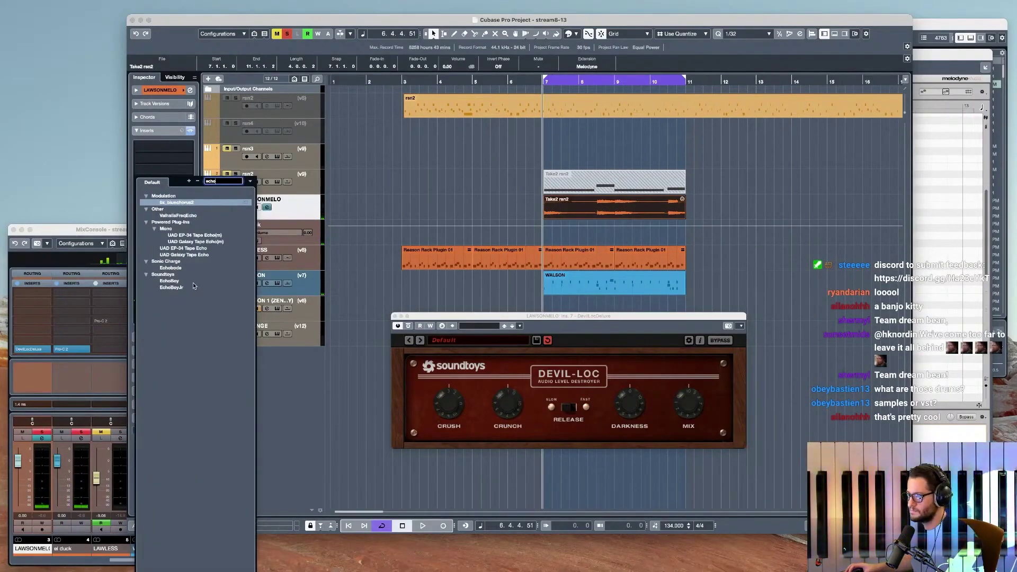
{"action": "key", "text": "Escape"}
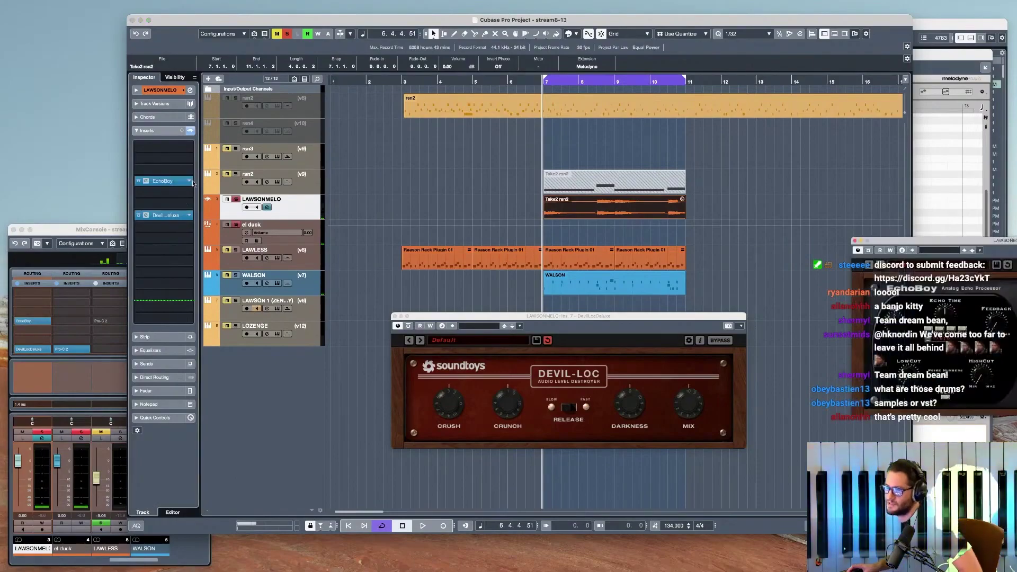
{"action": "left_click", "coordinate": [178, 181]}
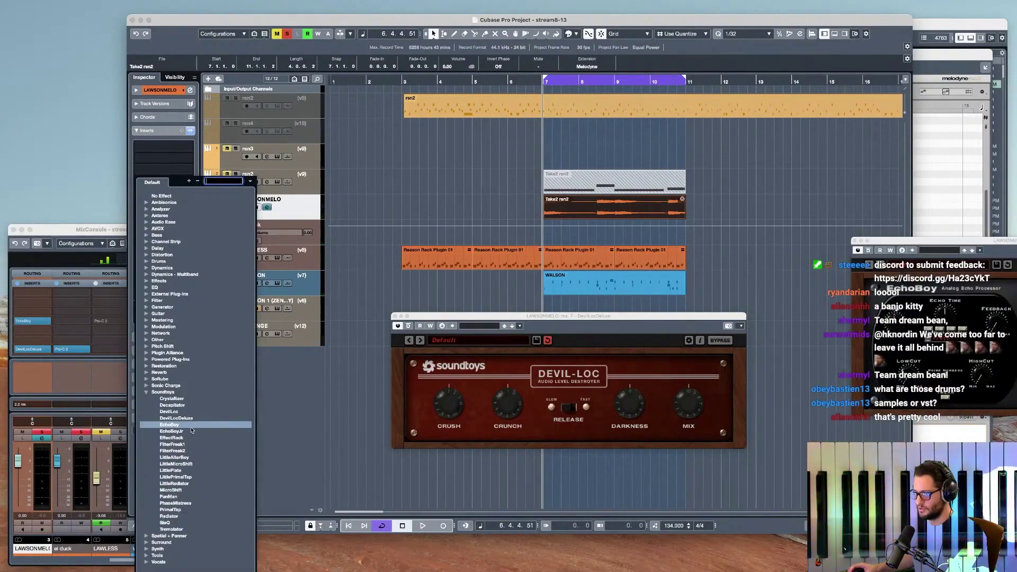
{"action": "key", "text": "Escape"}
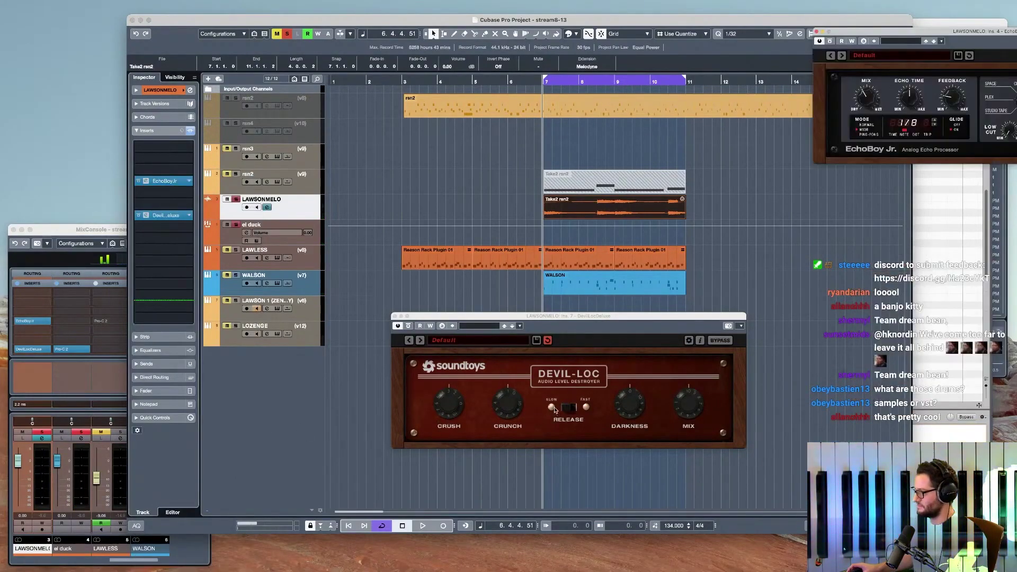
{"action": "left_click_drag", "start_coordinate": [910, 33], "coordinate": [611, 234]}
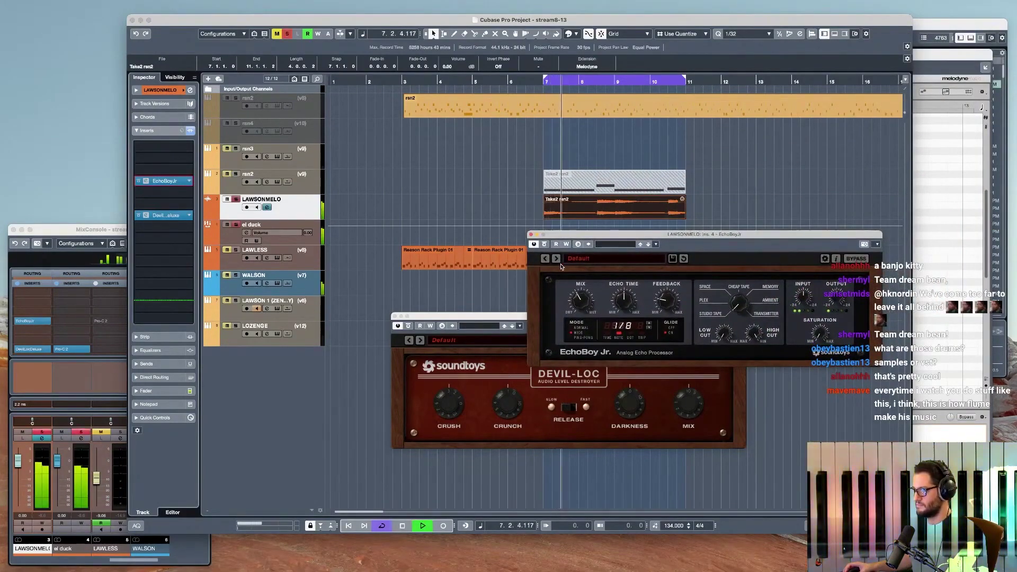
- Try EchoBoy Jr. with a 1/4 echo time, settle on 1/16, and unsolo LAWSONMELO during playback
{"action": "key", "text": "space"}
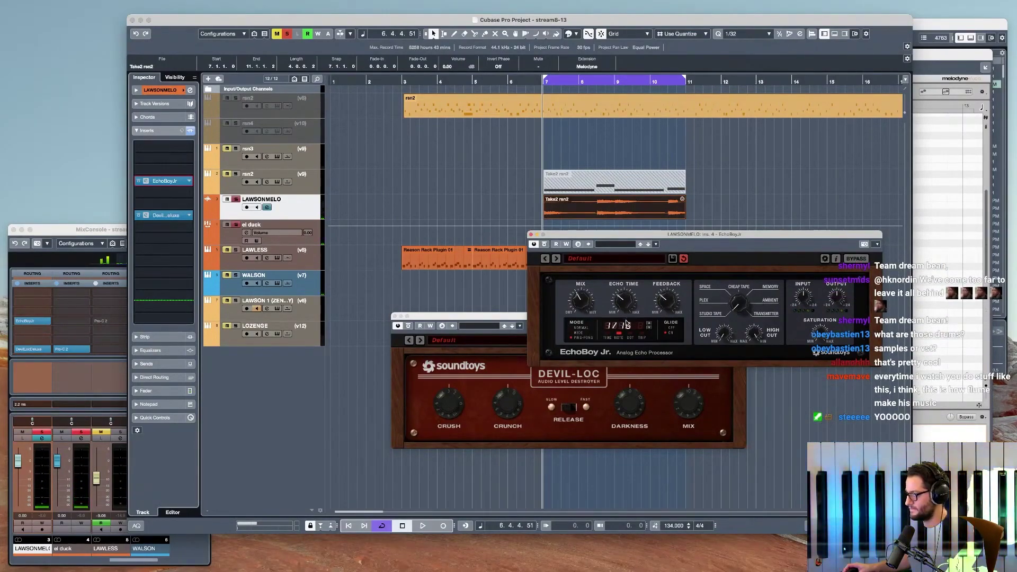
{"action": "left_click_drag", "start_coordinate": [627, 303], "coordinate": [626, 316]}
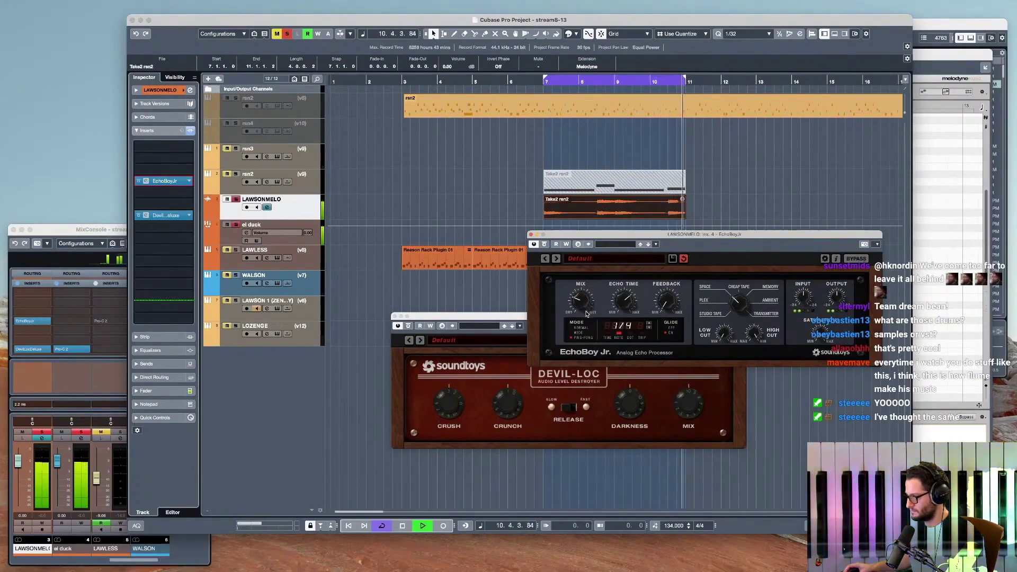
{"action": "left_click", "coordinate": [649, 327]}
{"action": "left_click", "coordinate": [649, 328]}
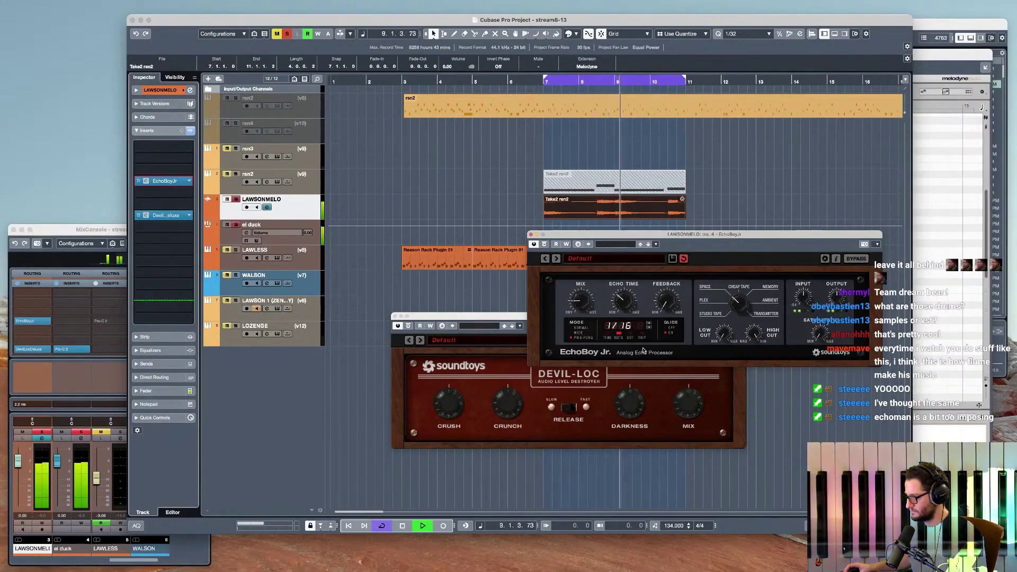
{"action": "left_click", "coordinate": [581, 333]}
{"action": "key", "text": "s"}
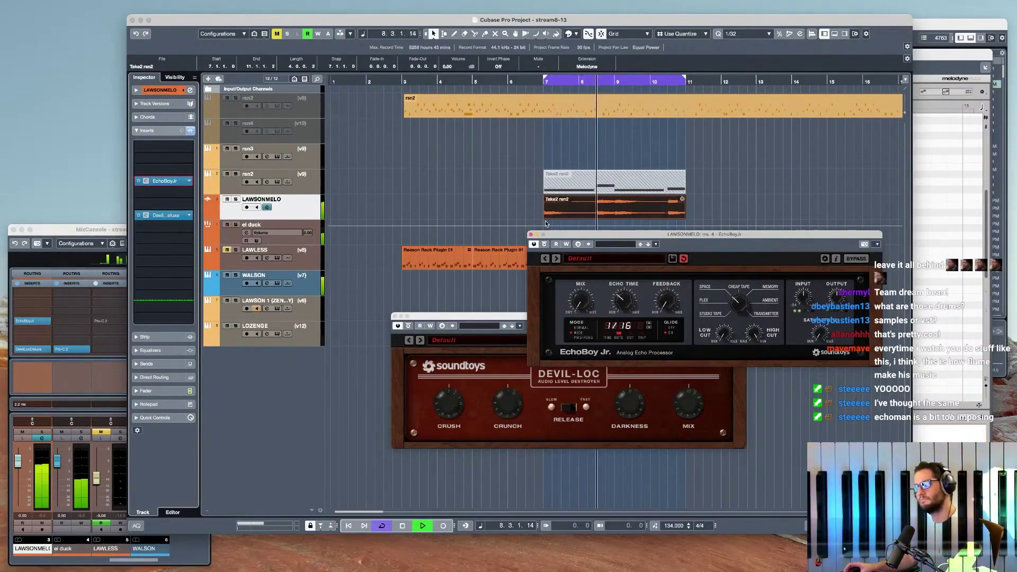
- Close EchoBoy Jr., stop playback, and turn the effect off in the LAWSONMELO inserts
{"action": "left_click", "coordinate": [531, 234]}
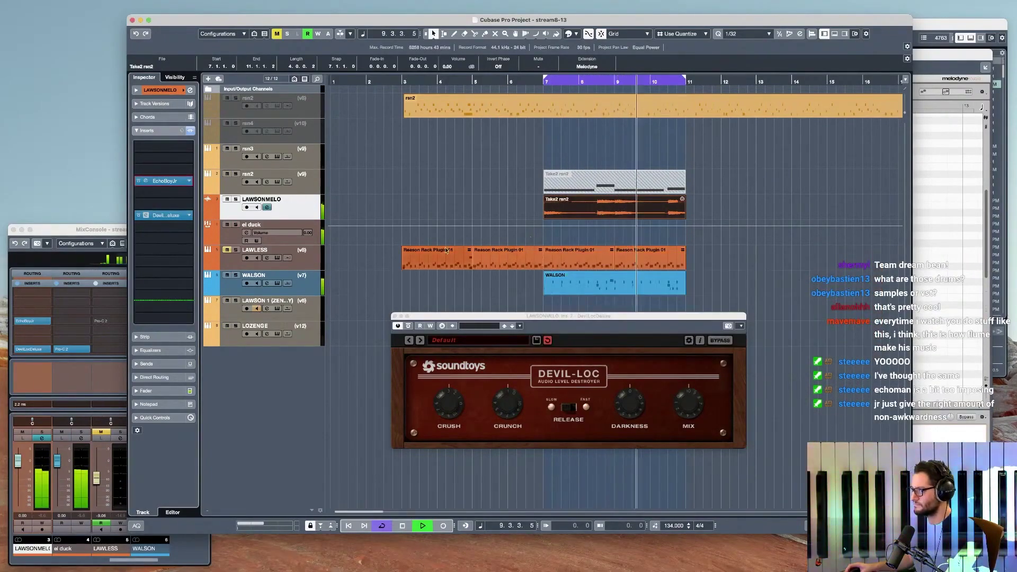
{"action": "key", "text": "space"}
{"action": "left_click", "coordinate": [139, 180]}
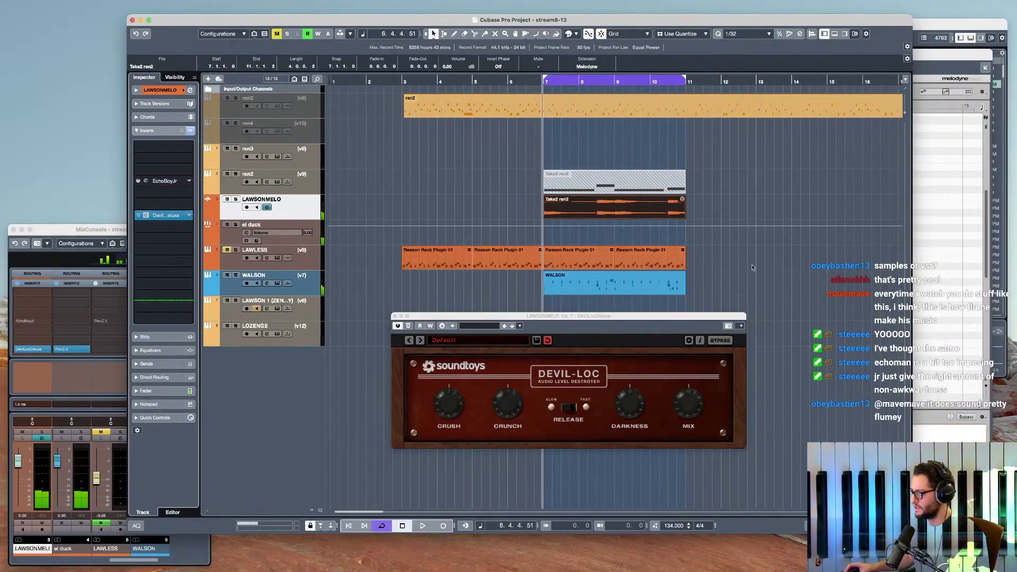
- Bring Melodyne back to the front, close Devil-Loc Deluxe, and bring the lowest LAWSONMELO notes into view
{"action": "left_click", "coordinate": [942, 55]}
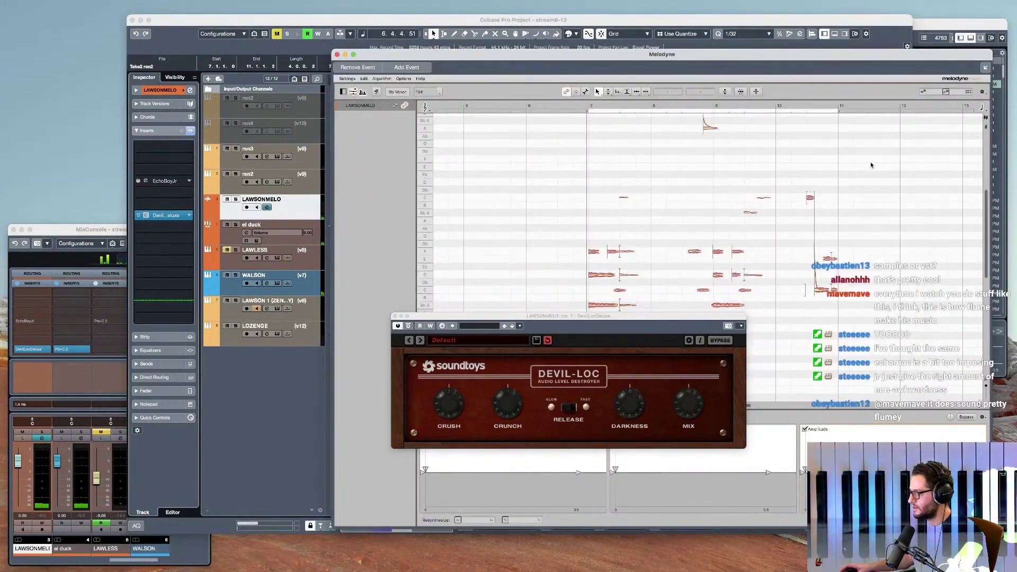
{"action": "left_click", "coordinate": [395, 316]}
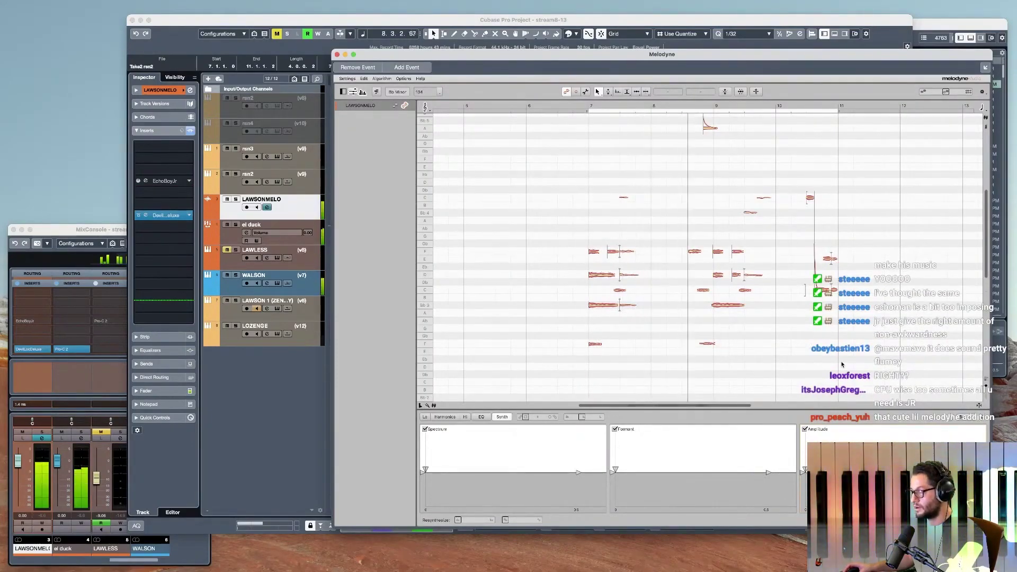
{"action": "key", "text": "space"}
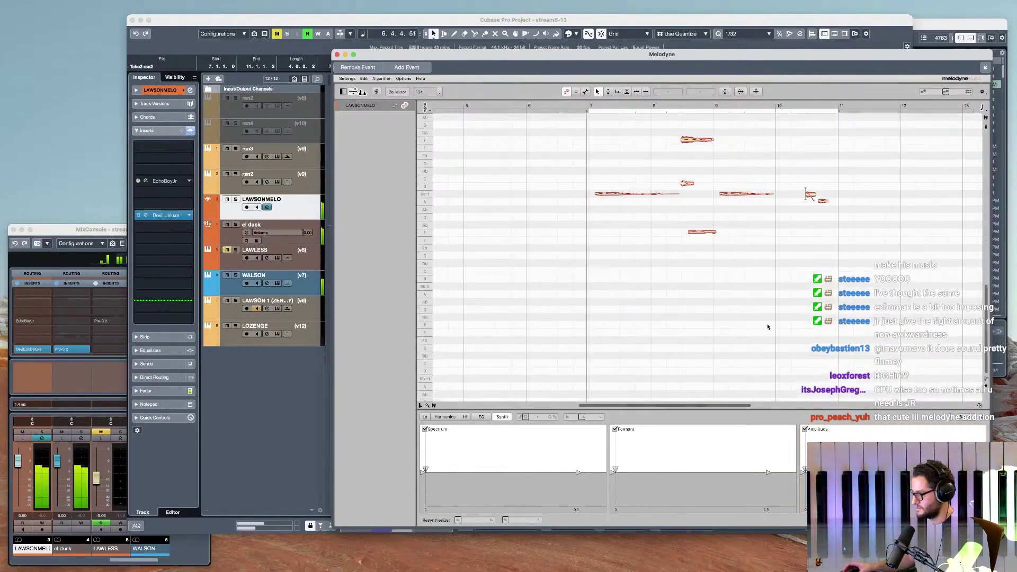
{"action": "scroll", "coordinate": [761, 285], "scroll_direction": "down", "scroll_amount": 3}
{"action": "scroll", "coordinate": [742, 271], "scroll_direction": "up", "scroll_amount": 4}
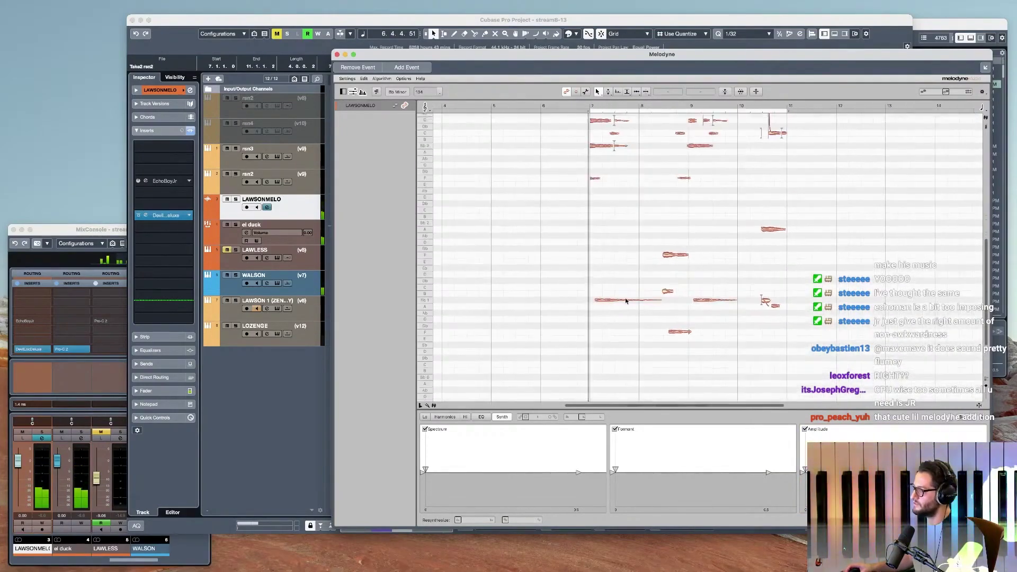
- Try the long opening bass note an octave lower in Melodyne and return it to its original pitch
{"action": "key", "text": "space"}
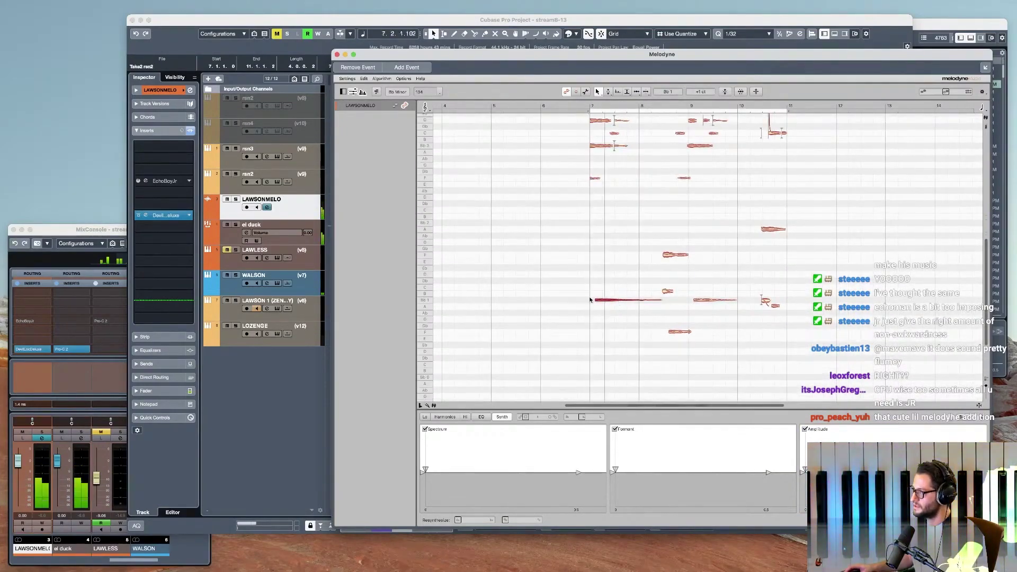
{"action": "left_click_drag", "start_coordinate": [613, 307], "coordinate": [613, 370]}
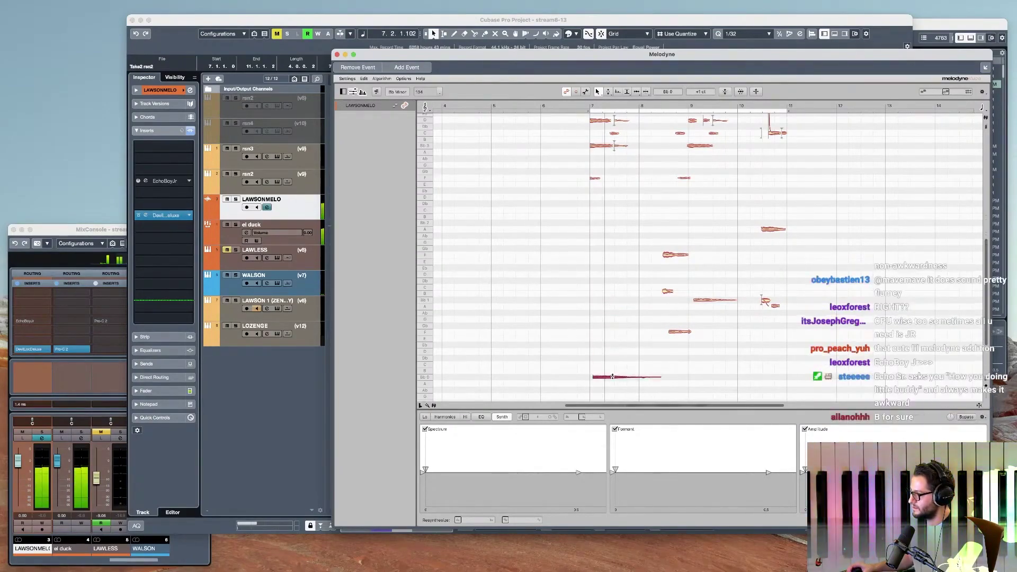
{"action": "left_click_drag", "start_coordinate": [630, 378], "coordinate": [618, 301]}
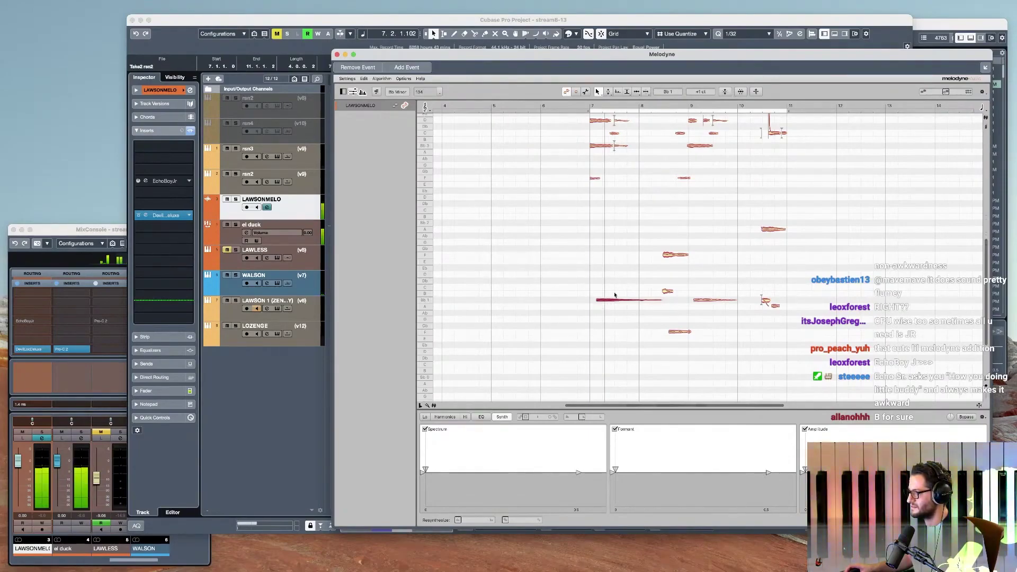
- Try deleting the melody and chord notes above the low bass notes in Melodyne, and play the result
{"action": "scroll", "coordinate": [777, 233], "scroll_direction": "up", "scroll_amount": 6}
{"action": "left_click_drag", "start_coordinate": [830, 352], "coordinate": [517, 133]}
{"action": "key", "text": "Delete"}
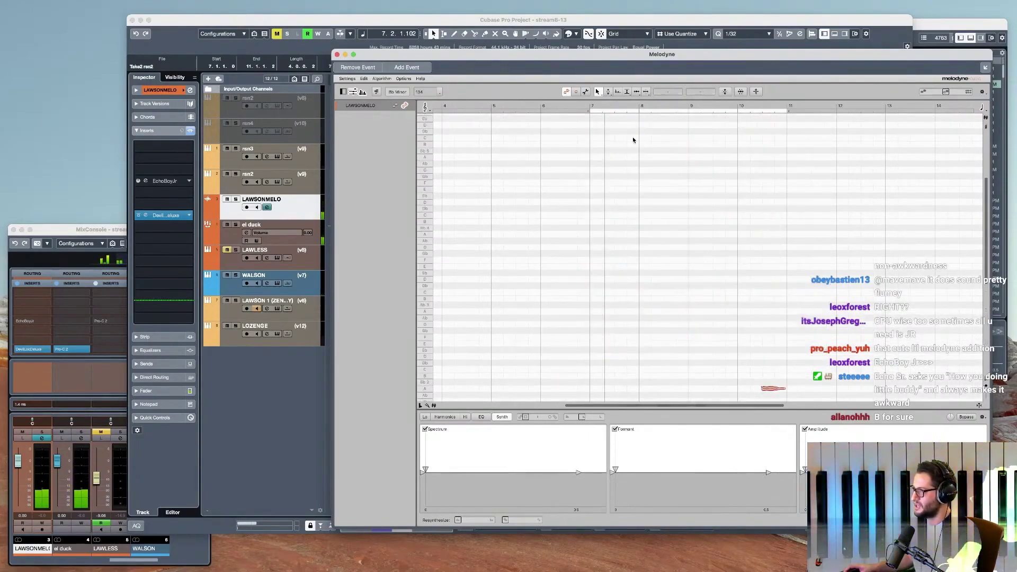
{"action": "key", "text": "space"}
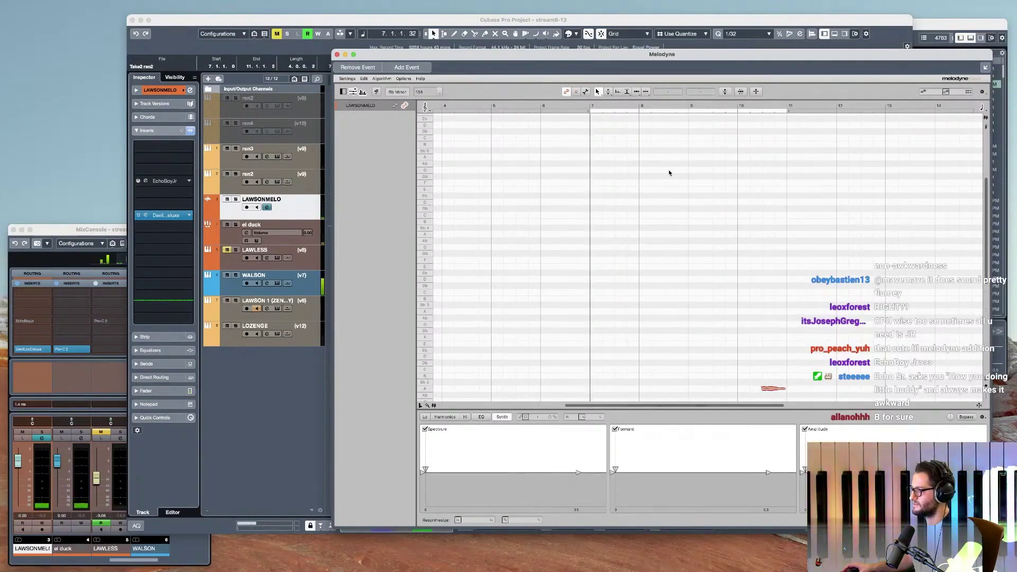
- Delete the remaining notes above the bass line, including the short one just above it before bar 9
{"action": "scroll", "coordinate": [676, 183], "scroll_direction": "down", "scroll_amount": 8}
{"action": "left_click_drag", "start_coordinate": [644, 165], "coordinate": [717, 205]}
{"action": "key", "text": "Delete"}
{"action": "left_click_drag", "start_coordinate": [750, 141], "coordinate": [790, 194]}
{"action": "key", "text": "Delete"}
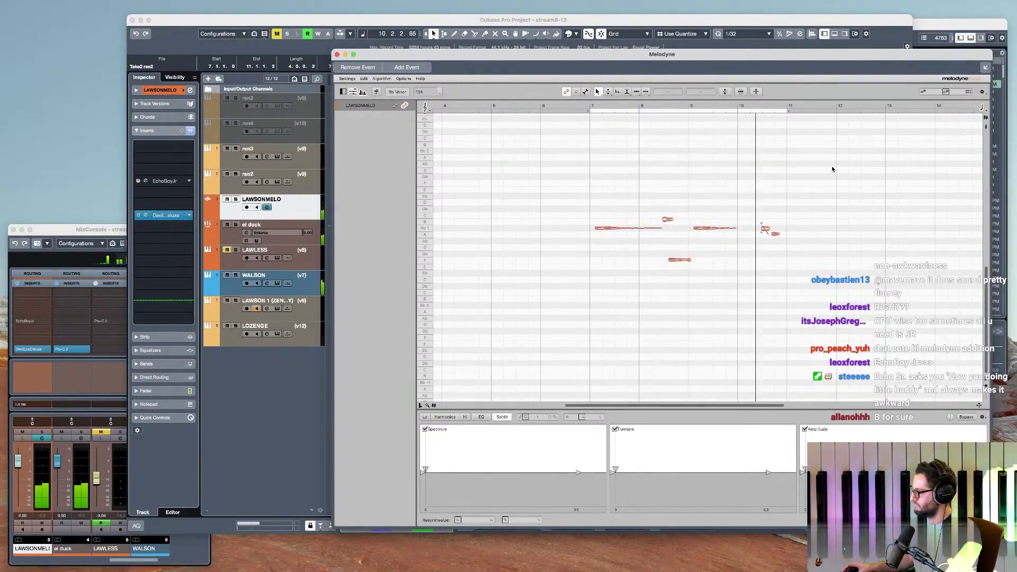
{"action": "left_click", "coordinate": [668, 220]}
{"action": "key", "text": "Delete"}
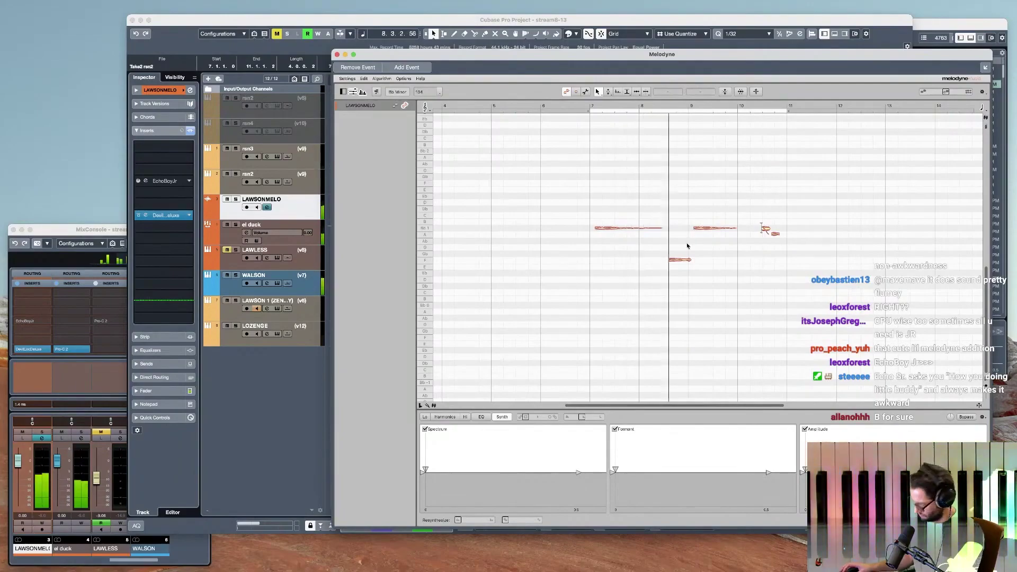
- Undo the note deletions in Melodyne while the beat keeps playing
{"action": "scroll", "coordinate": [690, 267], "scroll_direction": "up", "scroll_amount": 5}
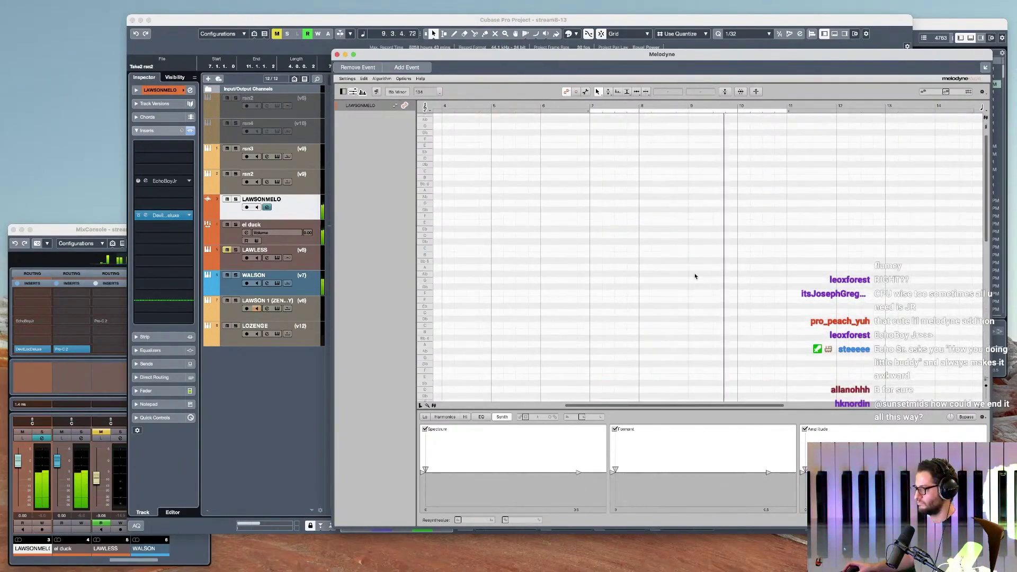
{"action": "scroll", "coordinate": [695, 272], "scroll_direction": "down", "scroll_amount": 3}
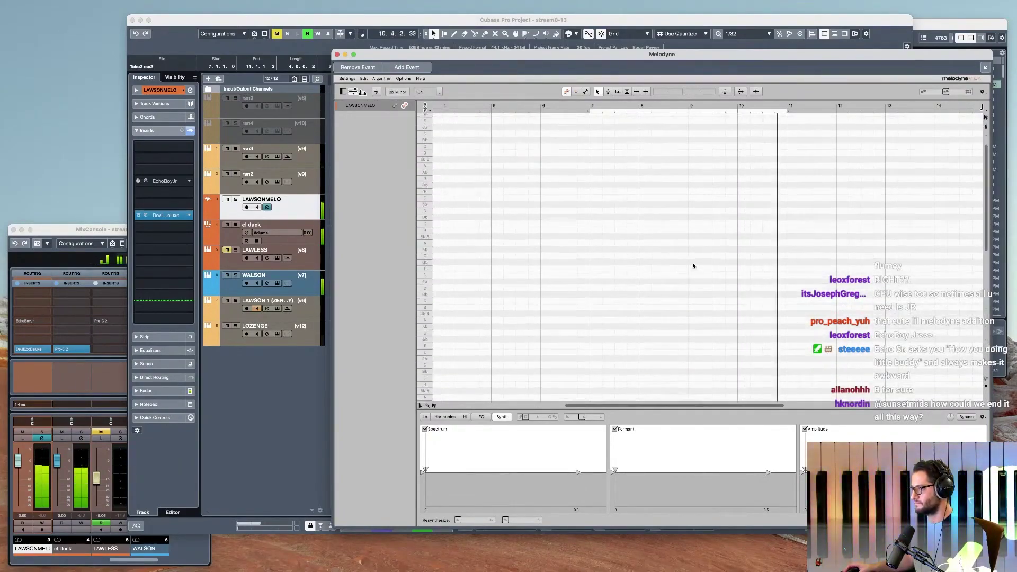
{"action": "scroll", "coordinate": [694, 266], "scroll_direction": "down", "scroll_amount": 5}
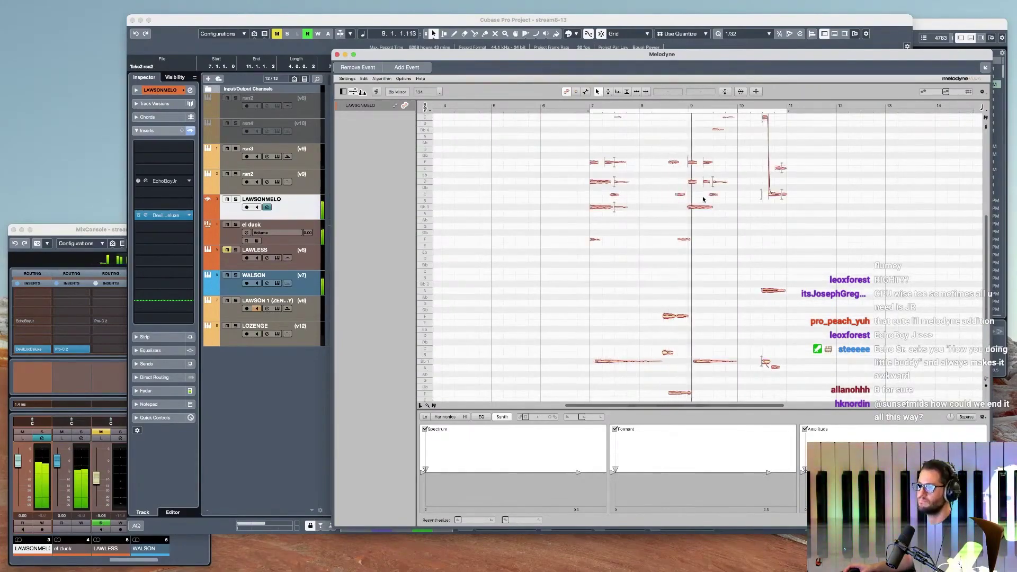
- Select the high C and A notes just before bar 9, and adjust the A note's resynthesis setting
{"action": "scroll", "coordinate": [689, 193], "scroll_direction": "up", "scroll_amount": 5}
{"action": "left_click_drag", "start_coordinate": [696, 217], "coordinate": [727, 267]}
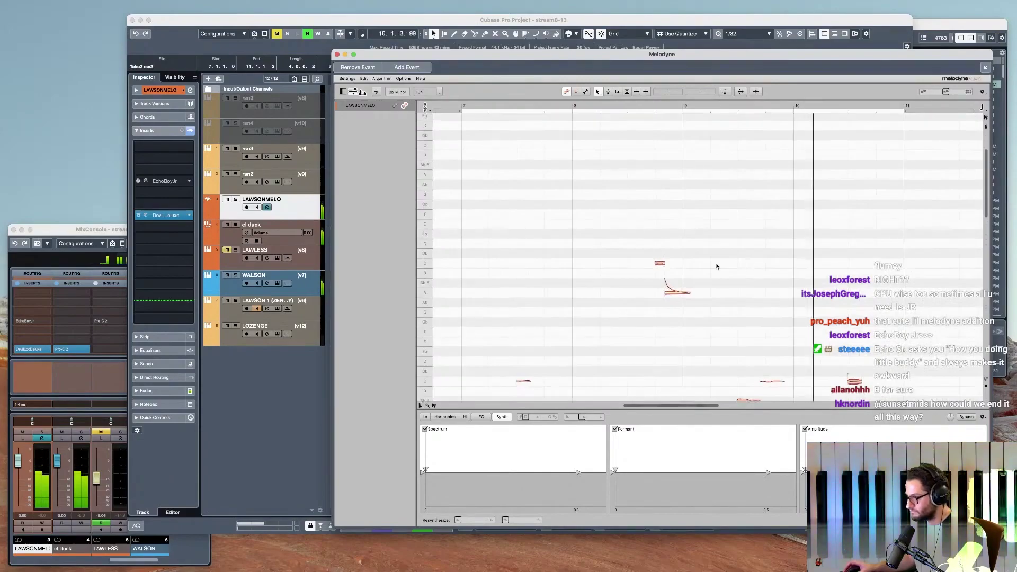
{"action": "left_click_drag", "start_coordinate": [681, 320], "coordinate": [654, 264]}
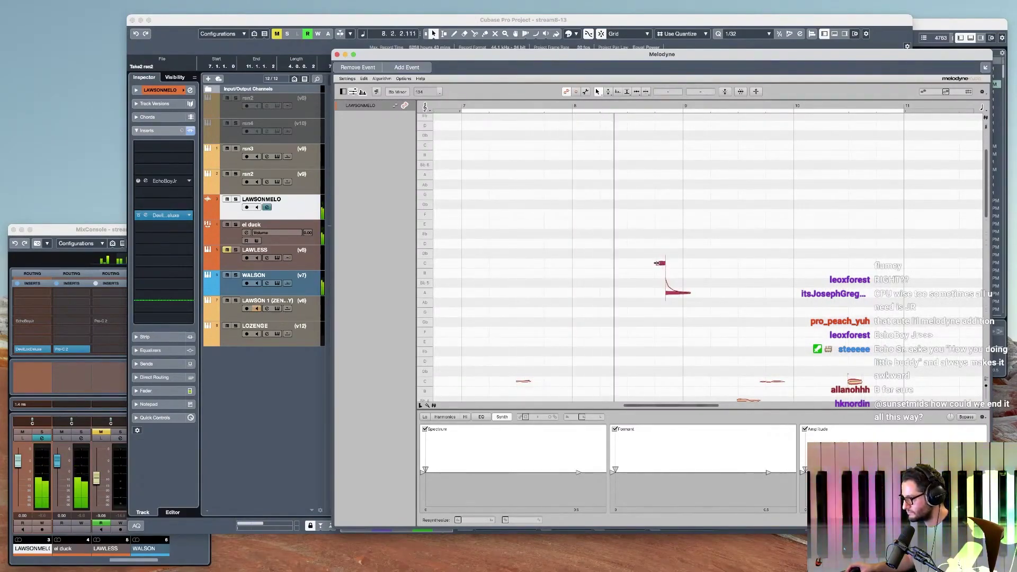
{"action": "left_click", "coordinate": [681, 272]}
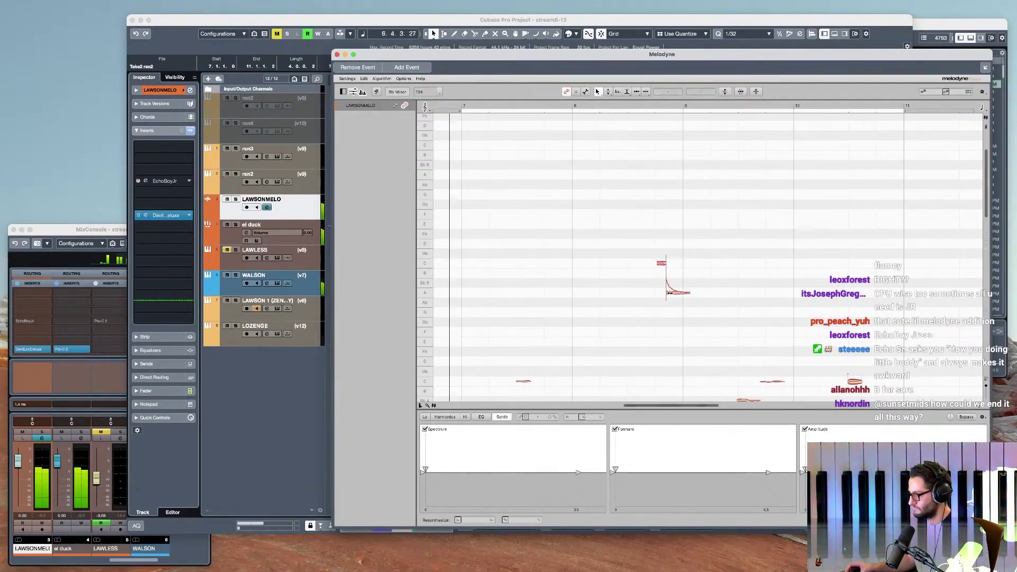
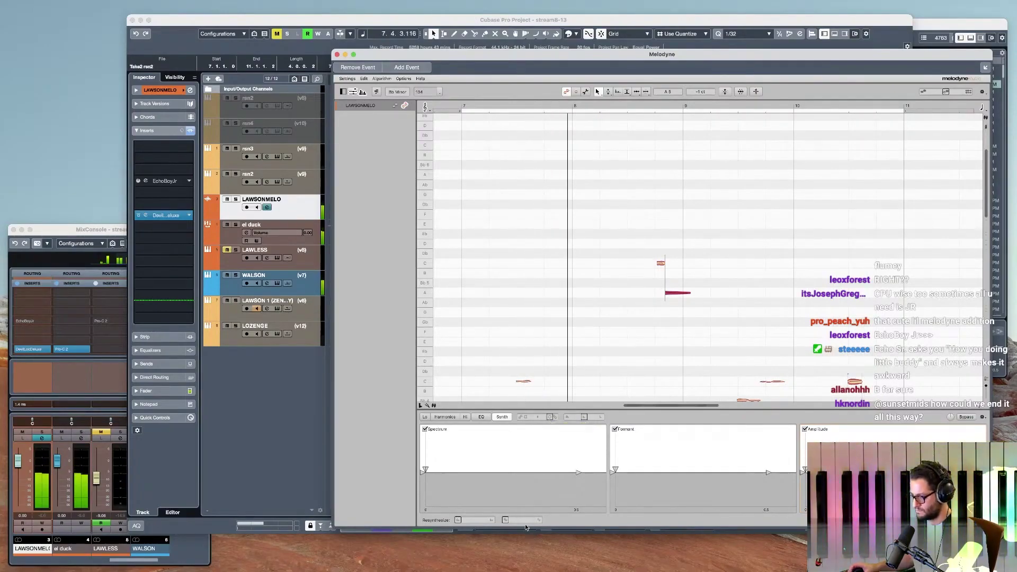
{"action": "left_click_drag", "start_coordinate": [536, 521], "coordinate": [535, 520]}
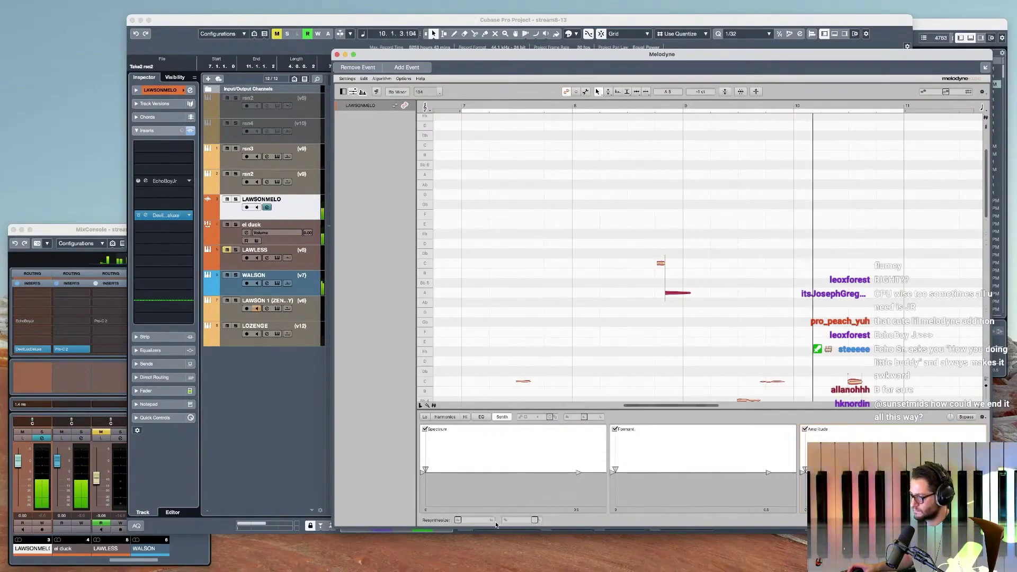
- Insert LFOTool on LAWSONMELO in the slot directly above Devil-Loc Deluxe
{"action": "left_click", "coordinate": [290, 220]}
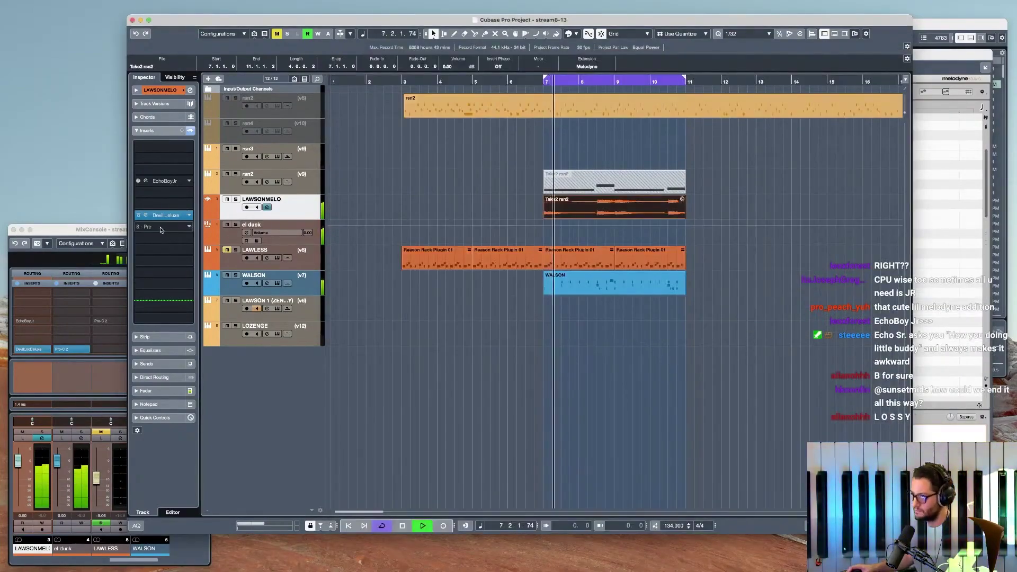
{"action": "left_click", "coordinate": [169, 206]}
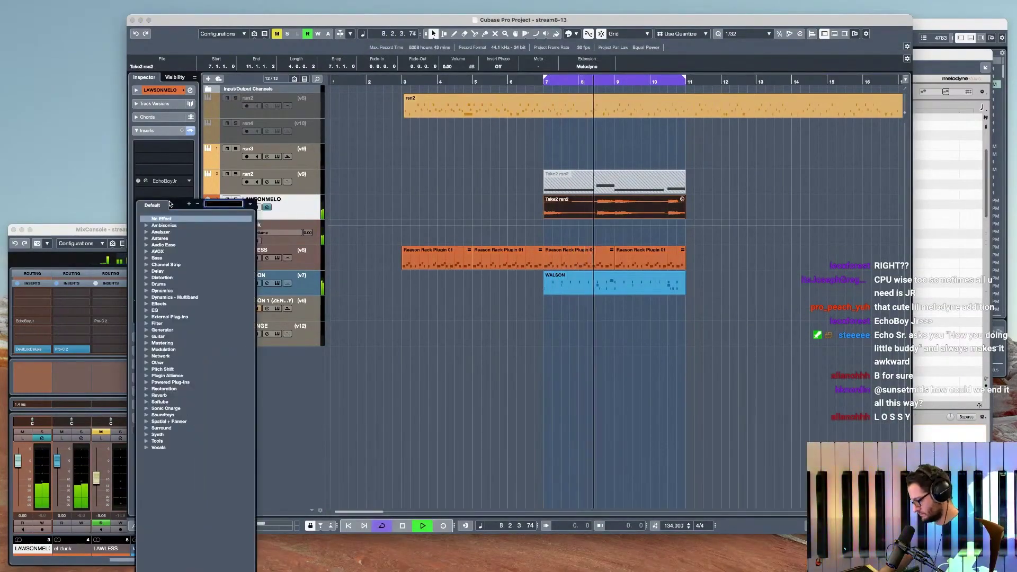
{"action": "type", "text": "lfo"}
{"action": "key", "text": "Return"}
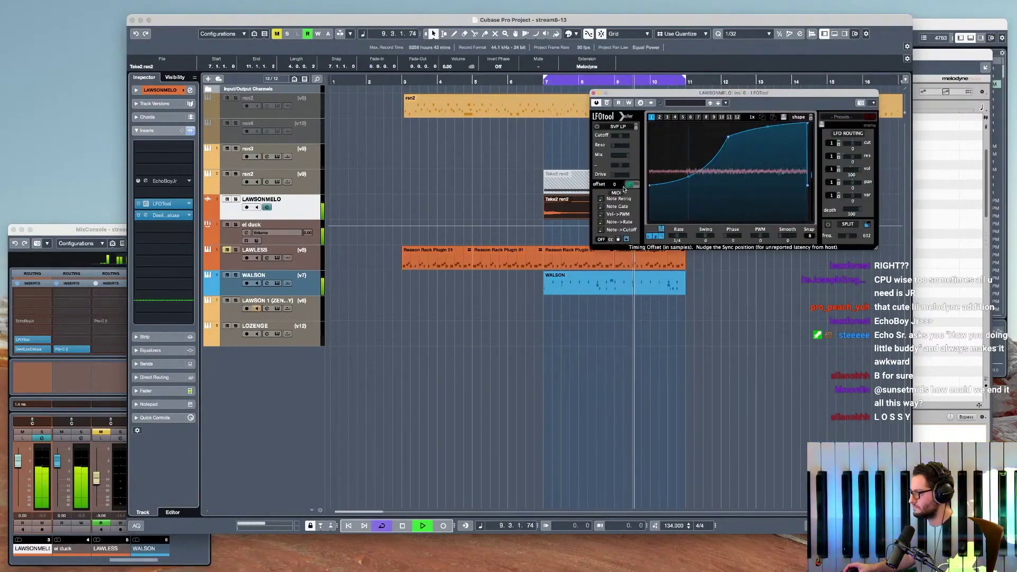
- Load the basic sine shape in LFOTool and set its rate to 1/16
{"action": "left_click", "coordinate": [798, 117]}
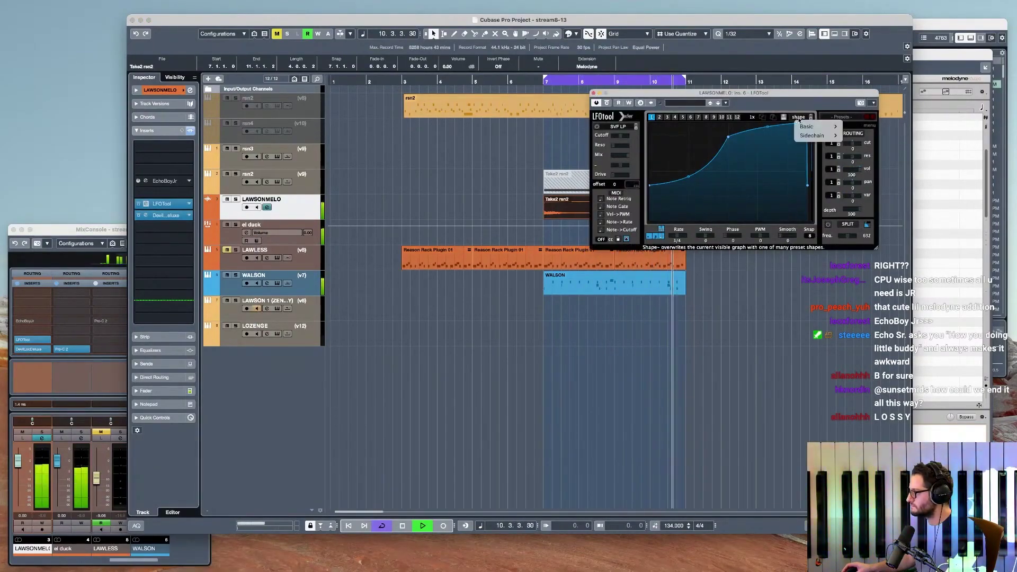
{"action": "mouse_move", "coordinate": [824, 126]}
{"action": "left_click", "coordinate": [864, 198]}
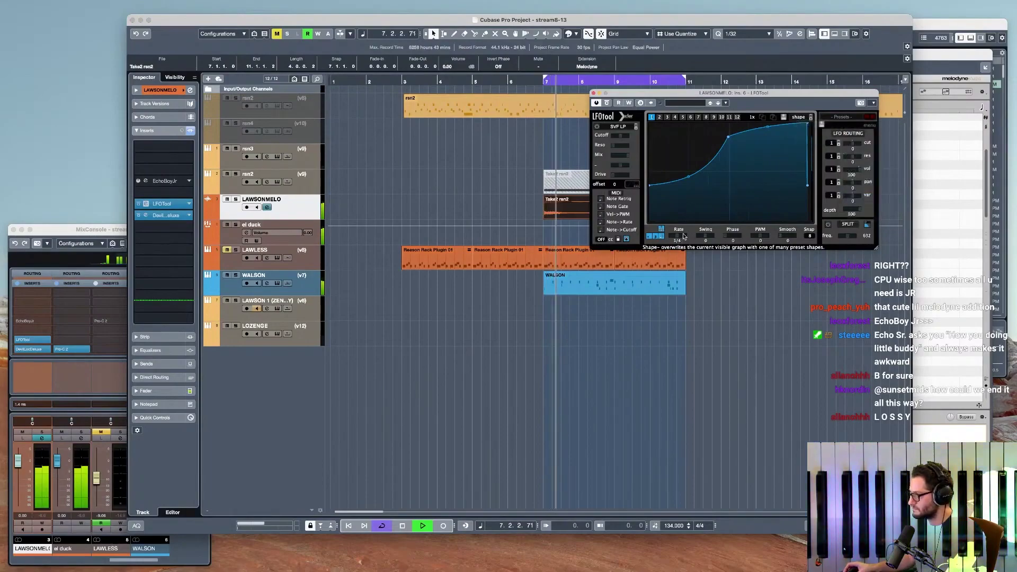
{"action": "left_click_drag", "start_coordinate": [679, 236], "coordinate": [686, 237]}
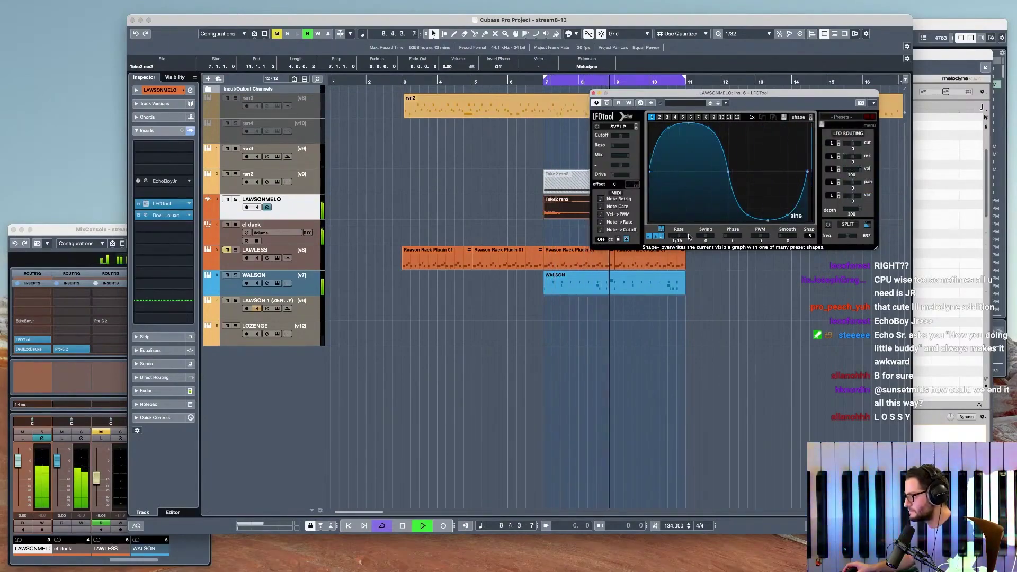
- Flatten the first half of LFOTool's sine shape by removing its upper curve points
{"action": "left_click_drag", "start_coordinate": [681, 92], "coordinate": [592, 115]}
{"action": "double_click", "coordinate": [579, 151]}
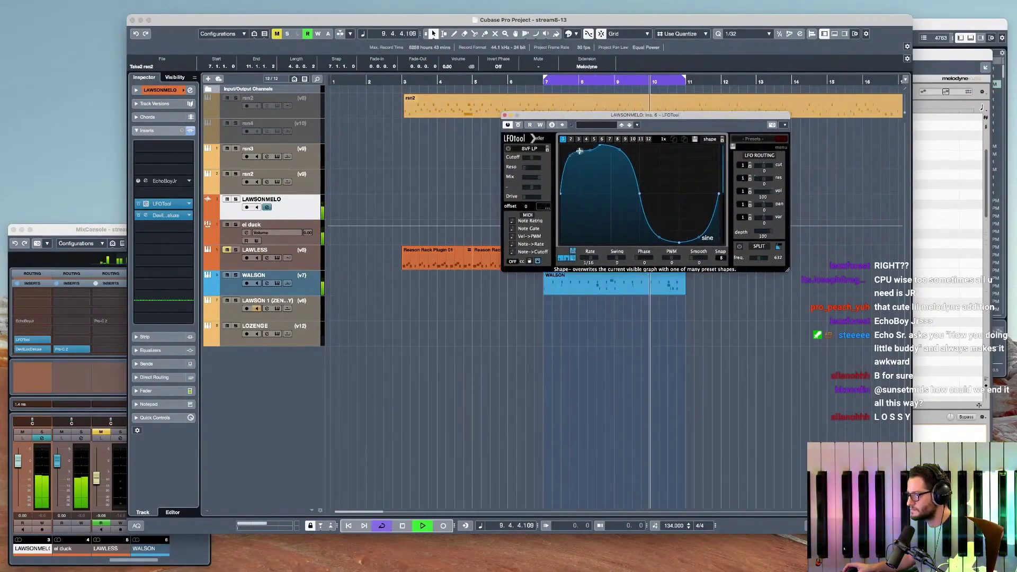
{"action": "double_click", "coordinate": [600, 145]}
{"action": "double_click", "coordinate": [580, 151]}
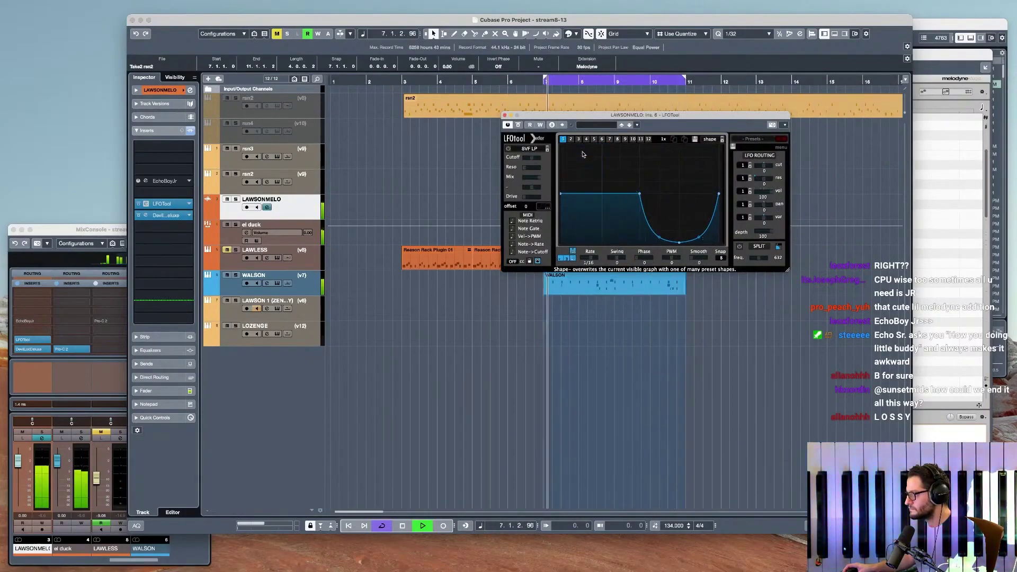
- Reshape the LFOTool curve into a narrow peak near the start with both ends at the bottom
{"action": "left_click_drag", "start_coordinate": [640, 194], "coordinate": [562, 145]}
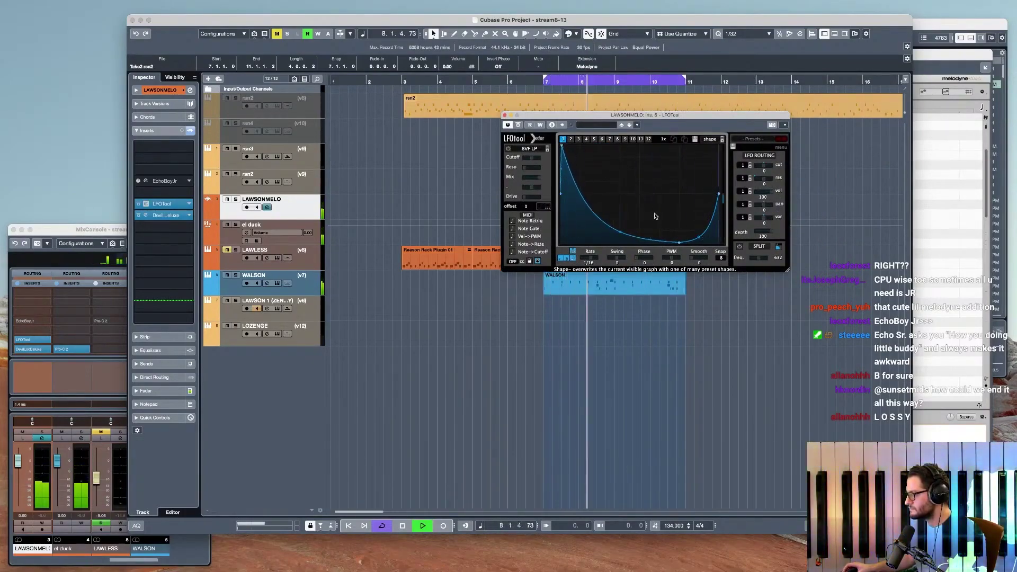
{"action": "mouse_move", "coordinate": [679, 242]}
{"action": "left_mouse_down"}
{"action": "mouse_move", "coordinate": [668, 226]}
{"action": "mouse_move", "coordinate": [662, 241]}
{"action": "left_mouse_up"}
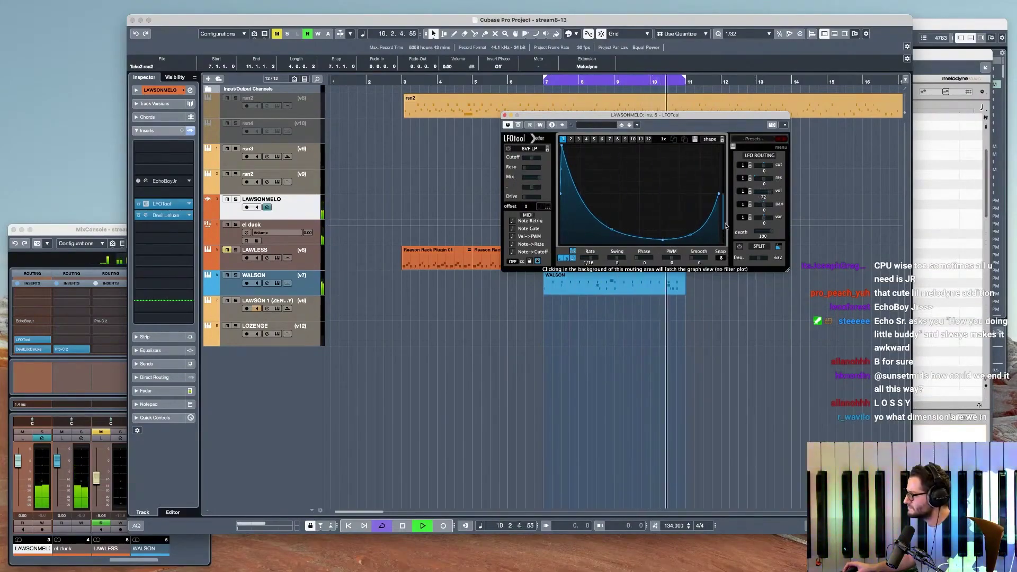
{"action": "left_click_drag", "start_coordinate": [644, 258], "coordinate": [712, 256]}
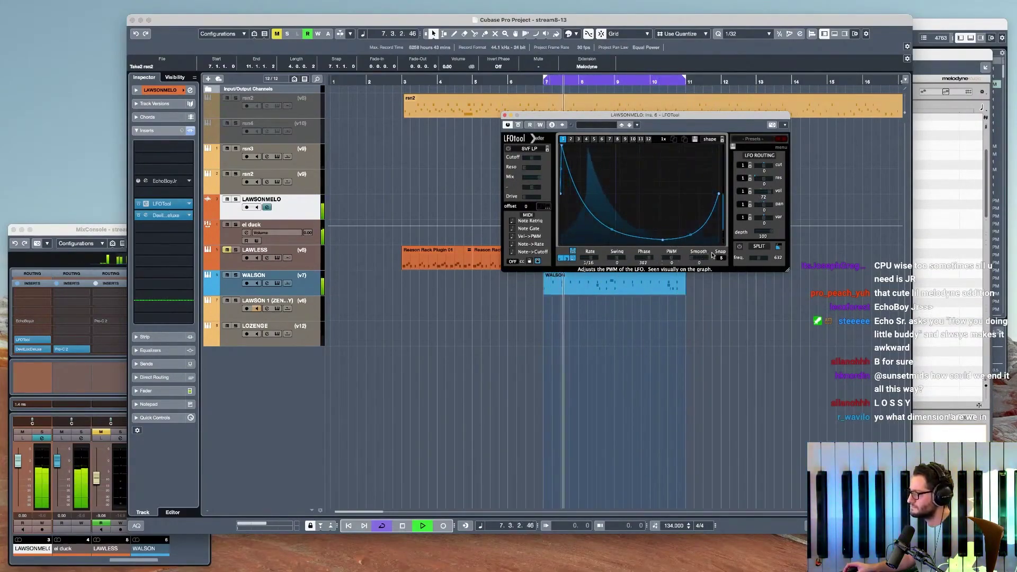
{"action": "left_click_drag", "start_coordinate": [562, 145], "coordinate": [588, 148]}
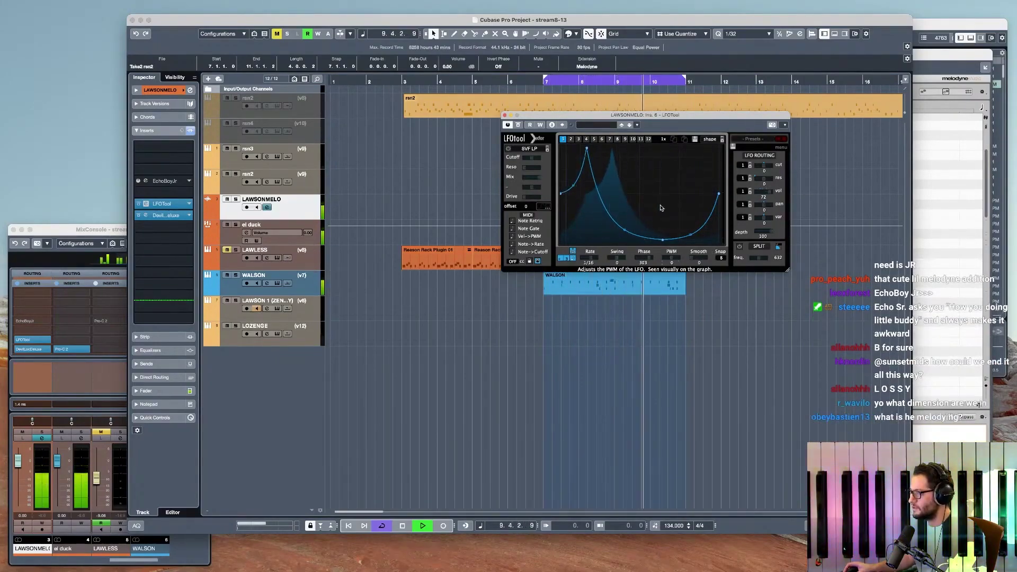
{"action": "left_click_drag", "start_coordinate": [560, 194], "coordinate": [561, 242]}
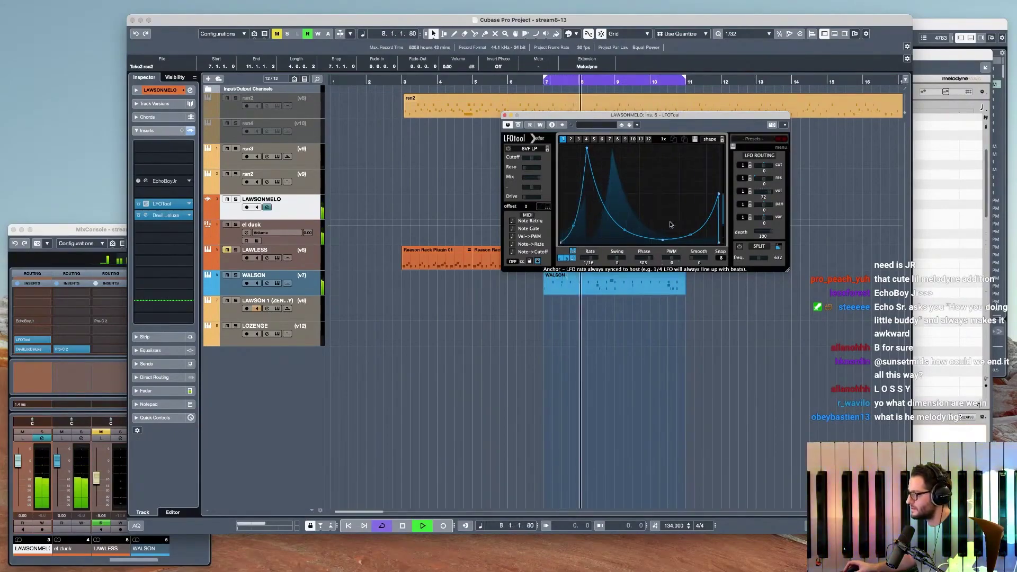
{"action": "mouse_move", "coordinate": [587, 148]}
{"action": "left_mouse_down"}
{"action": "mouse_move", "coordinate": [606, 149]}
{"action": "mouse_move", "coordinate": [595, 149]}
{"action": "left_mouse_up"}
- Set the LFO phase to 22 and fine-tune the volume routing amount, leaving LFOTool bypassed and closed
{"action": "mouse_move", "coordinate": [646, 258]}
{"action": "left_mouse_down"}
{"action": "mouse_move", "coordinate": [657, 253]}
{"action": "mouse_move", "coordinate": [642, 259]}
{"action": "left_mouse_up"}
{"action": "left_click_drag", "start_coordinate": [762, 196], "coordinate": [761, 193]}
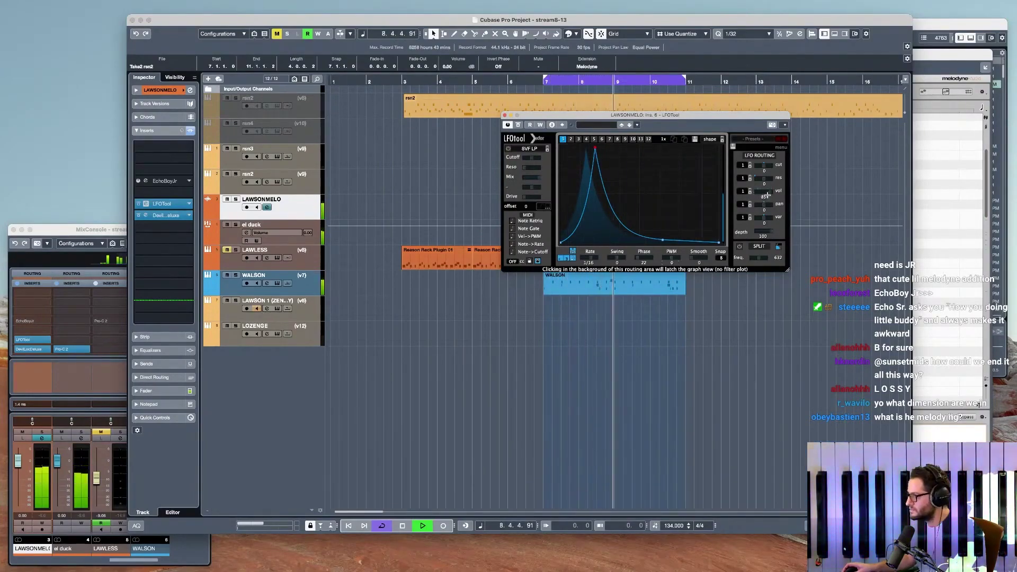
{"action": "left_click", "coordinate": [508, 125]}
{"action": "left_click", "coordinate": [505, 115]}
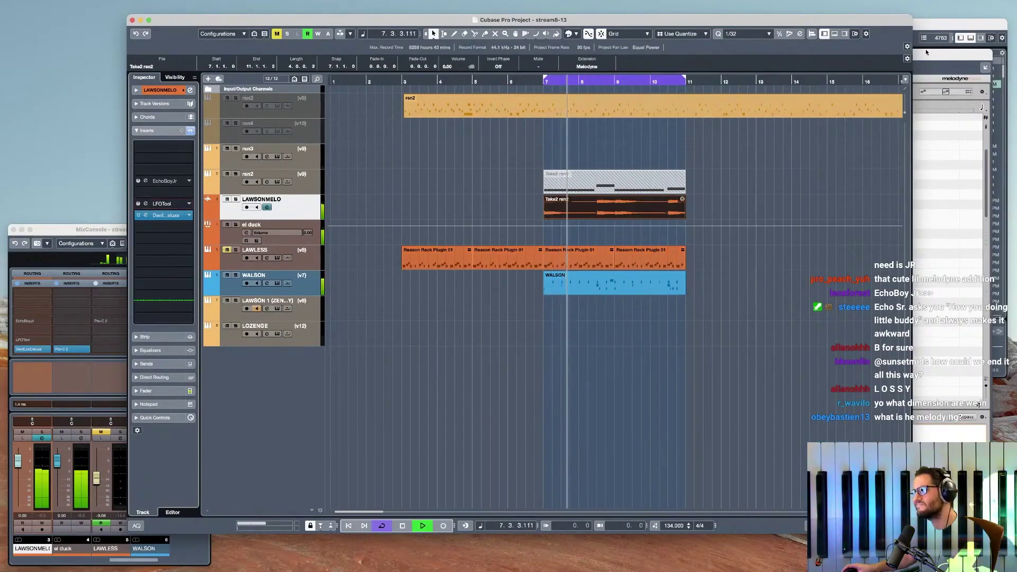
- Check the LAWSONMELO notes in the Melodyne editor during playback and close it
{"action": "left_click", "coordinate": [945, 56]}
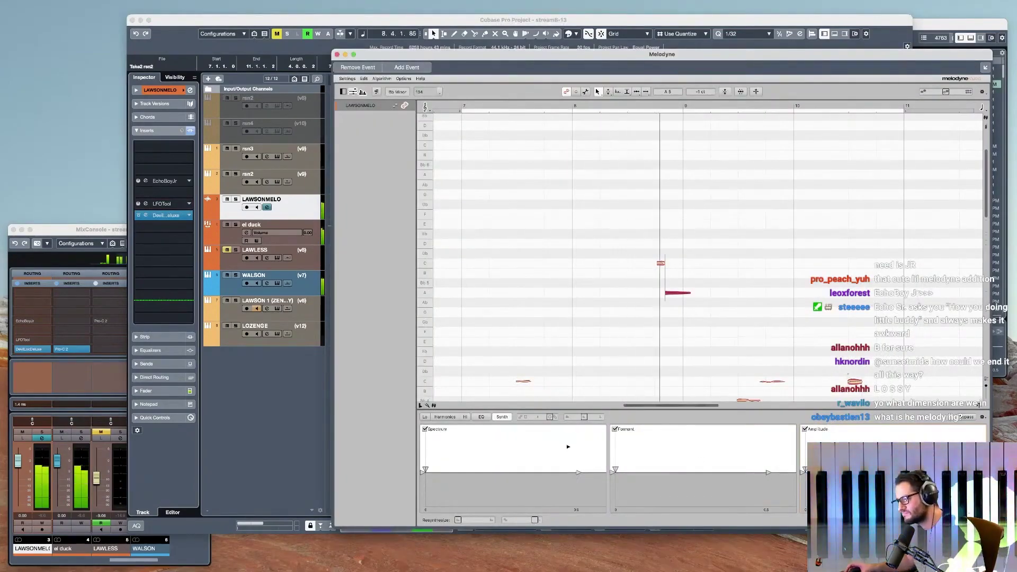
{"action": "left_click_drag", "start_coordinate": [584, 417], "coordinate": [576, 420]}
{"action": "left_click", "coordinate": [601, 393]}
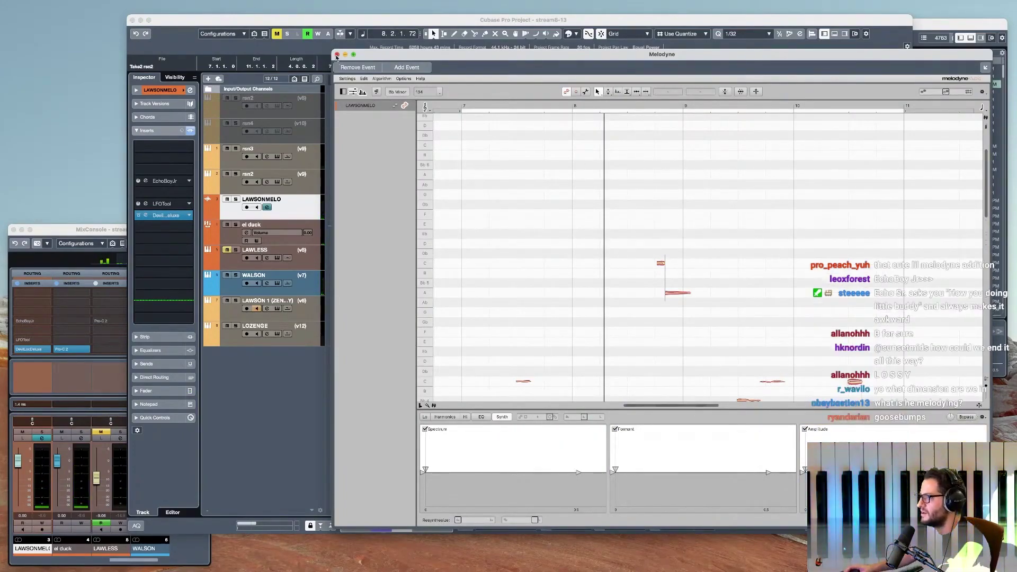
{"action": "left_click", "coordinate": [337, 55]}
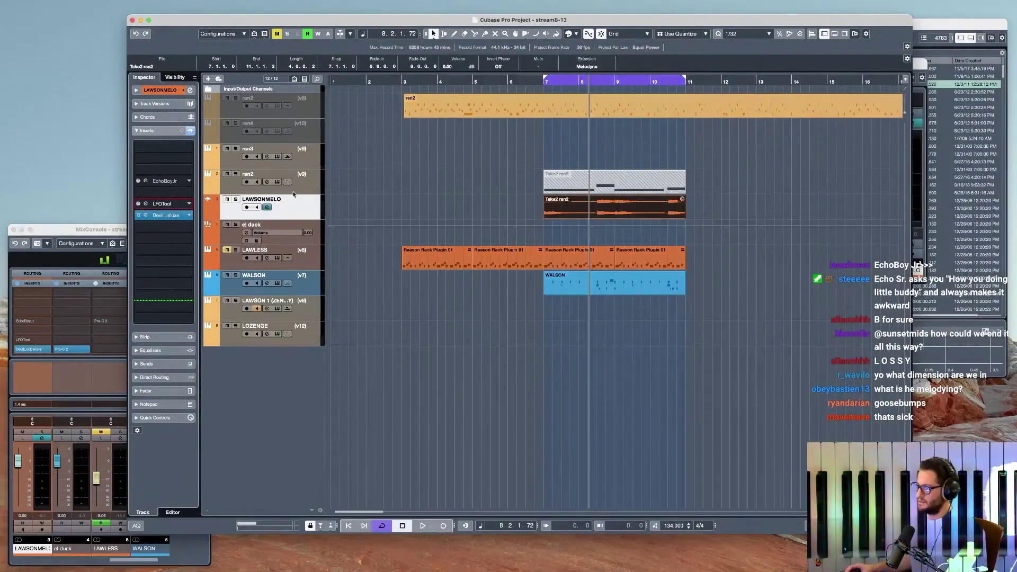
- Enable monitoring on the rsn2 track and inspect its Dr. OctoRex loop in the Reason Rack Plugin
{"action": "left_click", "coordinate": [307, 184]}
{"action": "left_click", "coordinate": [278, 182]}
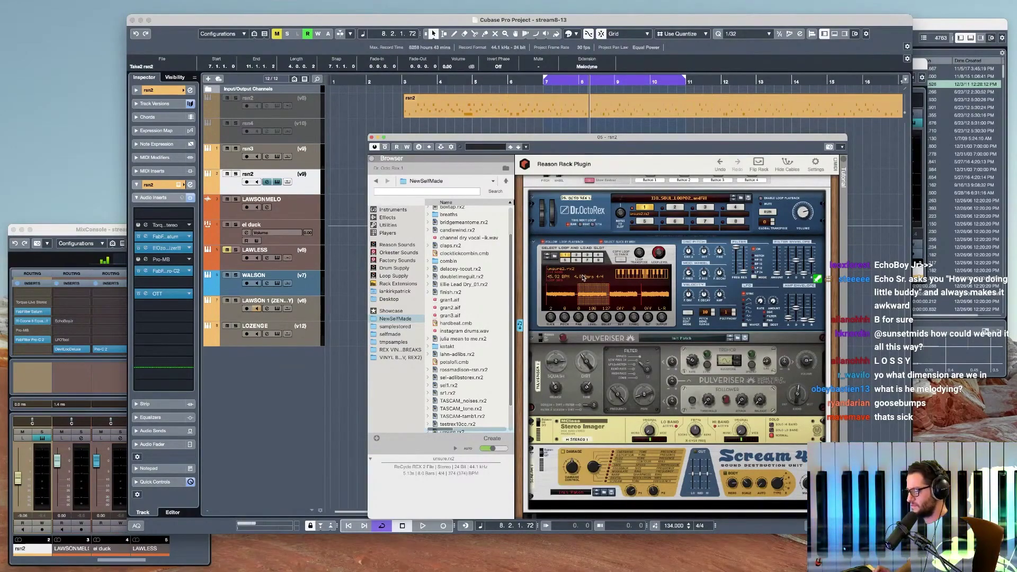
{"action": "left_click", "coordinate": [258, 311]}
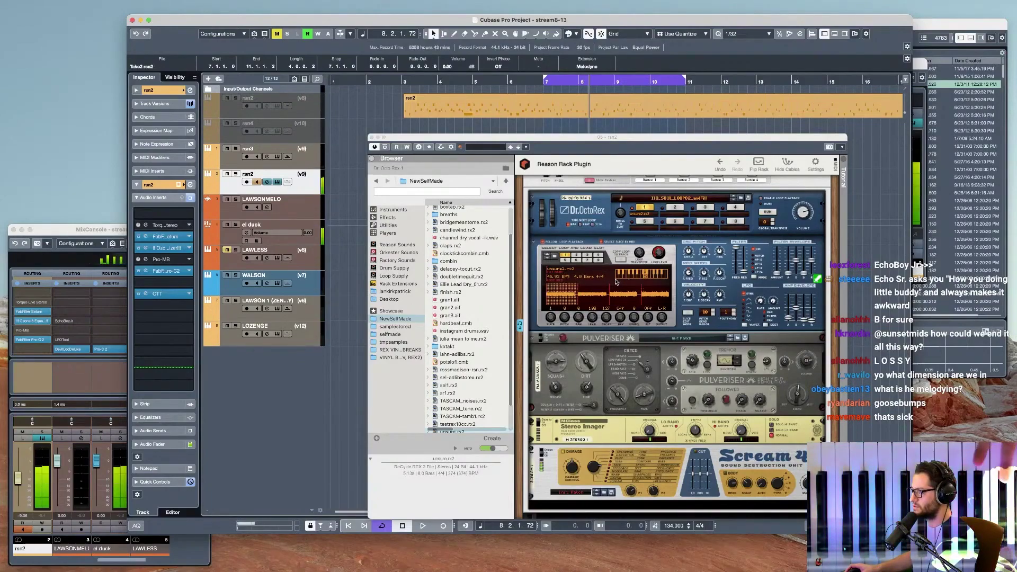
{"action": "left_click", "coordinate": [447, 114]}
{"action": "left_click", "coordinate": [372, 138]}
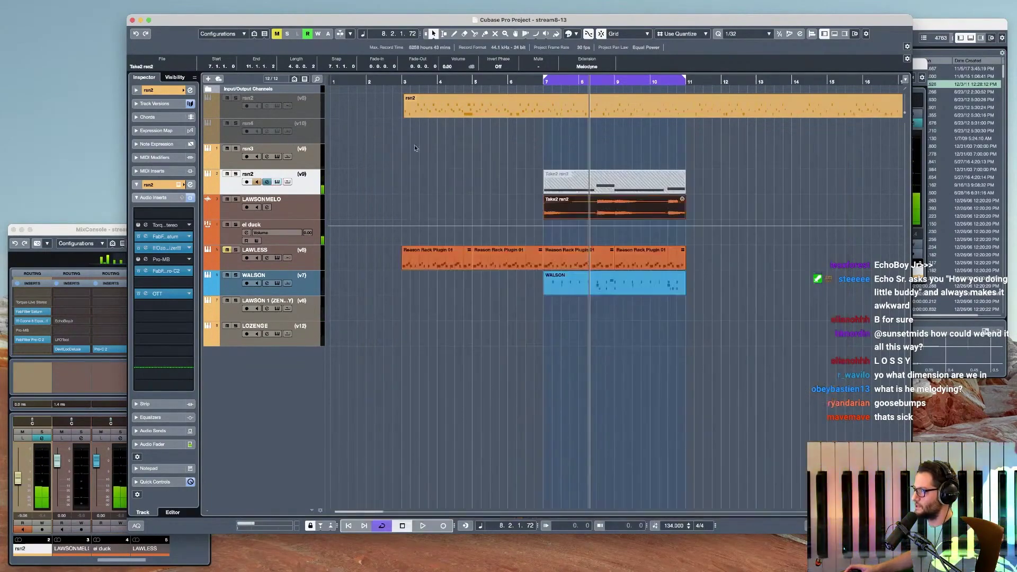
- Play the loop and inspect the pitches of the Take2 rsn2 event in Melodyne
{"action": "left_click", "coordinate": [541, 142]}
{"action": "key", "text": "space"}
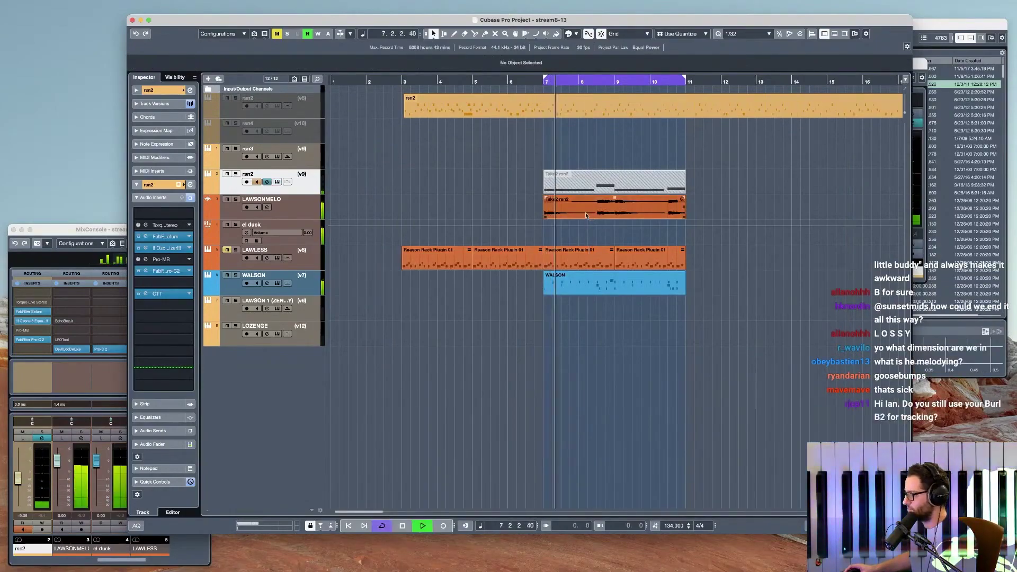
{"action": "double_click", "coordinate": [592, 211]}
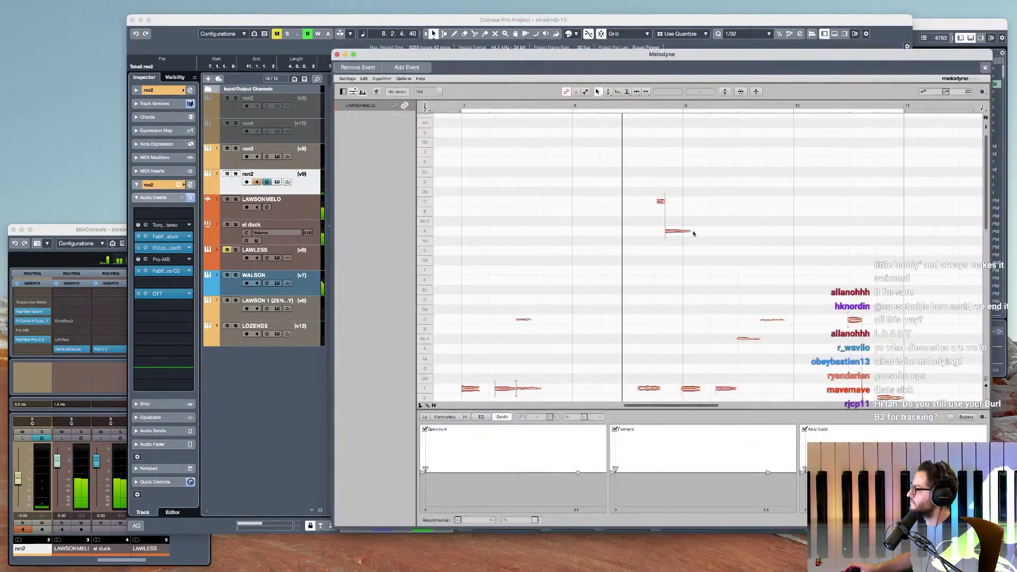
{"action": "left_click", "coordinate": [337, 55]}
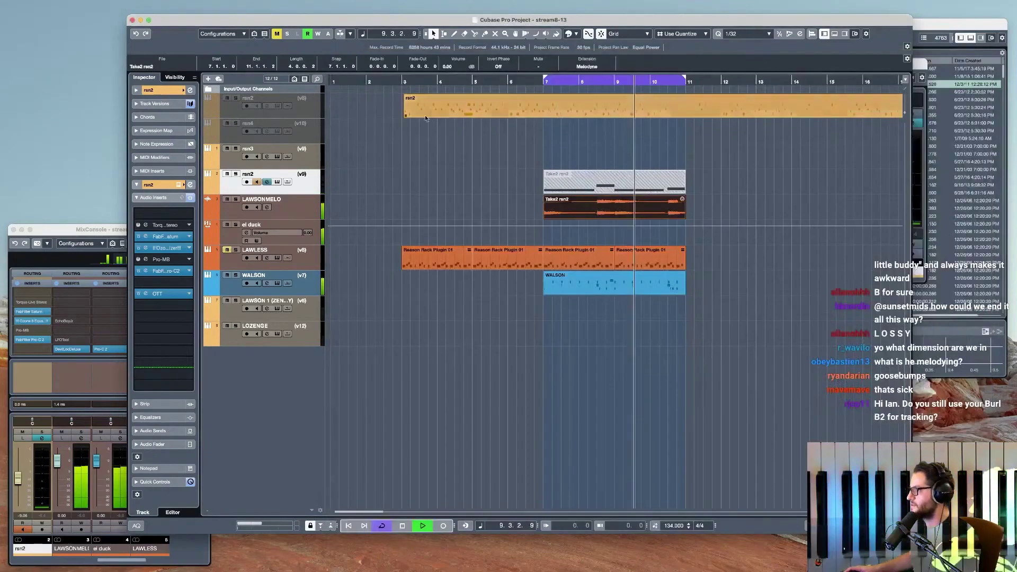
- Stop playback and render the Take2 rsn2 event on LAWSONMELO to a new audio file without the Melodyne extension
{"action": "key", "text": "space"}
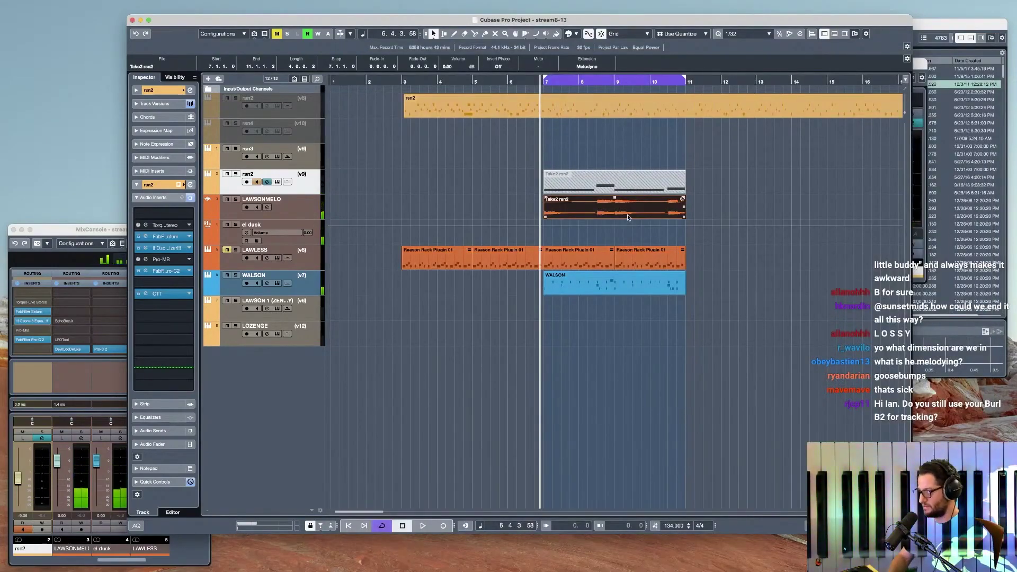
{"action": "key", "text": "b"}
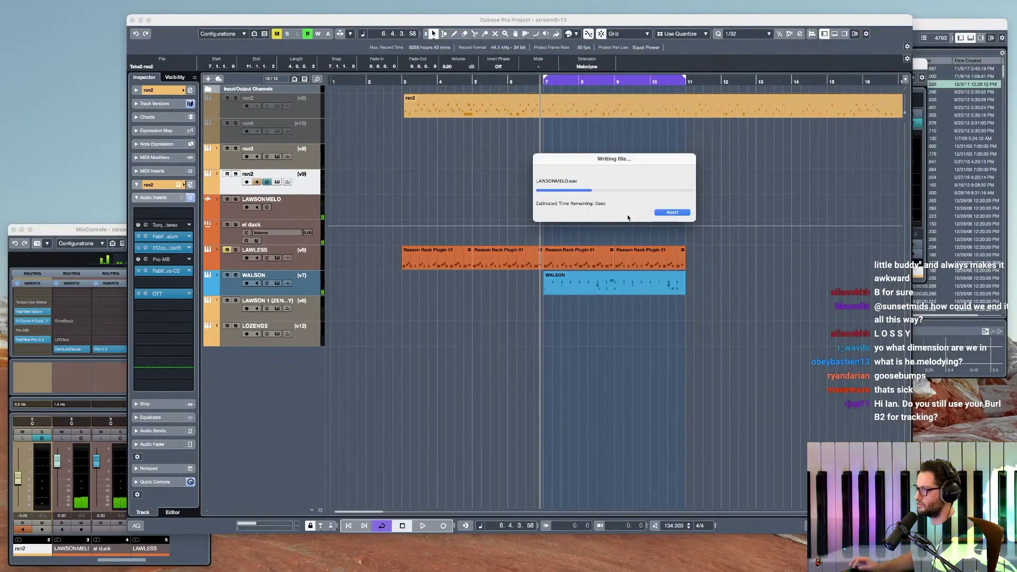
{"action": "scroll", "coordinate": [567, 215], "scroll_direction": "up", "scroll_amount": 1}
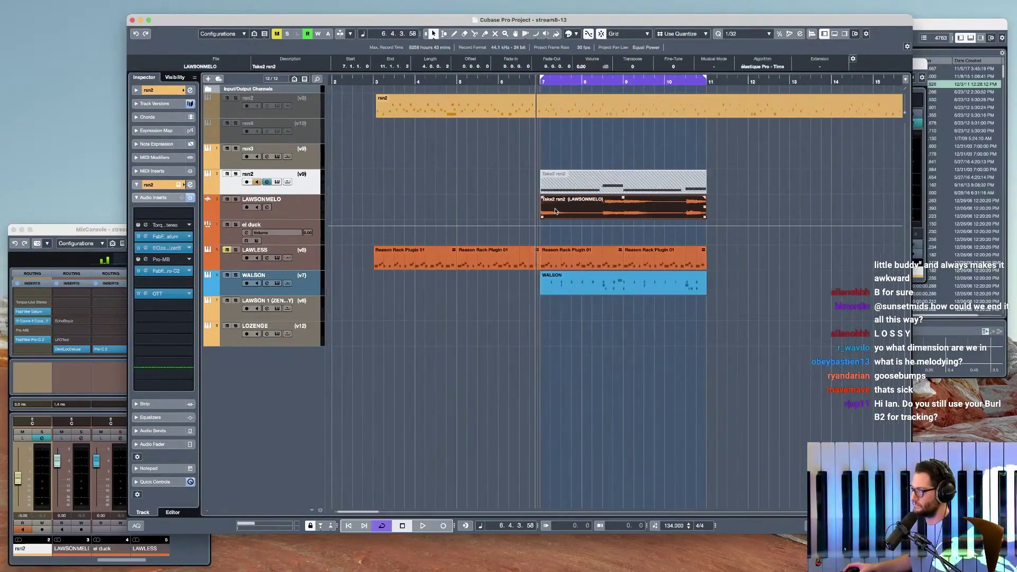
- Split the rendered LAWSONMELO event at bar 8 and trim the start of the second part to about 8.2.4
{"action": "key", "text": "space"}
{"action": "scroll", "coordinate": [555, 212], "scroll_direction": "up", "scroll_amount": 1}
{"action": "left_click", "coordinate": [590, 212], "text": "alt"}
{"action": "scroll", "coordinate": [586, 217], "scroll_direction": "up", "scroll_amount": 3}
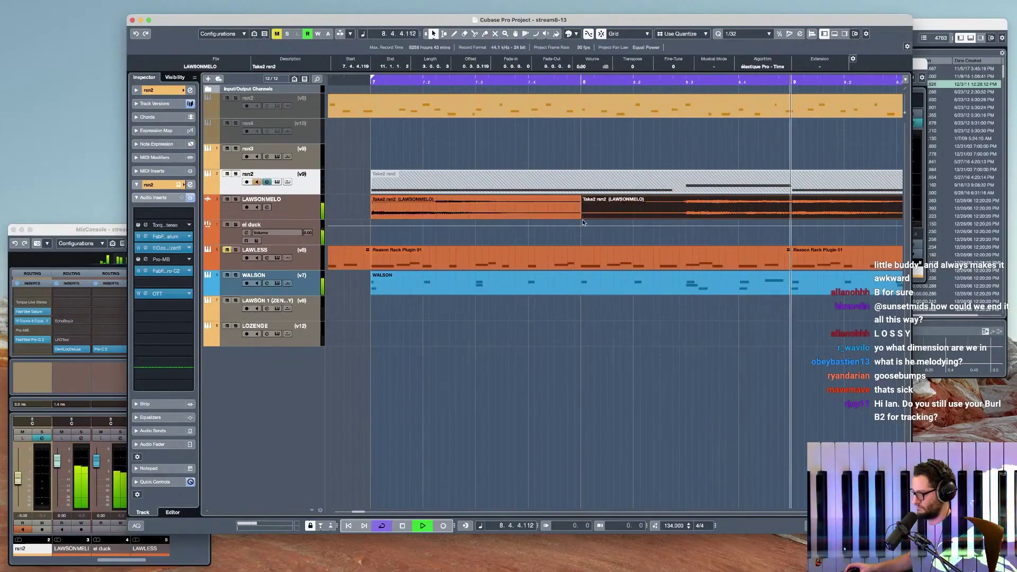
{"action": "left_click_drag", "start_coordinate": [583, 218], "coordinate": [681, 217]}
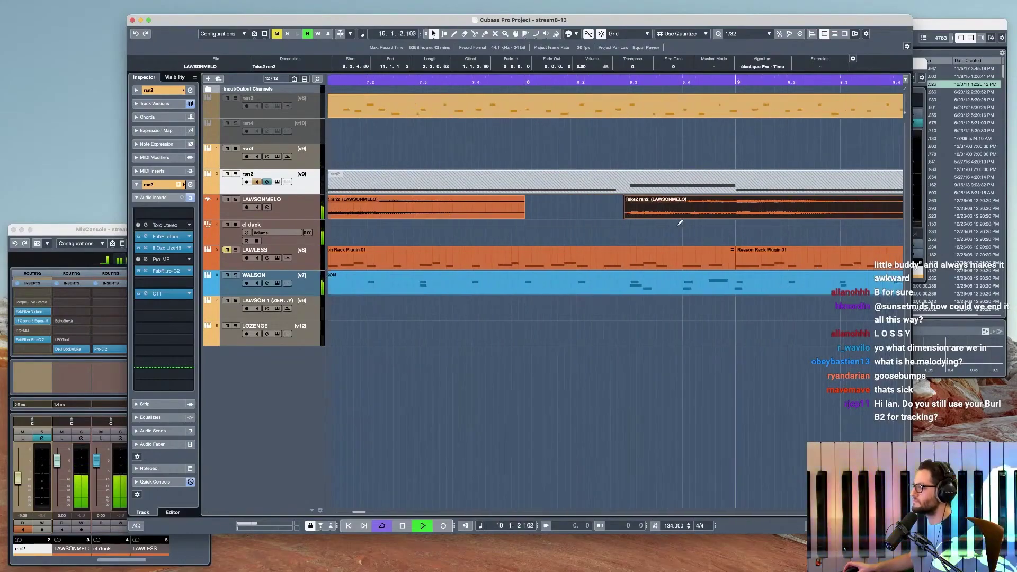
- Play the loop to audition the gap between the two LAWSONMELO events
{"action": "scroll", "coordinate": [680, 222], "scroll_direction": "down", "scroll_amount": 3}
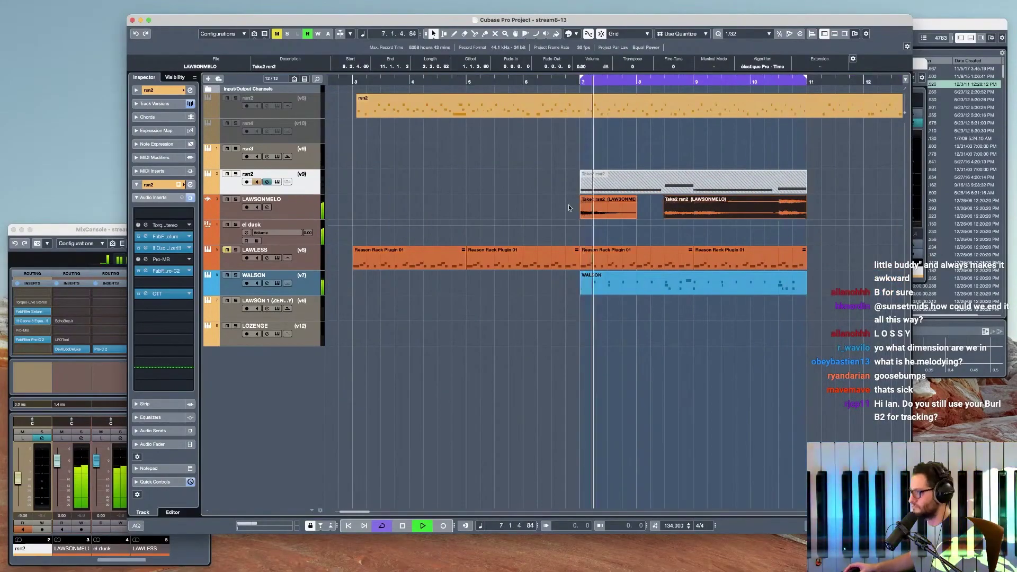
{"action": "scroll", "coordinate": [565, 208], "scroll_direction": "up", "scroll_amount": 3}
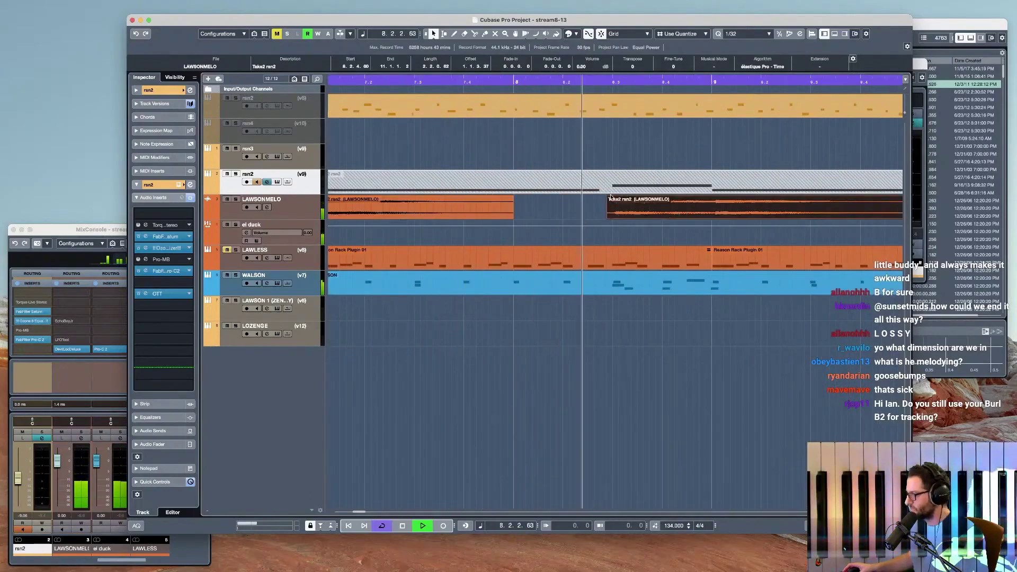
{"action": "key", "text": "space"}
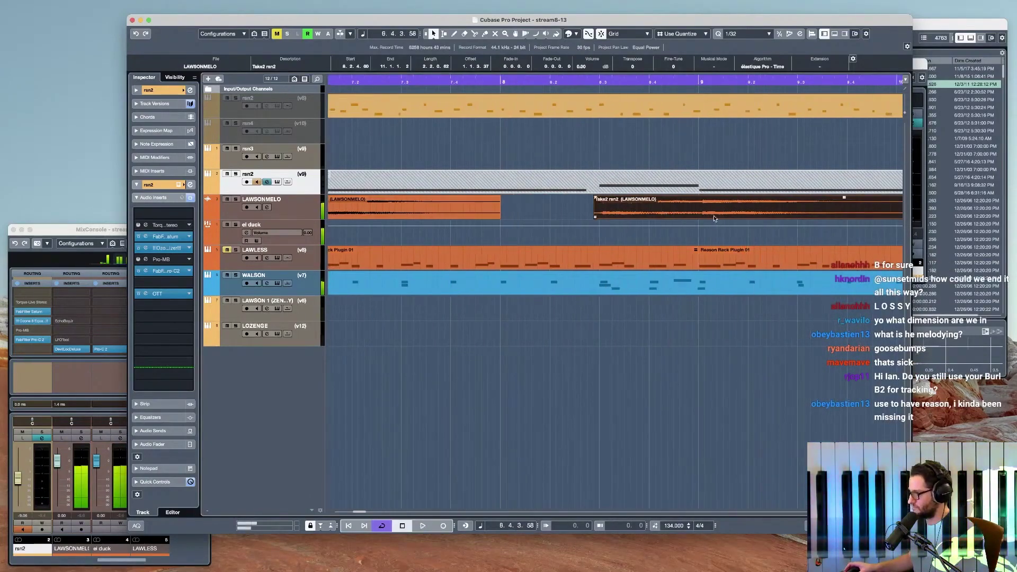
{"action": "scroll", "coordinate": [543, 232], "scroll_direction": "down", "scroll_amount": 3}
{"action": "key", "text": "space"}
{"action": "key", "text": "space"}
- Show the LAWSONMELO track settings and open the Pro-C 2 compressor on the el duck group during playback
{"action": "left_click", "coordinate": [313, 213]}
{"action": "left_click", "coordinate": [173, 90]}
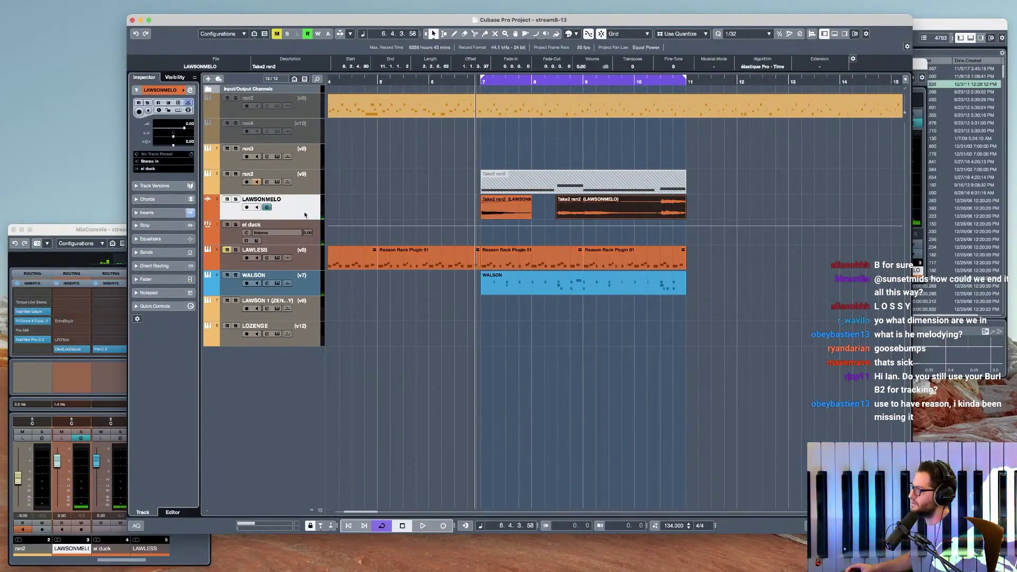
{"action": "key", "text": "space"}
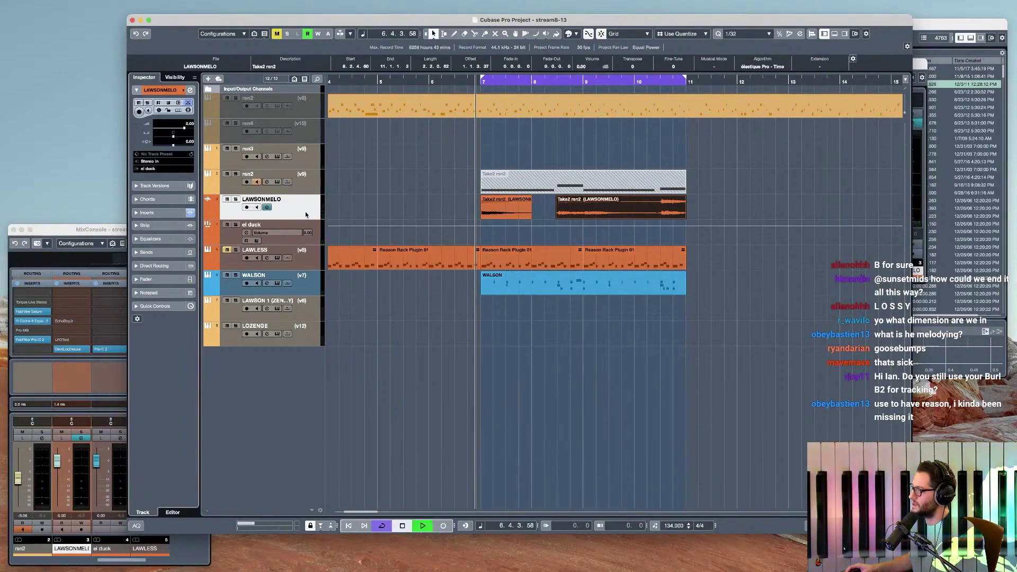
{"action": "left_click", "coordinate": [234, 233]}
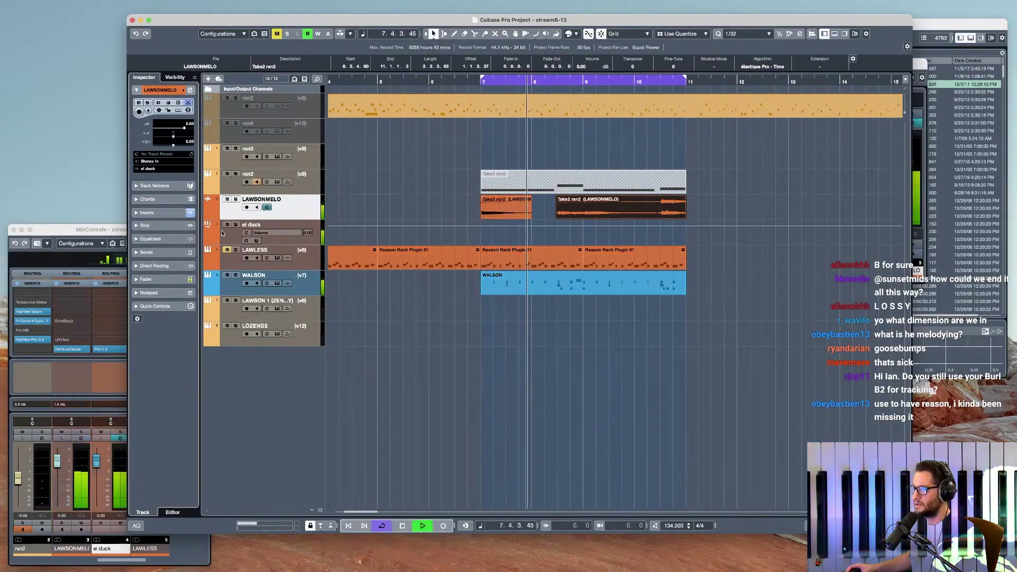
{"action": "left_click", "coordinate": [159, 189]}
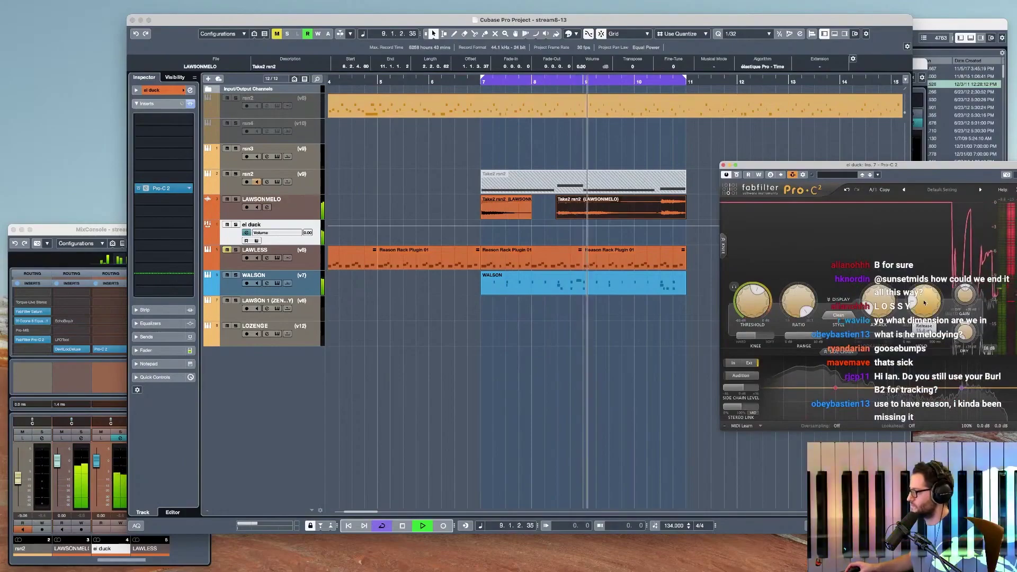
- Adjust the el duck Pro-C 2 threshold and pull its side-chain low-pass filter down to low frequencies
{"action": "left_click_drag", "start_coordinate": [750, 303], "coordinate": [749, 311]}
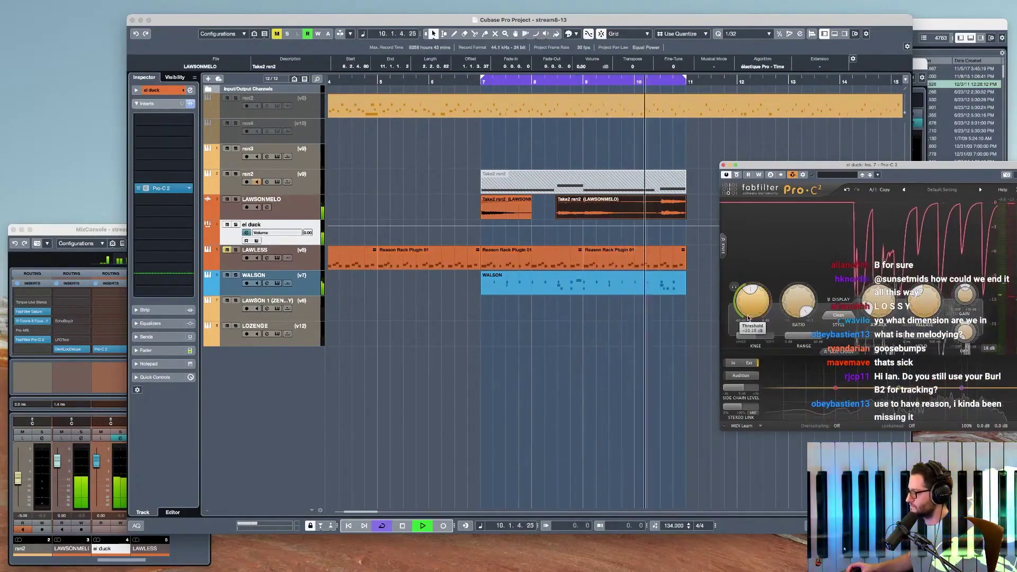
{"action": "left_click_drag", "start_coordinate": [952, 382], "coordinate": [842, 392]}
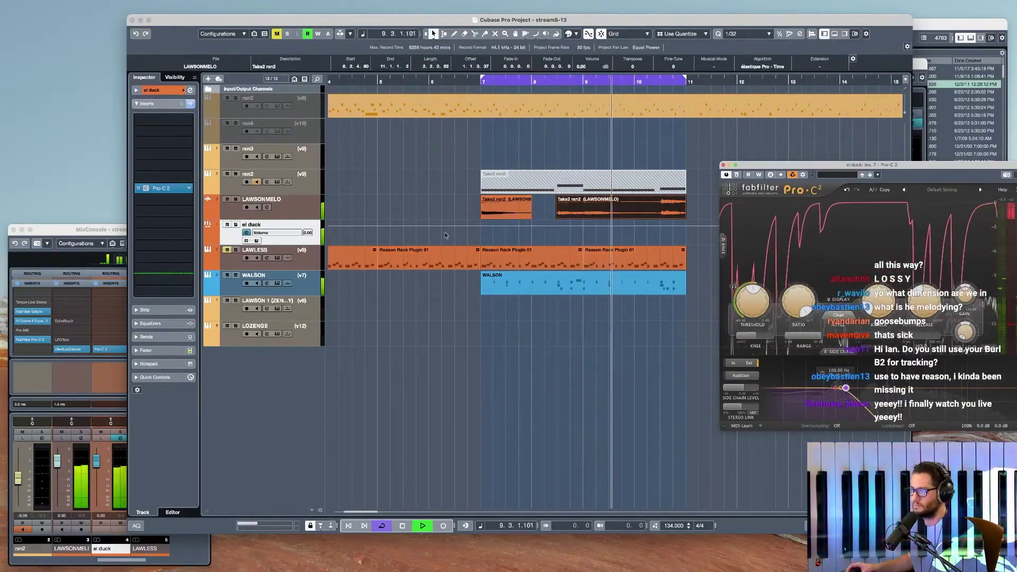
{"action": "mouse_move", "coordinate": [744, 389]}
{"action": "left_mouse_down"}
{"action": "mouse_move", "coordinate": [771, 390]}
{"action": "mouse_move", "coordinate": [744, 389]}
{"action": "left_mouse_up"}
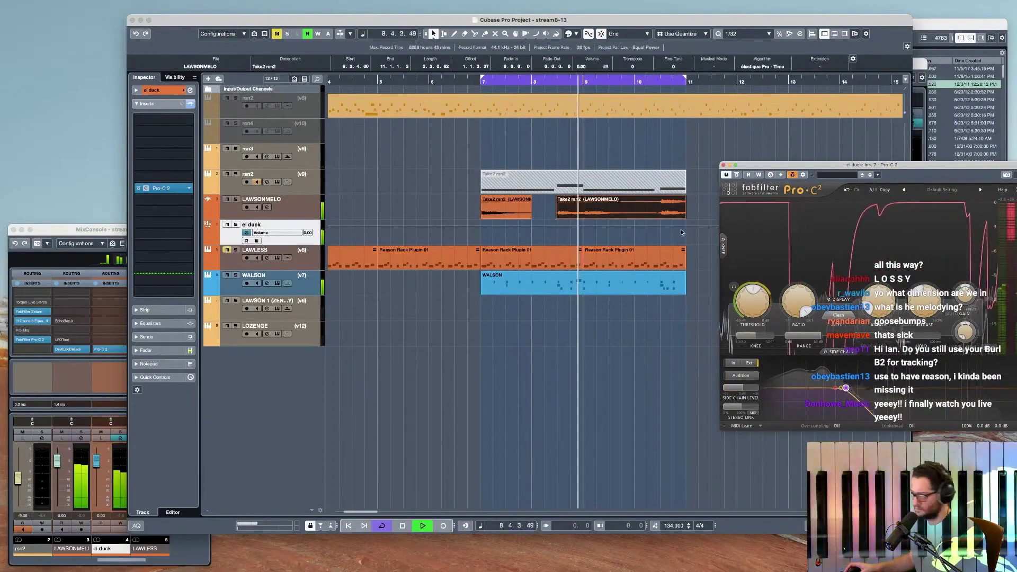
{"action": "left_click", "coordinate": [618, 221]}
{"action": "key", "text": "space"}
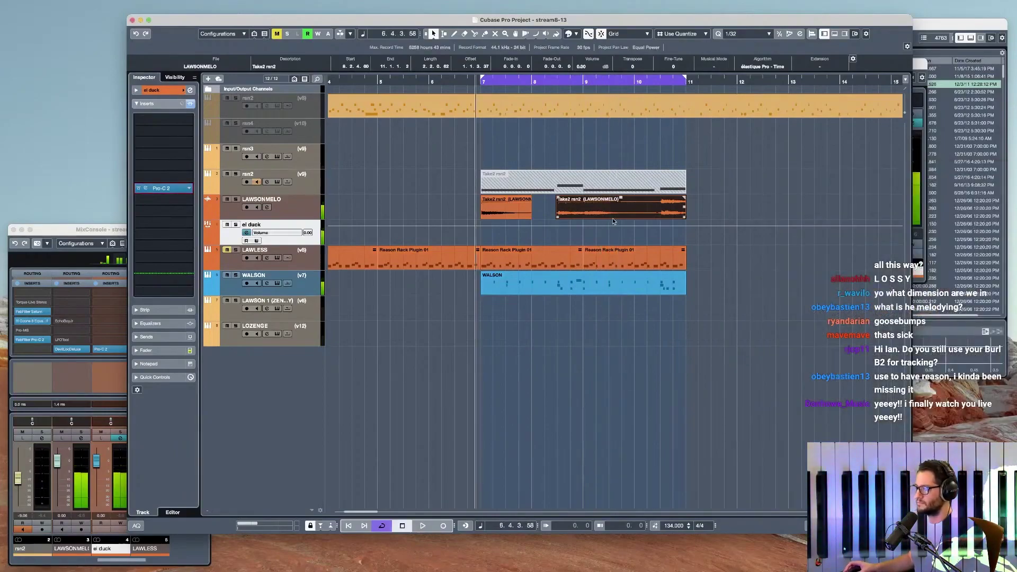
- Try a split near bar 10 in the second LAWSONMELO event, undo it, and replay the loop
{"action": "left_click", "coordinate": [614, 157]}
{"action": "key", "text": "space"}
{"action": "left_click", "coordinate": [637, 215], "text": "alt"}
{"action": "key", "text": "super+z"}
{"action": "key", "text": "space"}
{"action": "left_click", "coordinate": [468, 155]}
{"action": "key", "text": "space"}
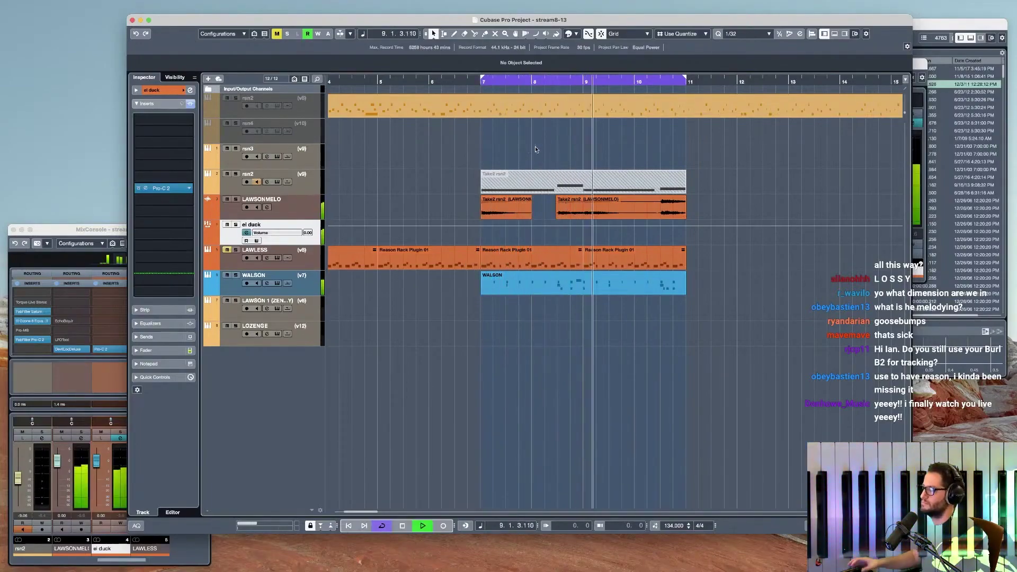
- Try splitting the second LAWSONMELO event near bar 9 and trimming it at the cut, and undo both edits
{"action": "left_click", "coordinate": [517, 138]}
{"action": "scroll", "coordinate": [555, 227], "scroll_direction": "up", "scroll_amount": 4}
{"action": "left_click", "coordinate": [679, 214], "text": "alt"}
{"action": "left_click_drag", "start_coordinate": [678, 216], "coordinate": [665, 216]}
{"action": "key", "text": "super+z"}
{"action": "key", "text": "super+z"}
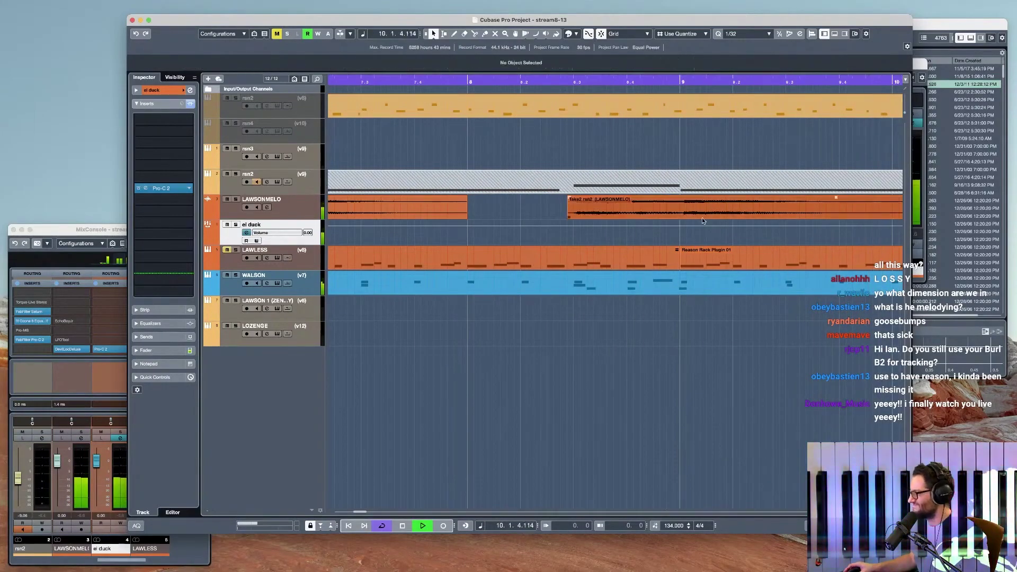
{"action": "scroll", "coordinate": [702, 219], "scroll_direction": "down", "scroll_amount": 4}
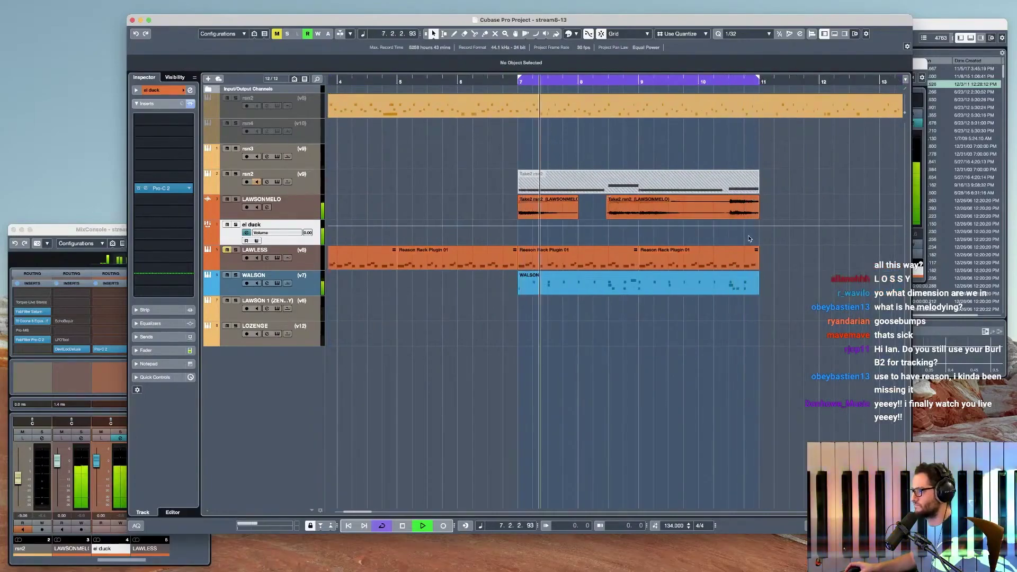
- Stop playback, give the rsn2 track a new empty version, and open its Reason Rack Plugin
{"action": "key", "text": "space"}
{"action": "left_click", "coordinate": [959, 30]}
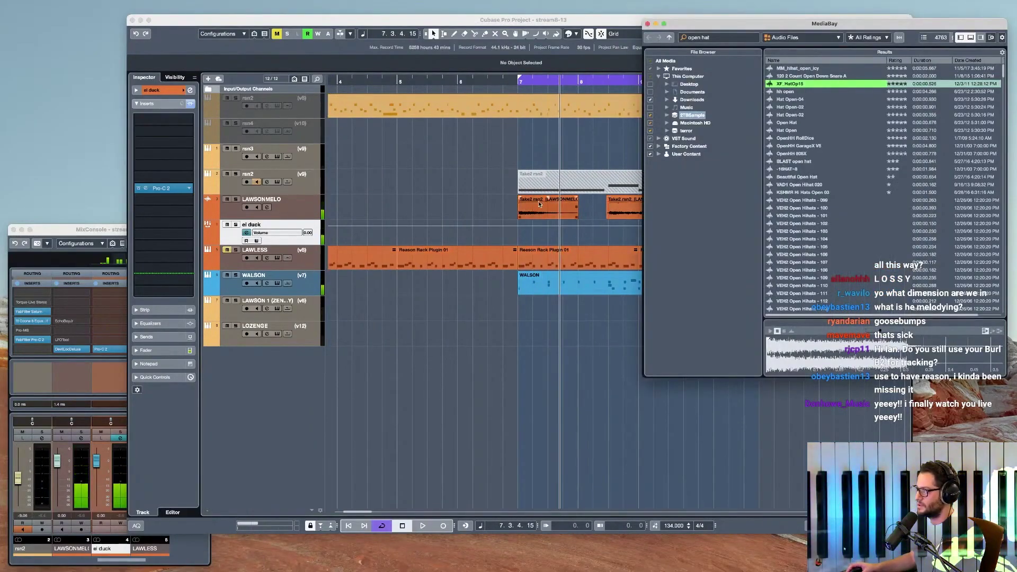
{"action": "left_click", "coordinate": [539, 202]}
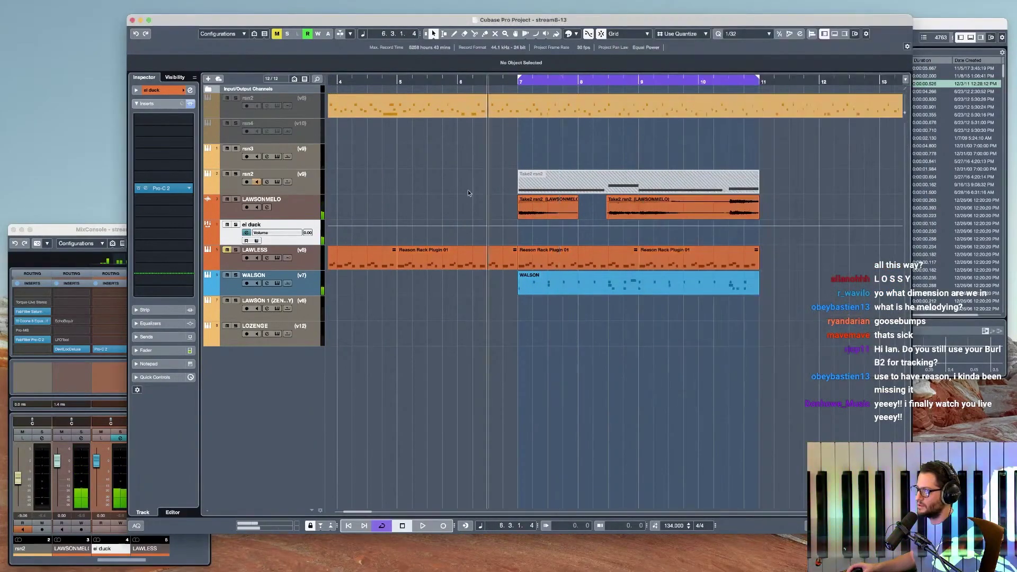
{"action": "left_click", "coordinate": [305, 189]}
{"action": "left_click", "coordinate": [276, 182]}
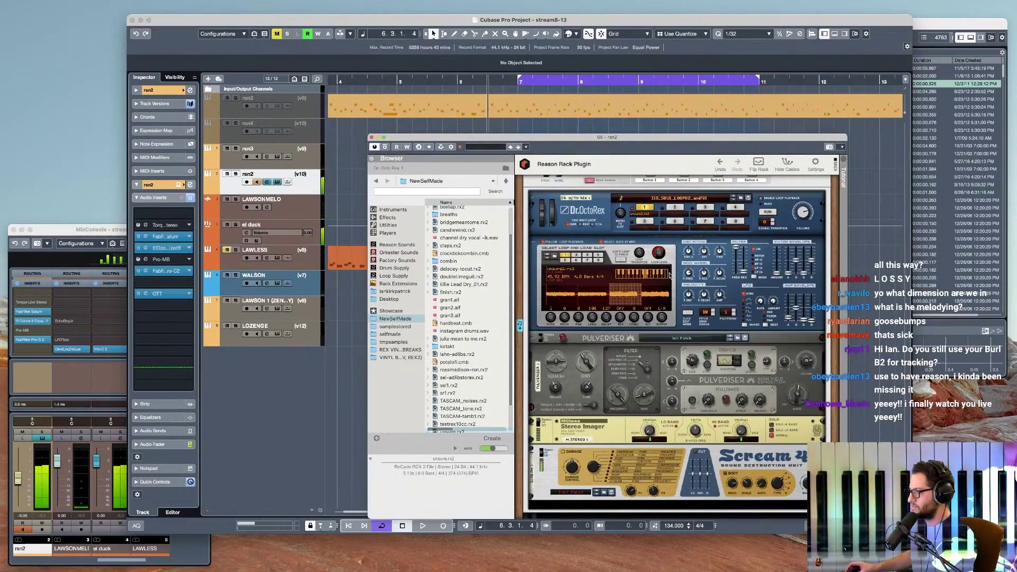
- Load the testrex10cc.rx2 loop into Dr. OctoRex and adjust its amp envelope
{"action": "scroll", "coordinate": [469, 395], "scroll_direction": "down", "scroll_amount": 3}
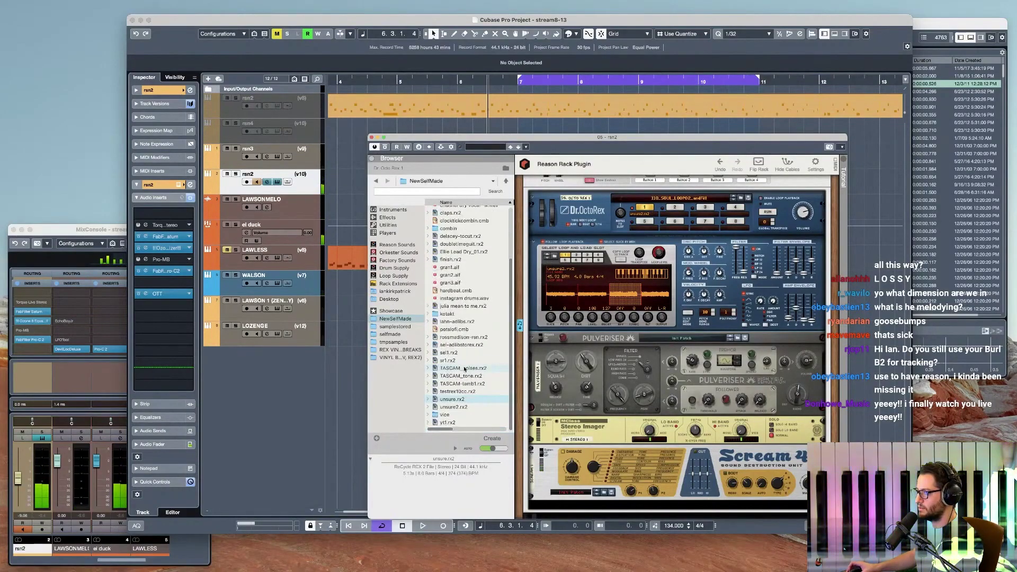
{"action": "left_click", "coordinate": [468, 392]}
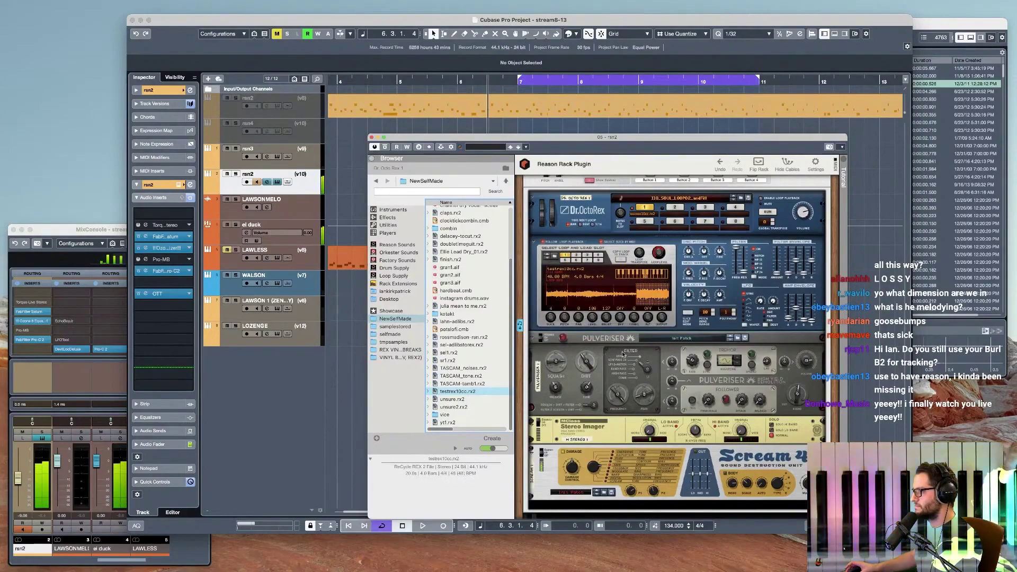
{"action": "mouse_move", "coordinate": [799, 312]}
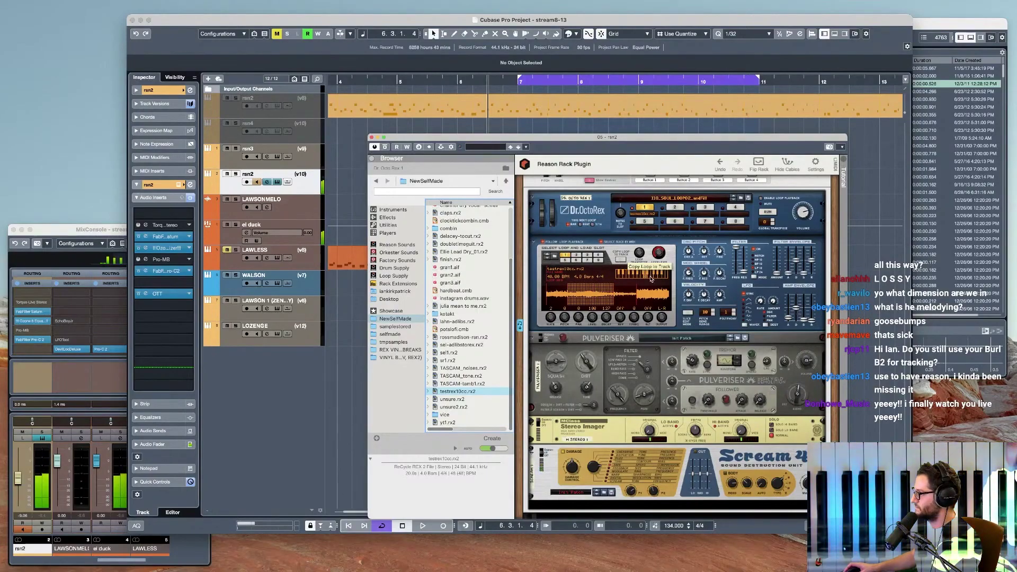
{"action": "left_click_drag", "start_coordinate": [788, 319], "coordinate": [796, 300]}
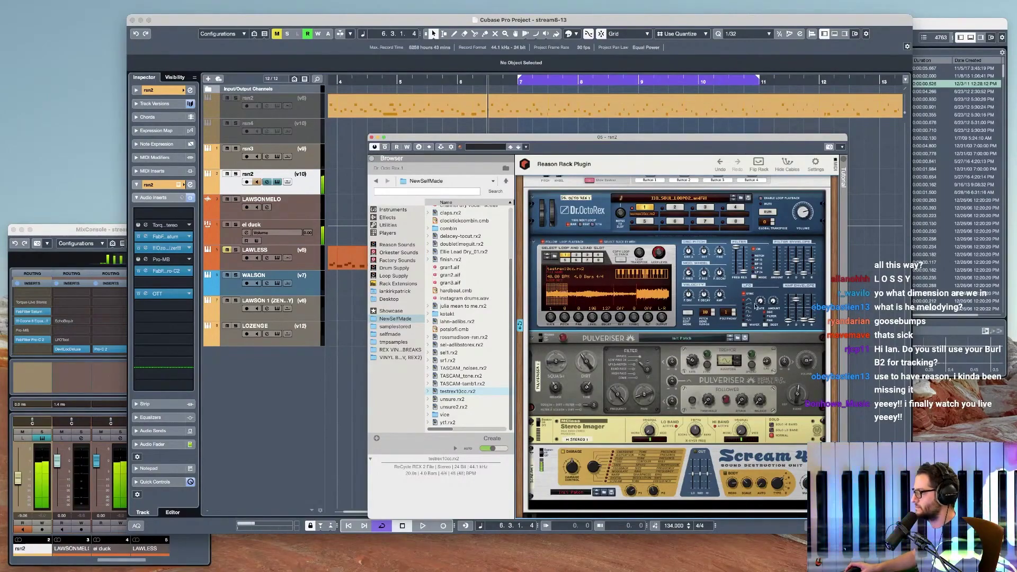
- Lower the Dr. OctoRex filter resonance slightly while auditioning the sound over the playing loop
{"action": "key", "text": "space"}
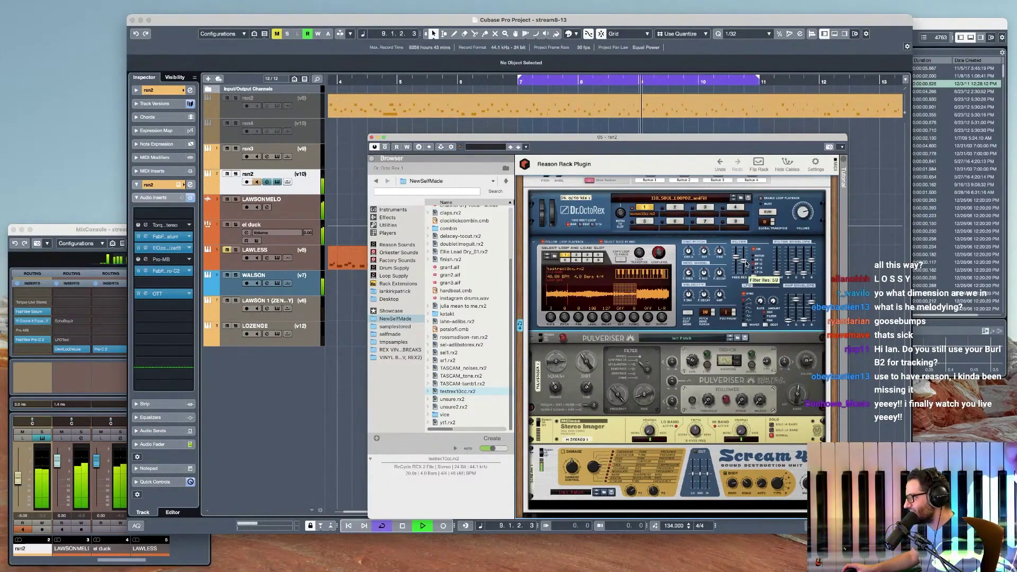
{"action": "left_click_drag", "start_coordinate": [737, 259], "coordinate": [740, 266]}
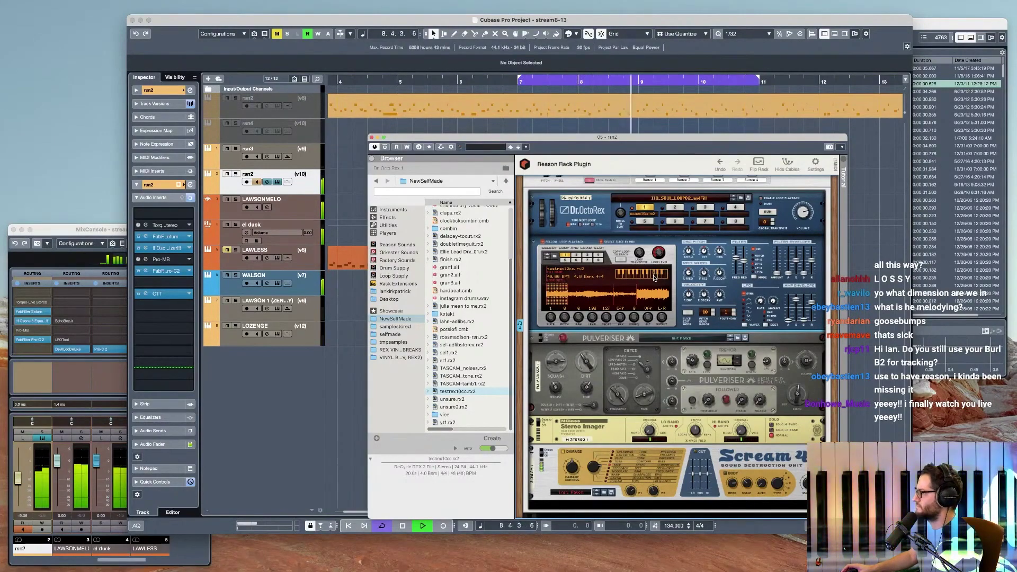
{"action": "key", "text": "space"}
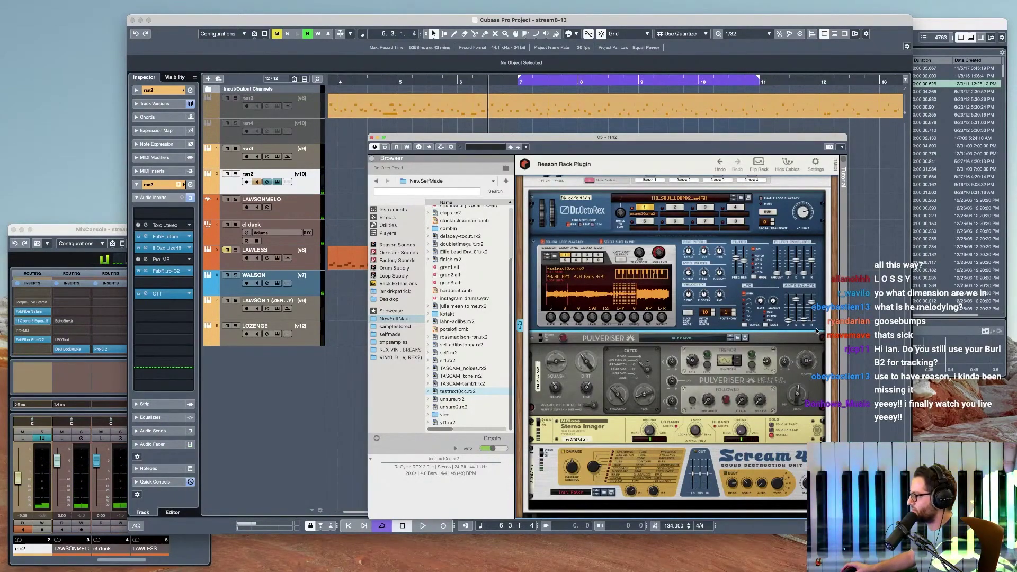
- Add a DDL-1 delay directly below Dr. OctoRex and set its dry/wet balance to 14
{"action": "right_click", "coordinate": [817, 332]}
{"action": "mouse_move", "coordinate": [873, 417]}
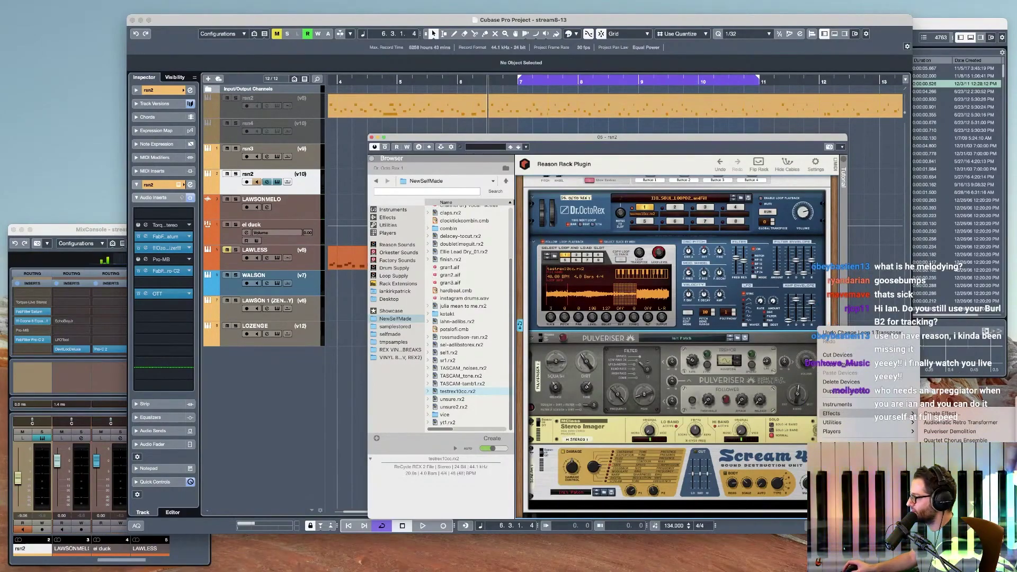
{"action": "left_click", "coordinate": [954, 522]}
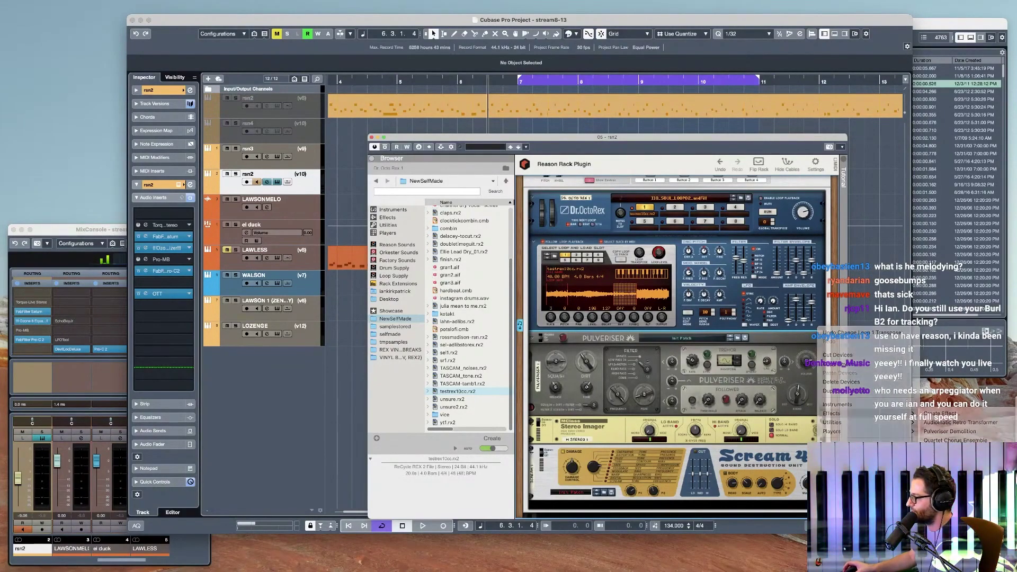
{"action": "left_click_drag", "start_coordinate": [666, 350], "coordinate": [666, 371]}
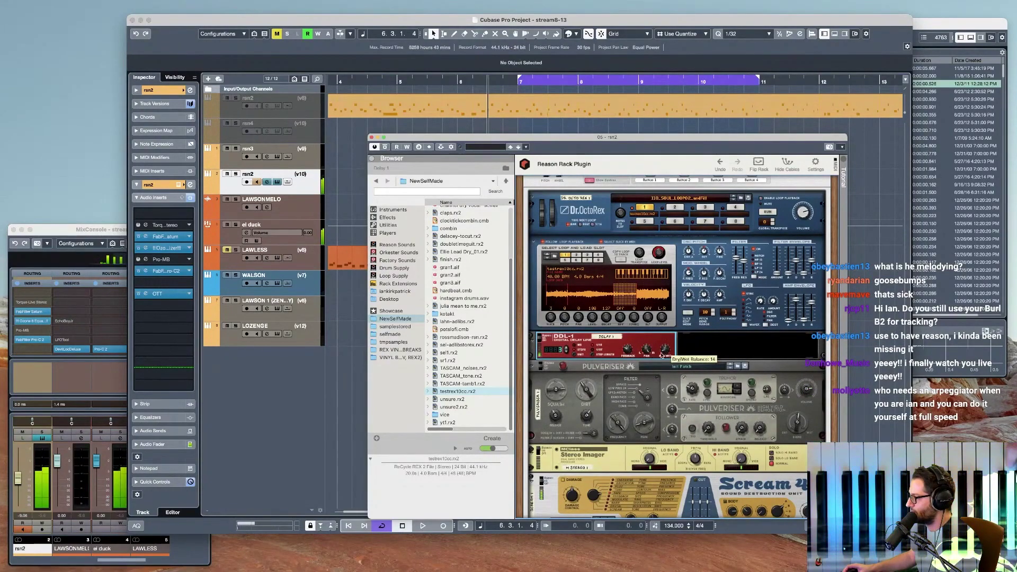
- Add a second DDL-1 delay beside the first and turn down the feedback on both delays
{"action": "right_click", "coordinate": [672, 339]}
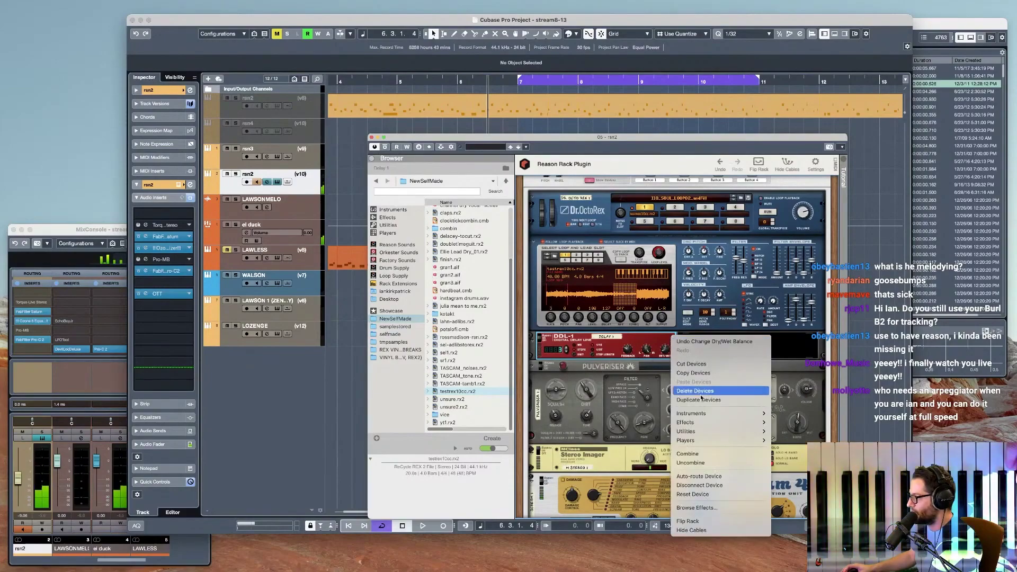
{"action": "mouse_move", "coordinate": [715, 432]}
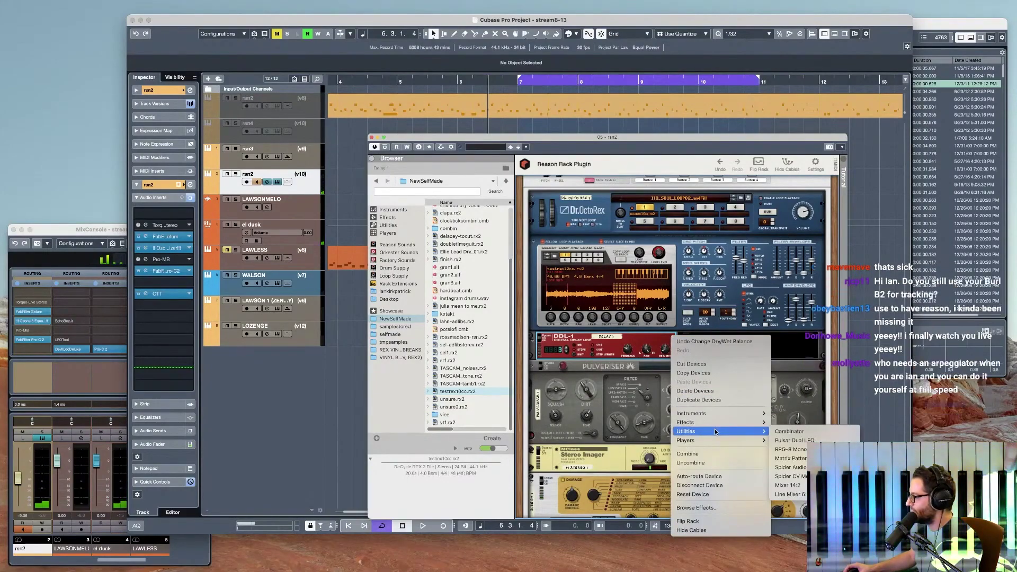
{"action": "mouse_move", "coordinate": [800, 517]}
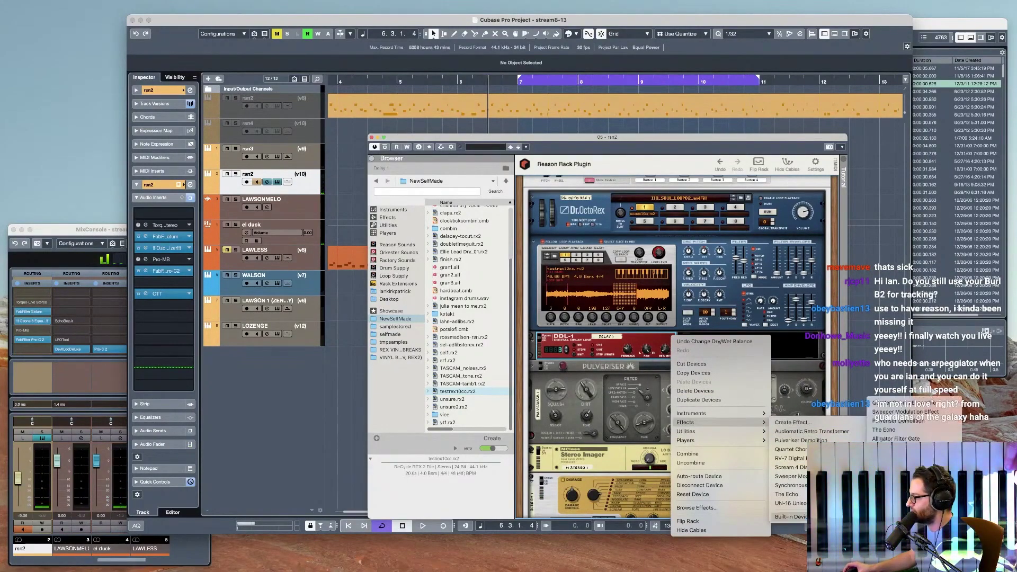
{"action": "left_click", "coordinate": [901, 503]}
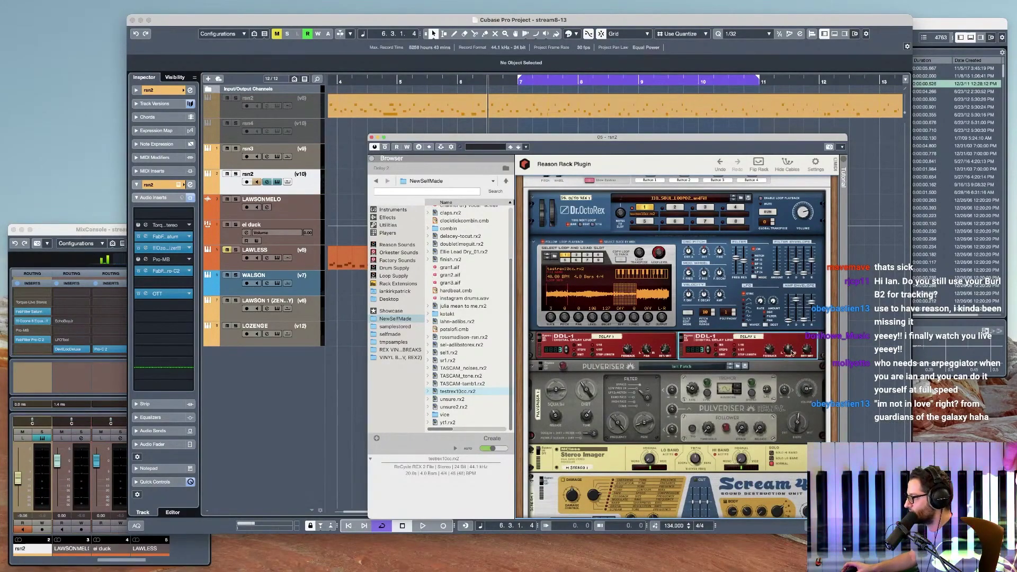
{"action": "mouse_move", "coordinate": [808, 356]}
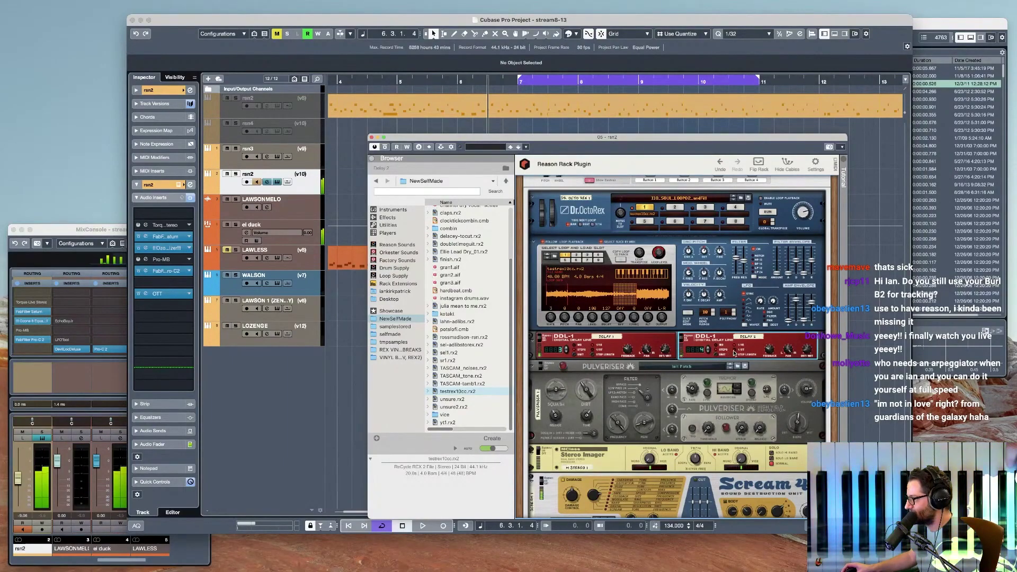
{"action": "left_click_drag", "start_coordinate": [768, 349], "coordinate": [765, 376]}
{"action": "left_click_drag", "start_coordinate": [627, 349], "coordinate": [627, 373]}
- Set the Dr. OctoRex amp envelope attack to 14 and release to 4, and audition the sound over the loop
{"action": "left_click_drag", "start_coordinate": [797, 301], "coordinate": [790, 321]}
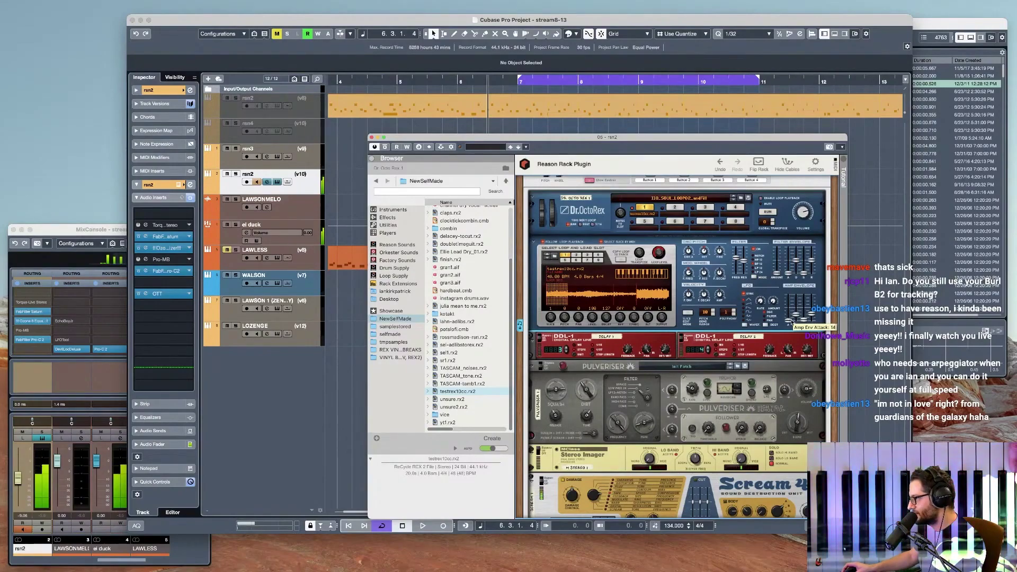
{"action": "left_click_drag", "start_coordinate": [812, 314], "coordinate": [812, 324]}
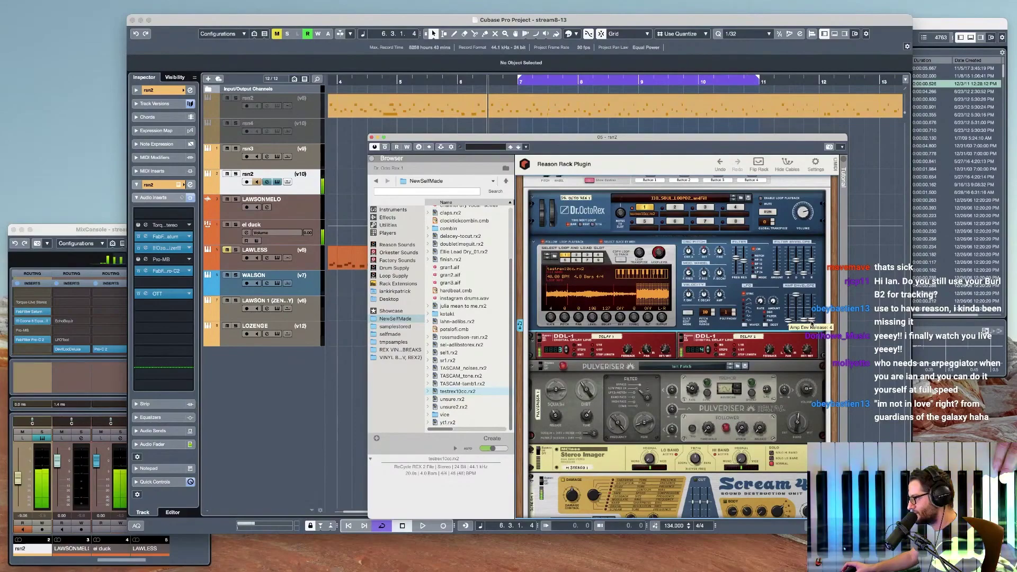
{"action": "key", "text": "space"}
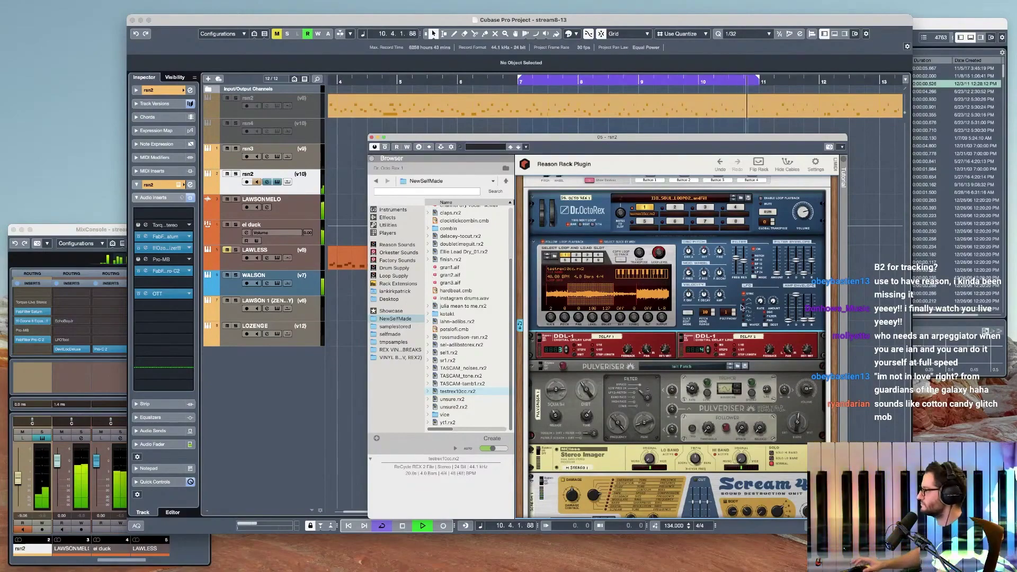
{"action": "key", "text": "super+Tab"}
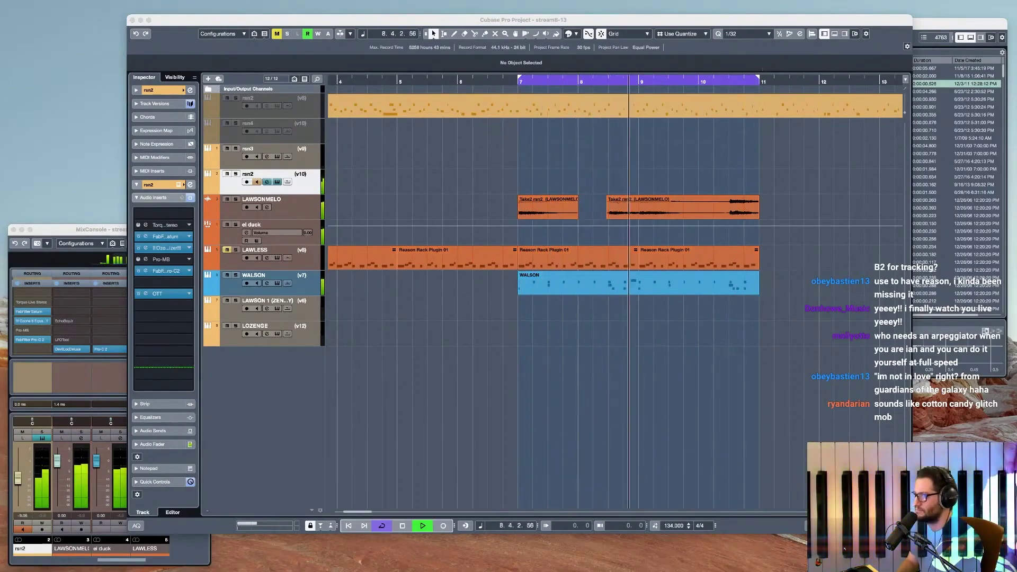
{"action": "left_click", "coordinate": [511, 204]}
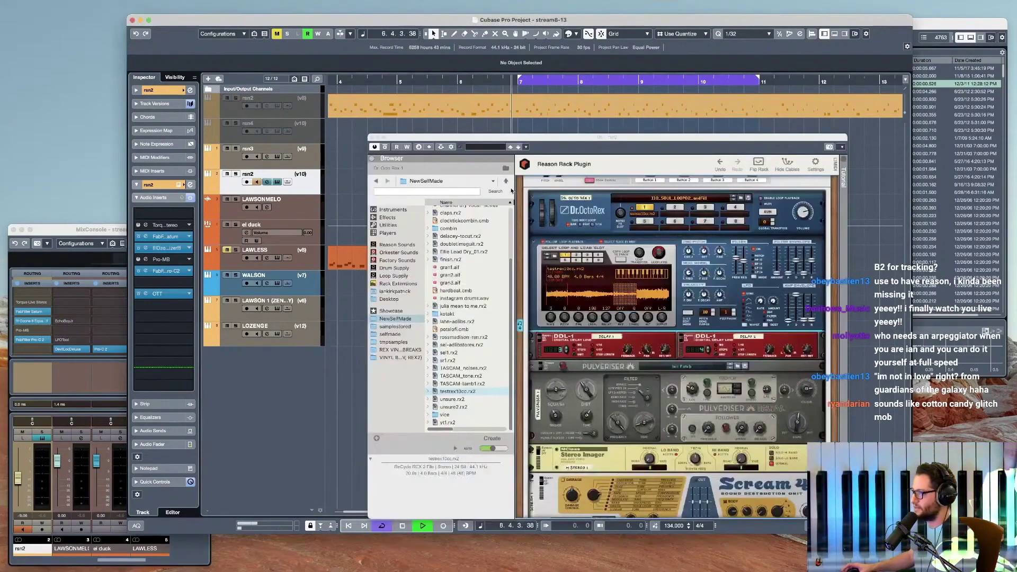
{"action": "key", "text": "space"}
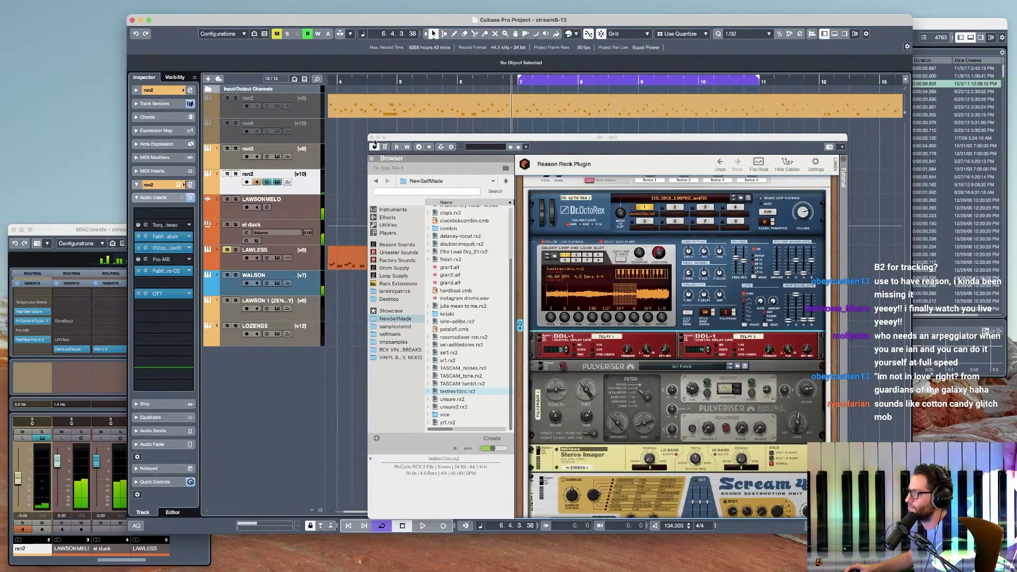
{"action": "left_click", "coordinate": [374, 137]}
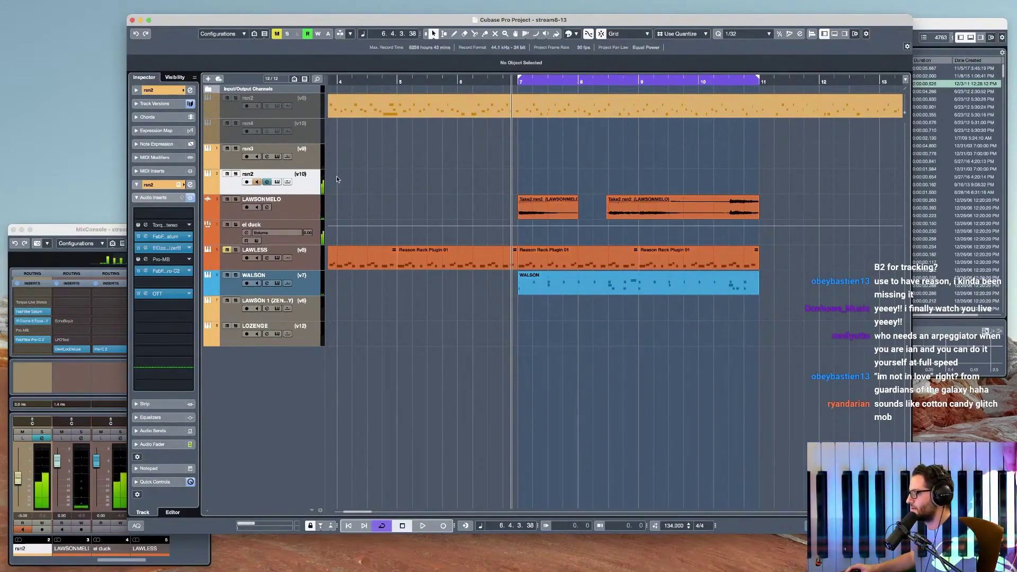
- Arm the rsn2 track and record a new MIDI take over the looped section from bar 7
{"action": "key", "text": "r"}
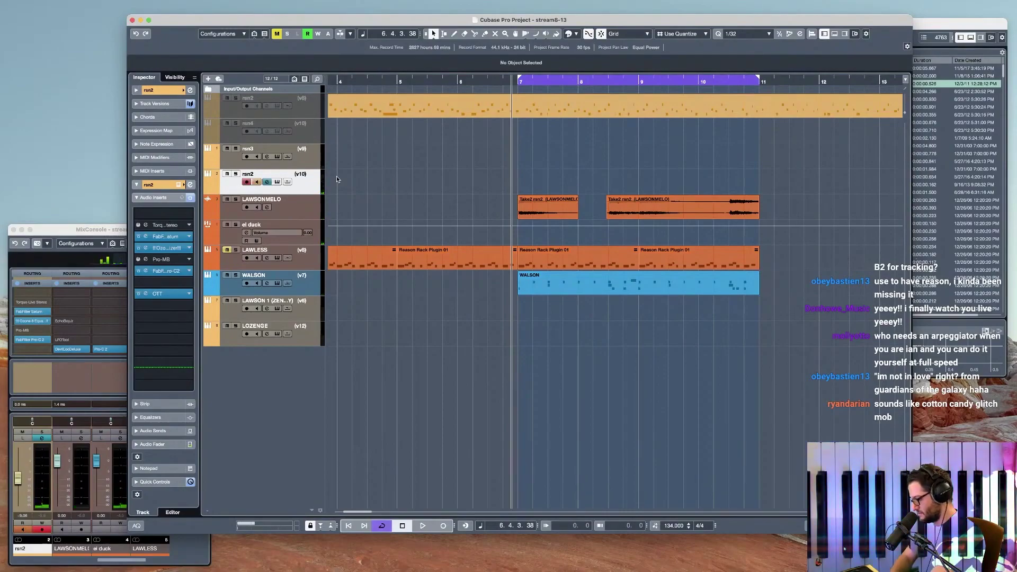
{"action": "key", "text": "KP_Multiply"}
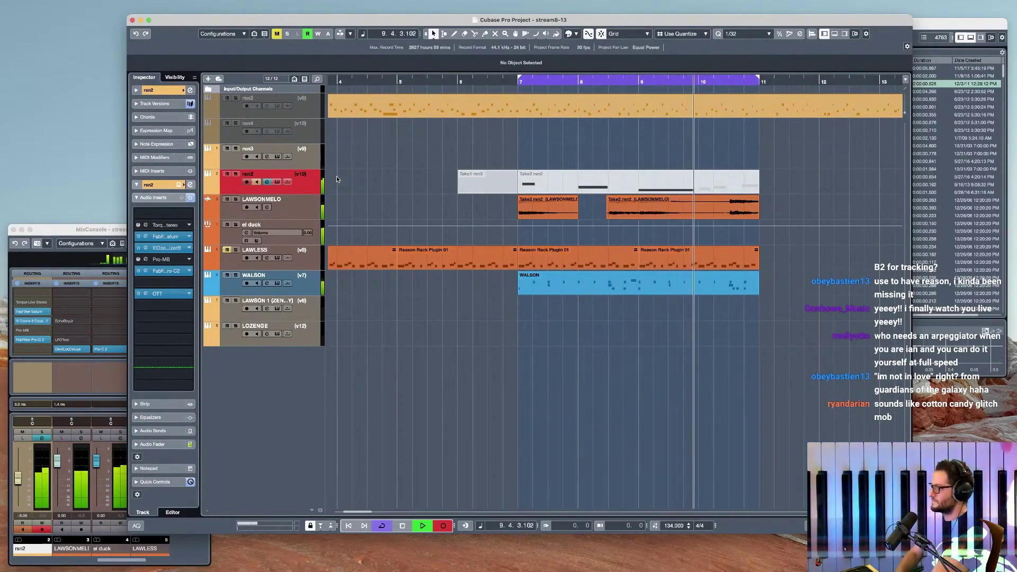
{"action": "key", "text": "space"}
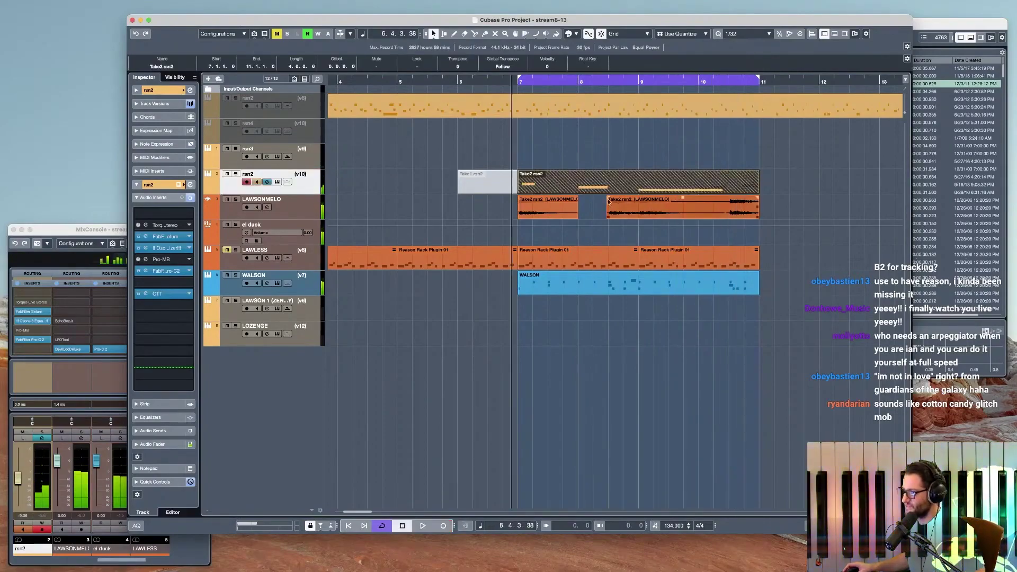
- Split the Take2 rsn2 part at 7.4.1 and delete its opening piece along with the Take1 rsn2 part
{"action": "left_click", "coordinate": [561, 161]}
{"action": "left_click", "coordinate": [570, 192]}
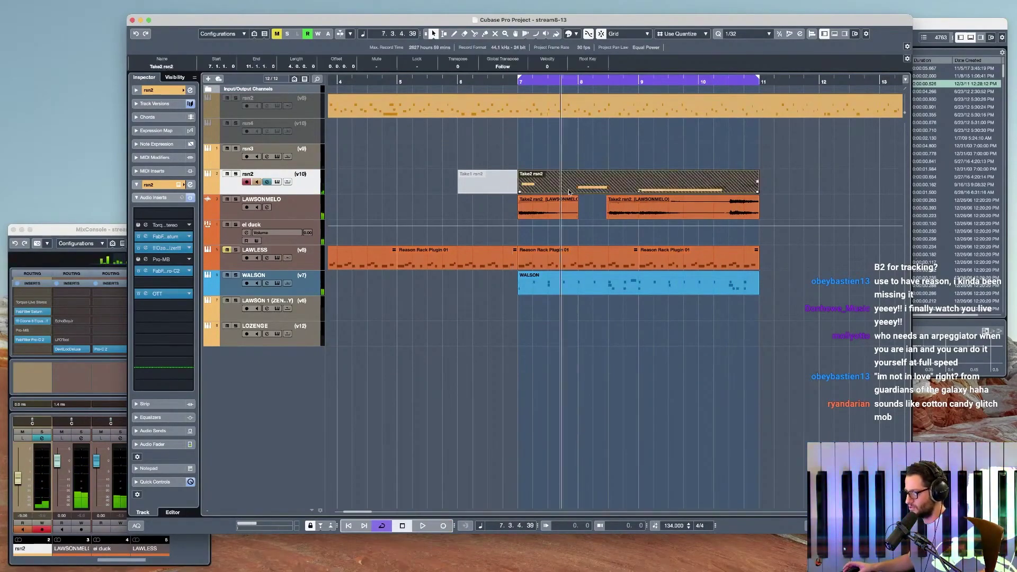
{"action": "left_click", "coordinate": [566, 186], "text": "alt"}
{"action": "left_click", "coordinate": [556, 184]}
{"action": "left_click_drag", "start_coordinate": [544, 157], "coordinate": [474, 188]}
{"action": "key", "text": "super+Left"}
{"action": "key", "text": "Delete"}
- Render the remaining rsn2 take to audio and trim it into two pieces starting near bars 8 and 9
{"action": "left_click", "coordinate": [610, 181]}
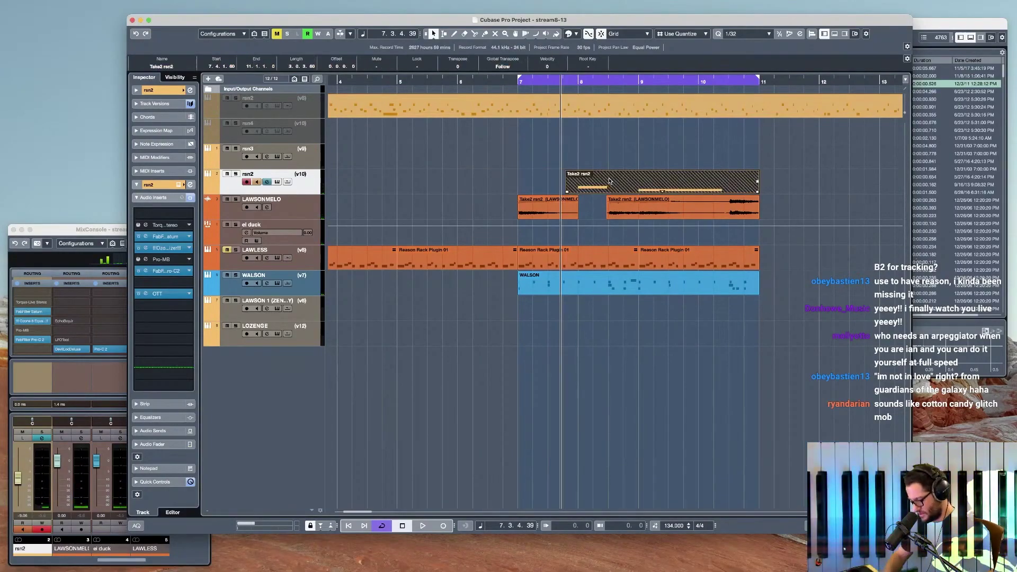
{"action": "key", "text": "alt+r"}
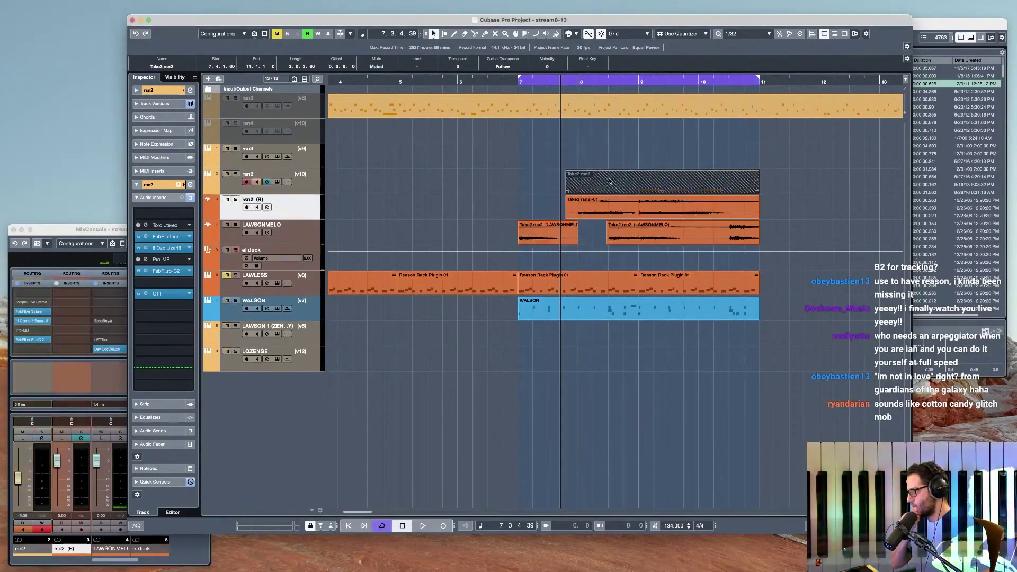
{"action": "left_click", "coordinate": [609, 210], "text": "alt"}
{"action": "left_click_drag", "start_coordinate": [610, 211], "coordinate": [640, 210]}
{"action": "left_click_drag", "start_coordinate": [567, 212], "coordinate": [577, 211]}
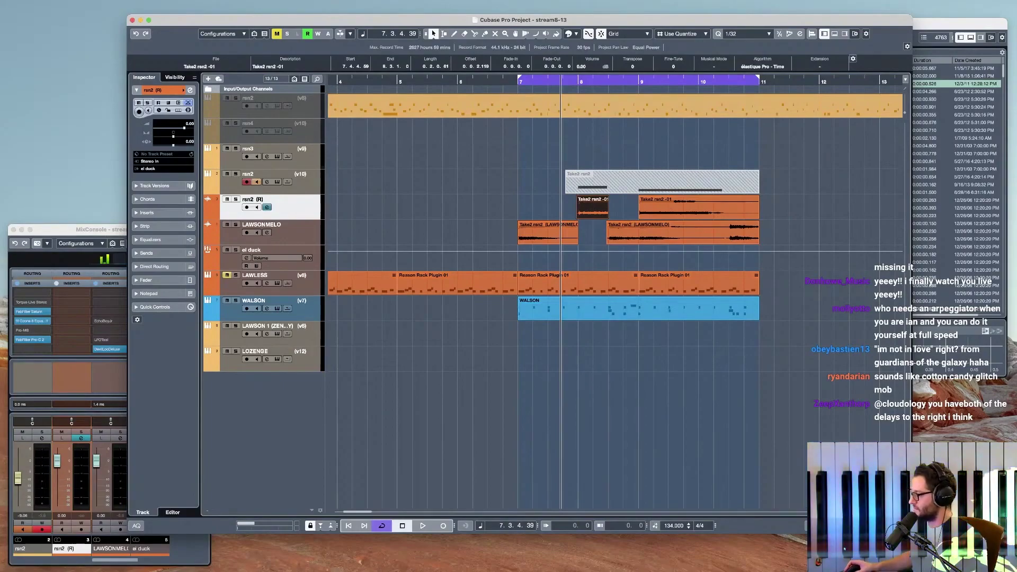
- Reopen the Reason Rack on rsn2 to check the first DDL-1 delay's pan, and close the plugin window
{"action": "left_click", "coordinate": [276, 182]}
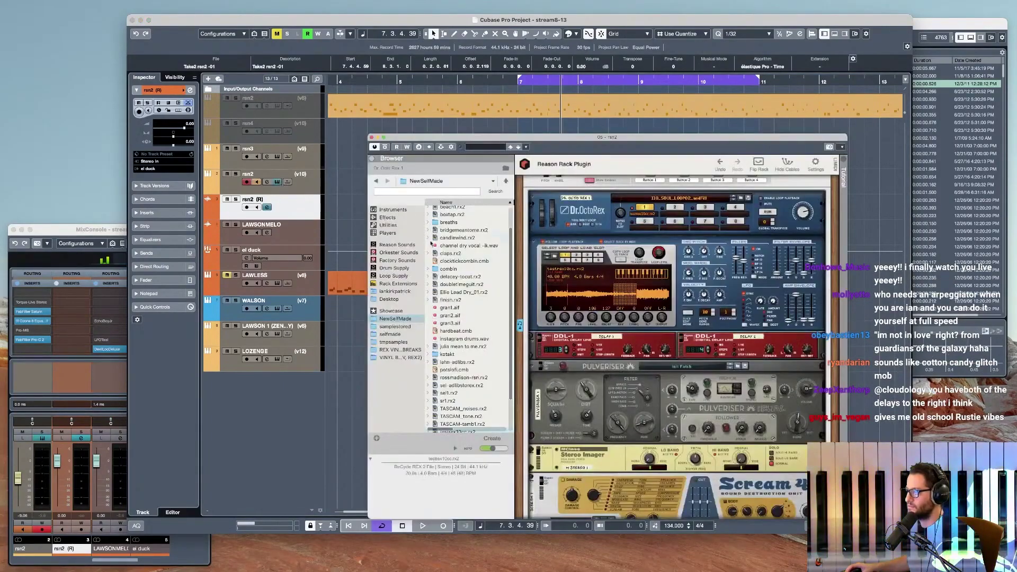
{"action": "left_click", "coordinate": [646, 351]}
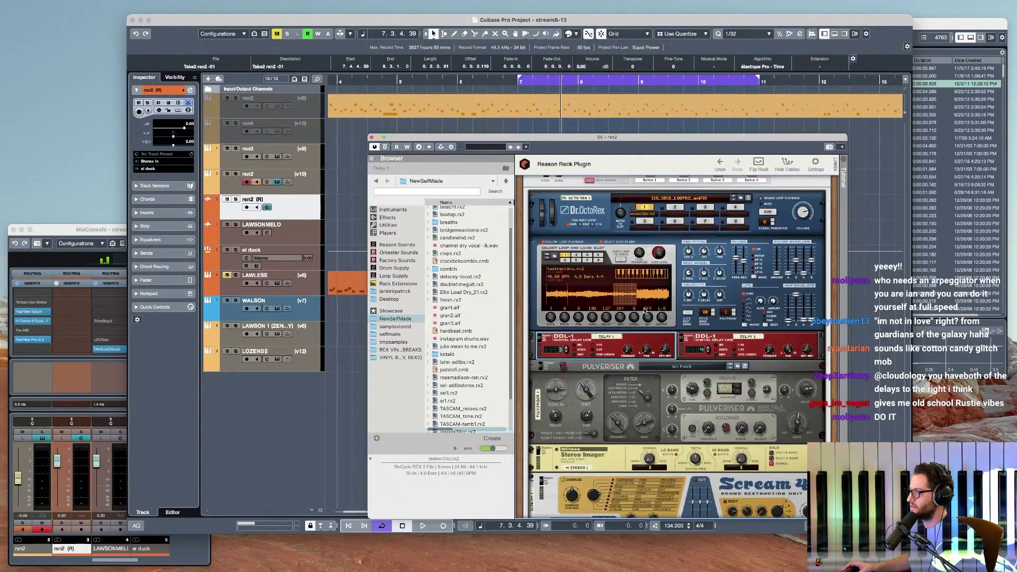
{"action": "left_click", "coordinate": [620, 21]}
{"action": "left_click", "coordinate": [372, 137]}
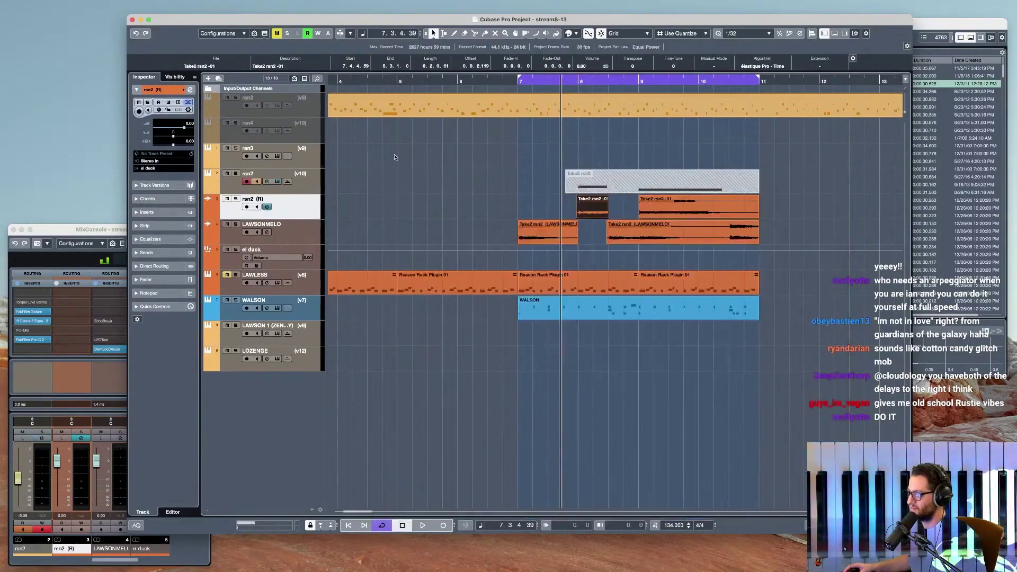
- Delete the two rendered audio pieces on rsn2 (R), unmute the Take2 rsn2 MIDI part and audition it
{"action": "left_click_drag", "start_coordinate": [524, 193], "coordinate": [673, 213]}
{"action": "key", "text": "Delete"}
{"action": "left_click", "coordinate": [653, 183]}
{"action": "key", "text": "shift+u"}
{"action": "key", "text": "space"}
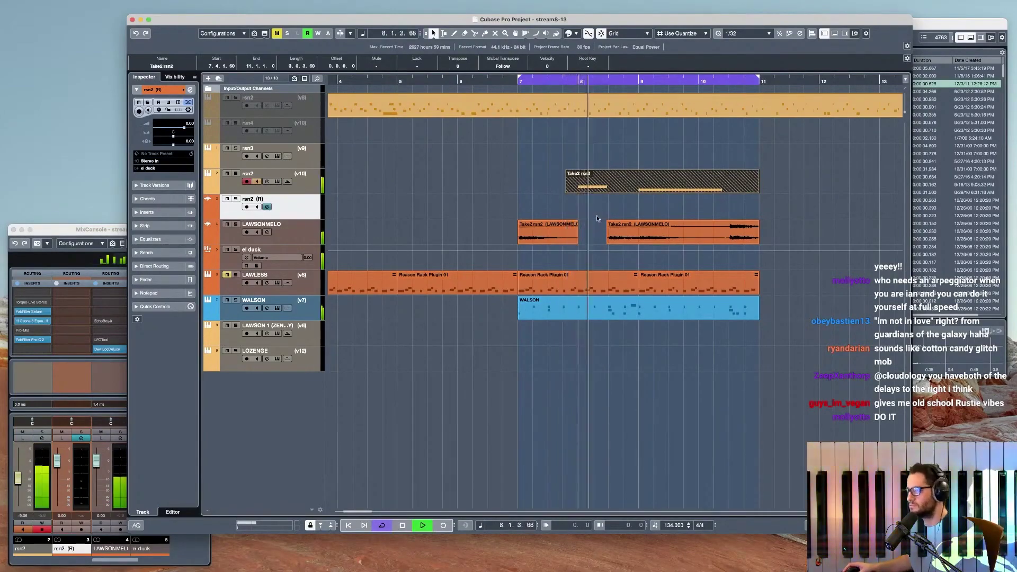
{"action": "key", "text": "space"}
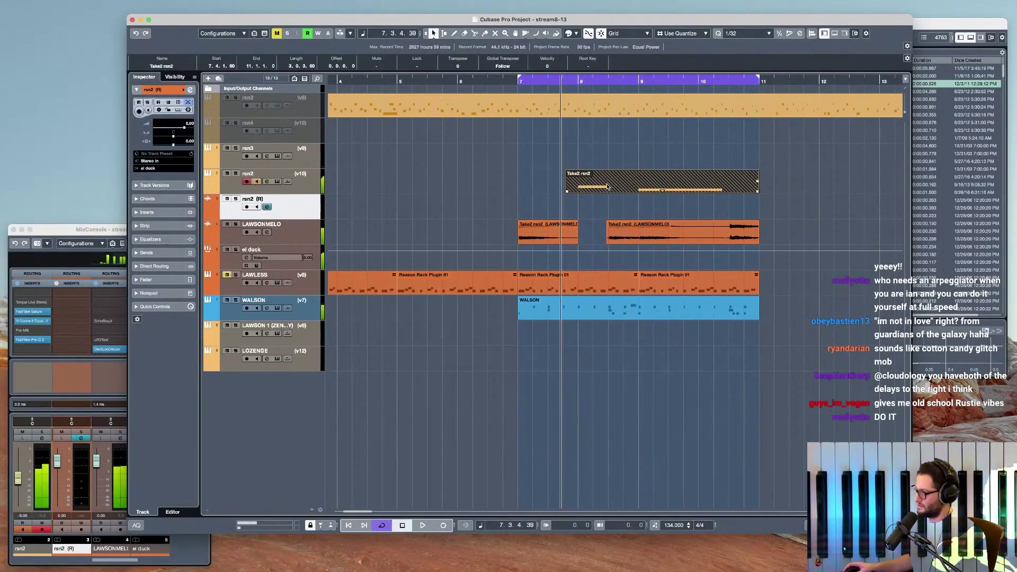
- Solo rsn2 and audition it with the second DDL-1 delay selected in its Reason Rack
{"action": "left_click", "coordinate": [313, 183]}
{"action": "key", "text": "s"}
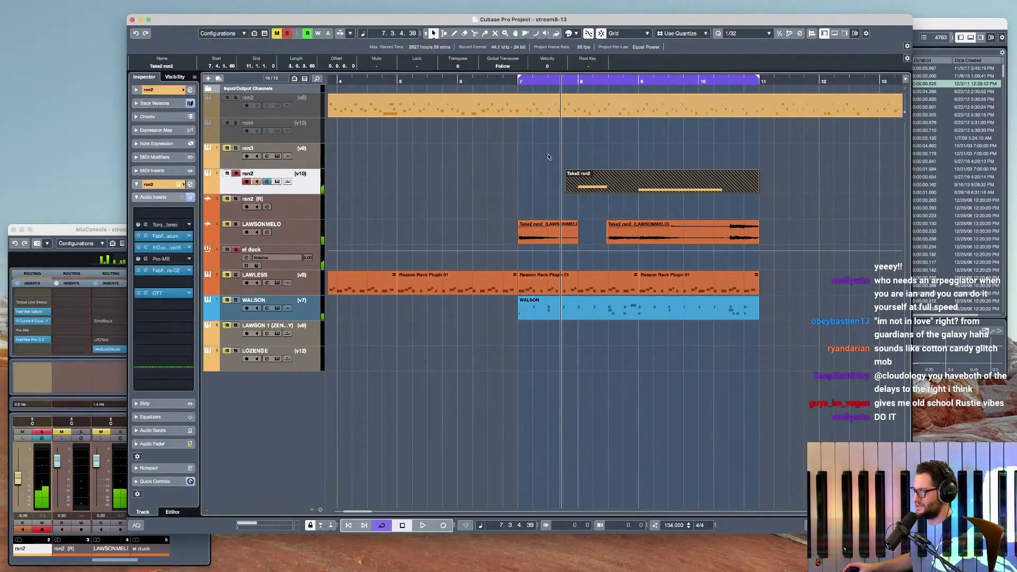
{"action": "left_click", "coordinate": [572, 155]}
{"action": "left_click", "coordinate": [277, 181]}
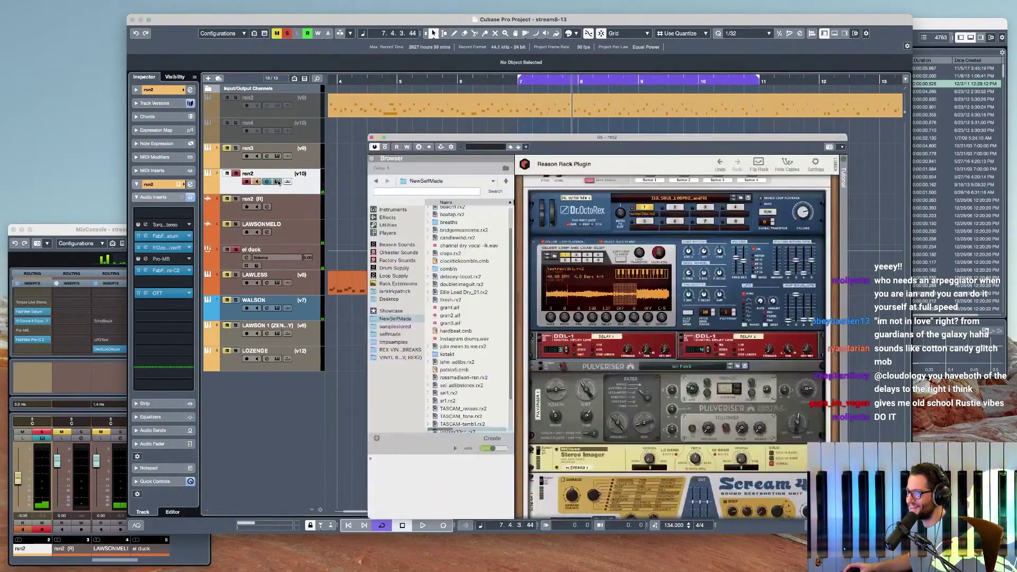
{"action": "left_click", "coordinate": [807, 349]}
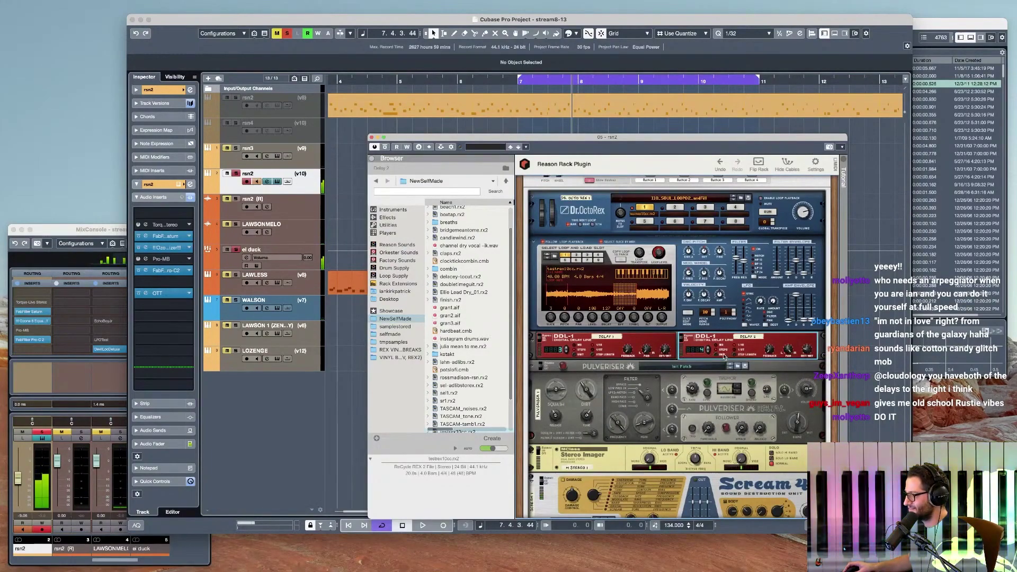
{"action": "key", "text": "space"}
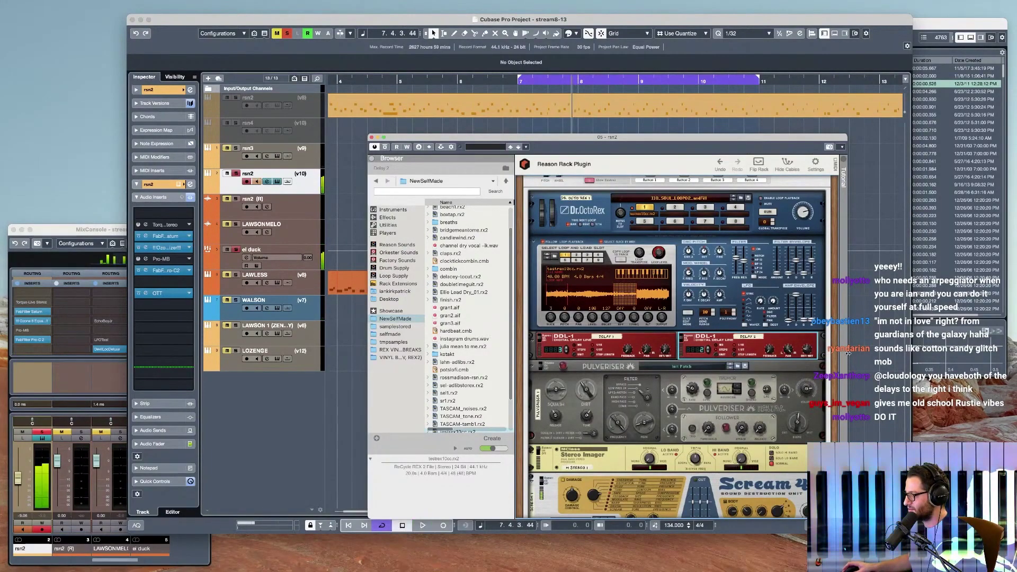
{"action": "key", "text": "space"}
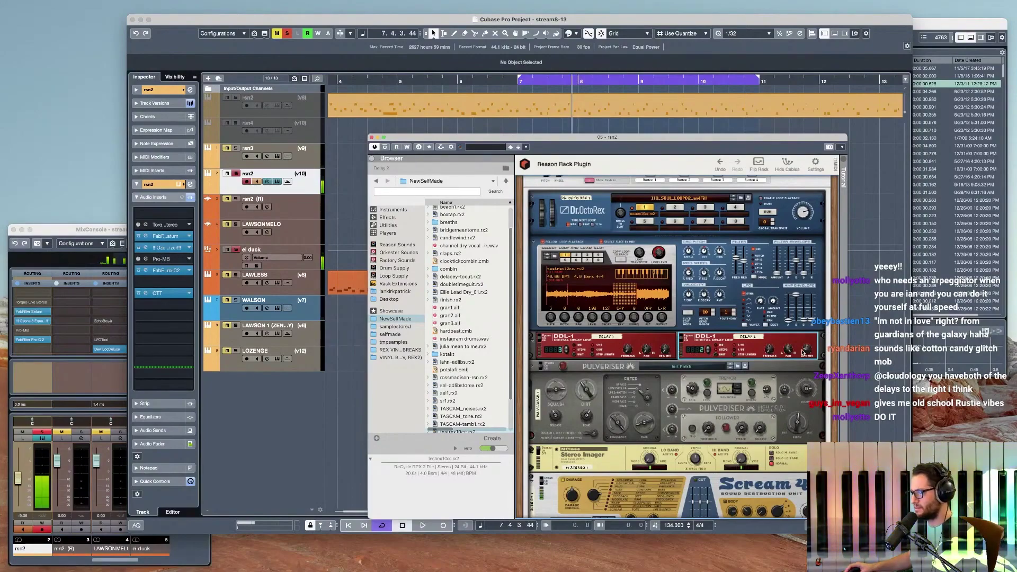
{"action": "key", "text": "space"}
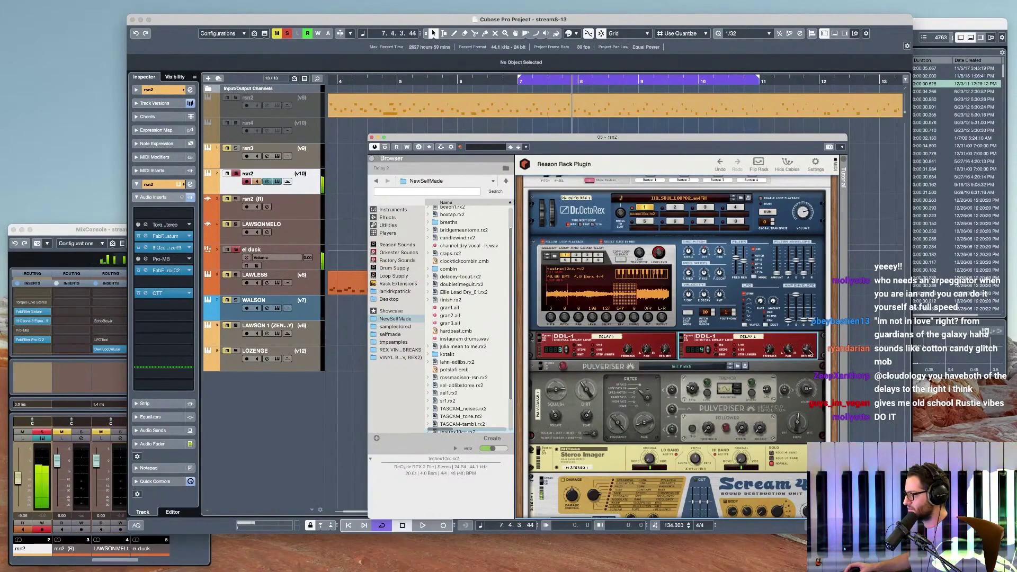
{"action": "mouse_move", "coordinate": [807, 351]}
{"action": "key", "text": "space"}
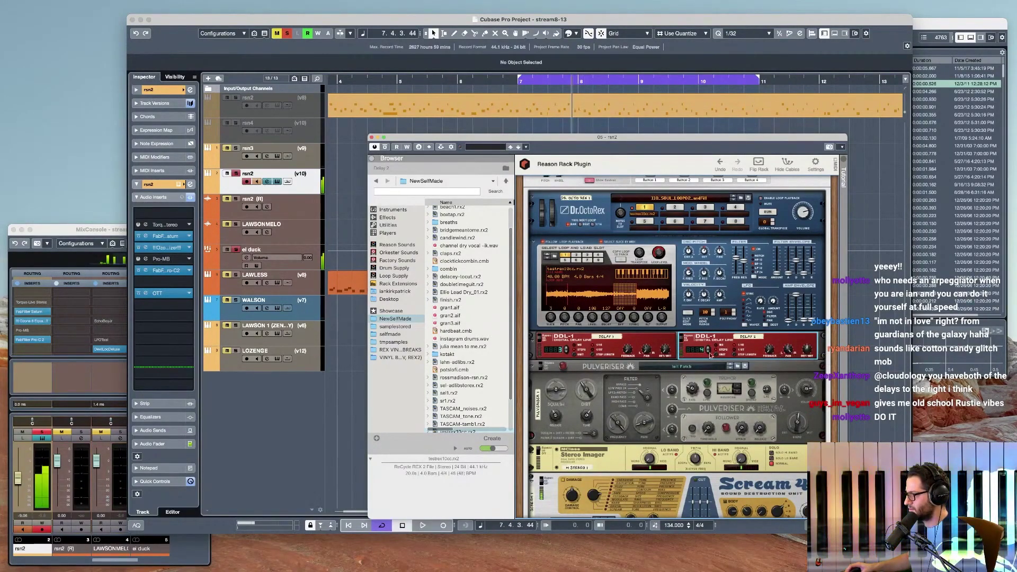
- Try to delete both DDL-1 delays from the rsn2 rack, and undo the resulting track deletion
{"action": "left_click", "coordinate": [646, 353]}
{"action": "key", "text": "space"}
{"action": "mouse_move", "coordinate": [647, 343]}
{"action": "key", "text": "space"}
{"action": "left_click", "coordinate": [712, 343], "text": "shift"}
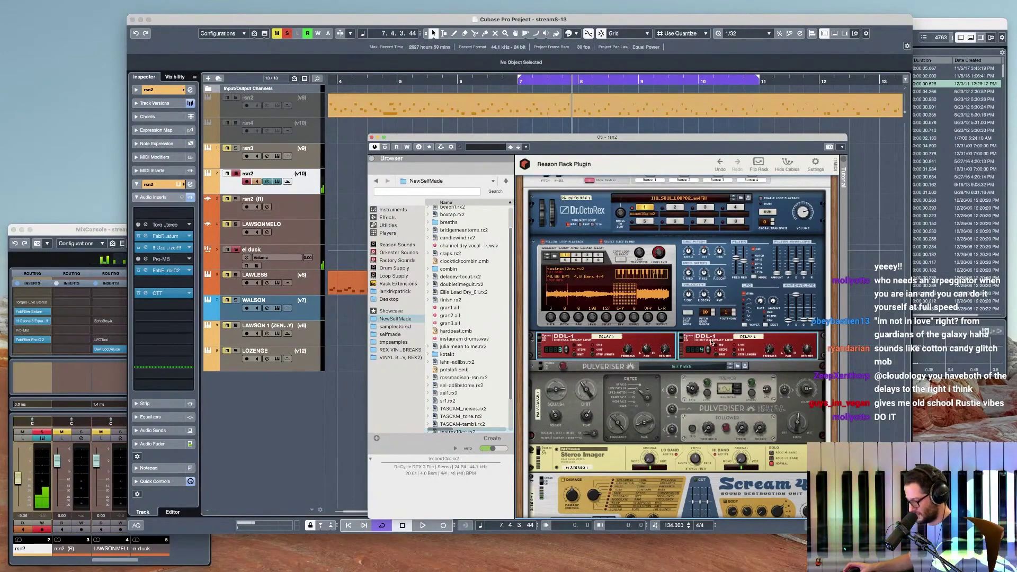
{"action": "key", "text": "Delete"}
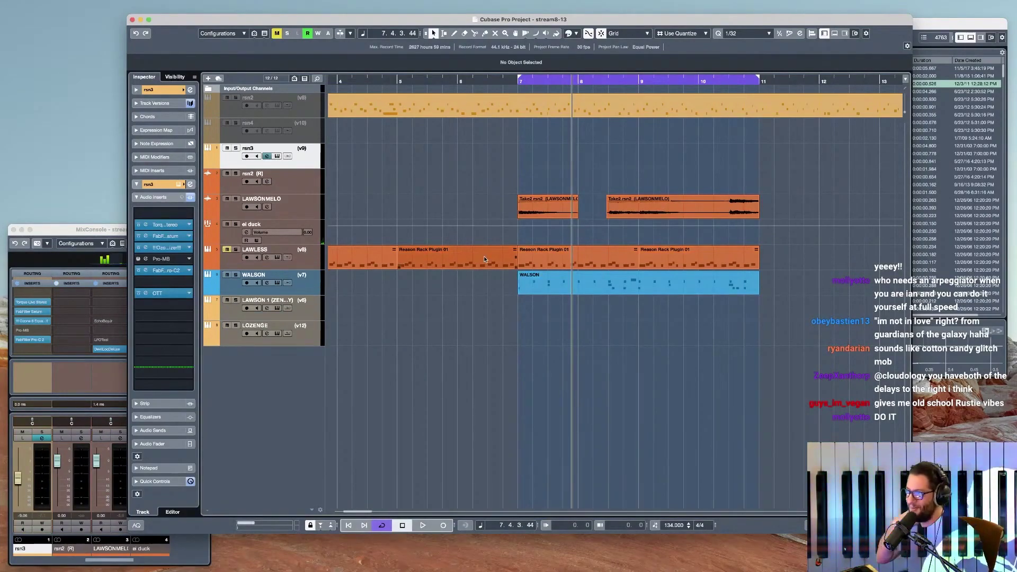
{"action": "key", "text": "super+z"}
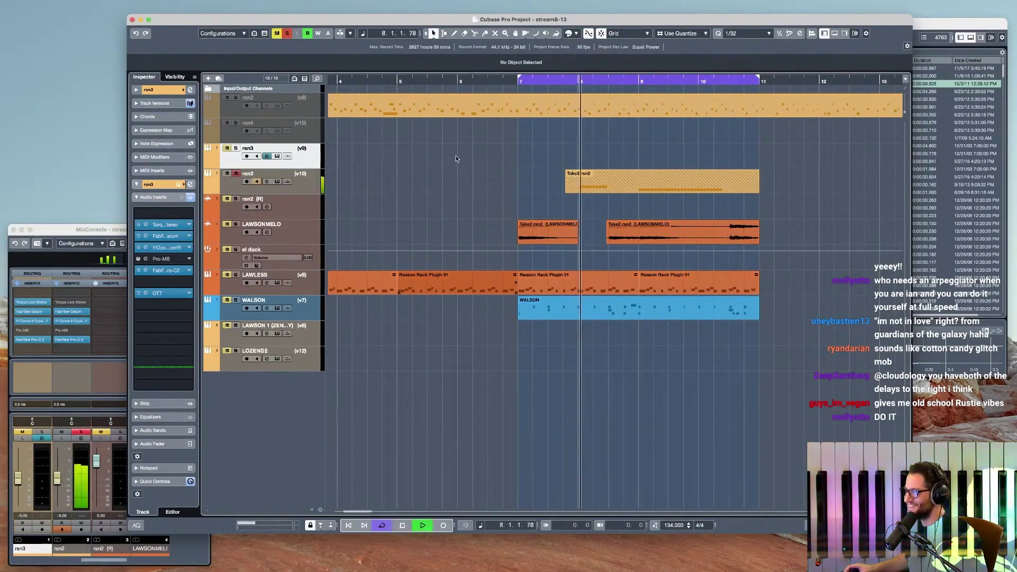
- Solo rsn2, reopen its Reason Rack and delete both DDL-1 delays below the Dr. OctoRex
{"action": "left_click", "coordinate": [310, 187]}
{"action": "key", "text": "s"}
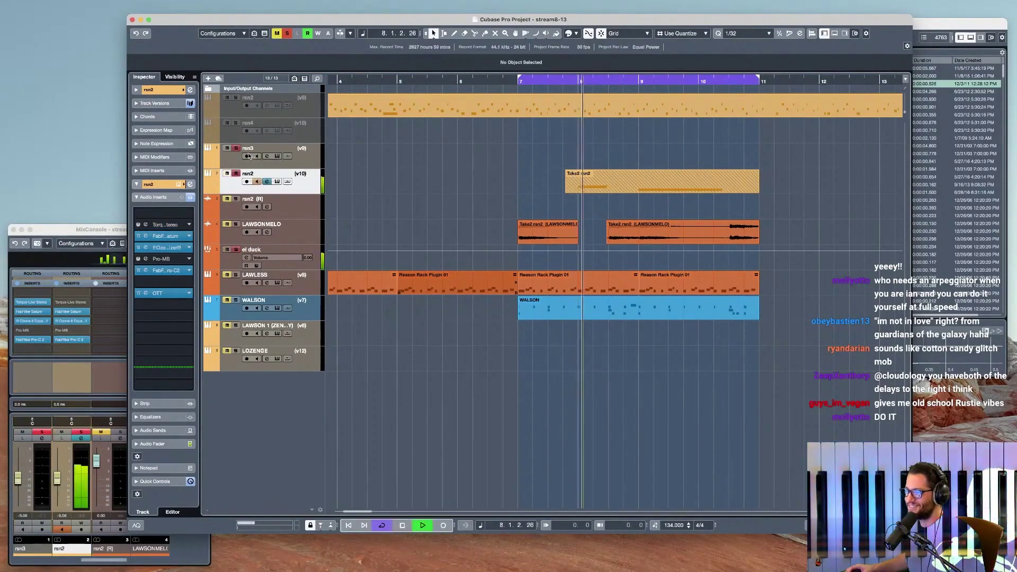
{"action": "left_click", "coordinate": [277, 182]}
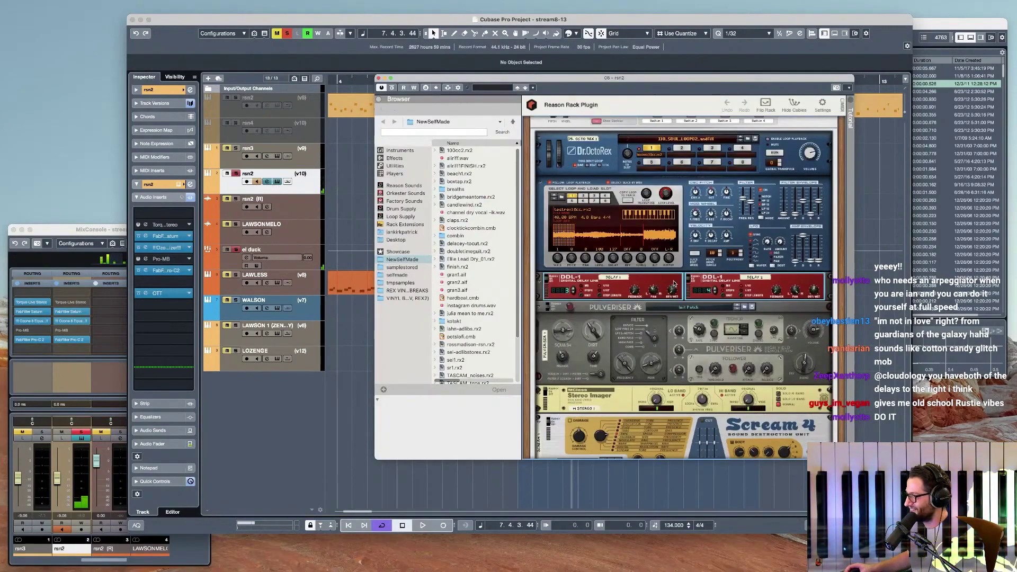
{"action": "right_click", "coordinate": [755, 287]}
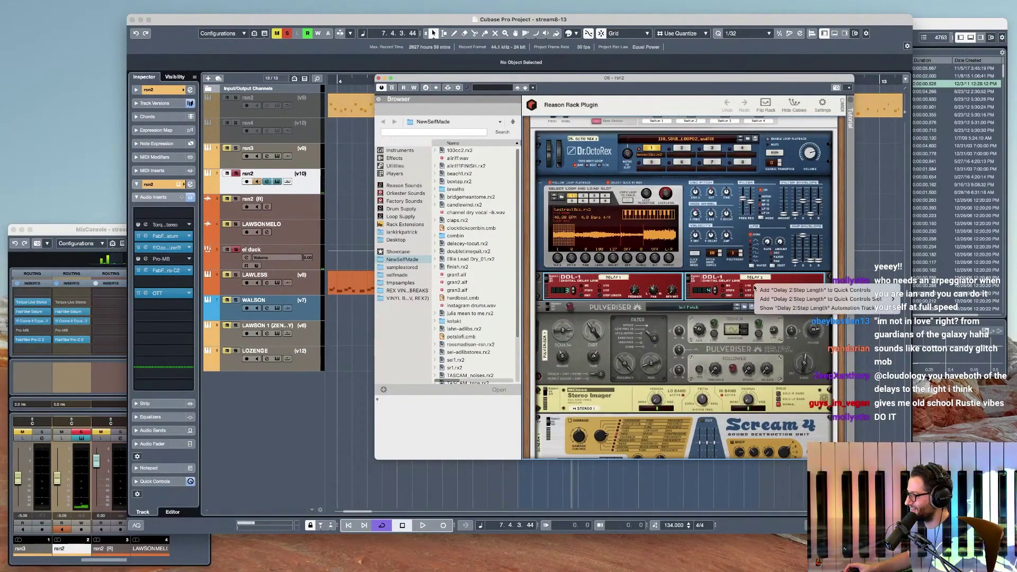
{"action": "left_click", "coordinate": [748, 288]}
{"action": "left_click", "coordinate": [755, 282]}
{"action": "key", "text": "Delete"}
{"action": "left_click", "coordinate": [682, 292]}
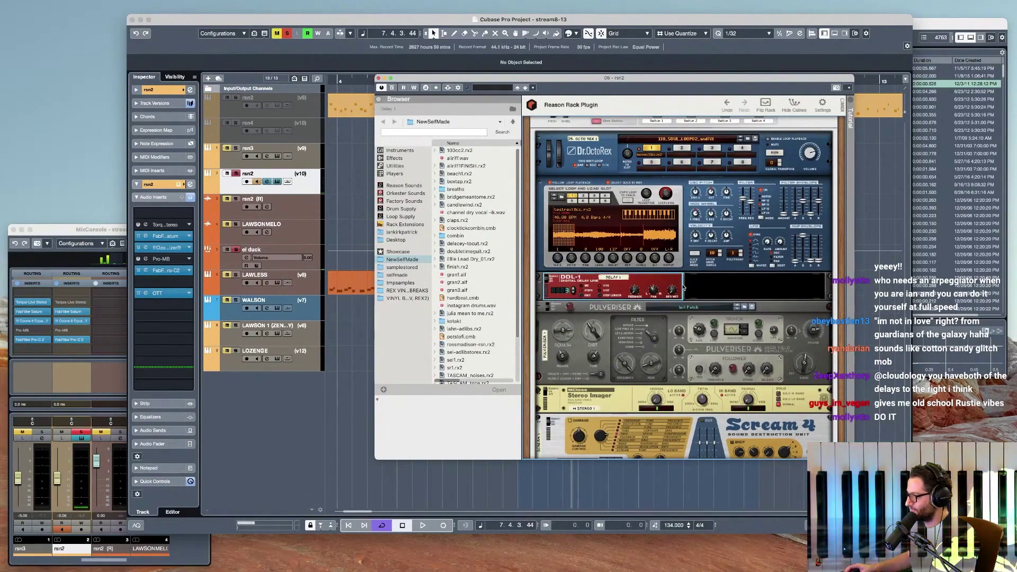
{"action": "key", "text": "Delete"}
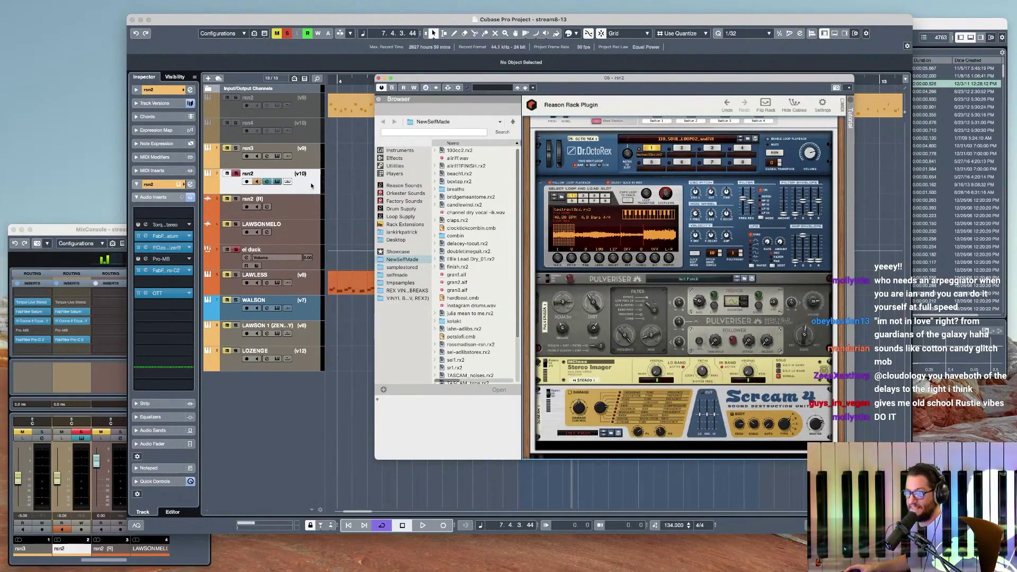
- Replace the Torque effect in rsn2's first insert slot with EchoBoyJr, moving the plugin windows clear of the arrangement
{"action": "left_click", "coordinate": [189, 225]}
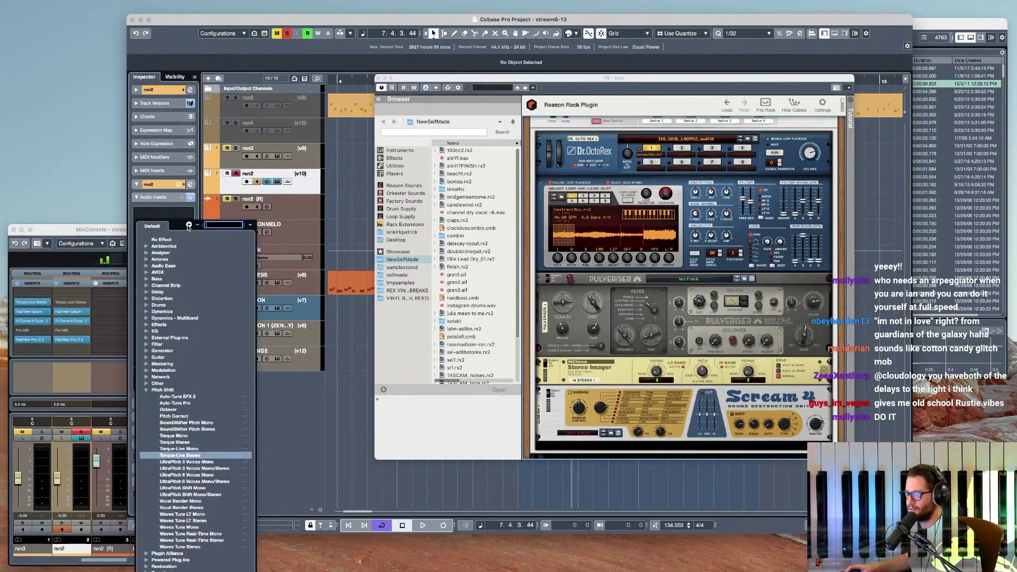
{"action": "type", "text": "echo"}
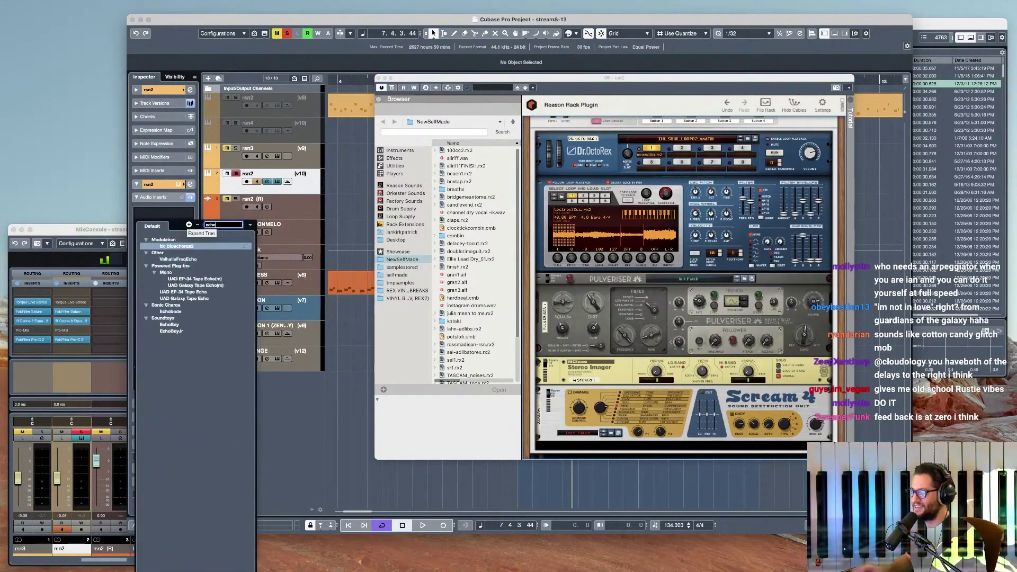
{"action": "left_click", "coordinate": [182, 331]}
{"action": "left_click_drag", "start_coordinate": [585, 81], "coordinate": [655, 354]}
{"action": "left_click", "coordinate": [611, 206]}
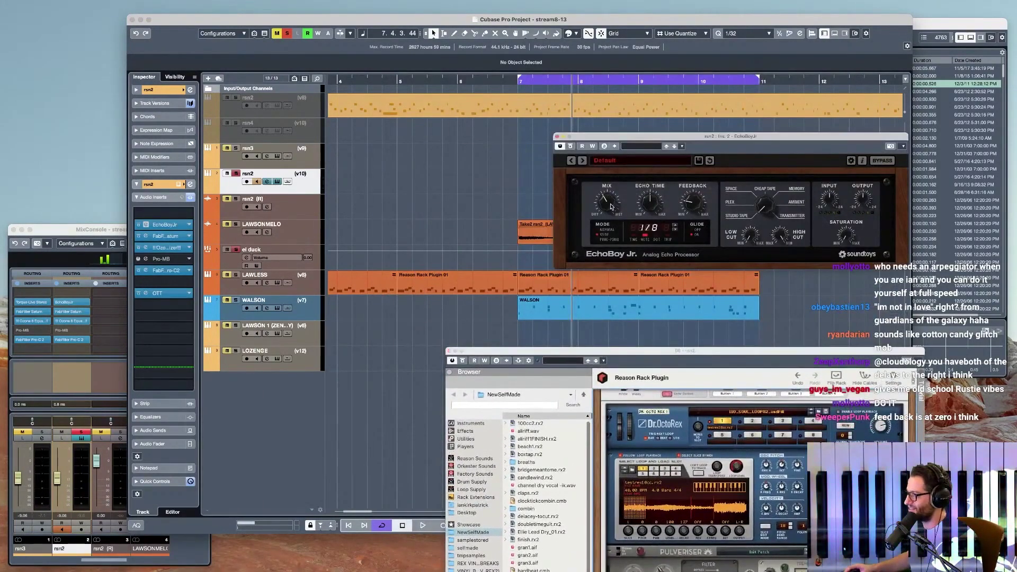
{"action": "left_click_drag", "start_coordinate": [710, 129], "coordinate": [694, 289]}
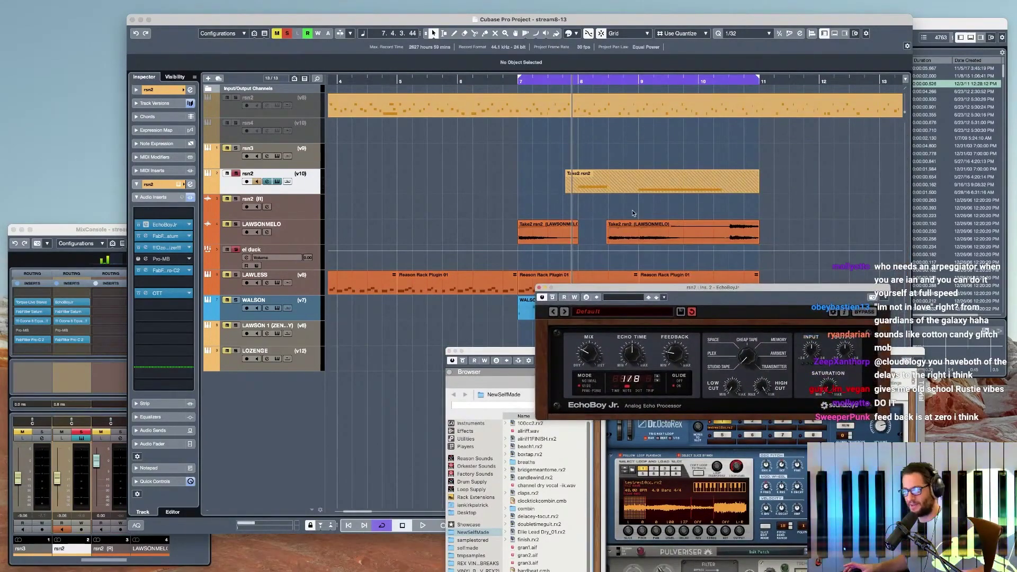
- Audition rsn2 through EchoBoy Jr. with a 1/8 echo time, bypass the plugin and close its window
{"action": "left_click_drag", "start_coordinate": [637, 359], "coordinate": [638, 356]}
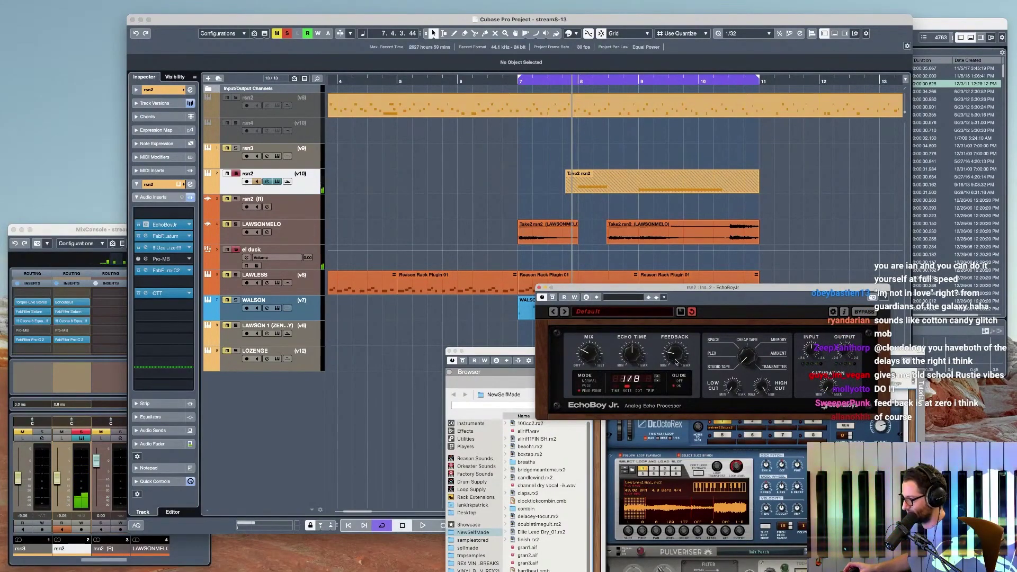
{"action": "key", "text": "space"}
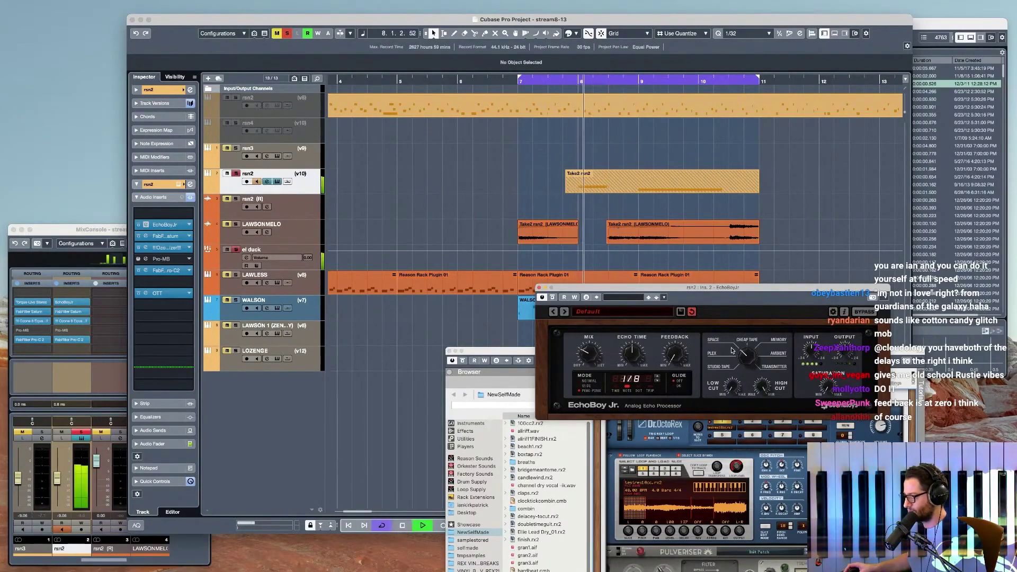
{"action": "key", "text": "space"}
{"action": "left_click", "coordinate": [542, 298]}
{"action": "left_click", "coordinate": [539, 288]}
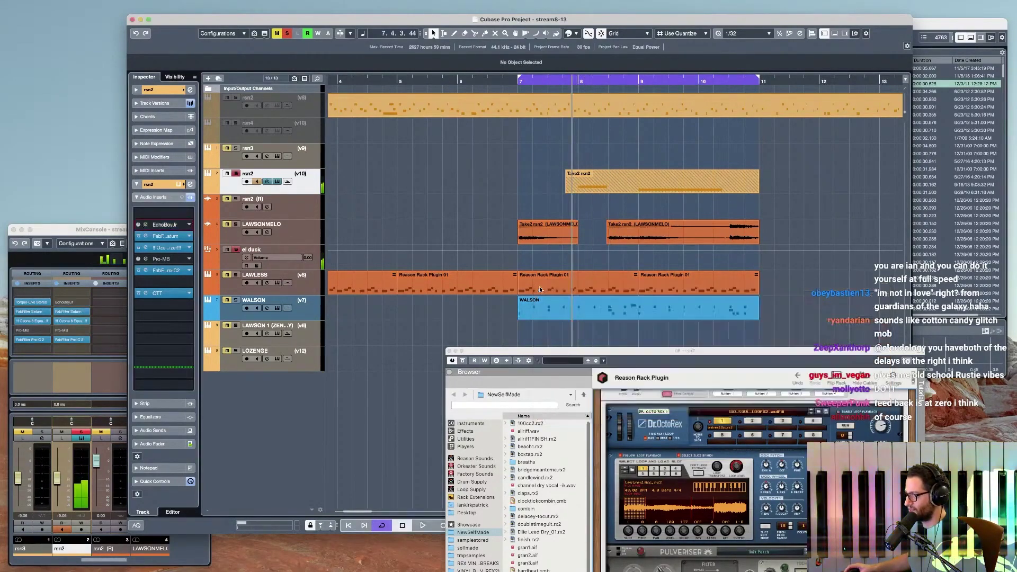
- Turn off the solo on rsn2 and audition the Take2 rsn2 part with the other tracks over the loop
{"action": "left_click", "coordinate": [516, 189]}
{"action": "key", "text": "space"}
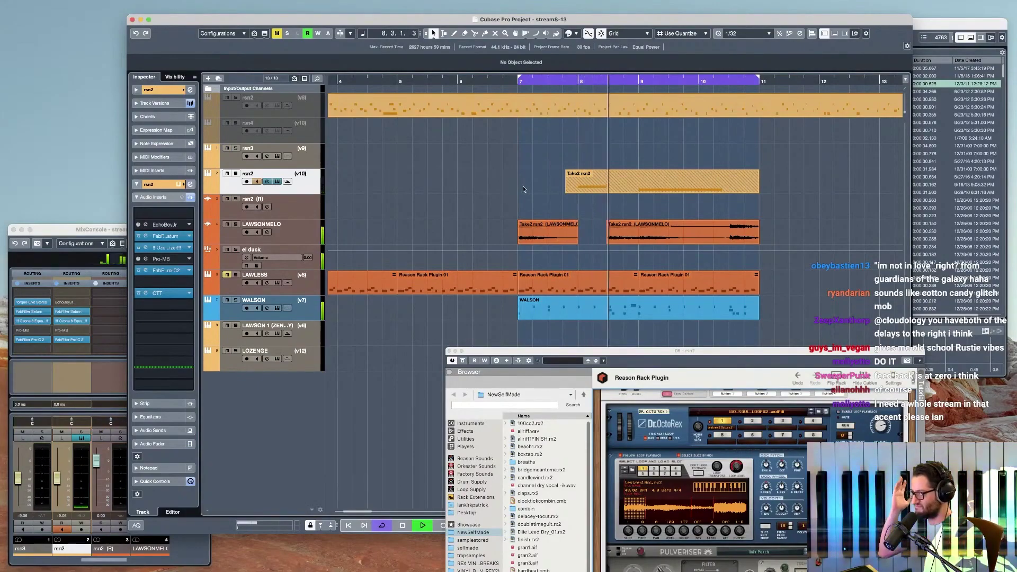
{"action": "key", "text": "space"}
{"action": "key", "text": "space"}
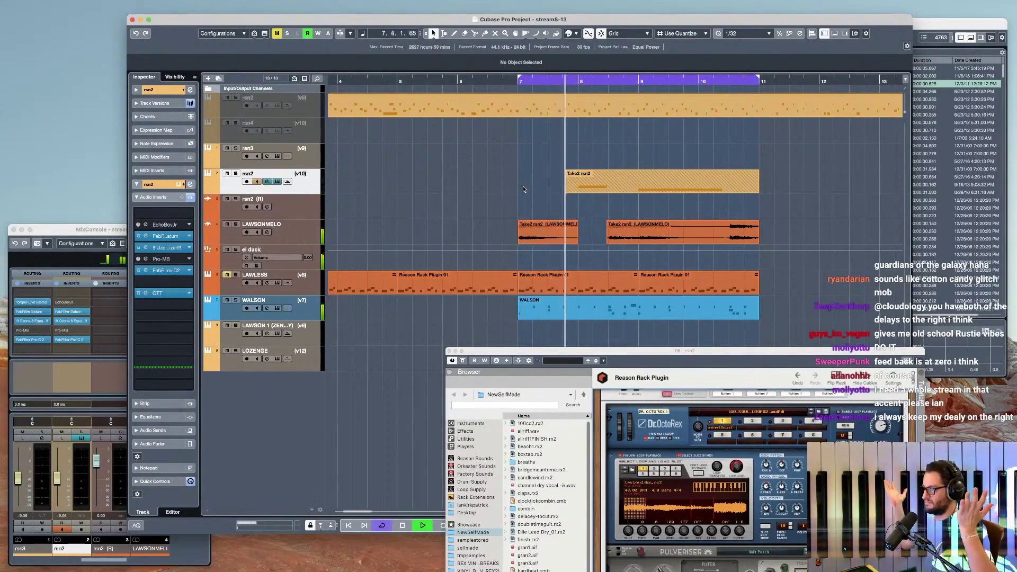
{"action": "key", "text": "space"}
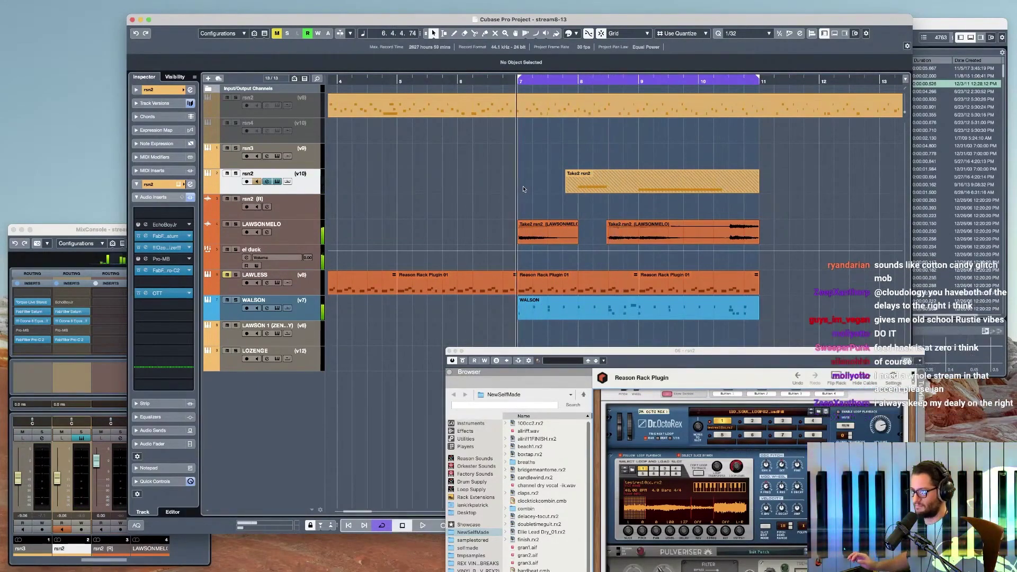
{"action": "key", "text": "space"}
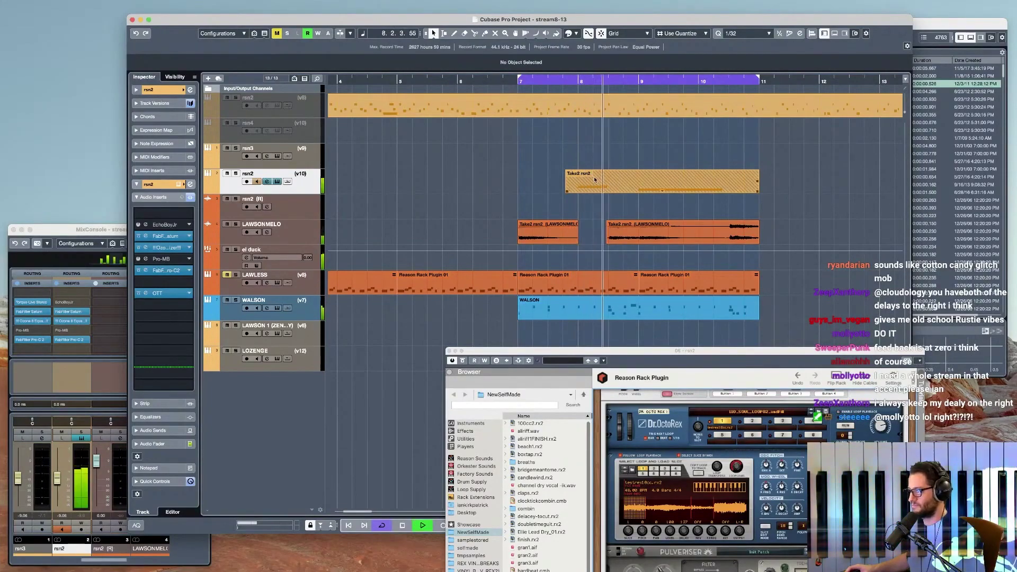
{"action": "left_click", "coordinate": [625, 182]}
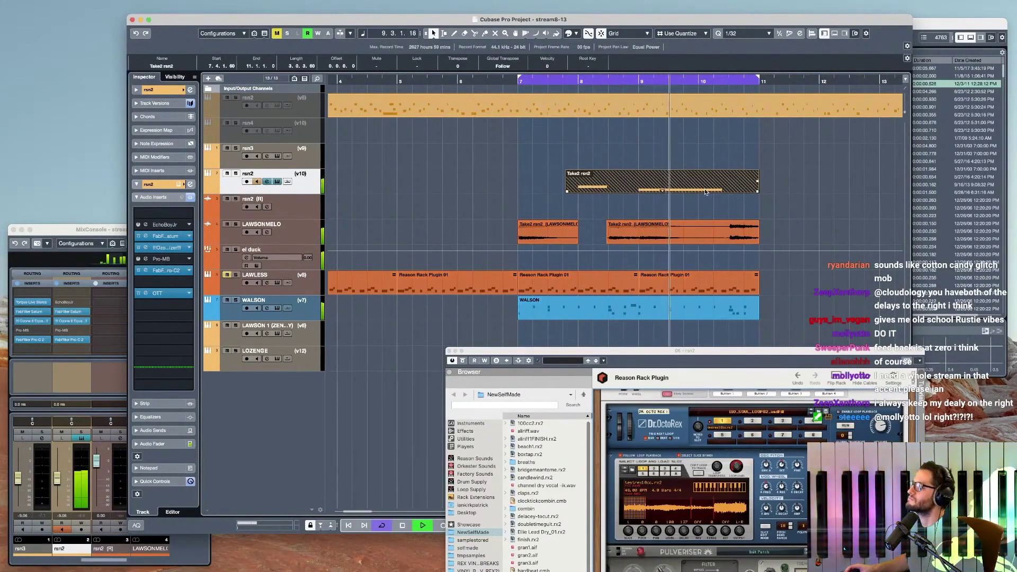
{"action": "key", "text": "space"}
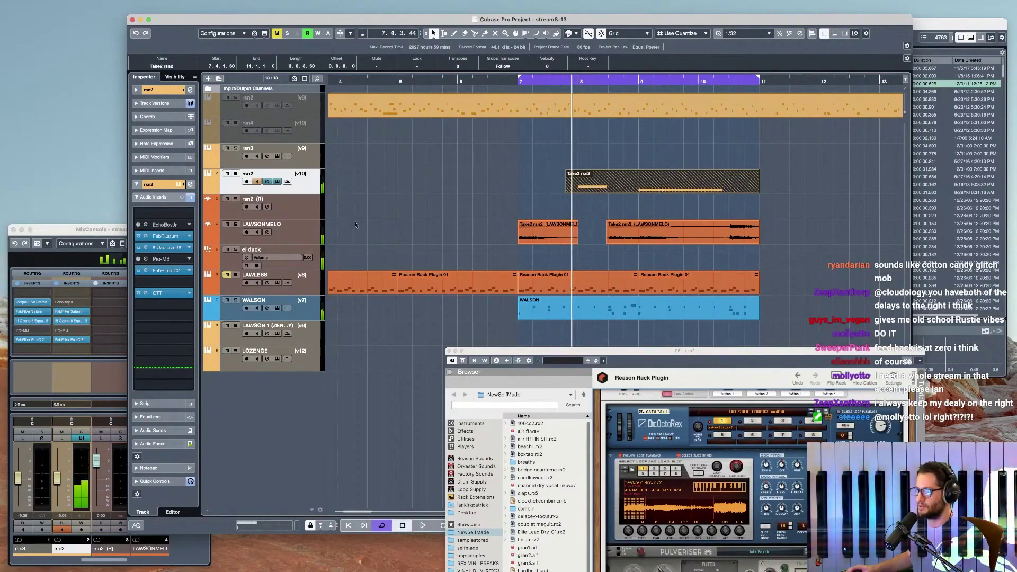
- Delete the old rsn2 (R) audio track
{"action": "left_click", "coordinate": [297, 204]}
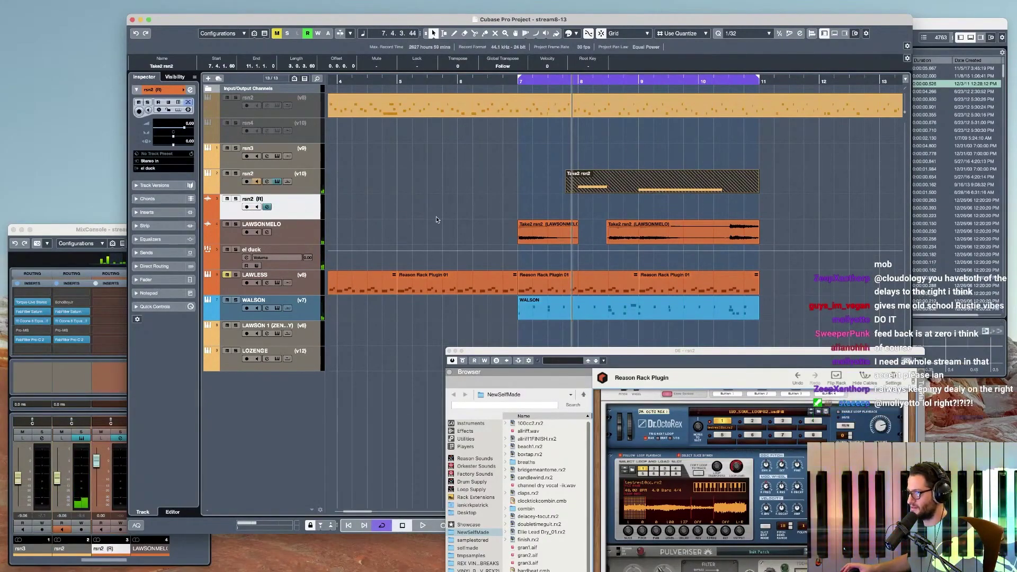
{"action": "key", "text": "Delete"}
{"action": "left_click", "coordinate": [498, 179]}
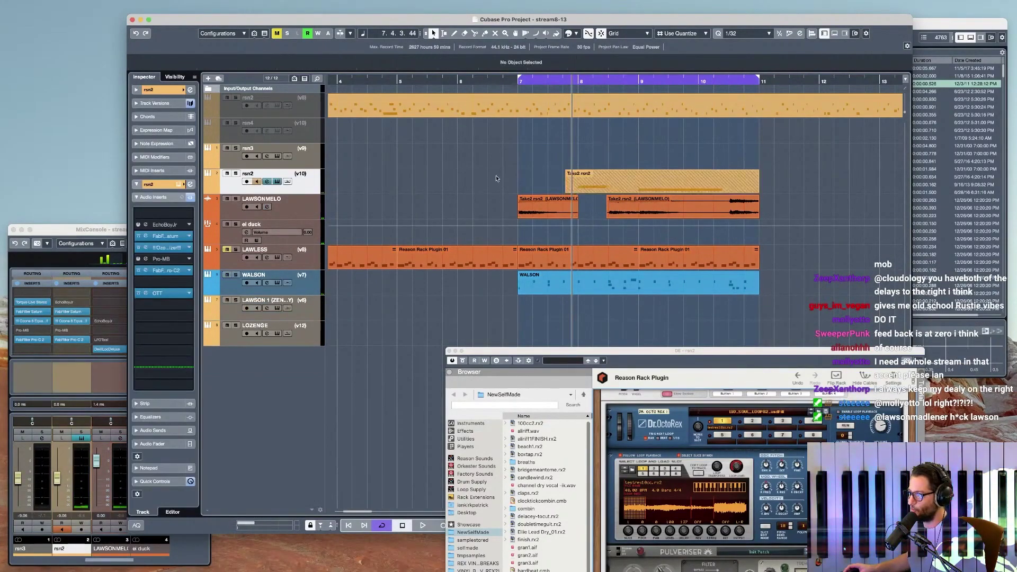
- Render the Take2 rsn2 part to a new audio track and delete the source MIDI part
{"action": "left_click", "coordinate": [563, 181], "text": "alt+shift"}
{"action": "left_click", "coordinate": [578, 186]}
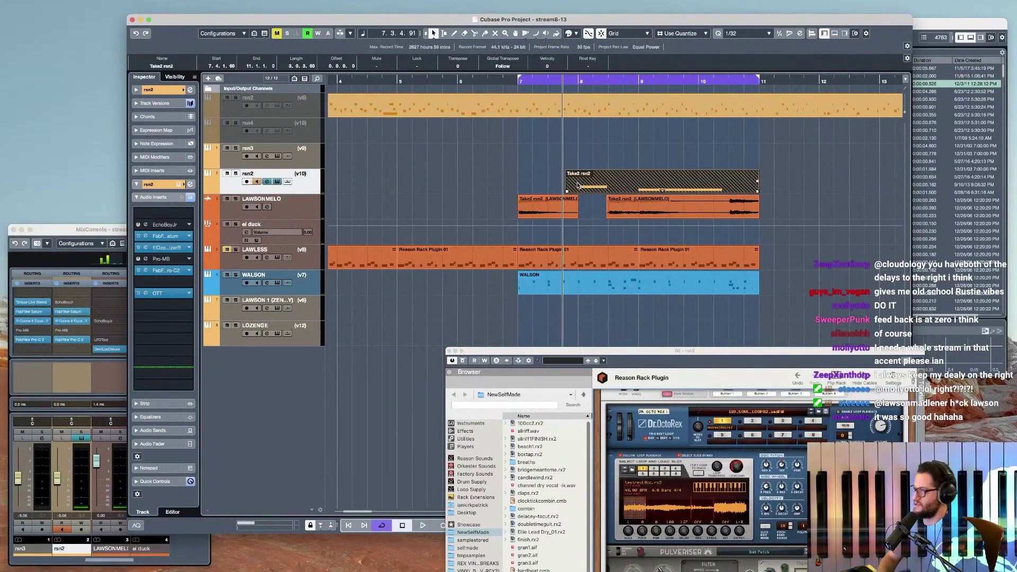
{"action": "key", "text": "alt+r"}
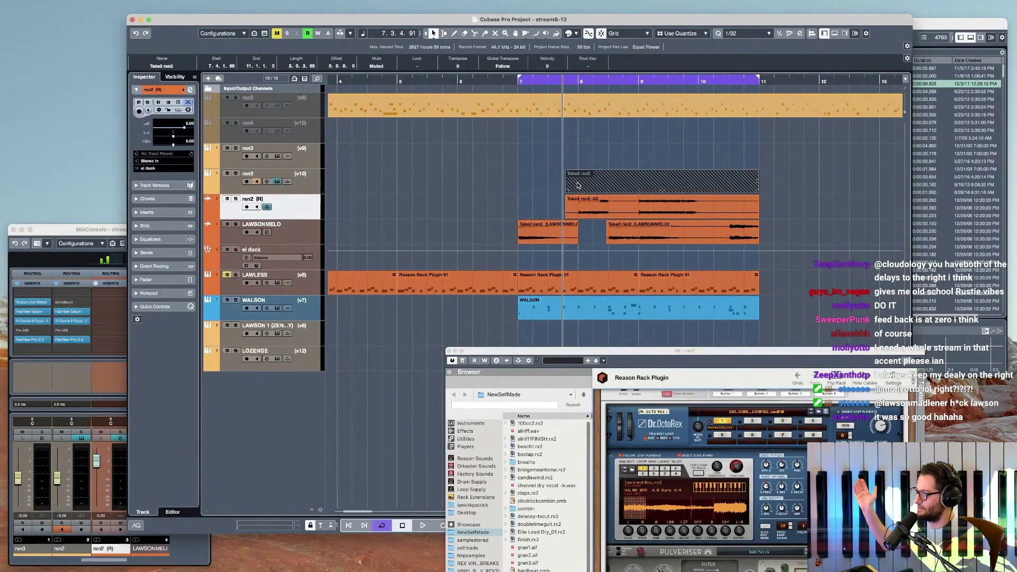
{"action": "key", "text": "Delete"}
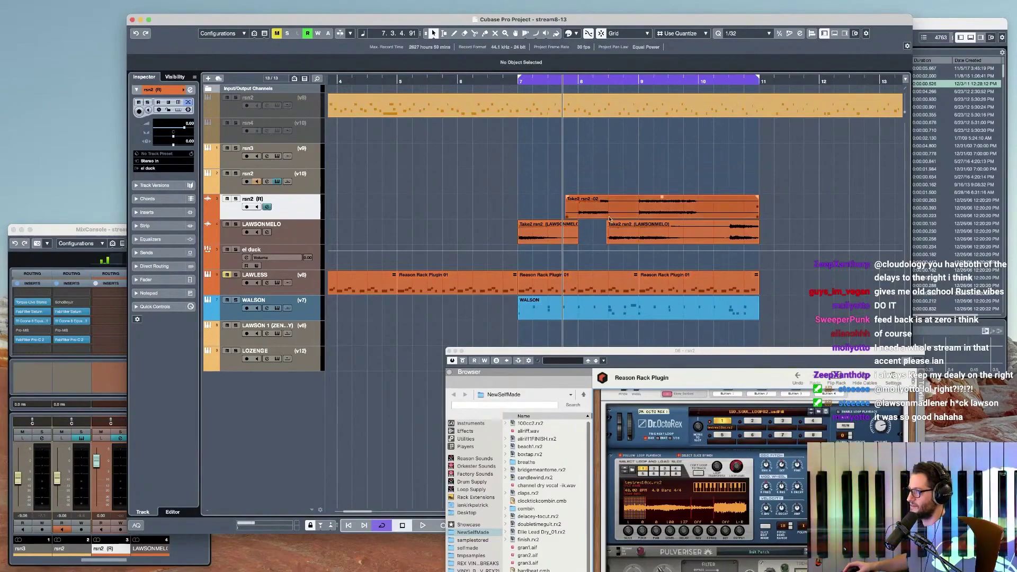
- Audition the rsn2 (R) and LAWSONMELO clips around bar 8 up close
{"action": "key", "text": "space"}
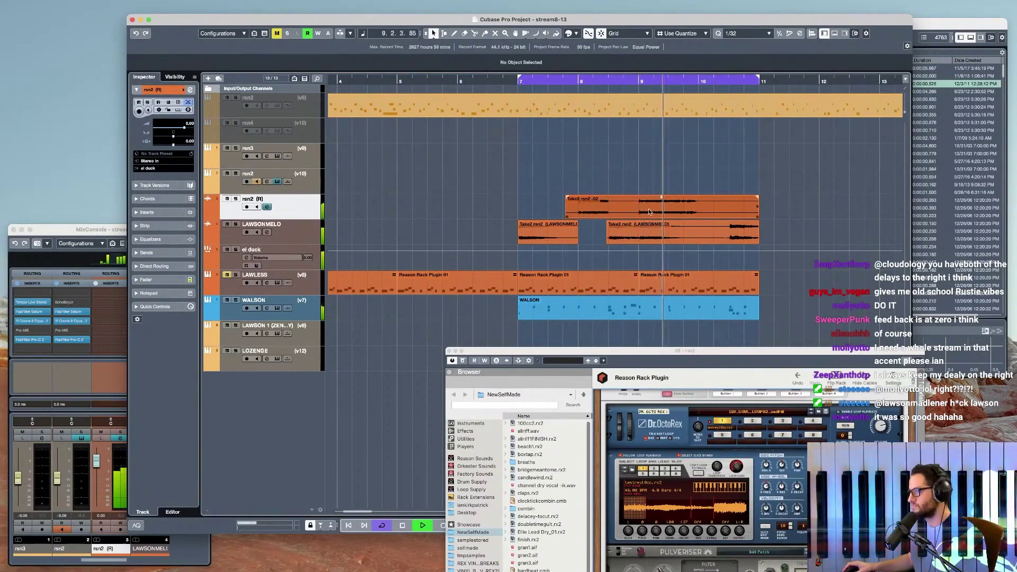
{"action": "key", "text": "space"}
{"action": "left_click", "coordinate": [598, 173]}
{"action": "key", "text": "h"}
{"action": "key", "text": "h"}
{"action": "key", "text": "space"}
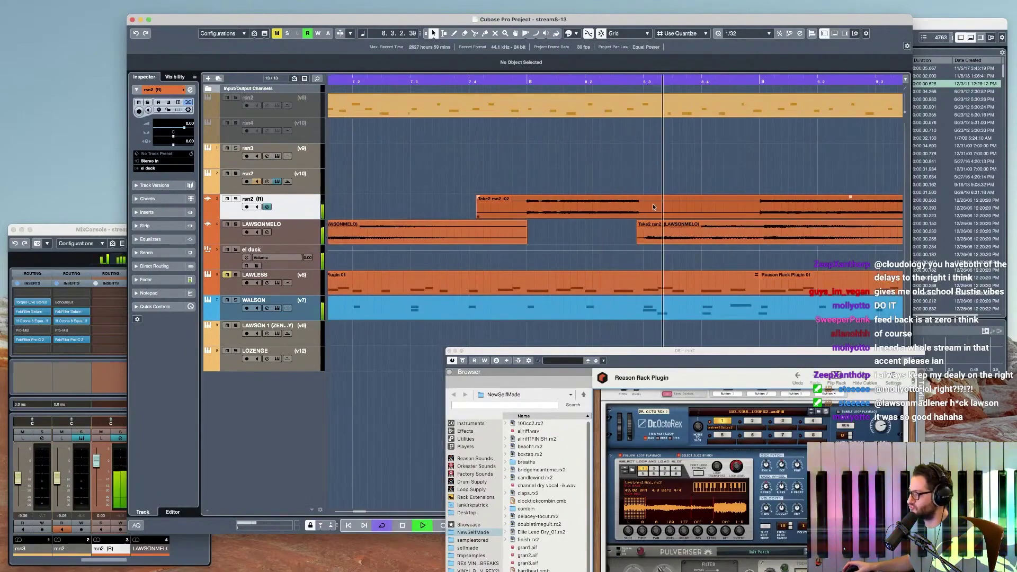
{"action": "key", "text": "space"}
{"action": "scroll", "coordinate": [668, 260], "scroll_direction": "up", "scroll_amount": 5}
{"action": "scroll", "coordinate": [652, 254], "scroll_direction": "down", "scroll_amount": 5}
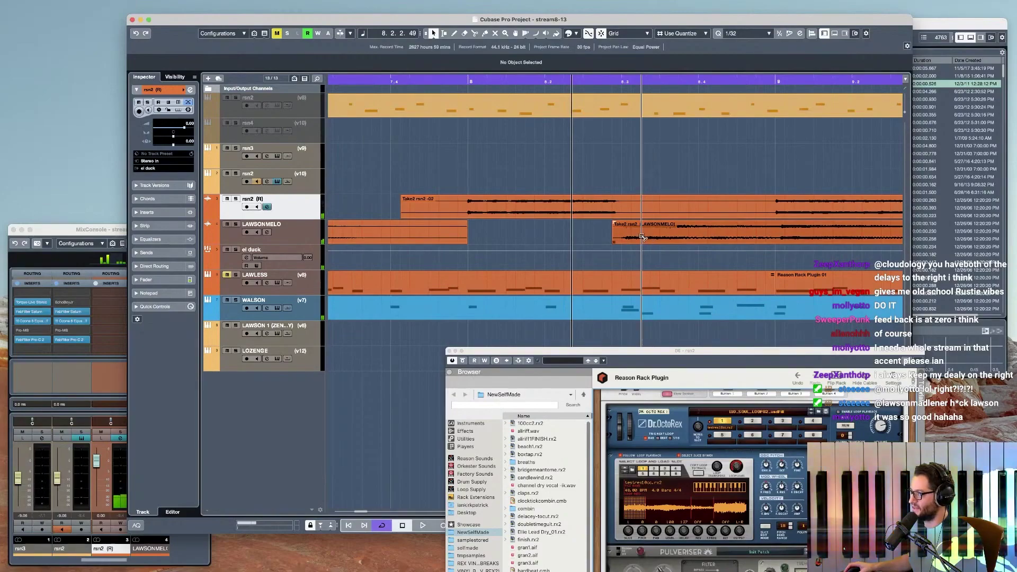
- Try splitting the second LAWSONMELO clip at about 8.3.2 and fading in its right-hand piece, auditioning longer fades
{"action": "left_click", "coordinate": [648, 240], "text": "alt"}
{"action": "left_click_drag", "start_coordinate": [642, 220], "coordinate": [648, 243]}
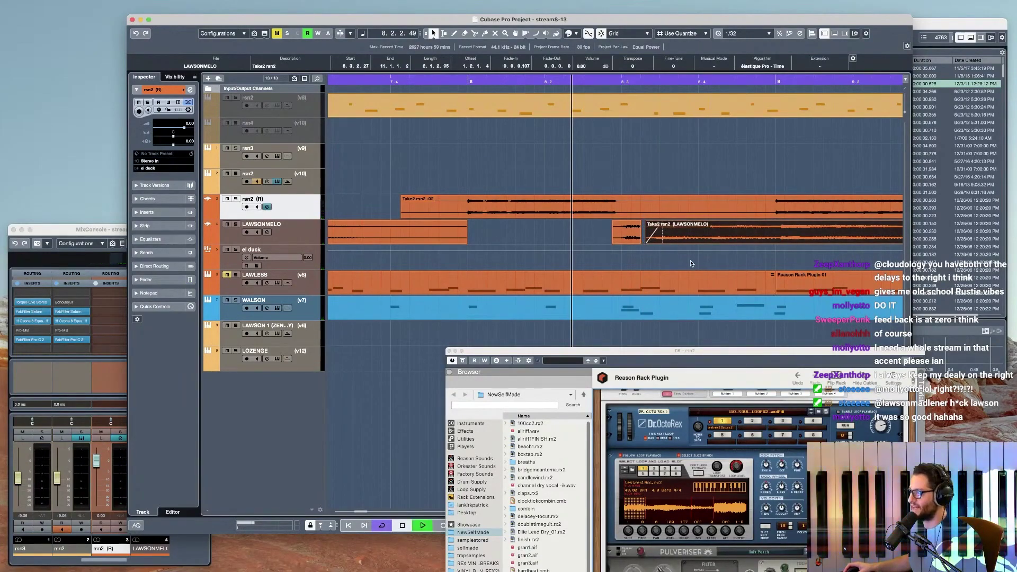
{"action": "key", "text": "space"}
{"action": "key", "text": "space"}
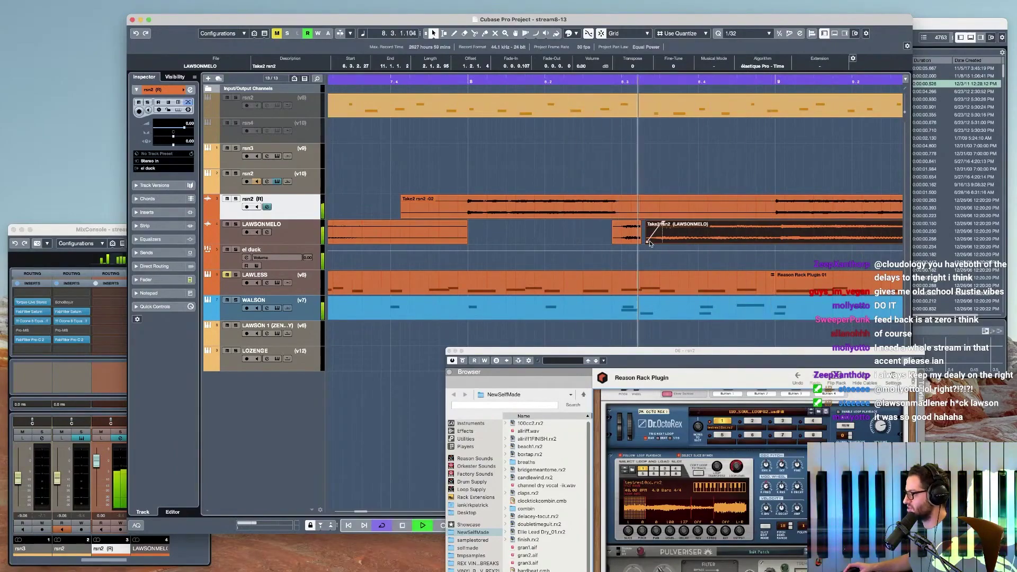
{"action": "left_click_drag", "start_coordinate": [651, 243], "coordinate": [713, 223]}
{"action": "key", "text": "space"}
{"action": "key", "text": "space"}
{"action": "key", "text": "space"}
{"action": "key", "text": "space"}
- Undo the LAWSONMELO split and fade-in edits
{"action": "key", "text": "super+z"}
{"action": "key", "text": "super+z"}
{"action": "key", "text": "super+z"}
{"action": "key", "text": "super+z"}
{"action": "key", "text": "super+z"}
{"action": "key", "text": "super+z"}
- Split the rsn2 (R) clip just before bar 9 and close the Reason Rack Plugin window
{"action": "key", "text": "space"}
{"action": "scroll", "coordinate": [696, 235], "scroll_direction": "down", "scroll_amount": 1}
{"action": "scroll", "coordinate": [701, 228], "scroll_direction": "right", "scroll_amount": 1}
{"action": "scroll", "coordinate": [700, 213], "scroll_direction": "down", "scroll_amount": 1}
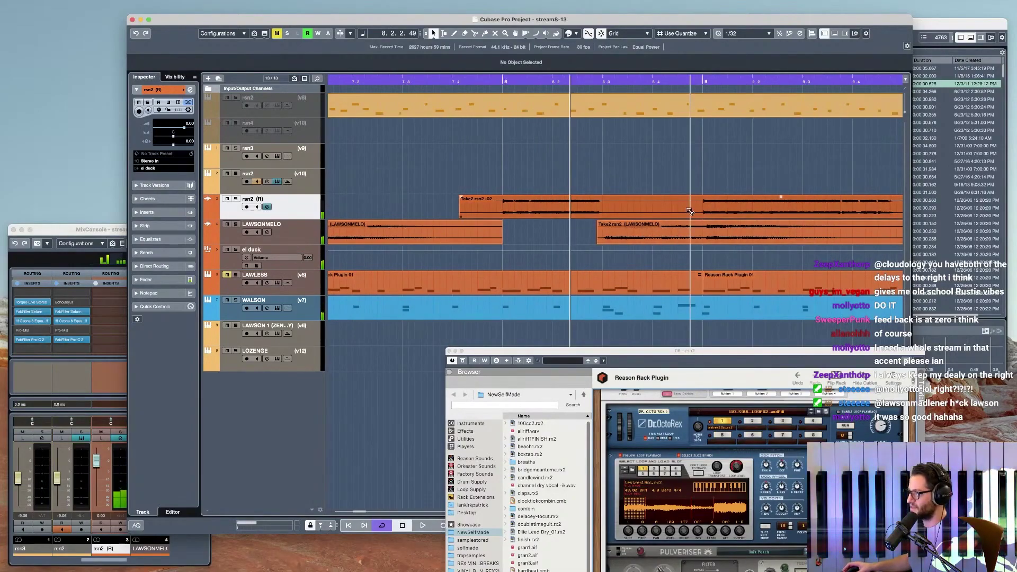
{"action": "left_click", "coordinate": [690, 212], "text": "alt"}
{"action": "scroll", "coordinate": [709, 213], "scroll_direction": "right", "scroll_amount": 2}
{"action": "scroll", "coordinate": [729, 216], "scroll_direction": "down", "scroll_amount": 5}
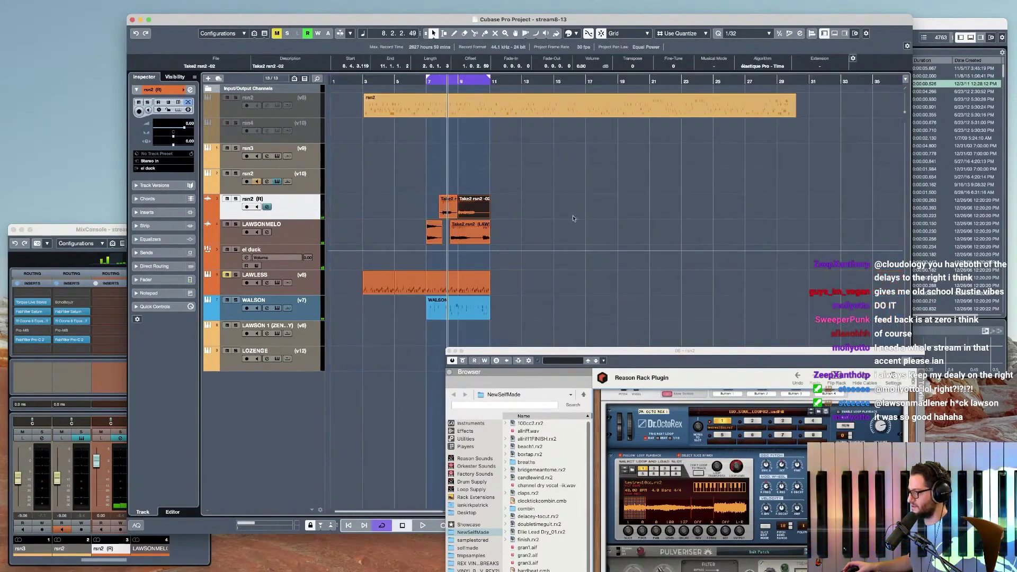
{"action": "scroll", "coordinate": [452, 205], "scroll_direction": "up", "scroll_amount": 3}
{"action": "scroll", "coordinate": [457, 297], "scroll_direction": "left", "scroll_amount": 1}
{"action": "left_click", "coordinate": [471, 356]}
{"action": "key", "text": "super+w"}
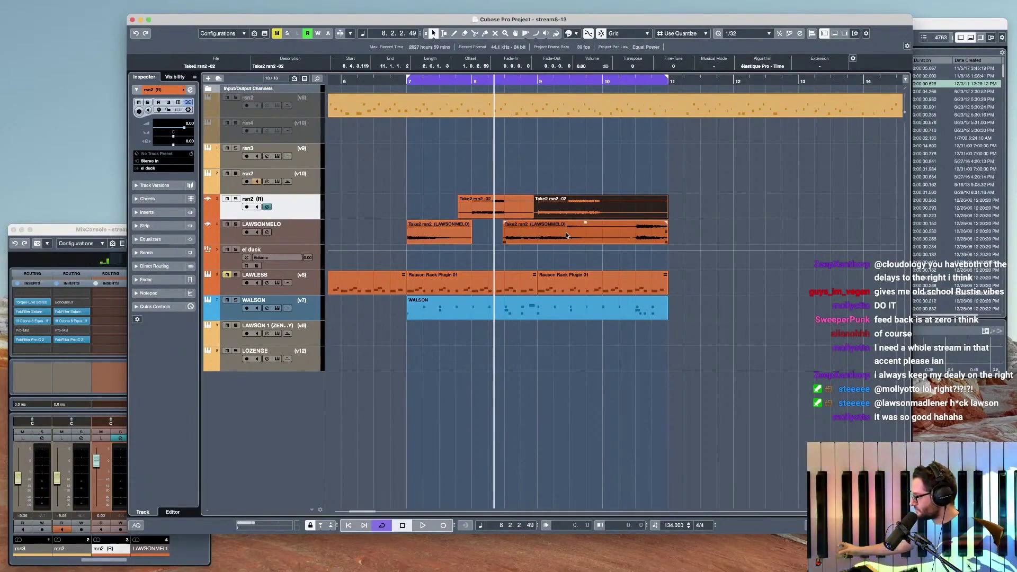
- Open the second rsn2 (R) clip in Melodyne and redetect its notes with the Polyphonic Sustain algorithm
{"action": "left_click", "coordinate": [552, 214]}
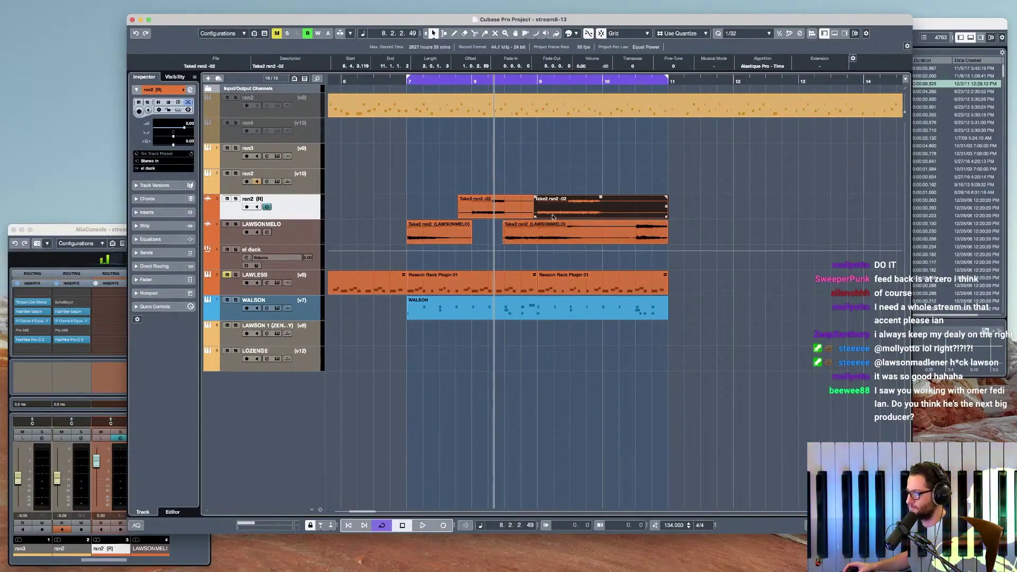
{"action": "right_click", "coordinate": [555, 211]}
{"action": "mouse_move", "coordinate": [592, 247]}
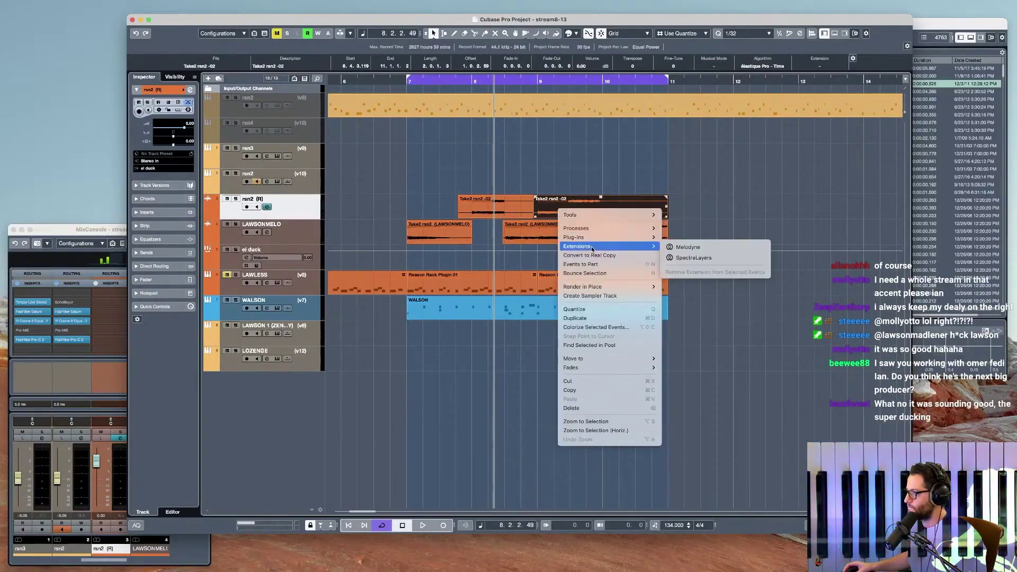
{"action": "left_click", "coordinate": [700, 248]}
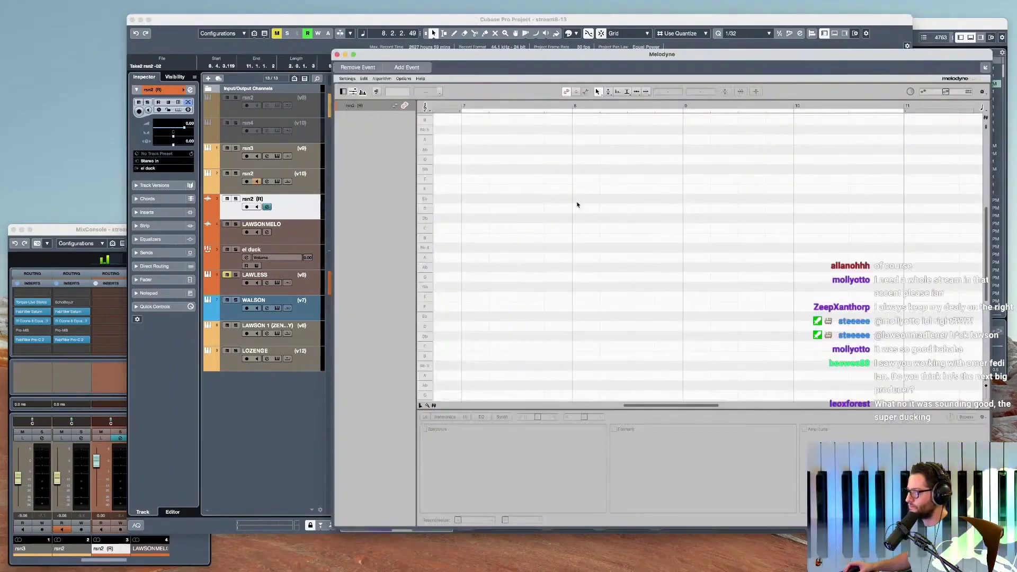
{"action": "left_click", "coordinate": [382, 78]}
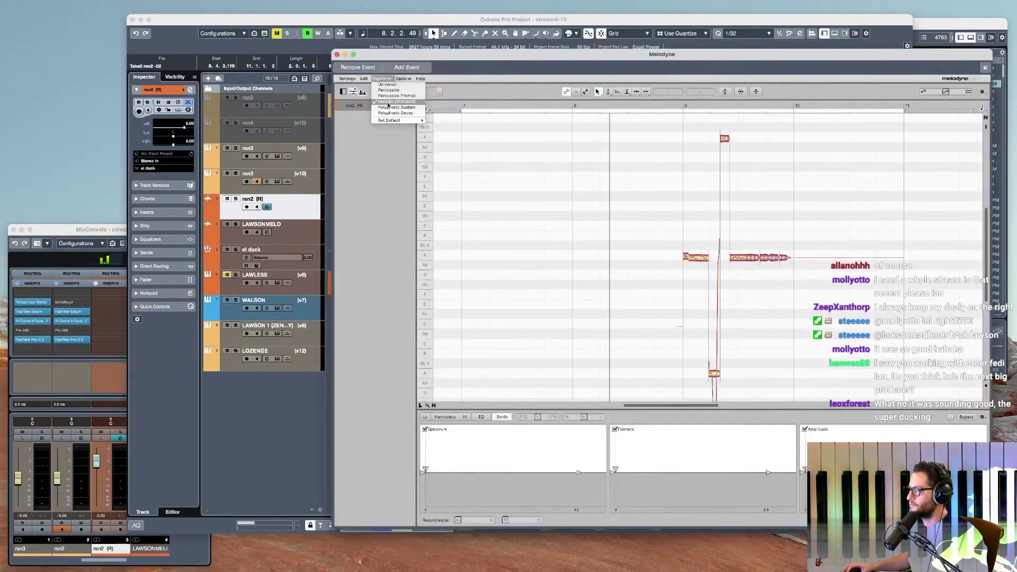
{"action": "left_click", "coordinate": [389, 108]}
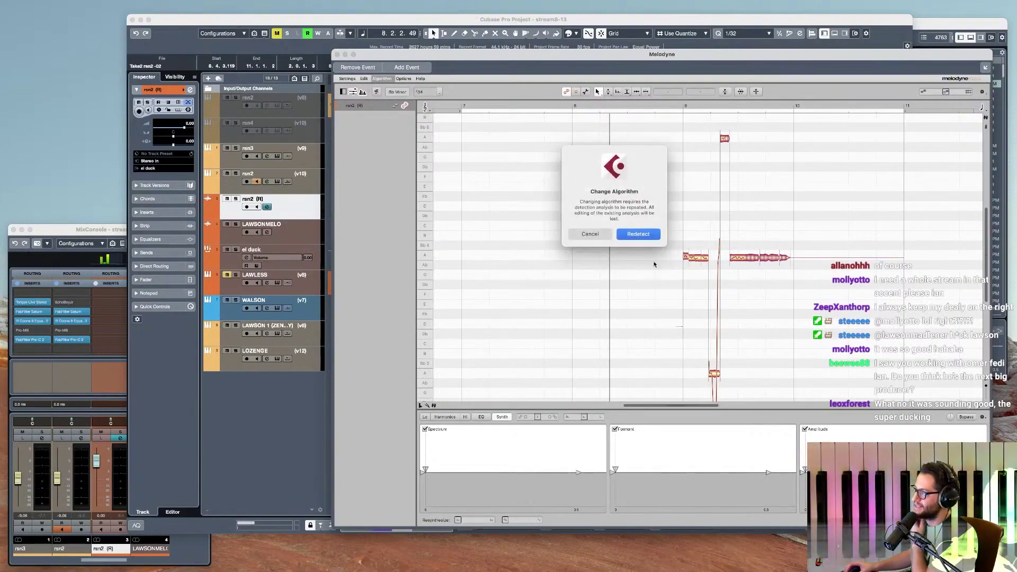
{"action": "left_click", "coordinate": [641, 233]}
{"action": "key", "text": "space"}
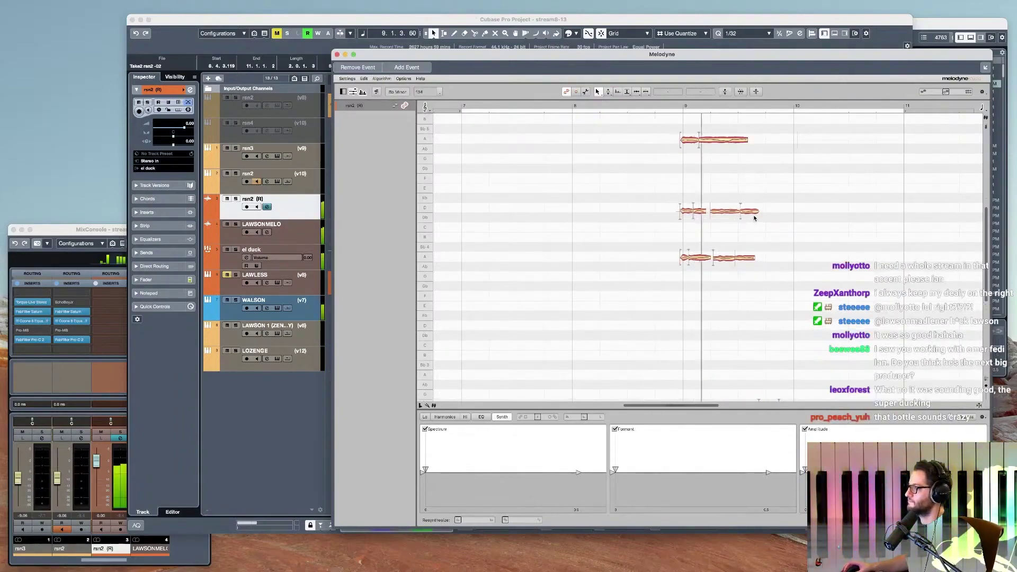
- Audition the detected notes and correct their pitch centers with the Correct Pitch macro
{"action": "left_click", "coordinate": [721, 140]}
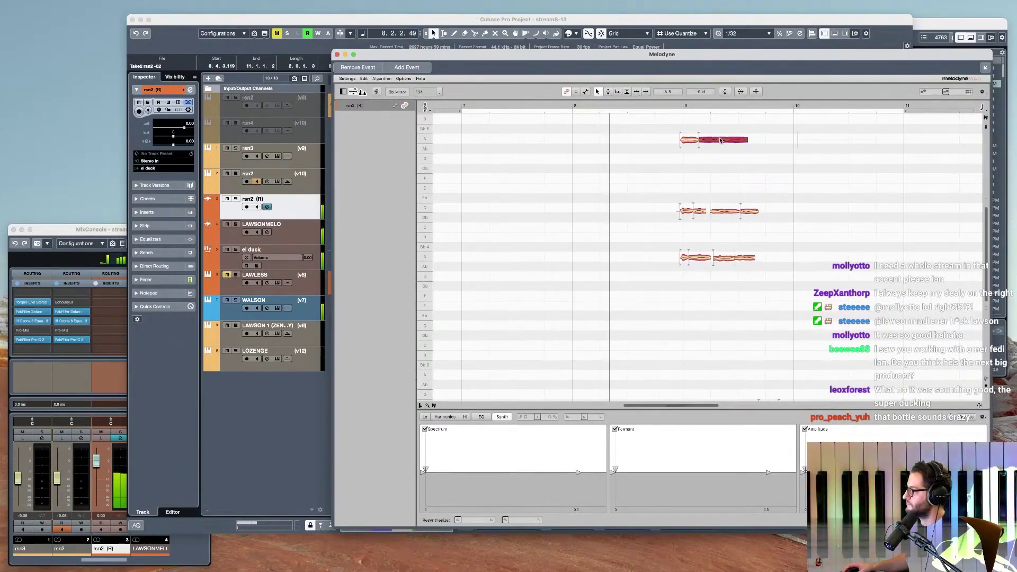
{"action": "left_click", "coordinate": [702, 108]}
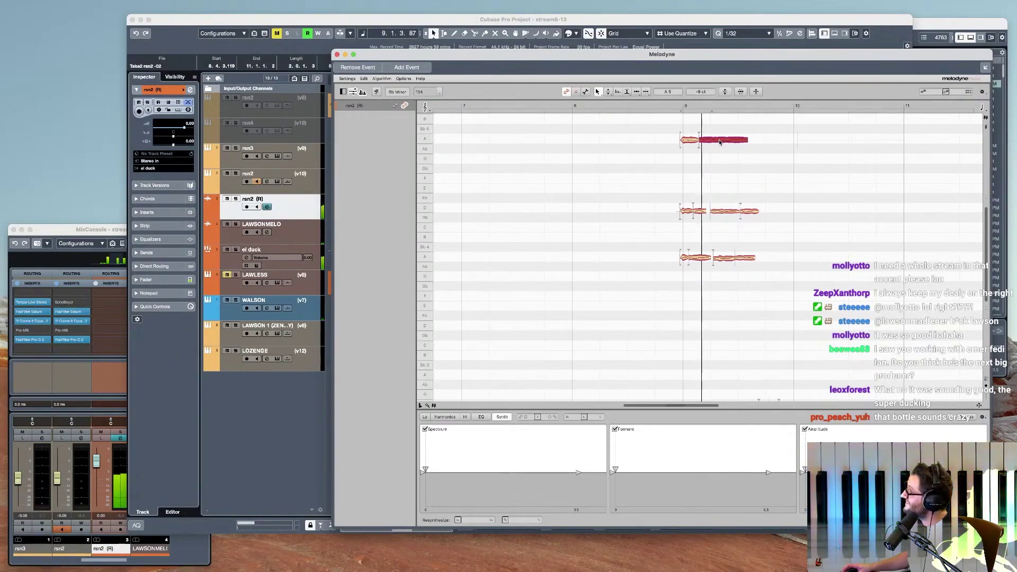
{"action": "left_click", "coordinate": [713, 117]}
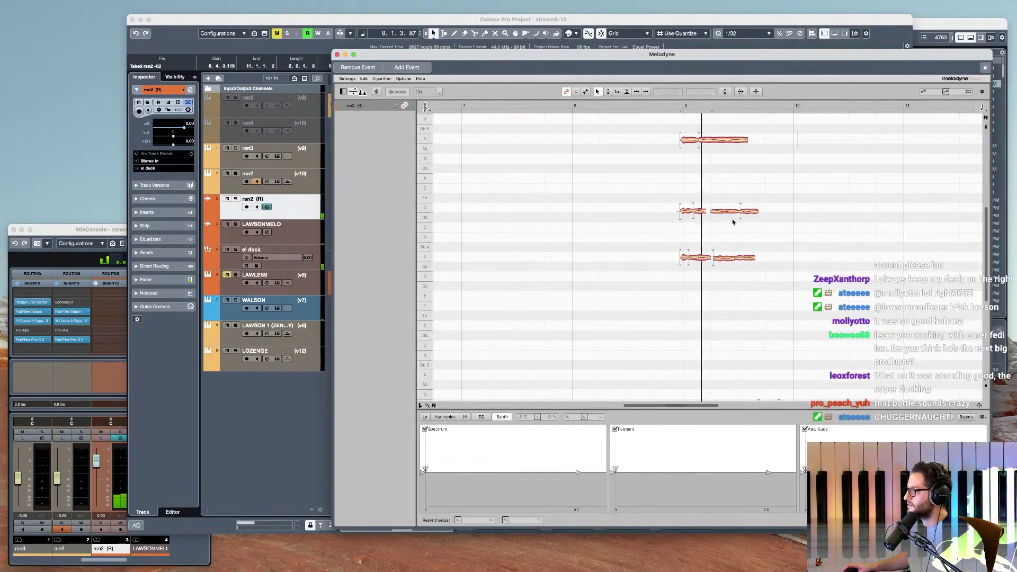
{"action": "left_click", "coordinate": [727, 92]}
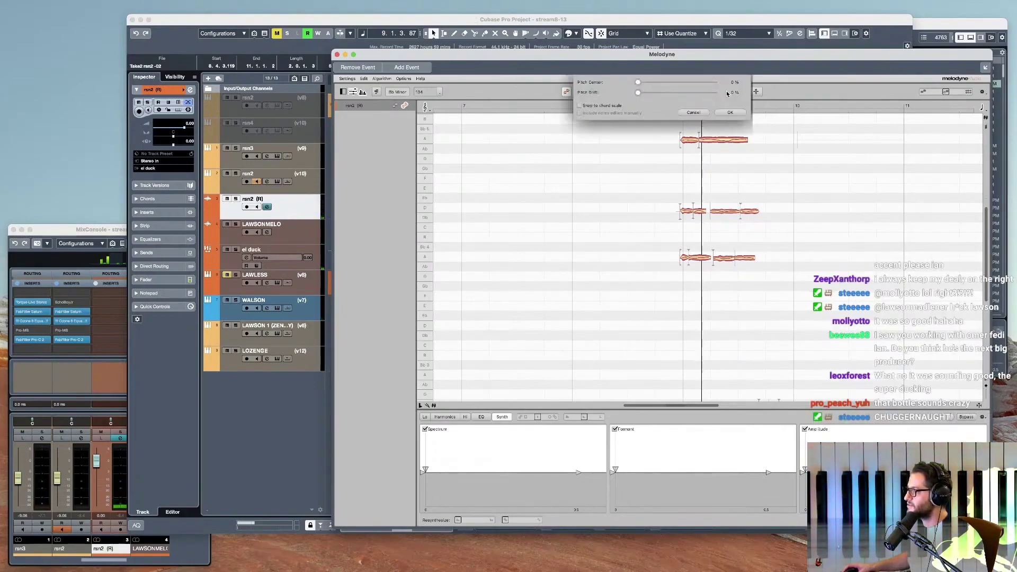
{"action": "left_click_drag", "start_coordinate": [687, 83], "coordinate": [734, 85]}
{"action": "left_click", "coordinate": [730, 112]}
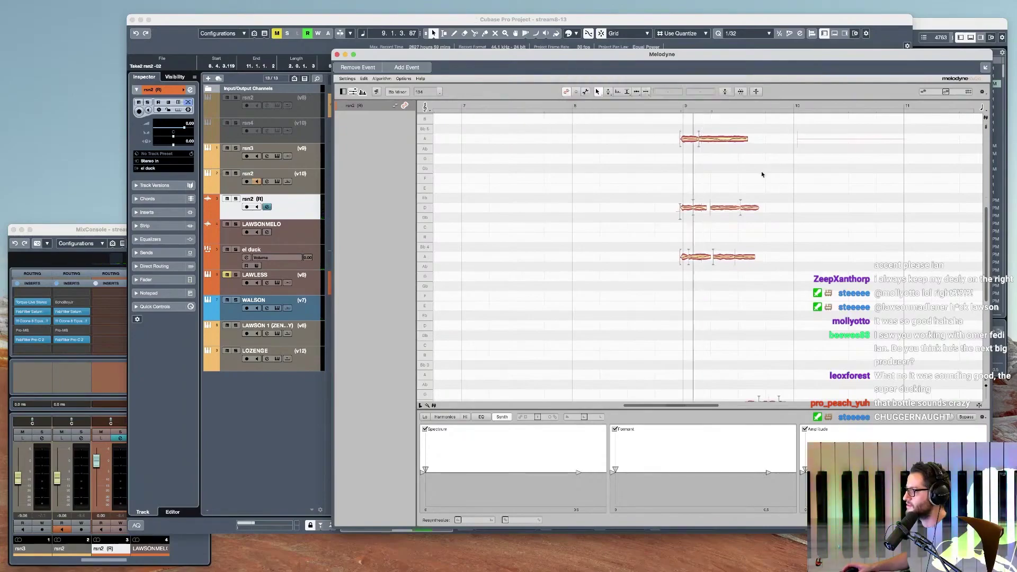
- Move the long upper note to G, the short upper note to F and the short middle note to C
{"action": "left_click_drag", "start_coordinate": [755, 155], "coordinate": [716, 157]}
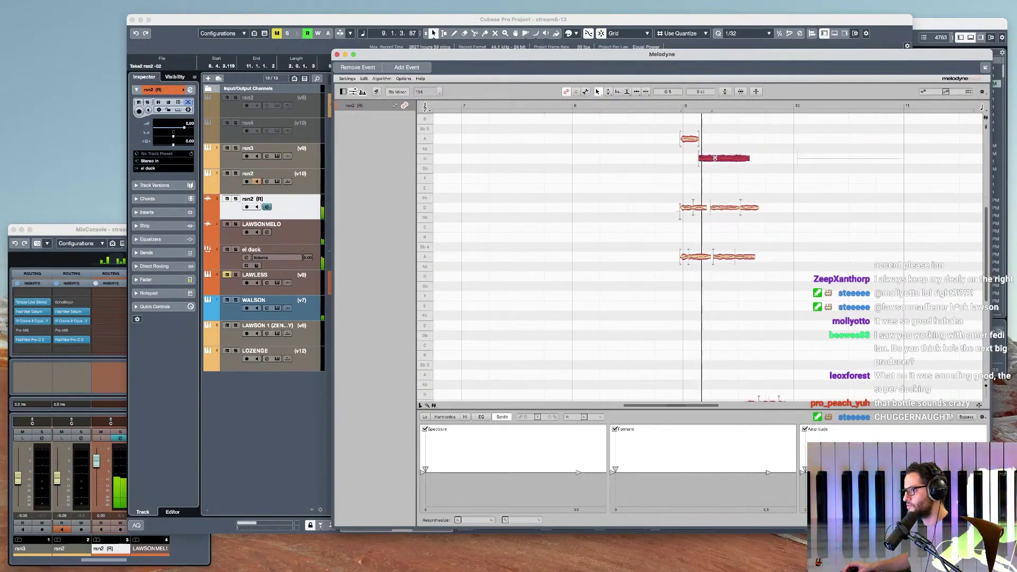
{"action": "left_click", "coordinate": [666, 104]}
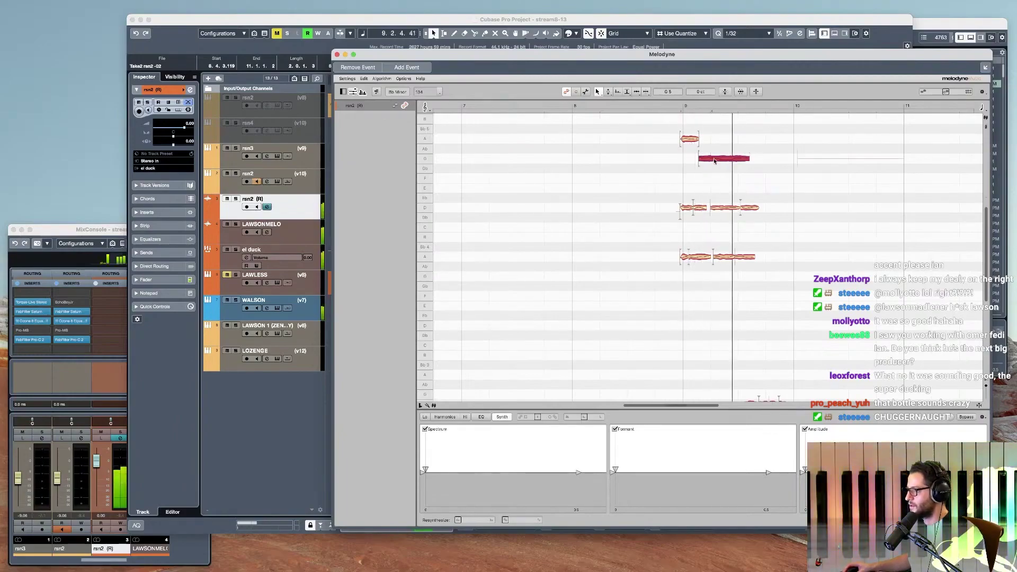
{"action": "key", "text": "space"}
{"action": "left_click", "coordinate": [688, 106]}
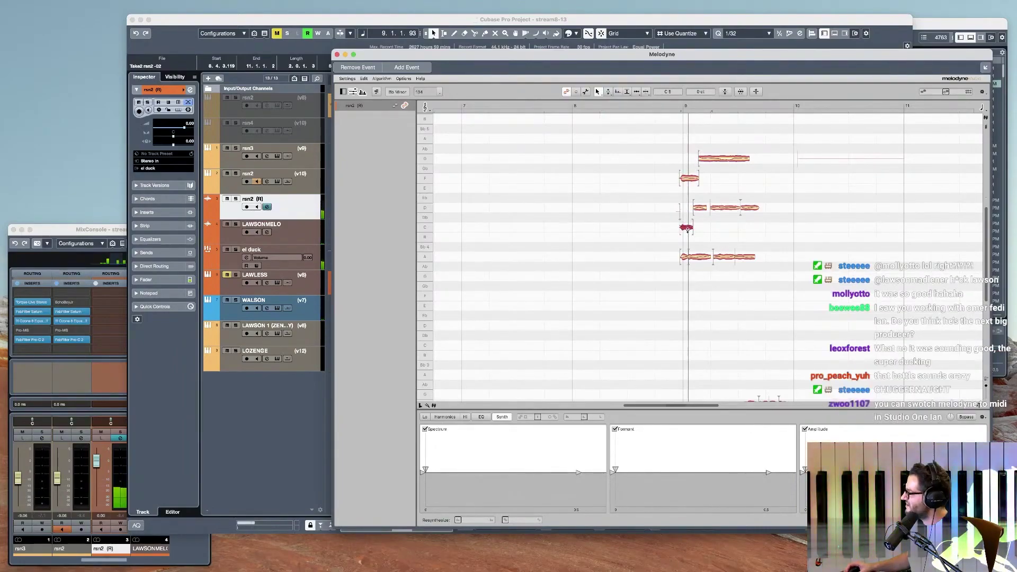
- Try deleting the middle row of notes, then undo the deletion and the latest pitch moves
{"action": "left_click_drag", "start_coordinate": [652, 207], "coordinate": [811, 236]}
{"action": "key", "text": "Delete"}
{"action": "key", "text": "space"}
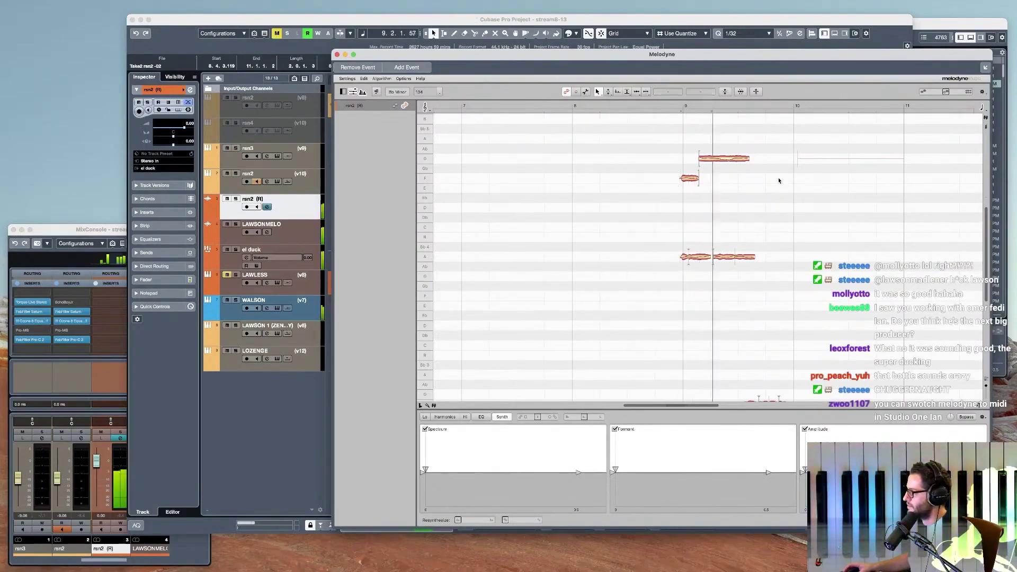
{"action": "key", "text": "super+z"}
{"action": "key", "text": "space"}
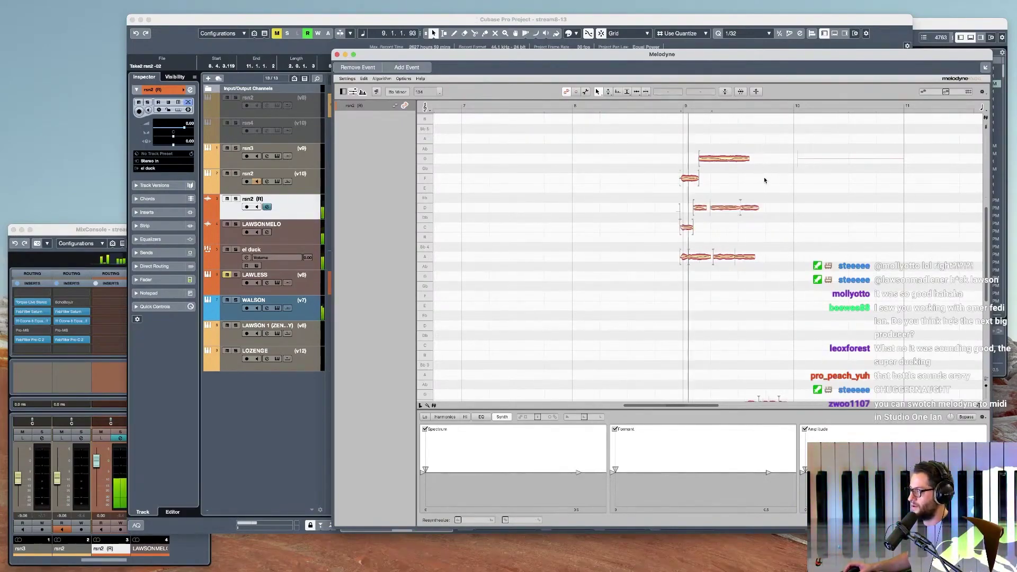
{"action": "key", "text": "space"}
{"action": "key", "text": "super+z"}
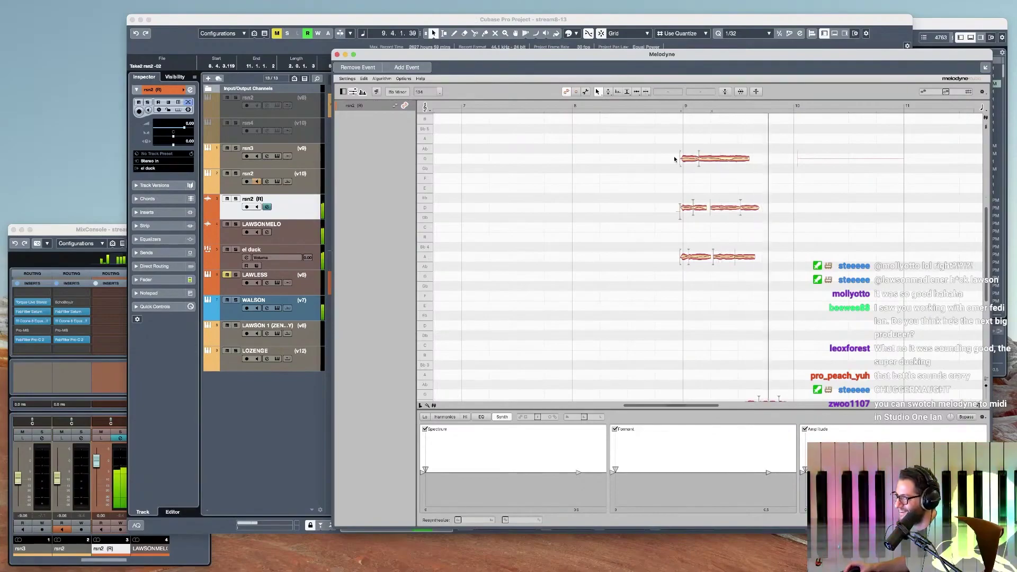
- Close Melodyne, delete the second rsn2 (R) clip and play back the result
{"action": "key", "text": "space"}
{"action": "left_click", "coordinate": [337, 56]}
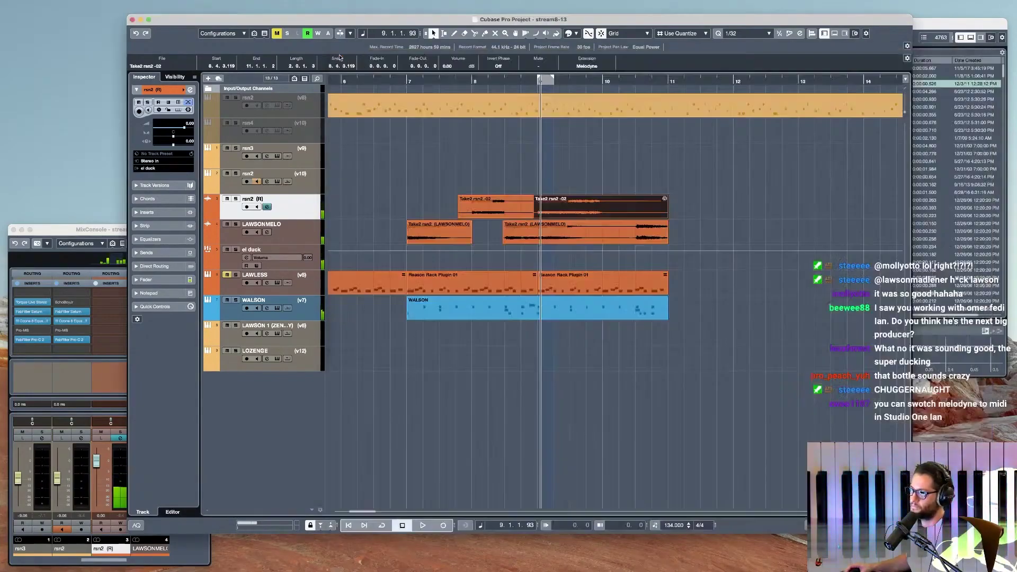
{"action": "key", "text": "Delete"}
{"action": "left_click", "coordinate": [459, 167]}
{"action": "key", "text": "space"}
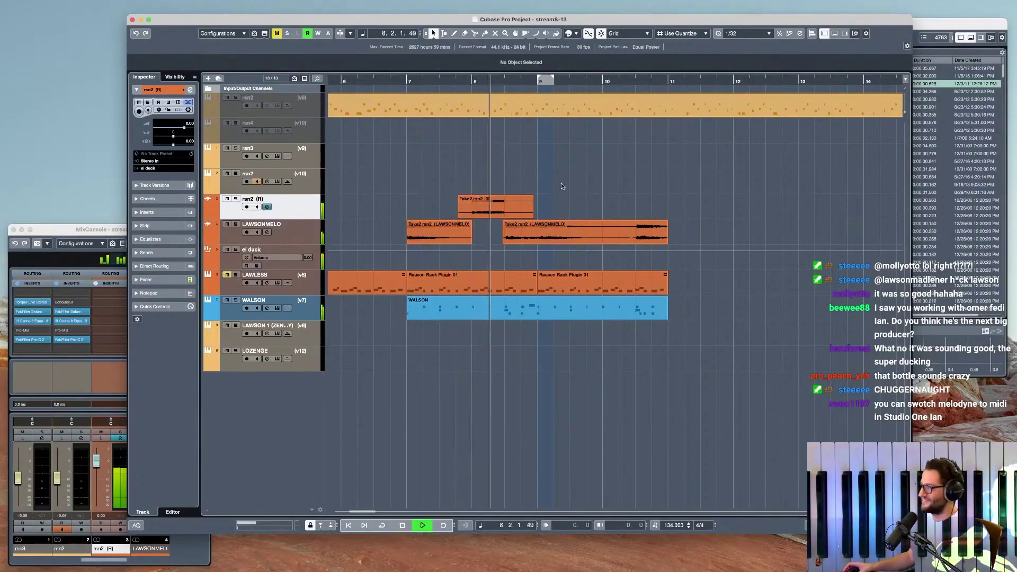
- Shorten the remaining rsn2 (R) clip to end about halfway through bar 8 and solo its track
{"action": "left_click_drag", "start_coordinate": [527, 217], "coordinate": [506, 216]}
{"action": "key", "text": "s"}
{"action": "left_click", "coordinate": [469, 178]}
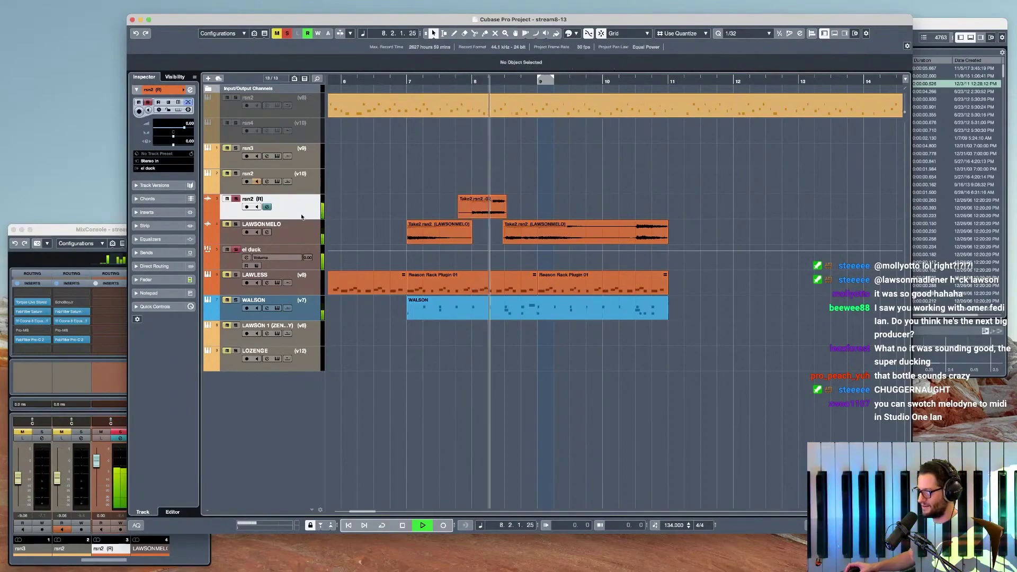
- Insert the Lossy reverb plugin on the rsn2 (R) track
{"action": "key", "text": "space"}
{"action": "left_click", "coordinate": [174, 213]}
{"action": "left_click", "coordinate": [172, 197]}
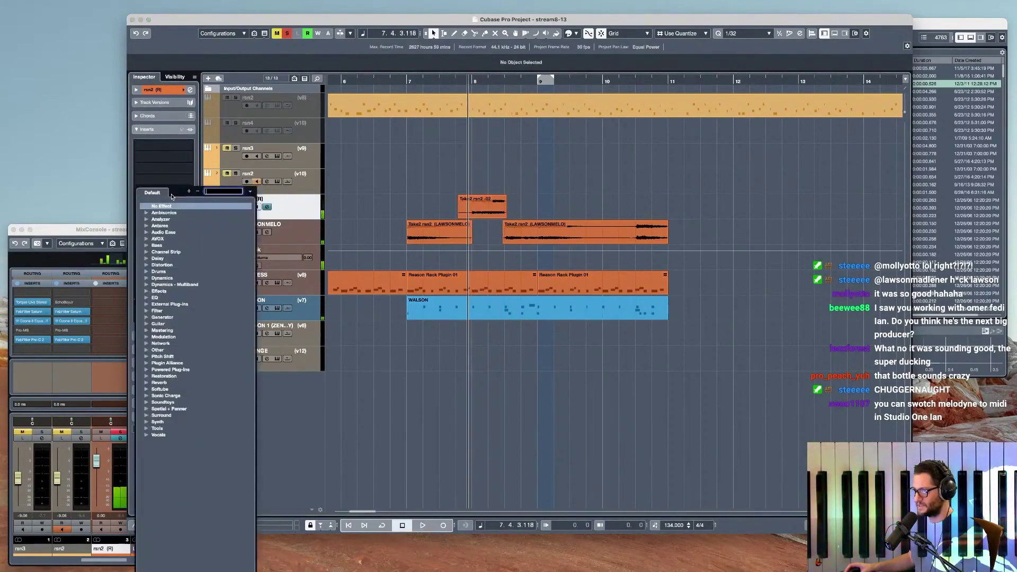
{"action": "type", "text": "loss"}
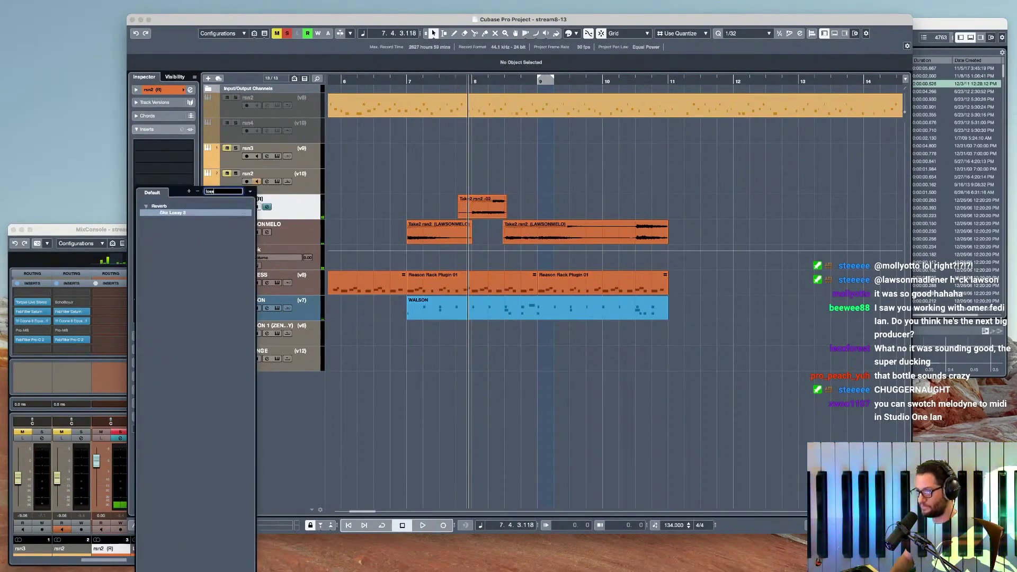
{"action": "key", "text": "Return"}
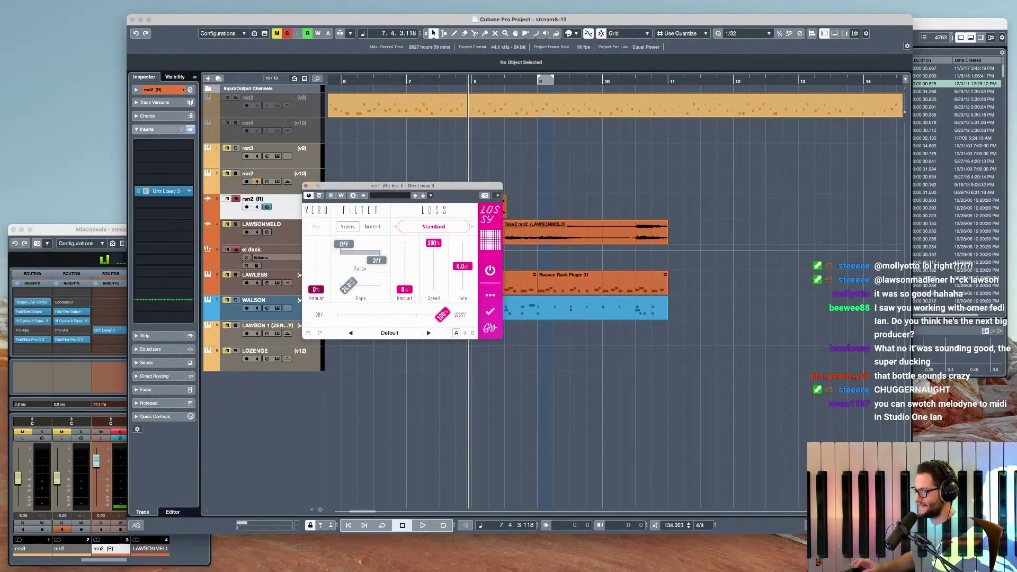
- Set Lossy's filter range to 113 Hz–2.15 kHz, lower the unsoloed rsn2 (R) track's volume and close the plugin window
{"action": "left_click", "coordinate": [491, 296]}
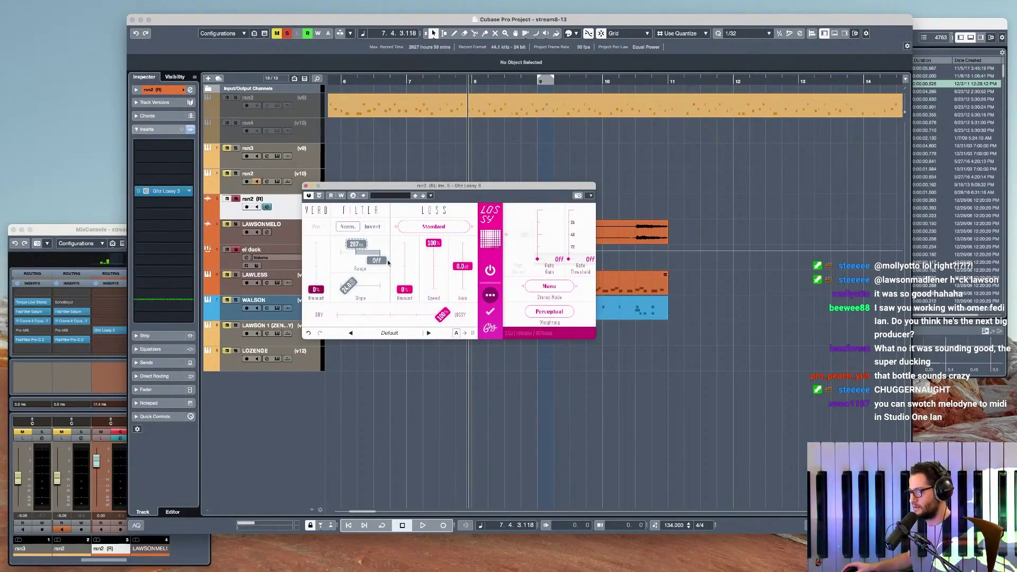
{"action": "left_click_drag", "start_coordinate": [367, 257], "coordinate": [364, 252]}
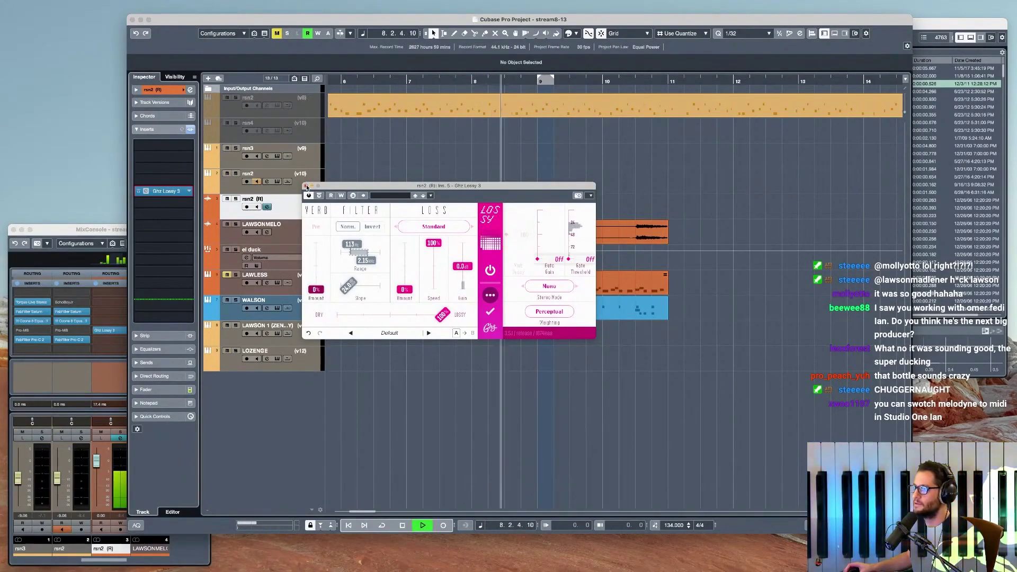
{"action": "left_click", "coordinate": [161, 89]}
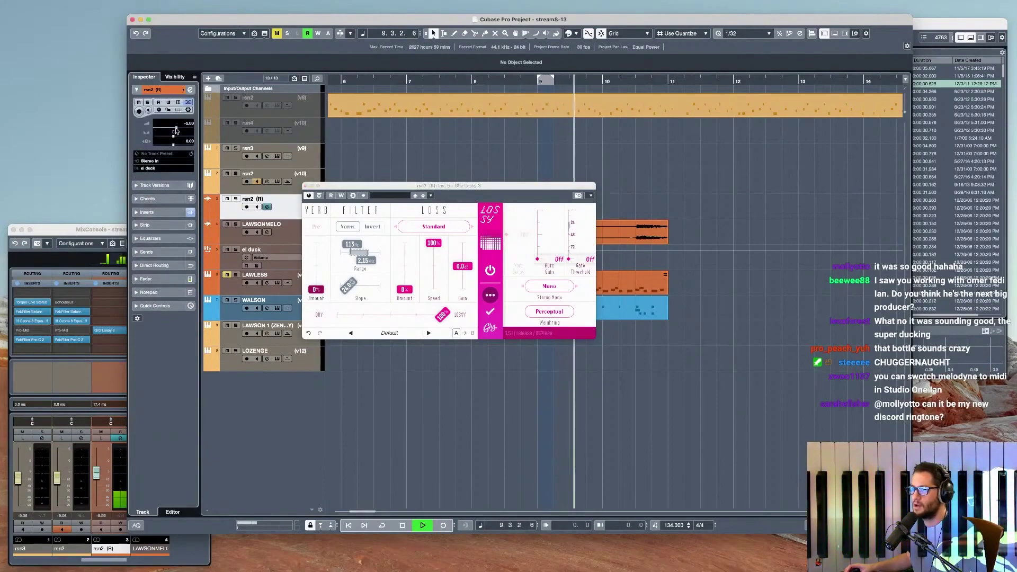
{"action": "left_click", "coordinate": [306, 186]}
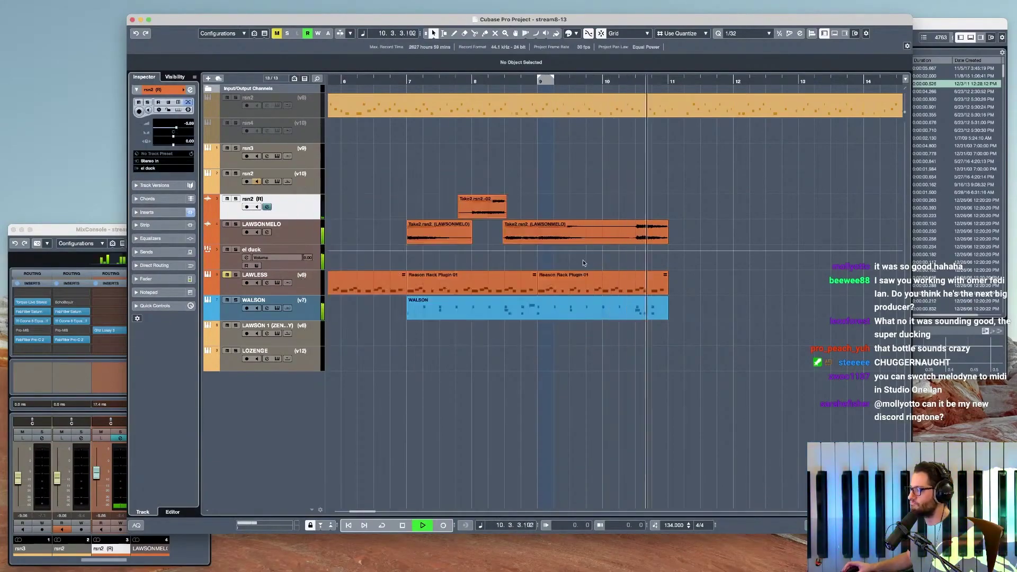
- Split the rsn2 (R) clip at bar 8, play it back and set the locators from bar 7 to bar 11
{"action": "left_click", "coordinate": [473, 215]}
{"action": "left_click", "coordinate": [472, 214], "text": "alt"}
{"action": "key", "text": "space"}
{"action": "key", "text": "space"}
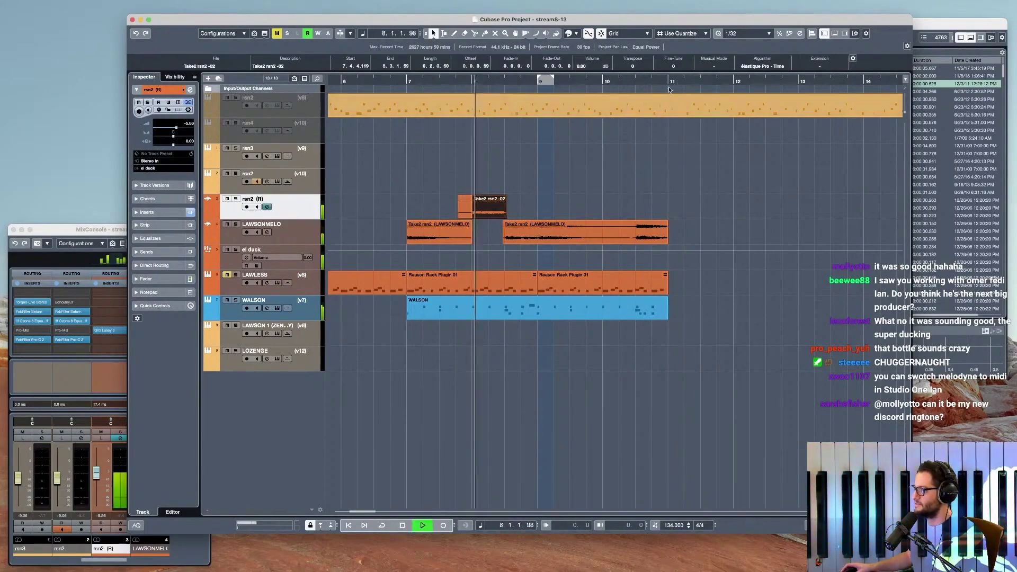
{"action": "left_click", "coordinate": [669, 77], "text": "alt"}
{"action": "left_click", "coordinate": [406, 77], "text": "super"}
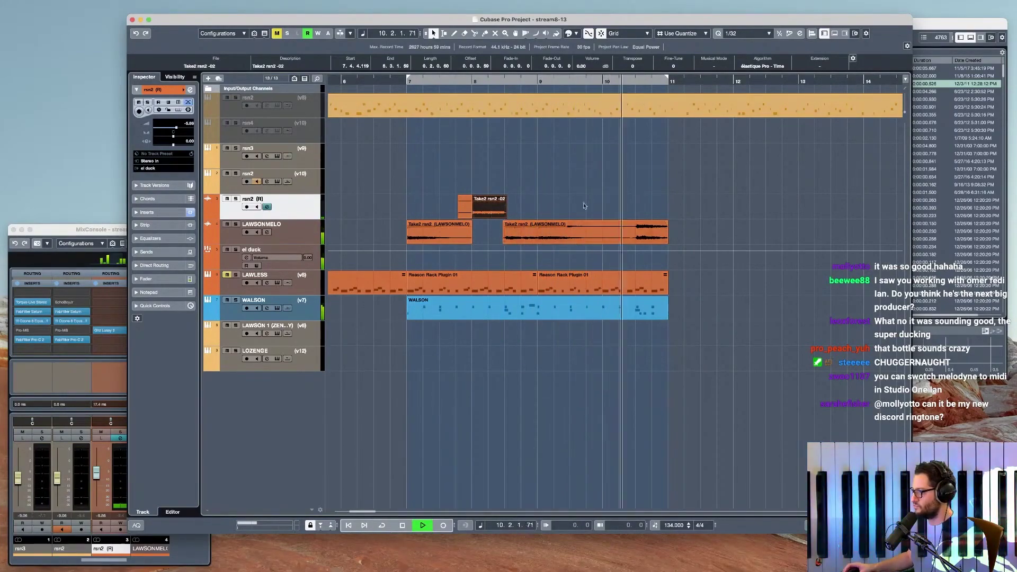
- Turn on cycle playback and try a reversed copy of the second rsn2 (R) slice starting just before bar 10
{"action": "left_click_drag", "start_coordinate": [487, 215], "coordinate": [637, 210]}
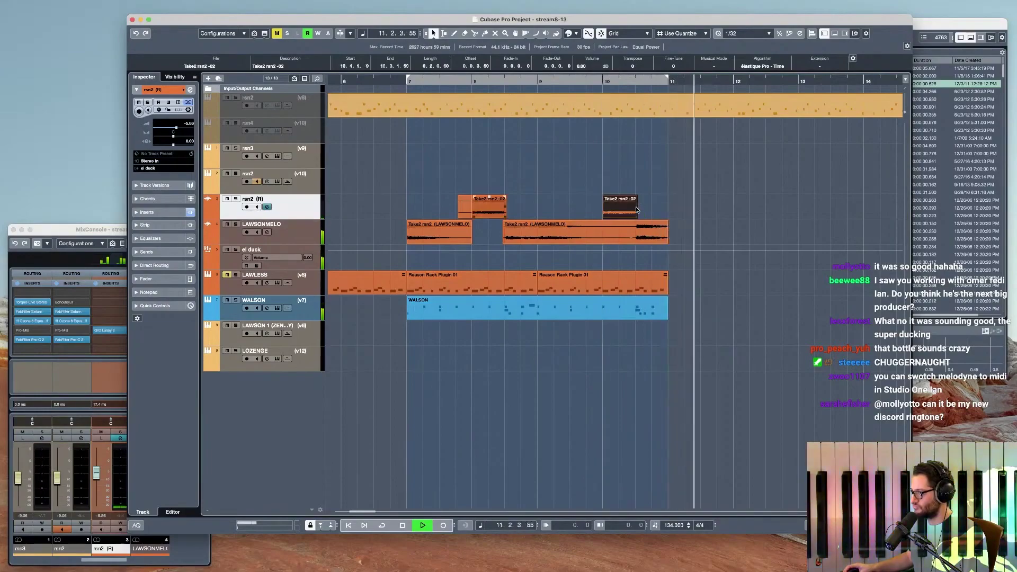
{"action": "key", "text": "KP_Divide"}
{"action": "key", "text": "ctrl+r"}
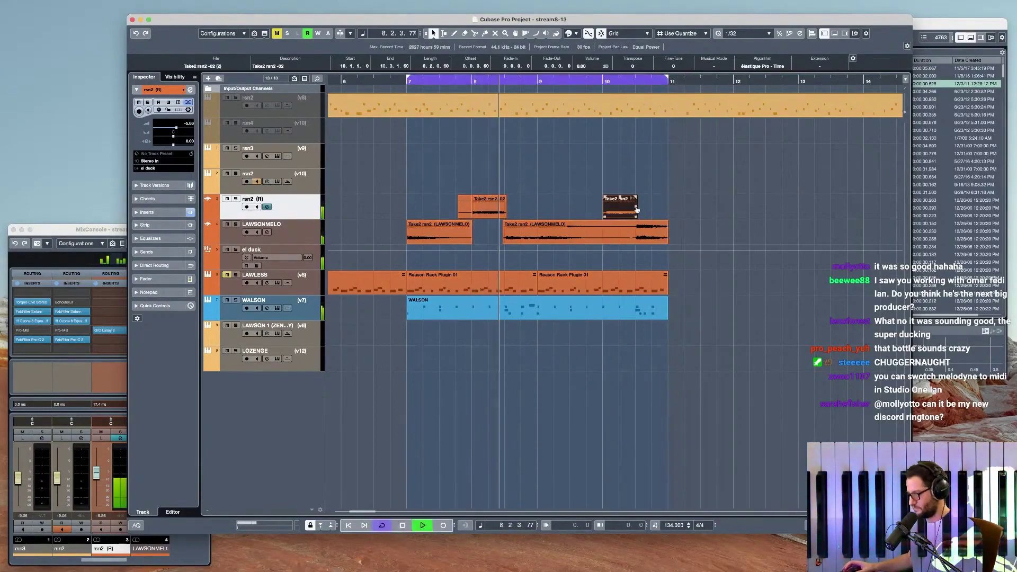
{"action": "scroll", "coordinate": [613, 212], "scroll_direction": "up", "scroll_amount": 5}
{"action": "left_click_drag", "start_coordinate": [640, 209], "coordinate": [631, 209]}
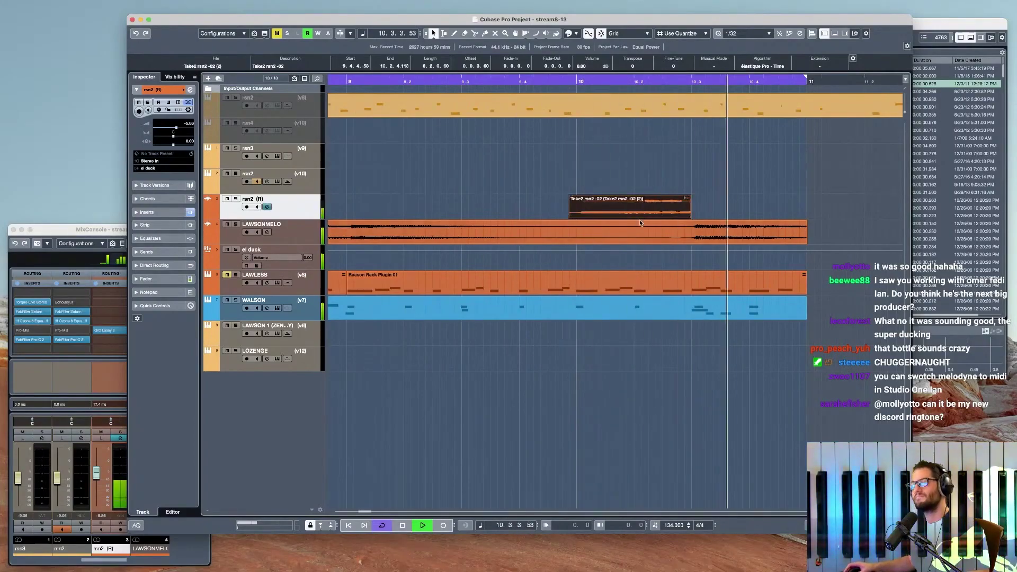
- Delete the reversed rsn2 (R) copy near bar 10
{"action": "scroll", "coordinate": [641, 218], "scroll_direction": "down", "scroll_amount": 3}
{"action": "scroll", "coordinate": [629, 219], "scroll_direction": "down", "scroll_amount": 2}
{"action": "left_click_drag", "start_coordinate": [581, 190], "coordinate": [663, 214]}
{"action": "key", "text": "BackSpace"}
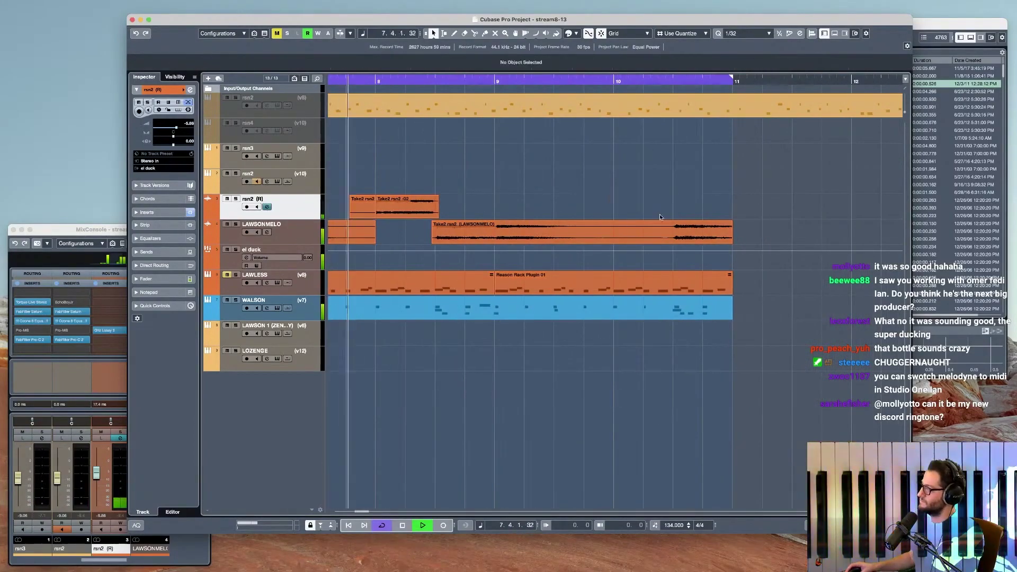
- Duplicate all the clips between bars 7 and 11 to bar 11 and extend the cycle range to bar 15
{"action": "scroll", "coordinate": [555, 244], "scroll_direction": "down", "scroll_amount": 6}
{"action": "left_click_drag", "start_coordinate": [659, 322], "coordinate": [507, 187]}
{"action": "key", "text": "space"}
{"action": "key", "text": "super+d"}
{"action": "left_click_drag", "start_coordinate": [610, 80], "coordinate": [729, 83]}
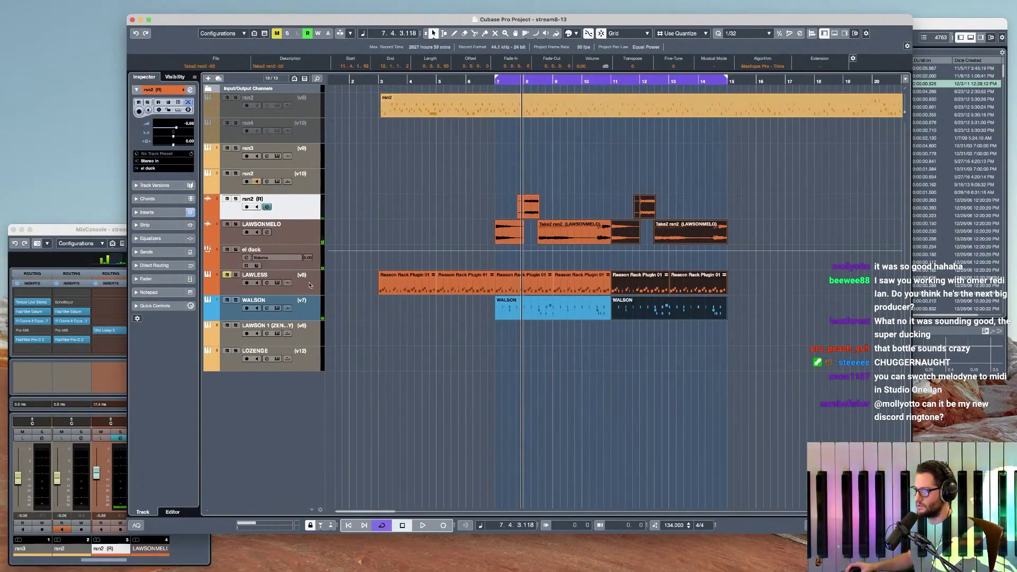
- Solo LAWLESS during playback, delete its clips from bar 7 onward, then unsolo and mute the track
{"action": "left_click", "coordinate": [236, 275]}
{"action": "key", "text": "space"}
{"action": "left_click_drag", "start_coordinate": [741, 279], "coordinate": [502, 282]}
{"action": "key", "text": "Delete"}
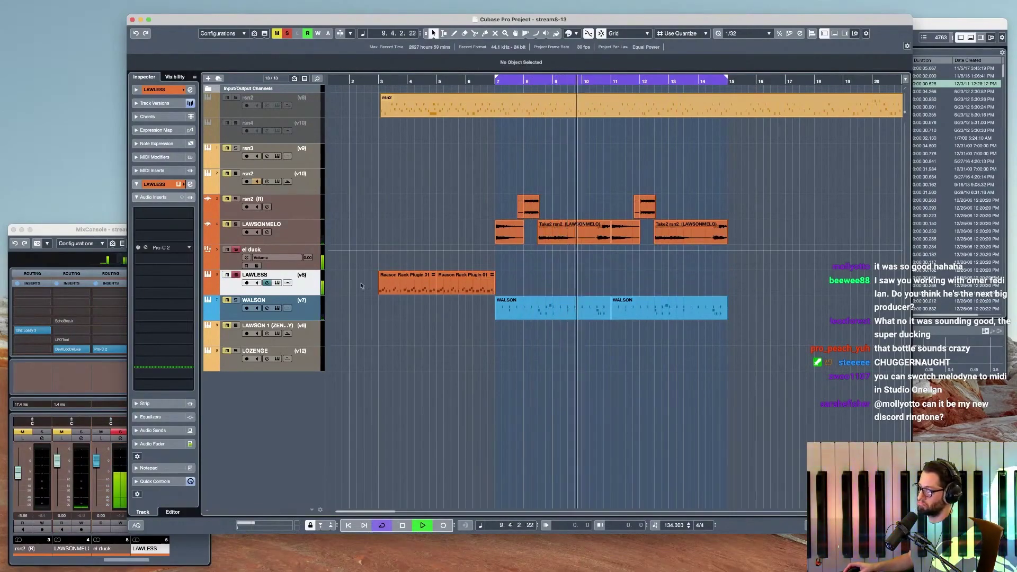
{"action": "key", "text": "s"}
{"action": "key", "text": "m"}
{"action": "key", "text": "space"}
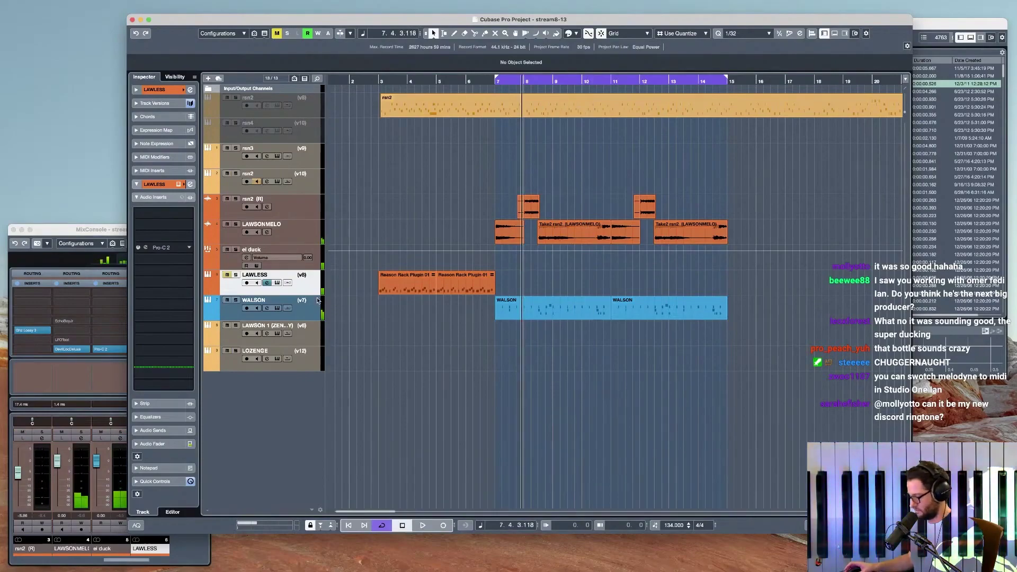
- Create a new LAWLESS track version, move the track below LOZENGE and disable it
{"action": "key", "text": "shift+super+n"}
{"action": "left_click_drag", "start_coordinate": [305, 341], "coordinate": [303, 371]}
{"action": "right_click", "coordinate": [300, 369]}
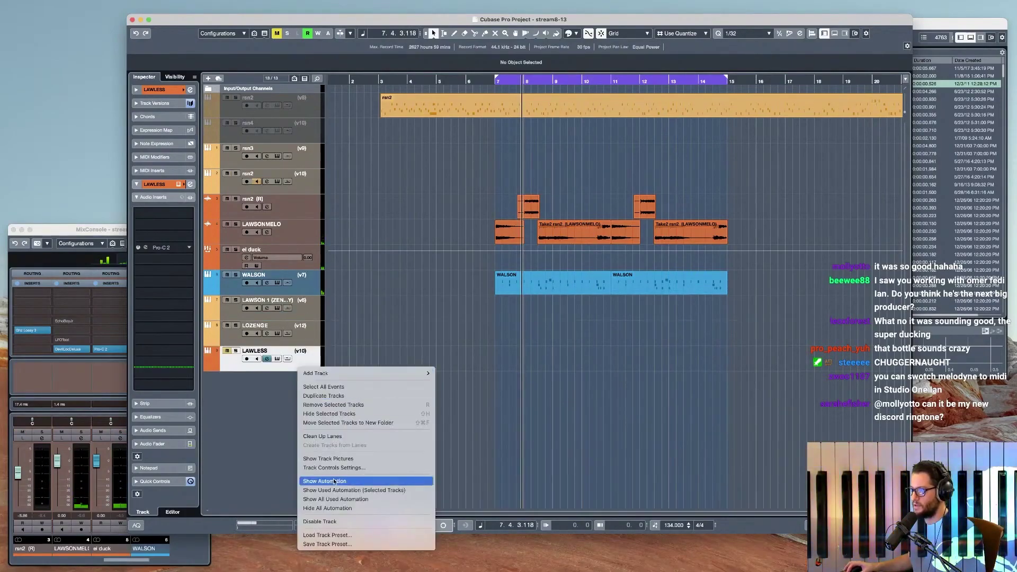
{"action": "left_click", "coordinate": [298, 341]}
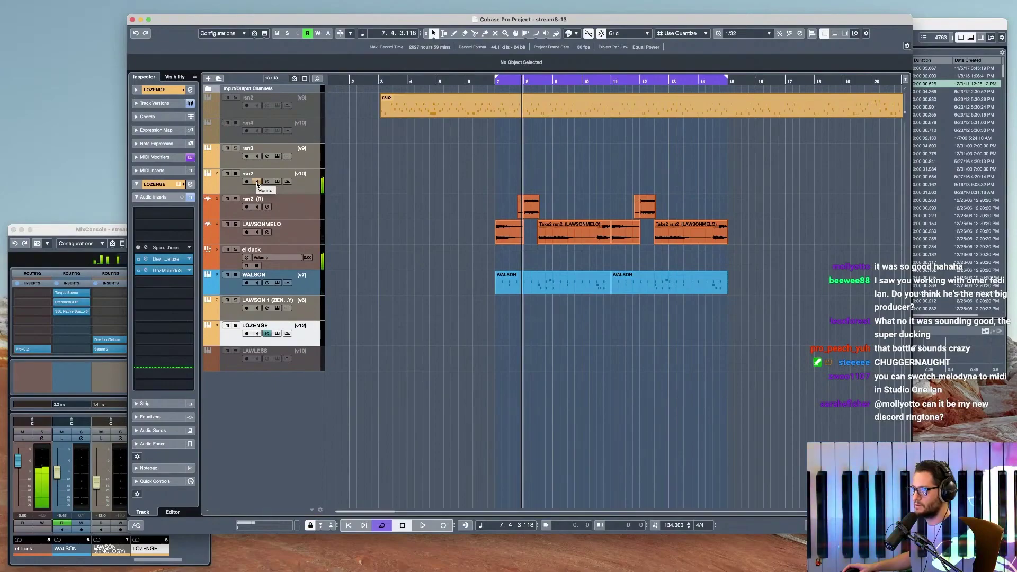
- Open the Reason Rack instrument on the rsn2 track and browse the combin folder for Combinator patches
{"action": "left_click", "coordinate": [272, 186]}
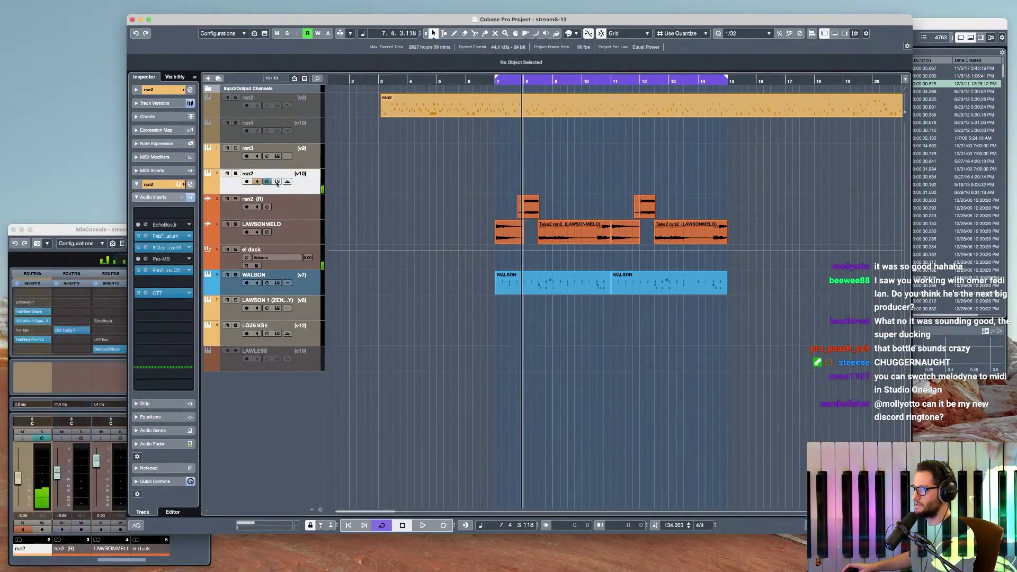
{"action": "left_click", "coordinate": [277, 182]}
{"action": "left_click_drag", "start_coordinate": [681, 355], "coordinate": [616, 176]}
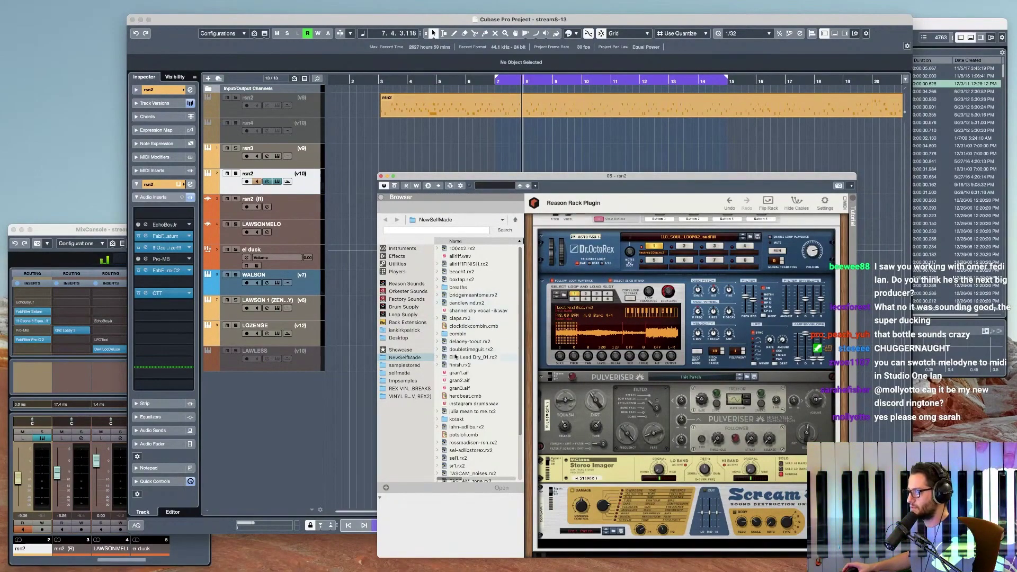
{"action": "left_click", "coordinate": [398, 264]}
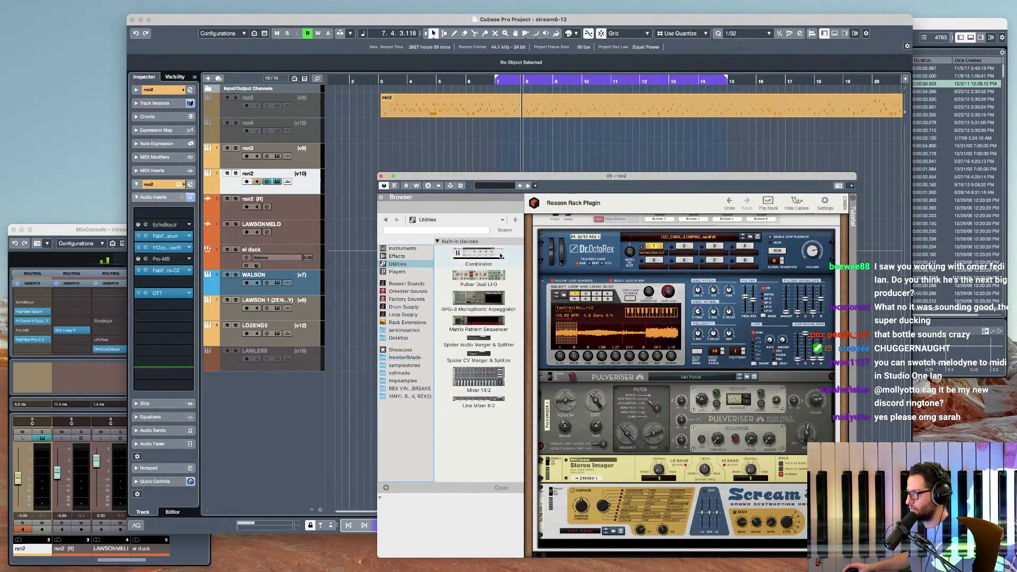
{"action": "scroll", "coordinate": [774, 244], "scroll_direction": "up", "scroll_amount": 3}
{"action": "left_click", "coordinate": [766, 232]}
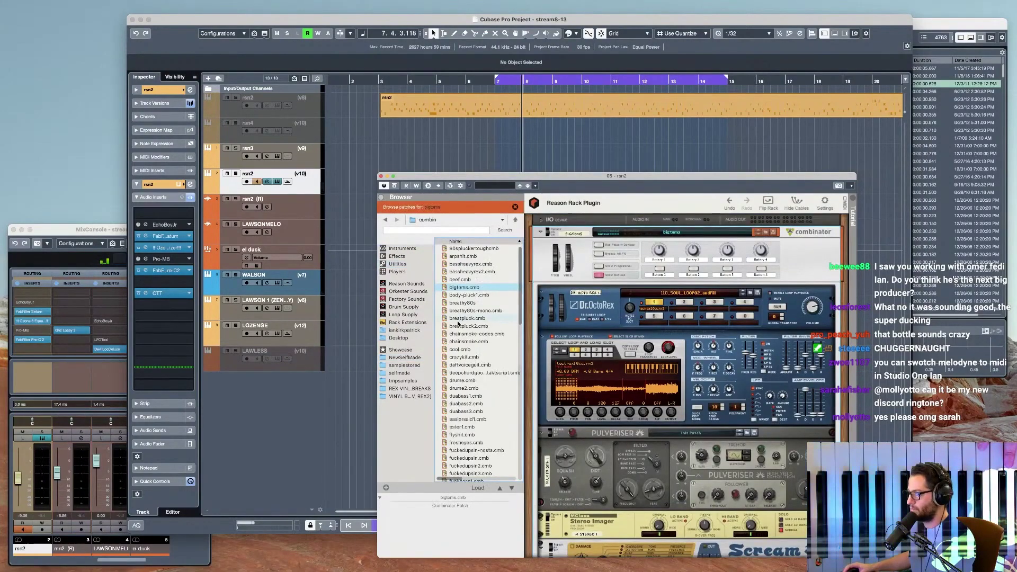
- Load the danbass Combinator patch into the rack, audition it with the beat and close the instrument window
{"action": "scroll", "coordinate": [459, 320], "scroll_direction": "down", "scroll_amount": 1}
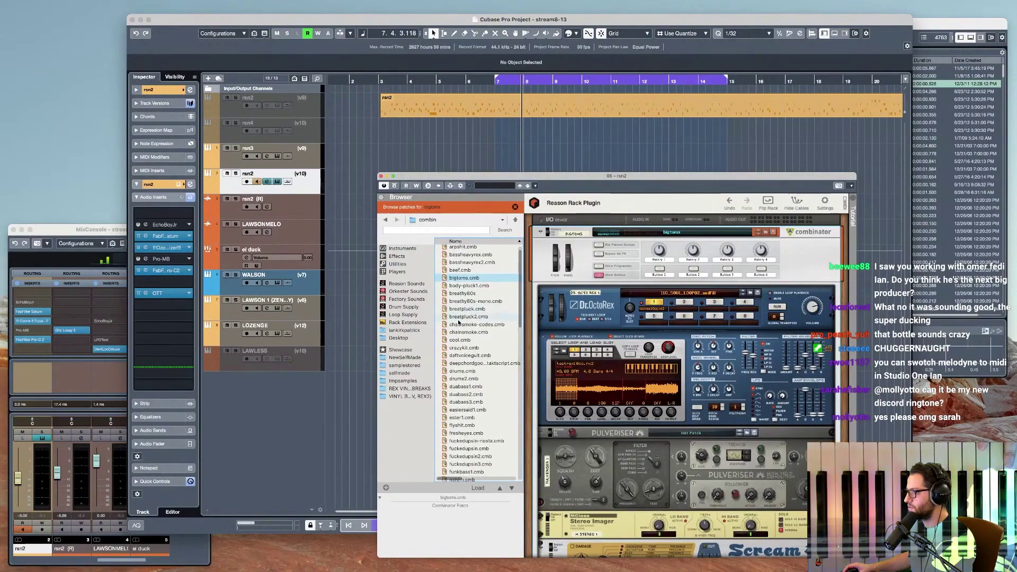
{"action": "scroll", "coordinate": [470, 320], "scroll_direction": "up", "scroll_amount": 1}
{"action": "scroll", "coordinate": [467, 297], "scroll_direction": "down", "scroll_amount": 8}
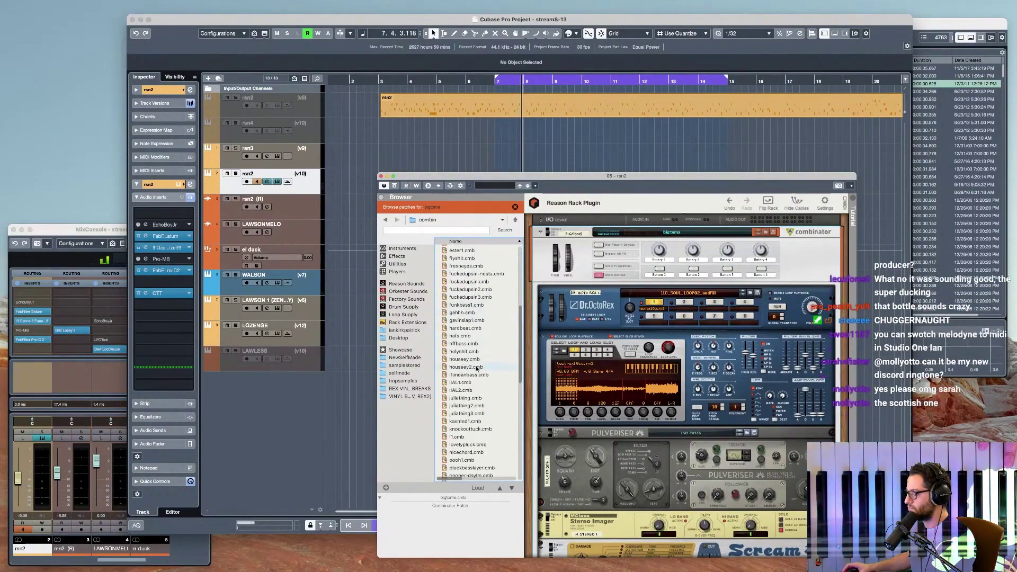
{"action": "left_click_drag", "start_coordinate": [467, 377], "coordinate": [676, 261]}
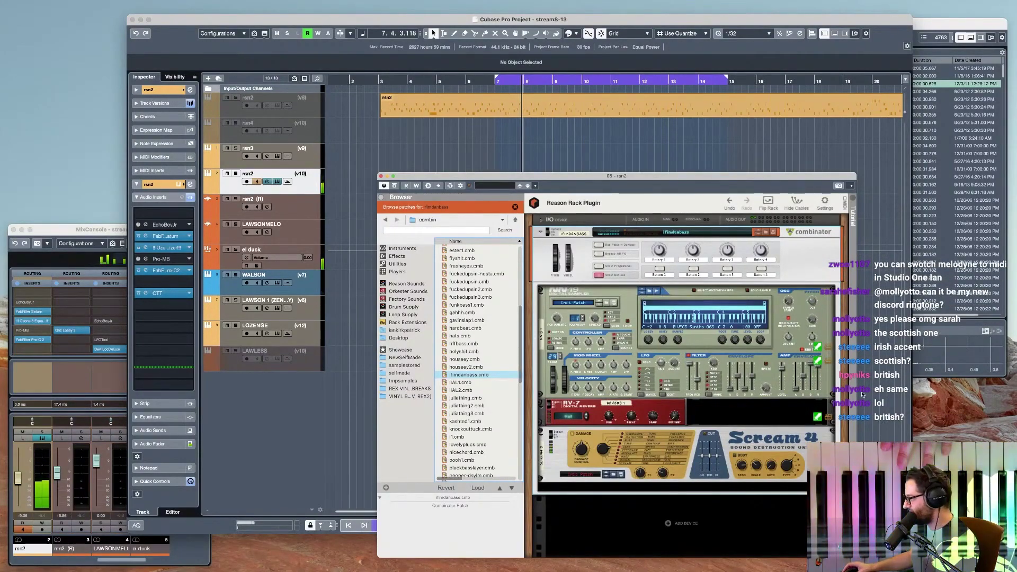
{"action": "left_click", "coordinate": [819, 386]}
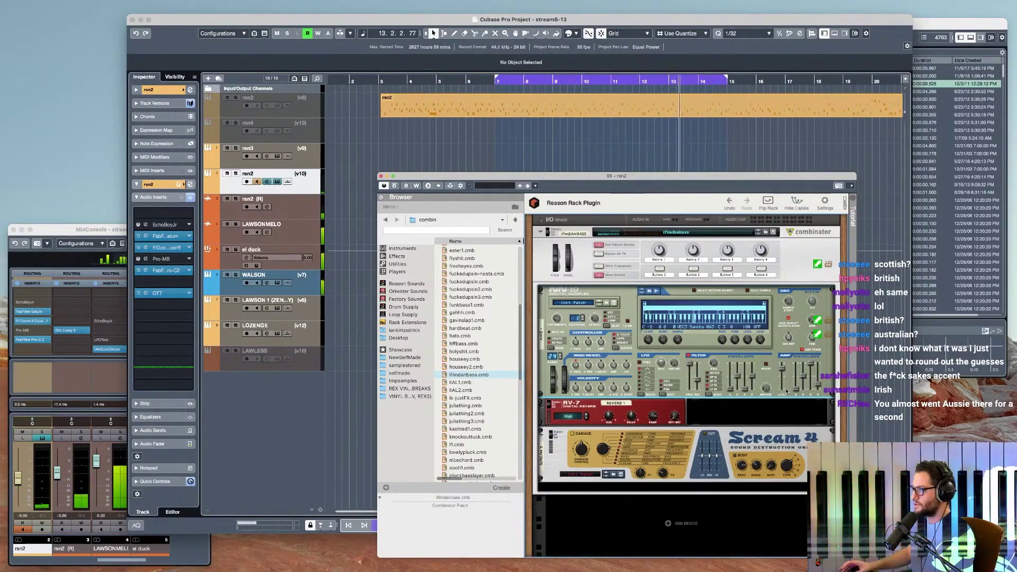
{"action": "left_click", "coordinate": [659, 165]}
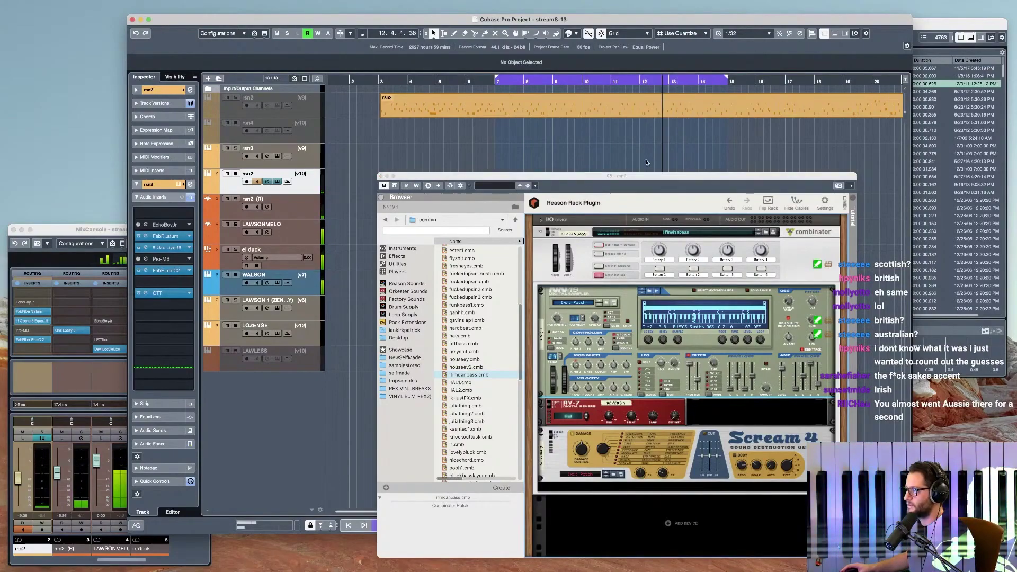
{"action": "left_click", "coordinate": [381, 176]}
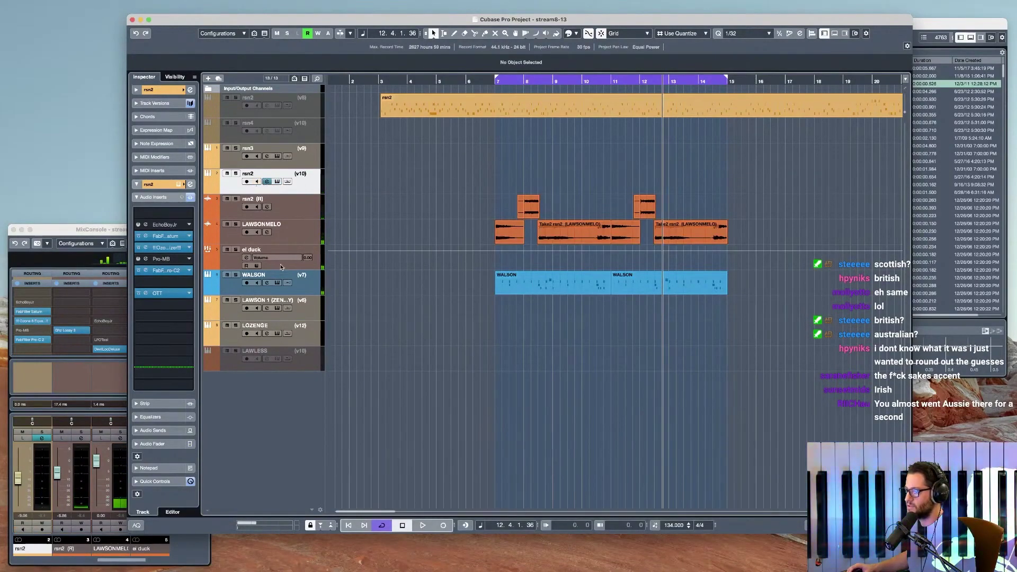
- Open ZENOLOGY on the LAWSON 1 track and load SuperSaw Key 2 from the Synth PolyKey category
{"action": "left_click", "coordinate": [289, 317]}
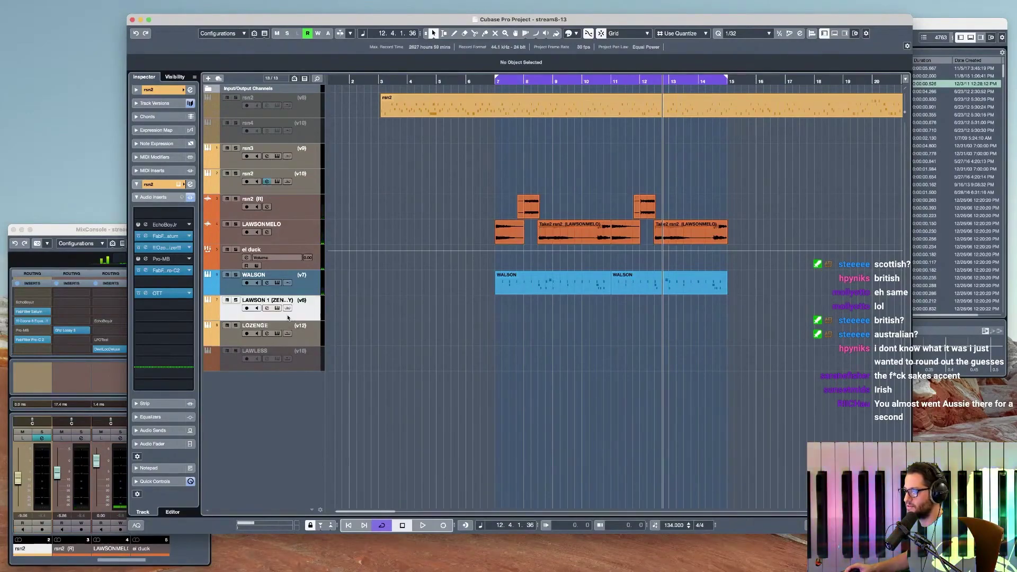
{"action": "left_click", "coordinate": [276, 308]}
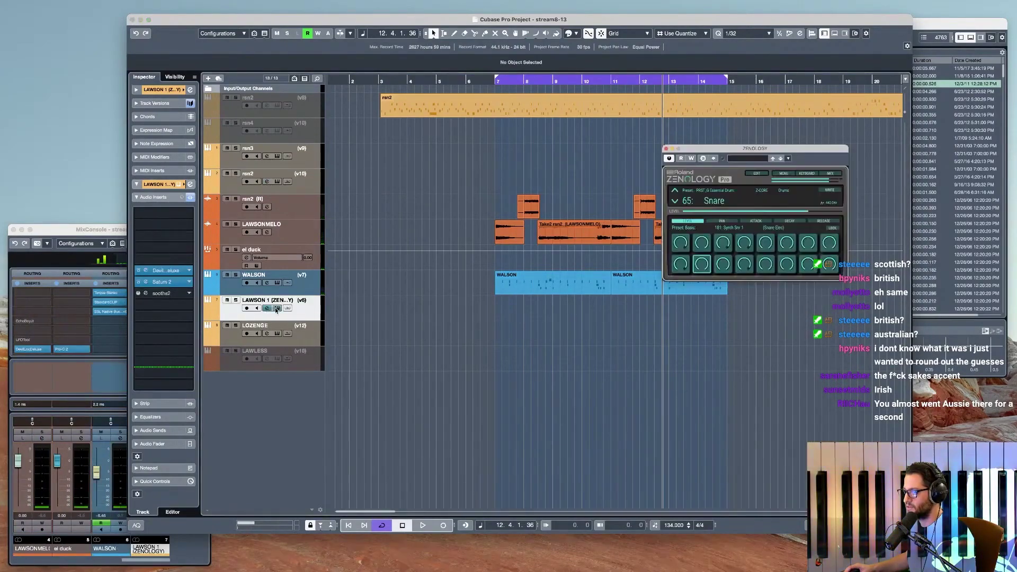
{"action": "left_click", "coordinate": [713, 201]}
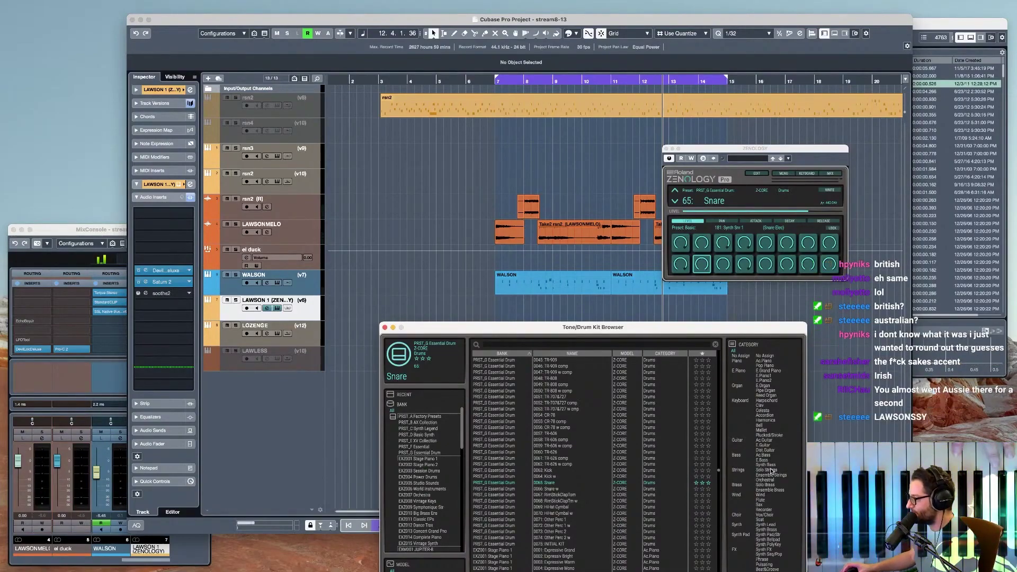
{"action": "left_click", "coordinate": [771, 544]}
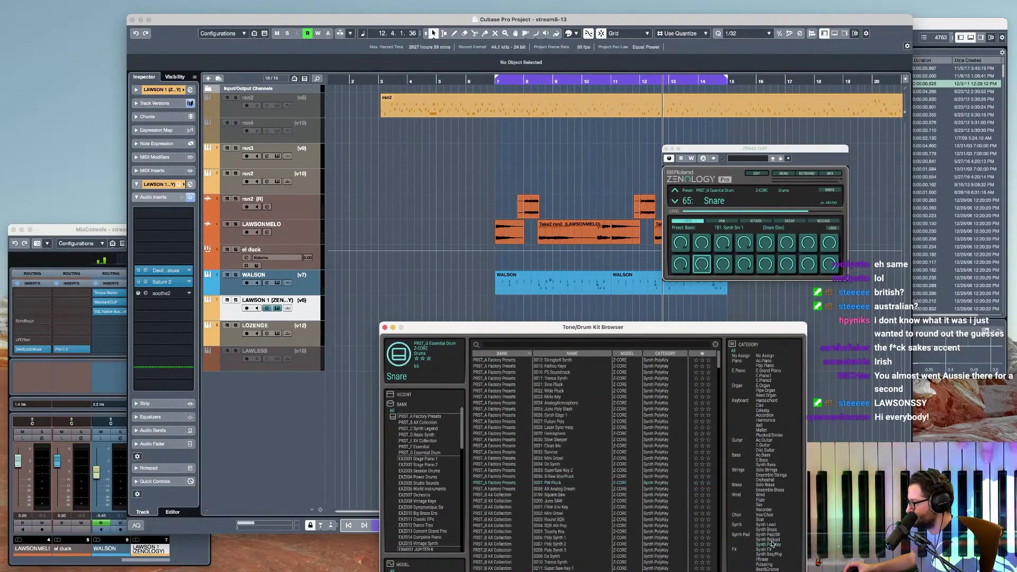
{"action": "left_click", "coordinate": [507, 459]}
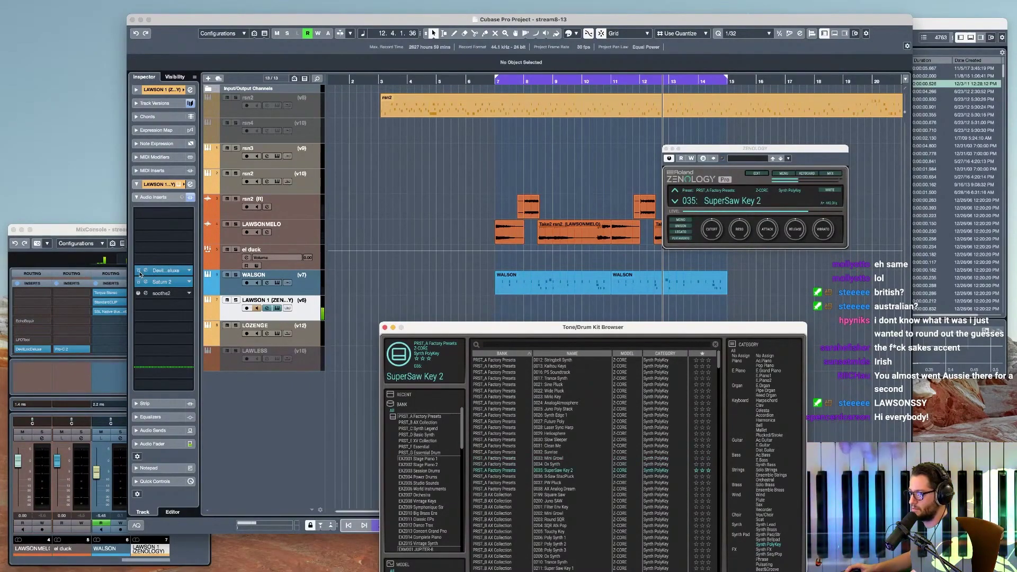
{"action": "left_click", "coordinate": [385, 328]}
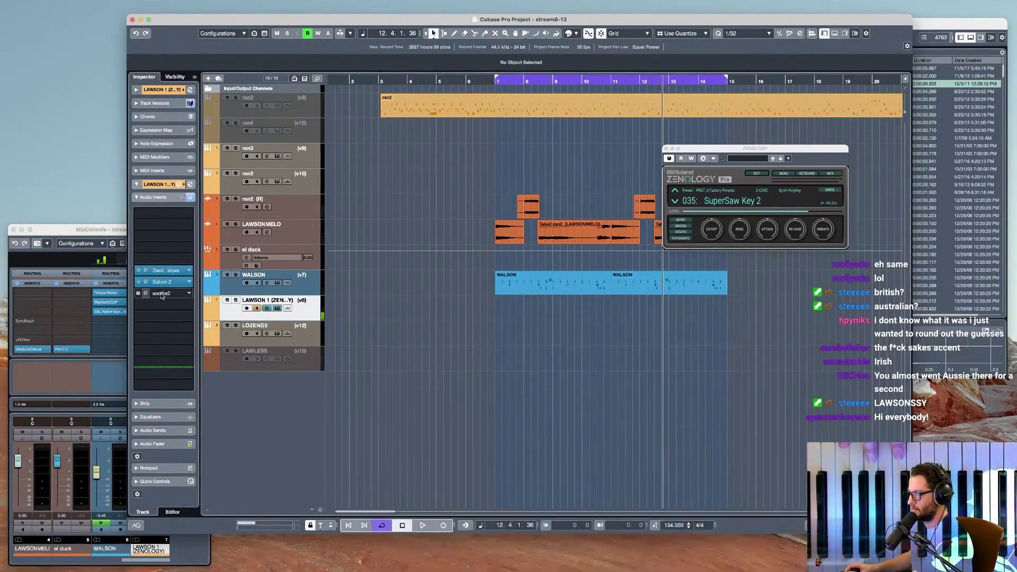
- Bypass the Devil-Loc Deluxe insert on LAWSON 1 and set the track's volume to -1.41
{"action": "left_click", "coordinate": [139, 283]}
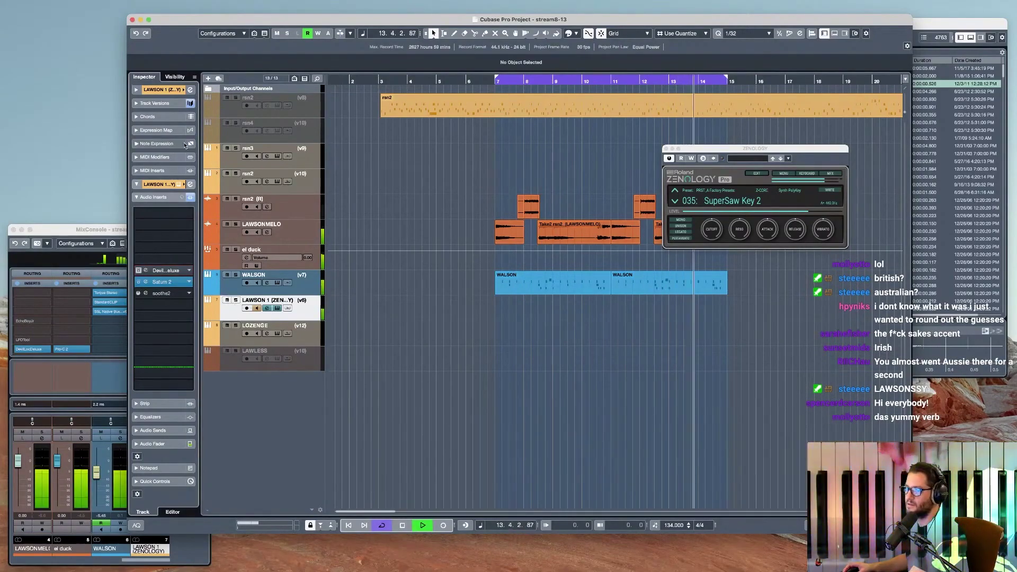
{"action": "left_click", "coordinate": [159, 89]}
{"action": "left_click", "coordinate": [175, 130]}
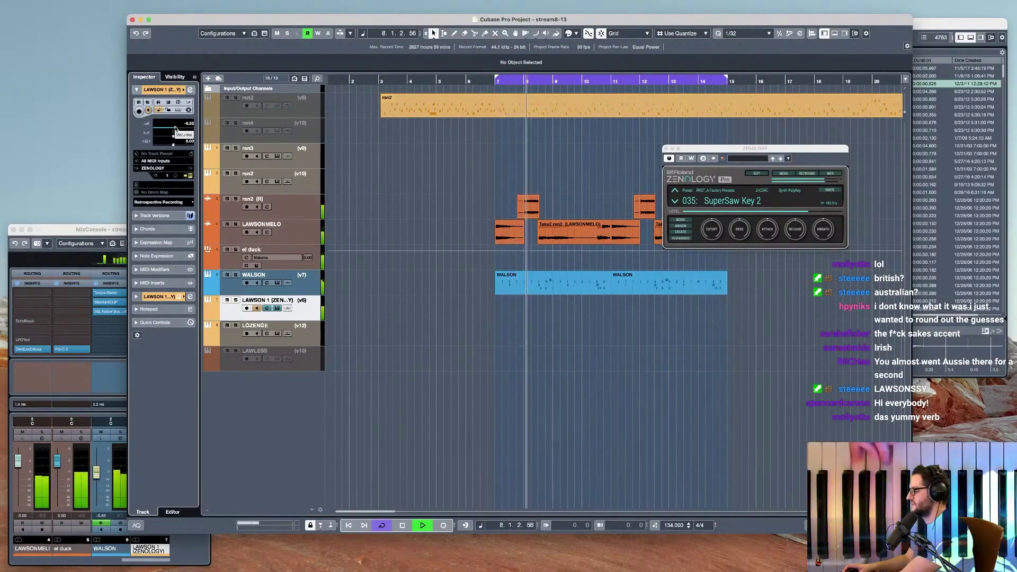
{"action": "left_click_drag", "start_coordinate": [175, 129], "coordinate": [176, 130]}
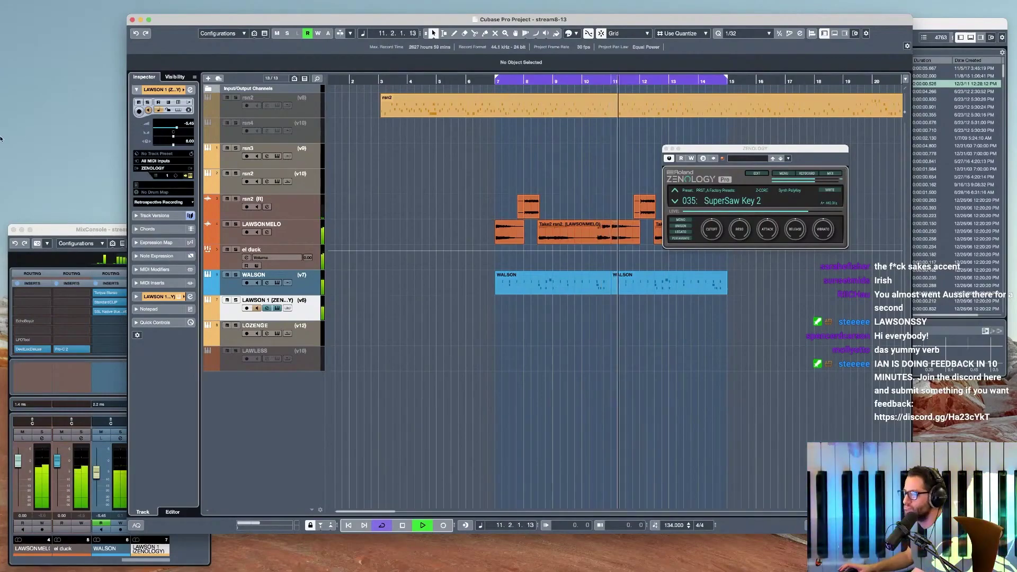
{"action": "left_click_drag", "start_coordinate": [177, 128], "coordinate": [183, 129]}
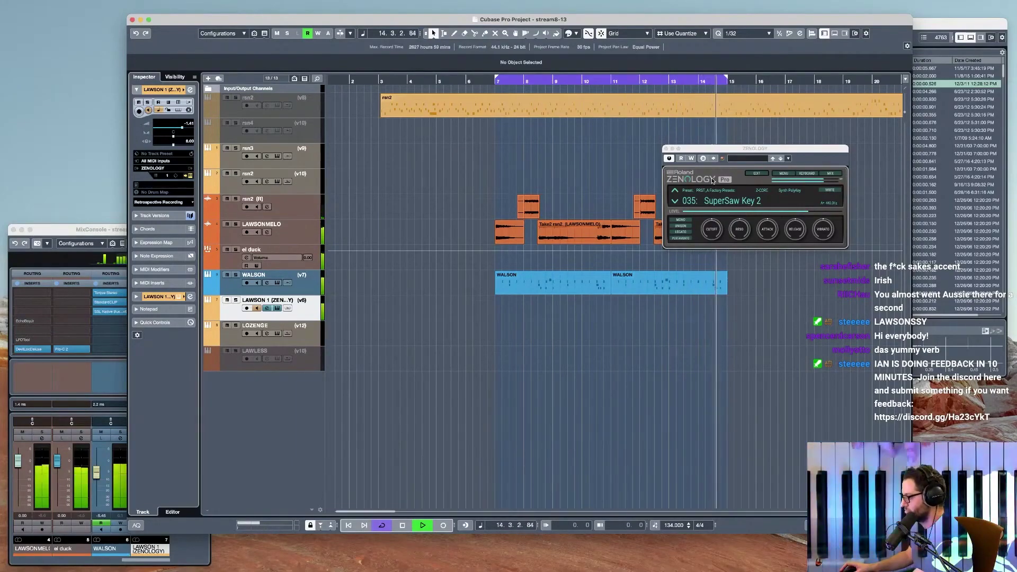
- Switch ZENOLOGY to the PW Pluck preset, stop playback and insert LAWSON 1's retrospective recording as a cycle recording
{"action": "left_click", "coordinate": [675, 204]}
{"action": "left_click", "coordinate": [674, 204]}
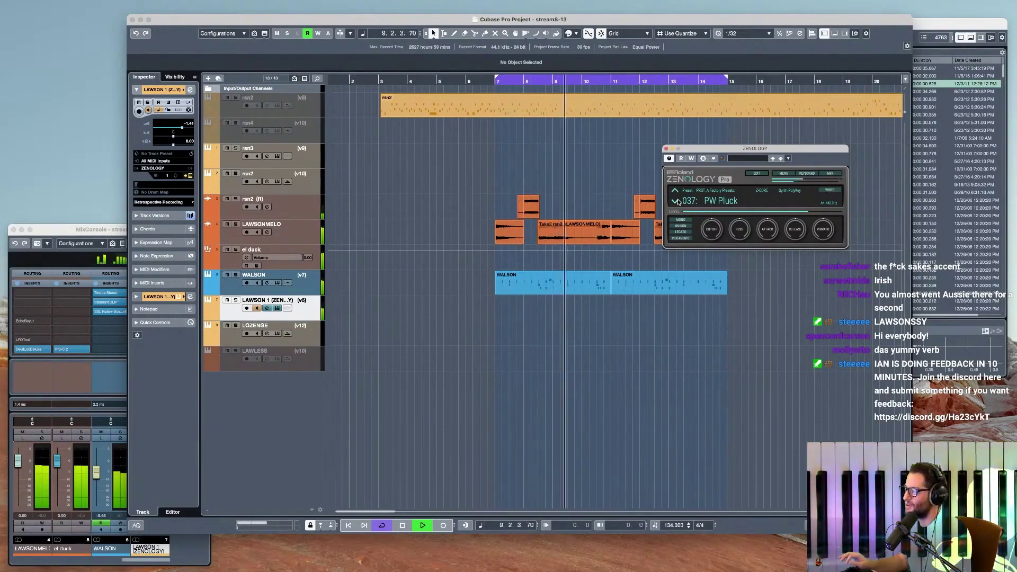
{"action": "key", "text": "space"}
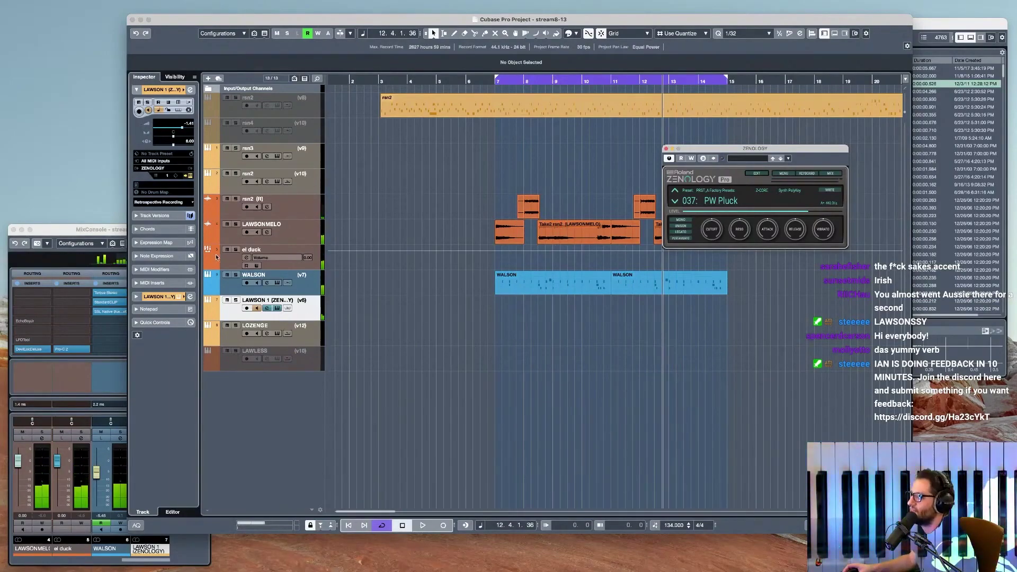
{"action": "left_click", "coordinate": [175, 203]}
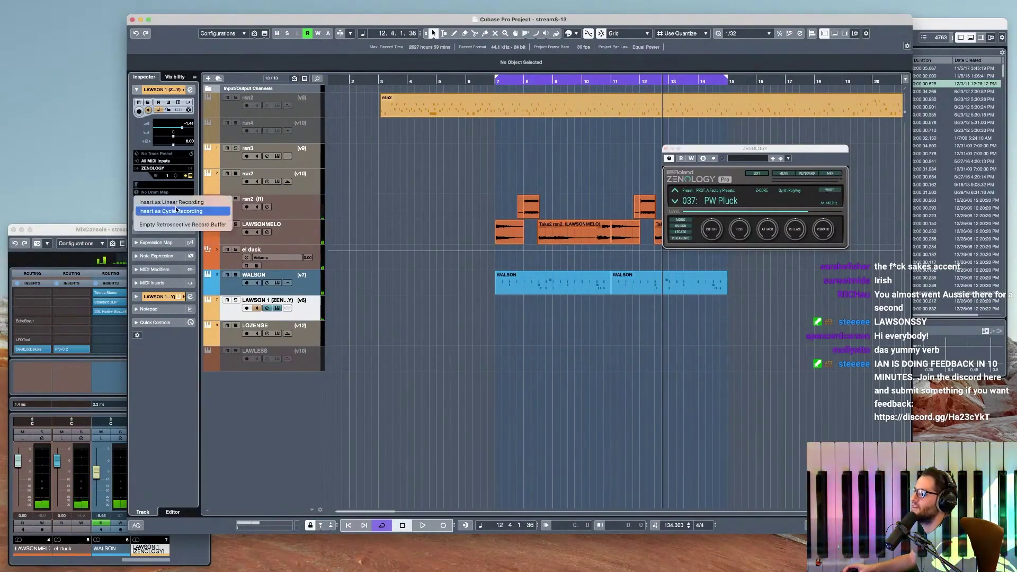
{"action": "left_click", "coordinate": [176, 211]}
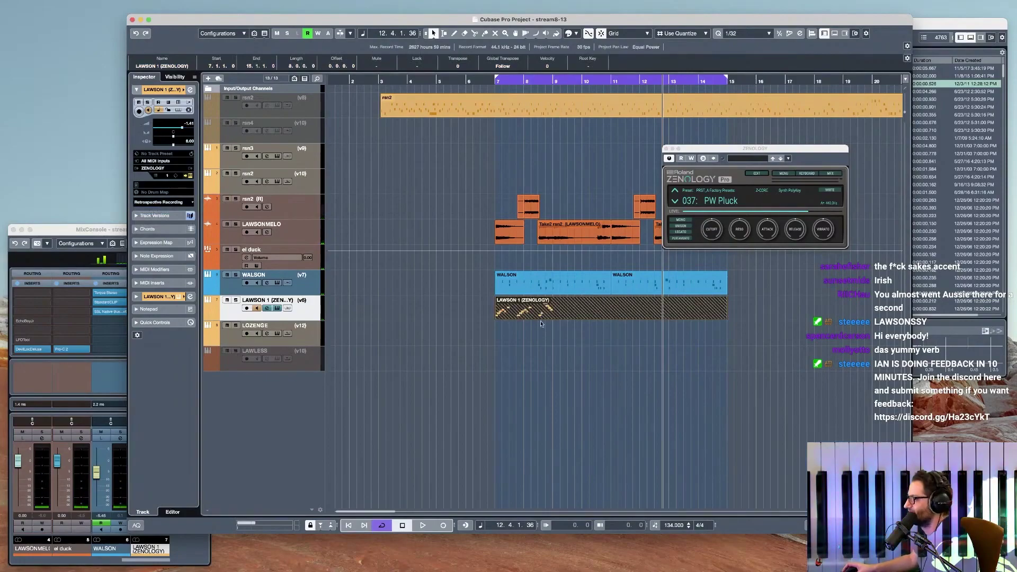
- Move the top LAWSON 1 cycle take to bar 15, unmute the take beneath it and play it from bar 7
{"action": "left_click_drag", "start_coordinate": [544, 312], "coordinate": [748, 312]}
{"action": "left_click", "coordinate": [684, 312]}
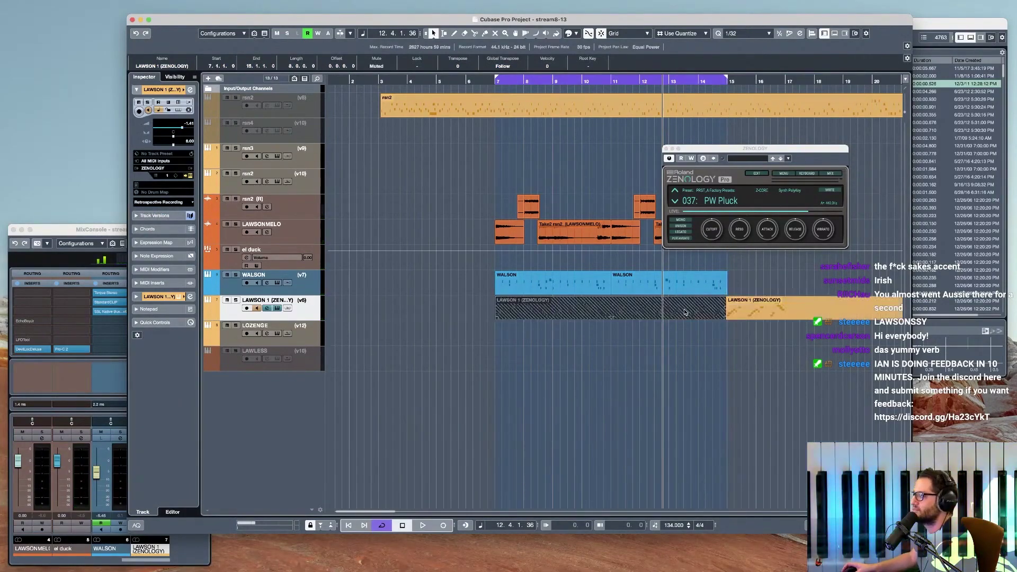
{"action": "key", "text": "shift+u"}
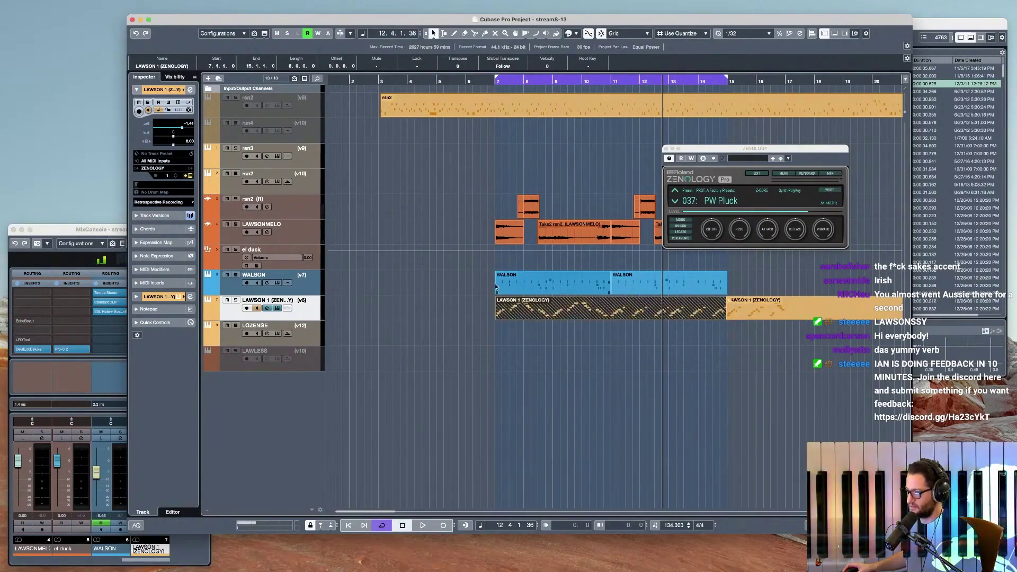
{"action": "left_click", "coordinate": [495, 260]}
{"action": "key", "text": "space"}
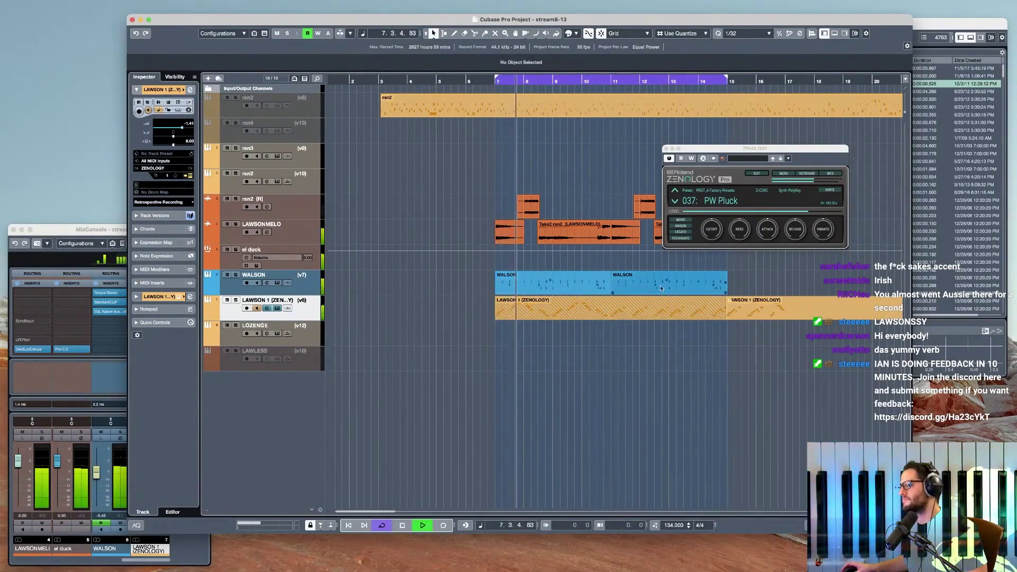
- Delete the first LAWSON 1 take at bar 15 and move the unmuted take from bar 7 into its place
{"action": "scroll", "coordinate": [578, 312], "scroll_direction": "right", "scroll_amount": 1}
{"action": "left_click", "coordinate": [793, 309]}
{"action": "key", "text": "Delete"}
{"action": "left_click", "coordinate": [532, 307]}
{"action": "left_click_drag", "start_coordinate": [531, 307], "coordinate": [763, 306]}
{"action": "left_click", "coordinate": [693, 261]}
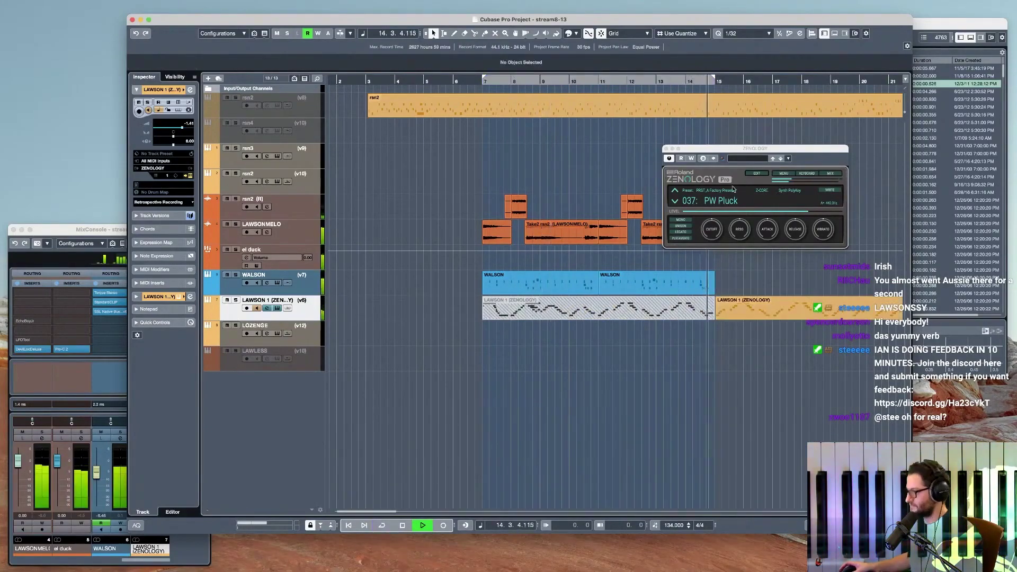
- Select the LAWSON 1 part at bar 15 and set the quantize preset to 1/8 Triplet
{"action": "scroll", "coordinate": [726, 296], "scroll_direction": "up", "scroll_amount": 3}
{"action": "left_click", "coordinate": [702, 317]}
{"action": "scroll", "coordinate": [705, 318], "scroll_direction": "up", "scroll_amount": 5}
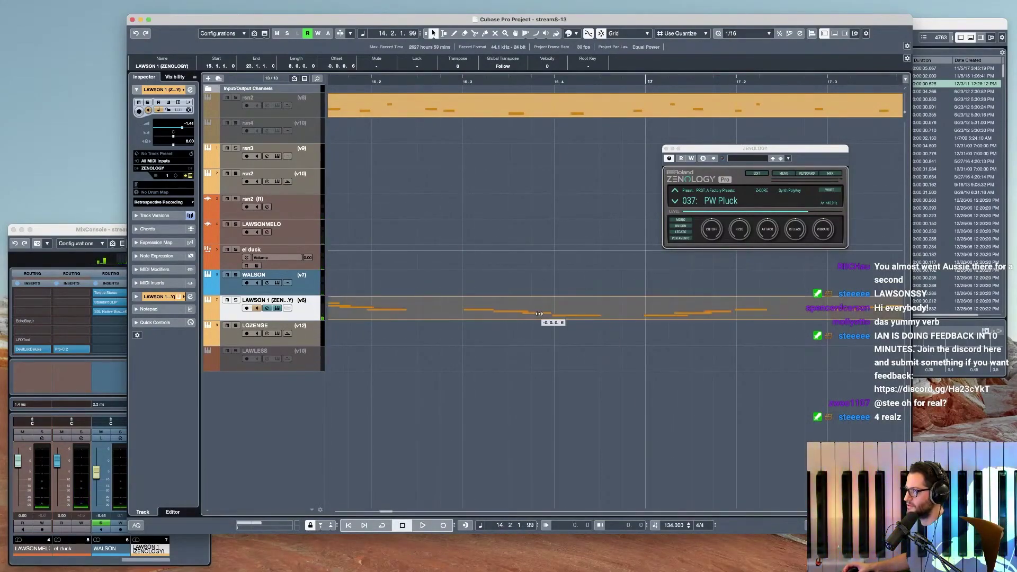
{"action": "left_click", "coordinate": [739, 35]}
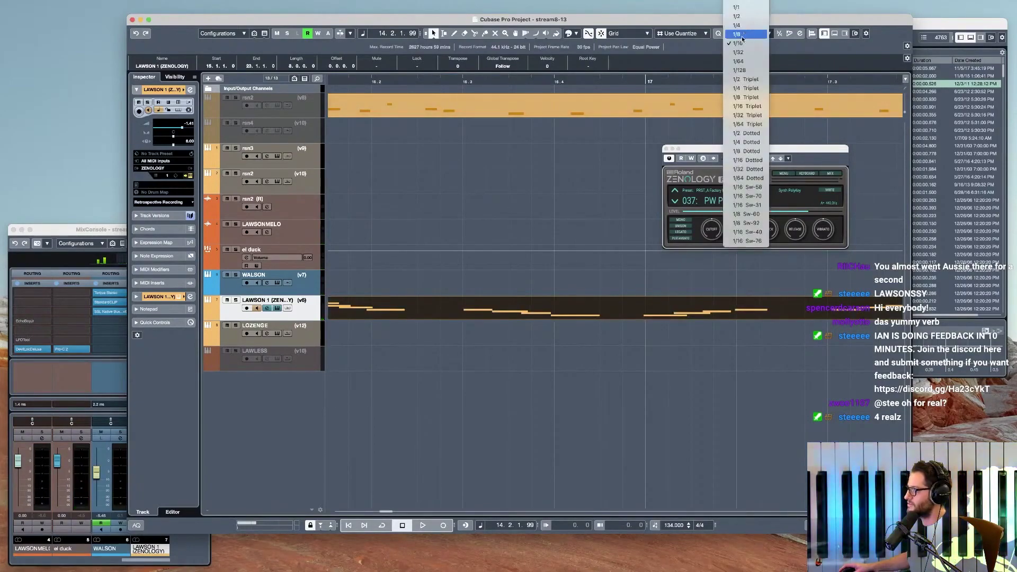
{"action": "left_click", "coordinate": [556, 304]}
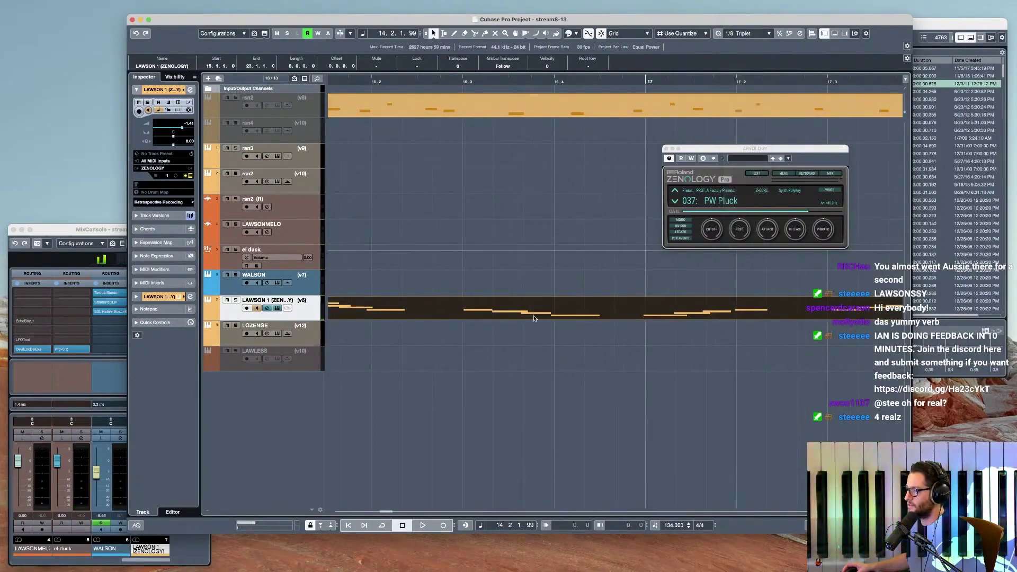
{"action": "scroll", "coordinate": [552, 322], "scroll_direction": "down", "scroll_amount": 10}
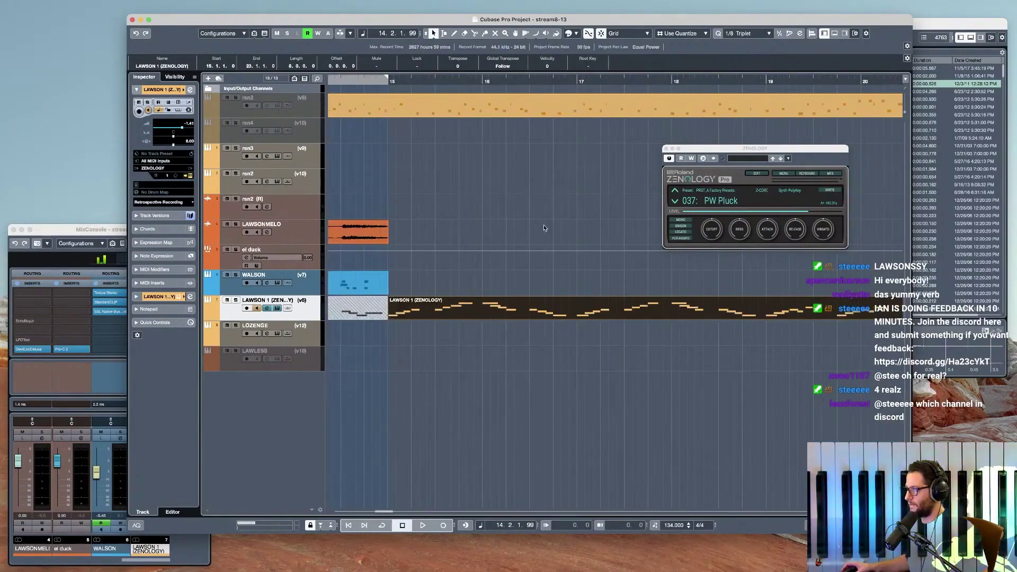
- Set the locators around the LAWSON 1 part, from bar 15 to bar 23, and activate the cycle
{"action": "scroll", "coordinate": [424, 140], "scroll_direction": "up", "scroll_amount": 6}
{"action": "scroll", "coordinate": [463, 193], "scroll_direction": "left", "scroll_amount": 3}
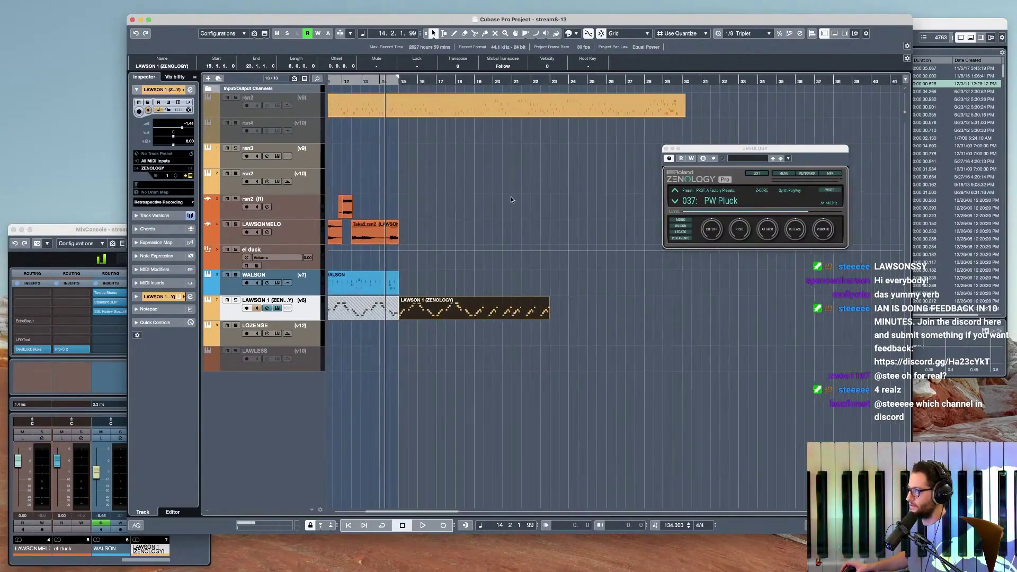
{"action": "left_click", "coordinate": [551, 83], "text": "alt"}
{"action": "scroll", "coordinate": [401, 84], "scroll_direction": "up", "scroll_amount": 5}
{"action": "left_click", "coordinate": [401, 84], "text": "super"}
{"action": "scroll", "coordinate": [418, 140], "scroll_direction": "down", "scroll_amount": 4}
{"action": "key", "text": "slash"}
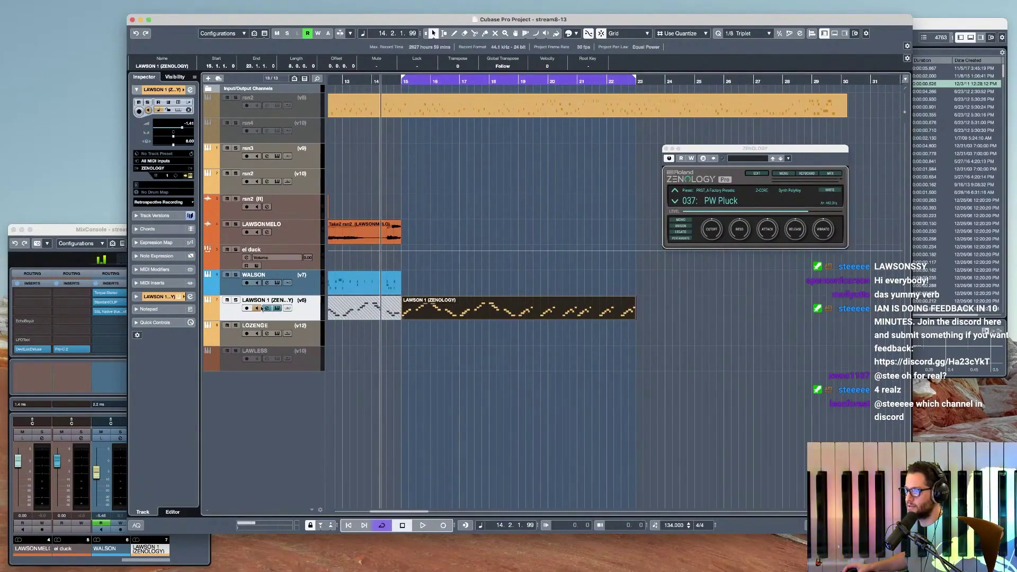
- Duplicate the WALSON part twice to fill bars 15 to 23 while playing the loop
{"action": "left_click", "coordinate": [368, 280]}
{"action": "key", "text": "super+d"}
{"action": "key", "text": "space"}
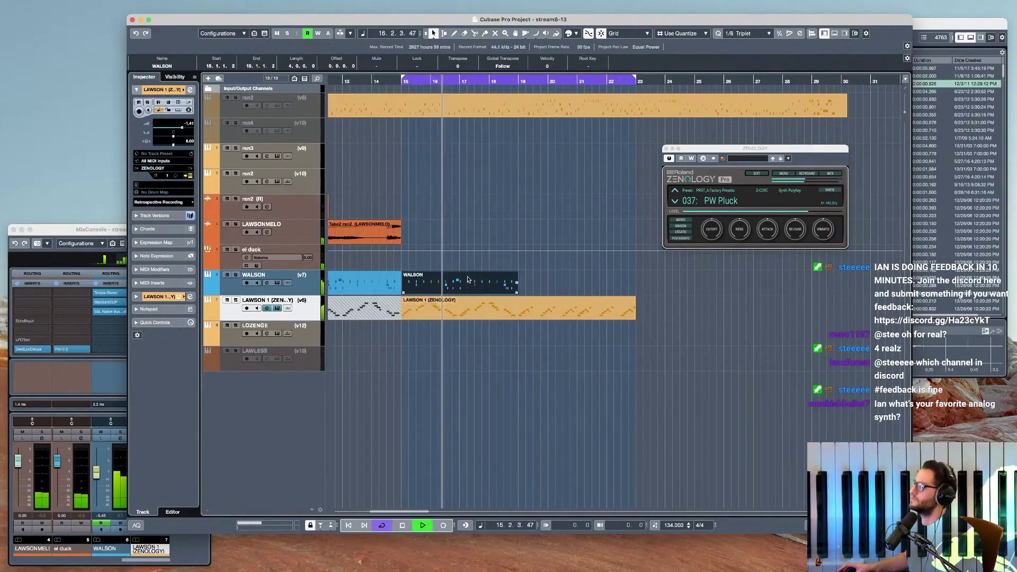
{"action": "key", "text": "super+d"}
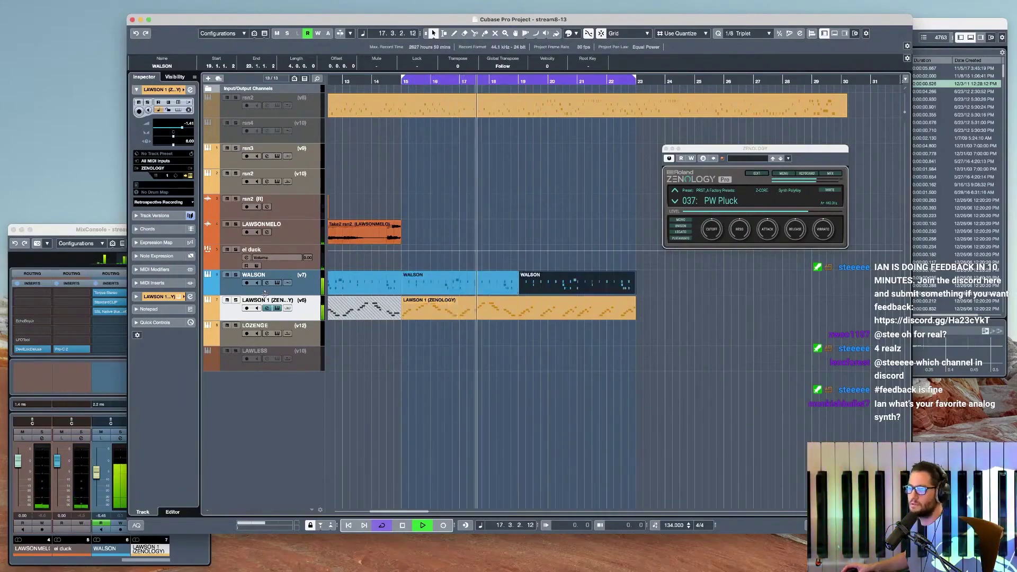
- Select the LAWSON 1 part at bar 15 and lower the Cutoff of its ZENOLOGY PW Pluck slightly
{"action": "left_click", "coordinate": [491, 301]}
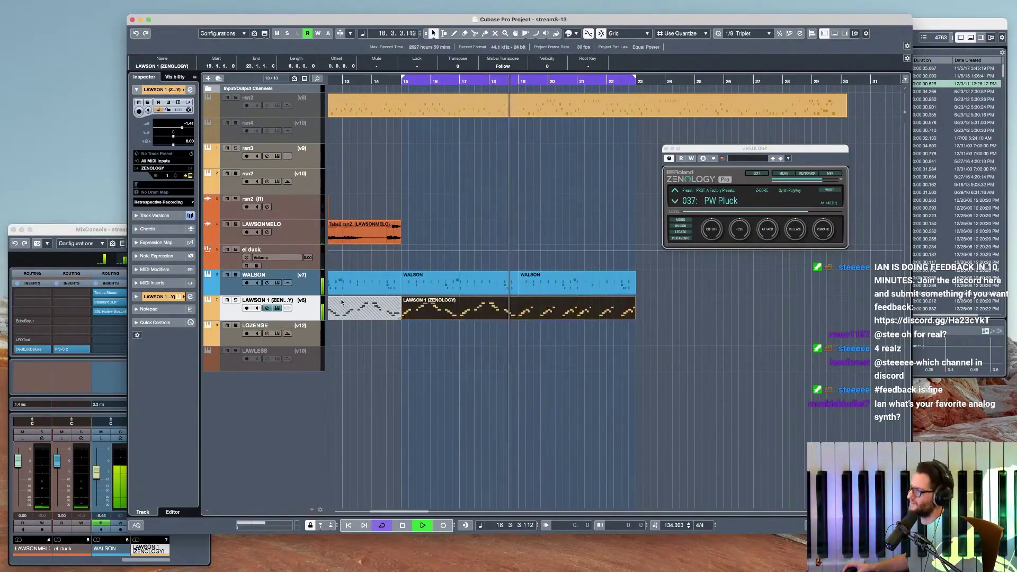
{"action": "left_click_drag", "start_coordinate": [713, 229], "coordinate": [713, 235]}
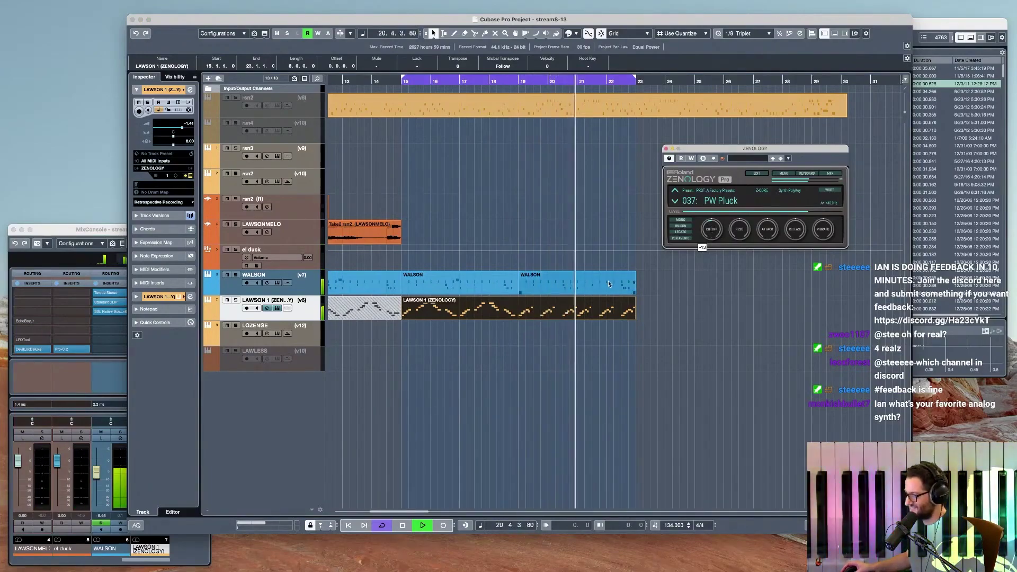
{"action": "scroll", "coordinate": [584, 324], "scroll_direction": "up", "scroll_amount": 5}
{"action": "scroll", "coordinate": [584, 324], "scroll_direction": "down", "scroll_amount": 6}
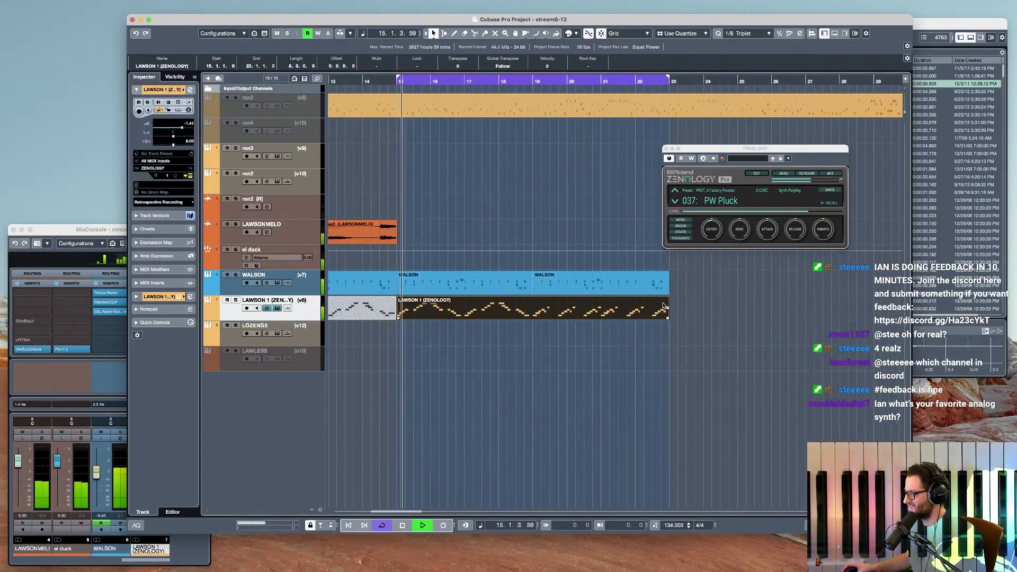
- Edit the WALSON part at bar 19 in the Key Editor, removing the D1 note just before beat 4 of bar 22
{"action": "scroll", "coordinate": [659, 313], "scroll_direction": "up", "scroll_amount": 3}
{"action": "scroll", "coordinate": [659, 313], "scroll_direction": "up", "scroll_amount": 1}
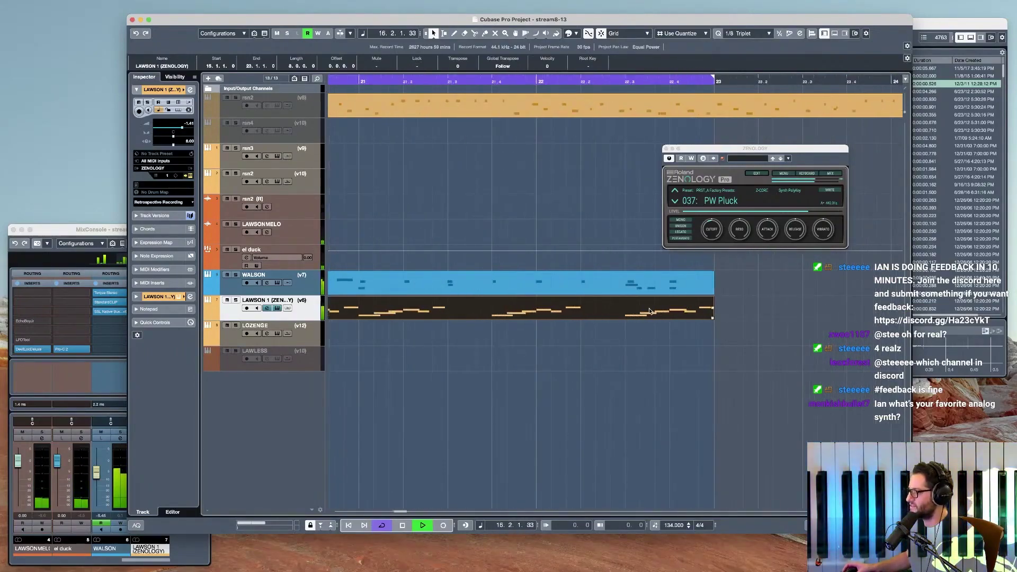
{"action": "left_click", "coordinate": [643, 292]}
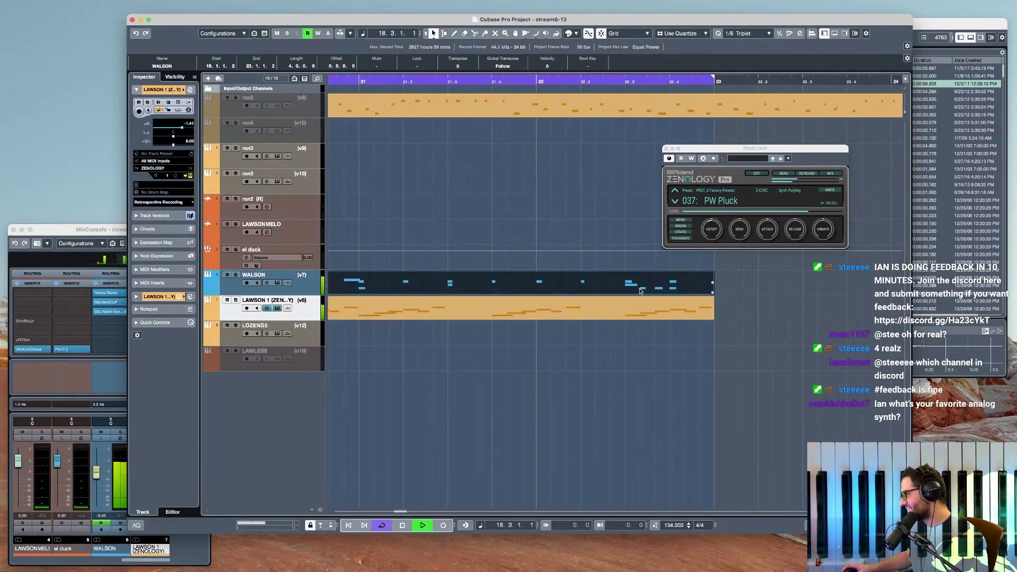
{"action": "scroll", "coordinate": [615, 300], "scroll_direction": "left", "scroll_amount": 6}
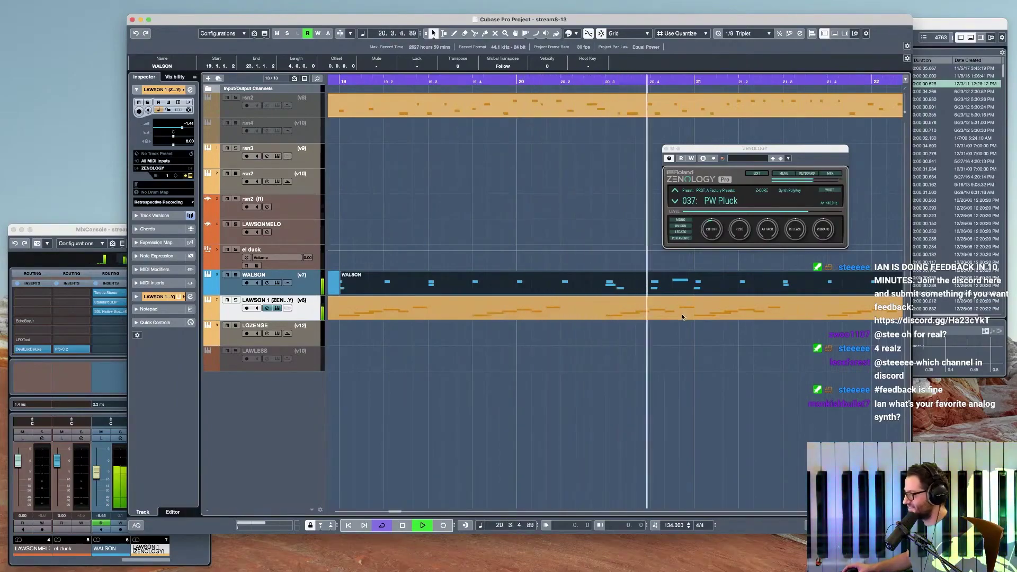
{"action": "scroll", "coordinate": [689, 318], "scroll_direction": "right", "scroll_amount": 3}
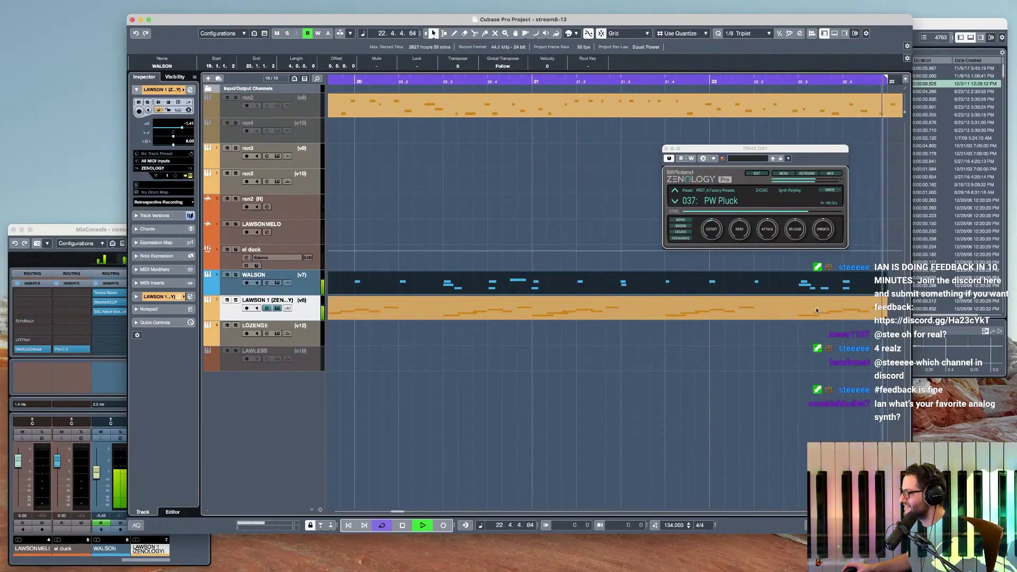
{"action": "double_click", "coordinate": [813, 289]}
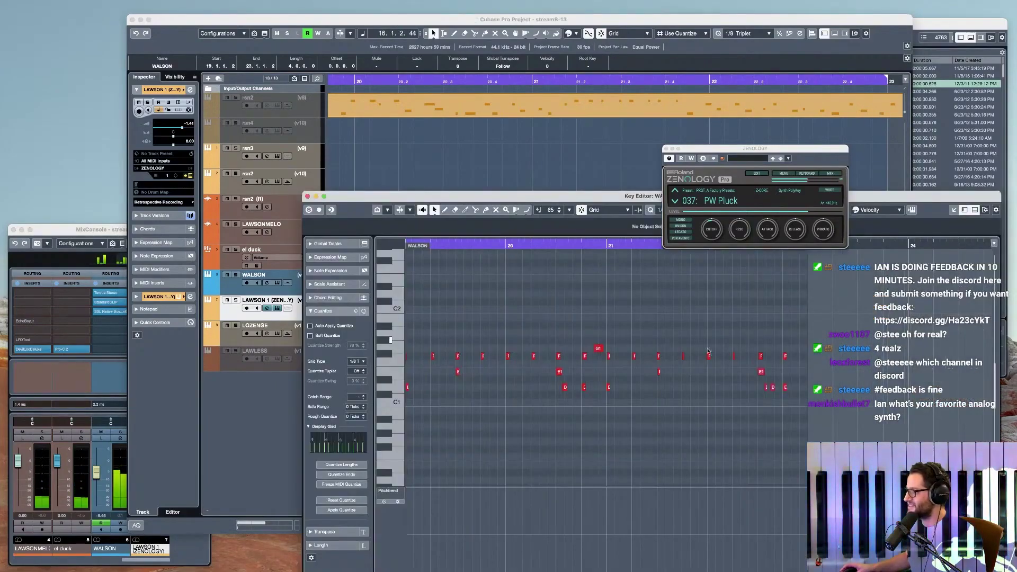
{"action": "left_click", "coordinate": [785, 388]}
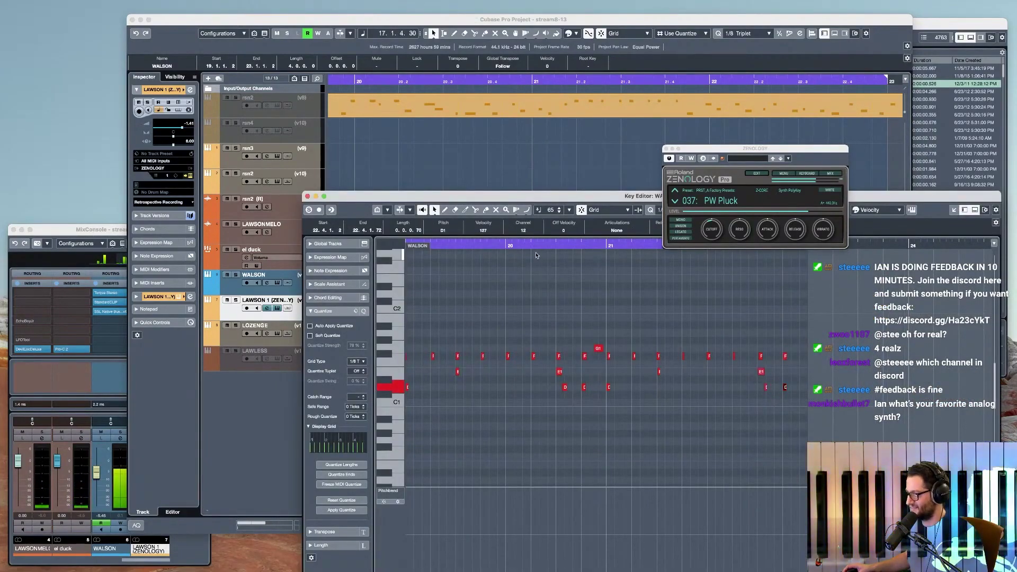
{"action": "left_click", "coordinate": [657, 245]}
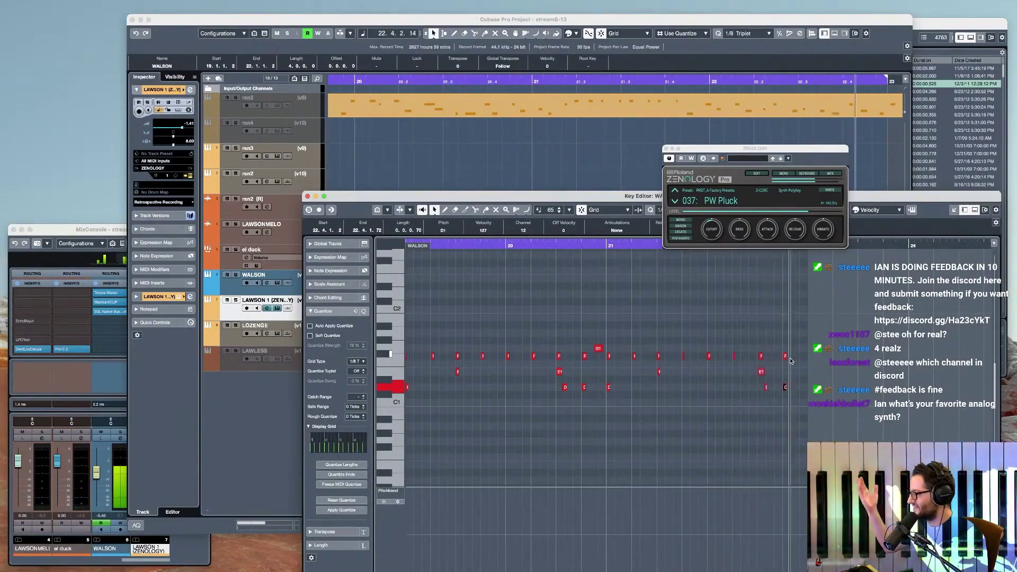
{"action": "left_click", "coordinate": [307, 196]}
- Inspect the closing notes of the WALSON part at bar 15 in the Key Editor, then close the editor
{"action": "key", "text": "g"}
{"action": "key", "text": "g"}
{"action": "scroll", "coordinate": [604, 379], "scroll_direction": "left", "scroll_amount": 4}
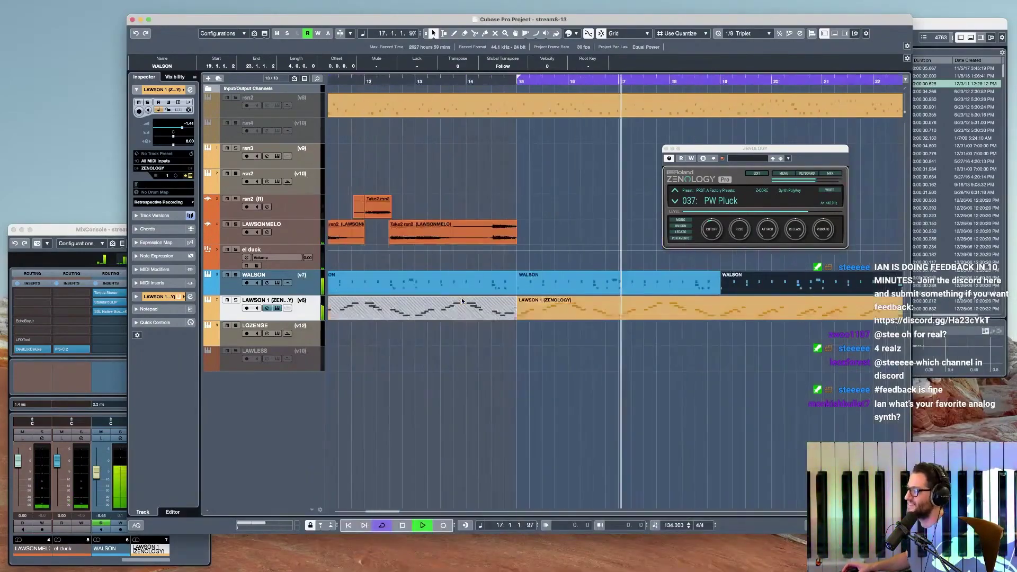
{"action": "double_click", "coordinate": [706, 287]}
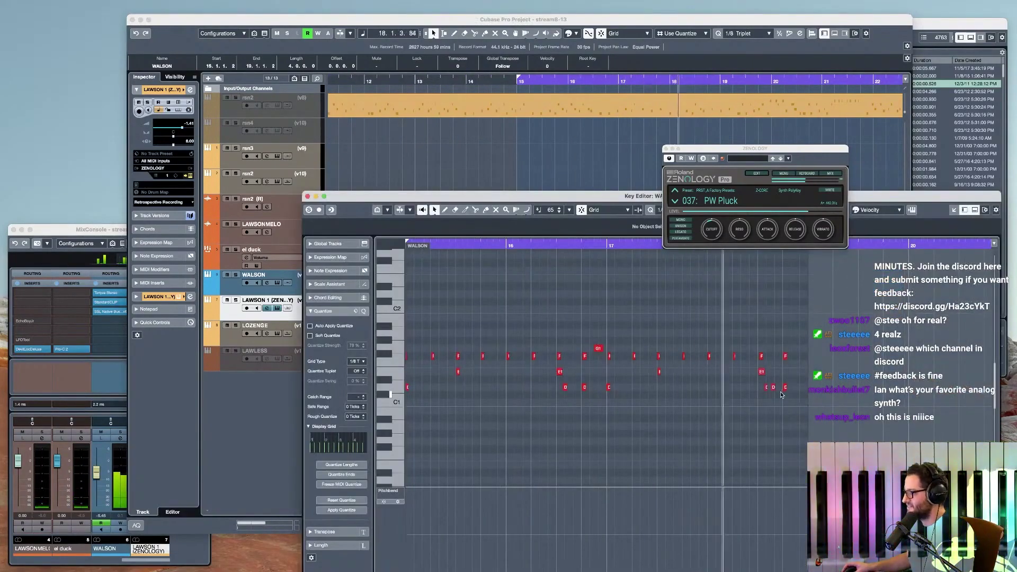
{"action": "left_click", "coordinate": [307, 197]}
{"action": "scroll", "coordinate": [663, 354], "scroll_direction": "down", "scroll_amount": 2}
{"action": "scroll", "coordinate": [672, 353], "scroll_direction": "right", "scroll_amount": 1}
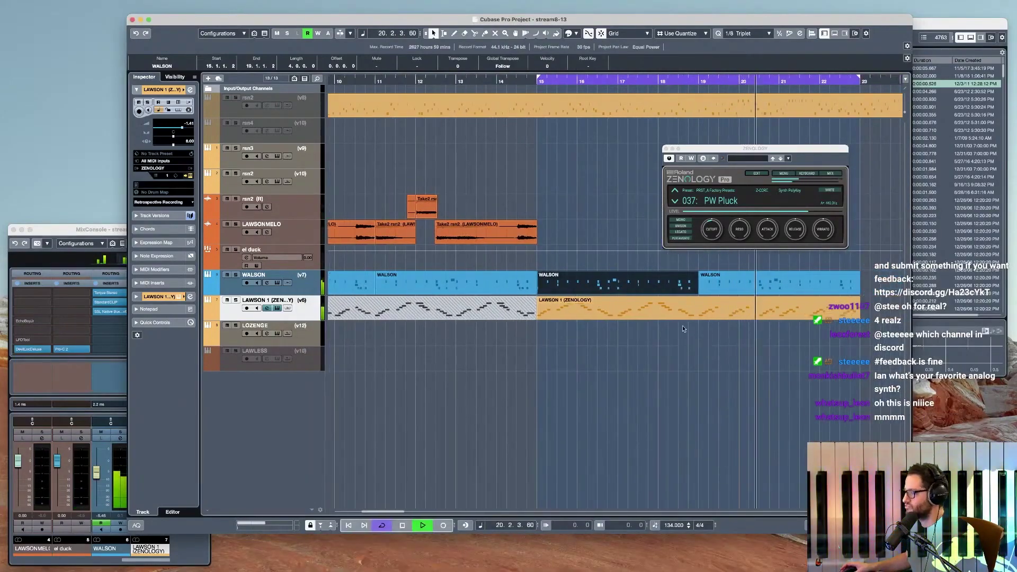
- Route the LAWSON 1 channel's output to the el duck group and audition the loop from bar 15
{"action": "key", "text": "space"}
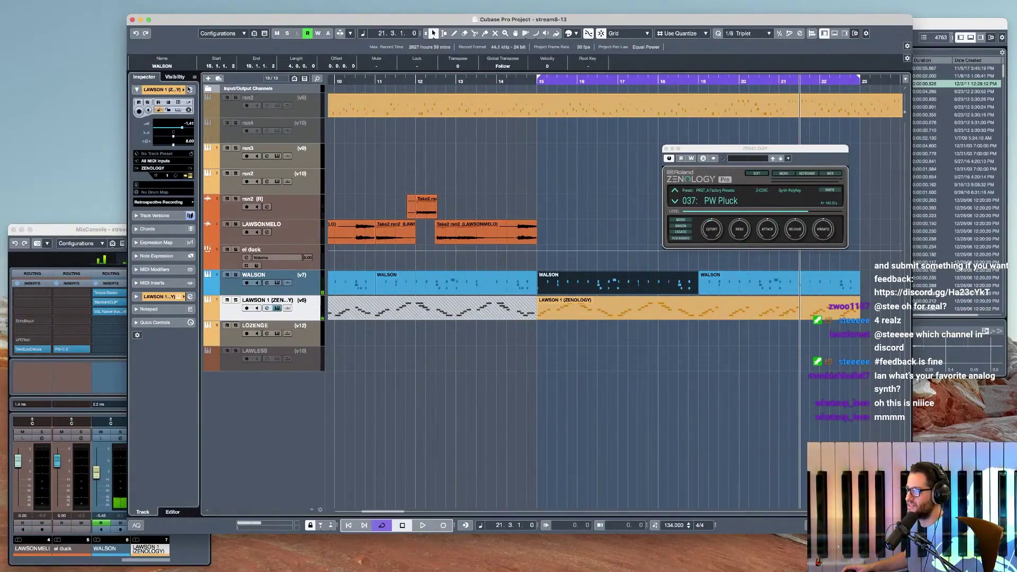
{"action": "left_click", "coordinate": [189, 89]}
{"action": "left_click", "coordinate": [689, 78]}
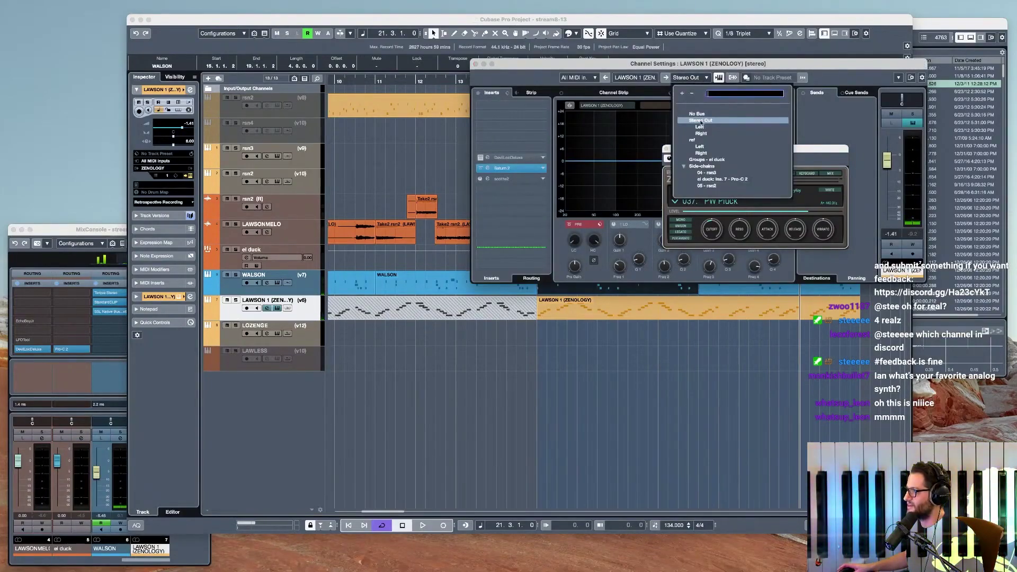
{"action": "left_click", "coordinate": [715, 160]}
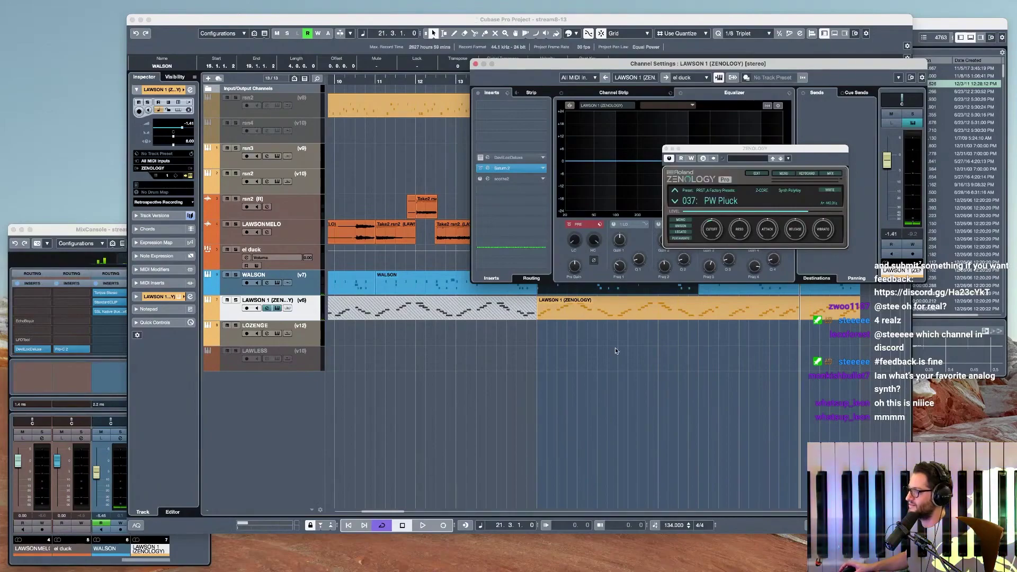
{"action": "left_click", "coordinate": [540, 344]}
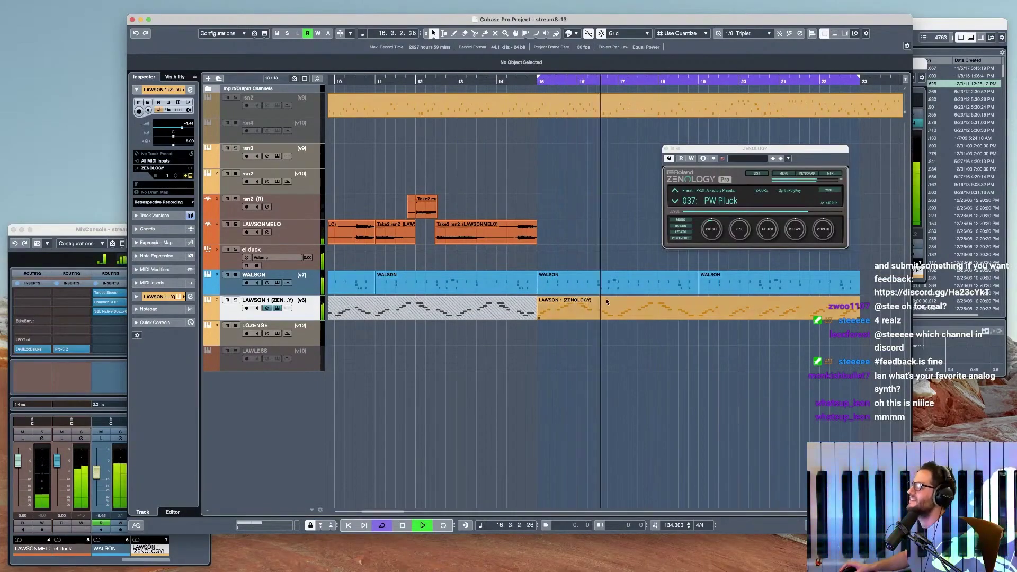
{"action": "key", "text": "space"}
- Close the PW Pluck instrument, open the LOZENGE track's ZENOLOGY and set that track's MIDI Modifiers transpose to 0
{"action": "scroll", "coordinate": [588, 323], "scroll_direction": "left", "scroll_amount": 3}
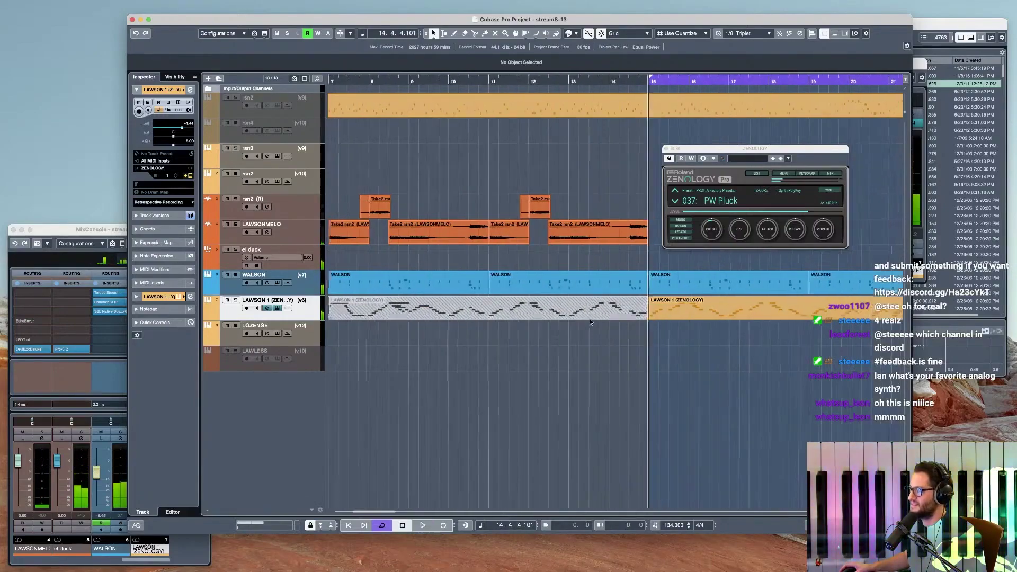
{"action": "scroll", "coordinate": [576, 333], "scroll_direction": "down", "scroll_amount": 1}
{"action": "left_click", "coordinate": [283, 340]}
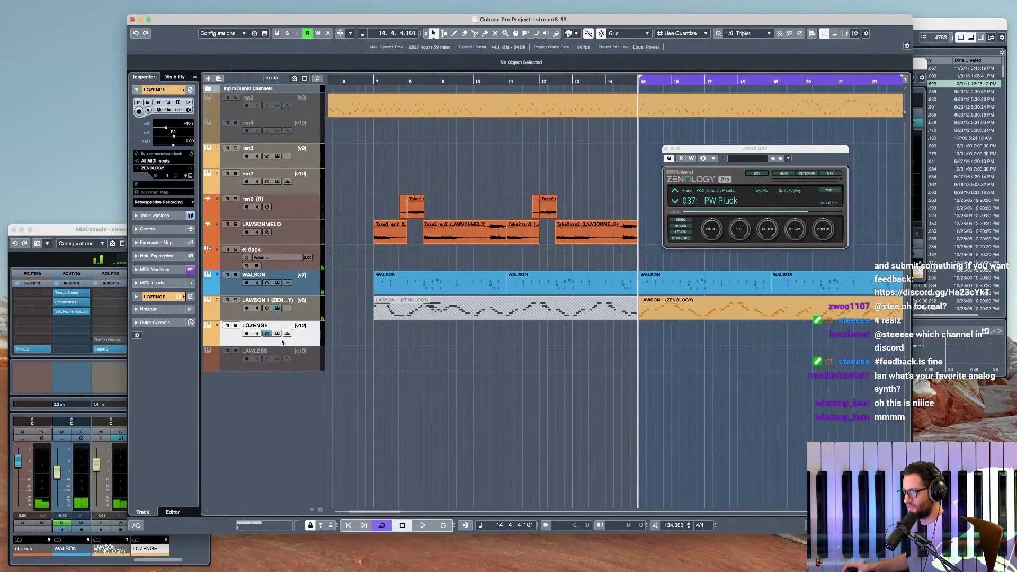
{"action": "left_click", "coordinate": [667, 149]}
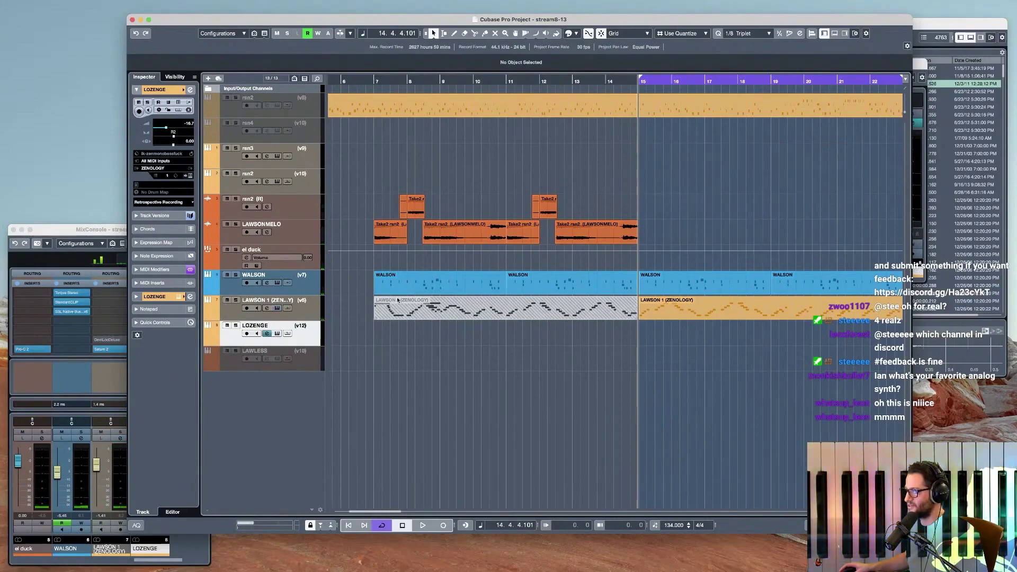
{"action": "left_click", "coordinate": [276, 333]}
{"action": "left_click", "coordinate": [154, 270]}
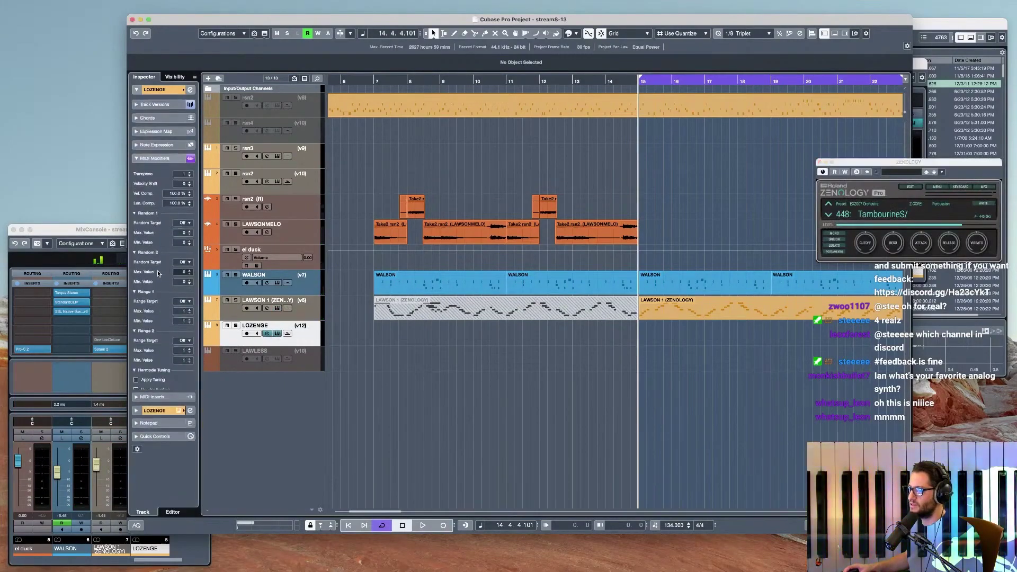
{"action": "left_click", "coordinate": [302, 319]}
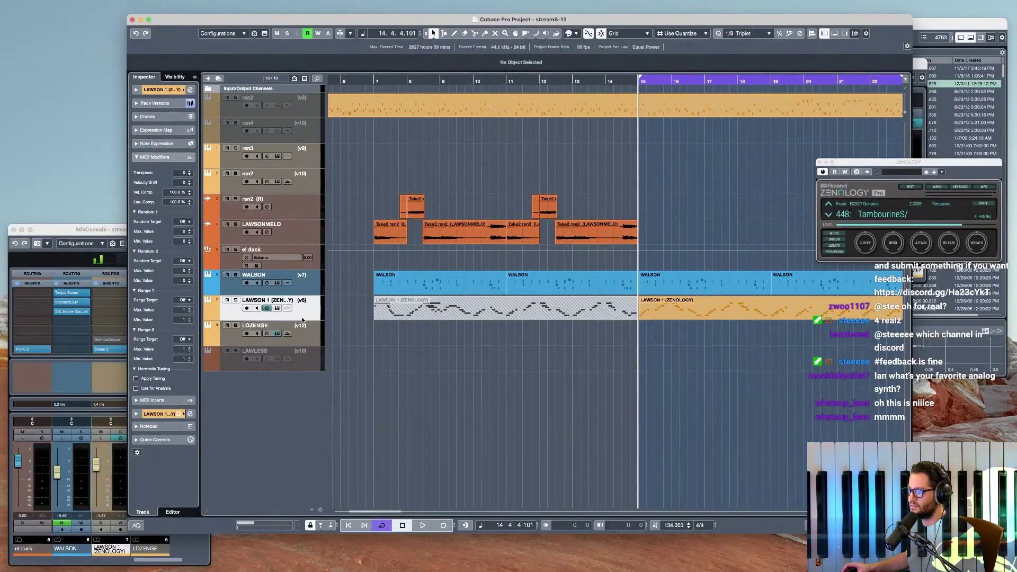
{"action": "left_click", "coordinate": [313, 333]}
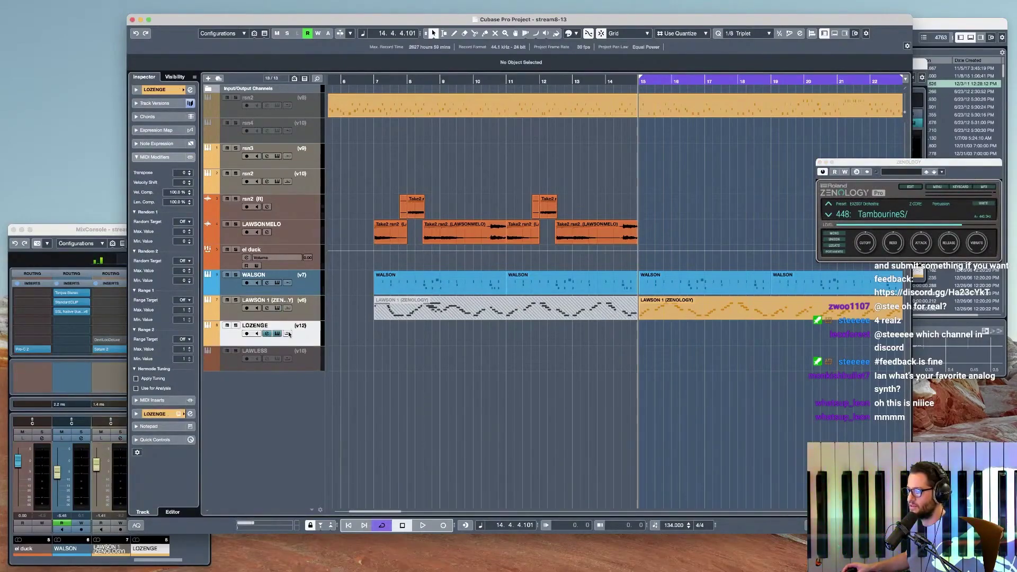
- Audition Vox/Choir tones in LOZENGE's ZENOLOGY, such as Angels Choir and AX Analog Voice, and load Syn Vox 1
{"action": "left_click", "coordinate": [872, 214]}
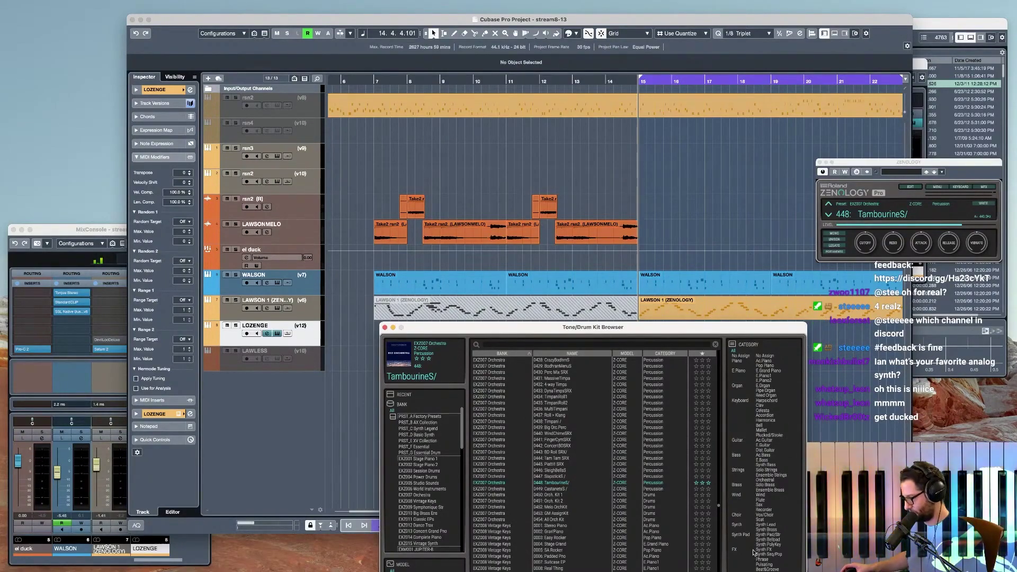
{"action": "left_click", "coordinate": [775, 516]}
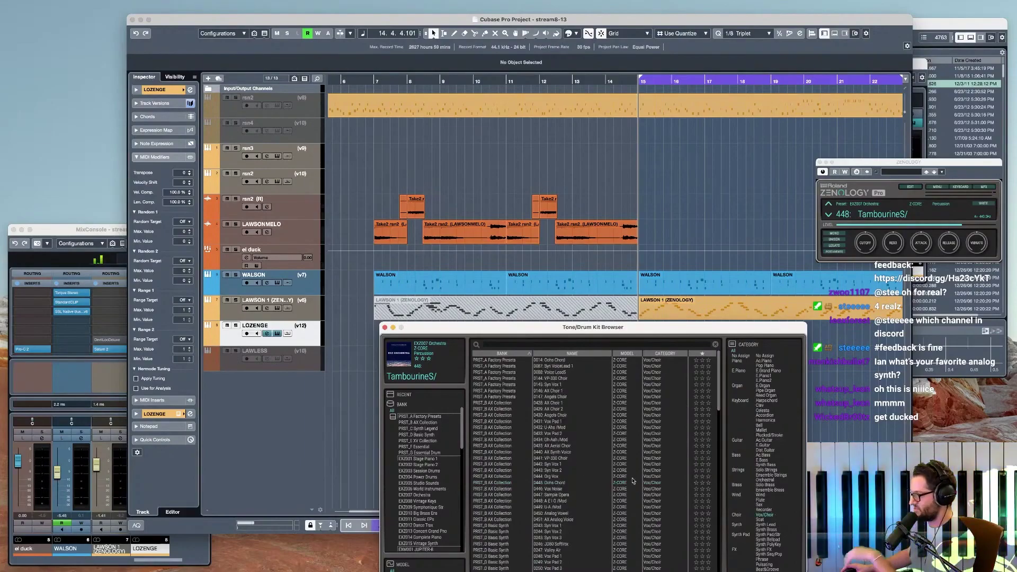
{"action": "left_click", "coordinate": [559, 441]}
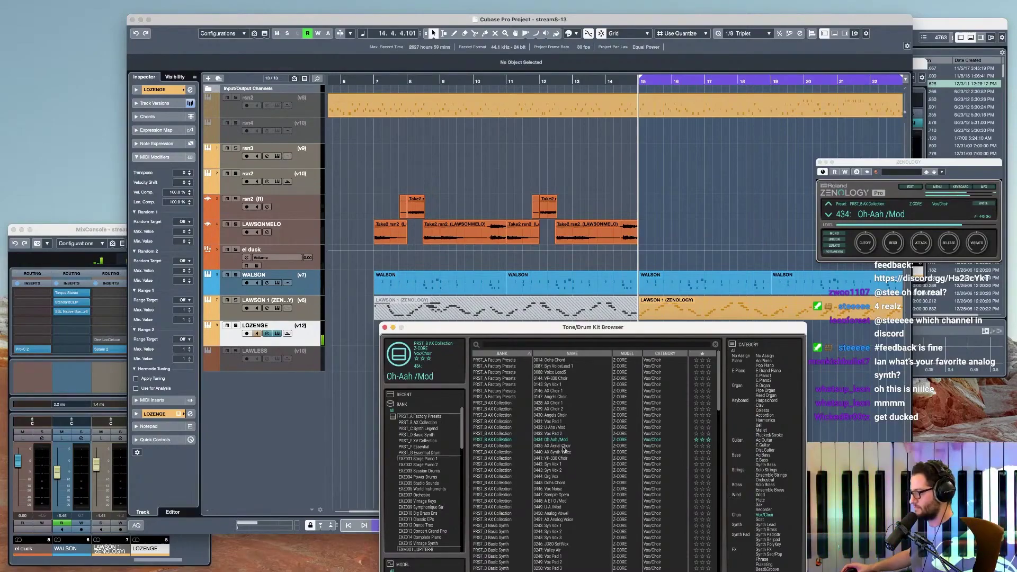
{"action": "left_click", "coordinate": [555, 434]}
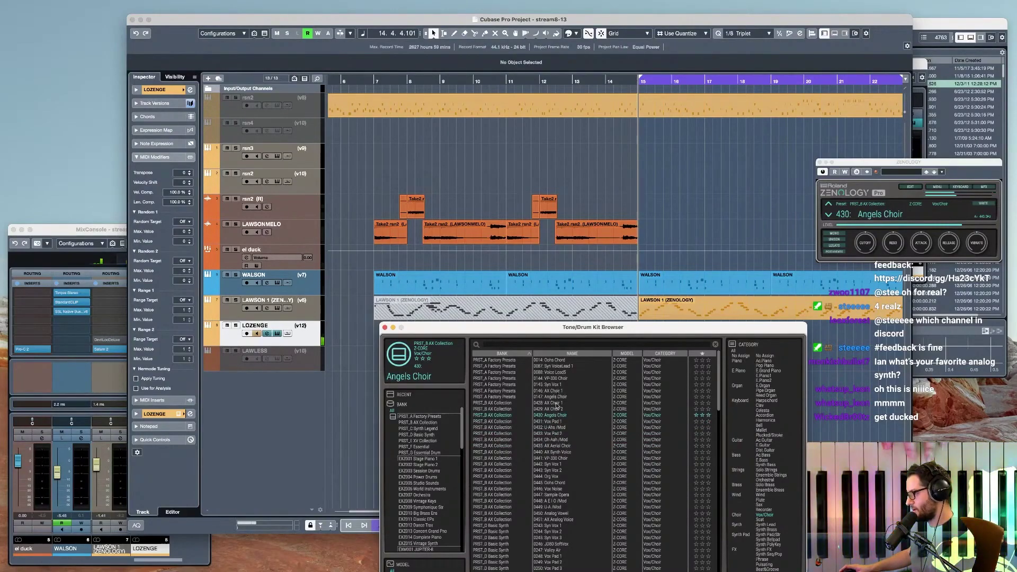
{"action": "left_click", "coordinate": [563, 514]}
{"action": "left_click", "coordinate": [563, 520]}
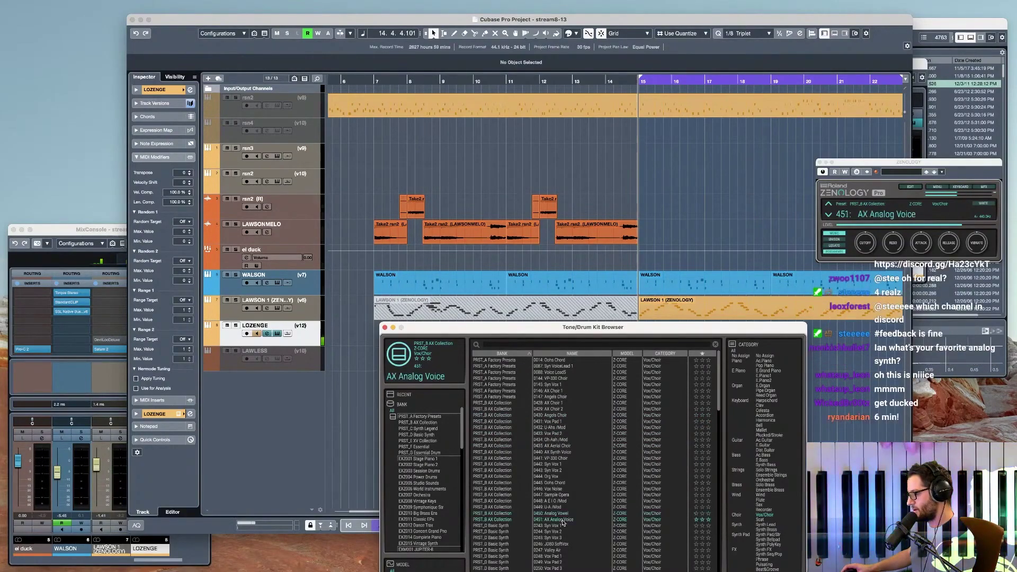
{"action": "left_click", "coordinate": [563, 526]}
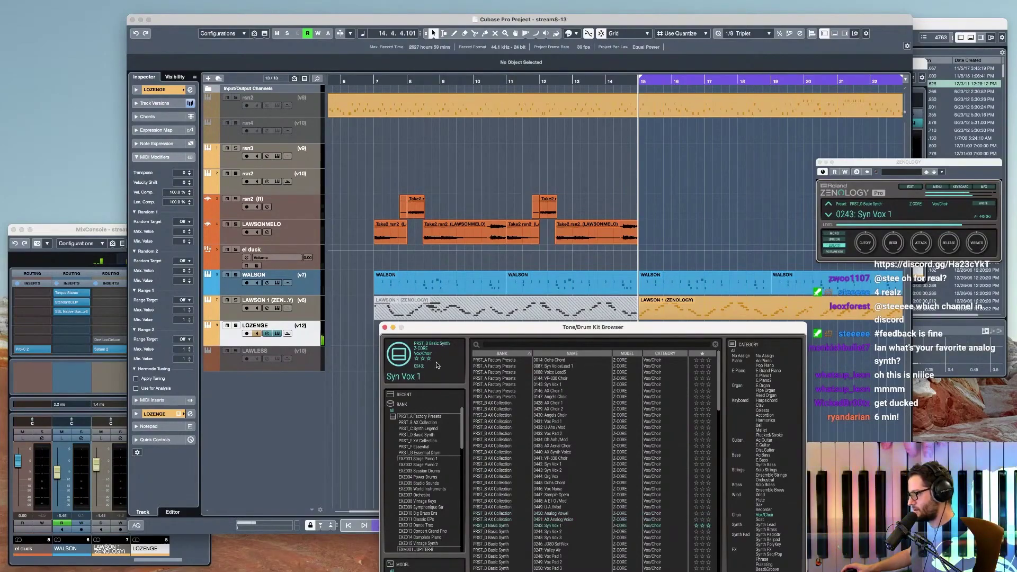
{"action": "left_click", "coordinate": [385, 328]}
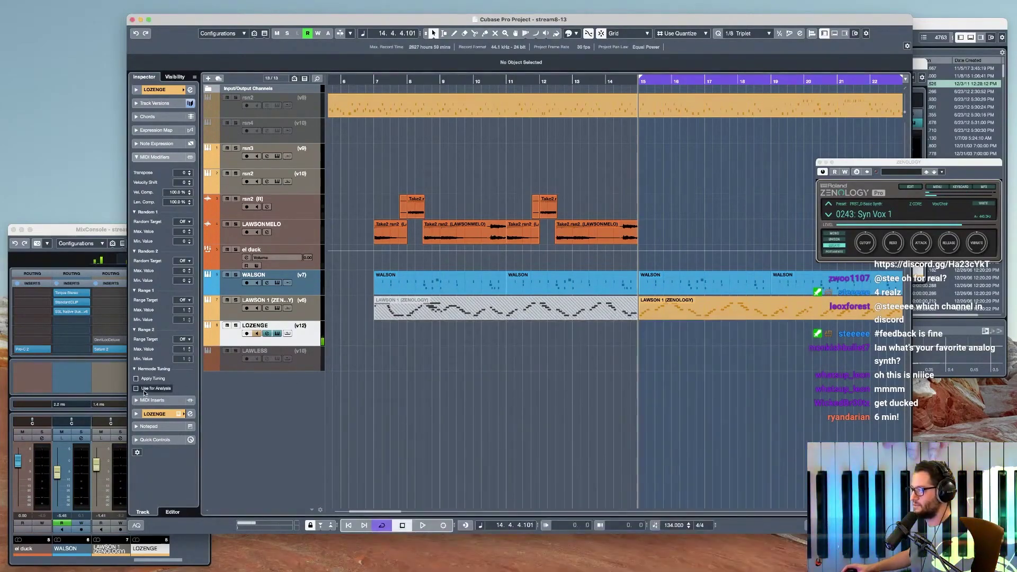
- Bypass the LOZENGE insert directly below DevilLocDeluxe, and view DevilLocDeluxe with its bypass off while playing the loop from bar 15
{"action": "left_click", "coordinate": [153, 413]}
{"action": "left_click", "coordinate": [152, 196]}
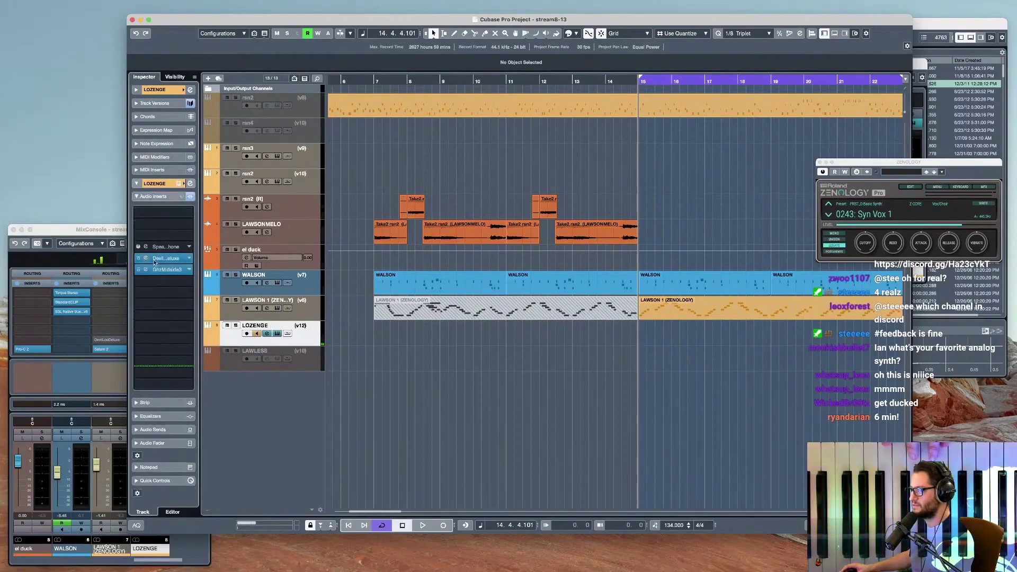
{"action": "left_click", "coordinate": [139, 270]}
{"action": "left_click", "coordinate": [138, 259]}
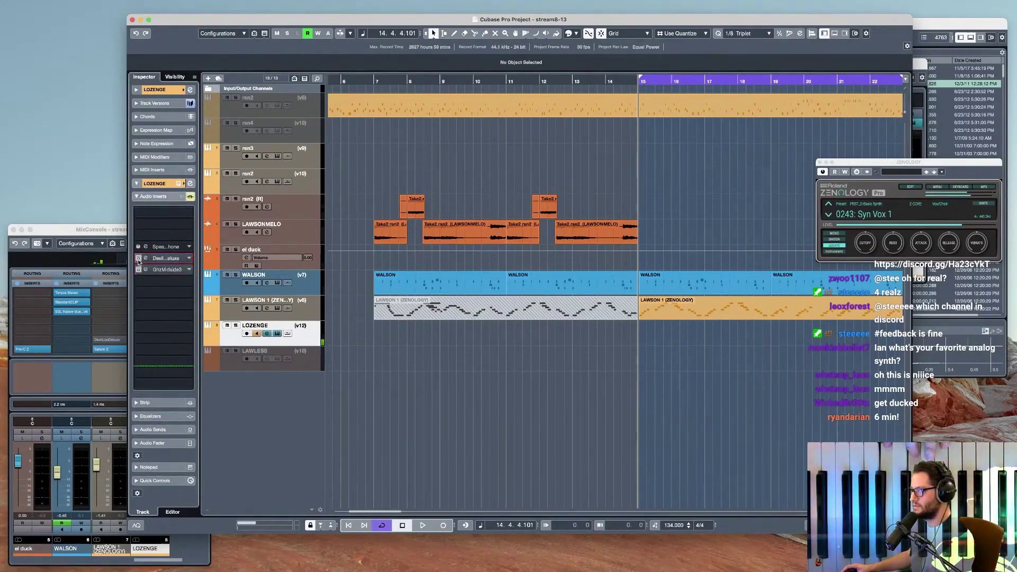
{"action": "left_click", "coordinate": [139, 259]}
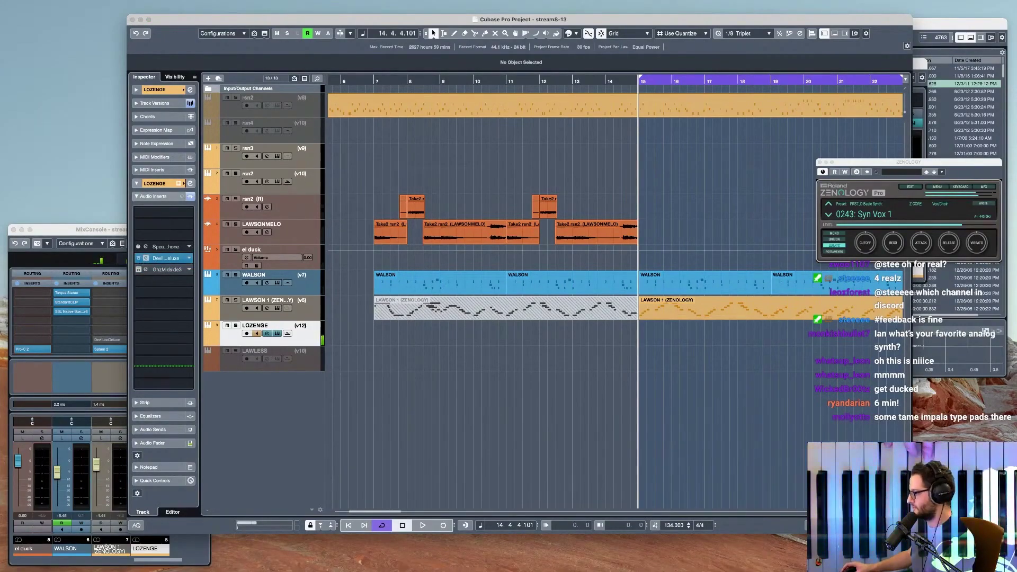
{"action": "left_click_drag", "start_coordinate": [1012, 567], "coordinate": [598, 313]}
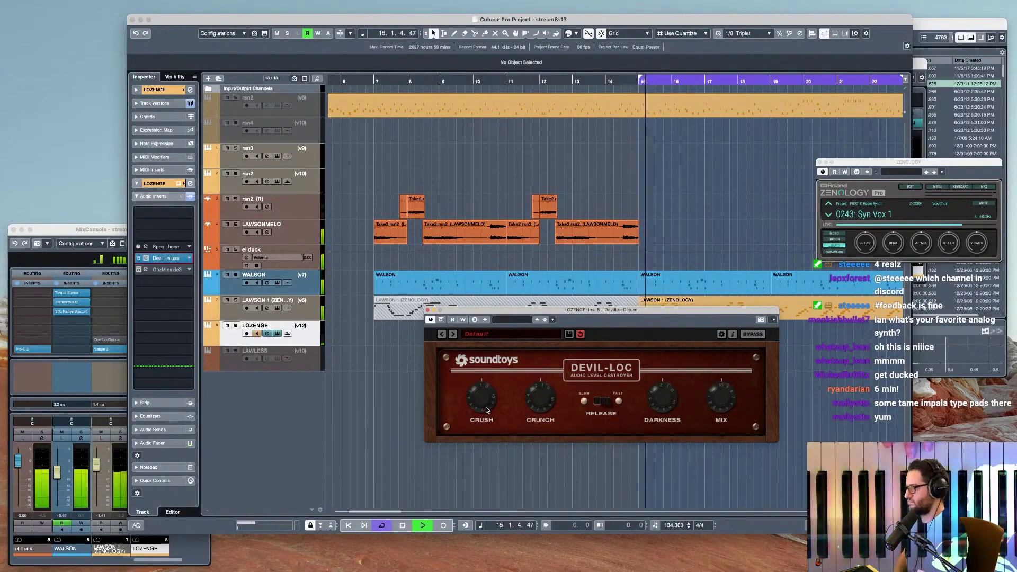
{"action": "left_click", "coordinate": [530, 81]}
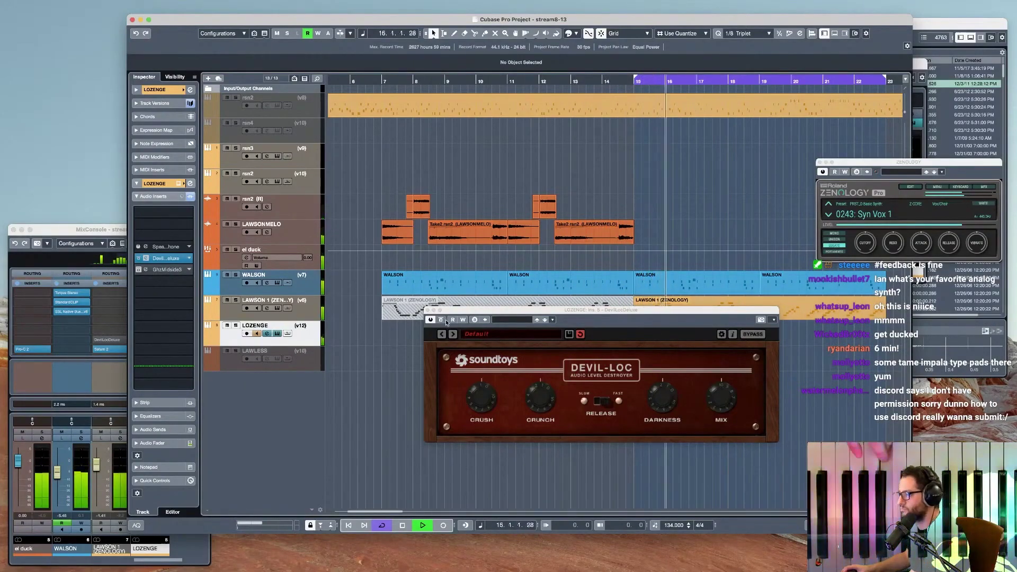
{"action": "left_click", "coordinate": [428, 311]}
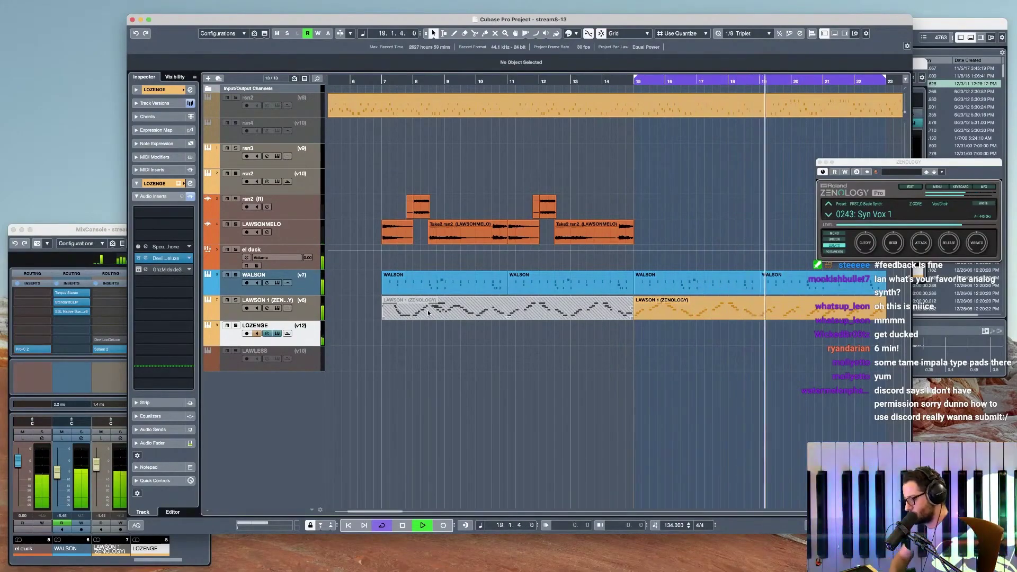
- Set LOZENGE's MIDI Modifiers transpose to -7 and audition the sound against playback from about bar 12
{"action": "key", "text": "space"}
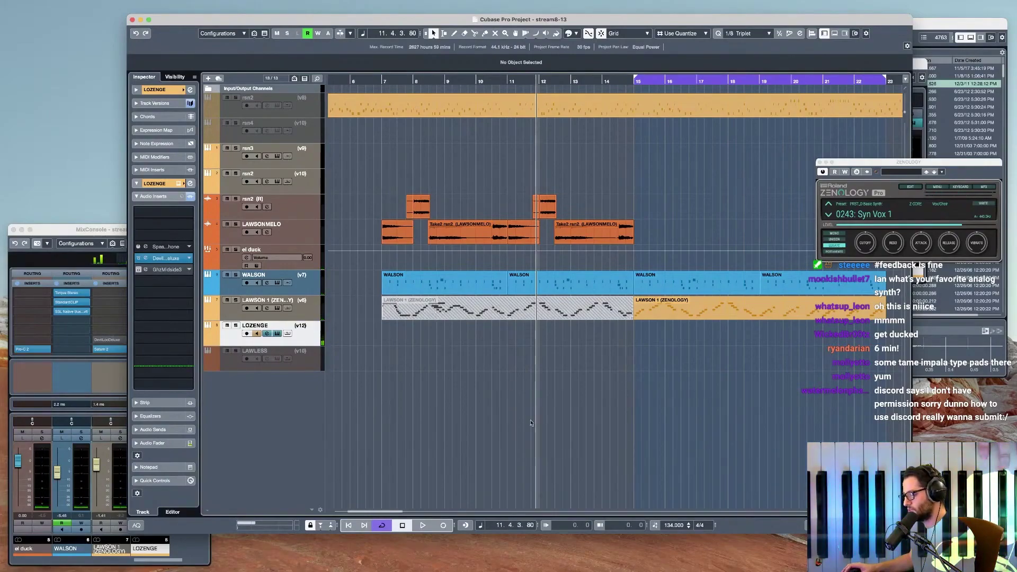
{"action": "left_click", "coordinate": [155, 157]}
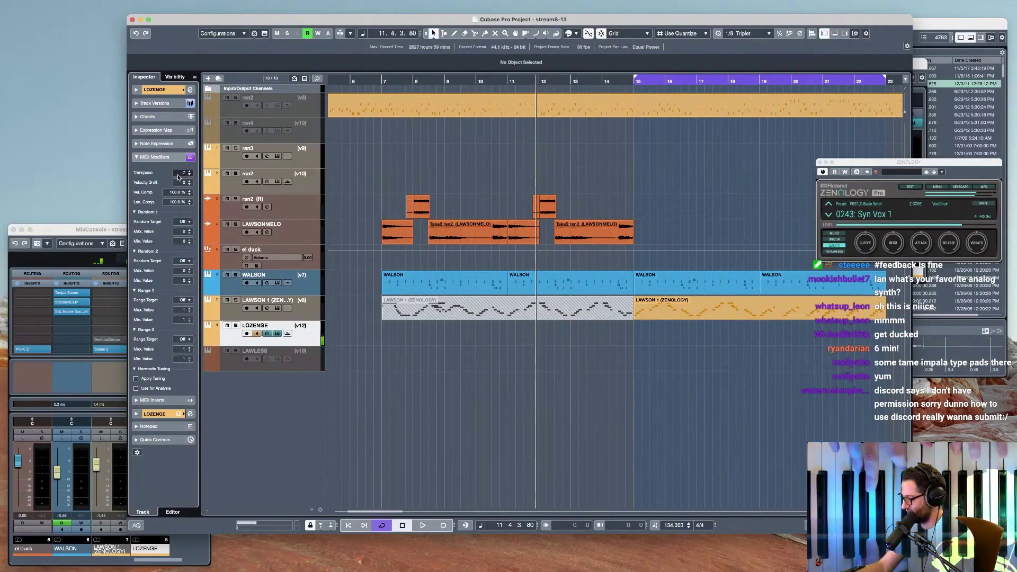
{"action": "key", "text": "space"}
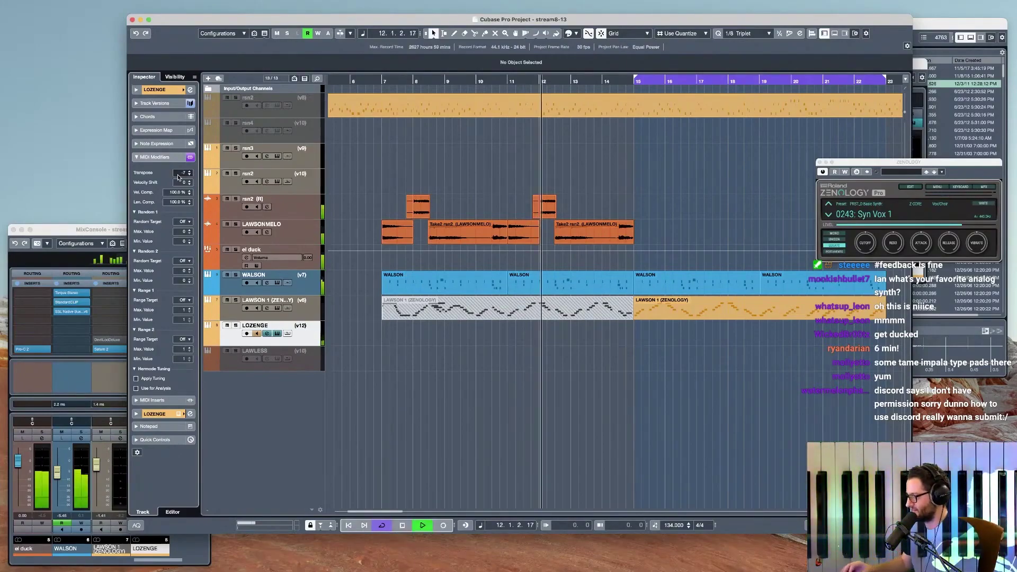
{"action": "left_click", "coordinate": [155, 90]}
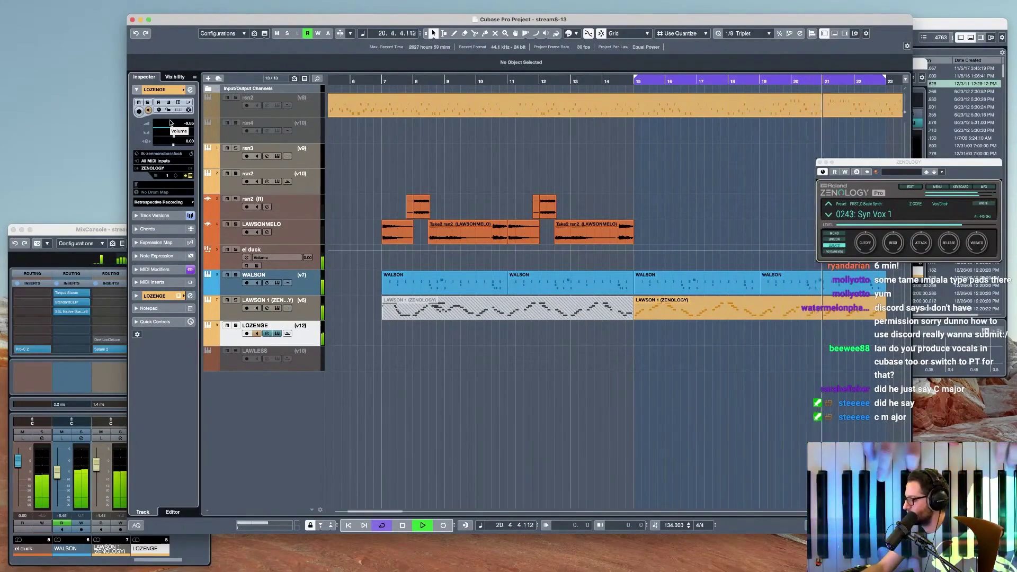
{"action": "key", "text": "space"}
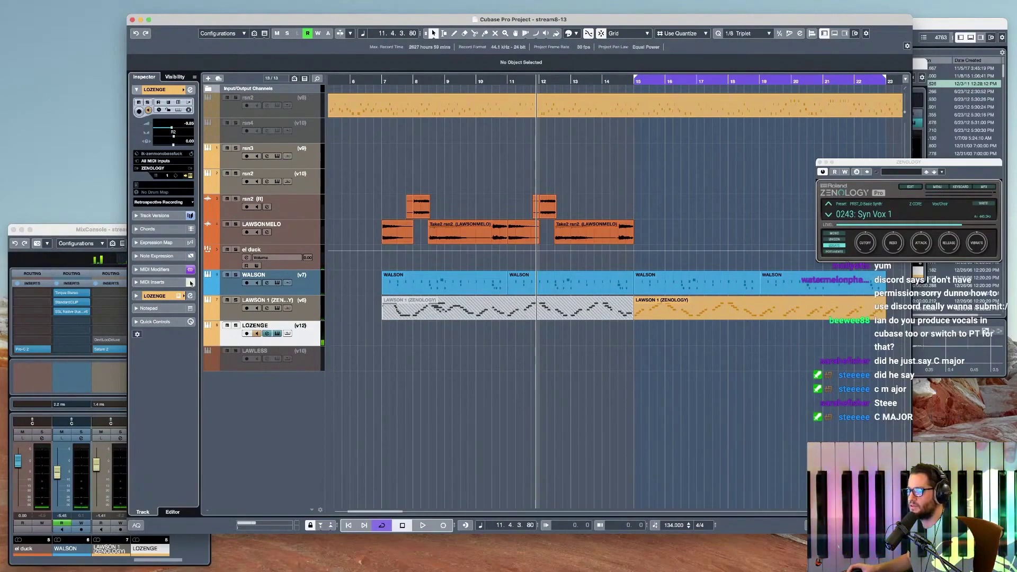
- Switch off the DevilLocDeluxe insert on LOZENGE and raise the track volume to -3.47
{"action": "left_click", "coordinate": [166, 297]}
{"action": "left_click", "coordinate": [168, 196]}
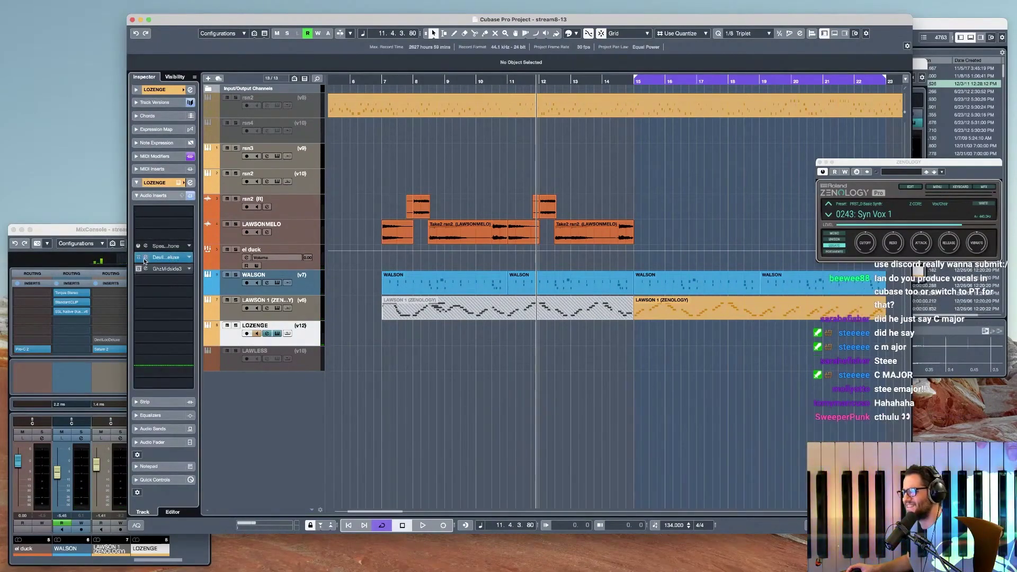
{"action": "left_click", "coordinate": [145, 259]}
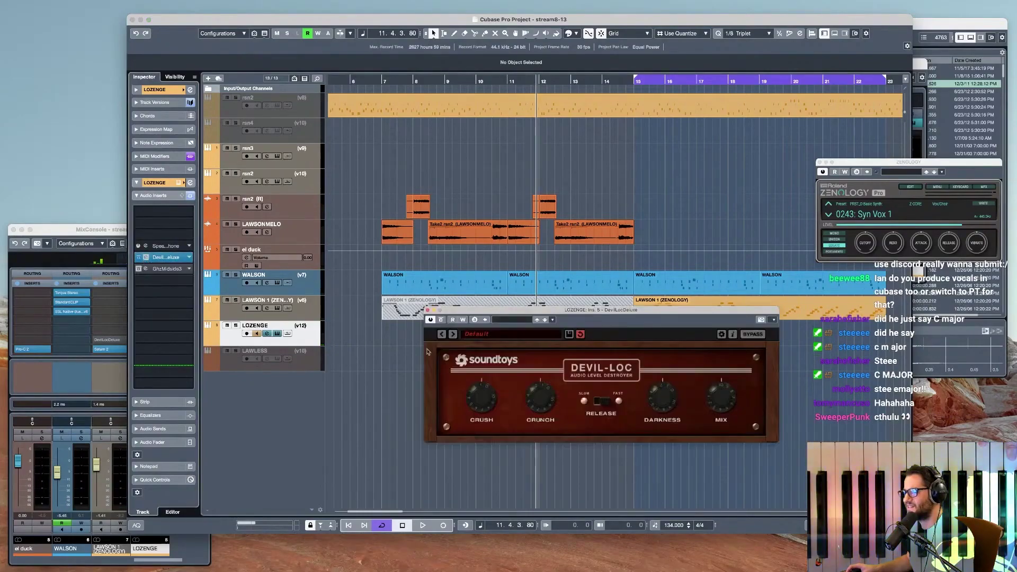
{"action": "left_click", "coordinate": [432, 321]}
{"action": "left_click", "coordinate": [161, 90]}
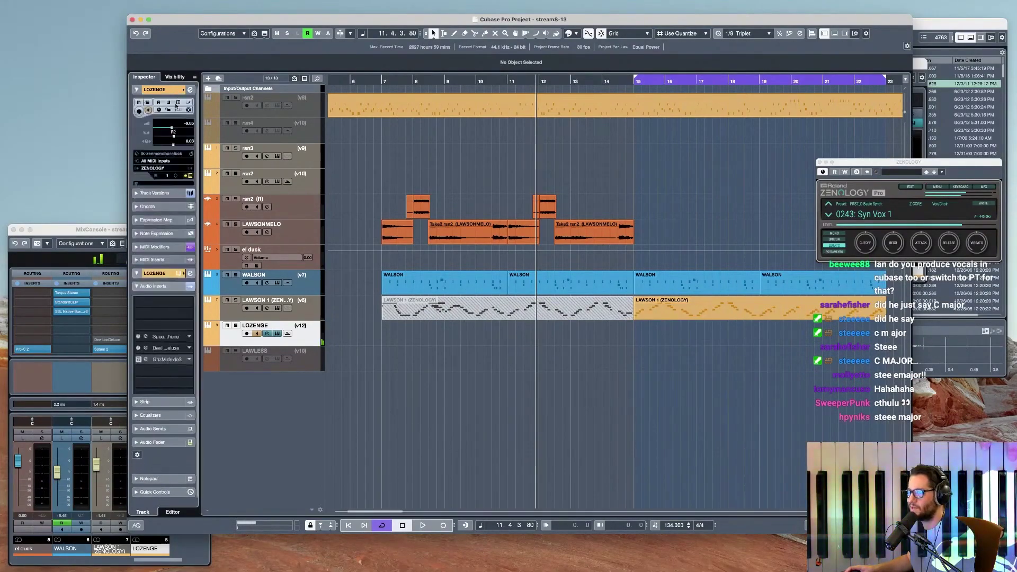
{"action": "left_click_drag", "start_coordinate": [179, 129], "coordinate": [180, 130]}
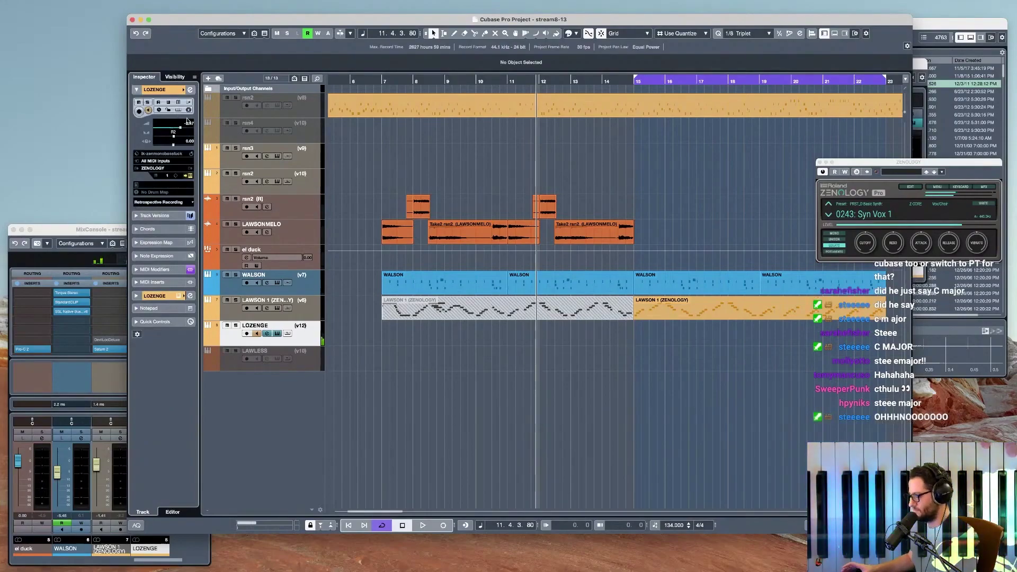
- Record-enable LOZENGE and record a sustained MIDI chord part from bar 14 to bar 23
{"action": "key", "text": "space"}
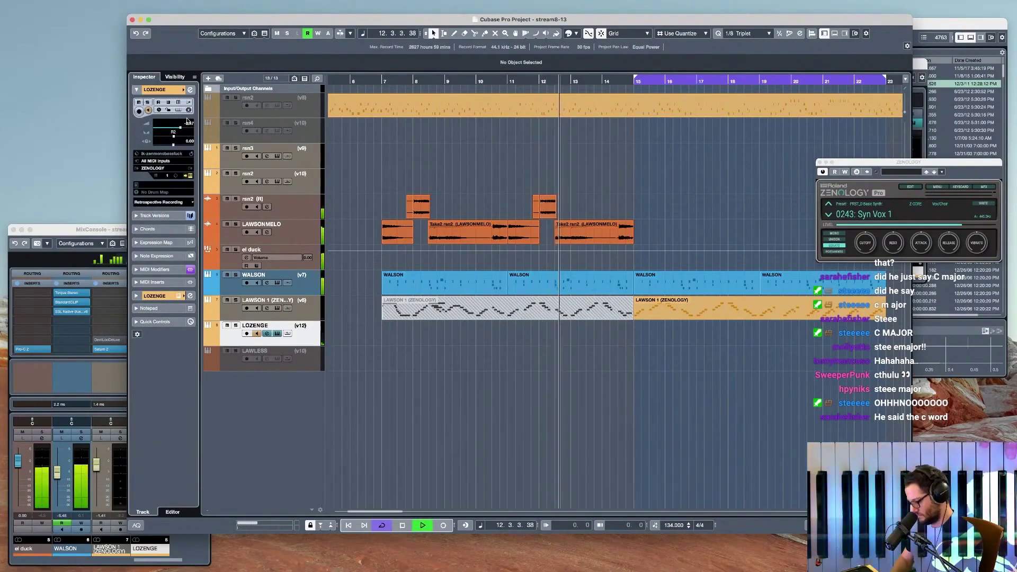
{"action": "key", "text": "r"}
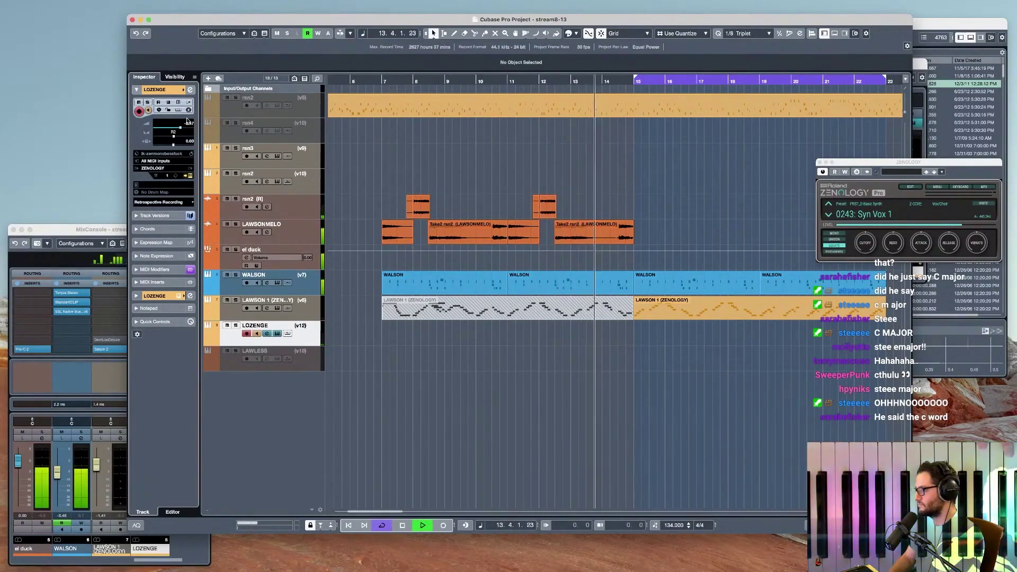
{"action": "key", "text": "KP_Multiply"}
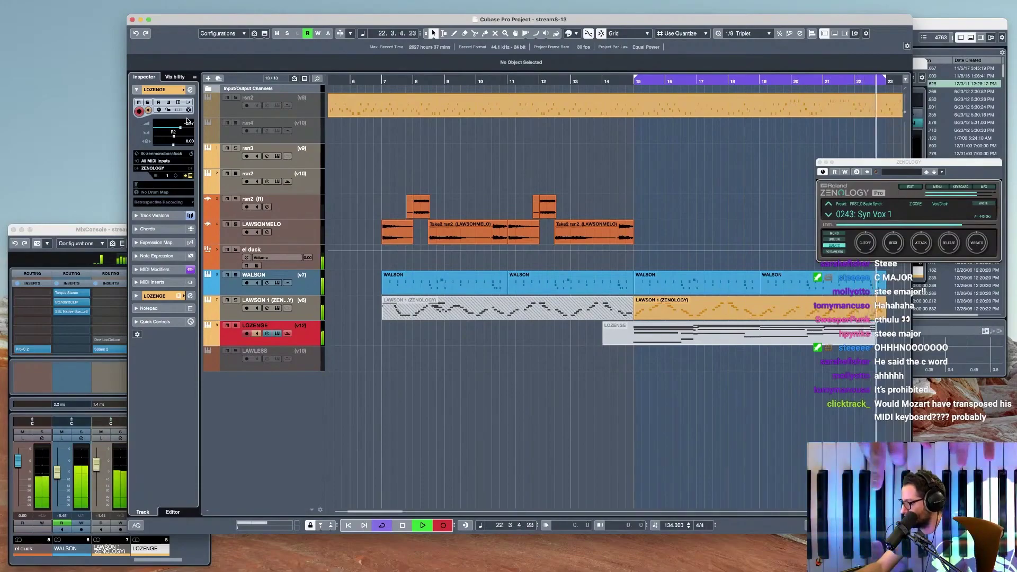
{"action": "key", "text": "space"}
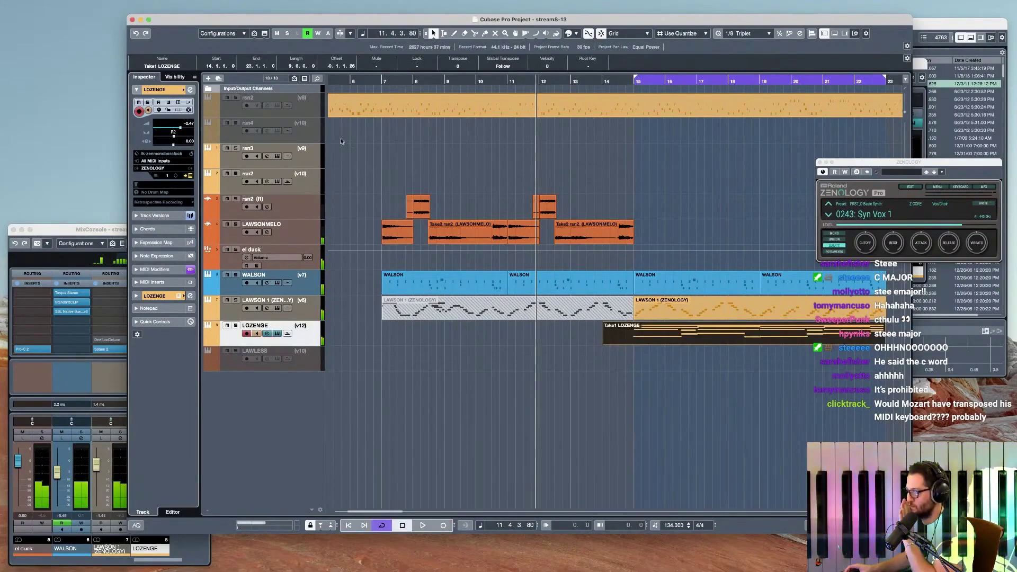
- Play back the recorded LOZENGE take from bar 14 and look over its notes in the Key Editor
{"action": "left_click", "coordinate": [629, 82]}
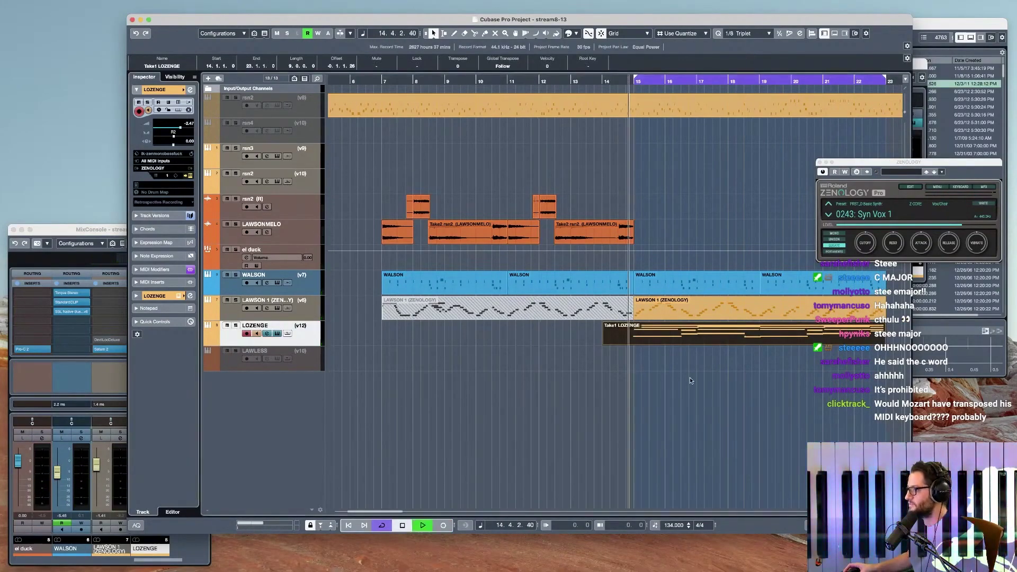
{"action": "key", "text": "space"}
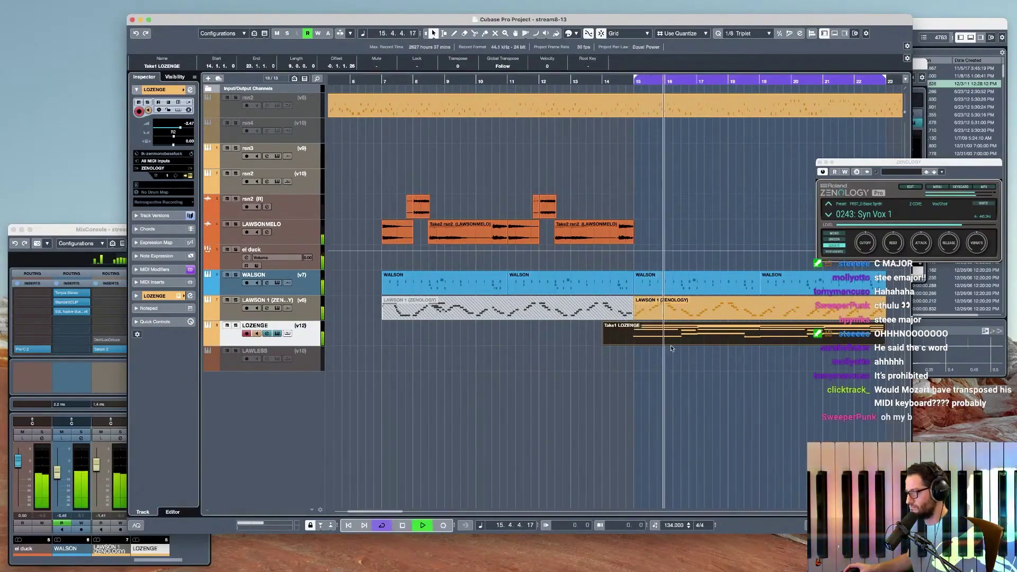
{"action": "scroll", "coordinate": [672, 348], "scroll_direction": "right", "scroll_amount": 1}
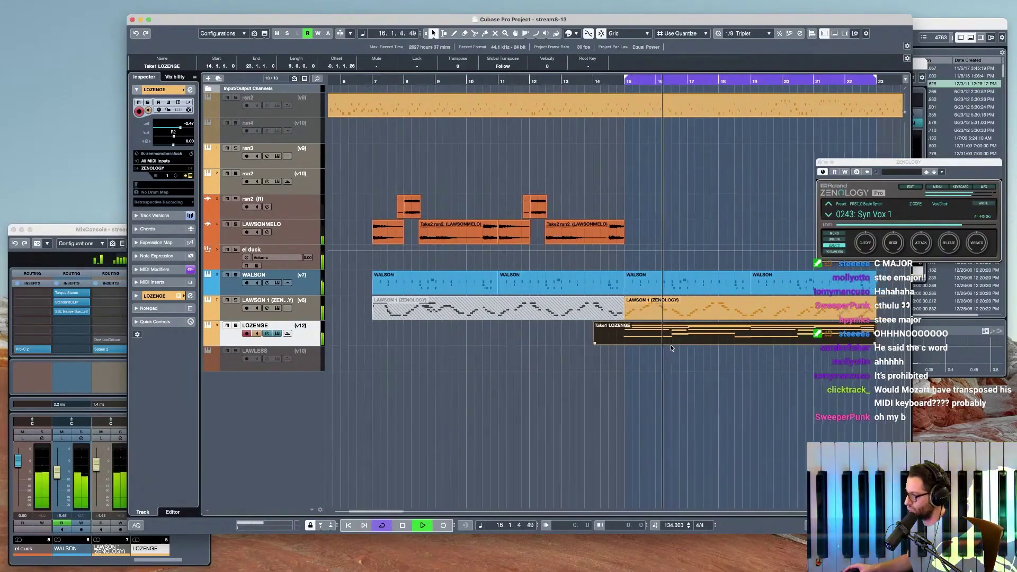
{"action": "double_click", "coordinate": [720, 341]}
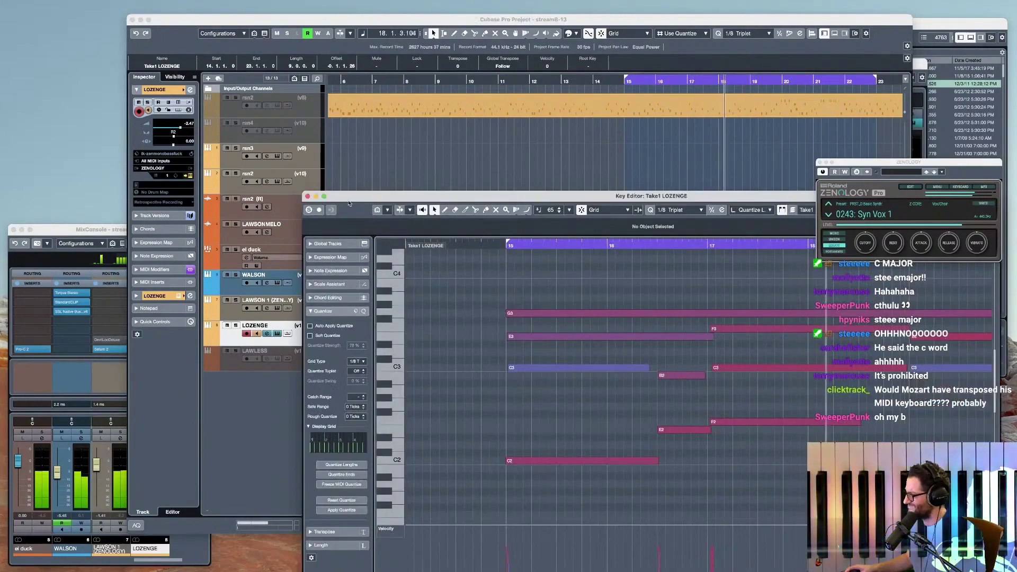
{"action": "left_click", "coordinate": [306, 197]}
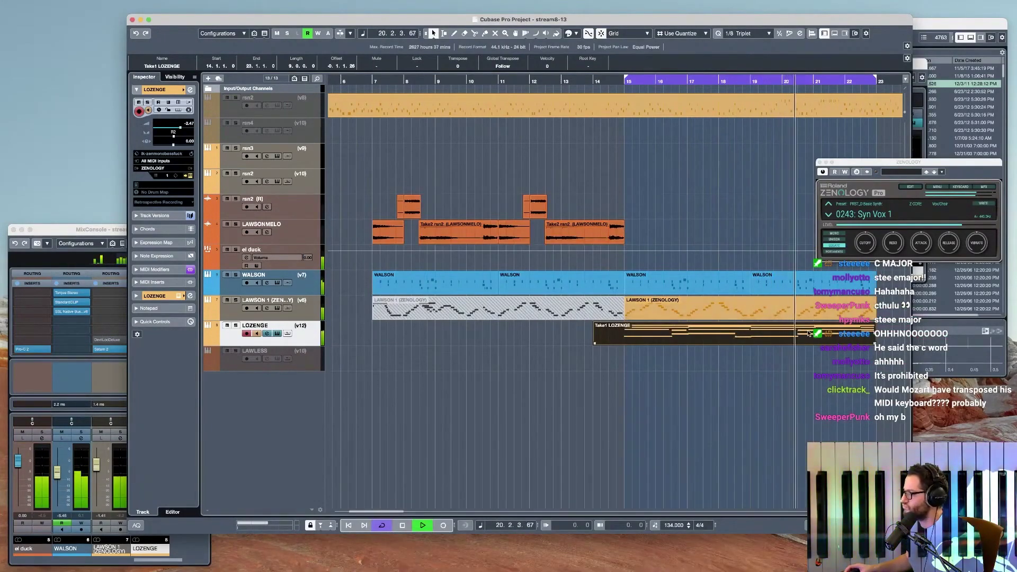
- Split the long C3 note of the LOZENGE take in bar 22 where the A2 starts, and move the second piece to D3
{"action": "double_click", "coordinate": [781, 324]}
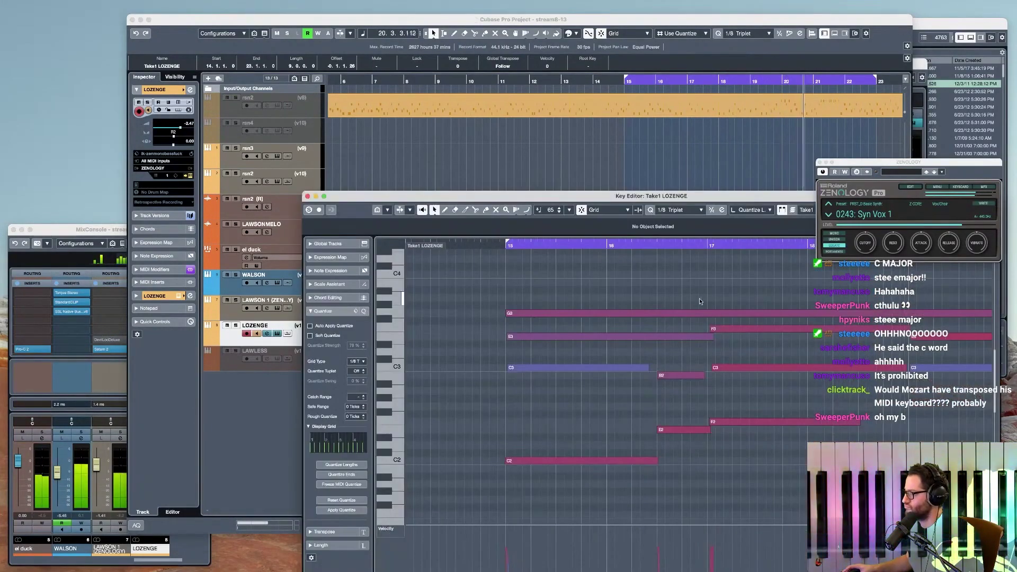
{"action": "key", "text": "space"}
{"action": "left_click", "coordinate": [752, 422]}
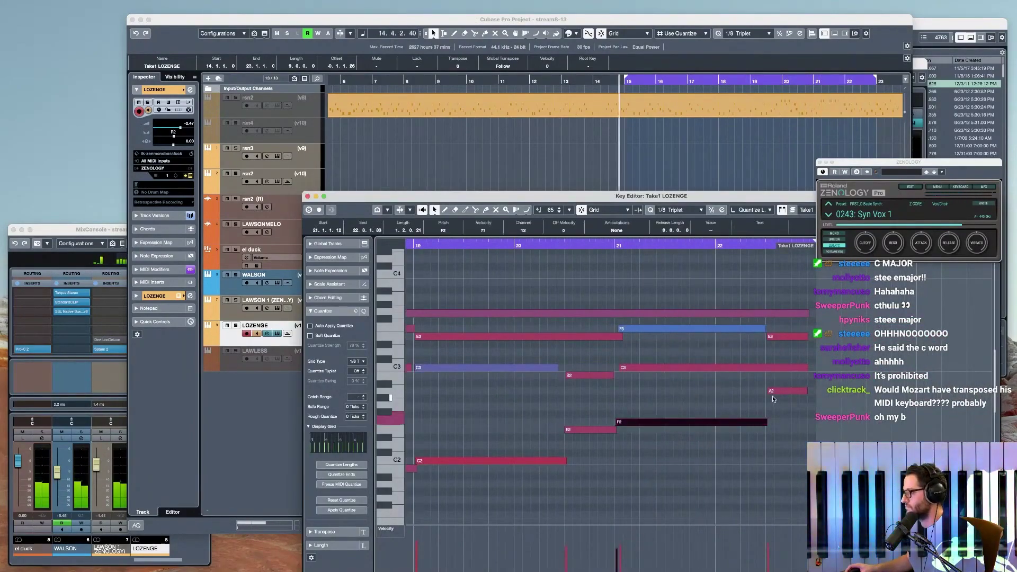
{"action": "left_click", "coordinate": [773, 392]}
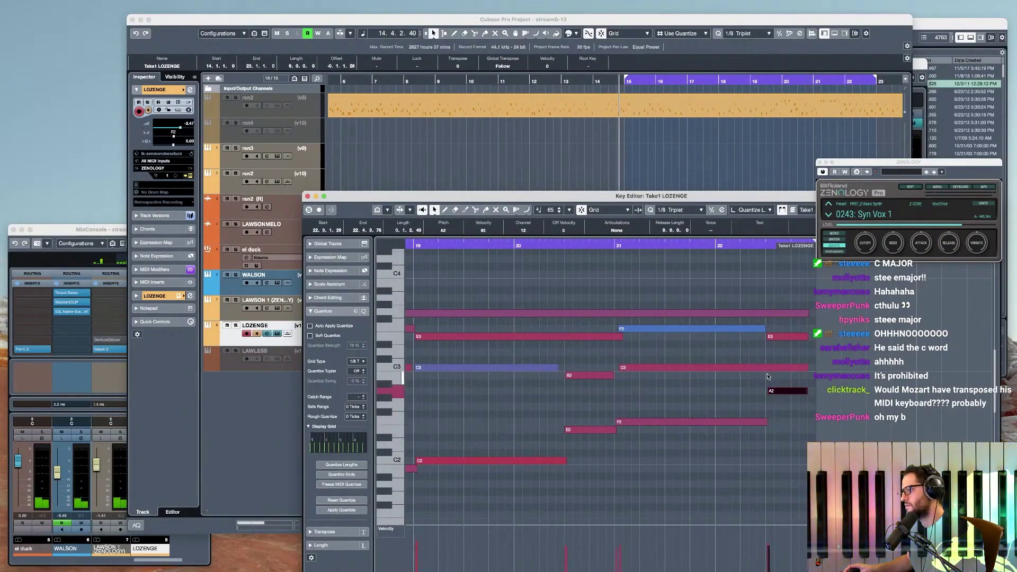
{"action": "left_click", "coordinate": [768, 369]}
{"action": "left_click", "coordinate": [767, 368], "text": "alt"}
{"action": "left_click_drag", "start_coordinate": [773, 368], "coordinate": [775, 352]}
{"action": "left_click", "coordinate": [780, 338]}
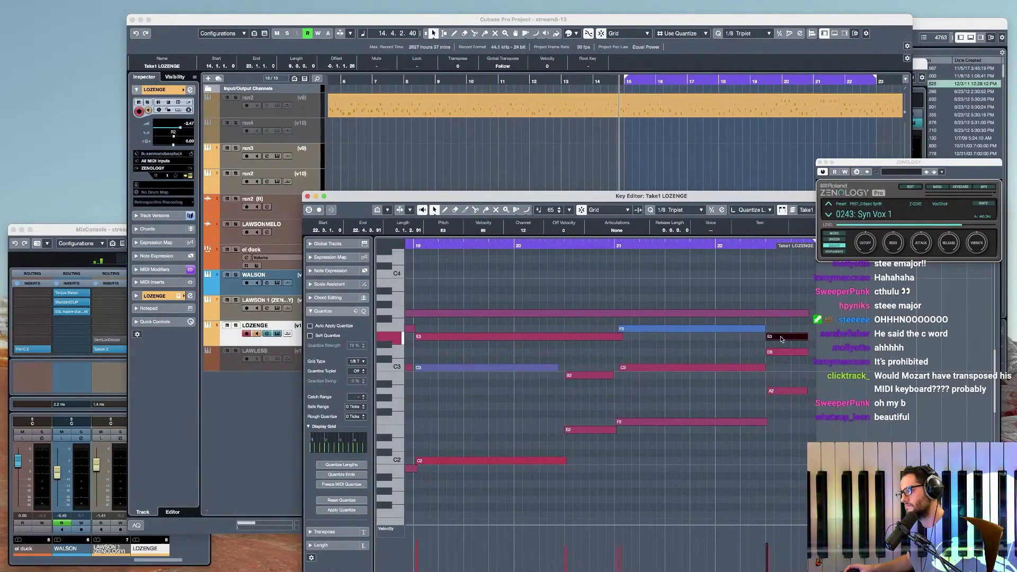
- Raise the E3 note in bar 22 of the LOZENGE take to F3 and close the Key Editor
{"action": "left_click_drag", "start_coordinate": [783, 329], "coordinate": [783, 328]}
{"action": "left_click", "coordinate": [779, 317]}
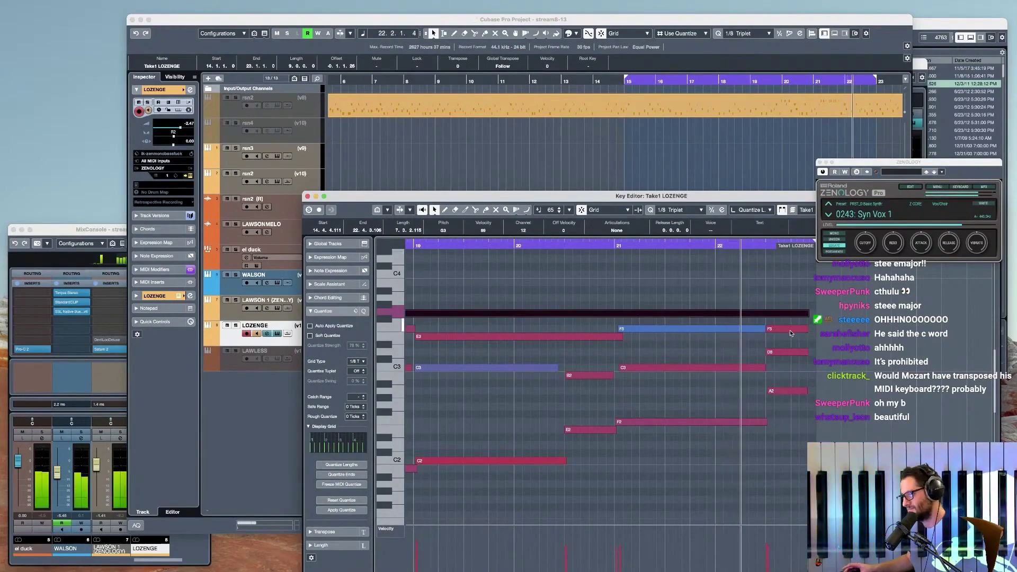
{"action": "left_click_drag", "start_coordinate": [817, 424], "coordinate": [803, 312]}
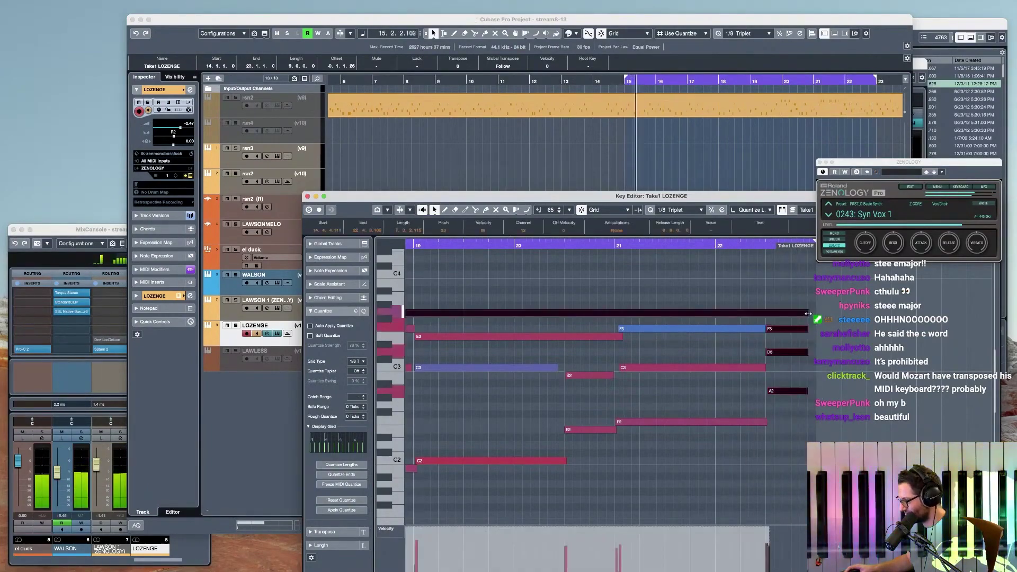
{"action": "key", "text": "shift+f"}
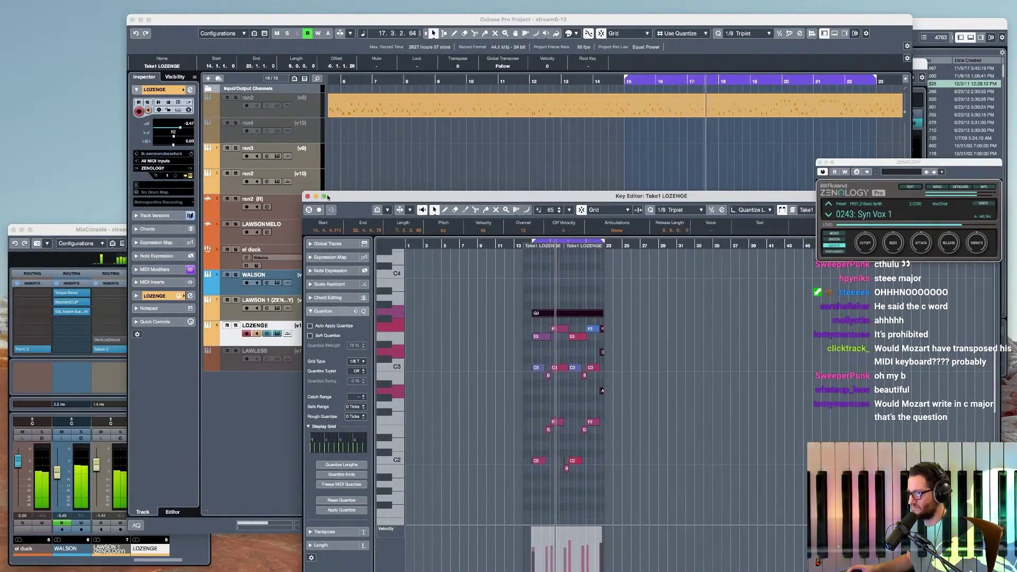
{"action": "key", "text": "Return"}
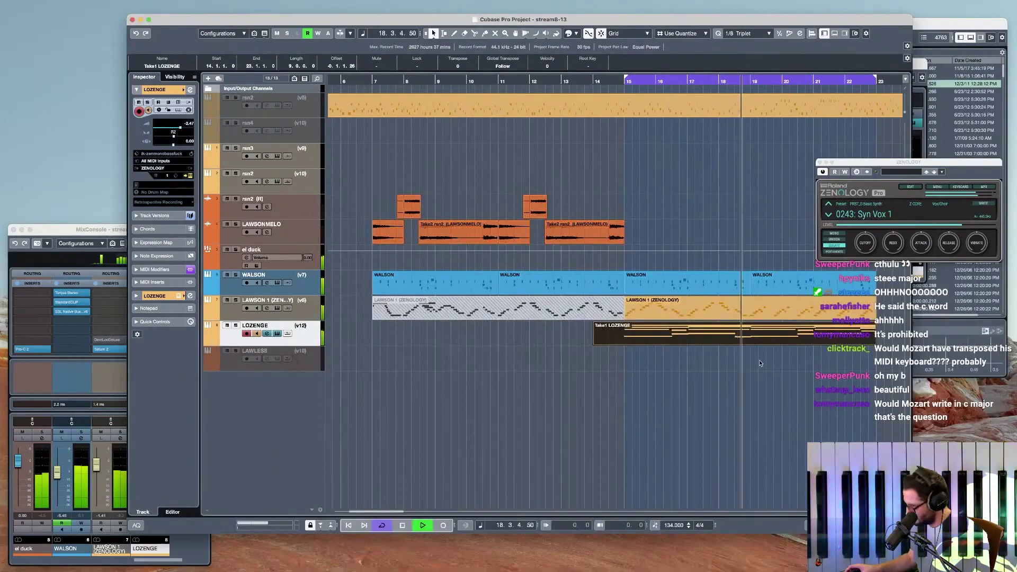
- Play the LOZENGE take from before bar 15, create a new empty track version for the track, and stop playback
{"action": "left_click", "coordinate": [615, 175]}
{"action": "key", "text": "space"}
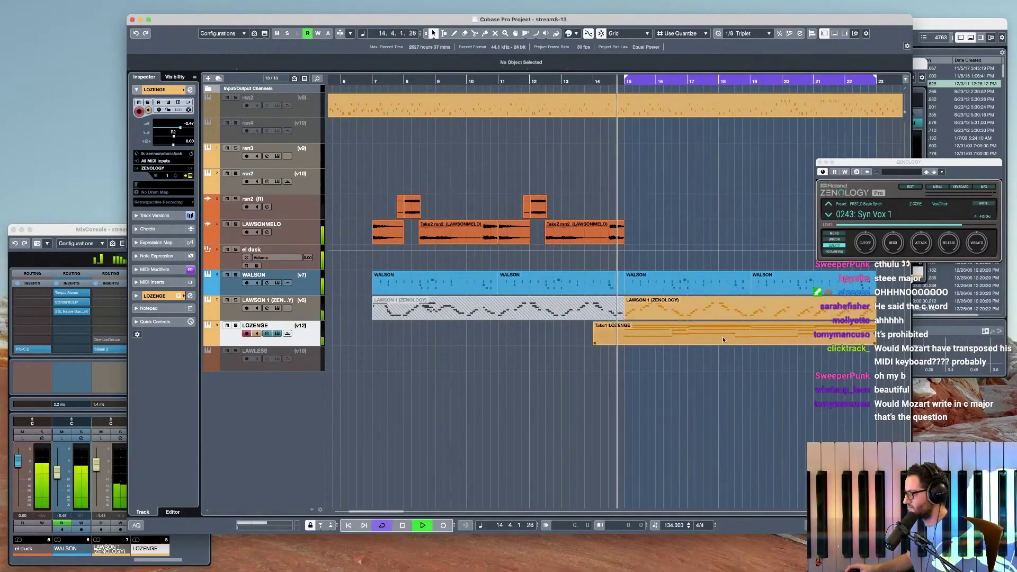
{"action": "left_click", "coordinate": [721, 337]}
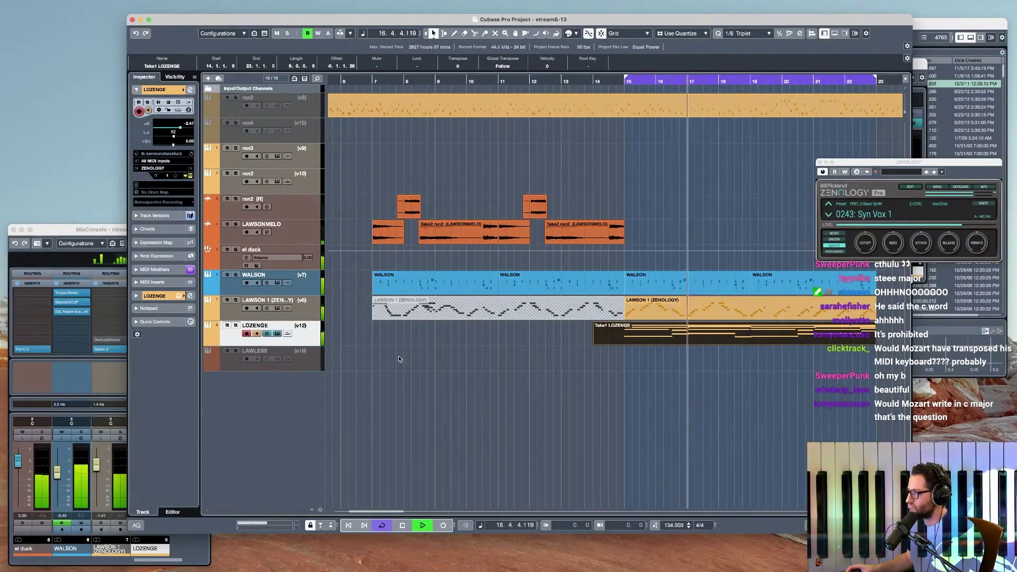
{"action": "key", "text": "super+shift+n"}
{"action": "key", "text": "space"}
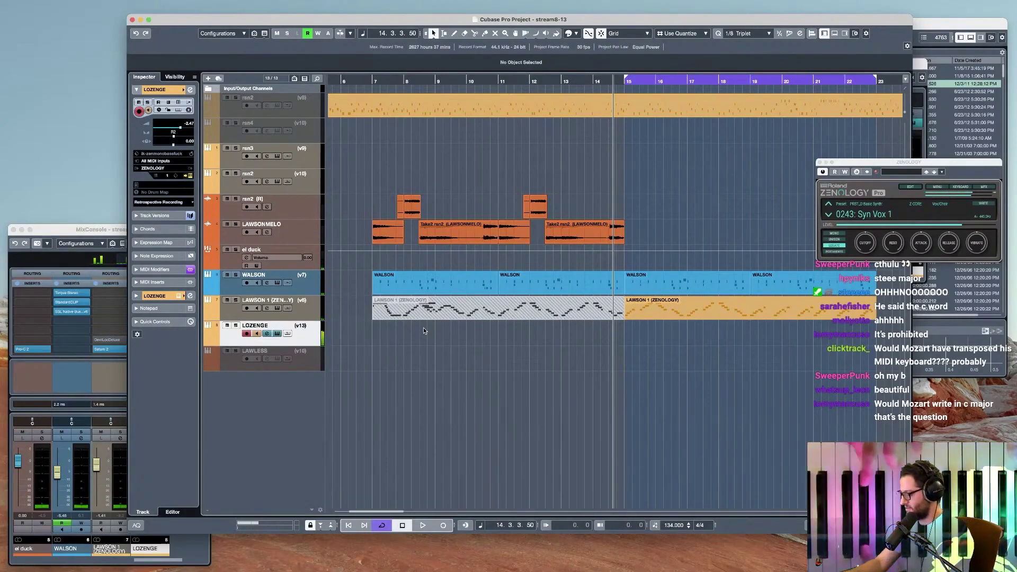
- Try a chord part on LOZENGE during playback, inserting it from the retrospective recording buffer
{"action": "key", "text": "space"}
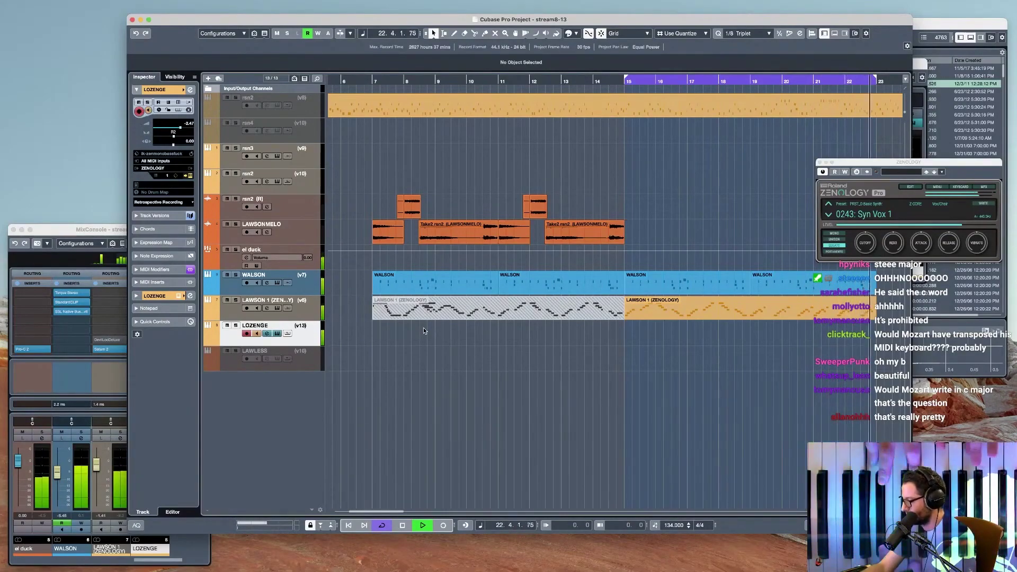
{"action": "key", "text": "space"}
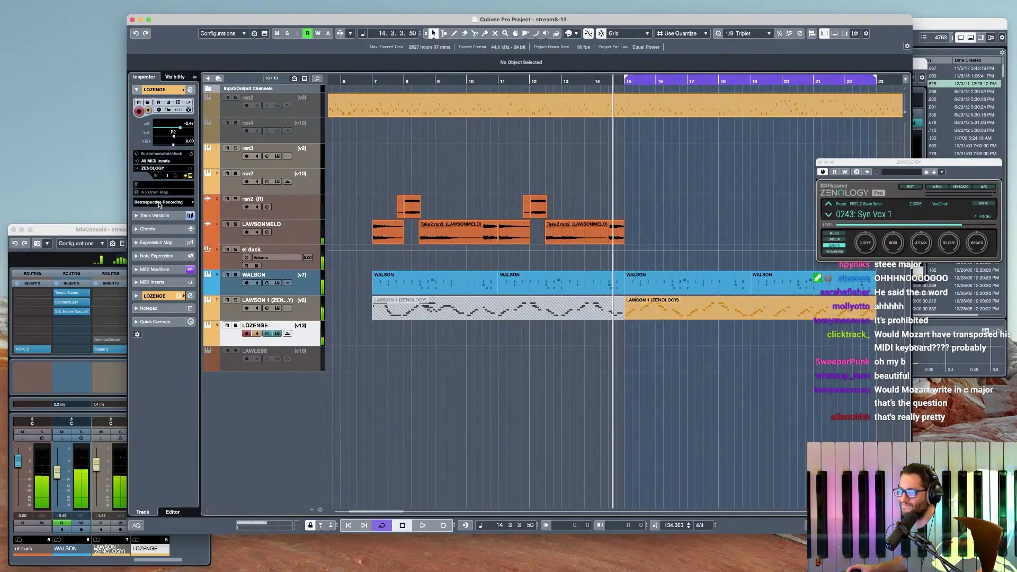
{"action": "left_click", "coordinate": [159, 203]}
{"action": "left_click", "coordinate": [163, 212]}
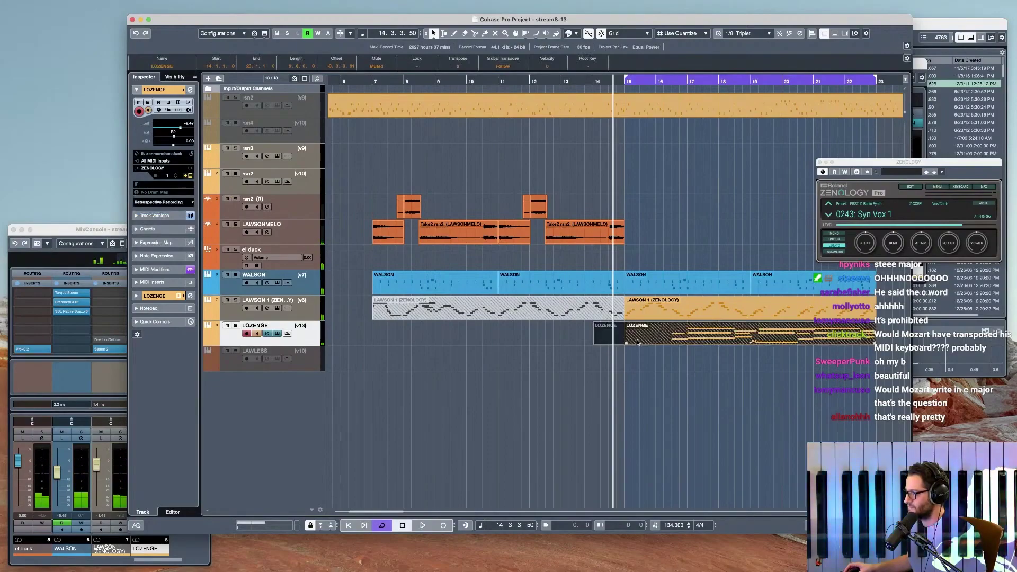
{"action": "key", "text": "Delete"}
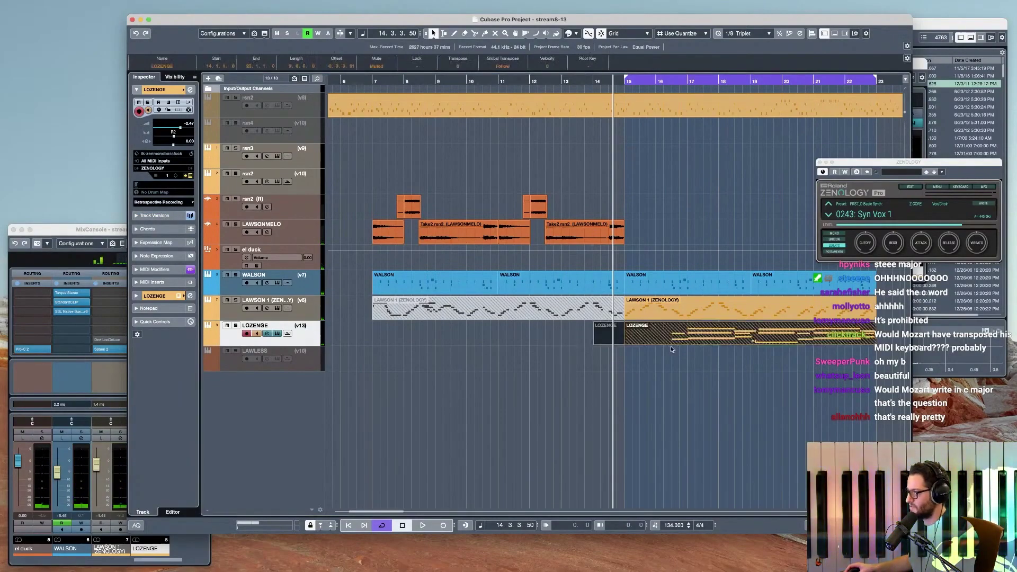
- Record a new MIDI chord part on LOZENGE from bar 13 to bar 23
{"action": "left_click", "coordinate": [580, 82]}
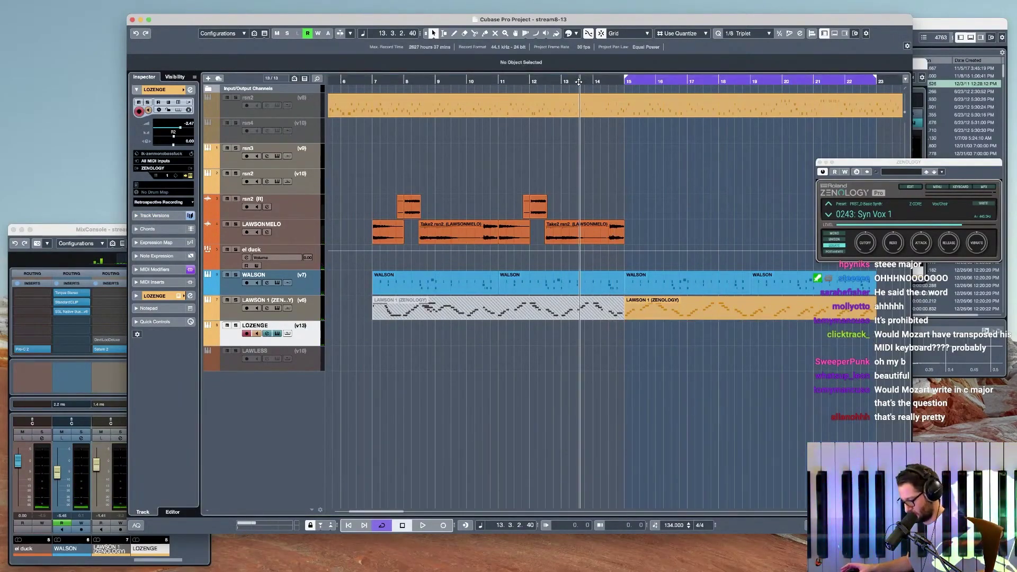
{"action": "key", "text": "KP_Multiply"}
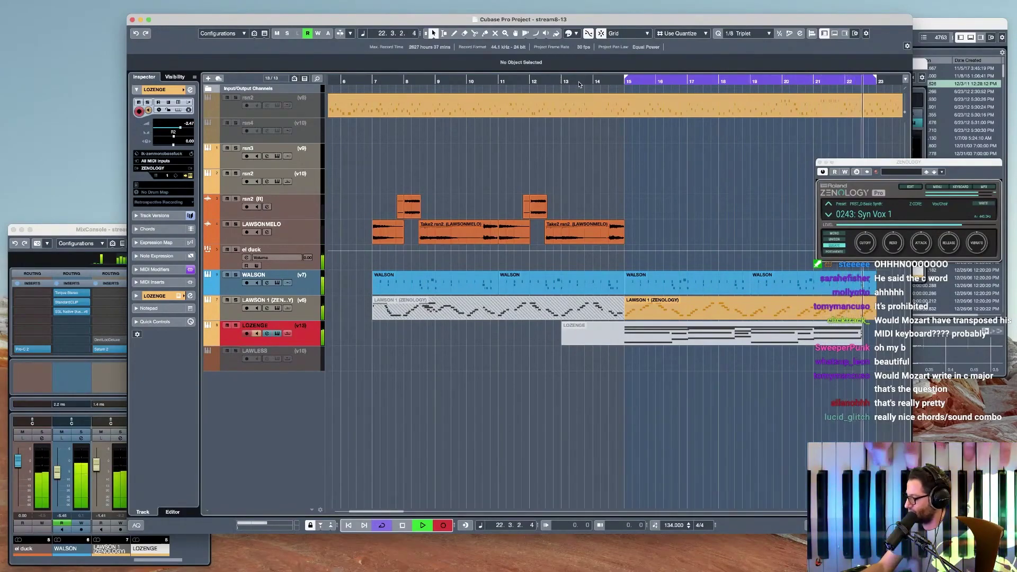
{"action": "key", "text": "space"}
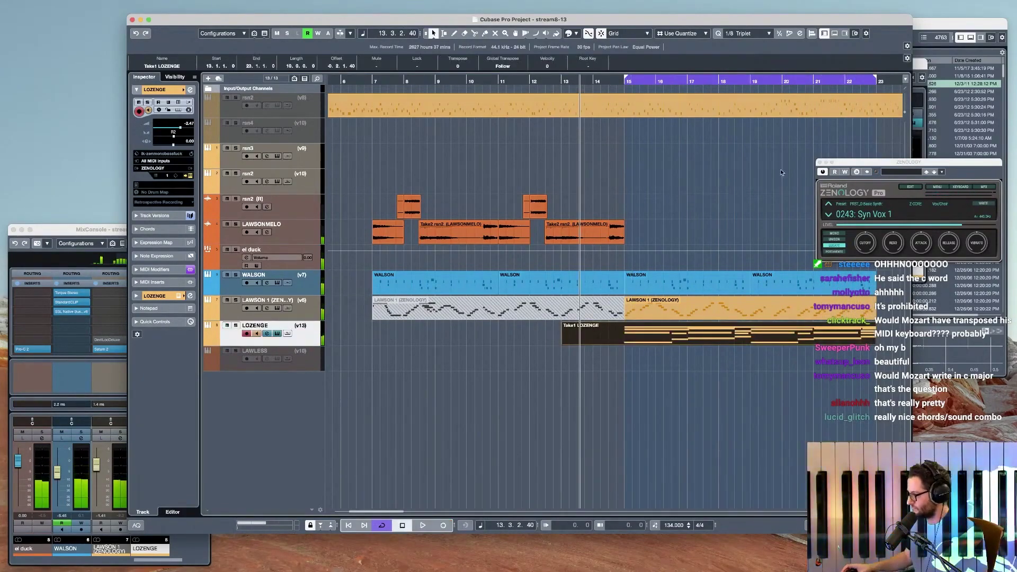
- Open the new LOZENGE take in the Key Editor and lower the G2 note in bar 22 to G1
{"action": "double_click", "coordinate": [869, 324]}
{"action": "scroll", "coordinate": [452, 473], "scroll_direction": "up", "scroll_amount": 5}
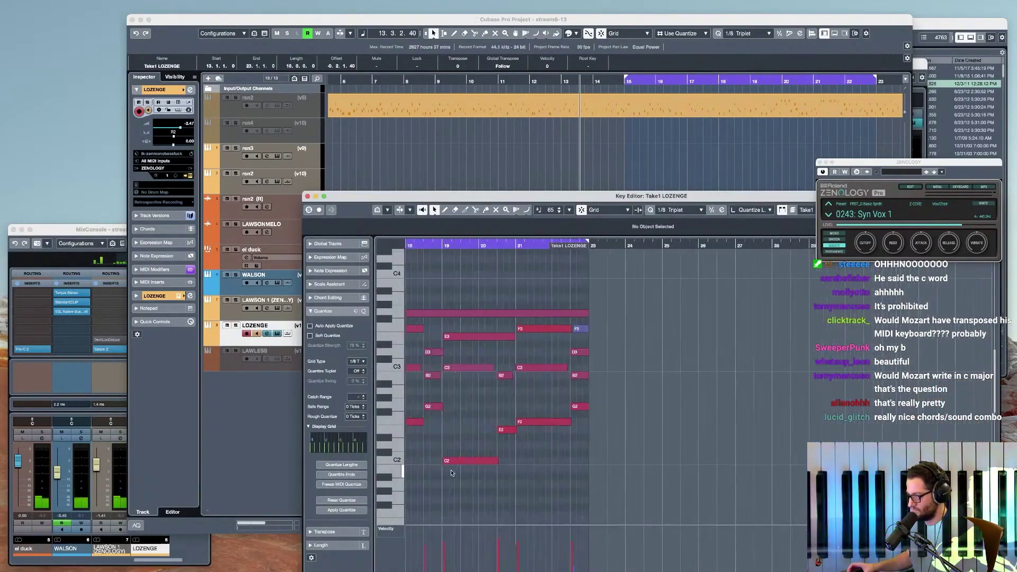
{"action": "left_click", "coordinate": [575, 406]}
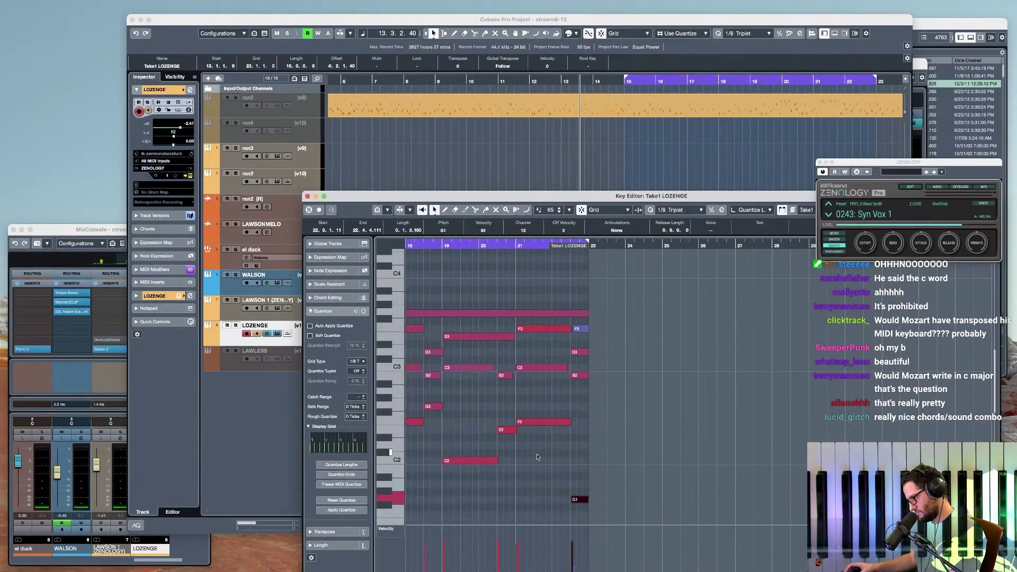
- Play back the ending from bars 20 and 21, raise the B2 note in bar 22 to B3, and close the Key Editor
{"action": "left_click", "coordinate": [488, 245]}
{"action": "key", "text": "space"}
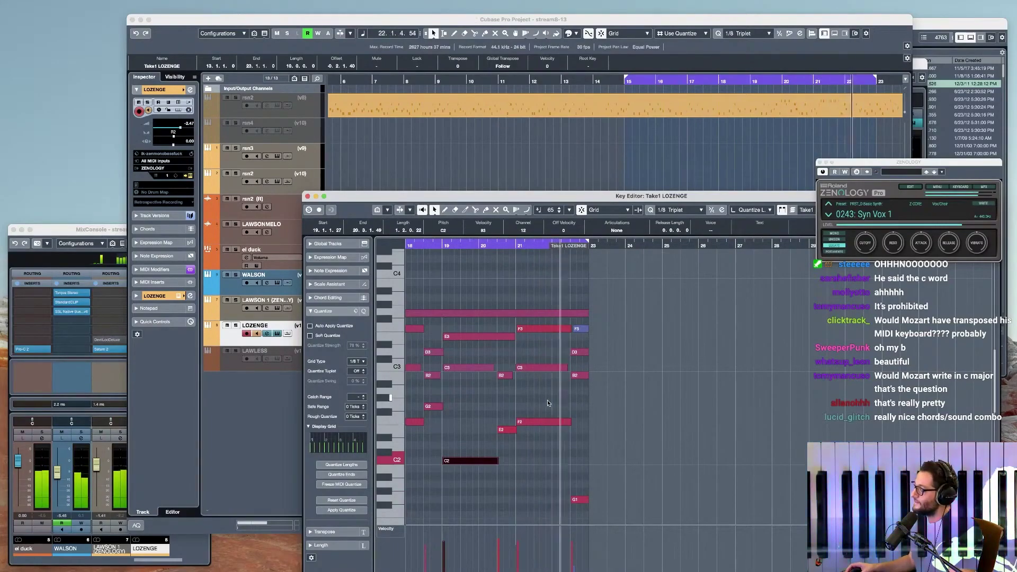
{"action": "left_click", "coordinate": [514, 246]}
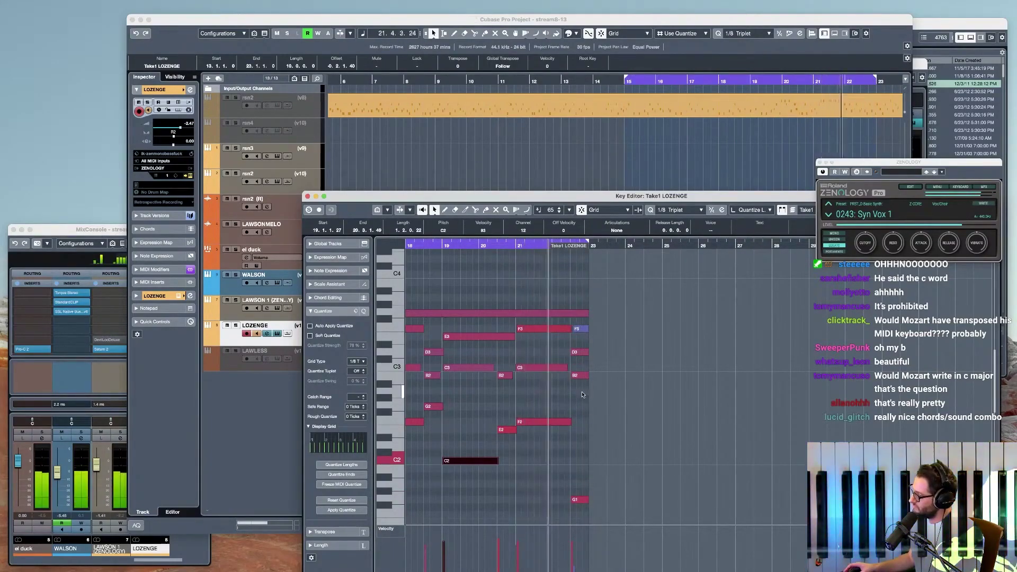
{"action": "key", "text": "space"}
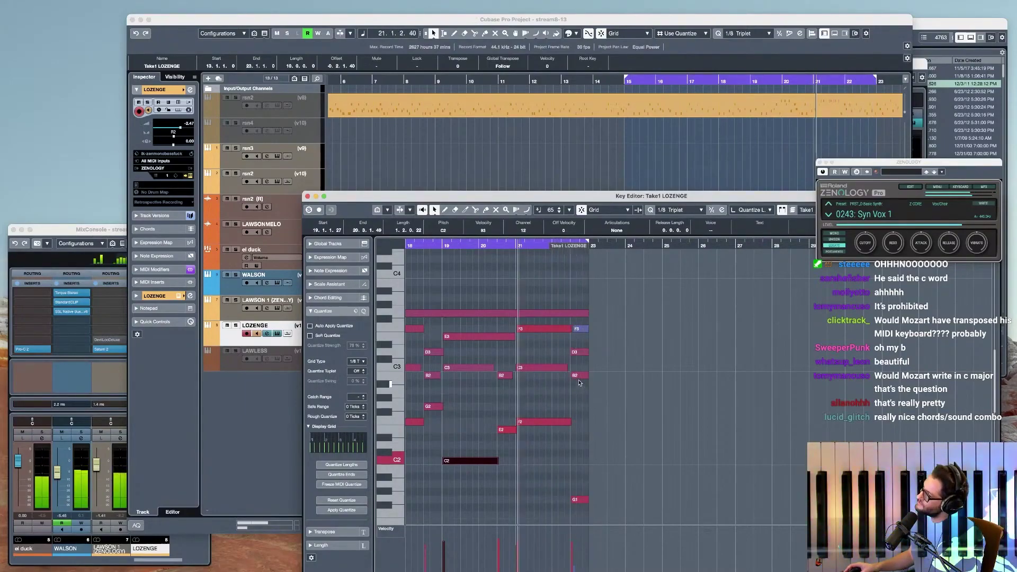
{"action": "left_click", "coordinate": [580, 377]}
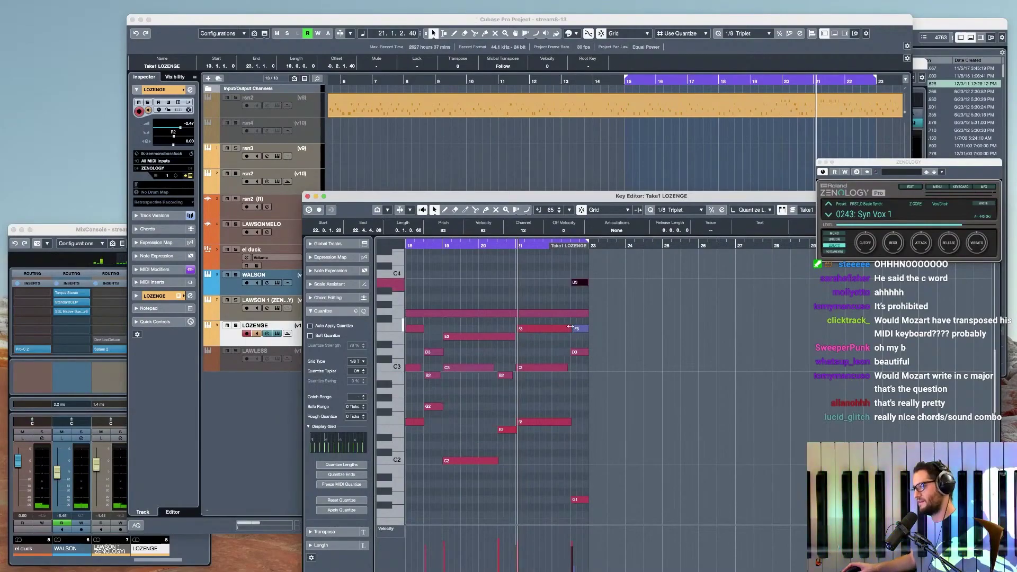
{"action": "left_click", "coordinate": [308, 196]}
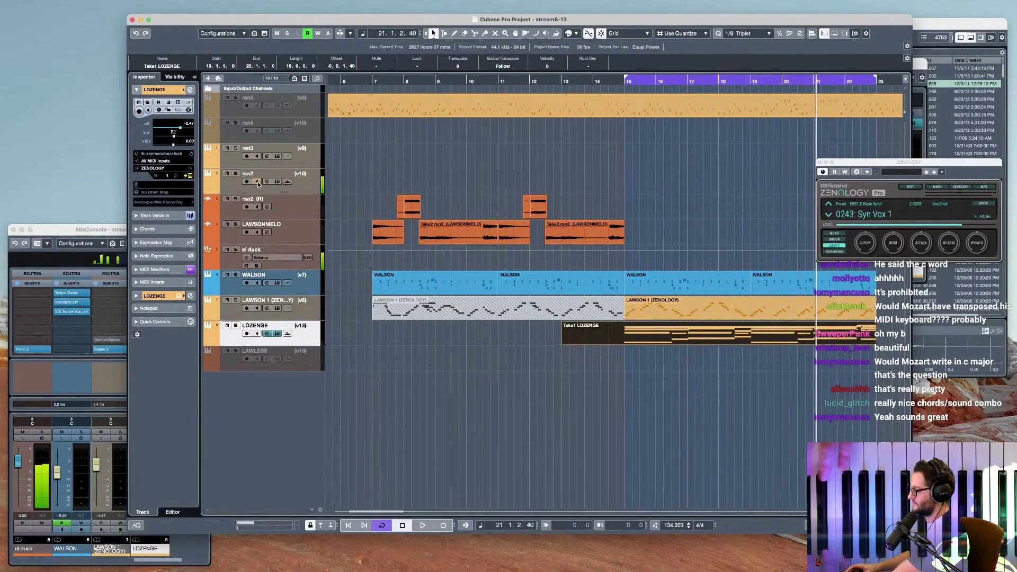
- Load the Combinator patch arpshit.cmb in the rsn2 track's Reason Rack Plugin and switch Malström oscillator B to Sawtooth
{"action": "left_click", "coordinate": [277, 182]}
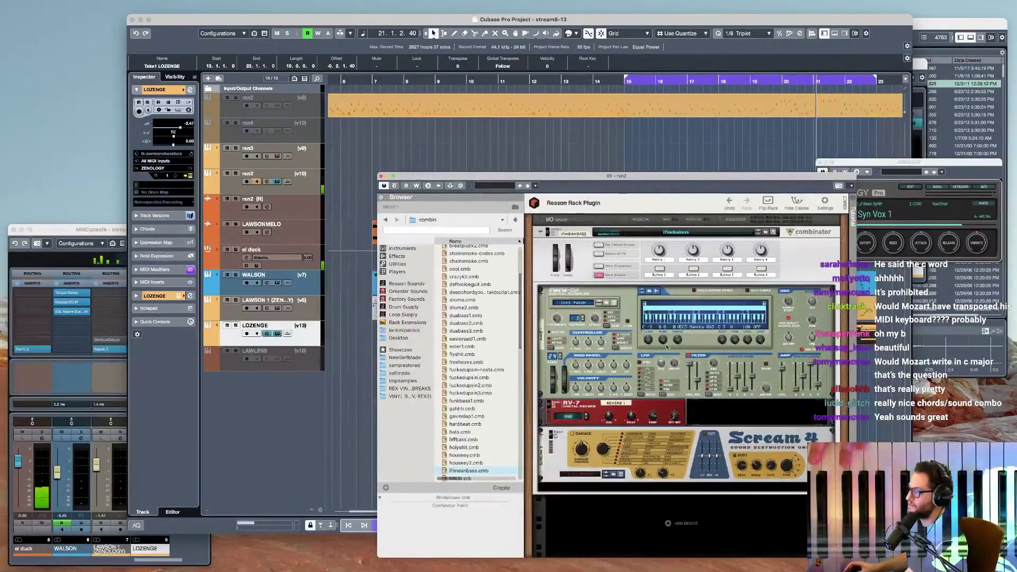
{"action": "scroll", "coordinate": [468, 304], "scroll_direction": "up", "scroll_amount": 3}
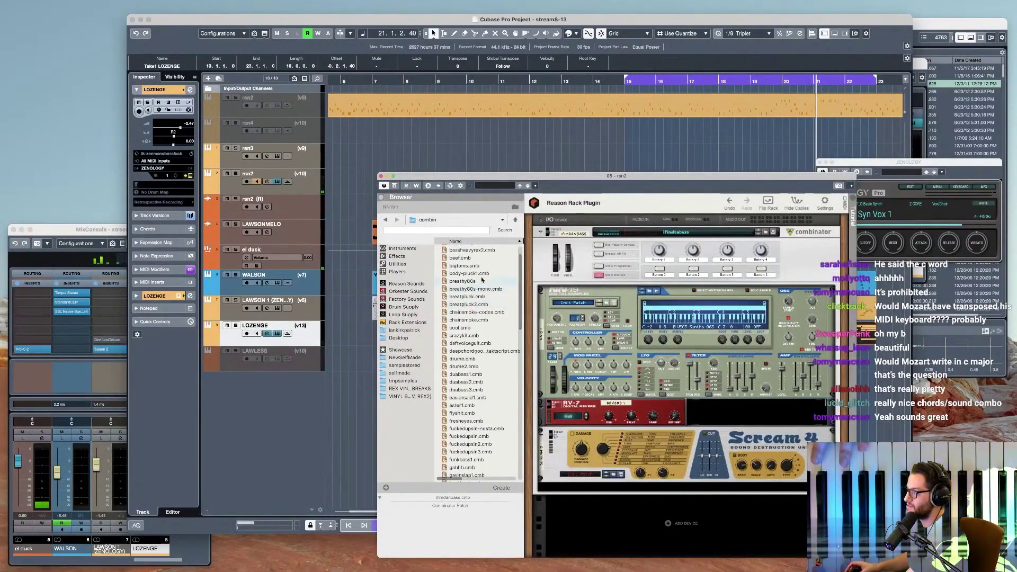
{"action": "scroll", "coordinate": [472, 276], "scroll_direction": "up", "scroll_amount": 2}
{"action": "left_click", "coordinate": [463, 257]}
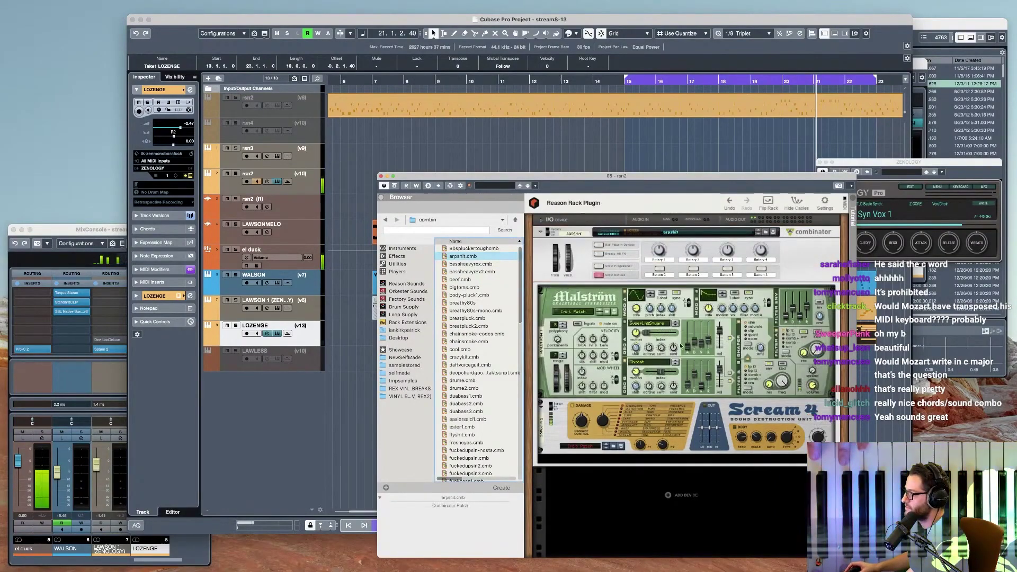
{"action": "left_click", "coordinate": [702, 372]}
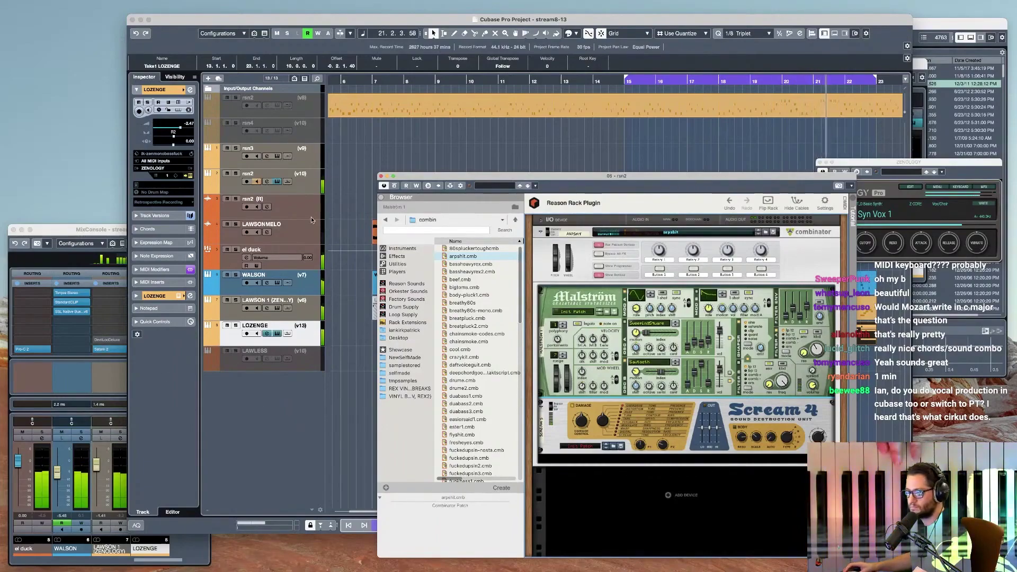
- Check the LOZENGE track's MIDI Modifiers and set the rsn2 track's Transpose to -7 to match
{"action": "left_click", "coordinate": [318, 183]}
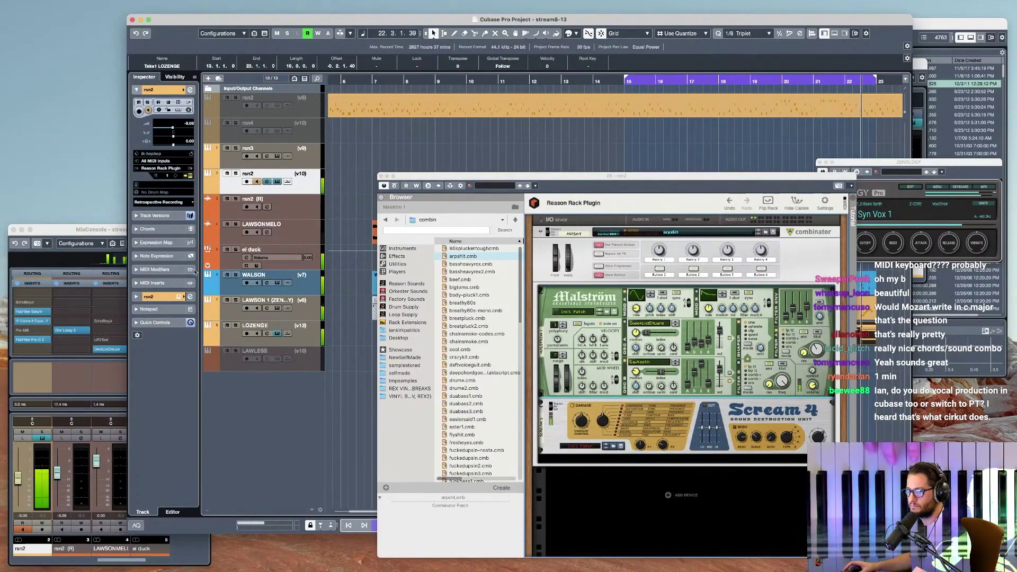
{"action": "left_click", "coordinate": [170, 270]}
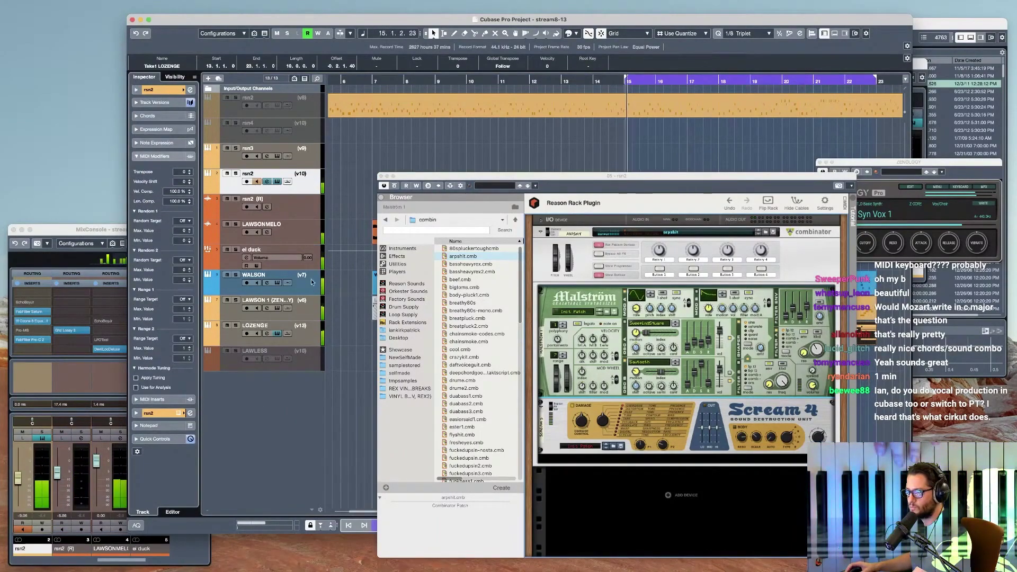
{"action": "left_click", "coordinate": [303, 340]}
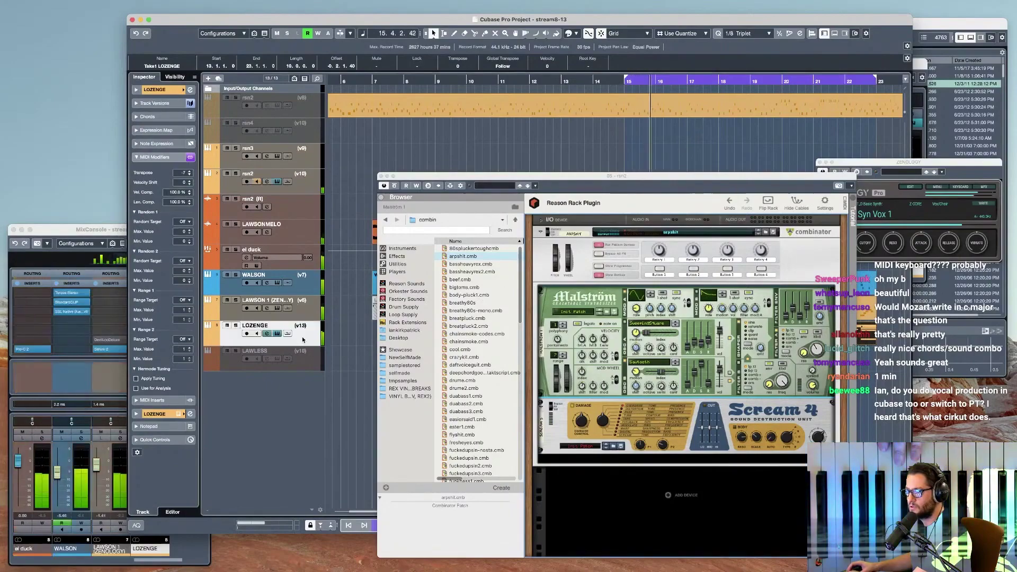
{"action": "left_click", "coordinate": [305, 181]}
{"action": "scroll", "coordinate": [180, 175], "scroll_direction": "down", "scroll_amount": 8}
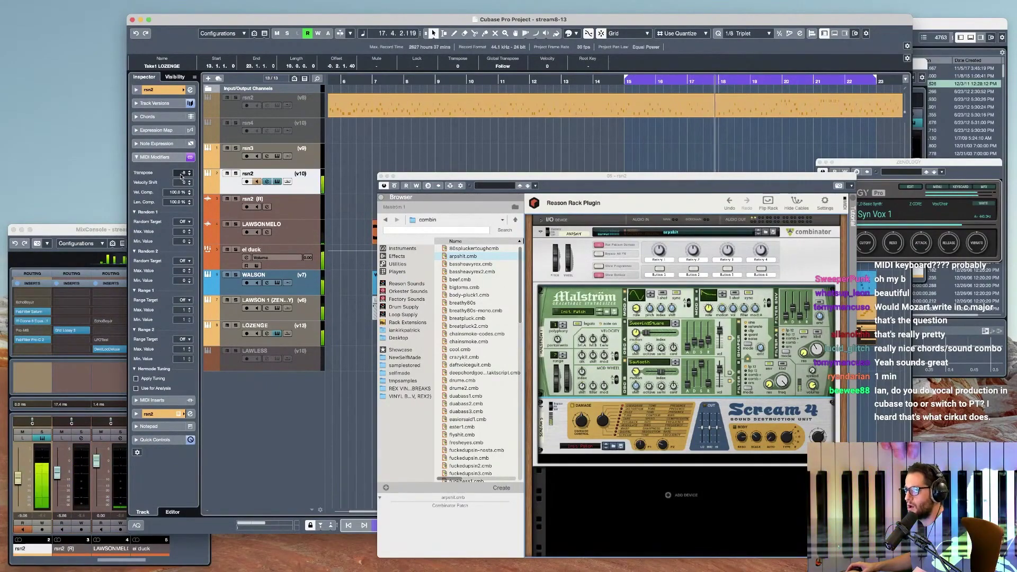
{"action": "scroll", "coordinate": [181, 175], "scroll_direction": "up", "scroll_amount": 1}
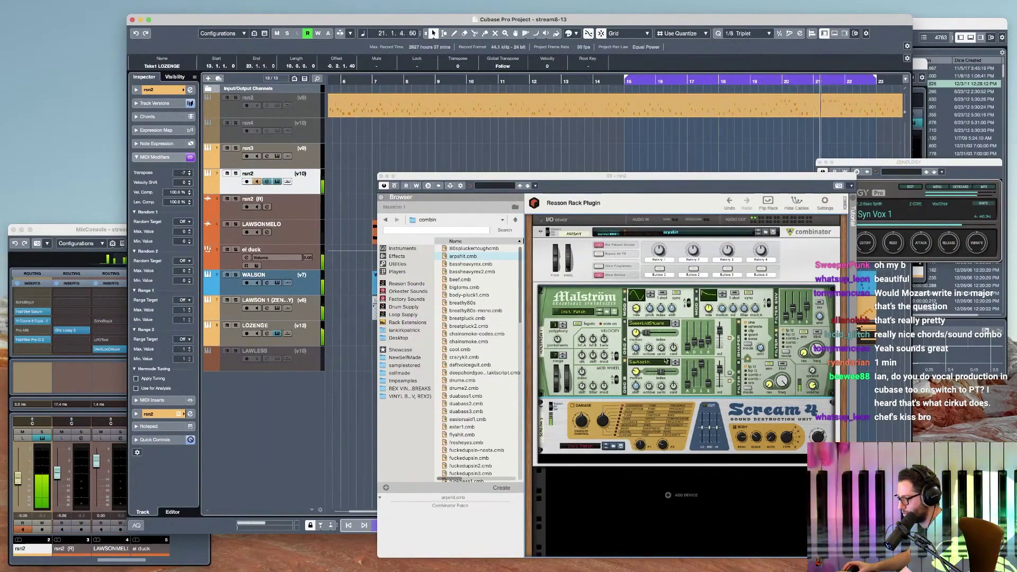
- Adjust Malström oscillator B in the rsn2 patch and switch it to a different graintable
{"action": "left_click", "coordinate": [639, 388]}
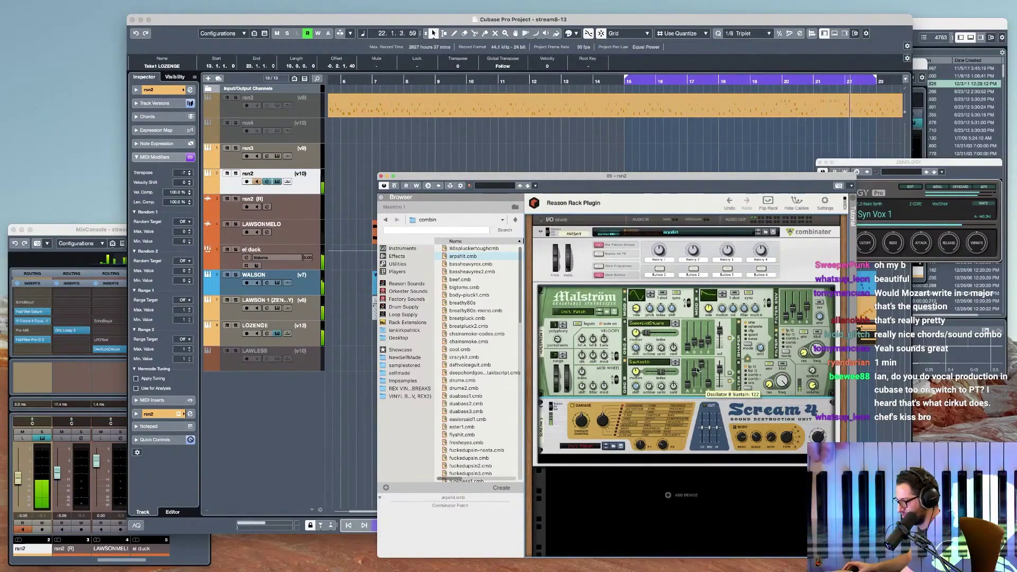
{"action": "left_click", "coordinate": [676, 366]}
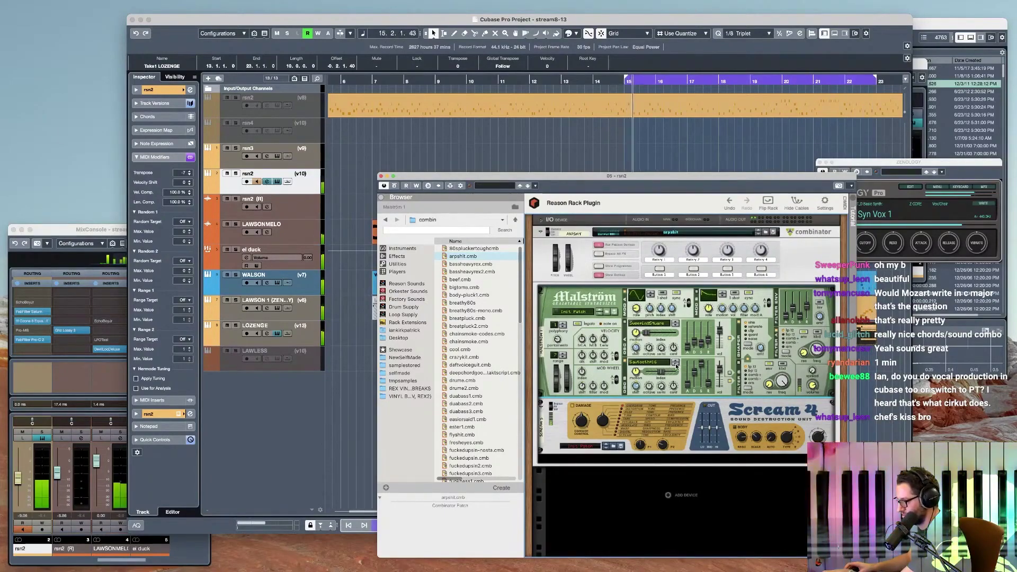